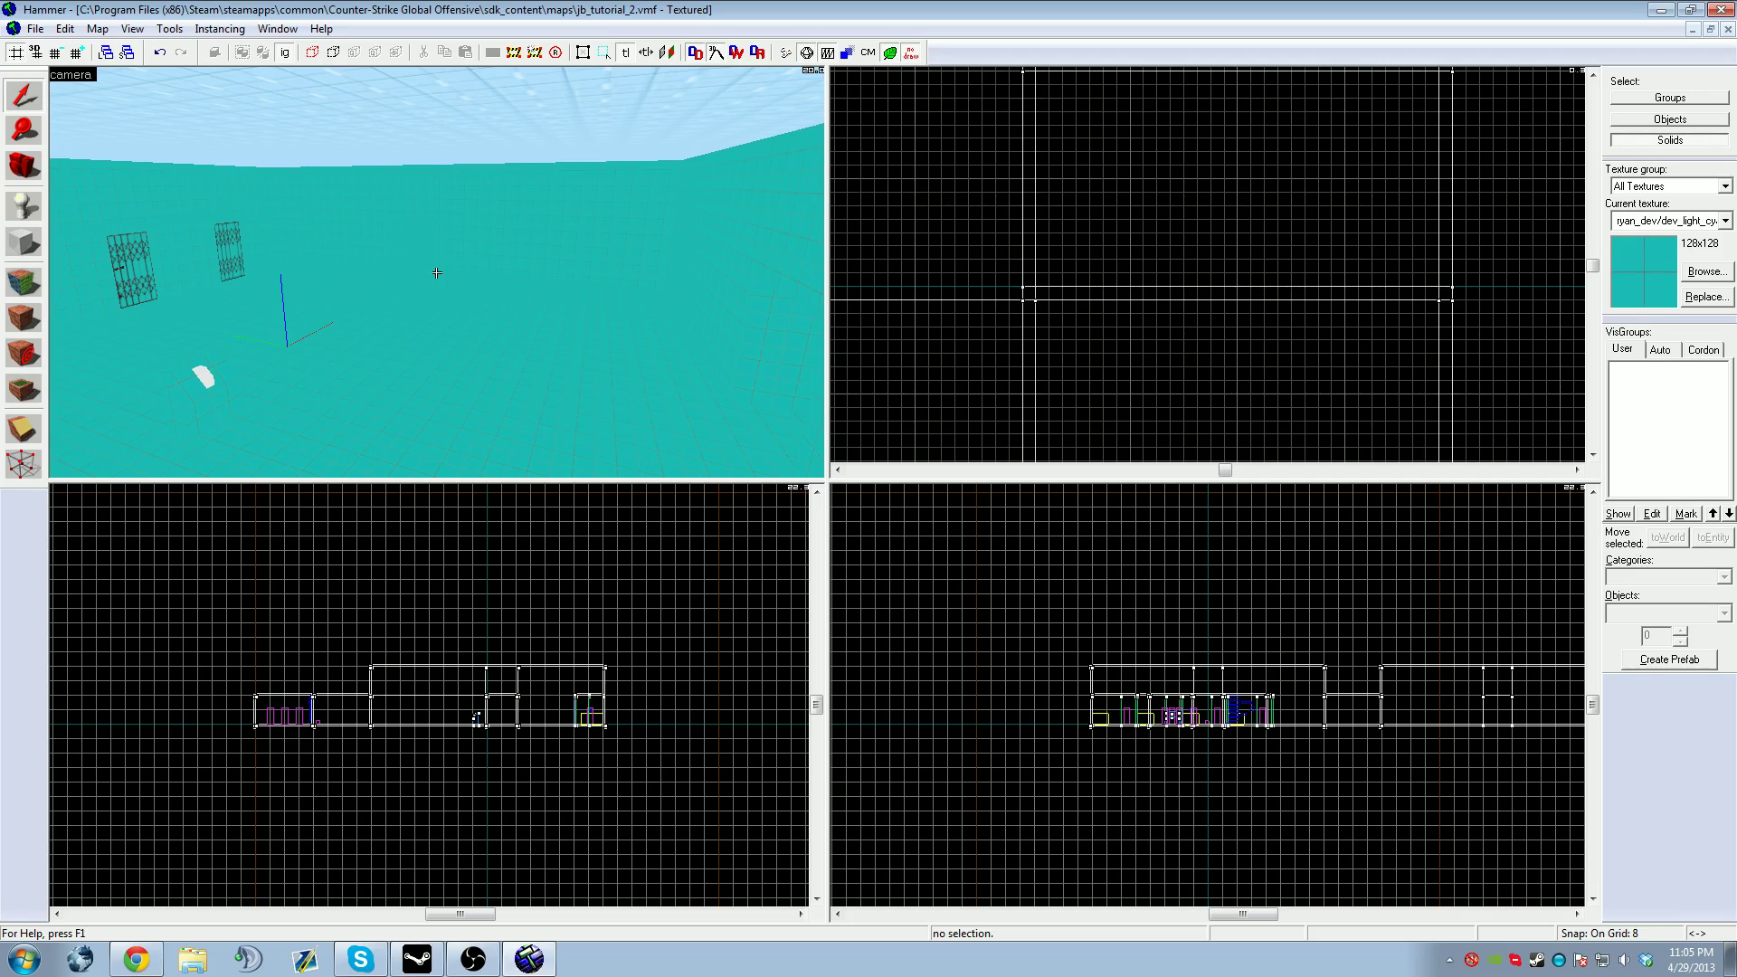
key("w")
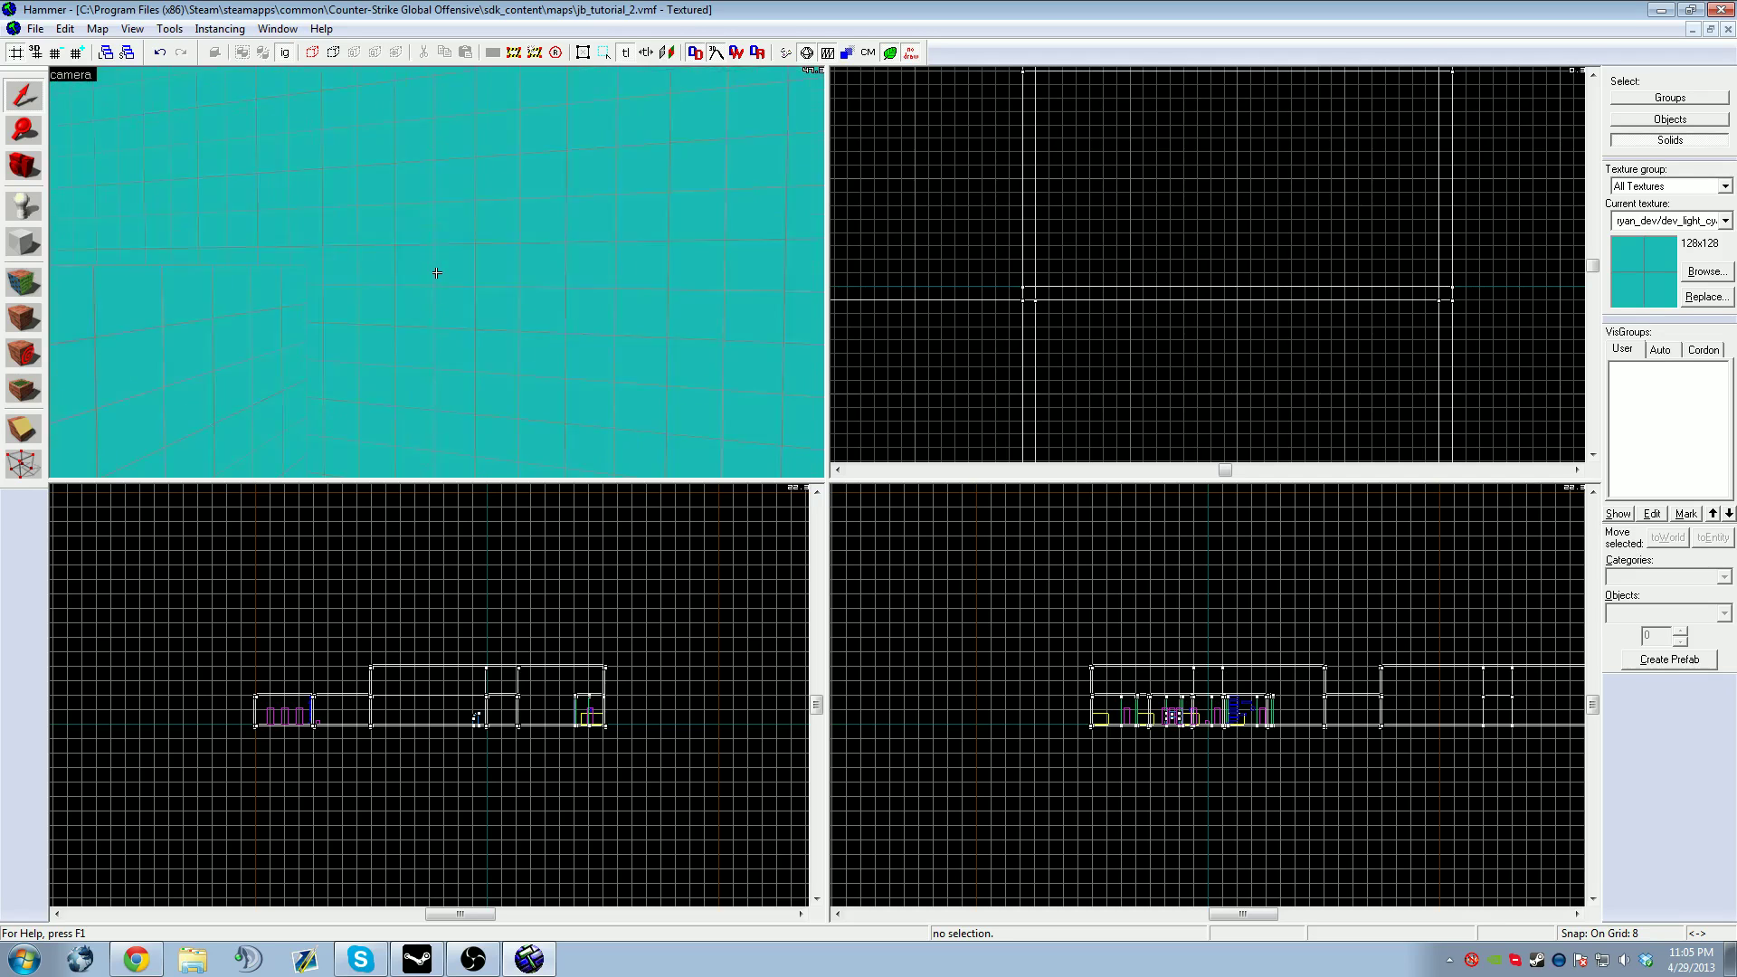
key("w")
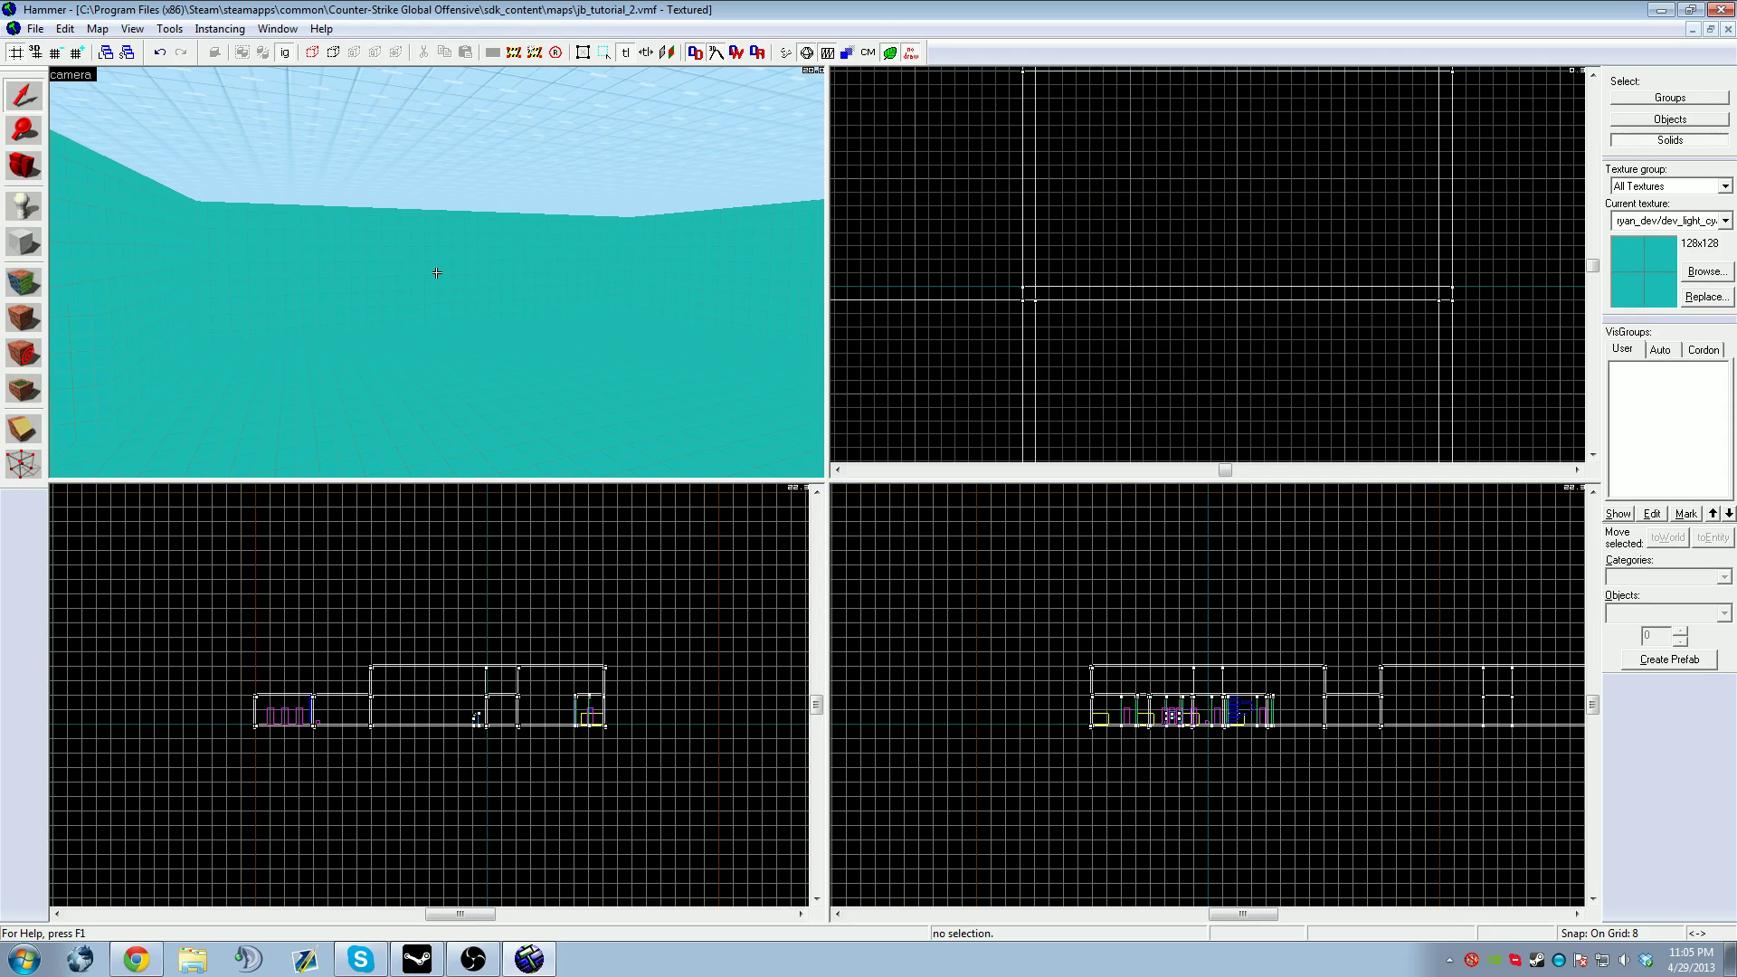
key("z")
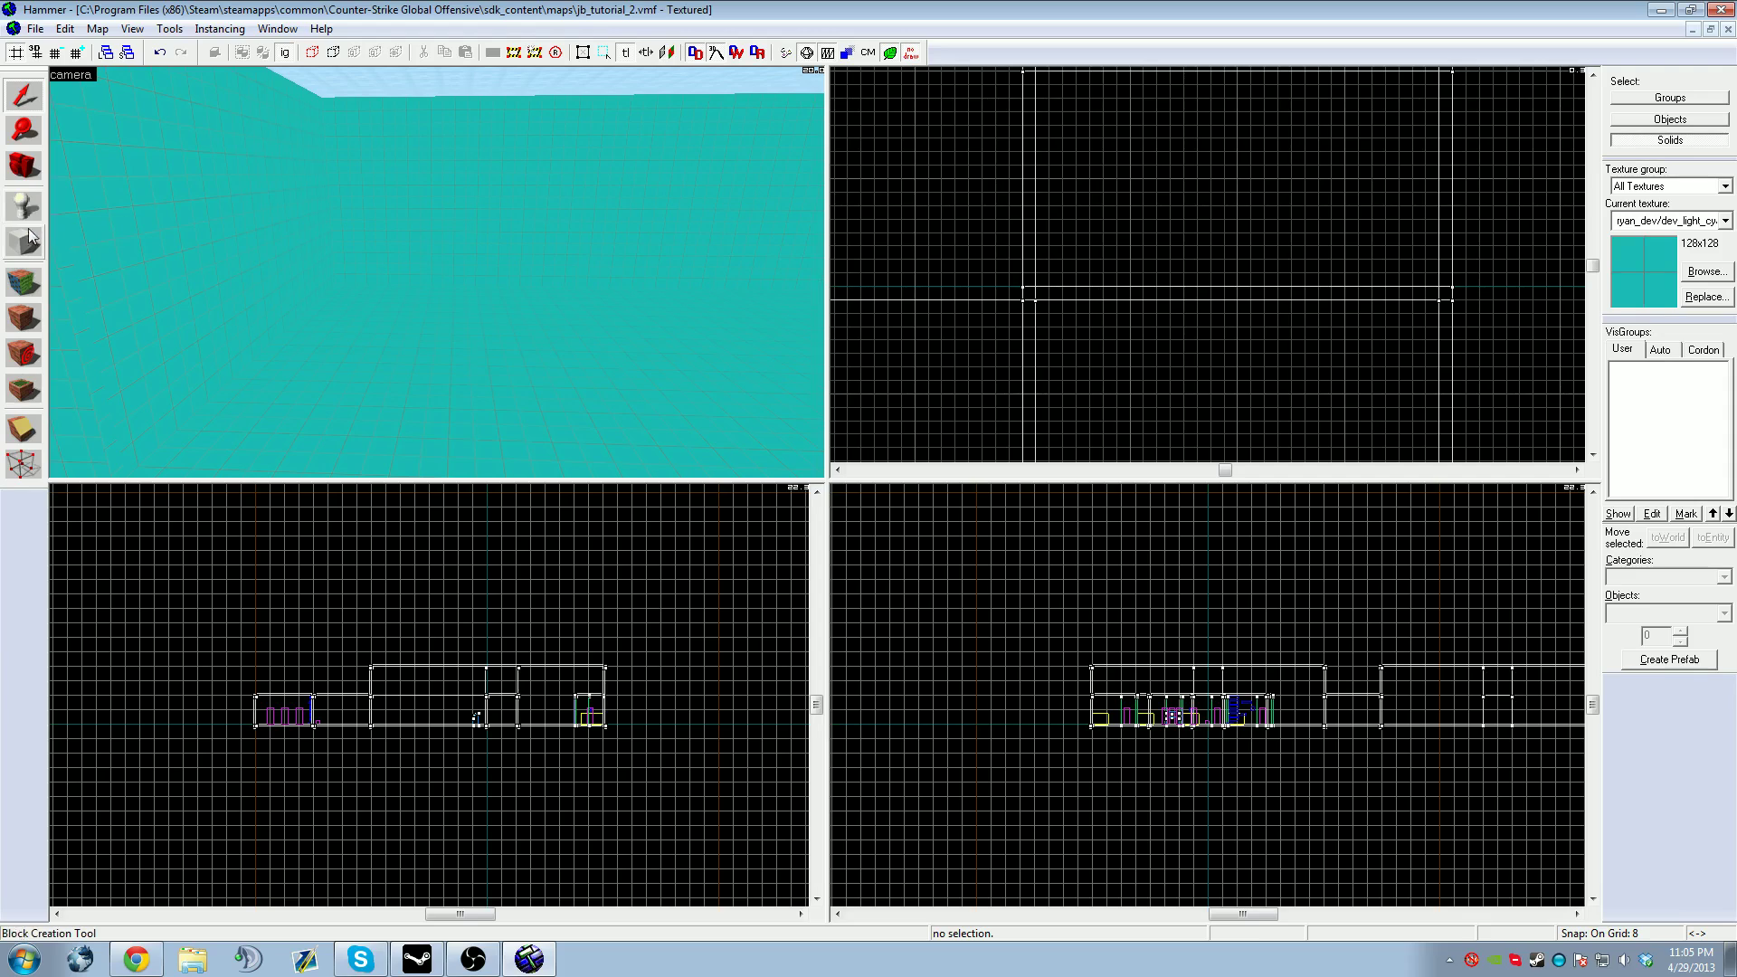
scroll(941, 295, "down", 3)
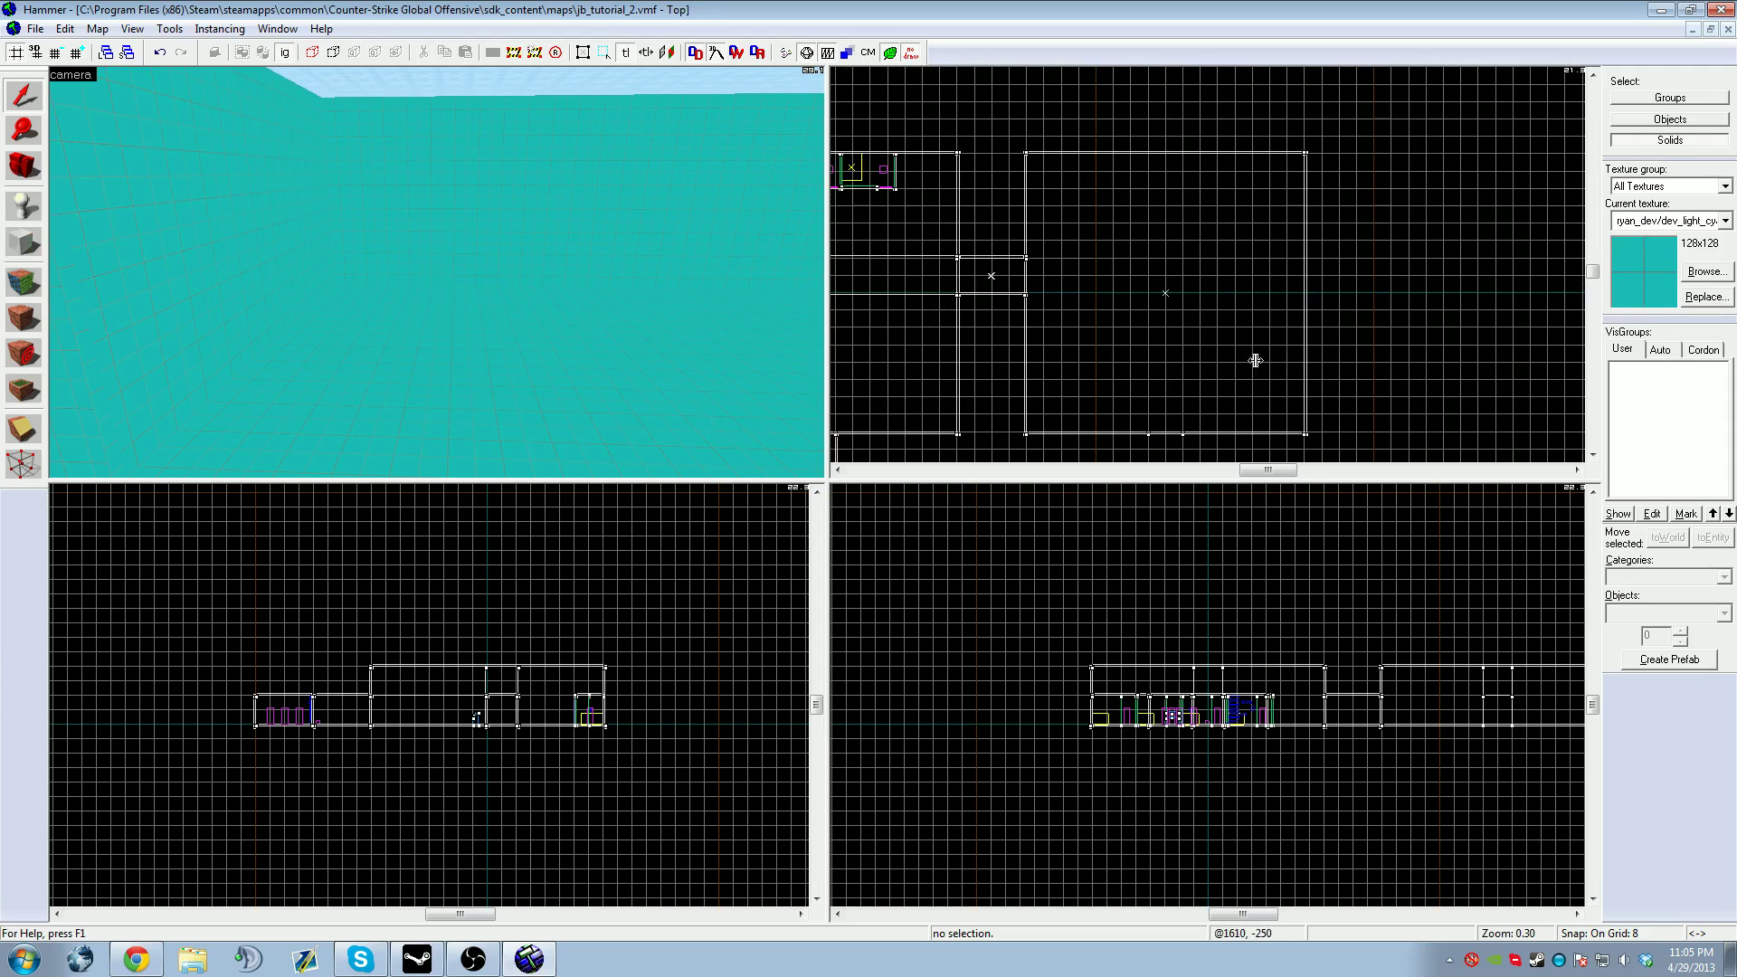
scroll(1087, 206, "up", 5)
scroll(1087, 206, "down", 1)
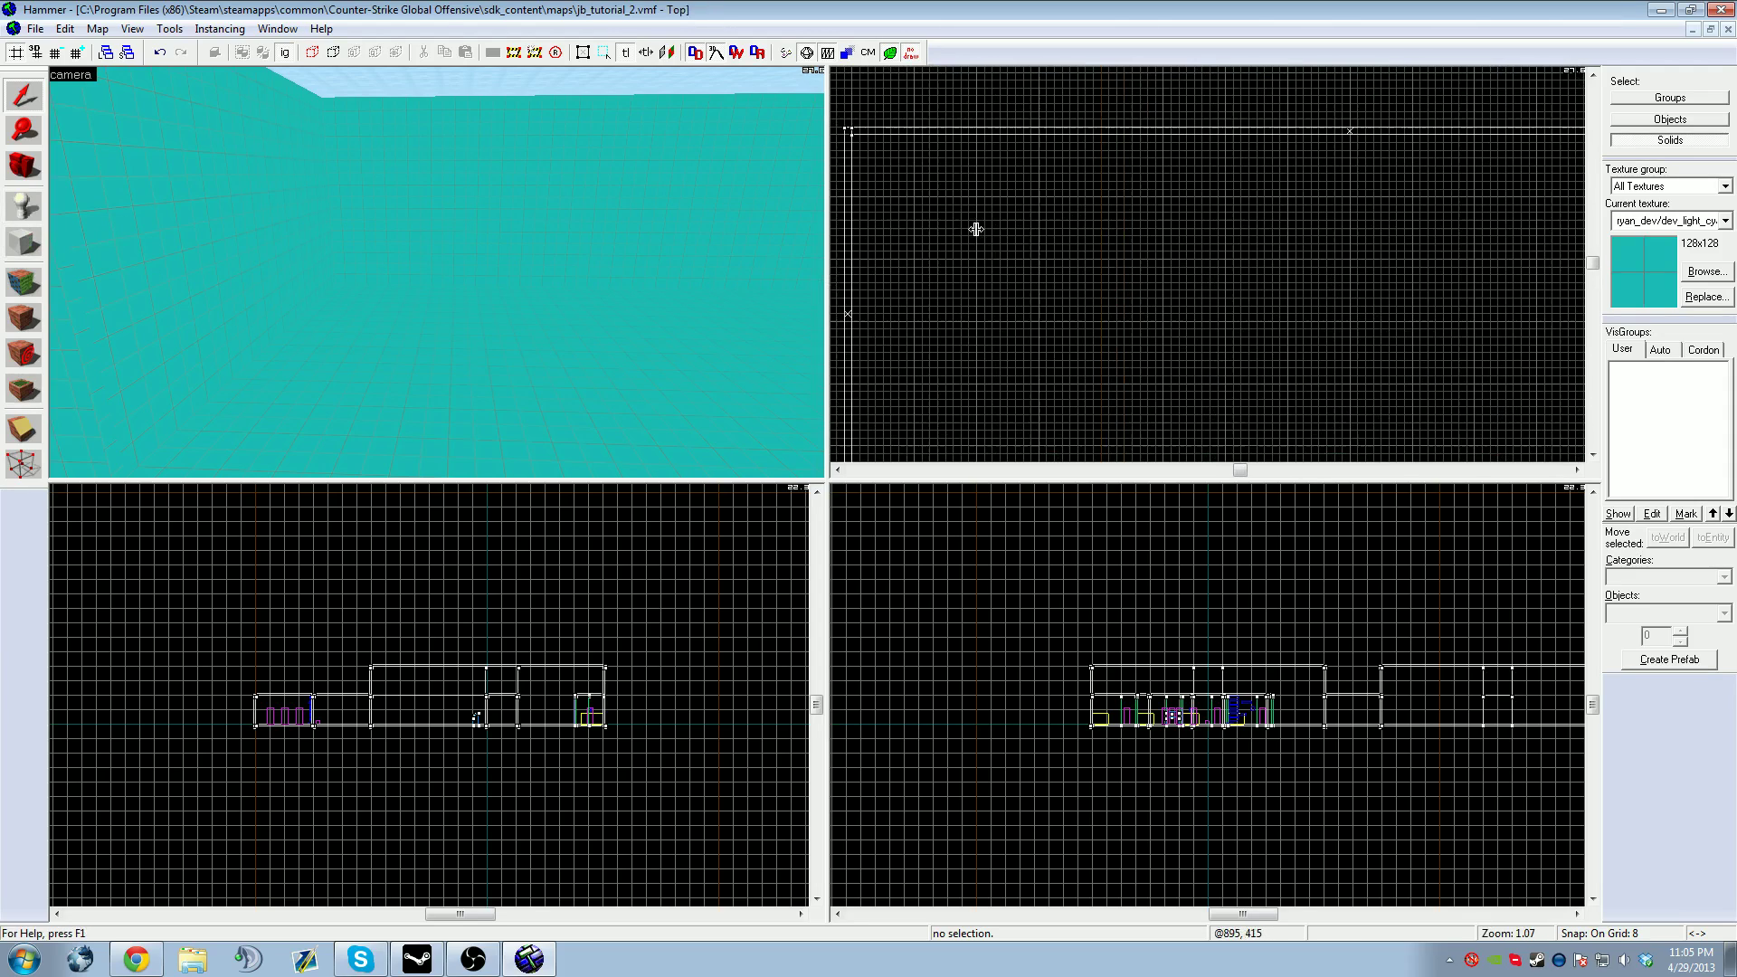
left_click_drag(977, 245, 1288, 256)
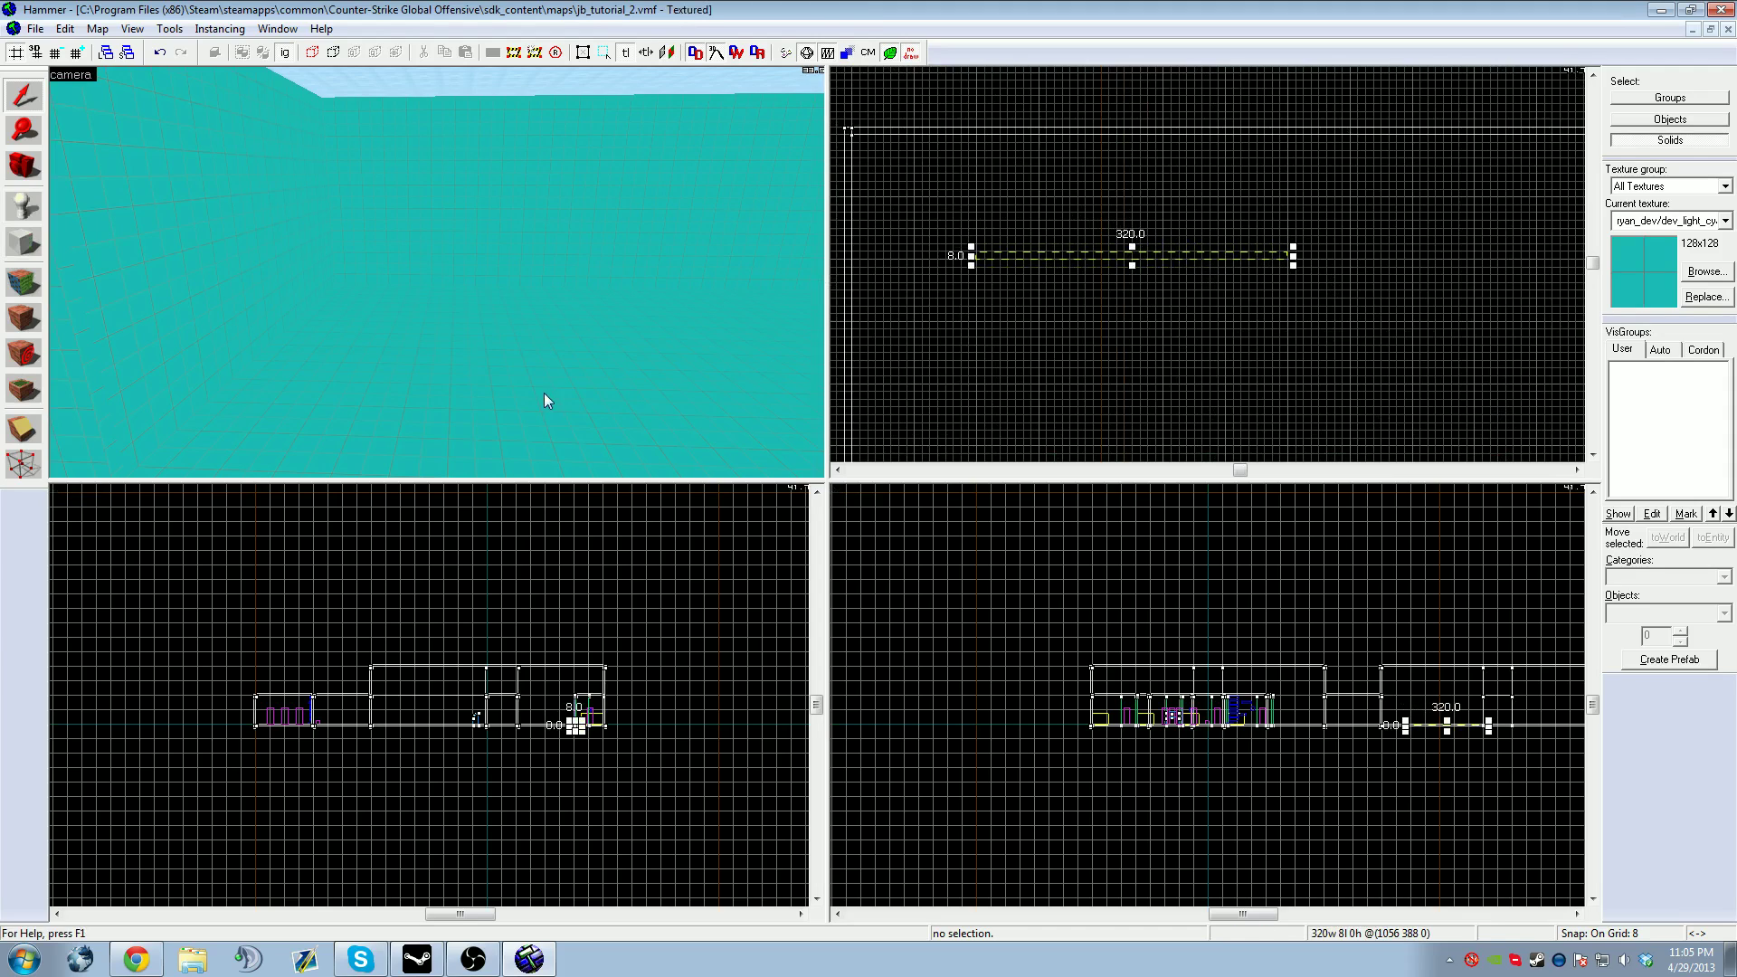
scroll(1312, 708, "up", 5)
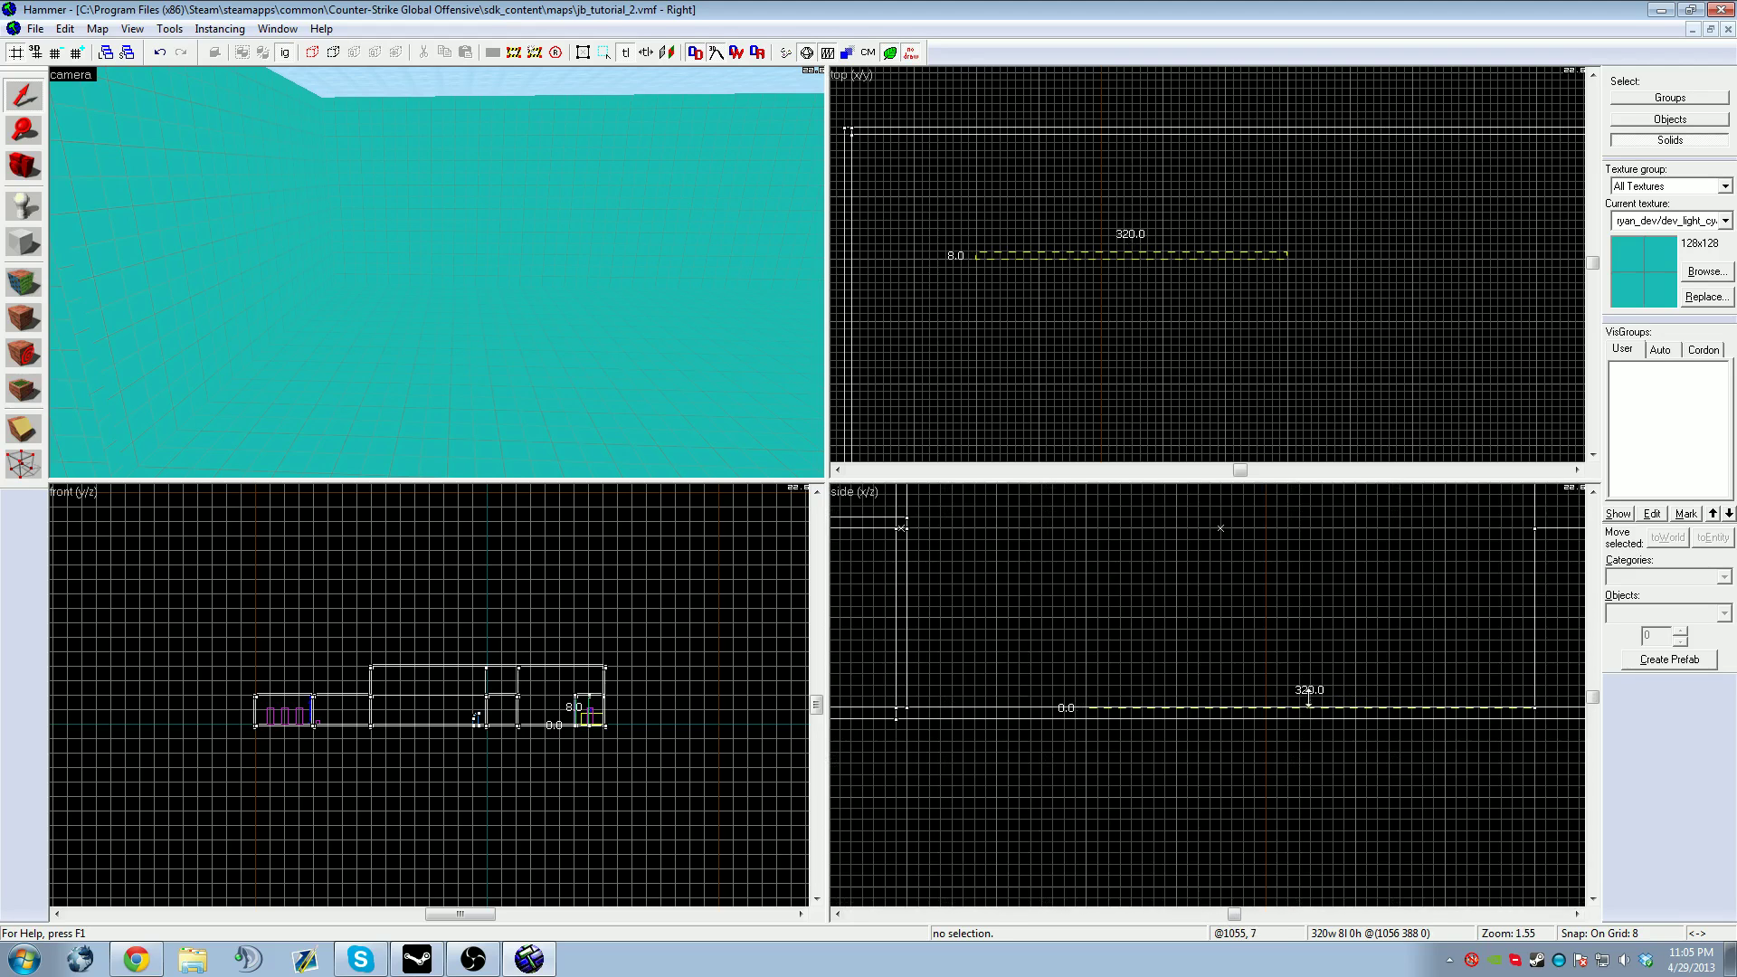
left_click_drag(1310, 707, 1307, 684)
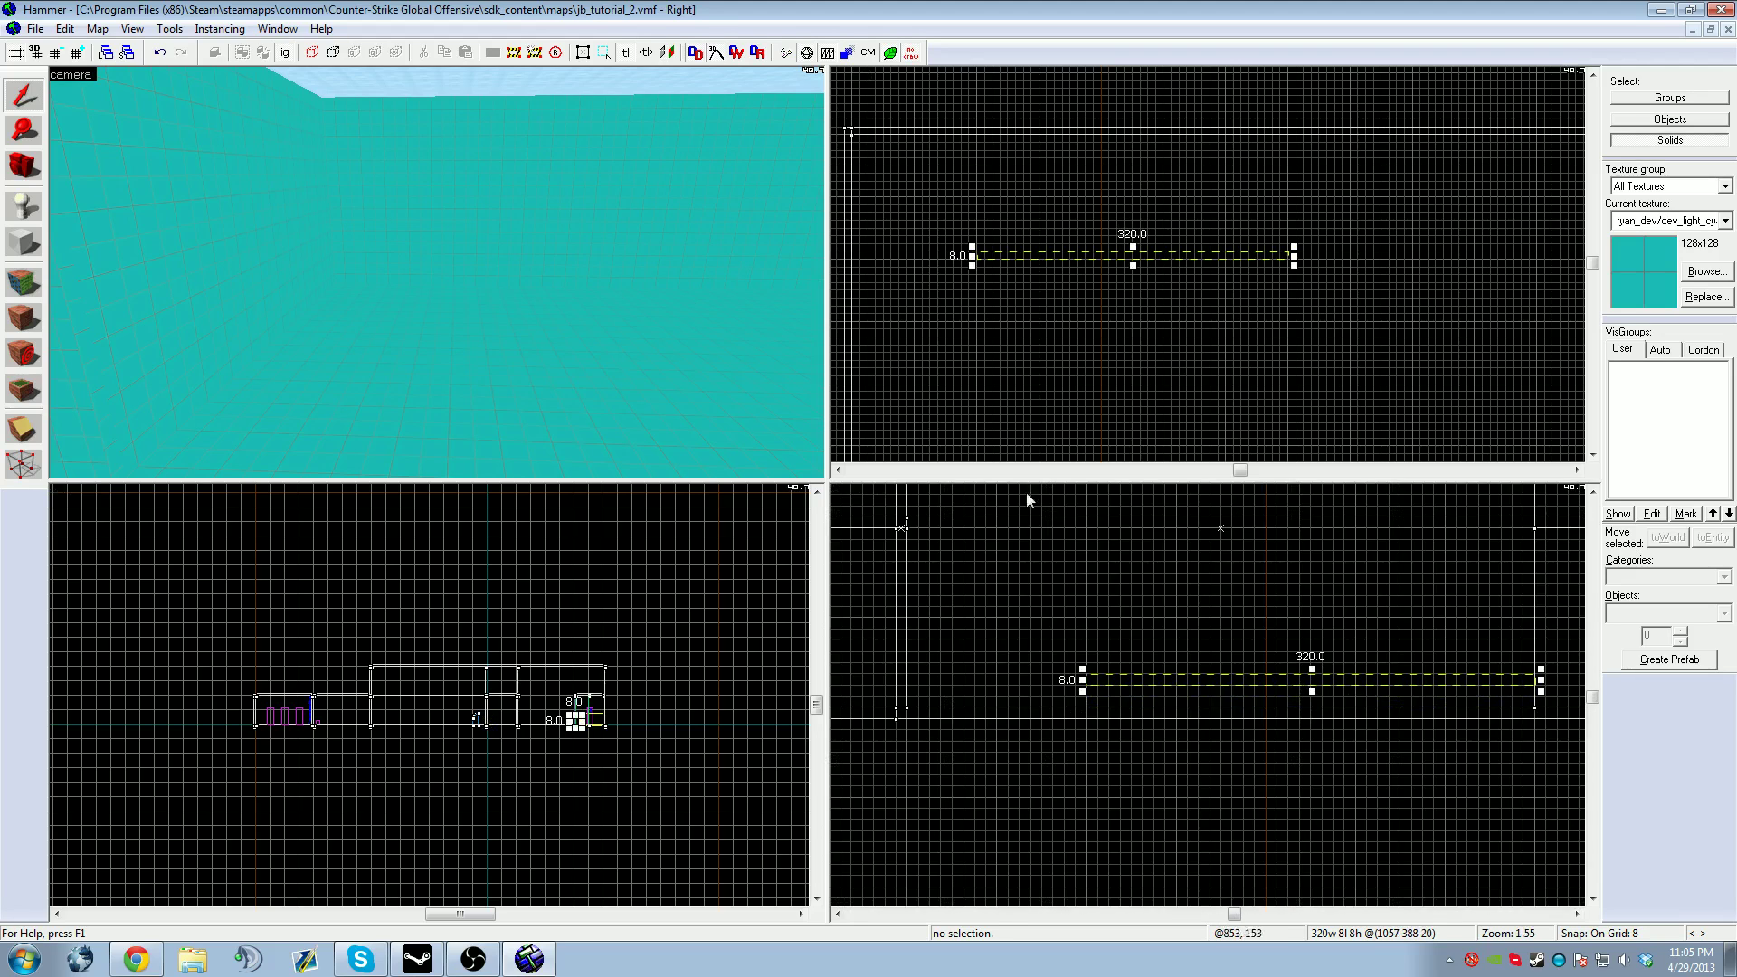
Step: Create a long block 384 units wide, 8 deep and 16 high, raised slightly above the floor near the room's wall
scroll(439, 273, "down", 3)
key("shift+b")
left_click_drag(978, 240, 1350, 242)
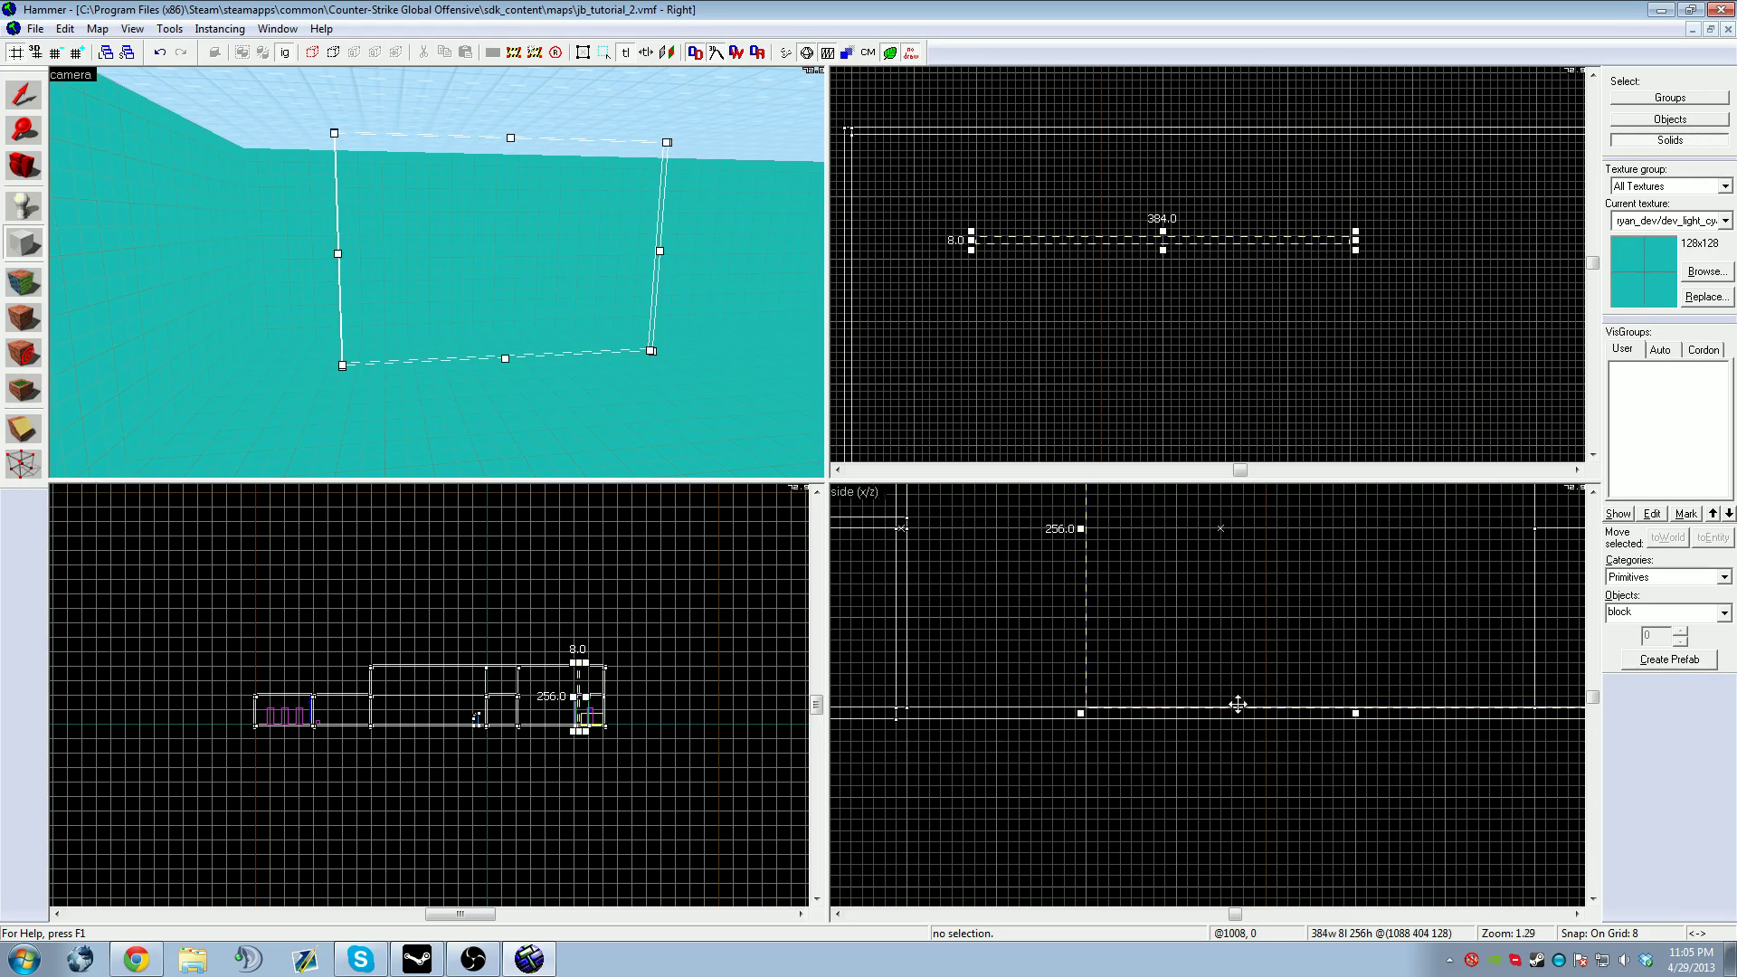
scroll(1239, 704, "down", 3)
left_click_drag(1306, 711, 1305, 699)
left_click_drag(1305, 493, 1312, 680)
key("Return")
Step: Select the new bar and widen its depth to 16 units
key("z")
key("w")
key("z")
key("shift+s")
left_click_drag(972, 252, 1294, 260)
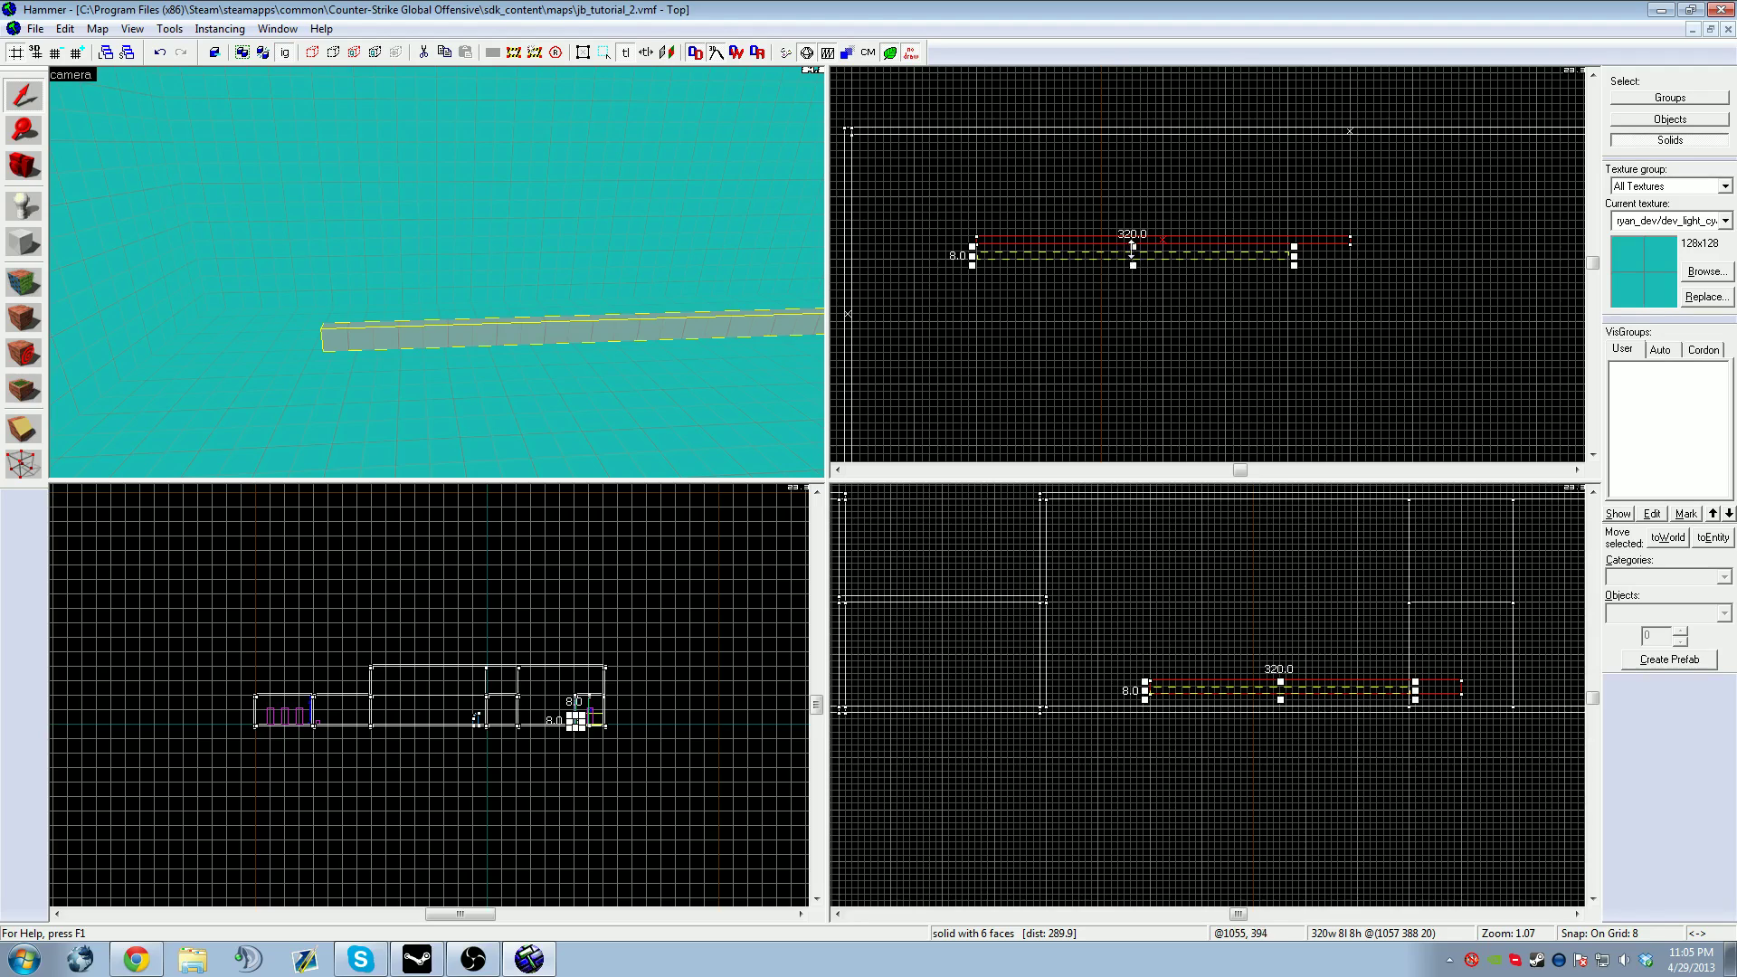
key("Return")
left_click_drag(1162, 233, 1162, 223)
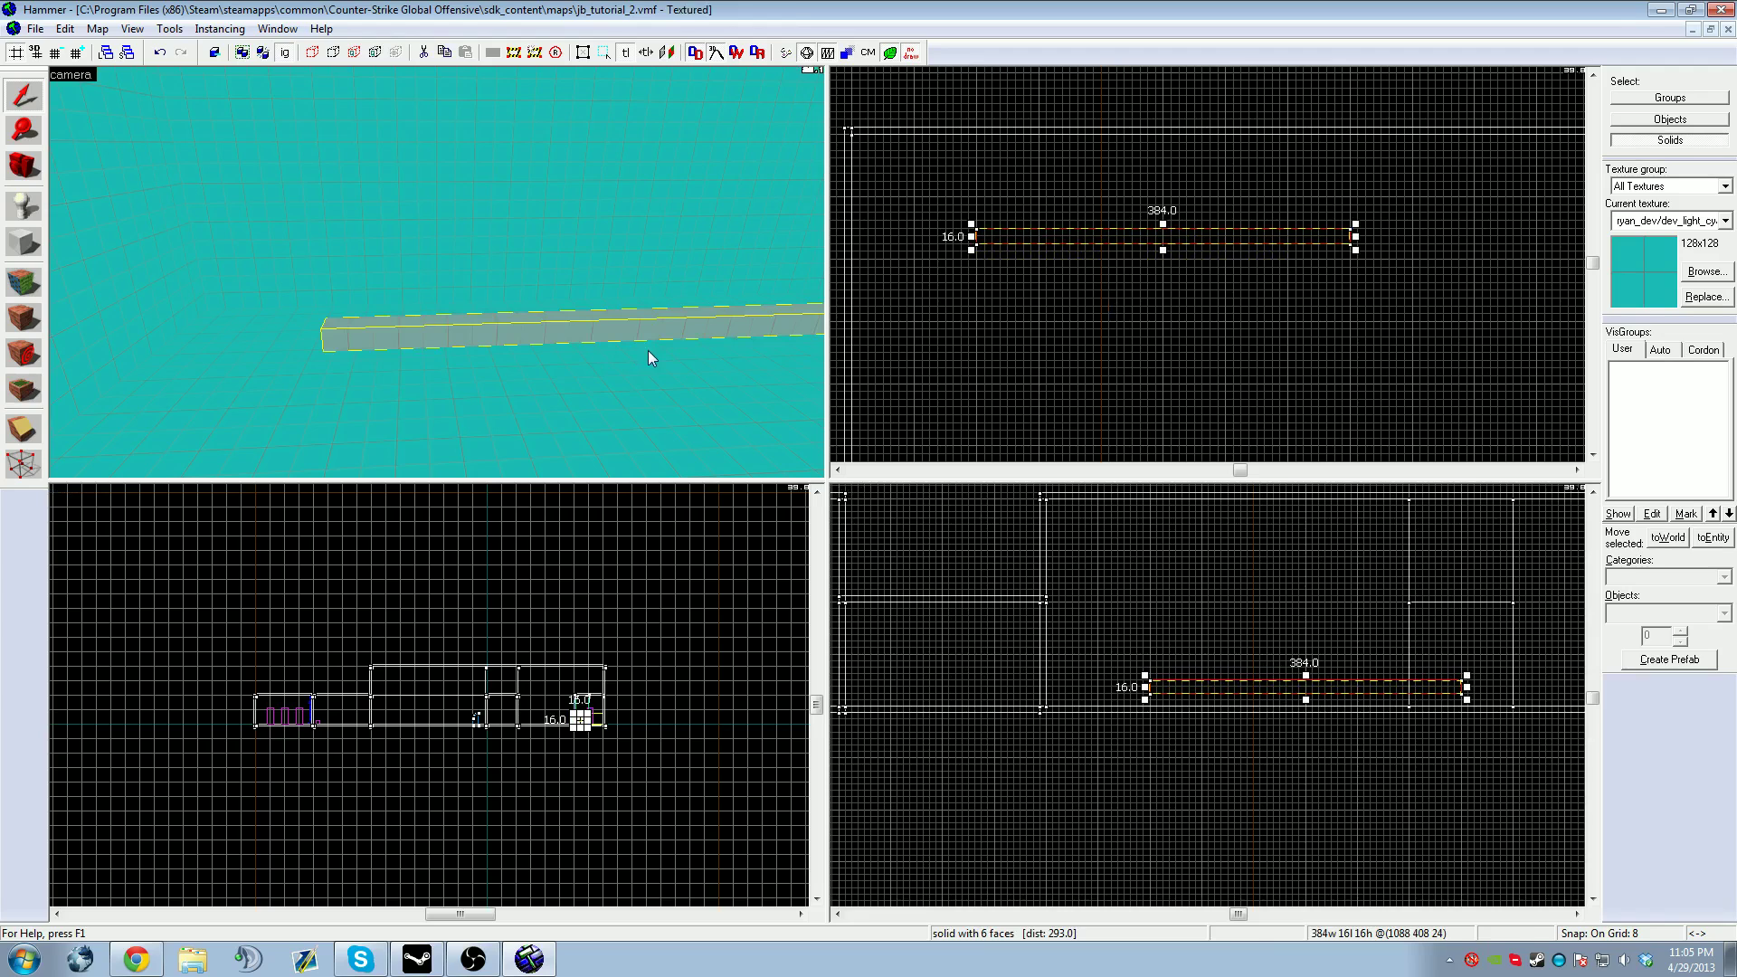
Step: Choose the light green dev texture and apply it to the bar
left_click(1704, 271)
double_click(927, 461)
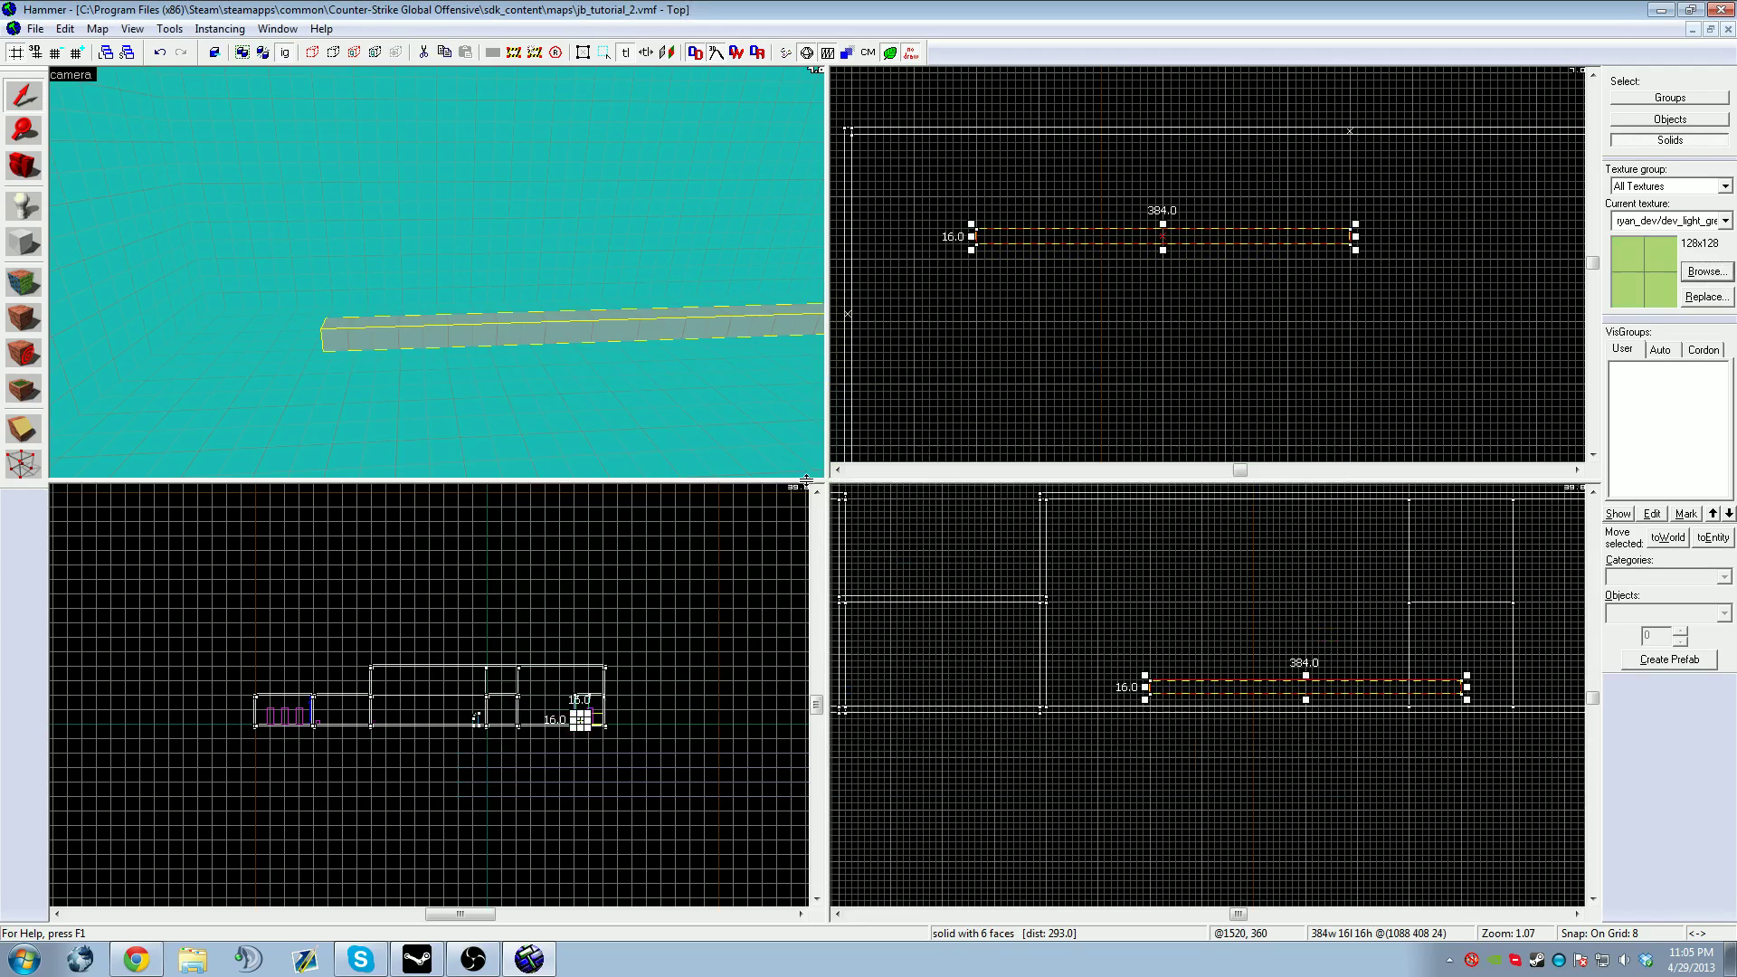
left_click(24, 318)
left_click(1126, 314)
key("z")
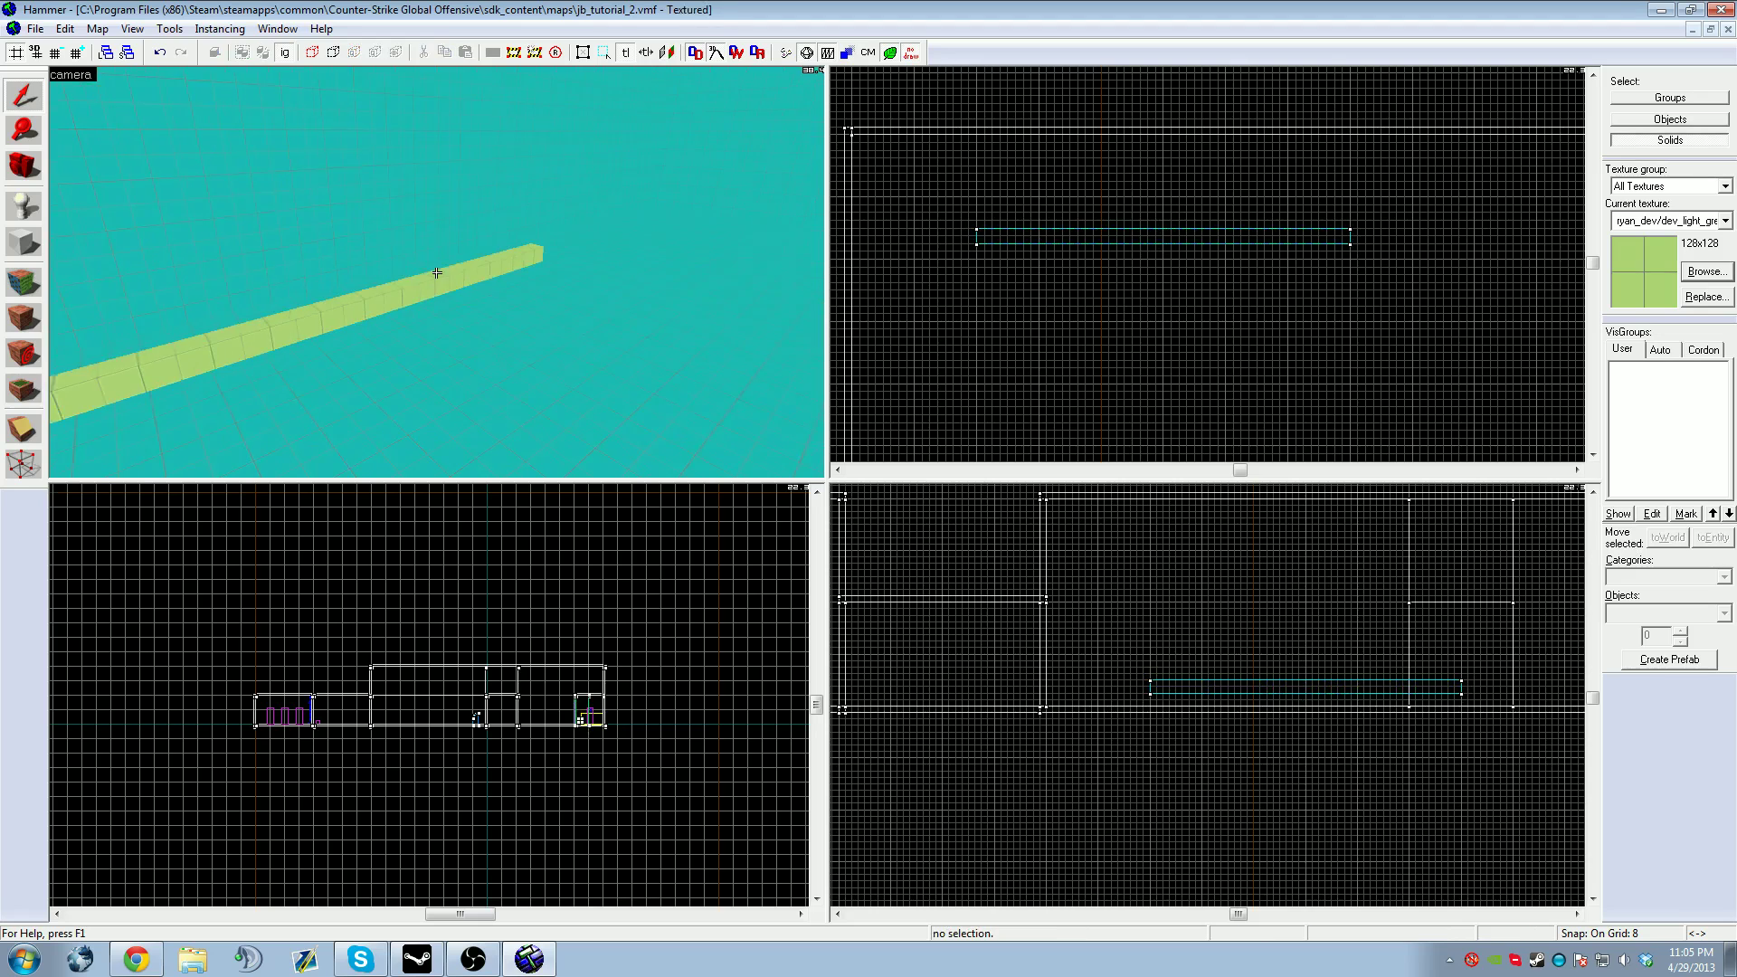
key("z")
key("z")
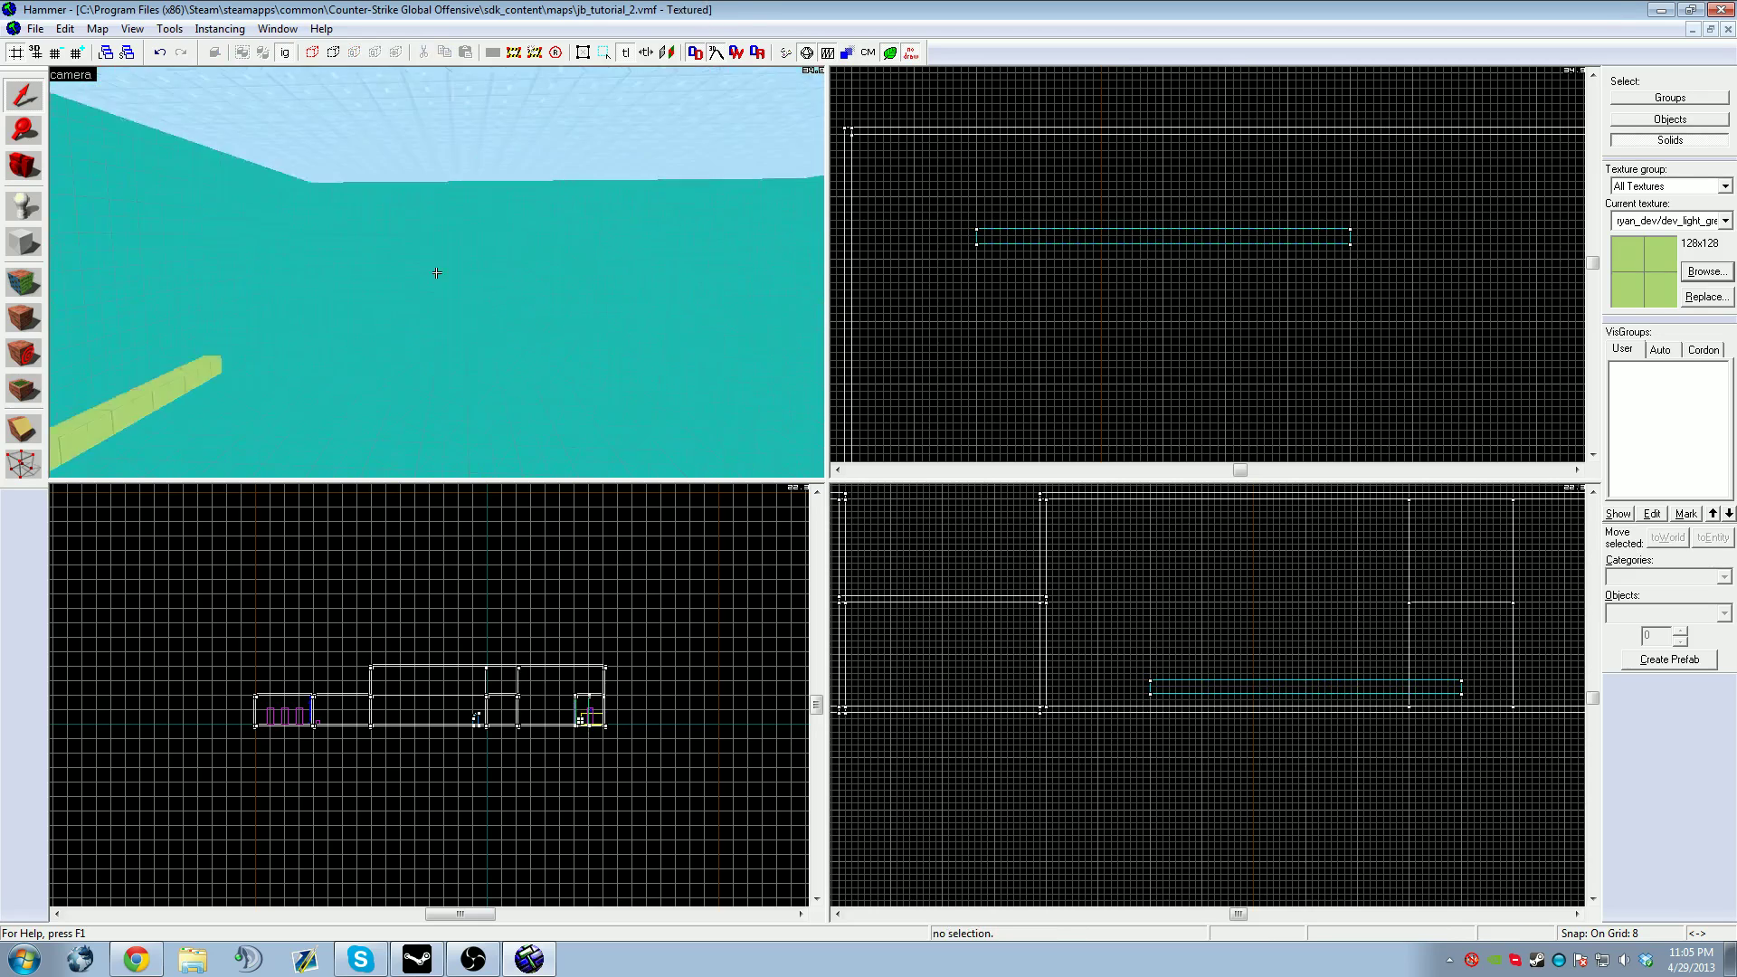
key("z")
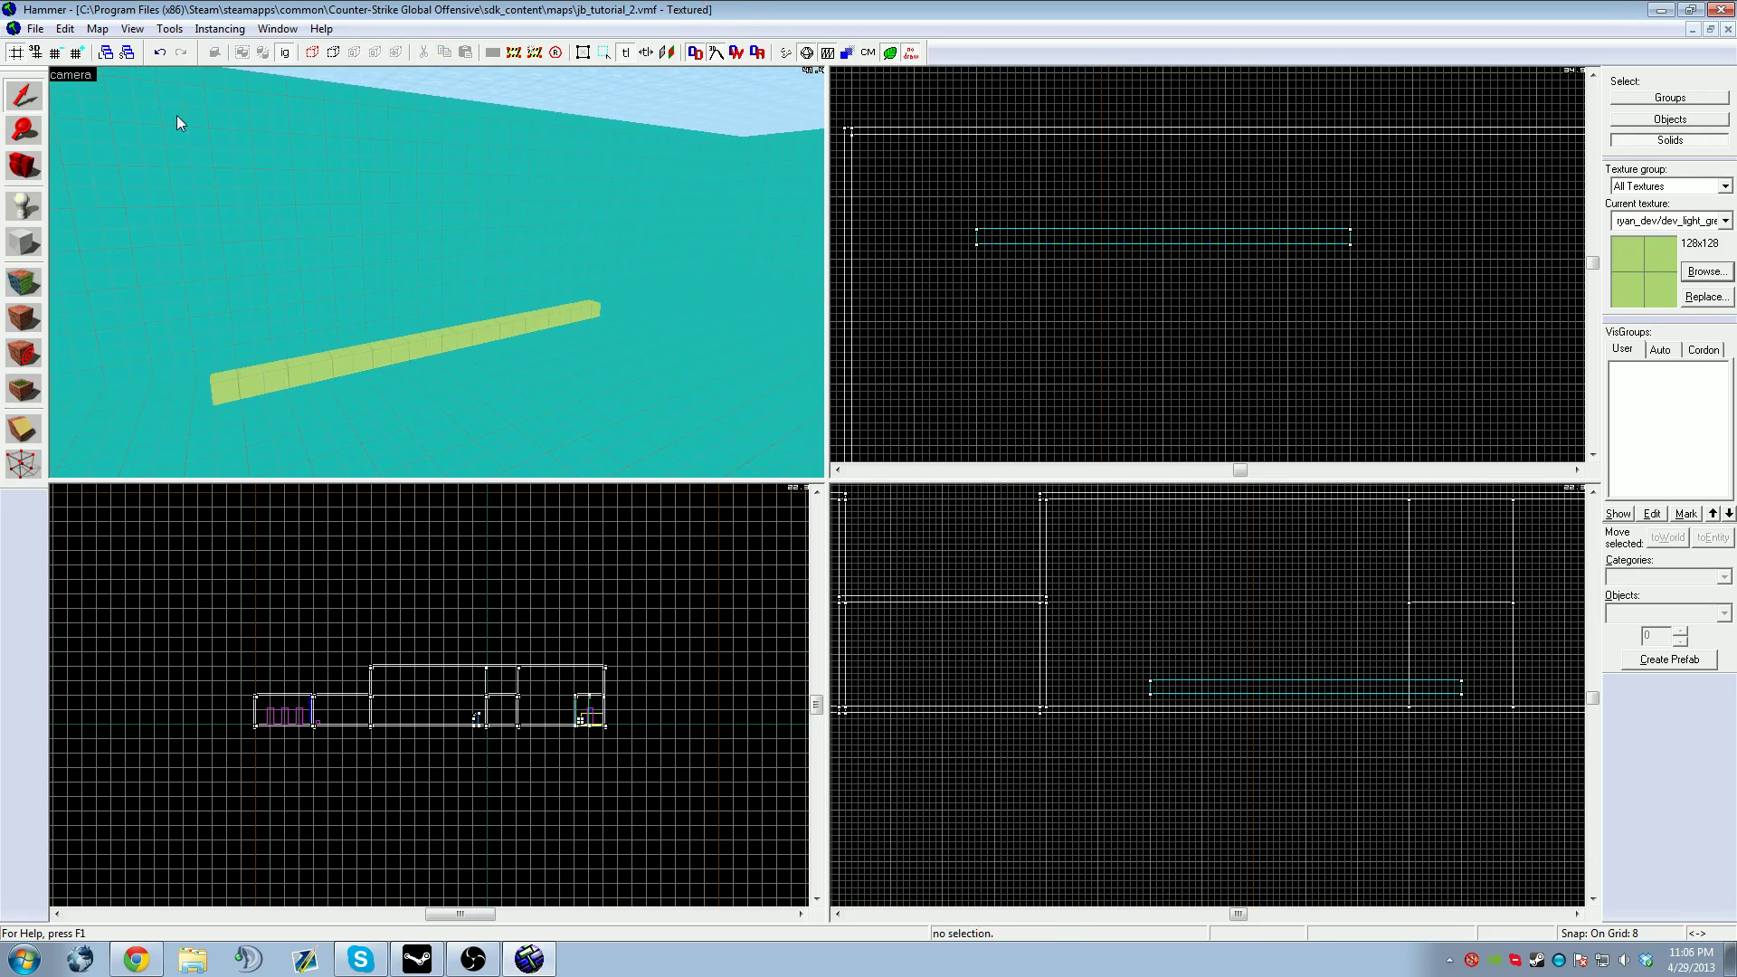
Step: Switch the camera view to 3D Flat shading and inspect the room's walls and the bar
left_click(73, 76)
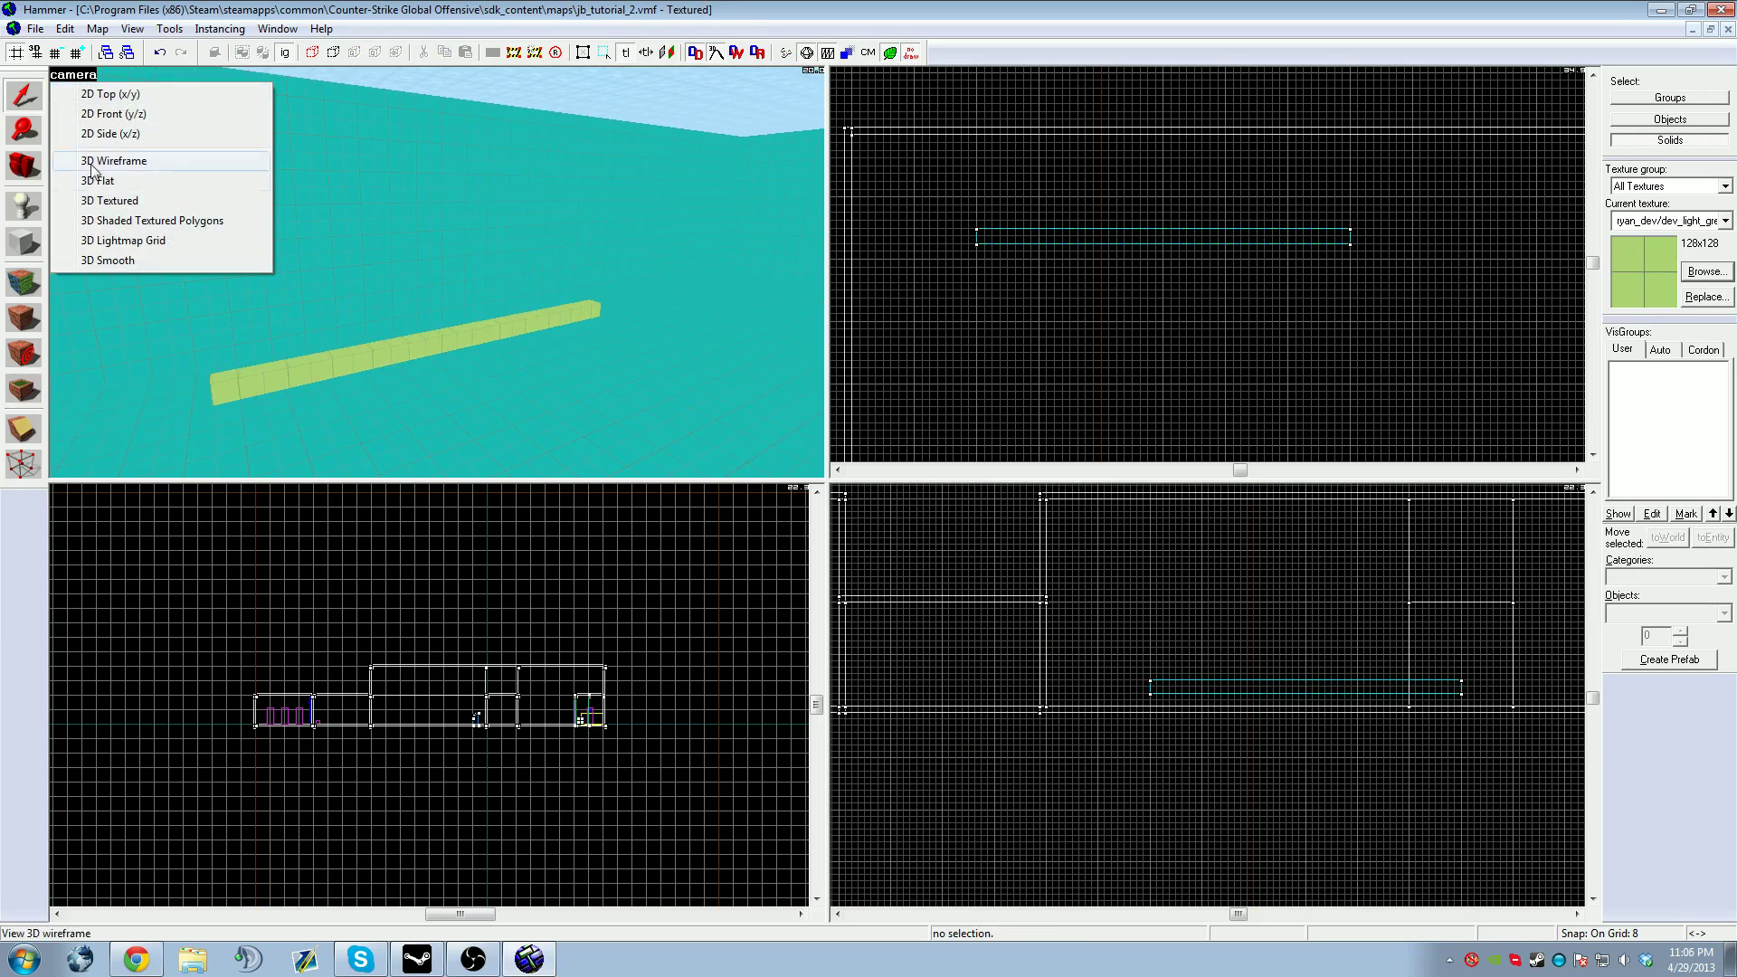
left_click(100, 181)
key("z")
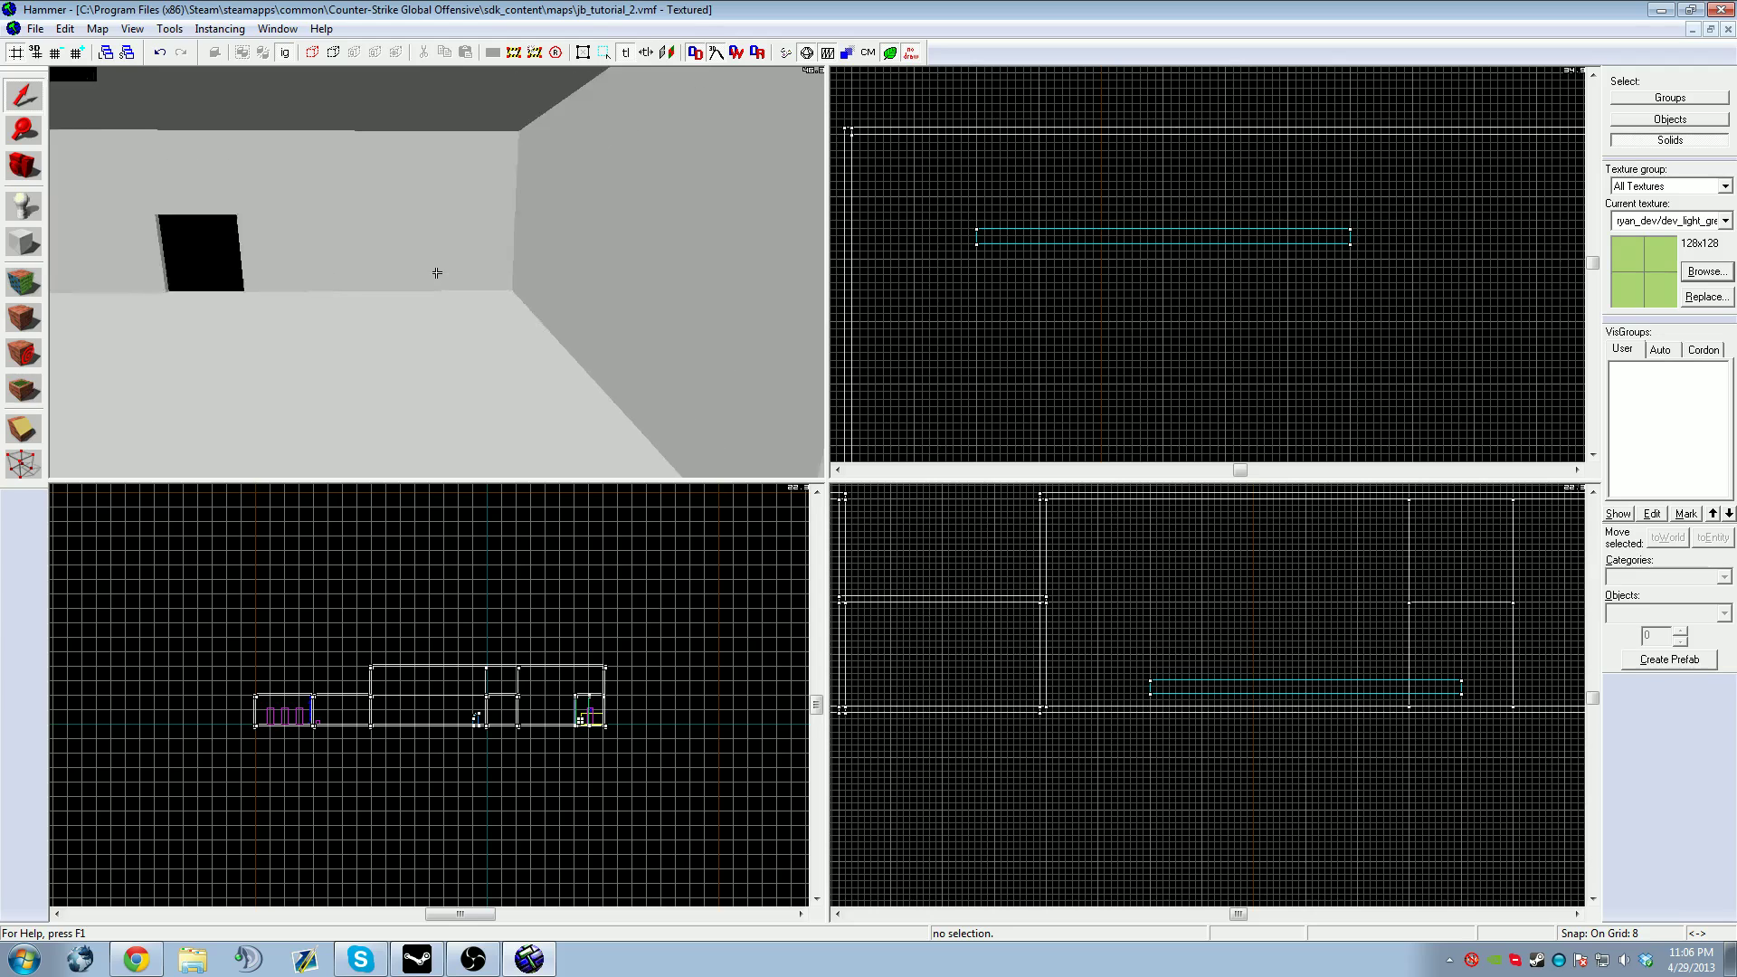
key("w")
key("z")
left_click(508, 271)
left_click(438, 240)
left_click(396, 269)
left_click(565, 302)
key("z")
key("z")
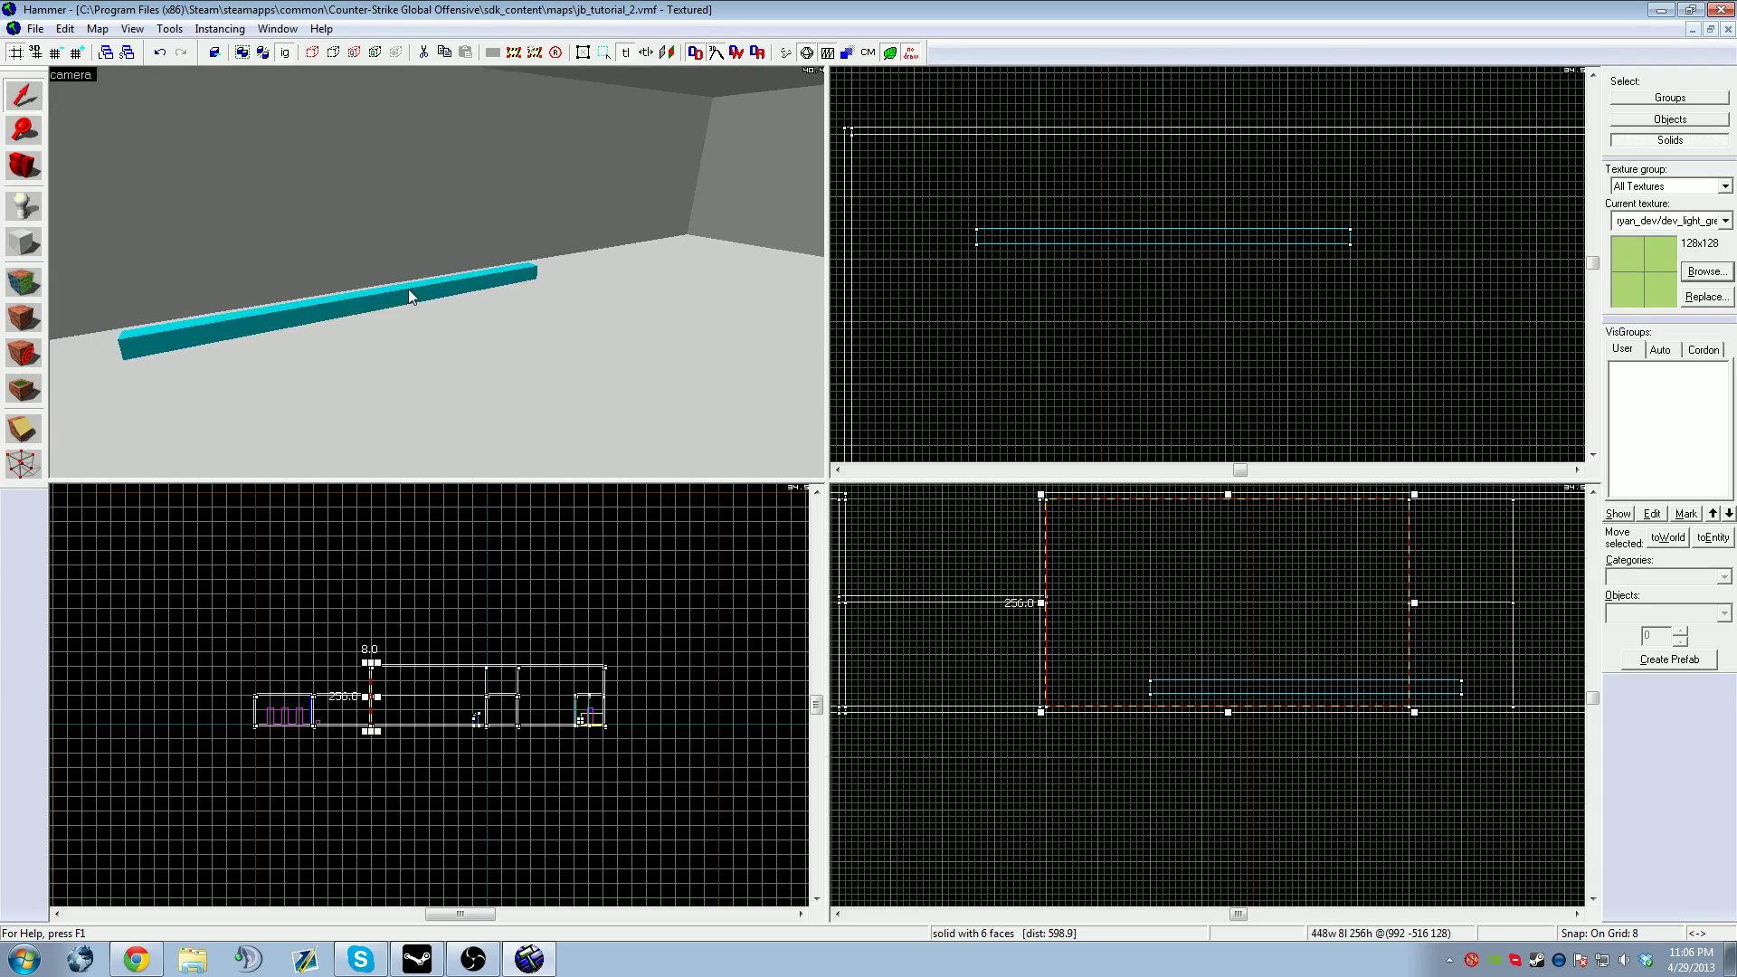
left_click(405, 291)
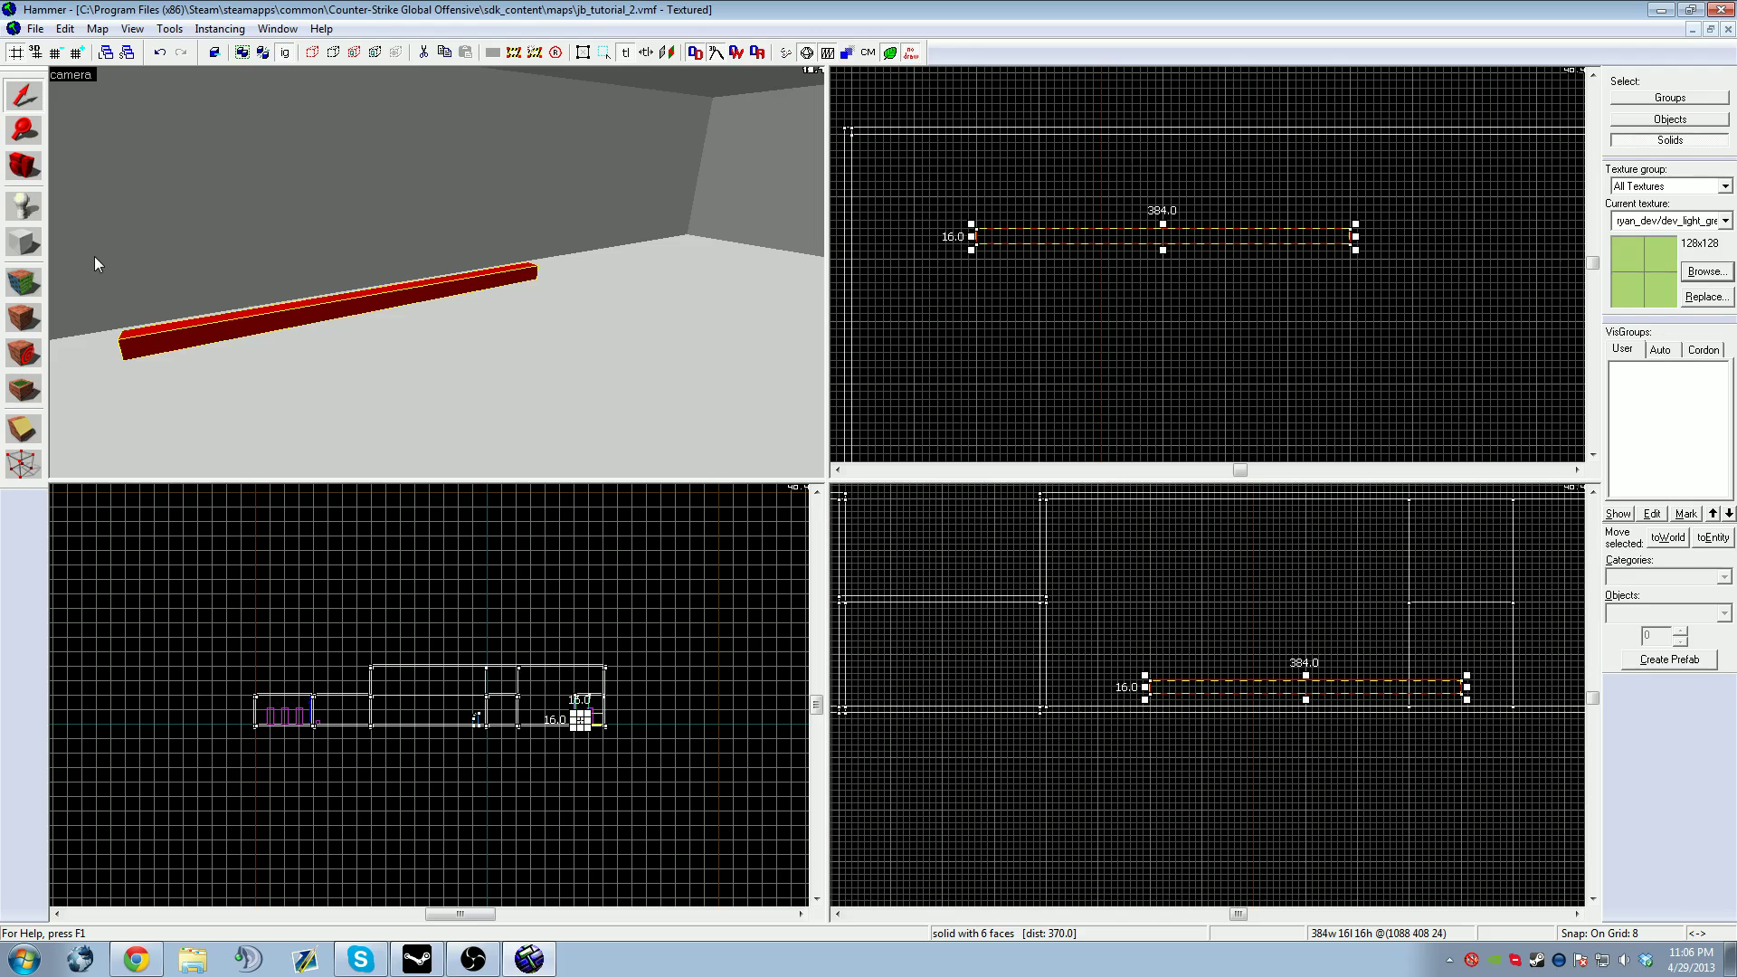
Step: Return the camera view to 3D Textured shading
left_click(62, 74)
left_click(111, 192)
left_click(70, 75)
left_click(94, 204)
key("z")
key("z")
Step: Delete the wall piece above the doorway and the wall section on its far side
left_click(331, 201)
key("Delete")
left_click(282, 230)
key("Delete")
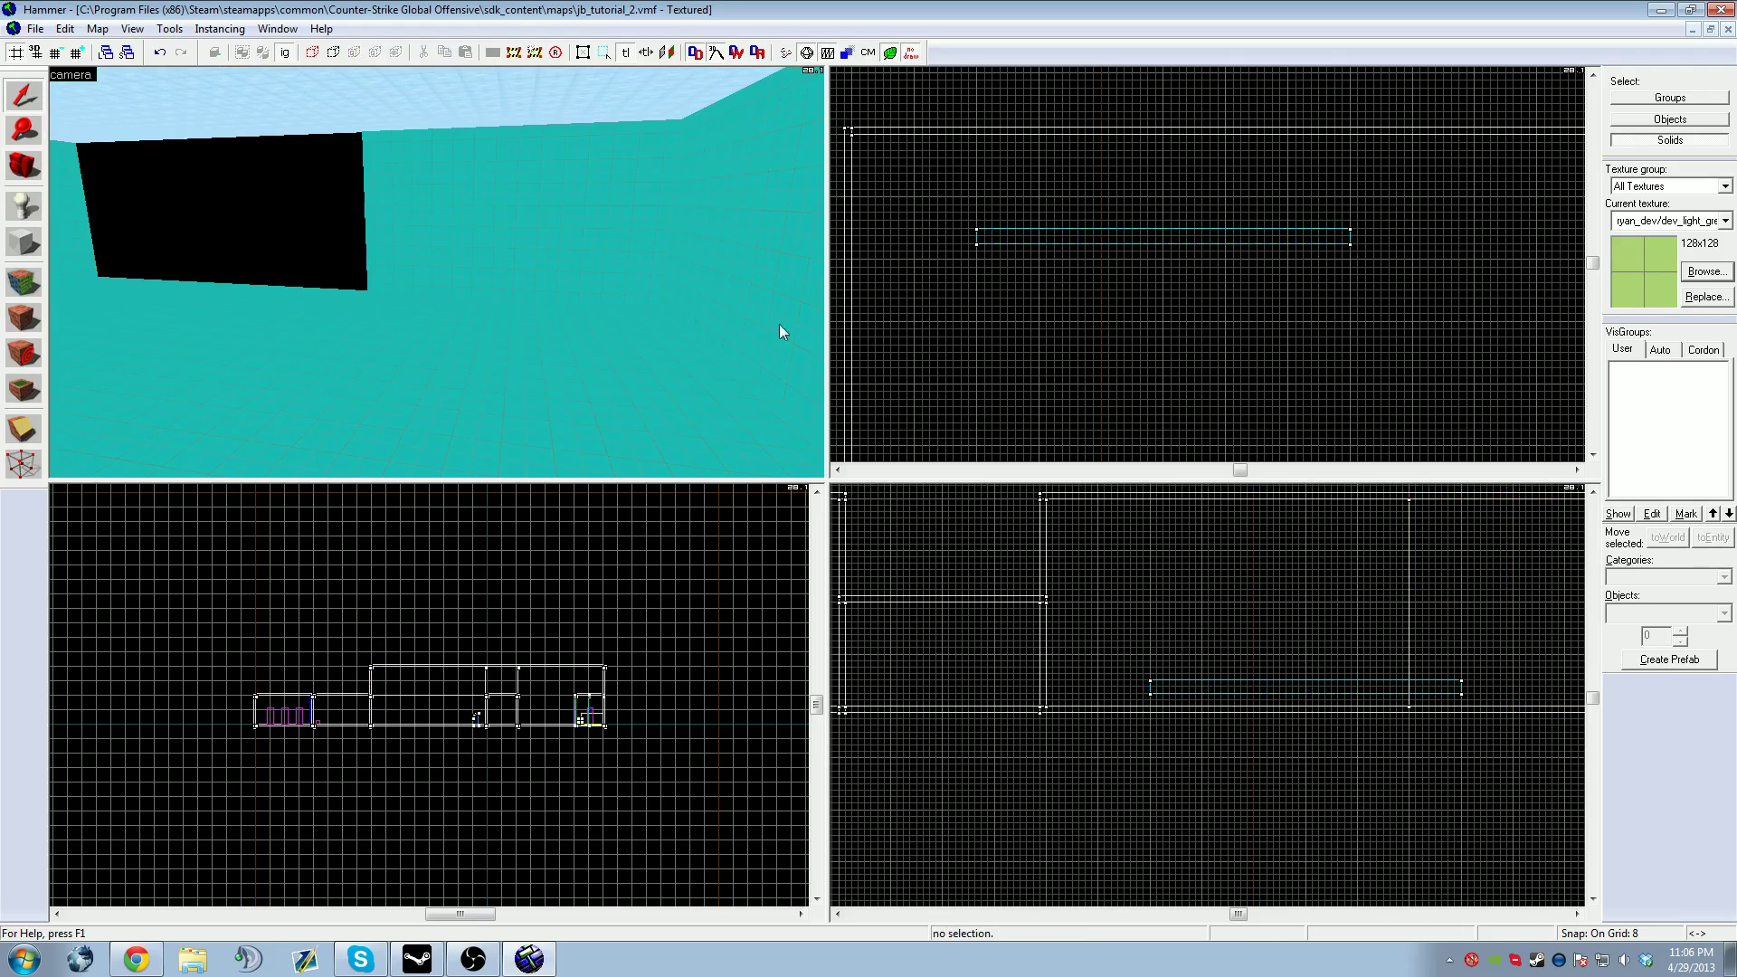
Step: Stretch the remaining wall solid to 1024 units wide so it closes the gap up to the room's corner
scroll(1162, 331, "down", 4)
left_click(380, 248)
key("ctrl+e")
scroll(1289, 279, "down", 4)
scroll(1387, 228, "up", 4)
left_click_drag(898, 370, 1166, 372)
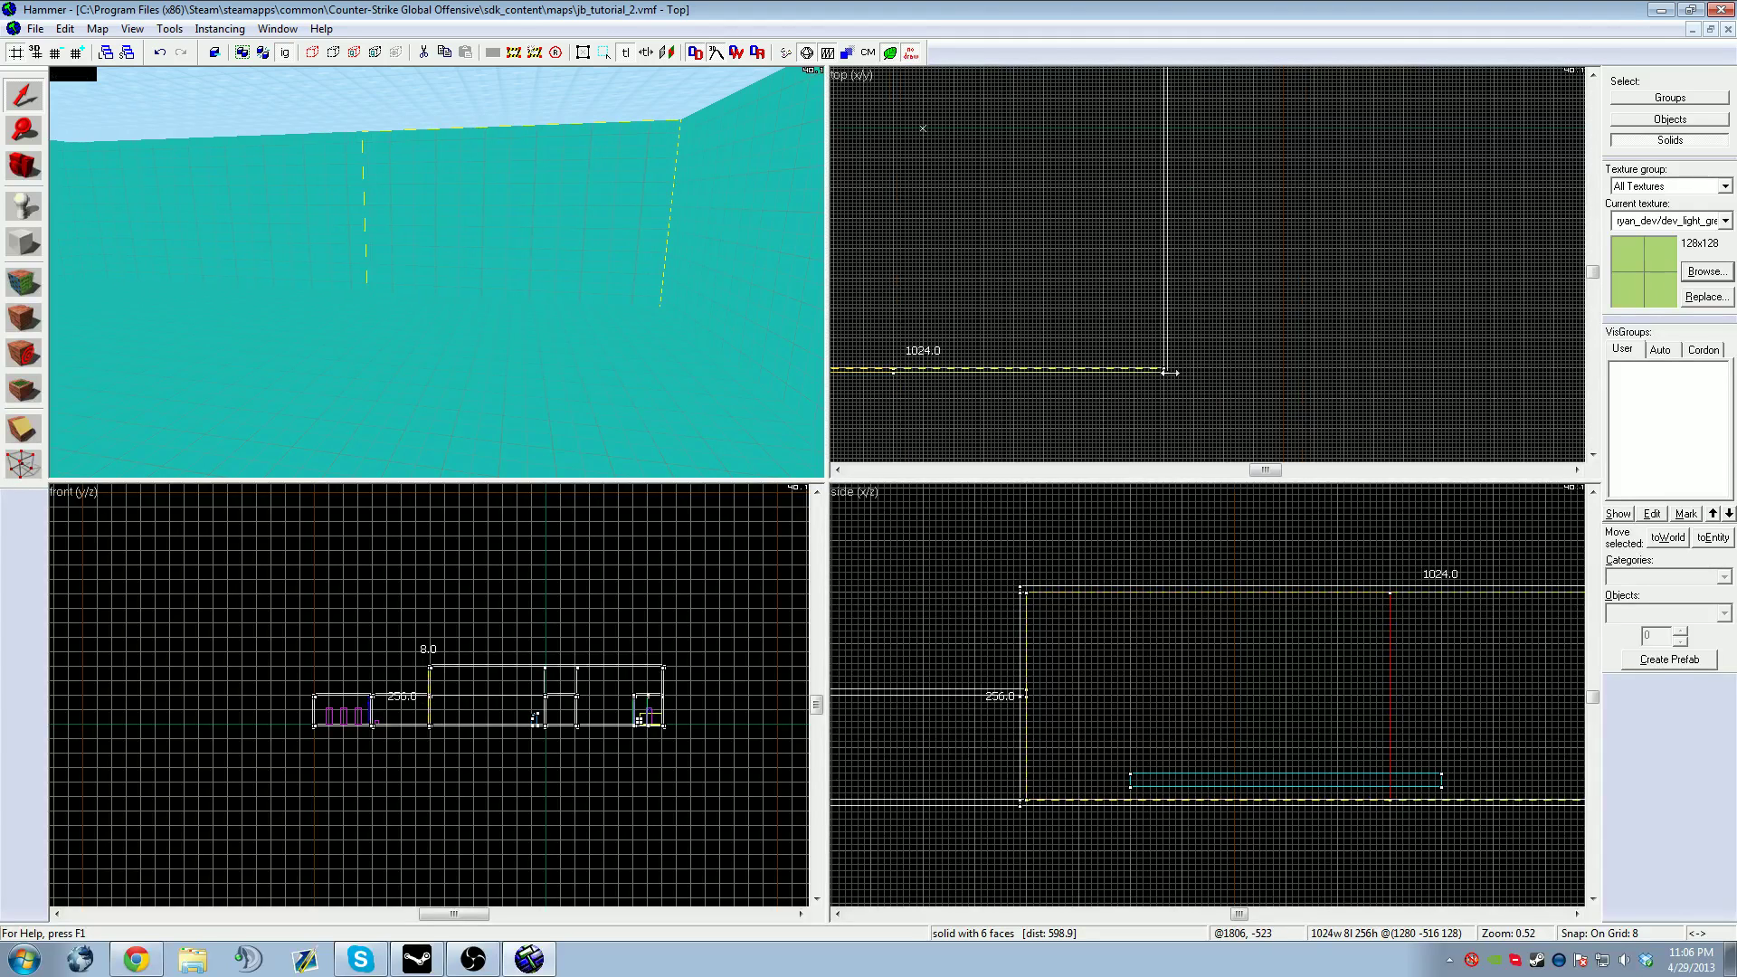
left_click(1269, 347)
Step: Move the green bar away from the wall toward the middle of the room, centred at Y 320
key("z")
left_click(510, 292)
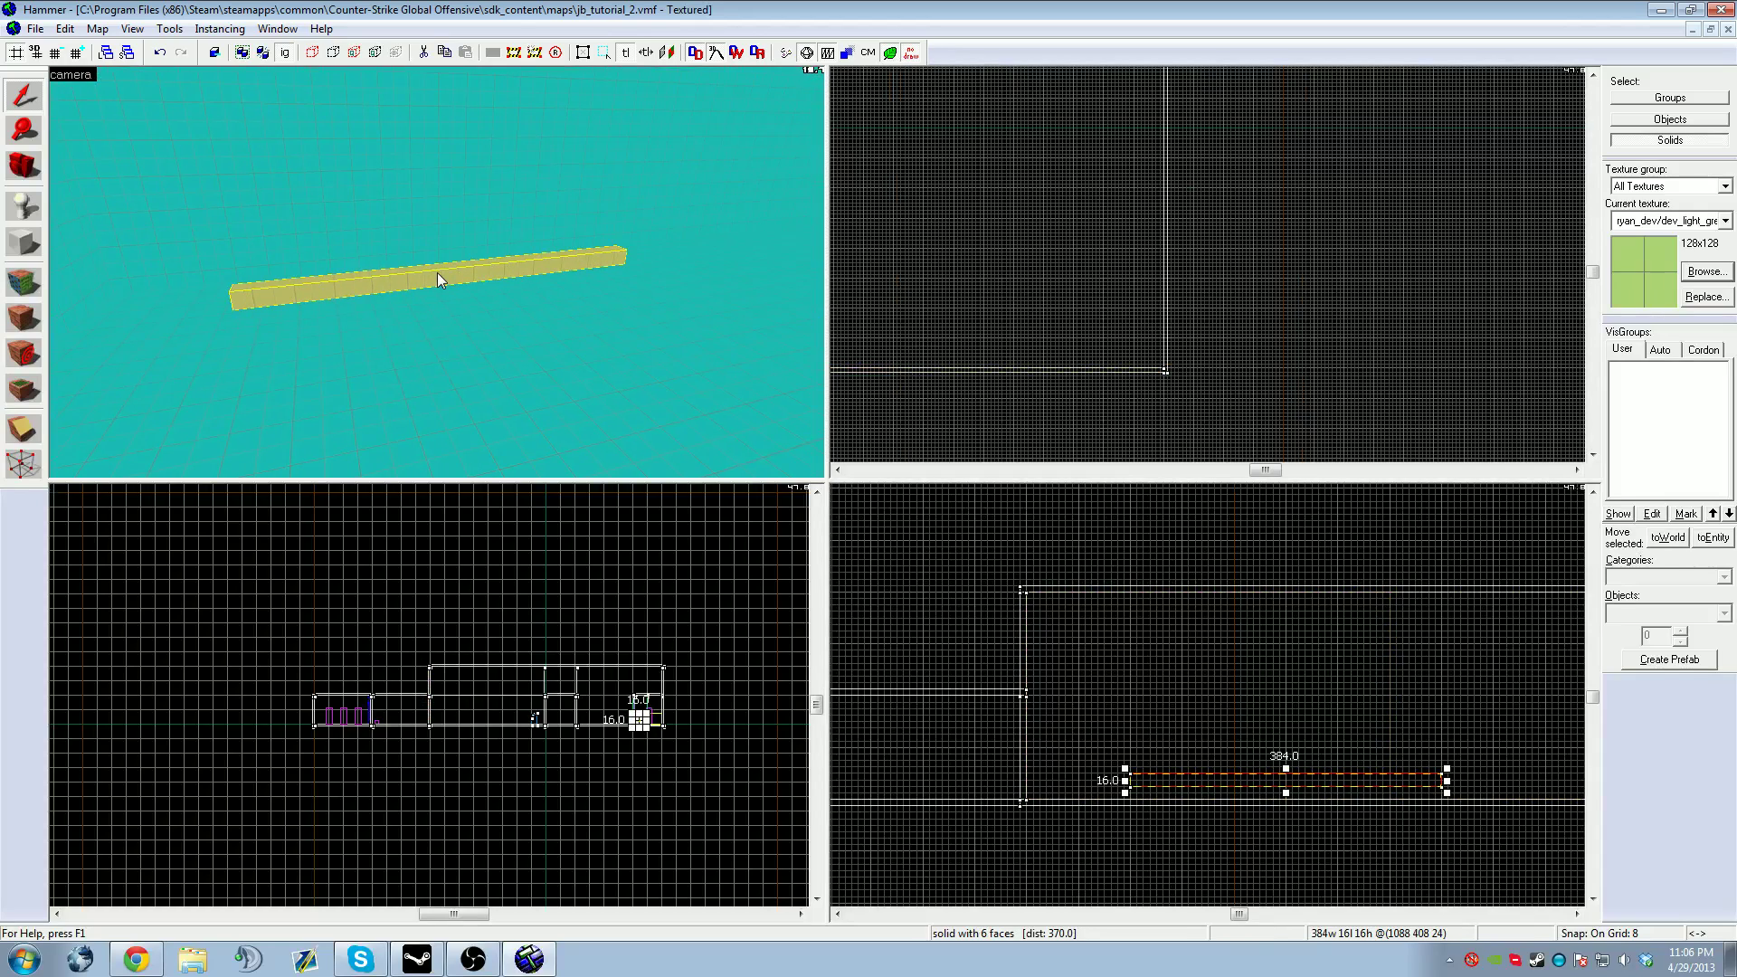
key("ctrl+shift+e")
scroll(1257, 281, "up", 3)
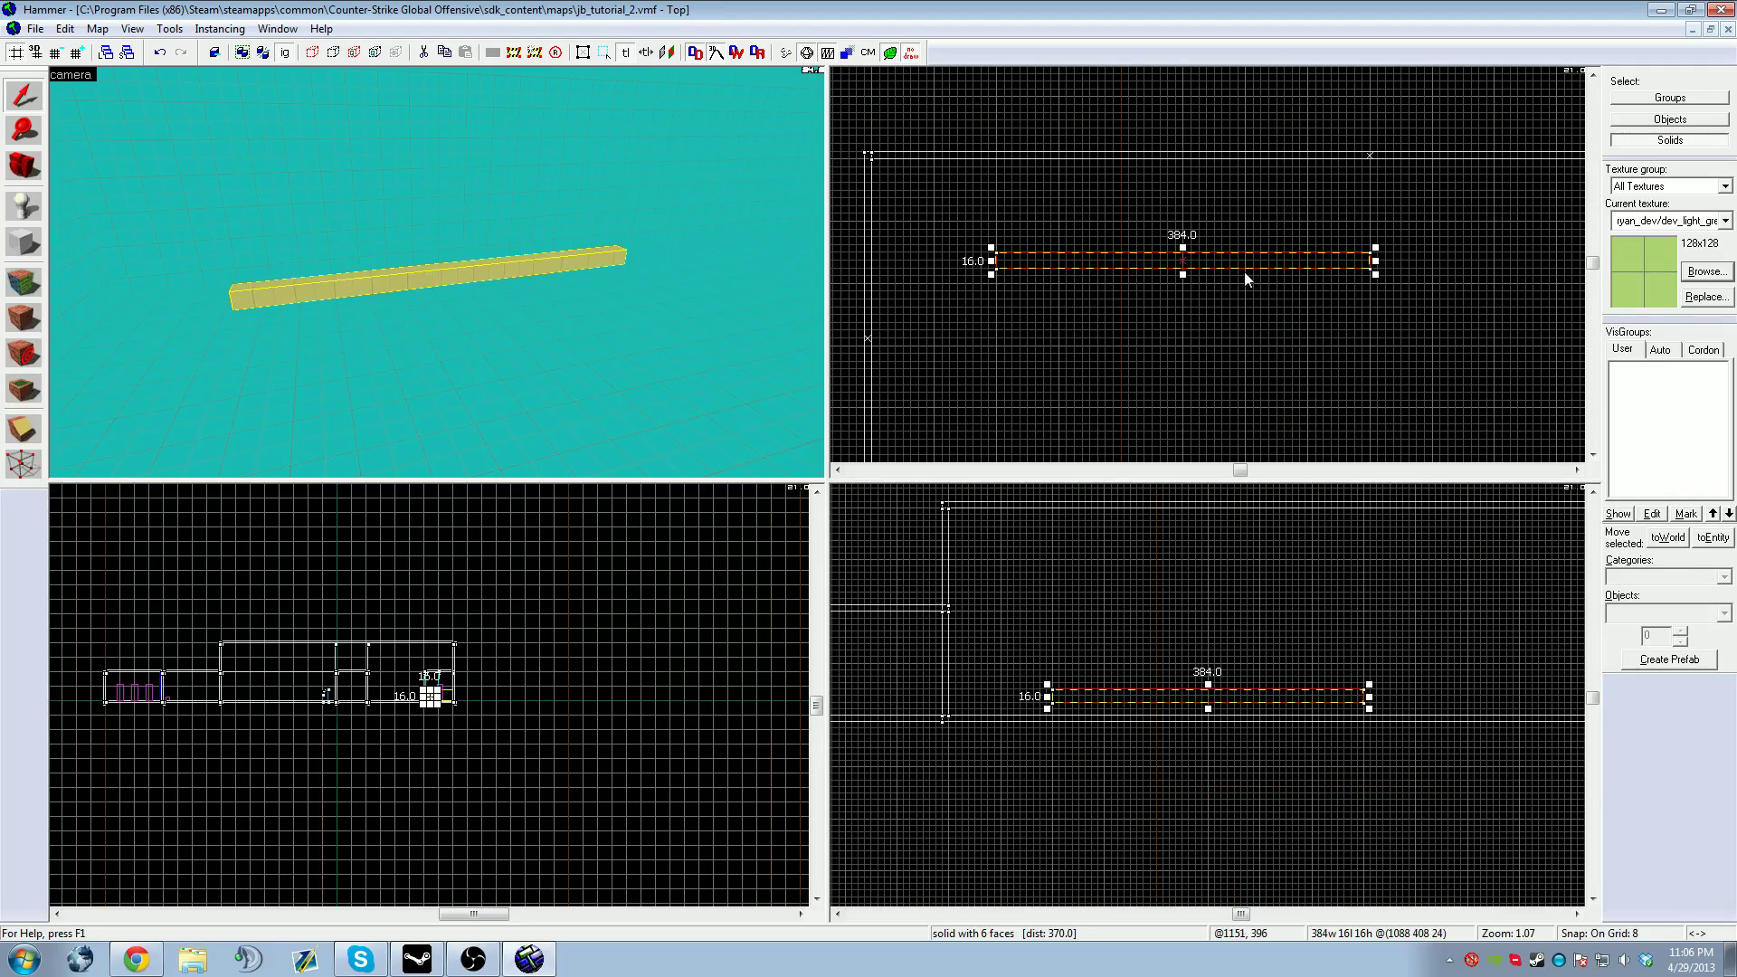
left_click_drag(1171, 257, 1169, 345)
key("z")
key("z")
Step: Copy the bar and reshape the copy into a 16 × 16 × 80 upright post at one end of the bar
scroll(1049, 698, "up", 4)
left_click_drag(1074, 713, 1075, 686)
scroll(1094, 690, "down", 4)
left_click_drag(1326, 670, 1027, 630)
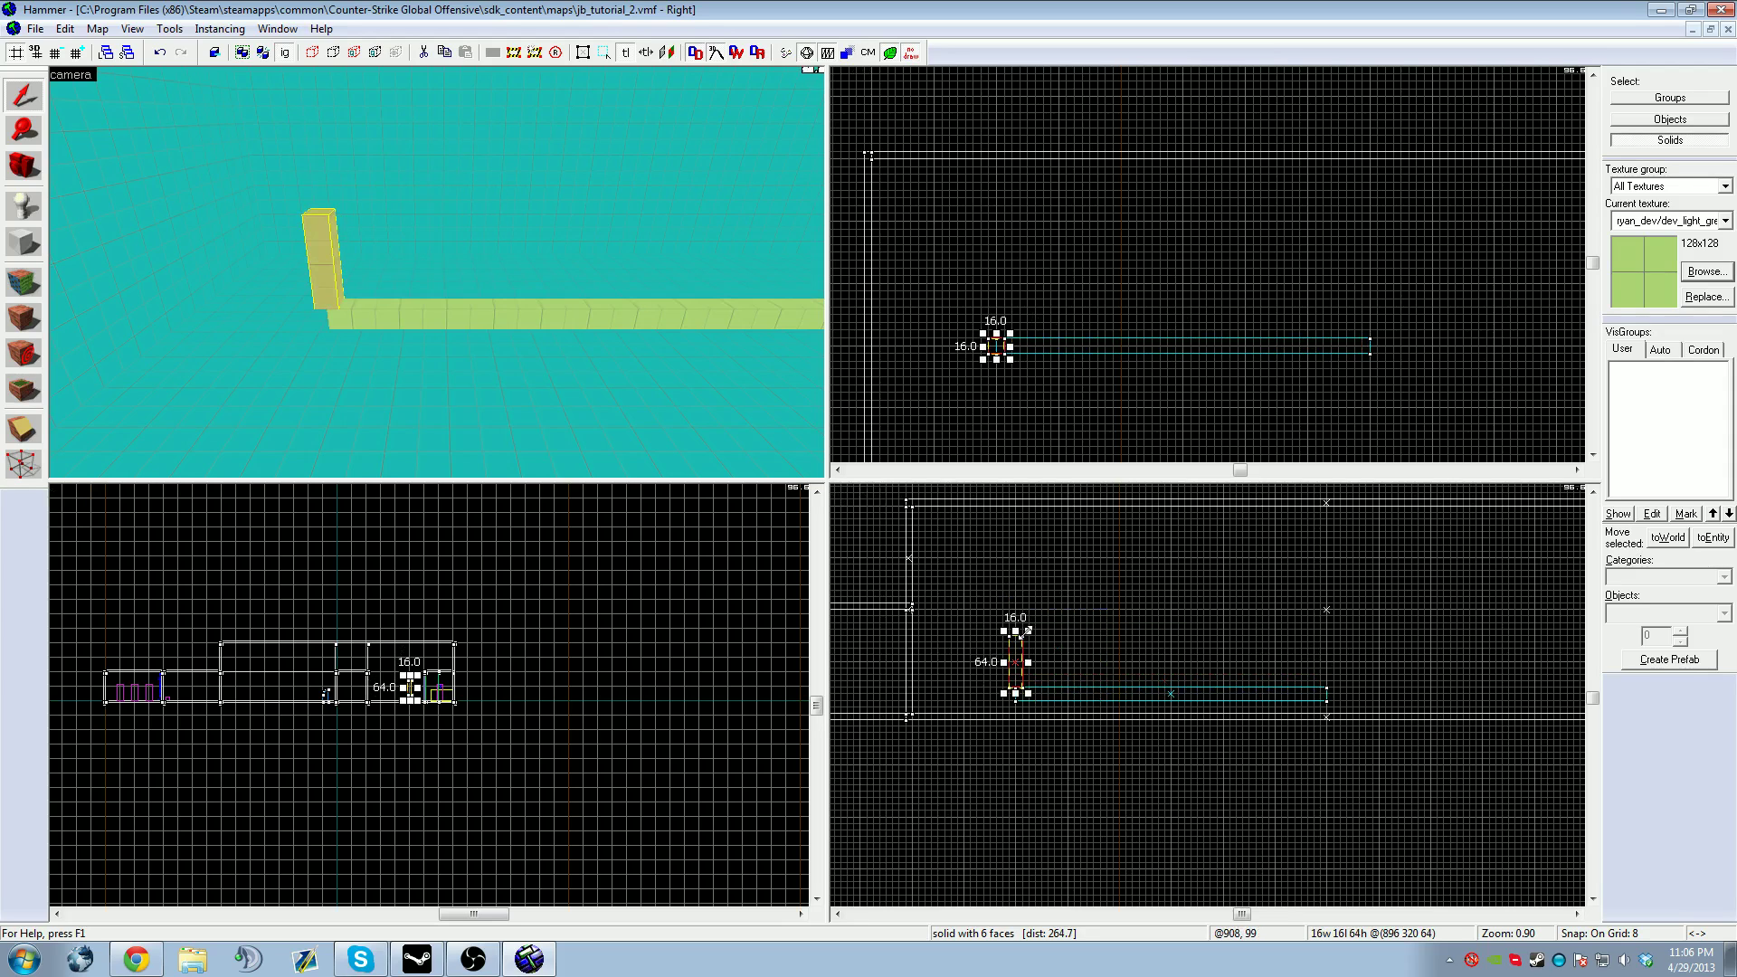
left_click_drag(1016, 693, 1016, 703)
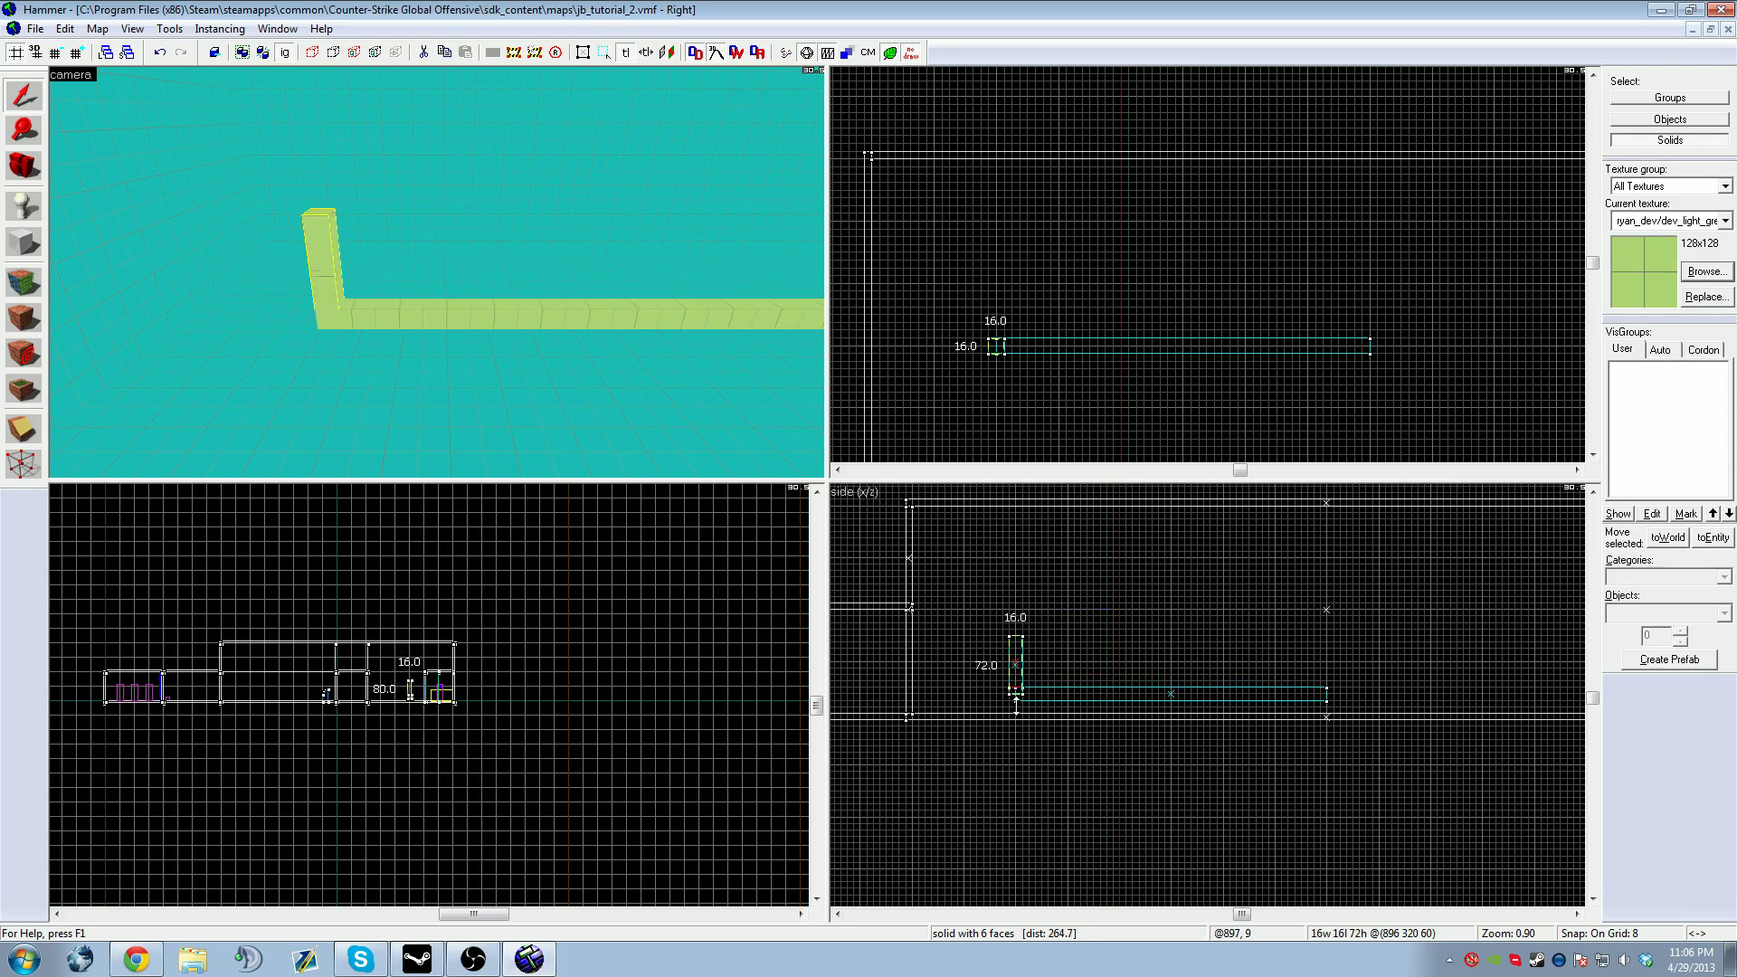
Step: Trim both ends of the horizontal bar by 8 units so that it fits between the post positions
left_click(356, 308)
left_click_drag(997, 345, 995, 346)
left_click_drag(1379, 347, 1372, 345)
Step: Copy the upright post to the opposite end of the bar
left_click(324, 271)
mouse_move(996, 346)
left_mouse_down()
mouse_move(1390, 345)
mouse_move(1372, 345)
left_mouse_up()
left_click(1174, 292)
key("z")
key("s")
key("z")
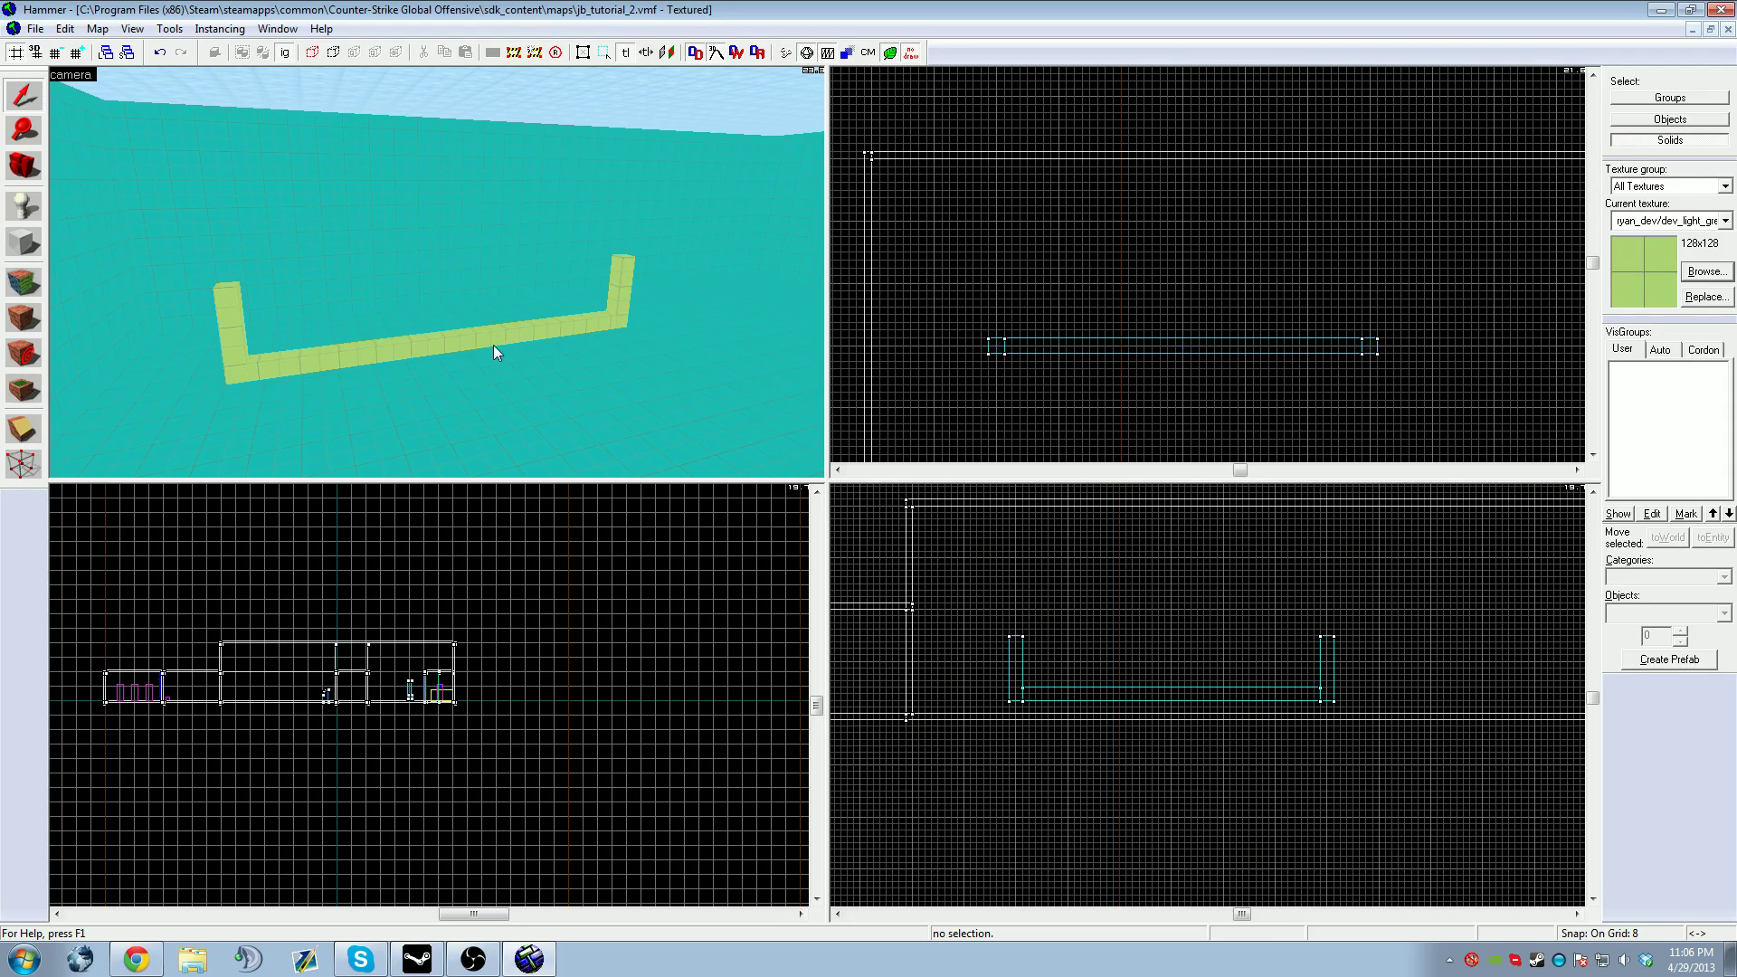
key("z")
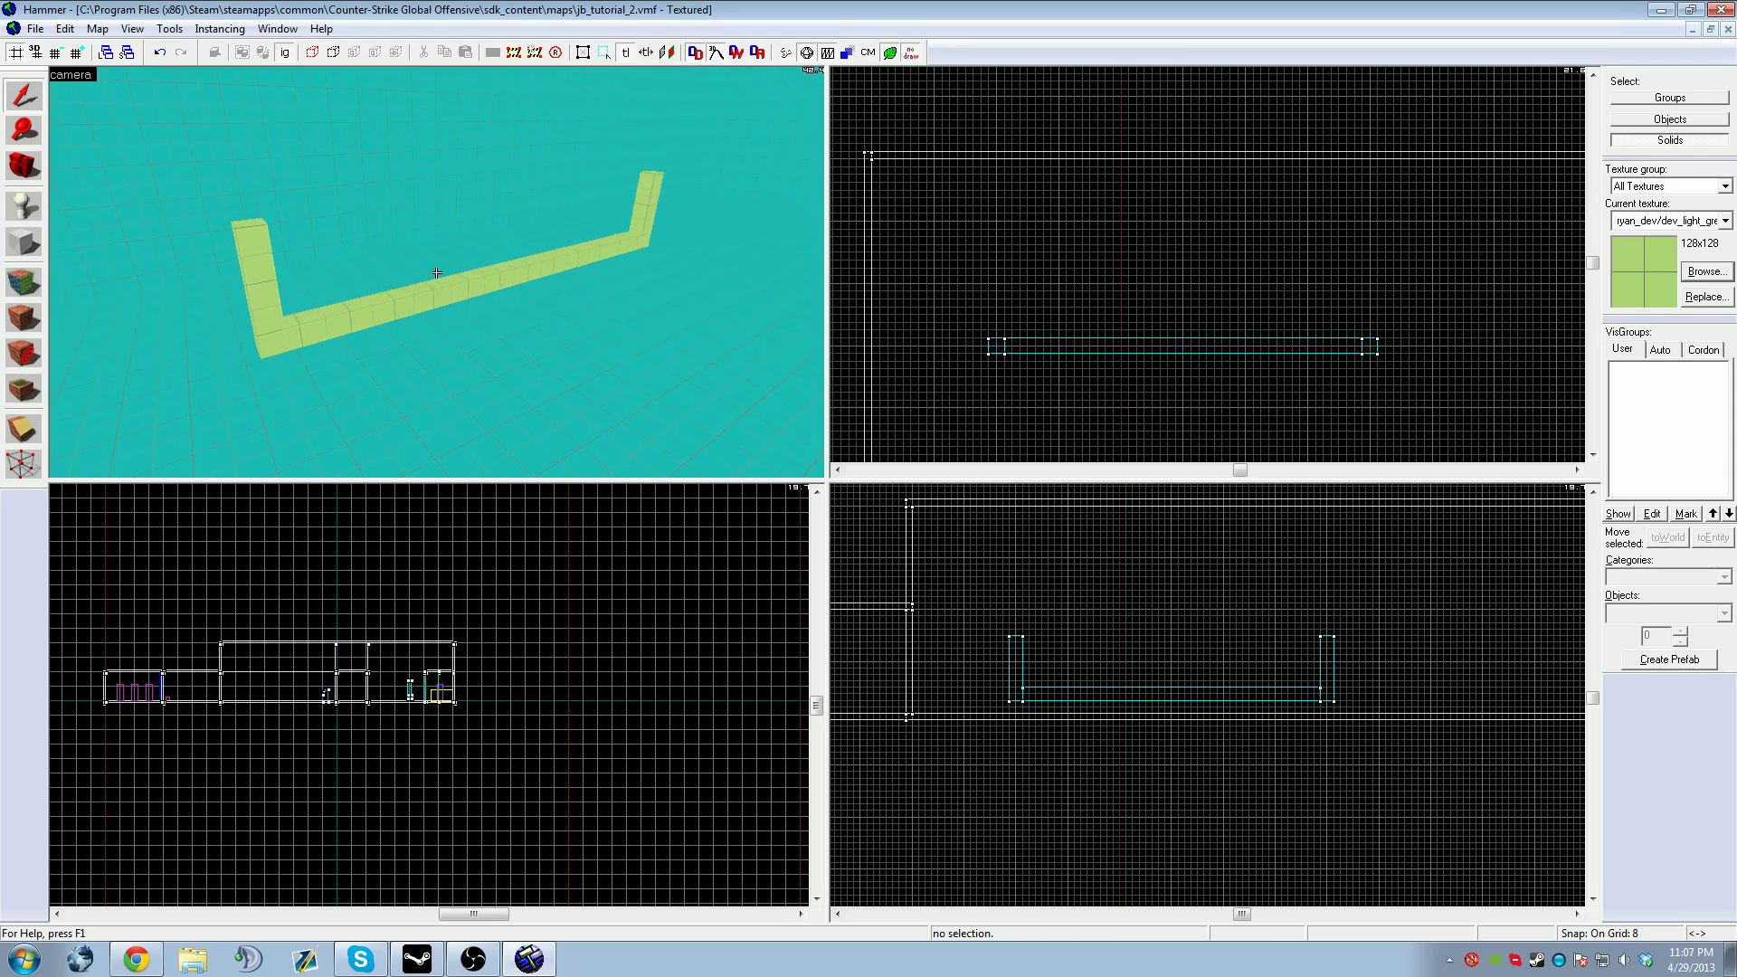
Step: Switch the selection mode between Groups and Solids, ending on Solids
left_click(274, 285)
left_click(1637, 99)
left_click(1639, 142)
left_click(1635, 98)
left_click(1639, 139)
left_click(1639, 97)
left_click(1637, 138)
Step: Select both posts and the bar and tie them together to a func_rotating entity
left_click(257, 275)
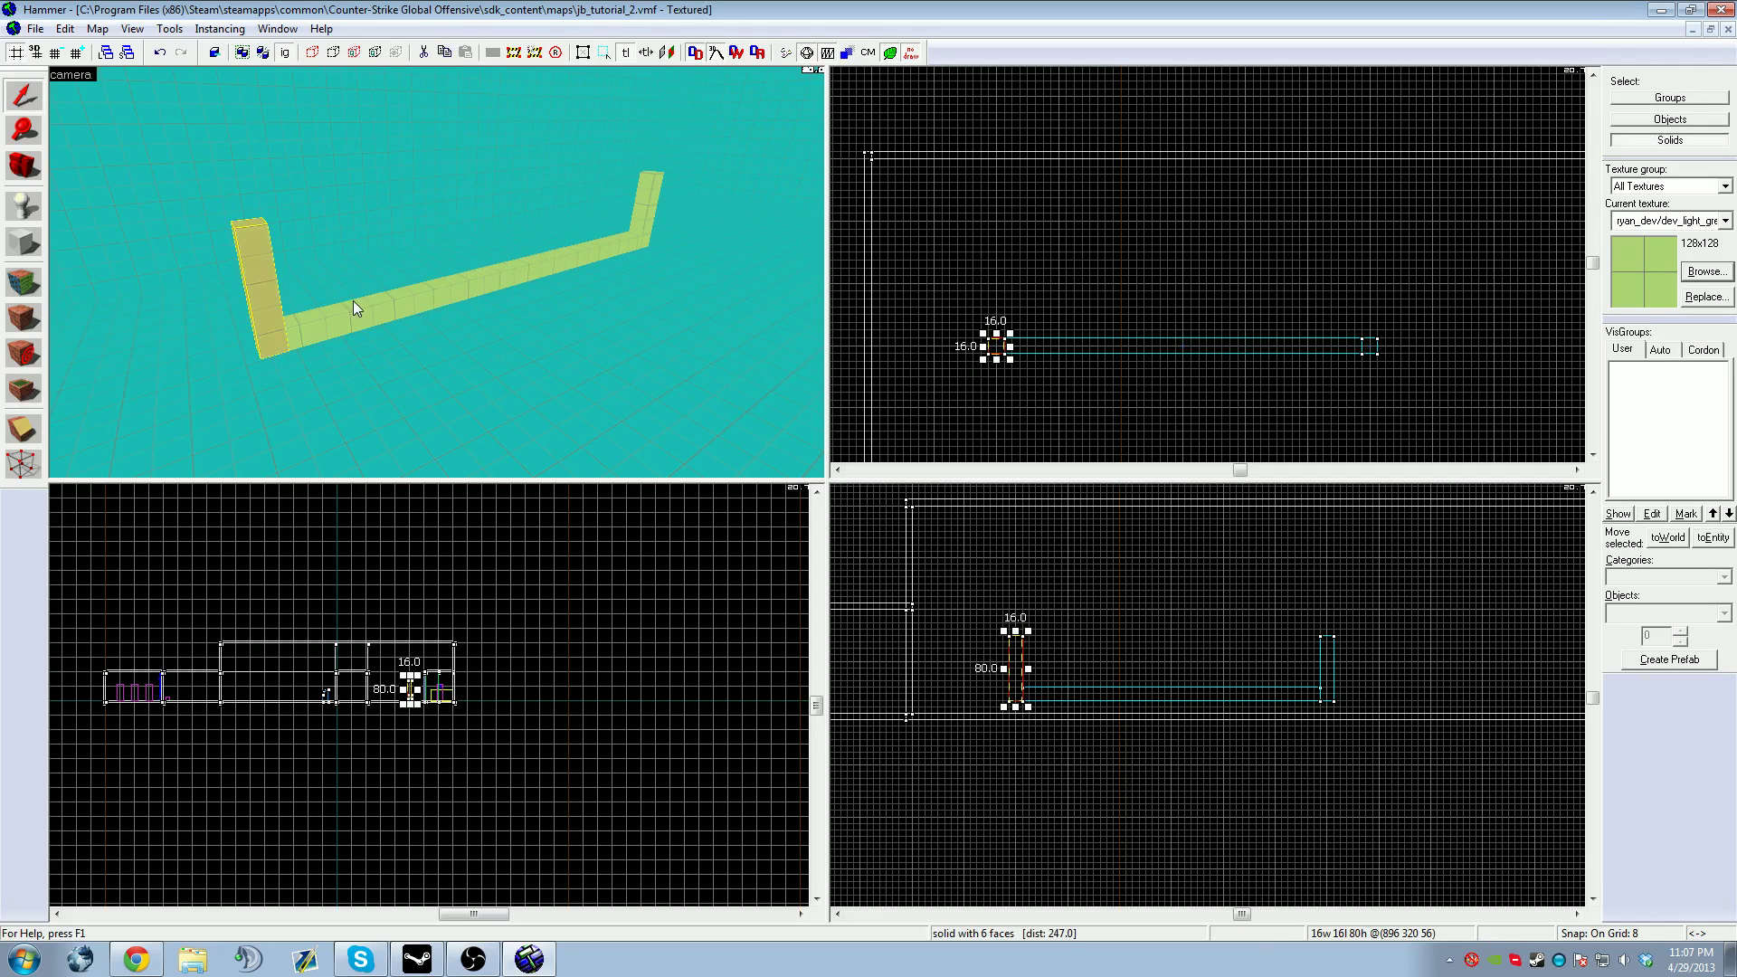
left_click(488, 285, "ctrl")
left_click(650, 217, "ctrl")
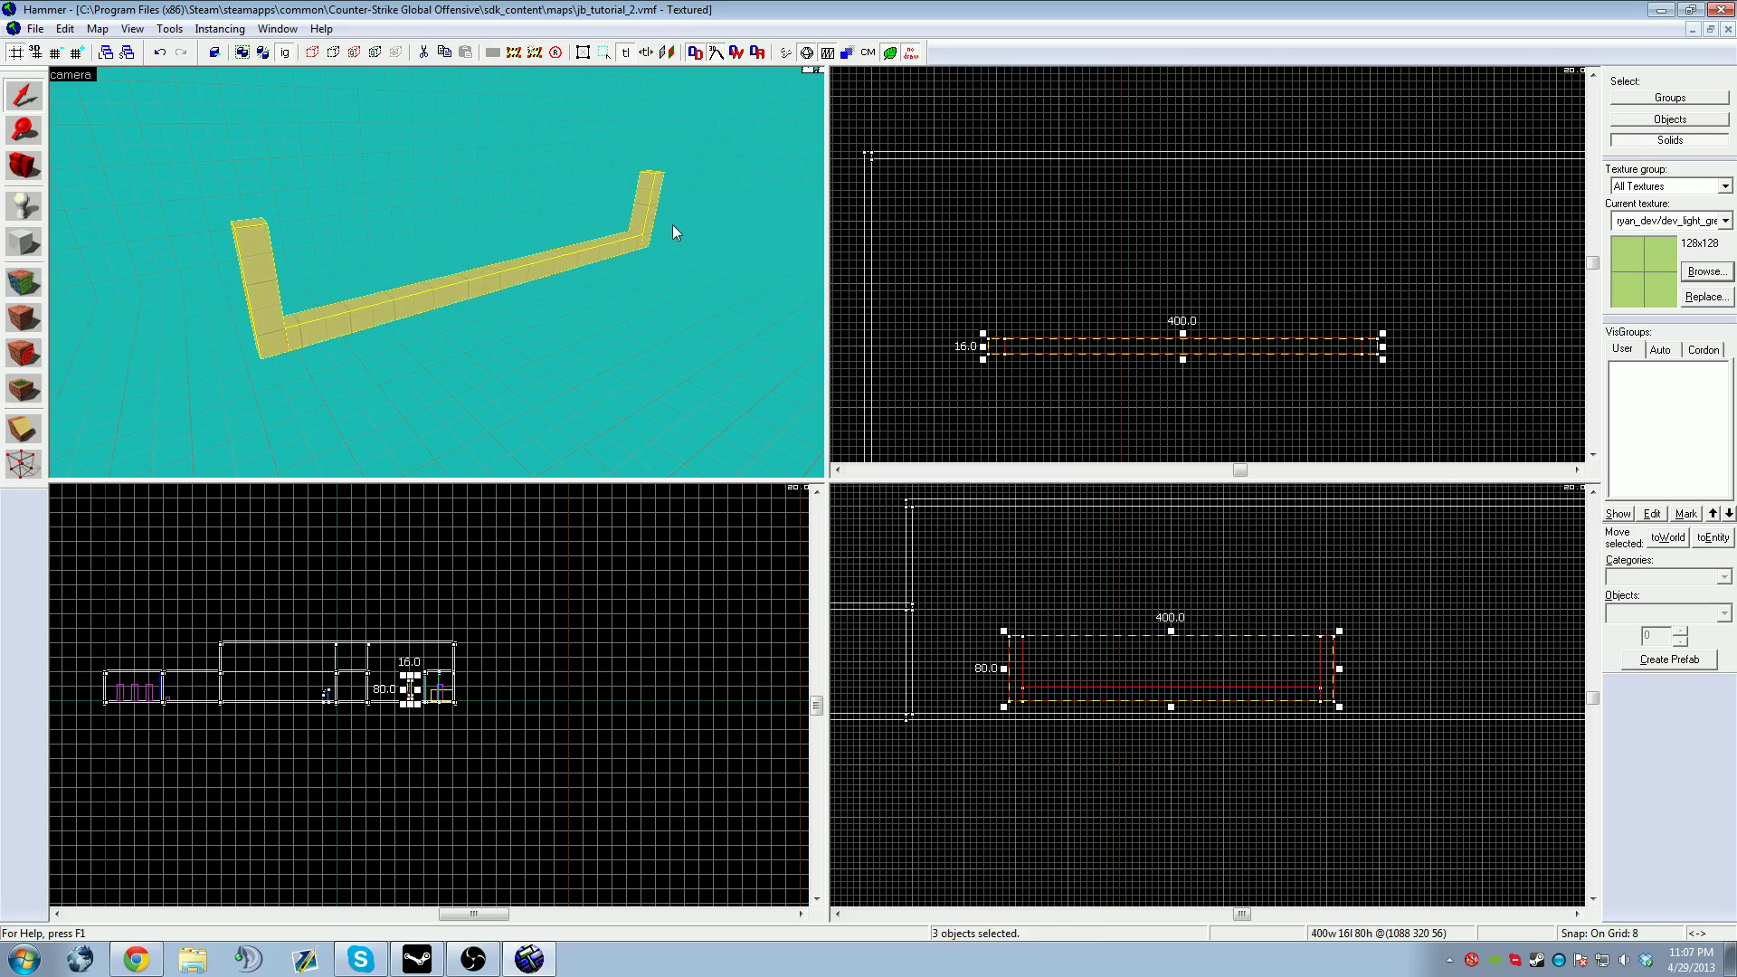
key("ctrl+t")
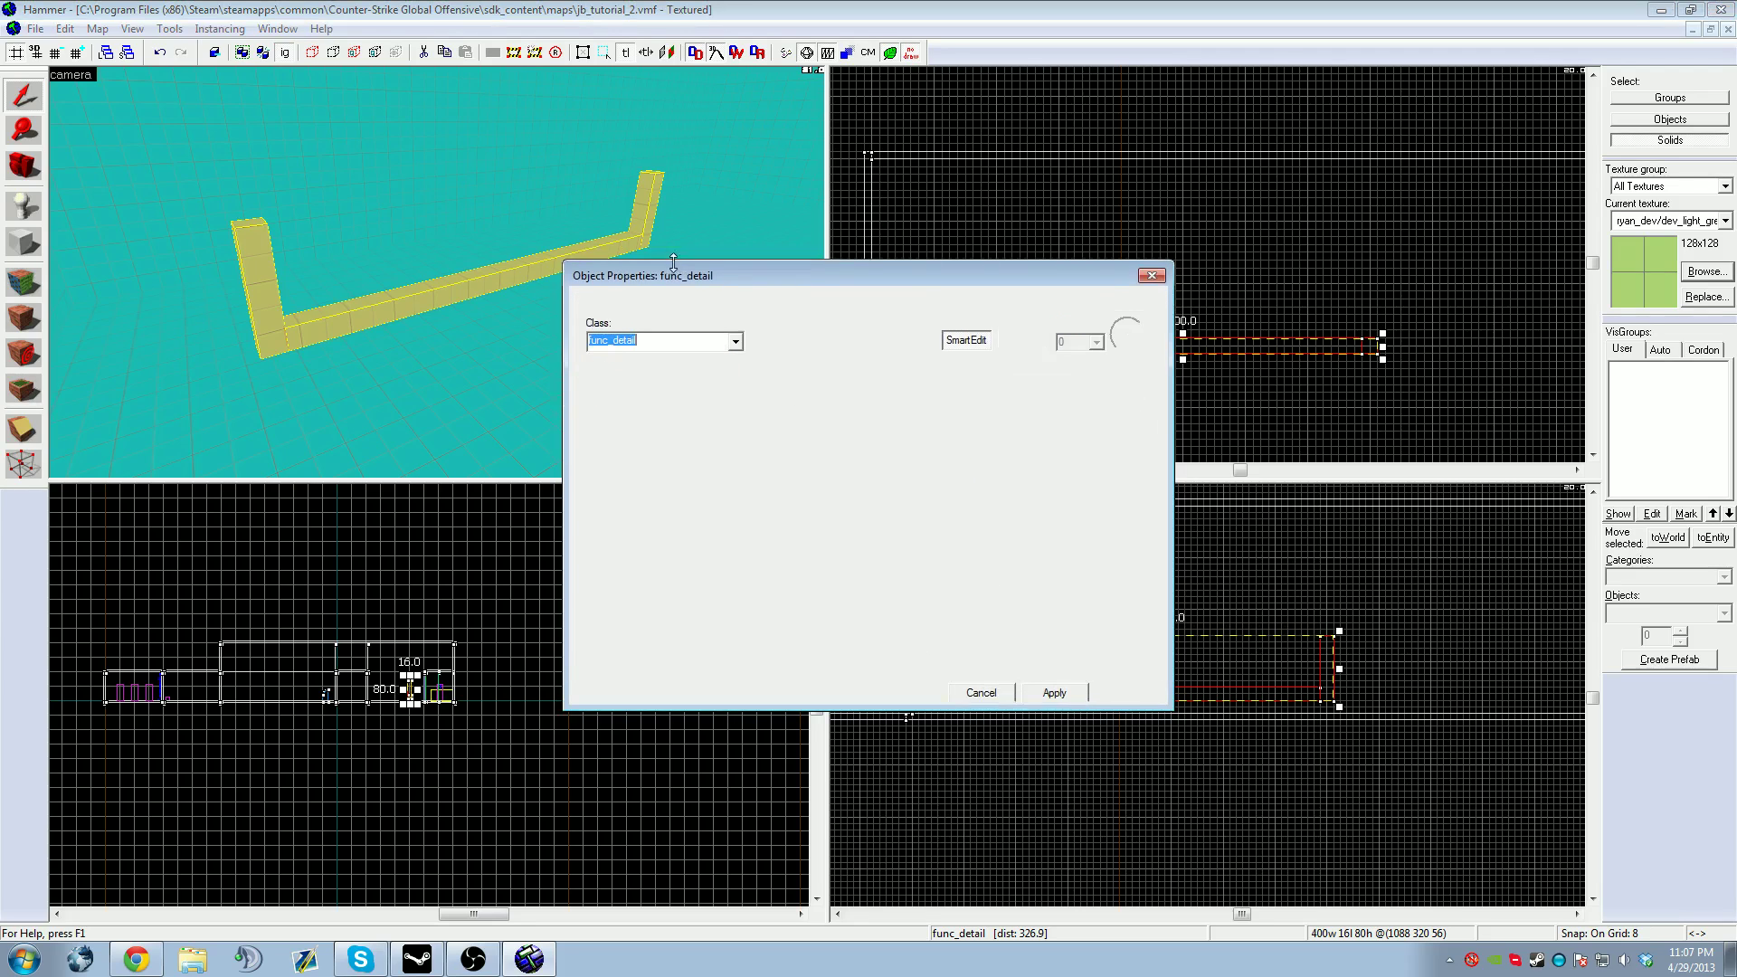
left_click_drag(674, 265, 898, 401)
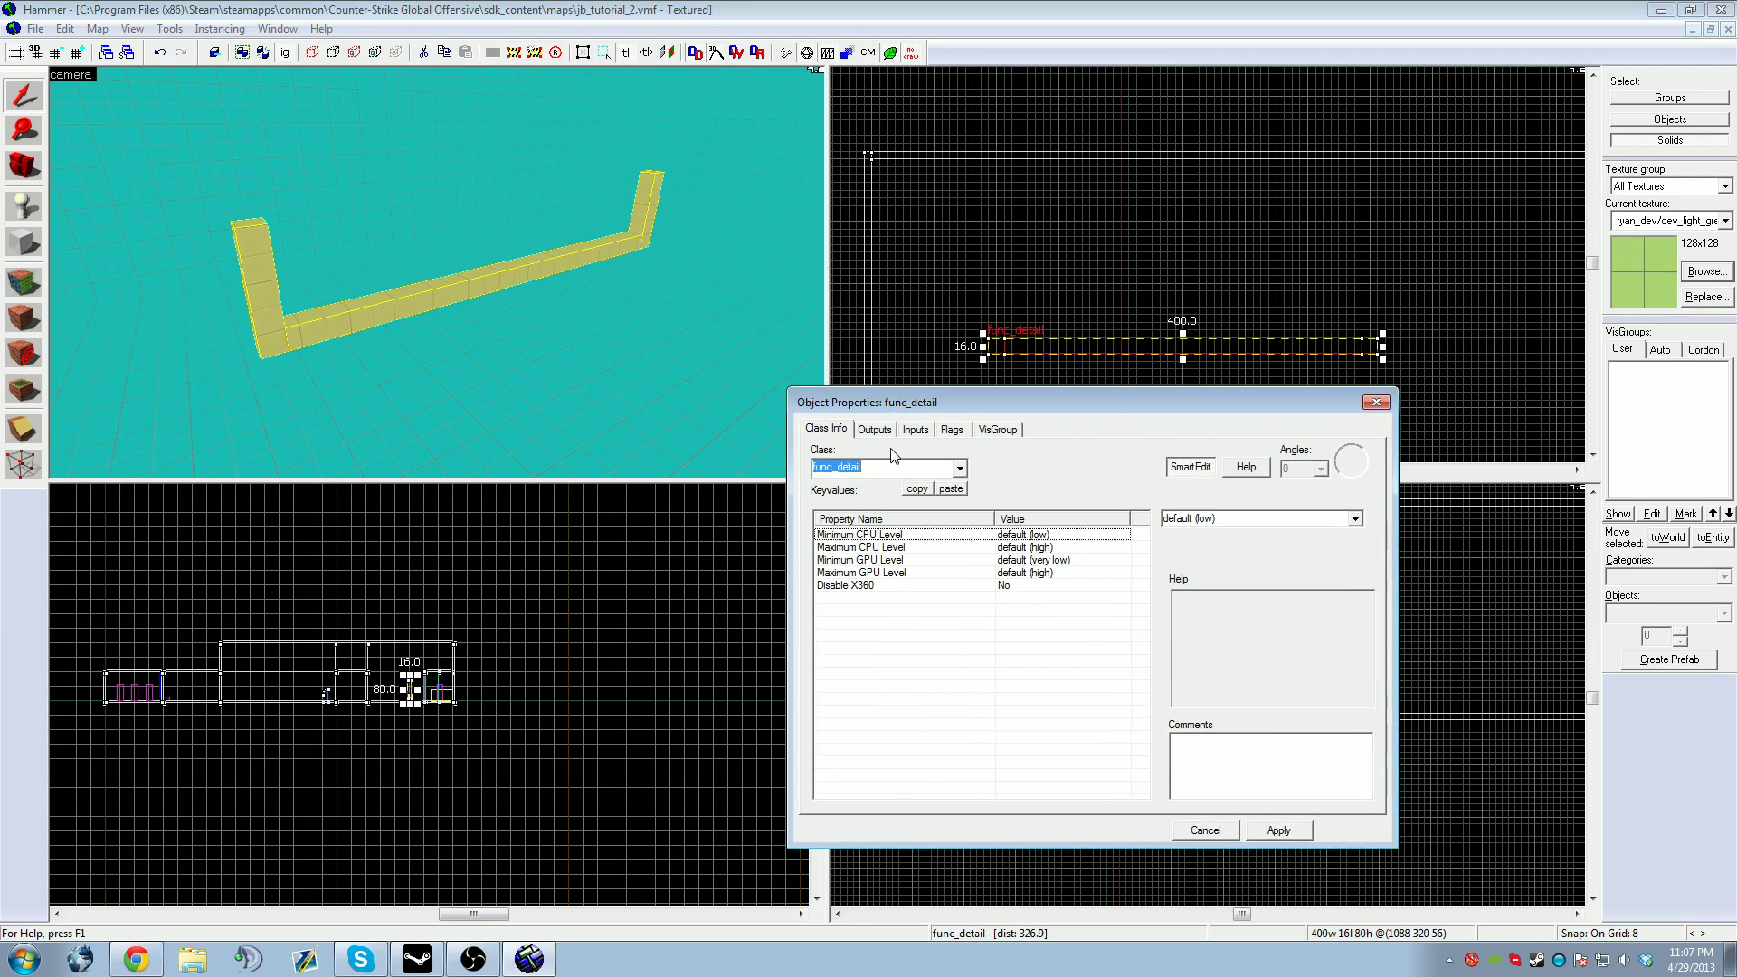
type("func_rotating")
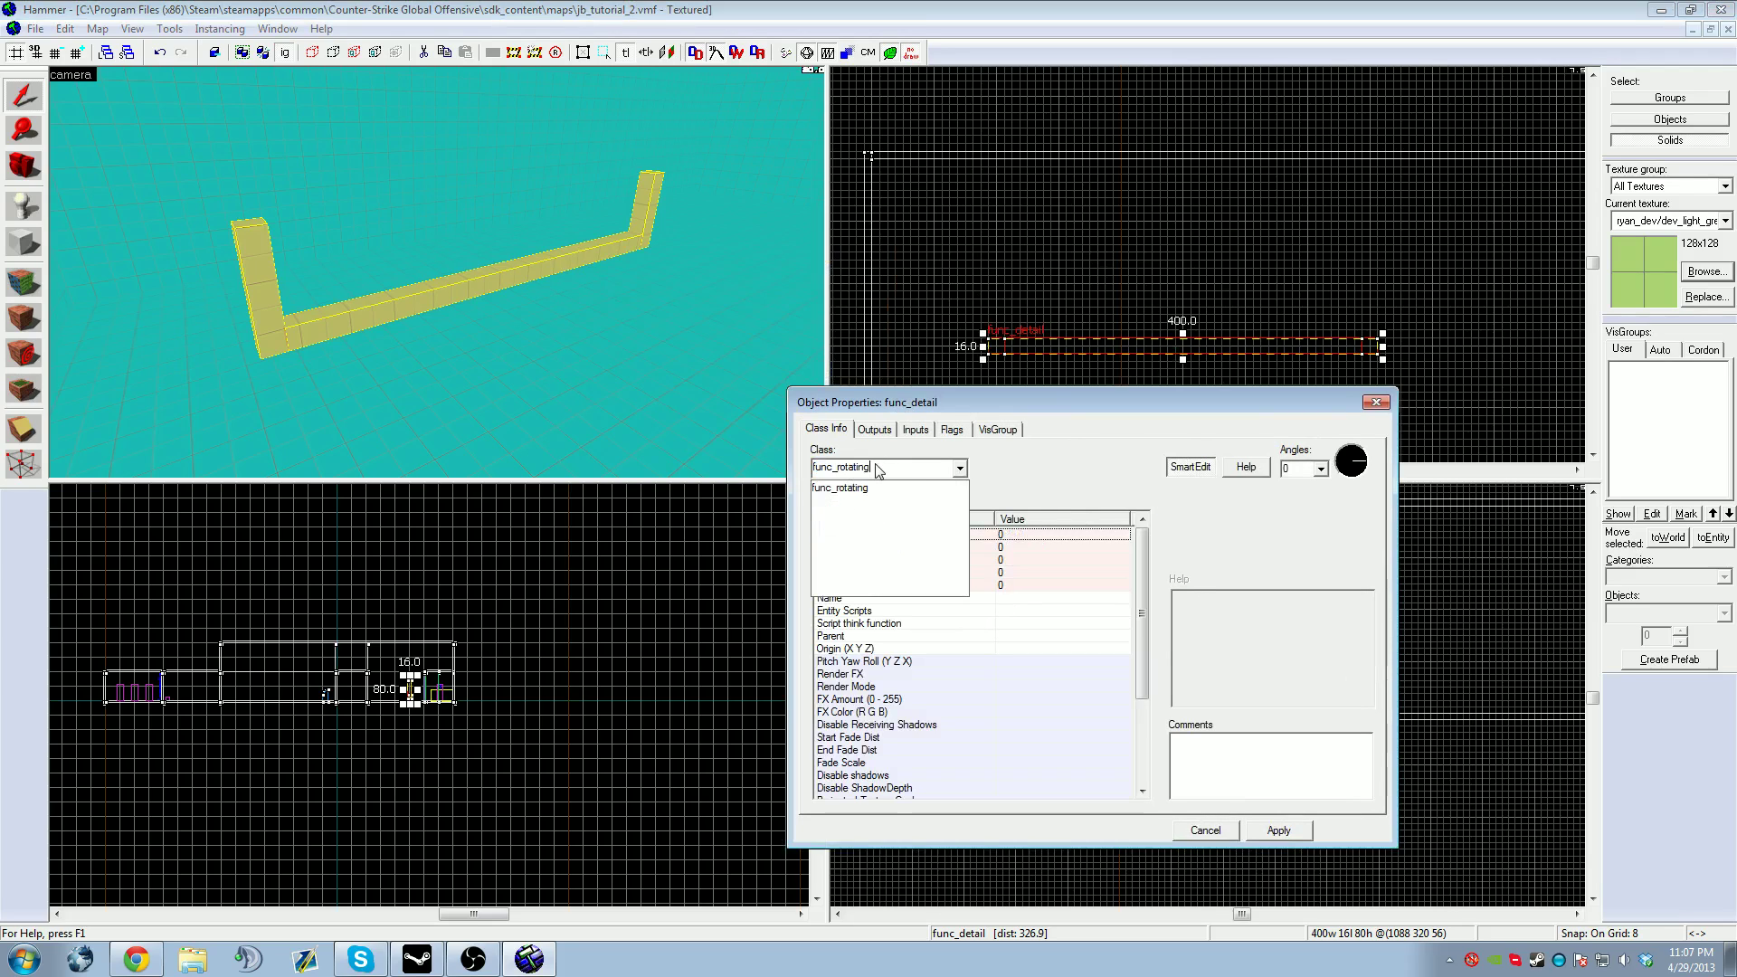
key("Return")
key("Return")
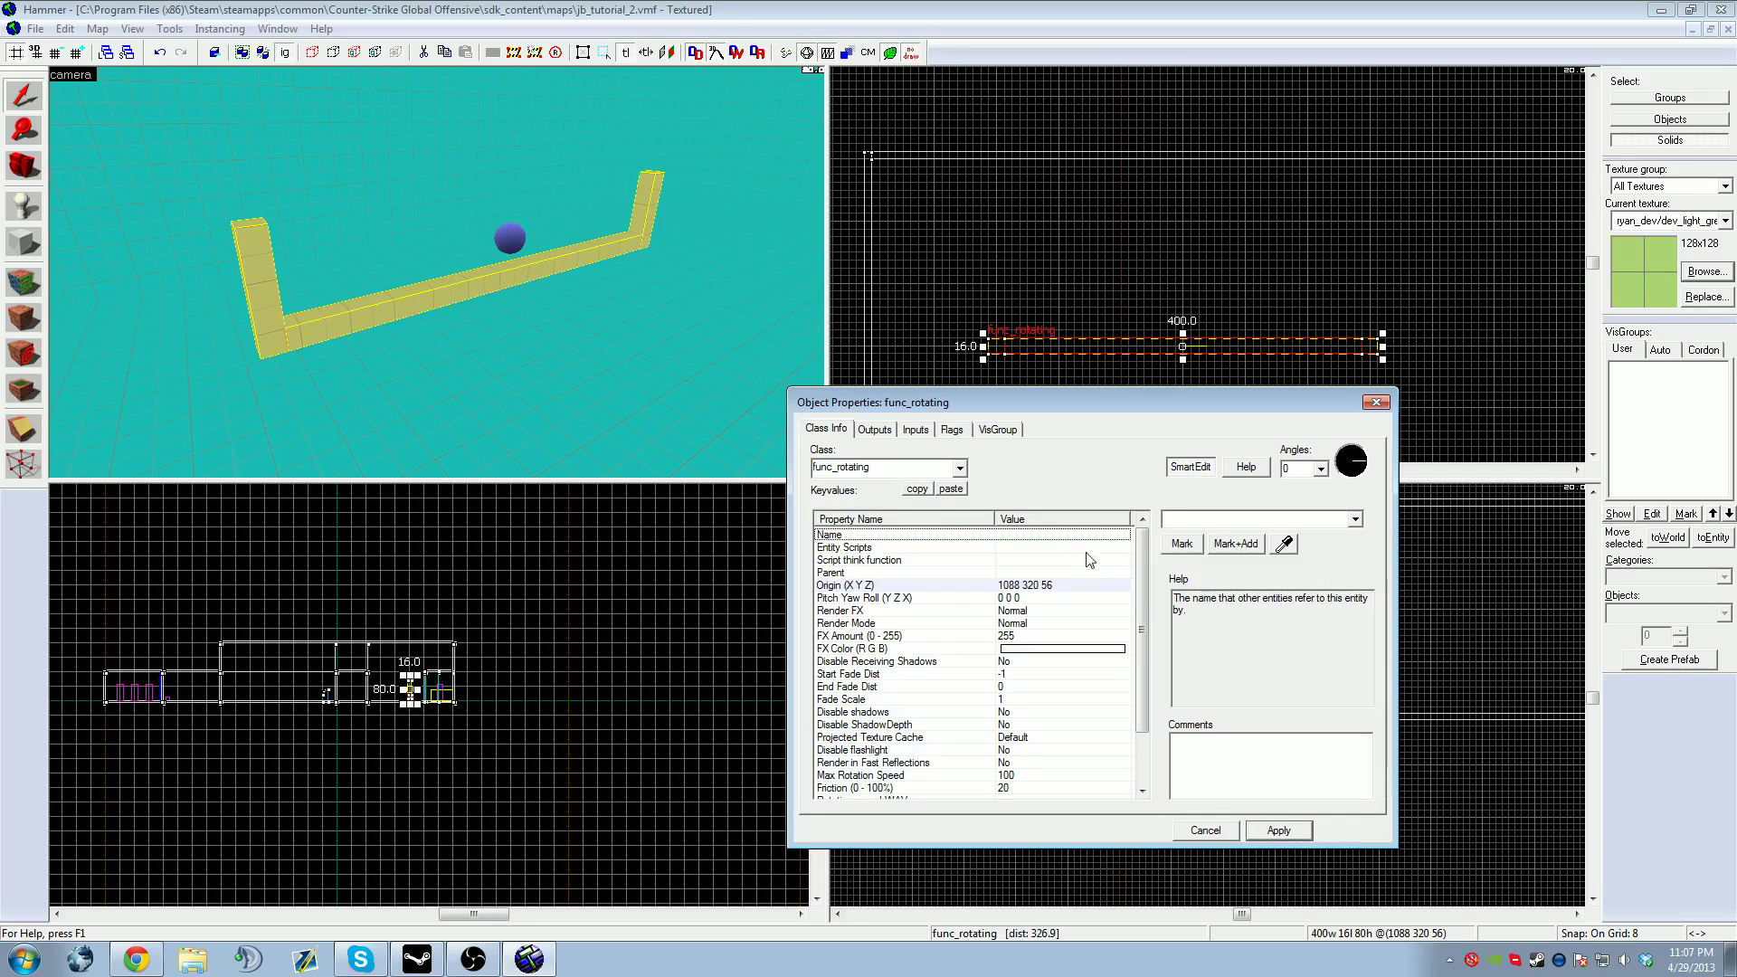
Step: Name the rotating entity jumprope and apply the change
type("jumprope")
left_click(1278, 830)
Step: Examine the jumprope entity's Max Rotation Speed property and its available flags
scroll(1067, 687, "down", 2)
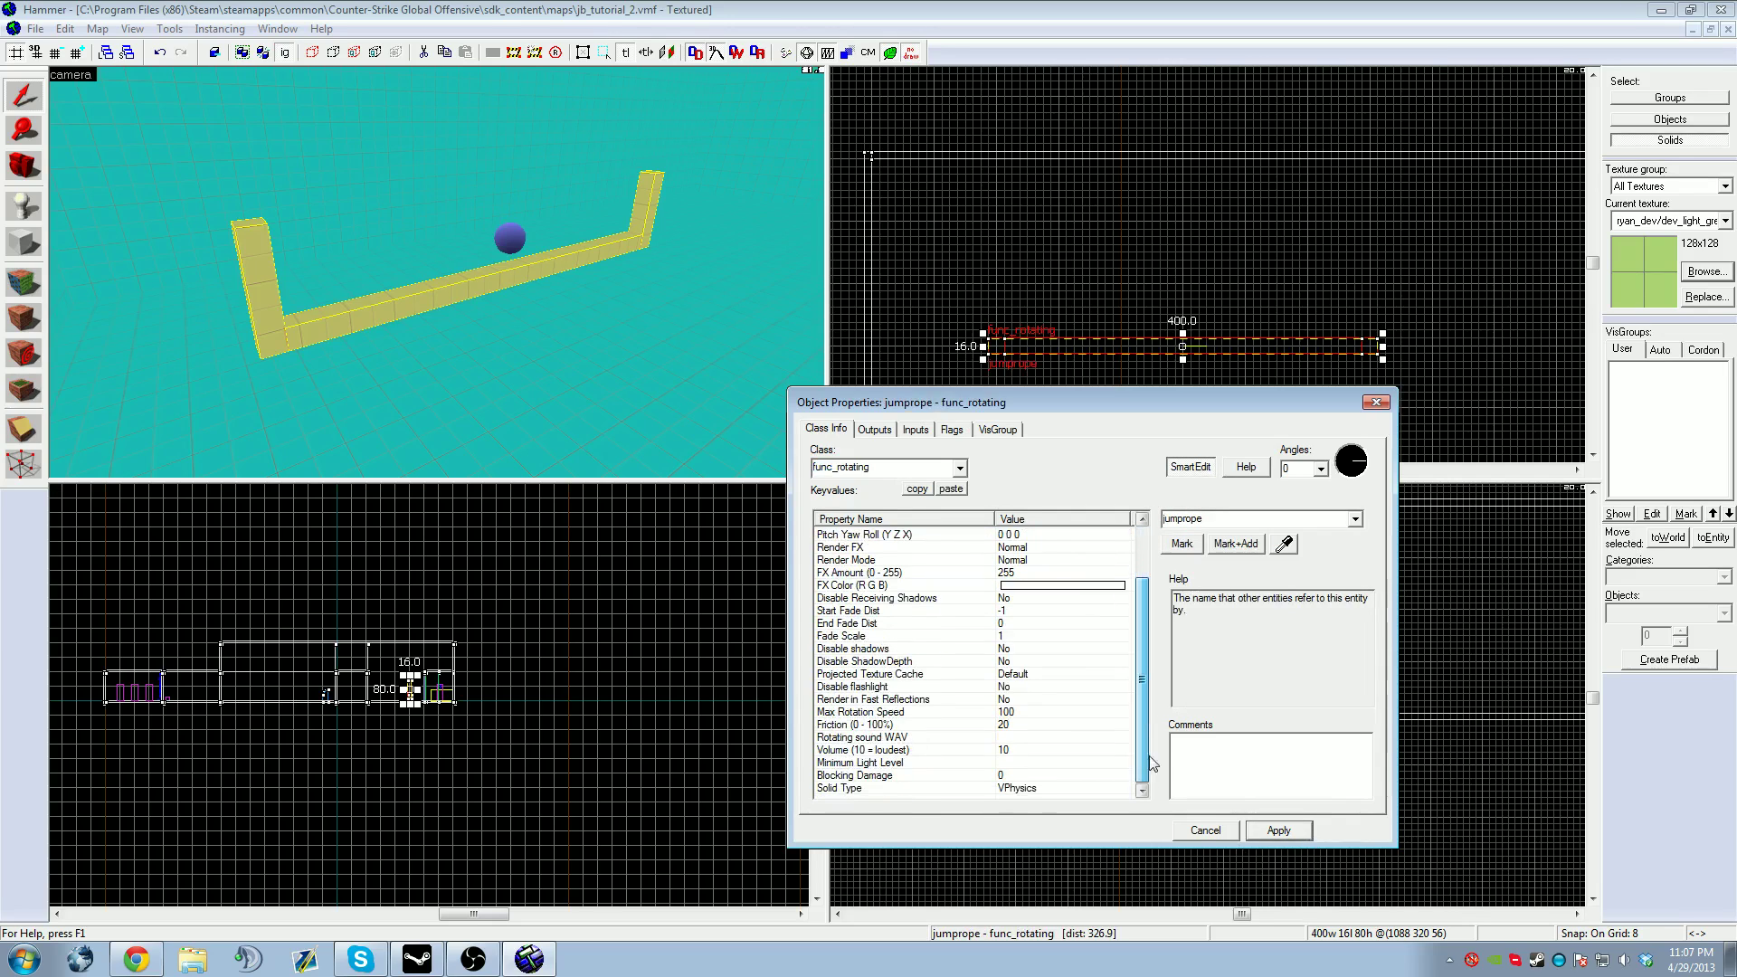
left_click(1041, 713)
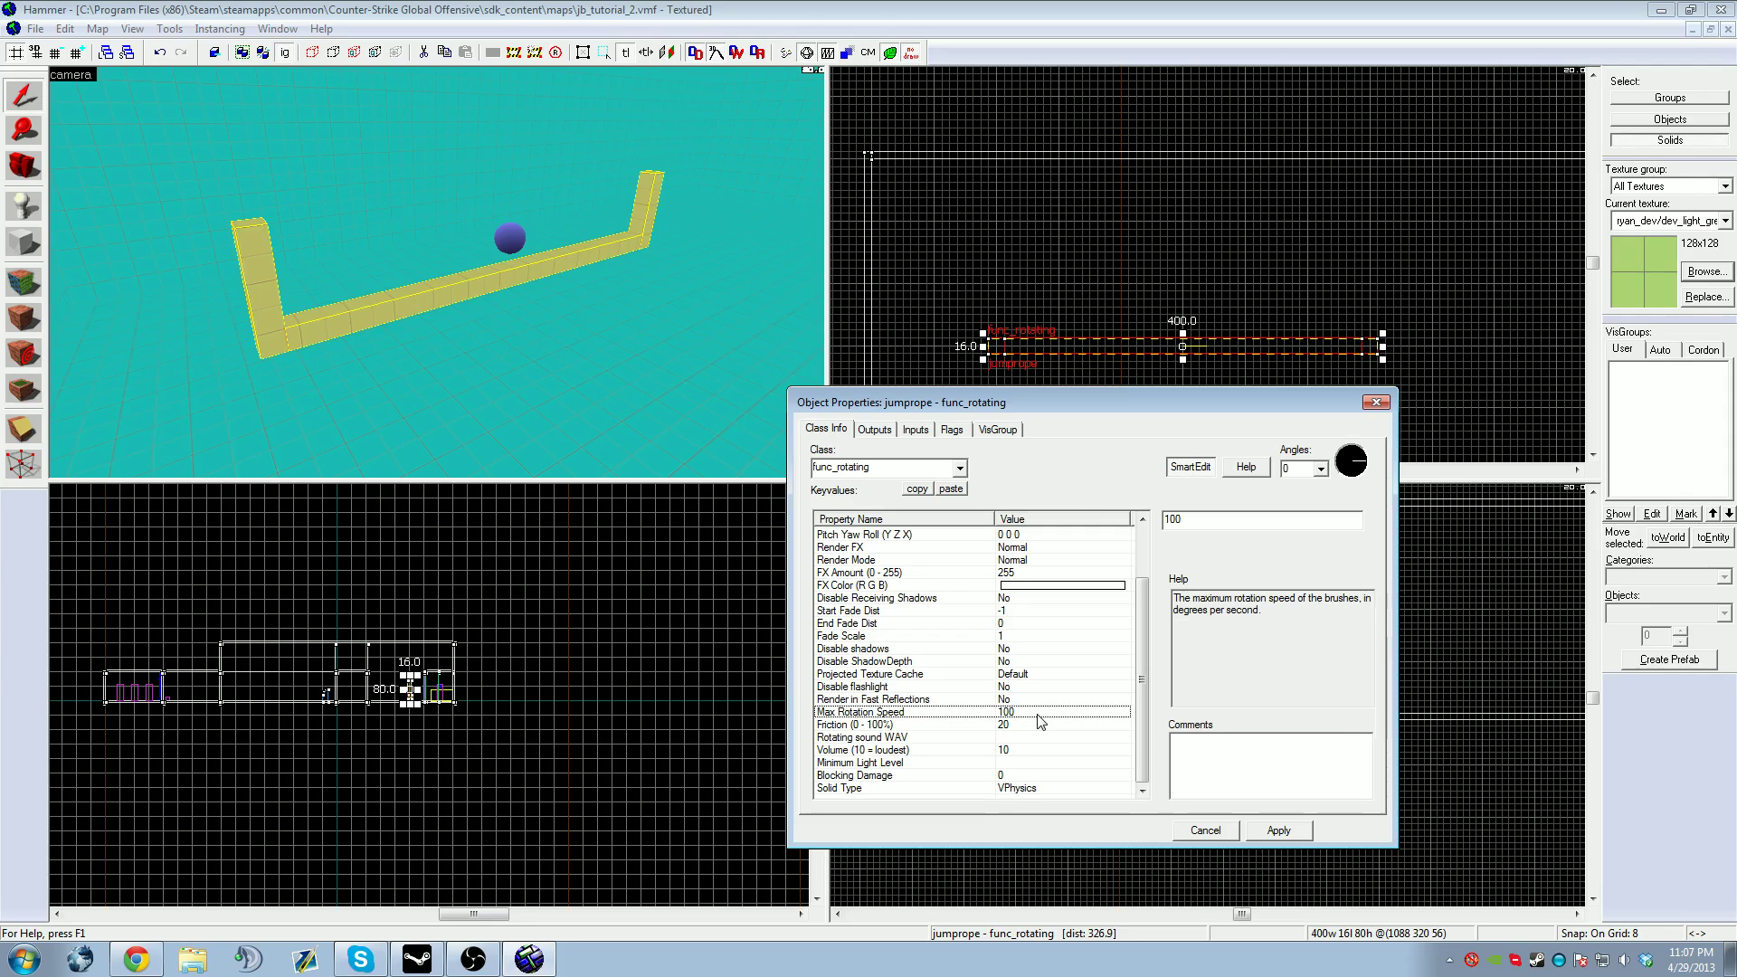
left_click(951, 431)
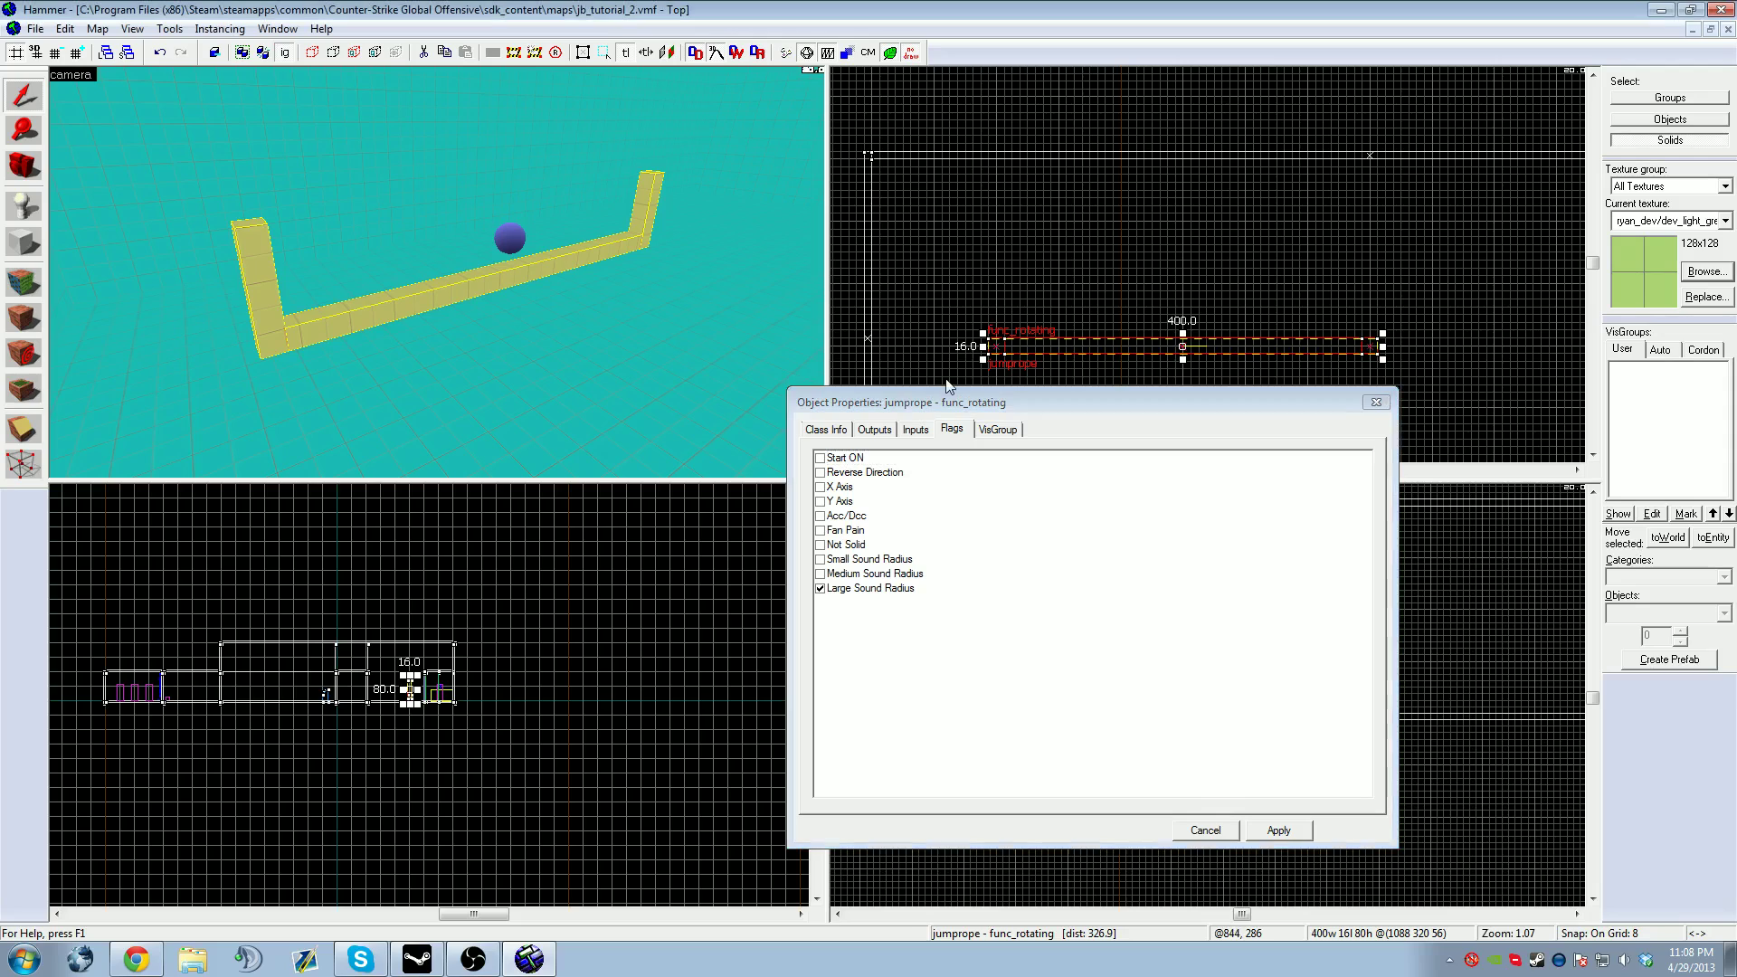
left_click(925, 398)
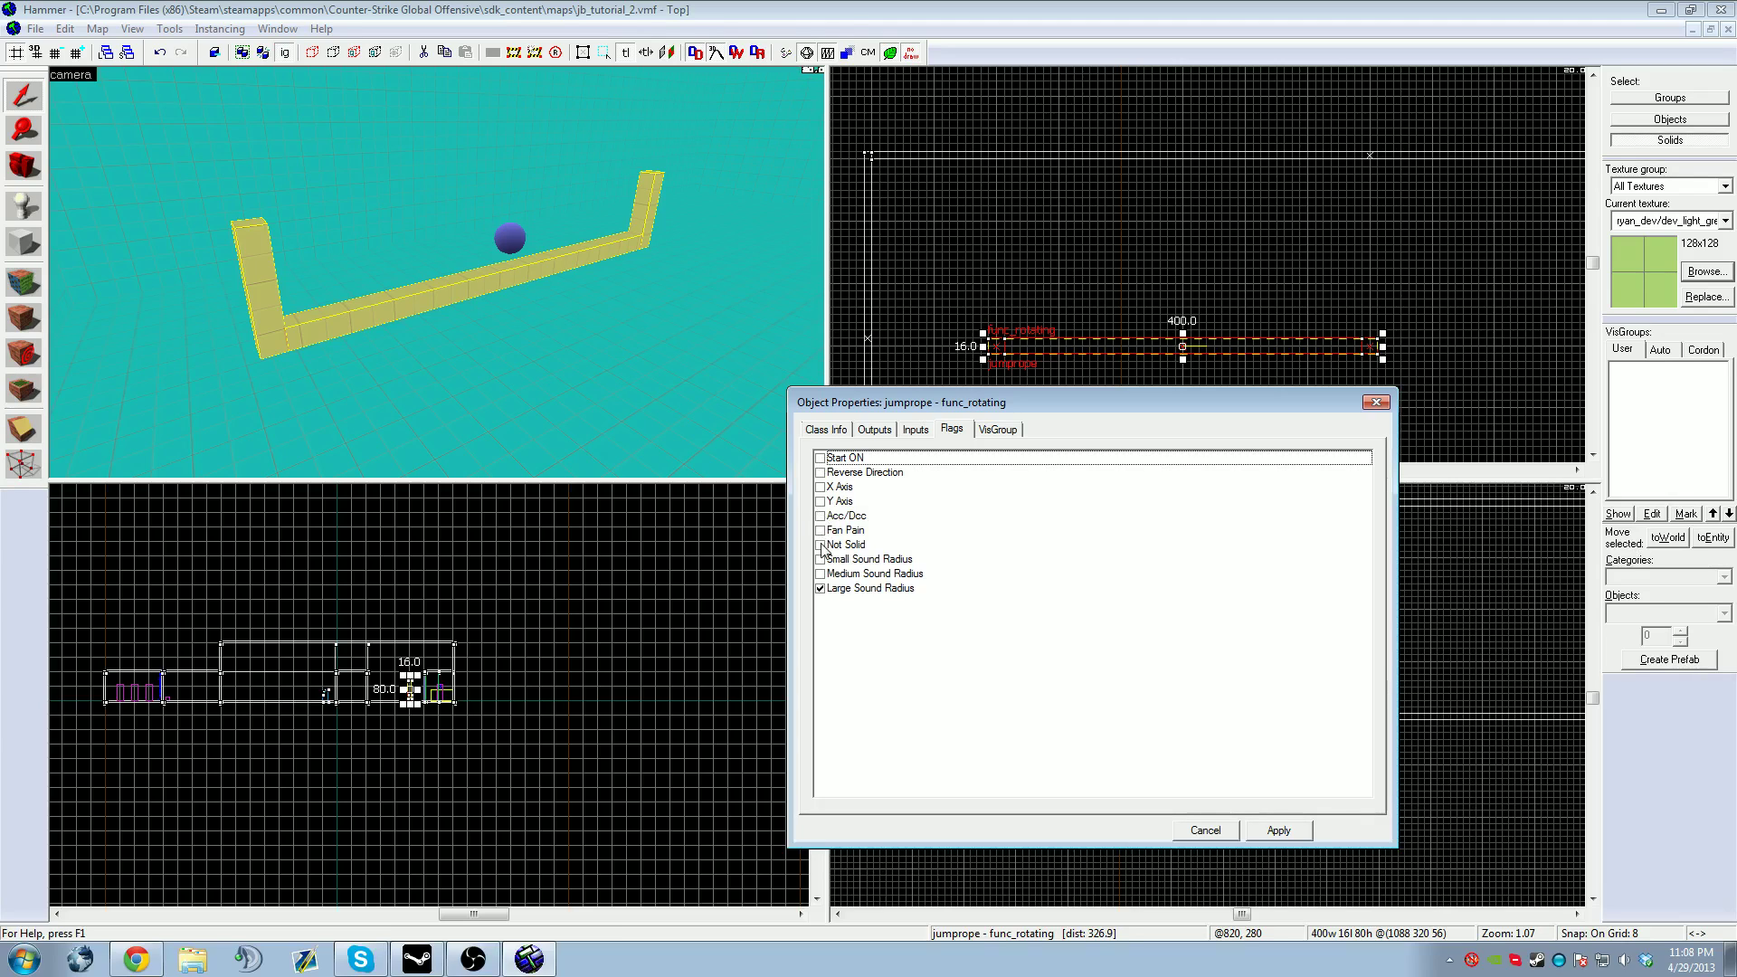
left_click(827, 431)
left_click(951, 429)
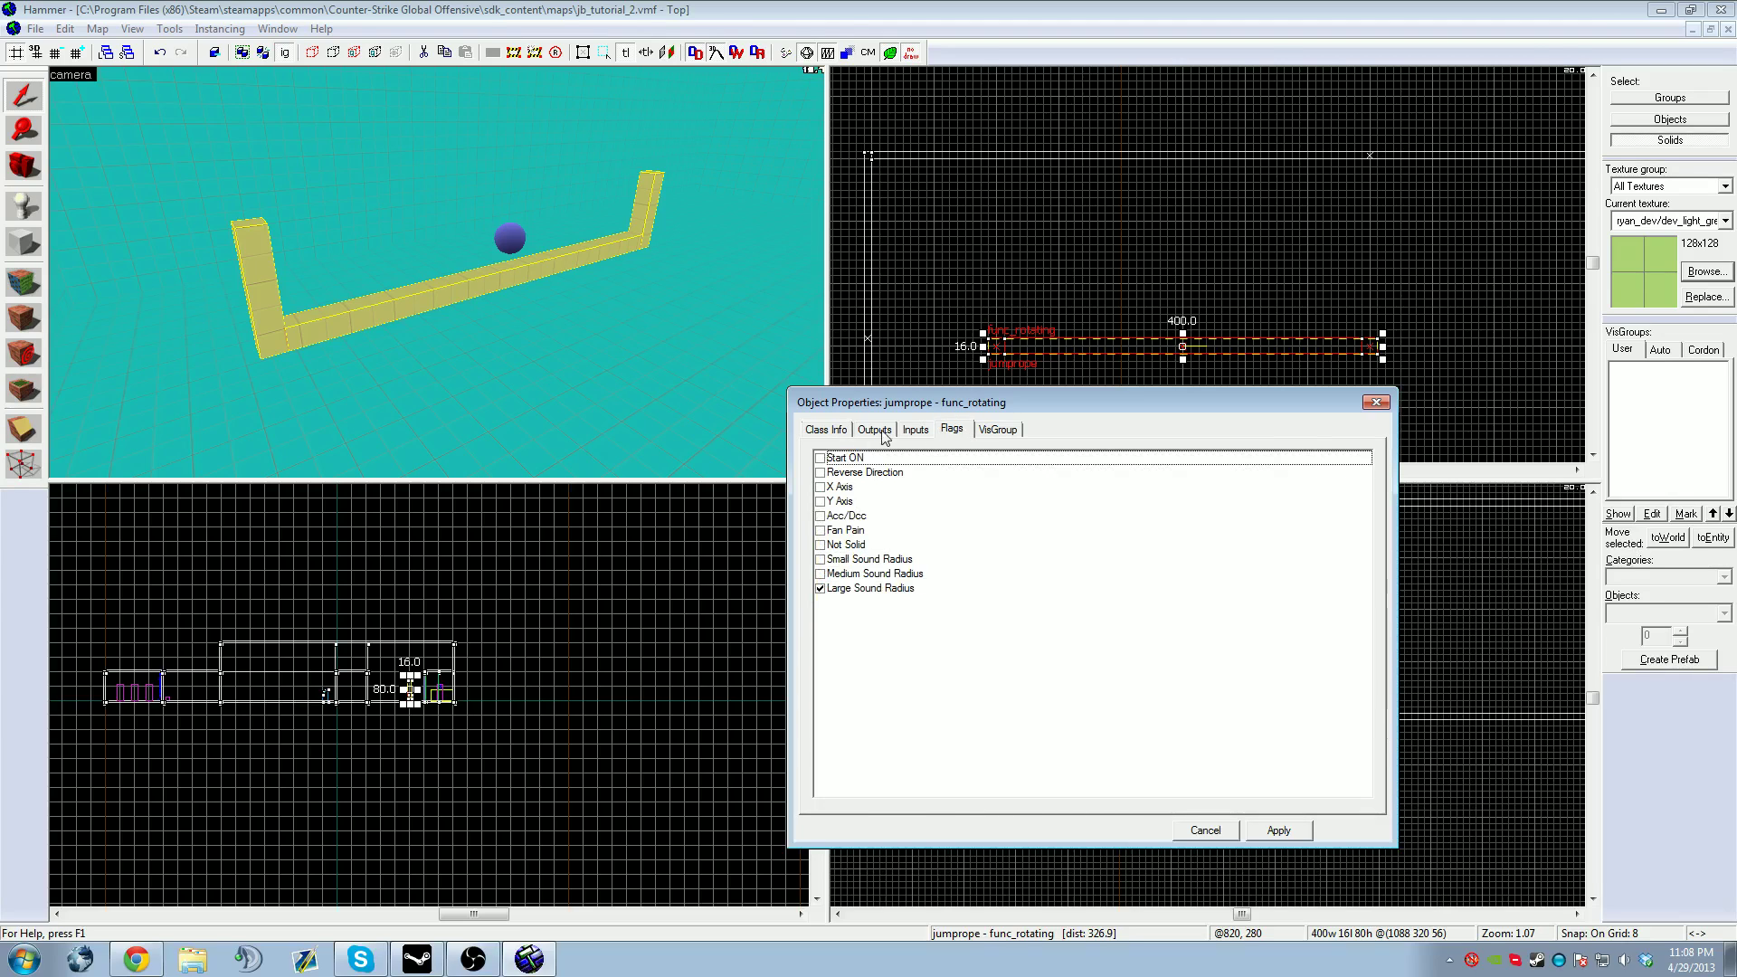
Step: Set the jumprope entity's Blocking Damage to 9999 and apply the change
left_click(816, 431)
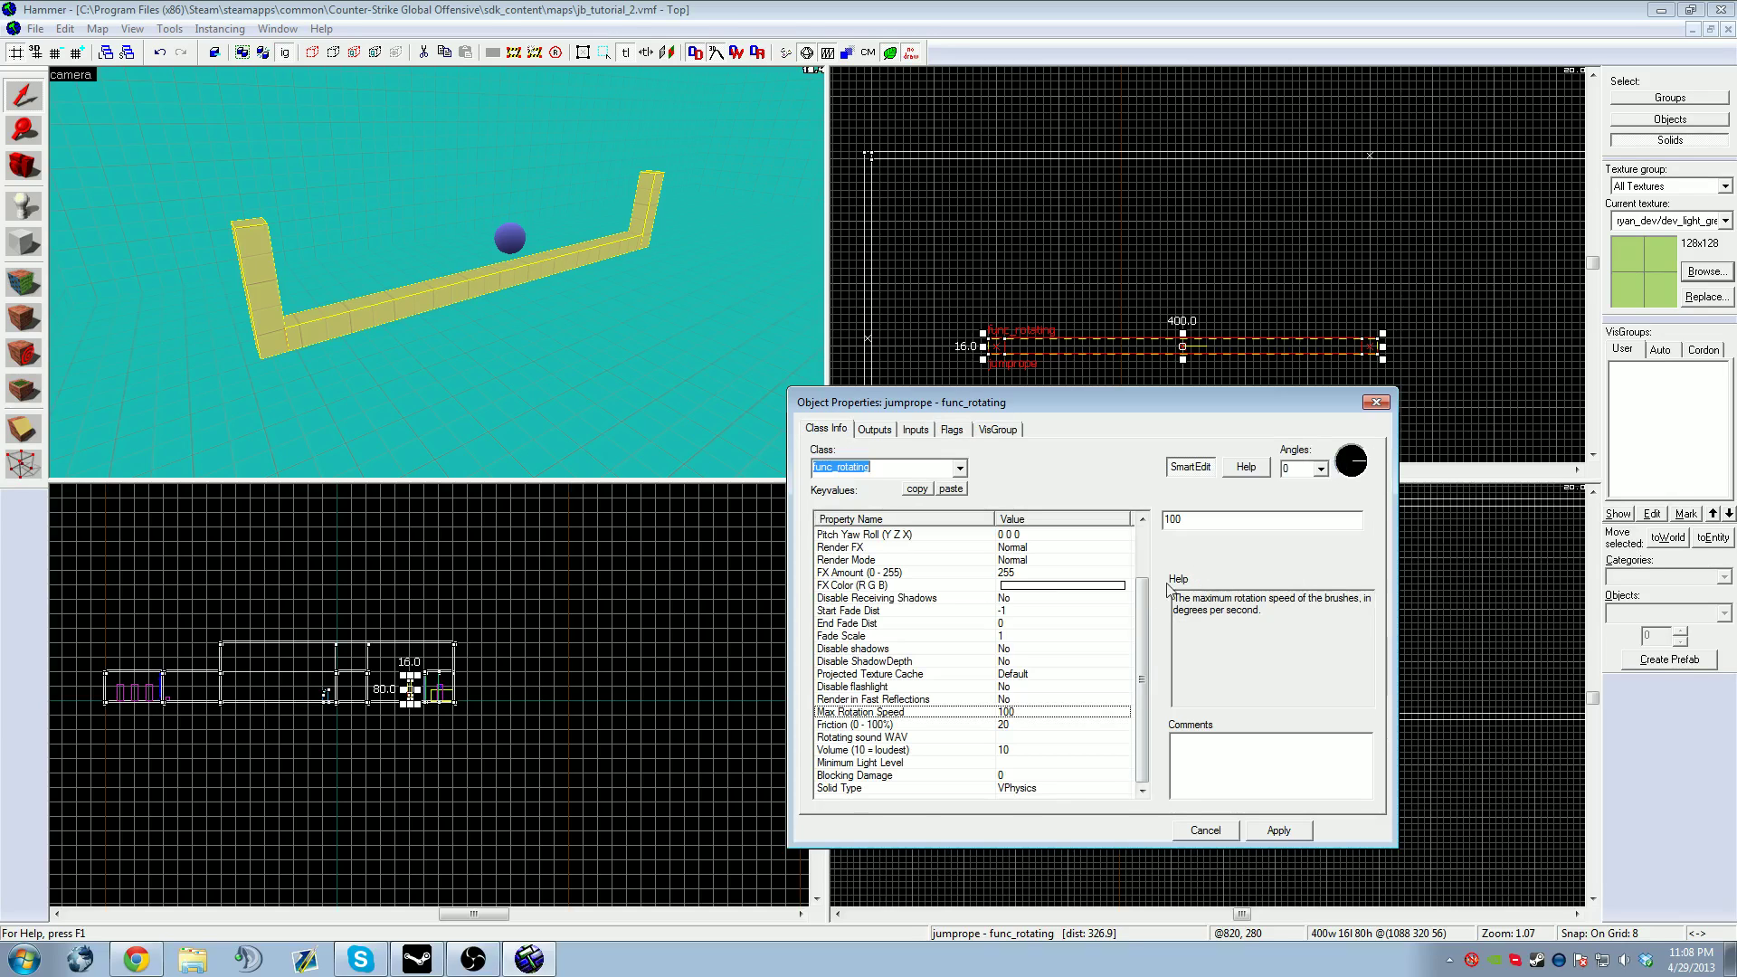
left_click(1020, 776)
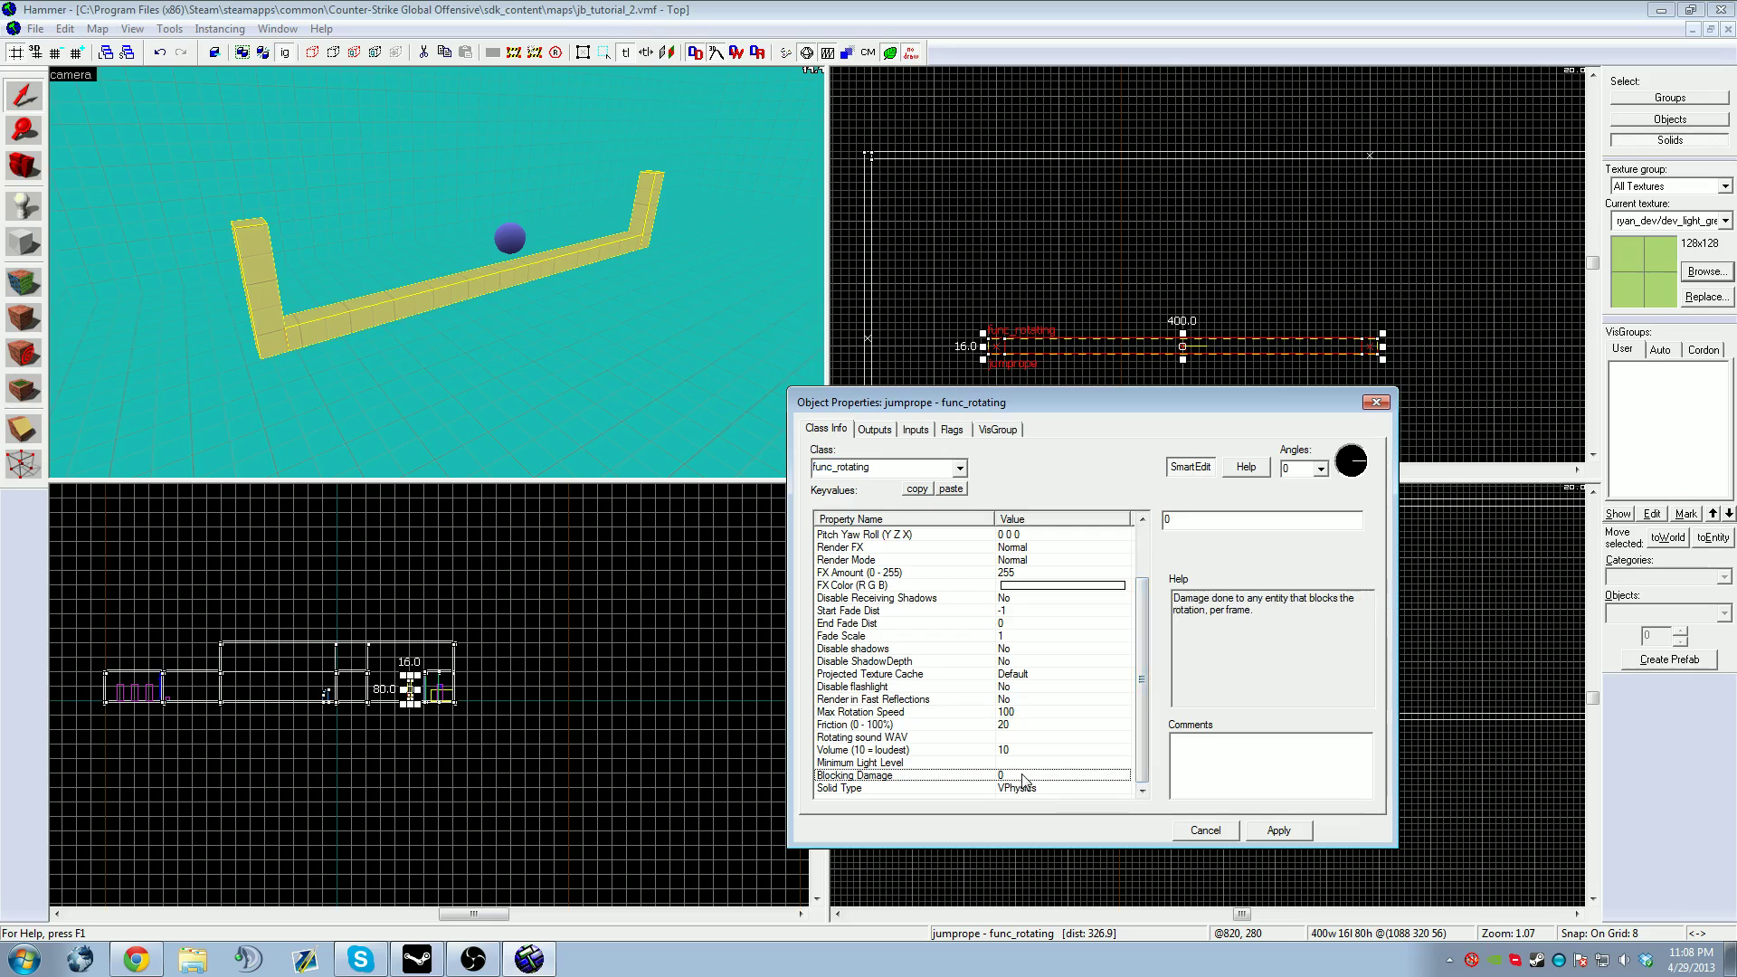
key("BackSpace")
type("9999")
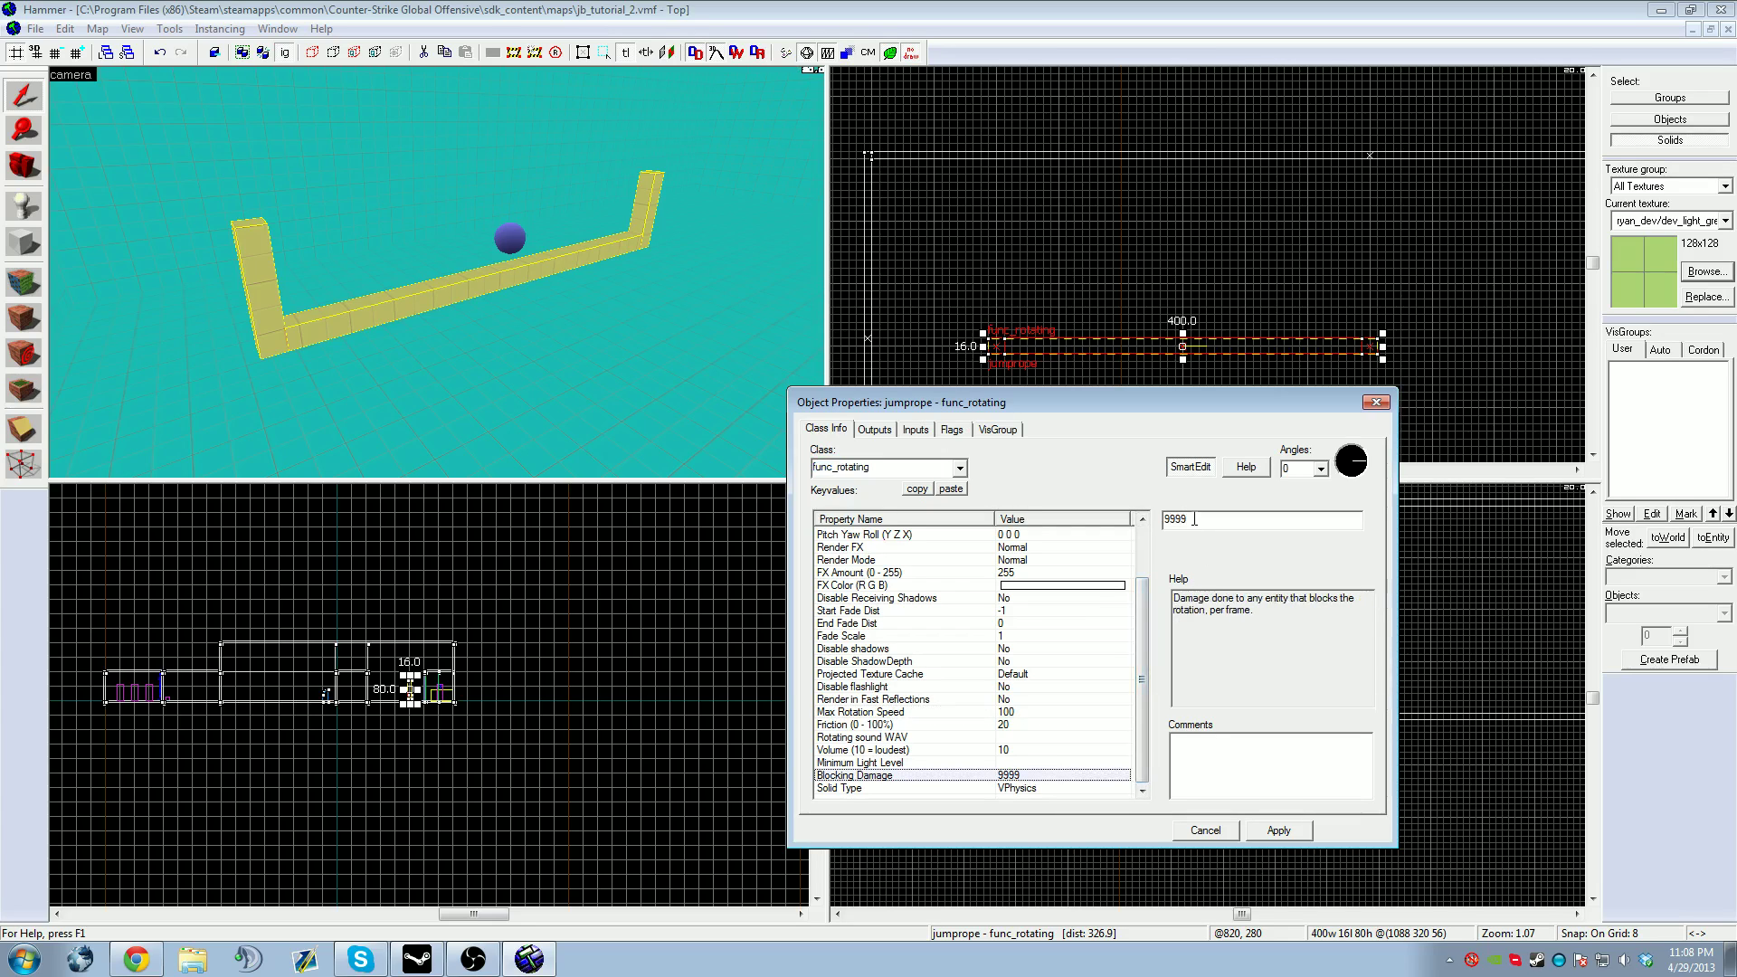
left_click(1275, 831)
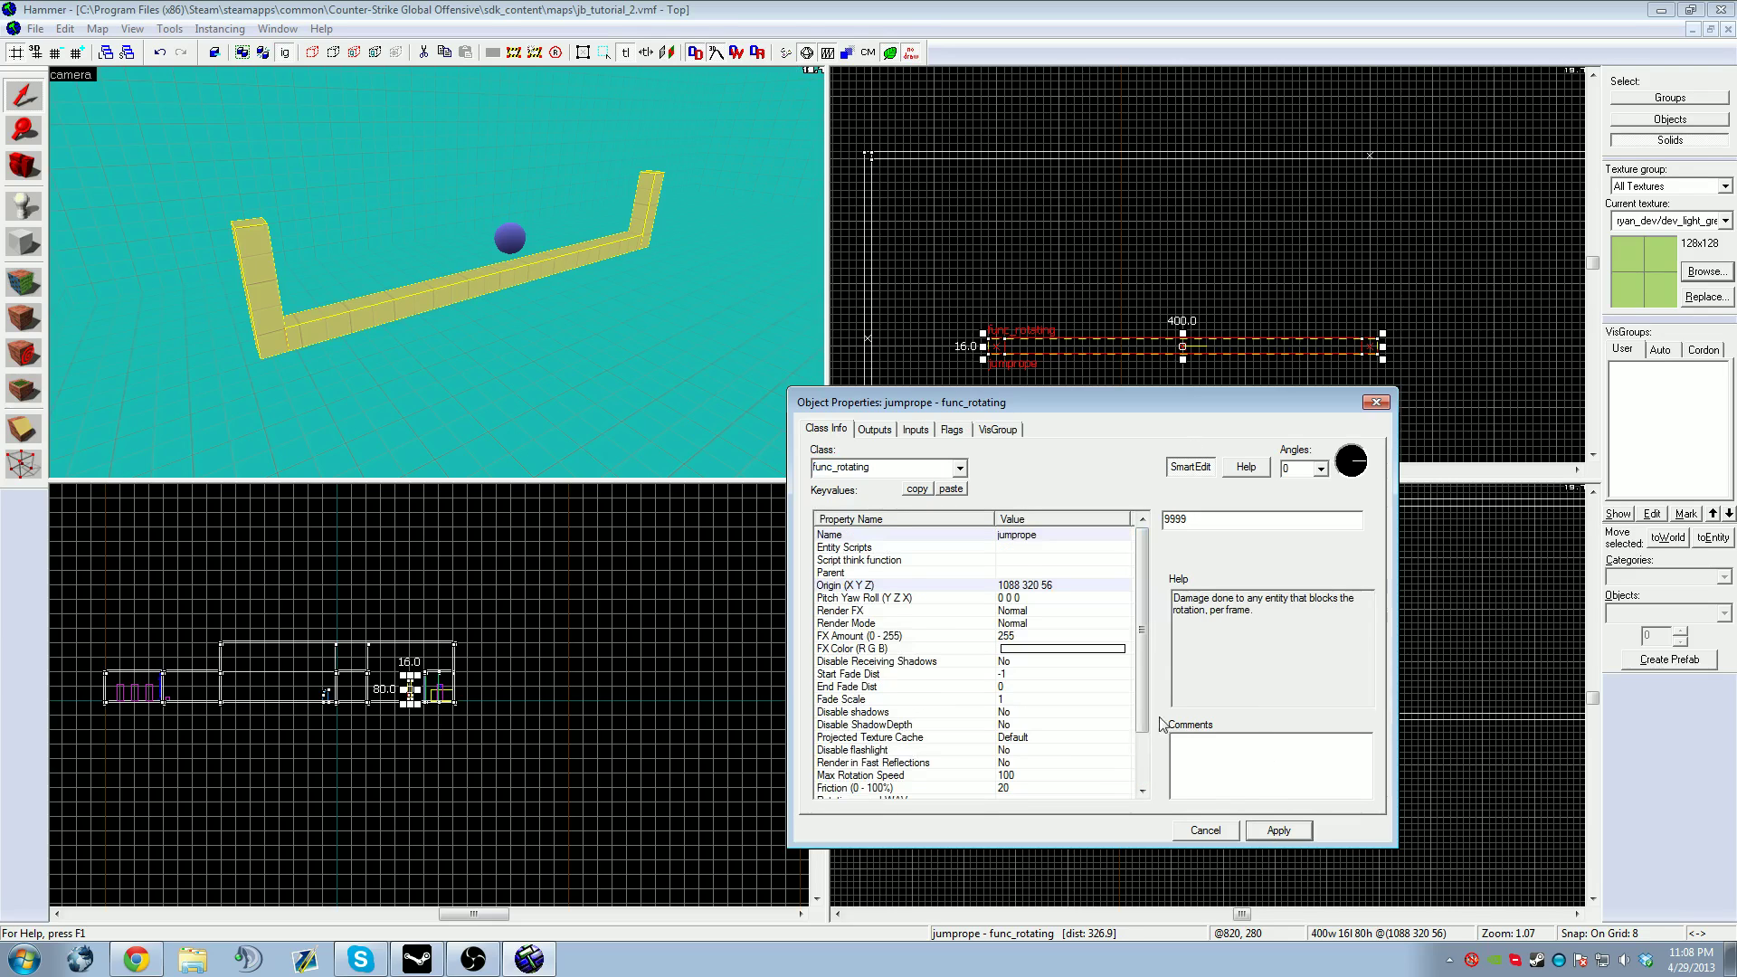
Step: Set the jumprope entity's Max Rotation Speed to 135 and apply the change
scroll(1141, 715, "down", 2)
left_click(1008, 714)
left_click_drag(1189, 519, 1097, 526)
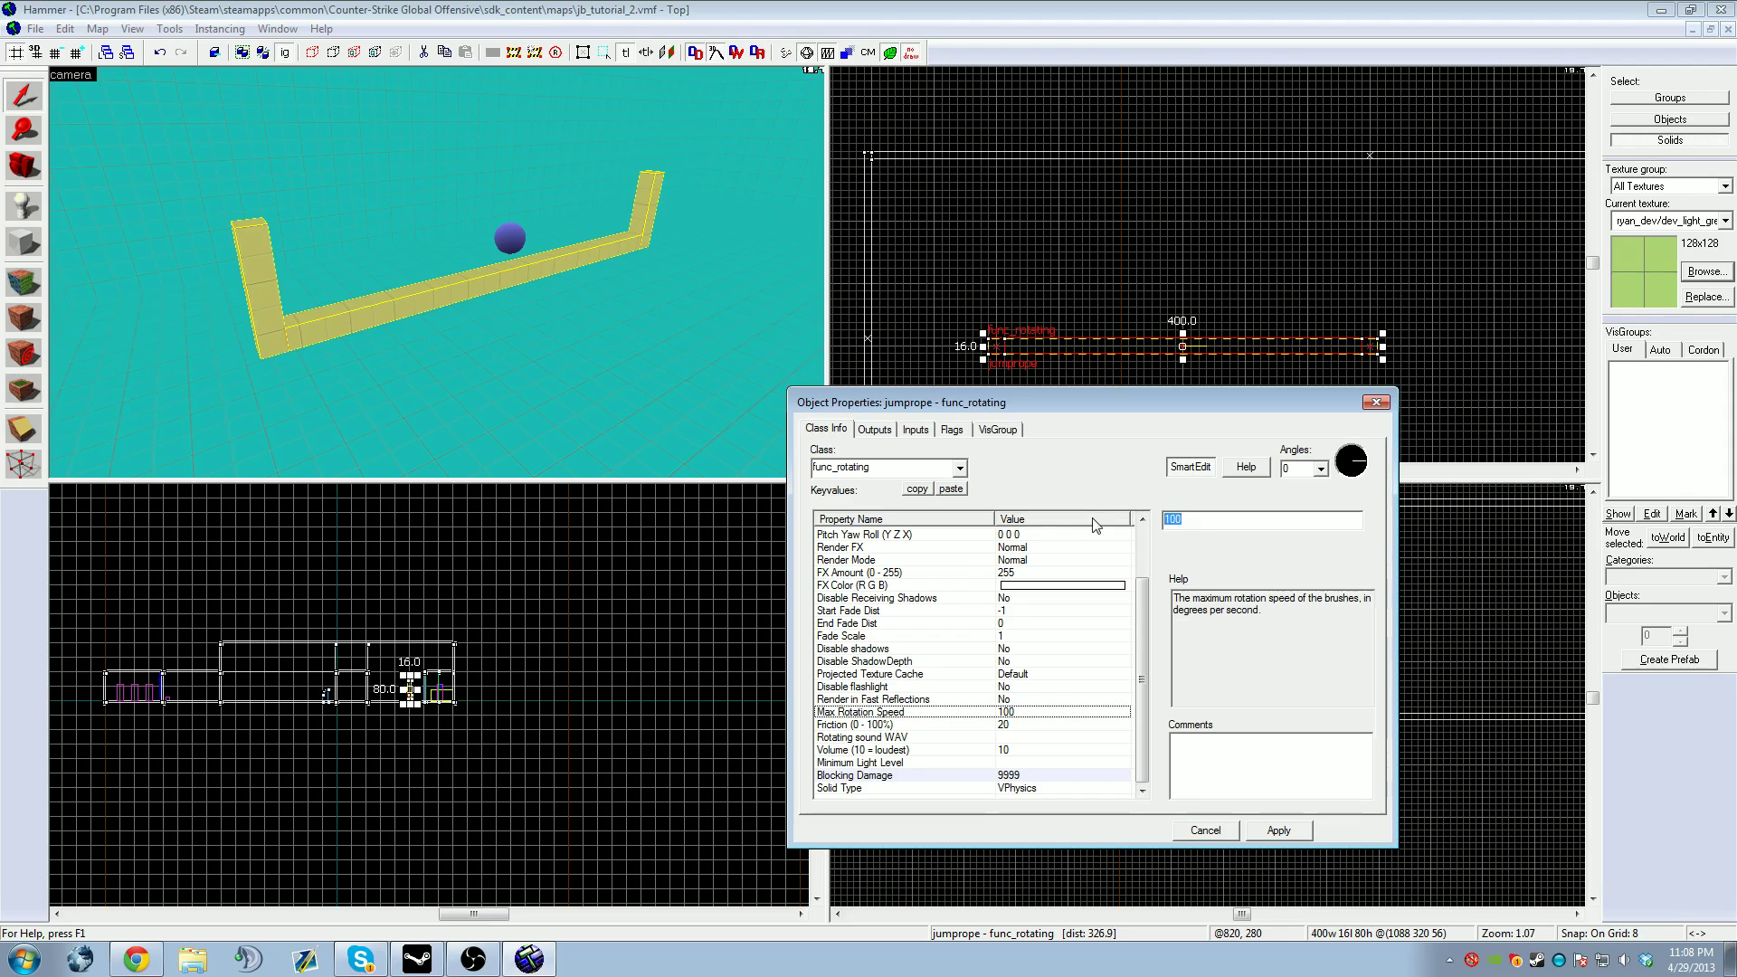
type("1")
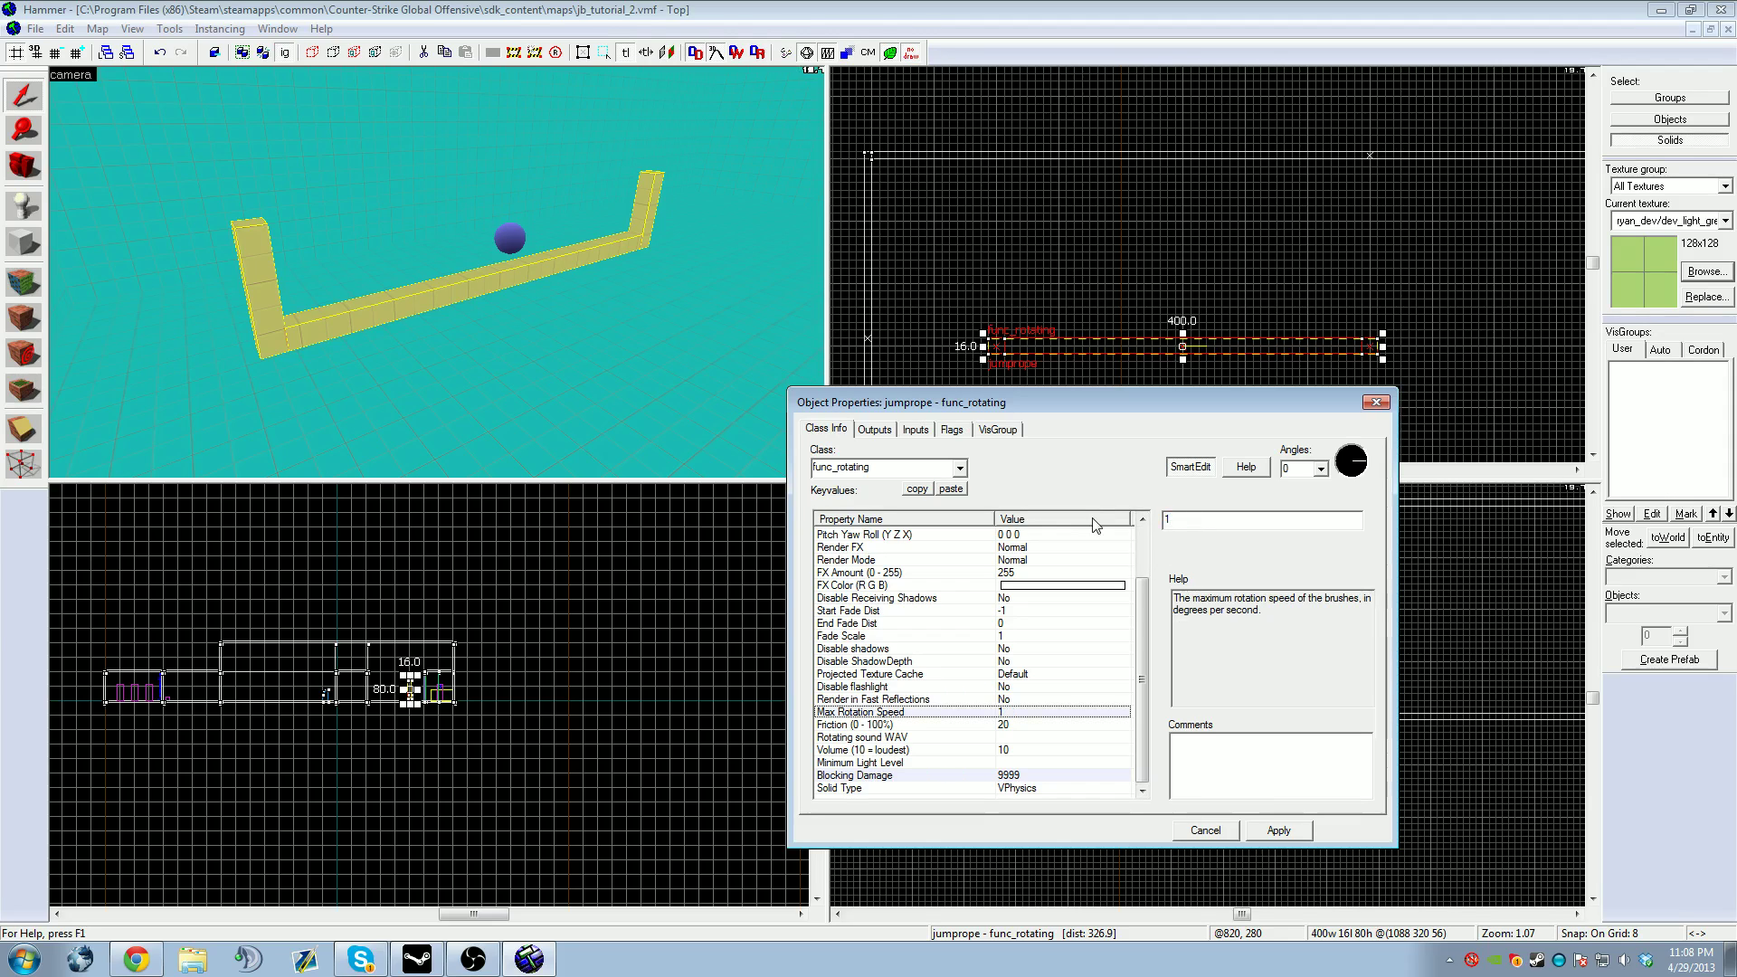
type("35")
left_click(1277, 837)
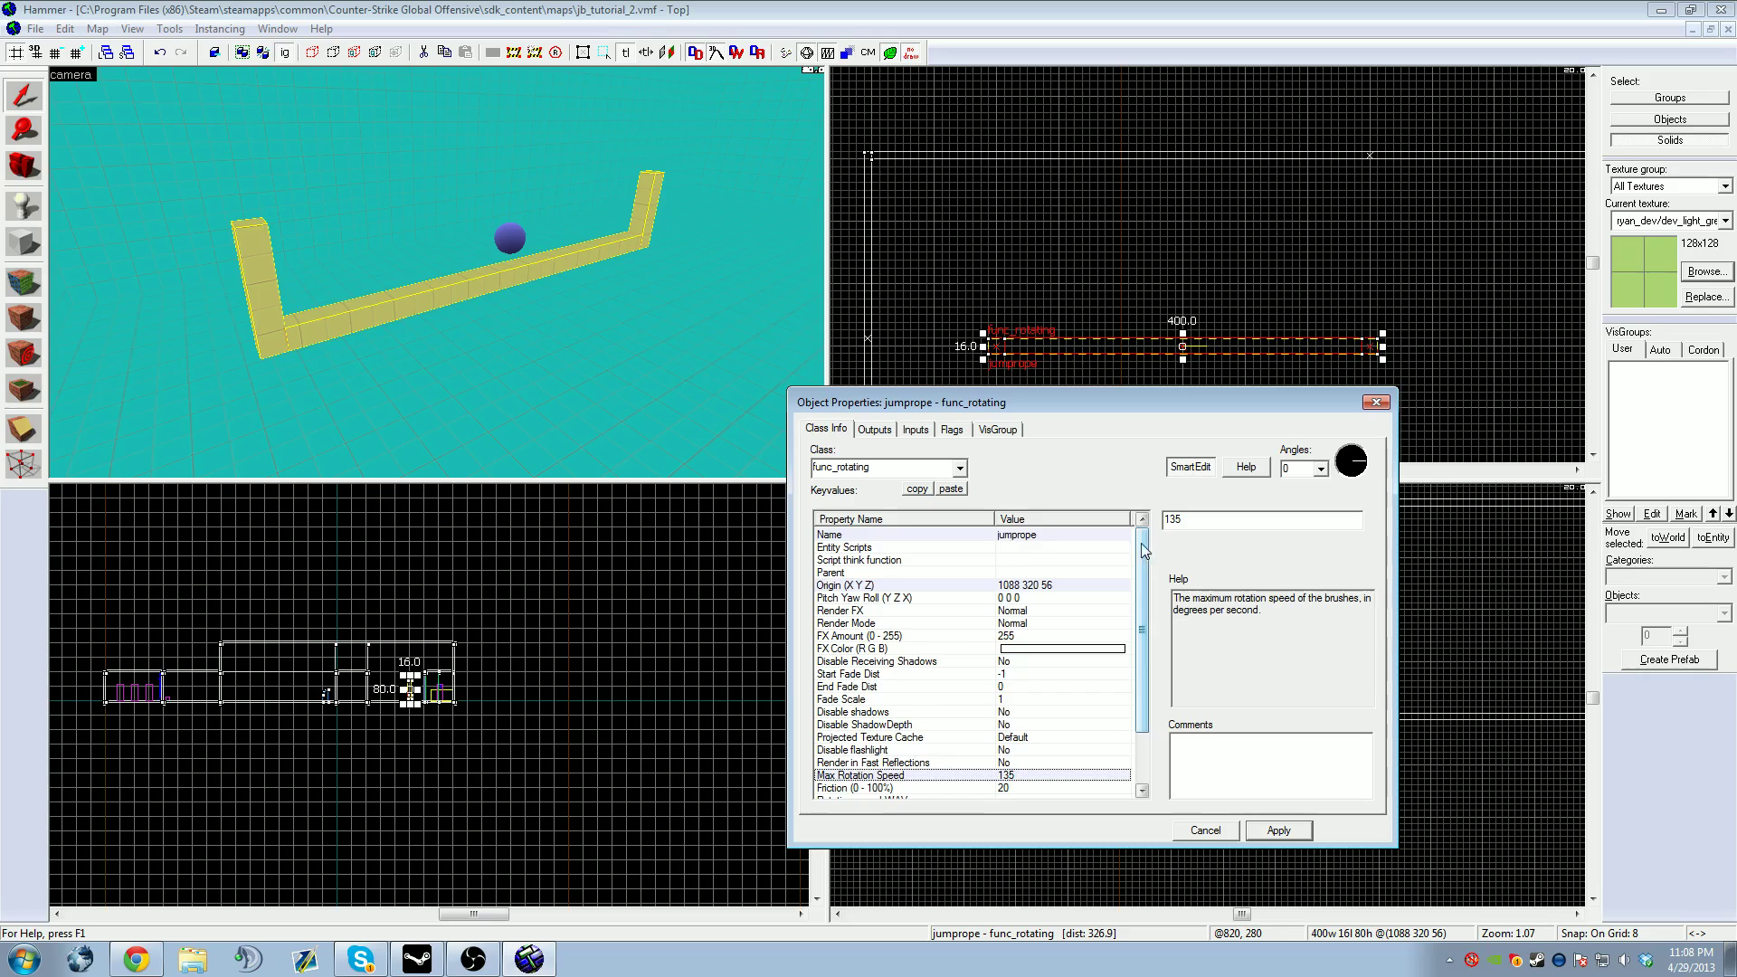
Step: Review the jumprope entity's Friction and remaining properties, and close its properties
scroll(1141, 651, "down", 2)
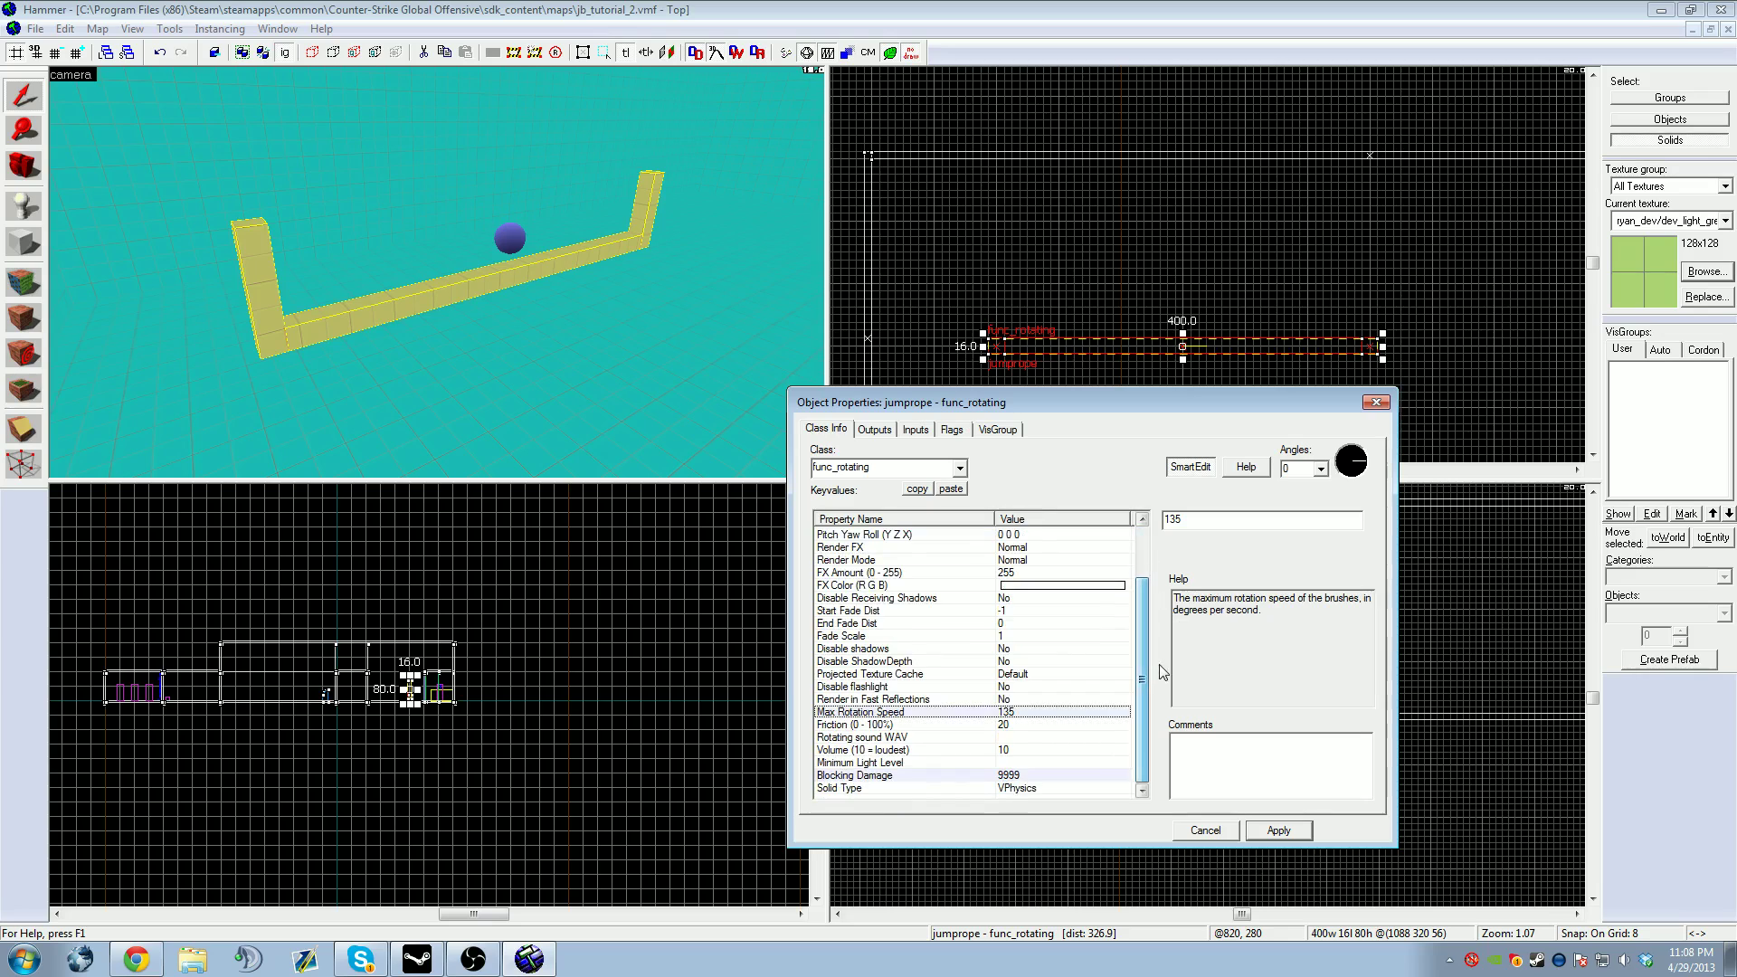
left_click(1002, 725)
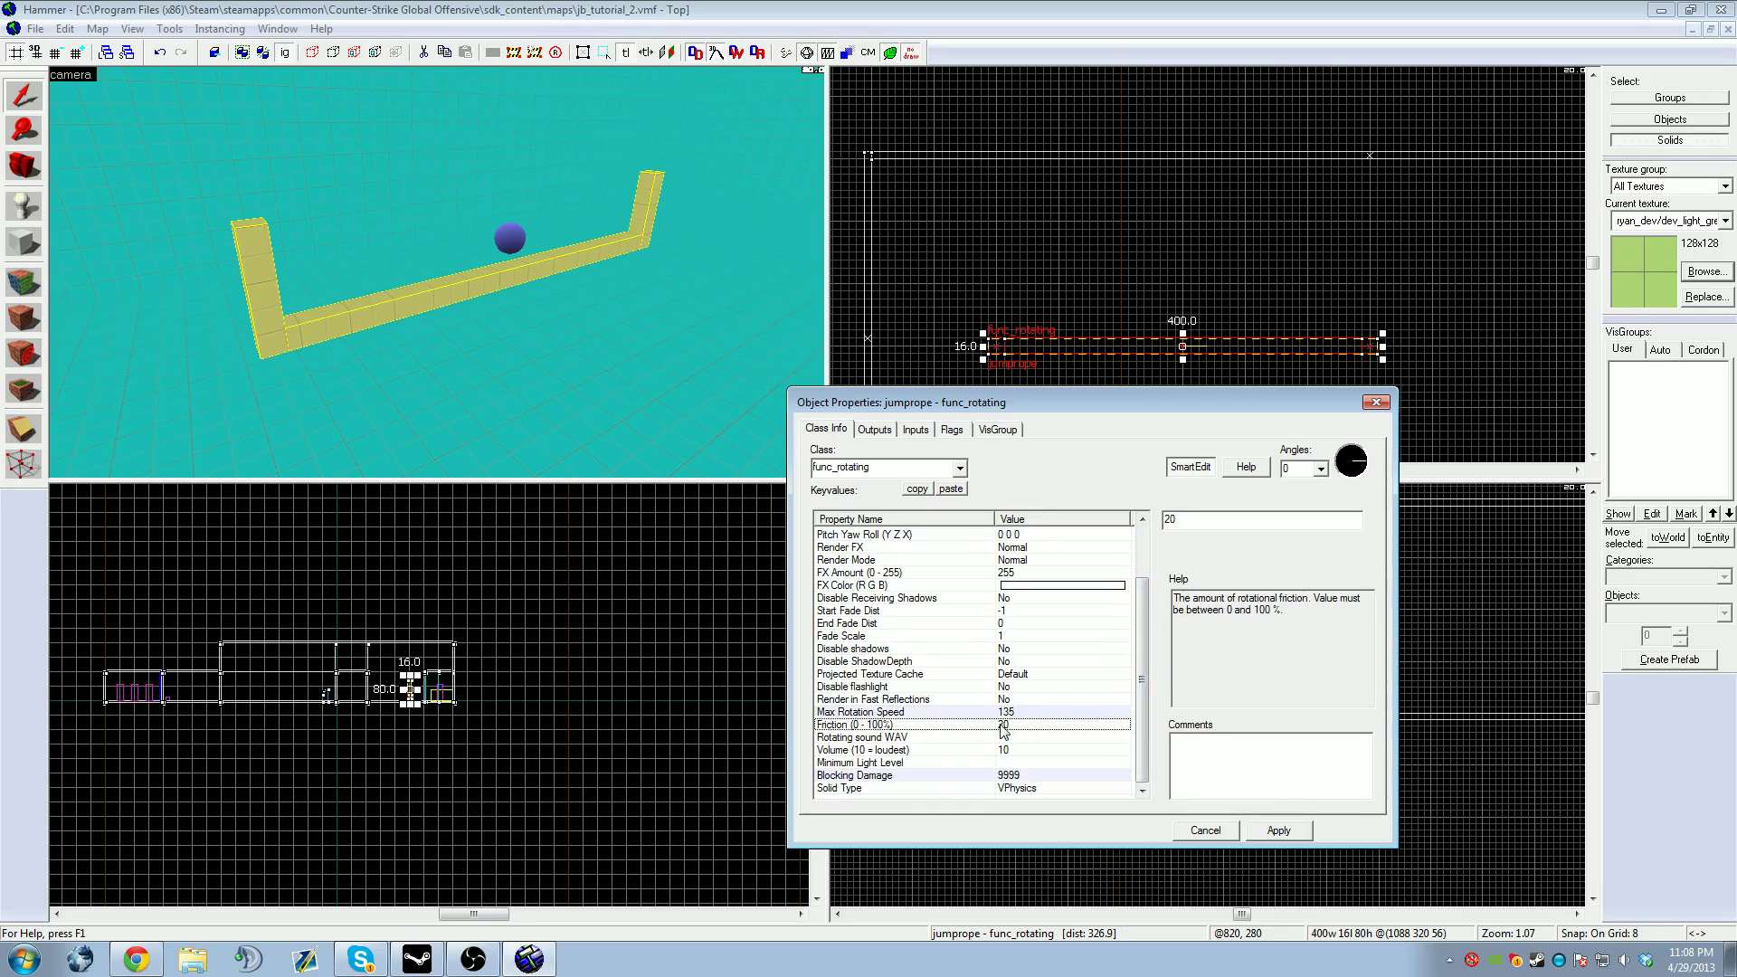
left_click(1018, 713)
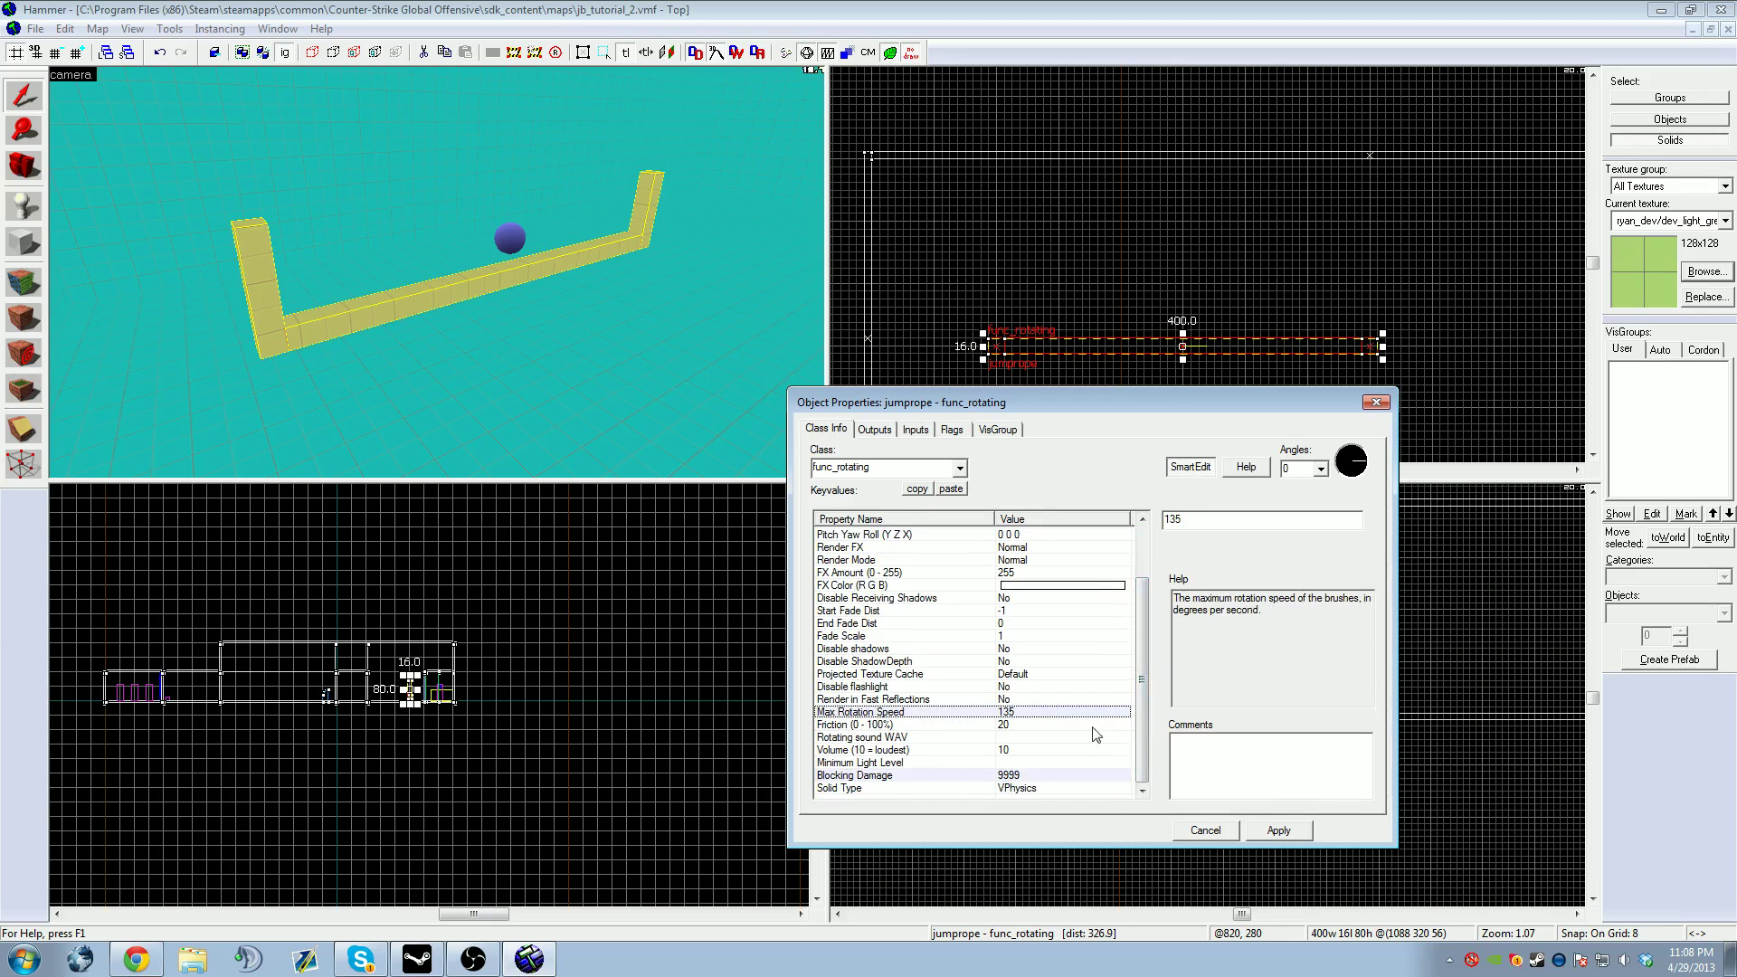
scroll(1136, 692, "up", 2)
left_click_drag(1141, 559, 1146, 619)
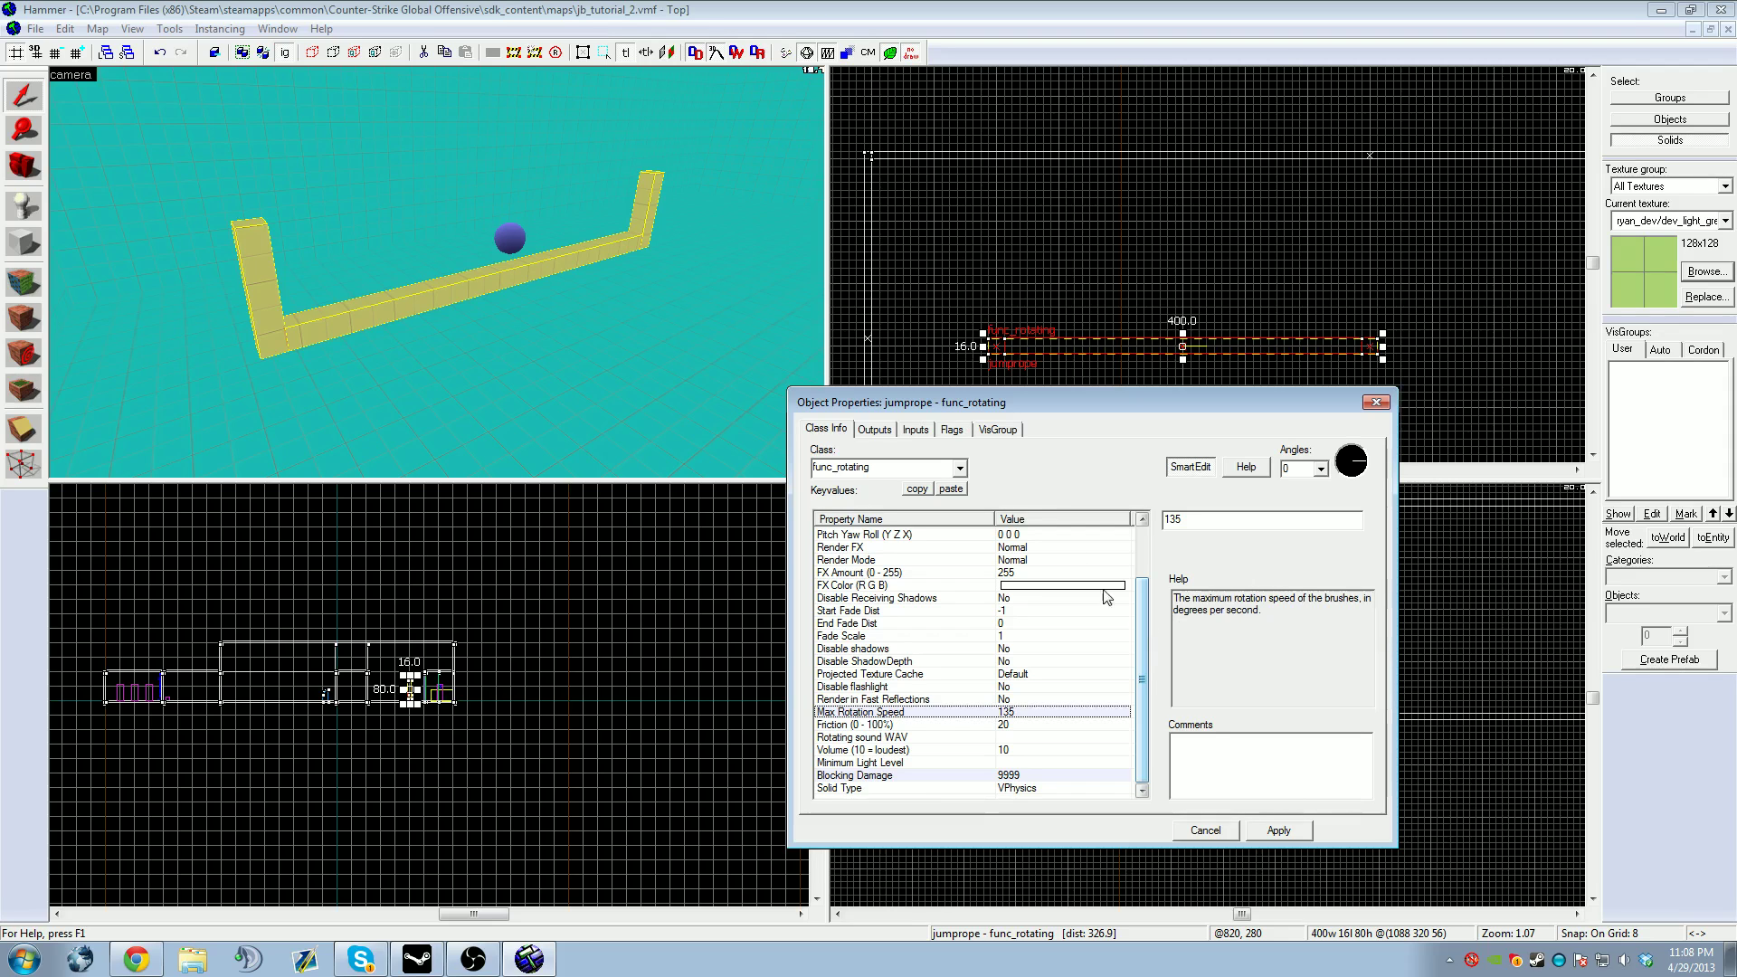
left_click(1275, 830)
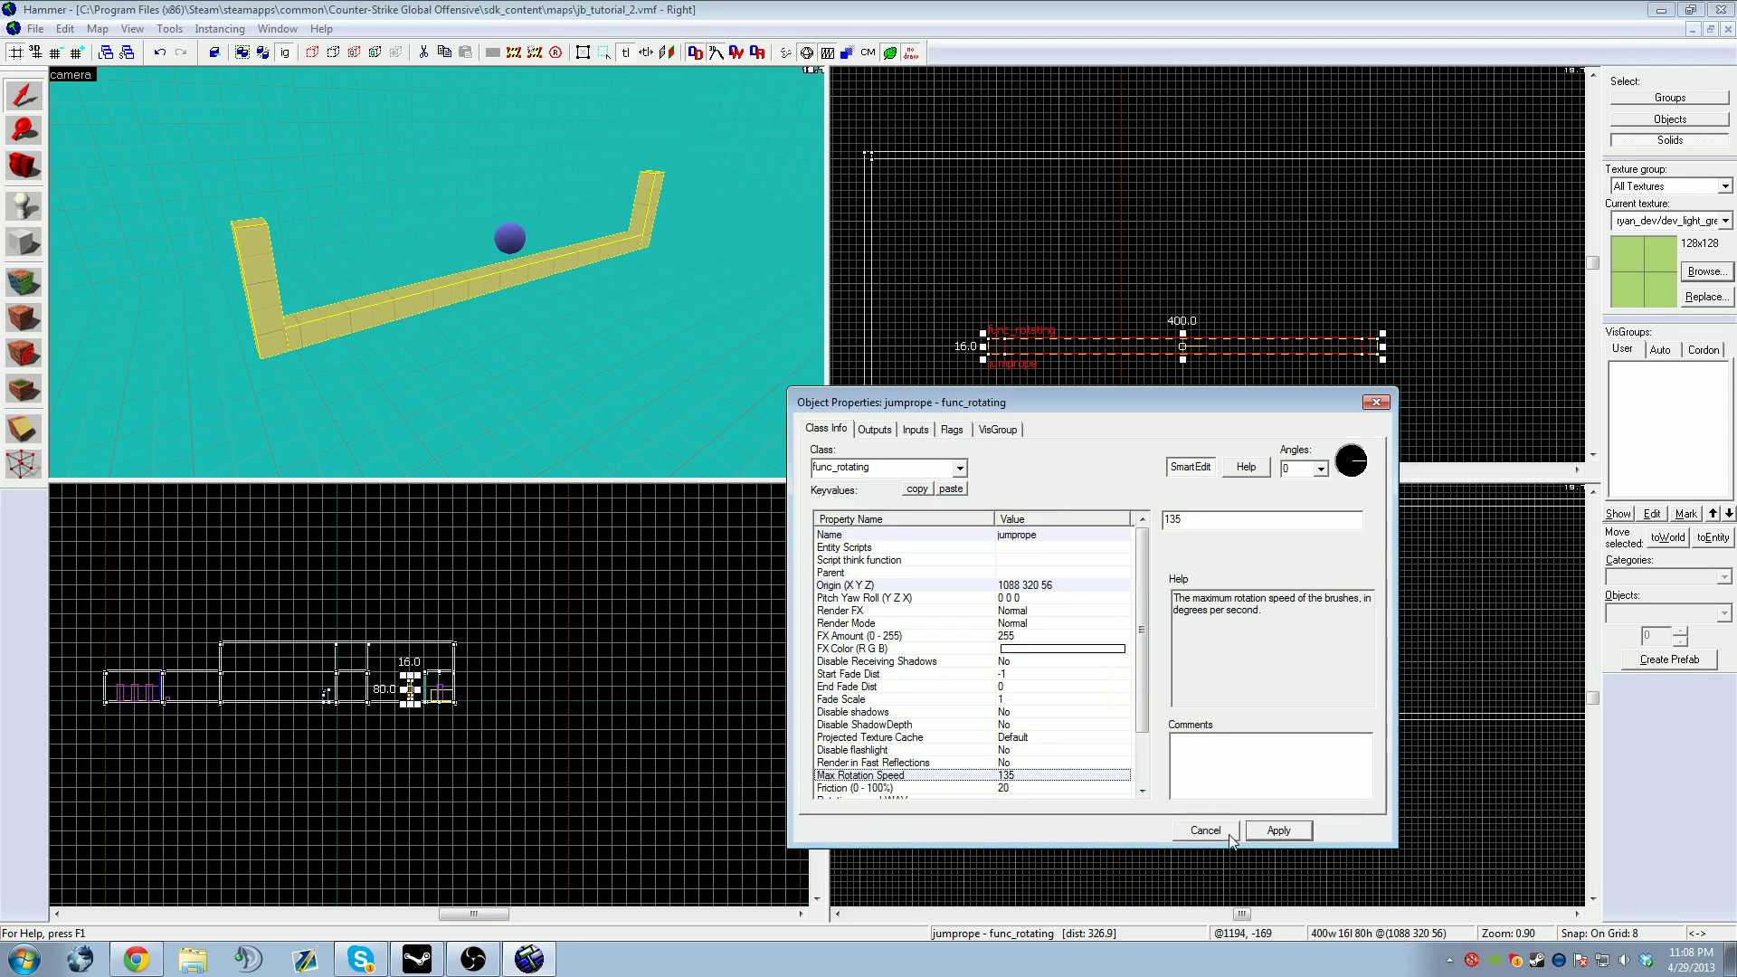
Step: Select the existing cell button together with its base block in Objects mode and copy both to the room beside the jump rope
scroll(979, 266, "down", 2)
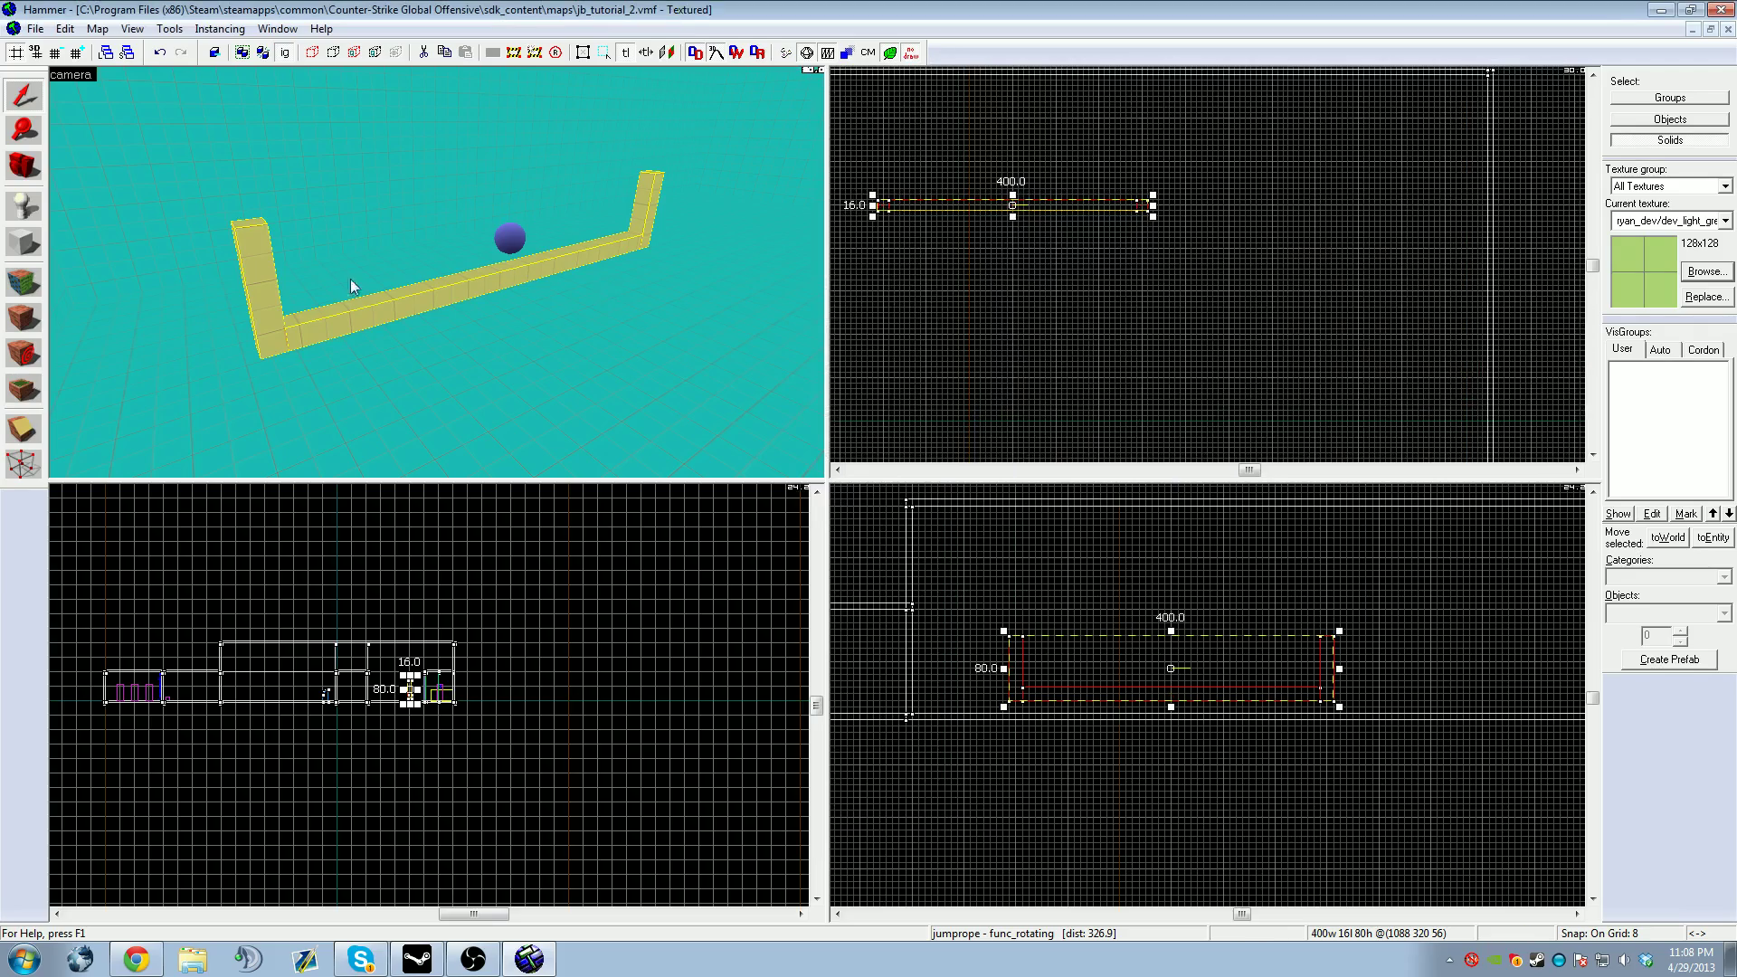
left_click(1013, 327)
key("z")
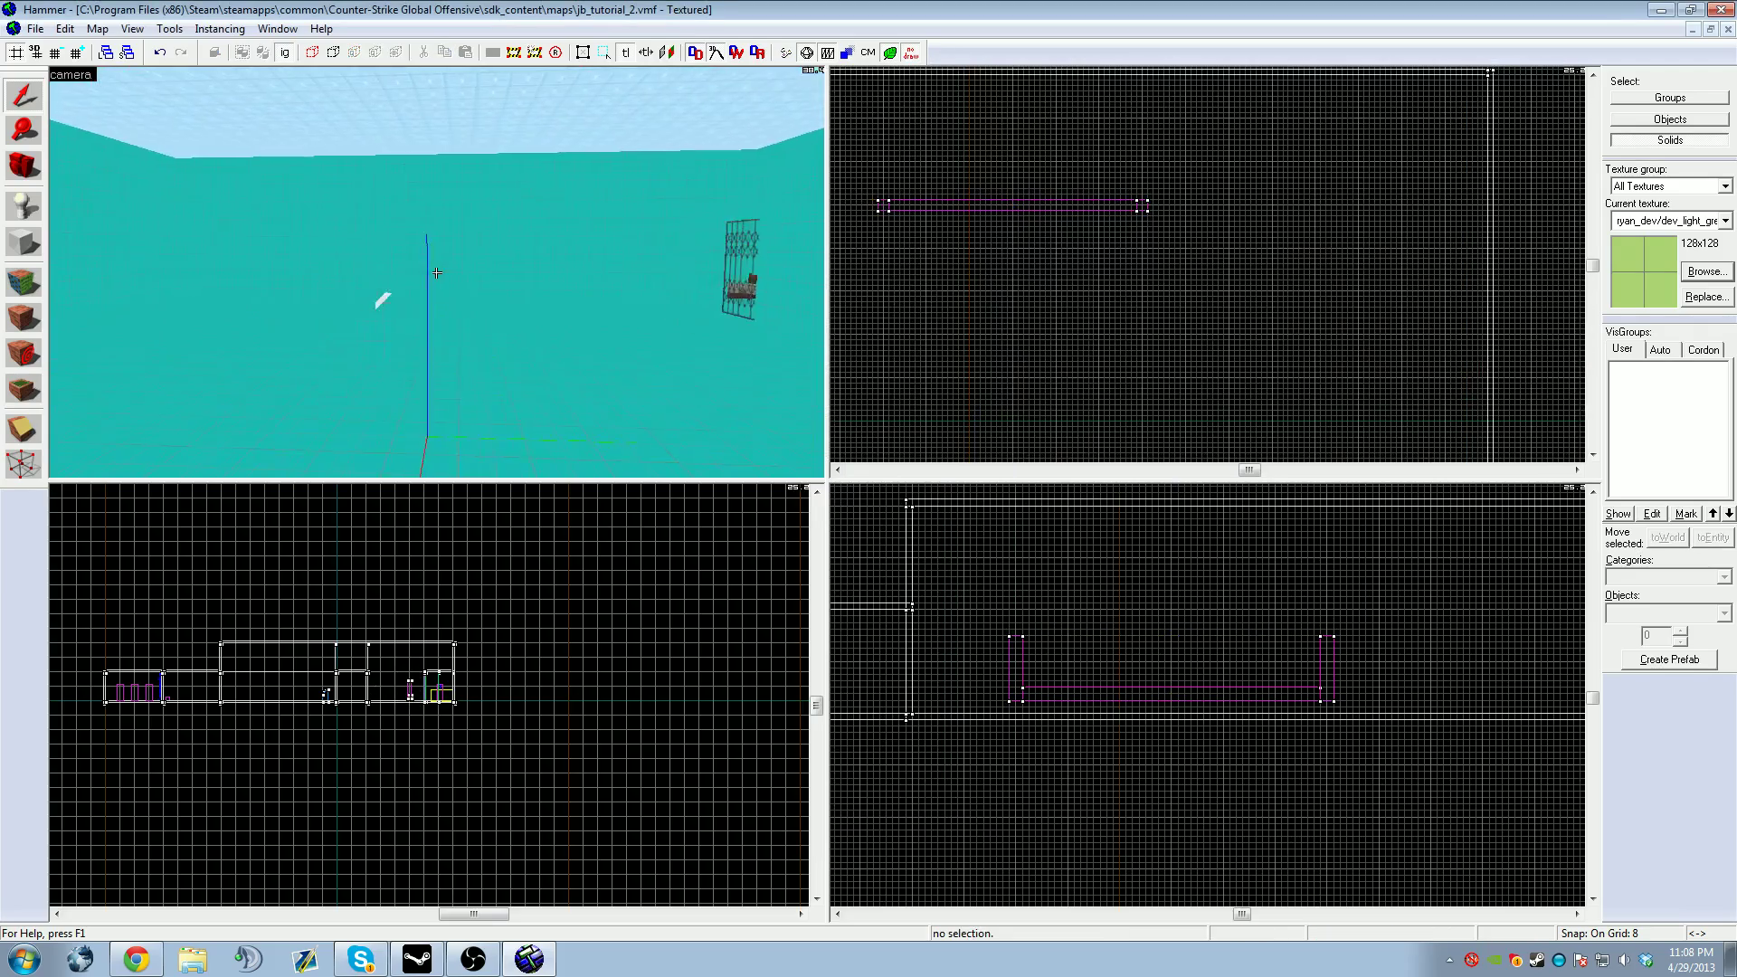
key("z")
left_click(488, 294)
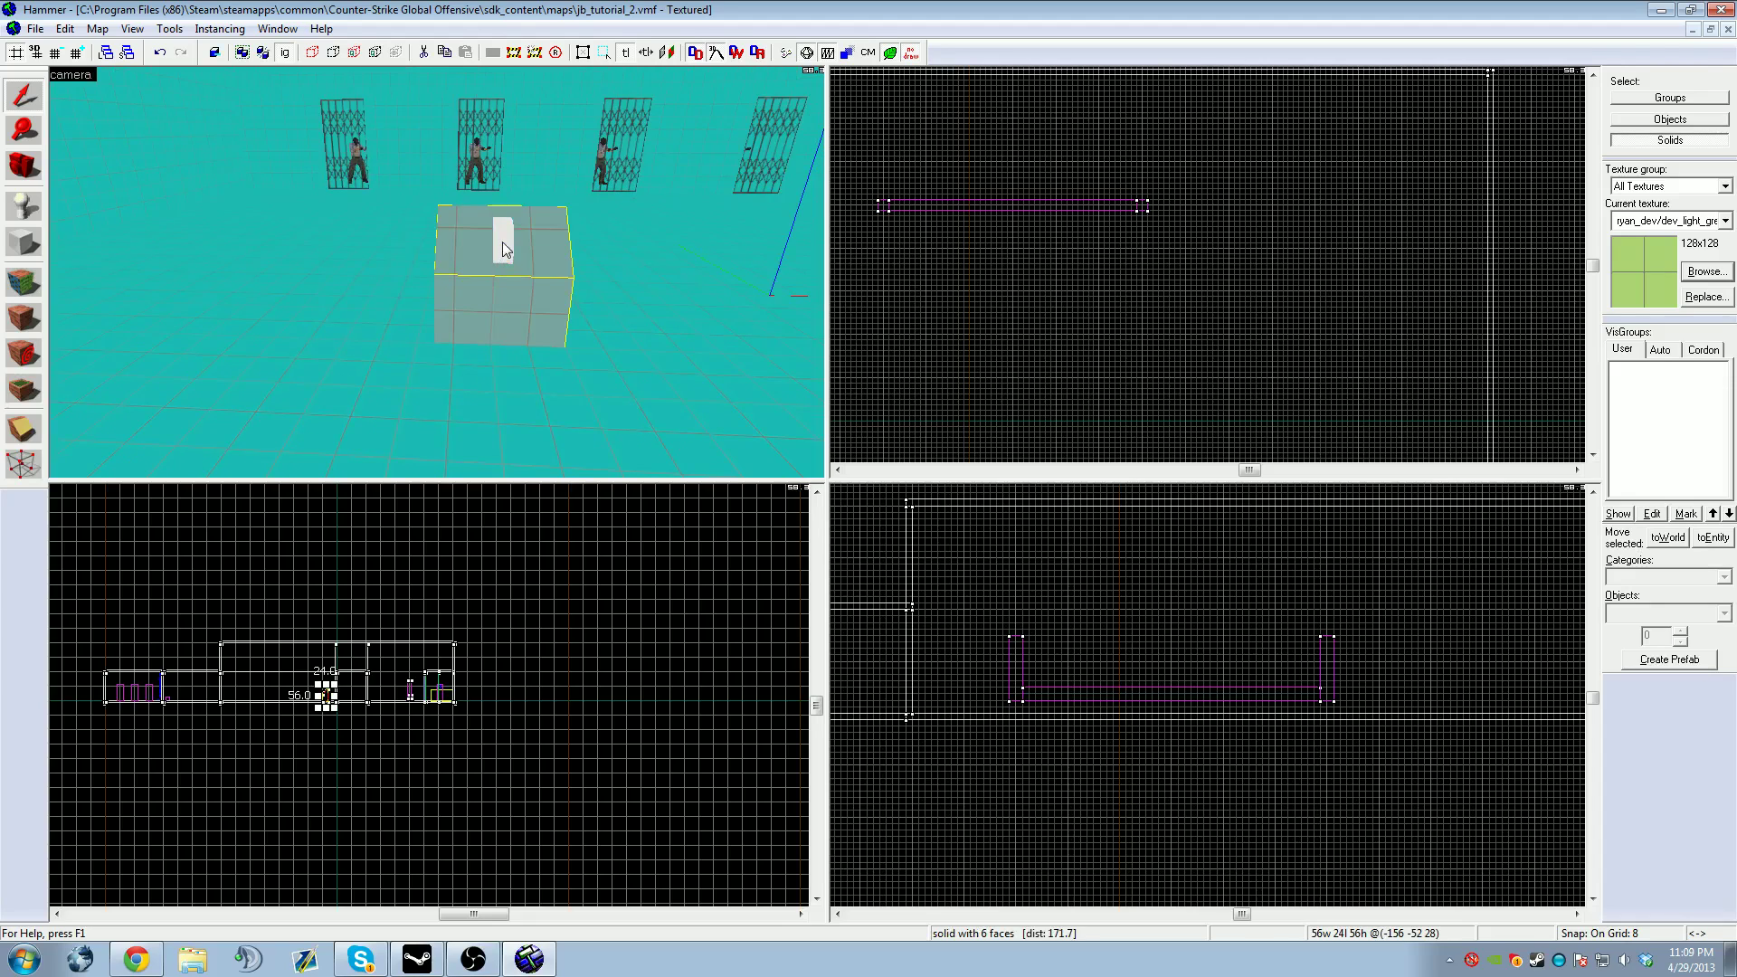
left_click(1648, 121)
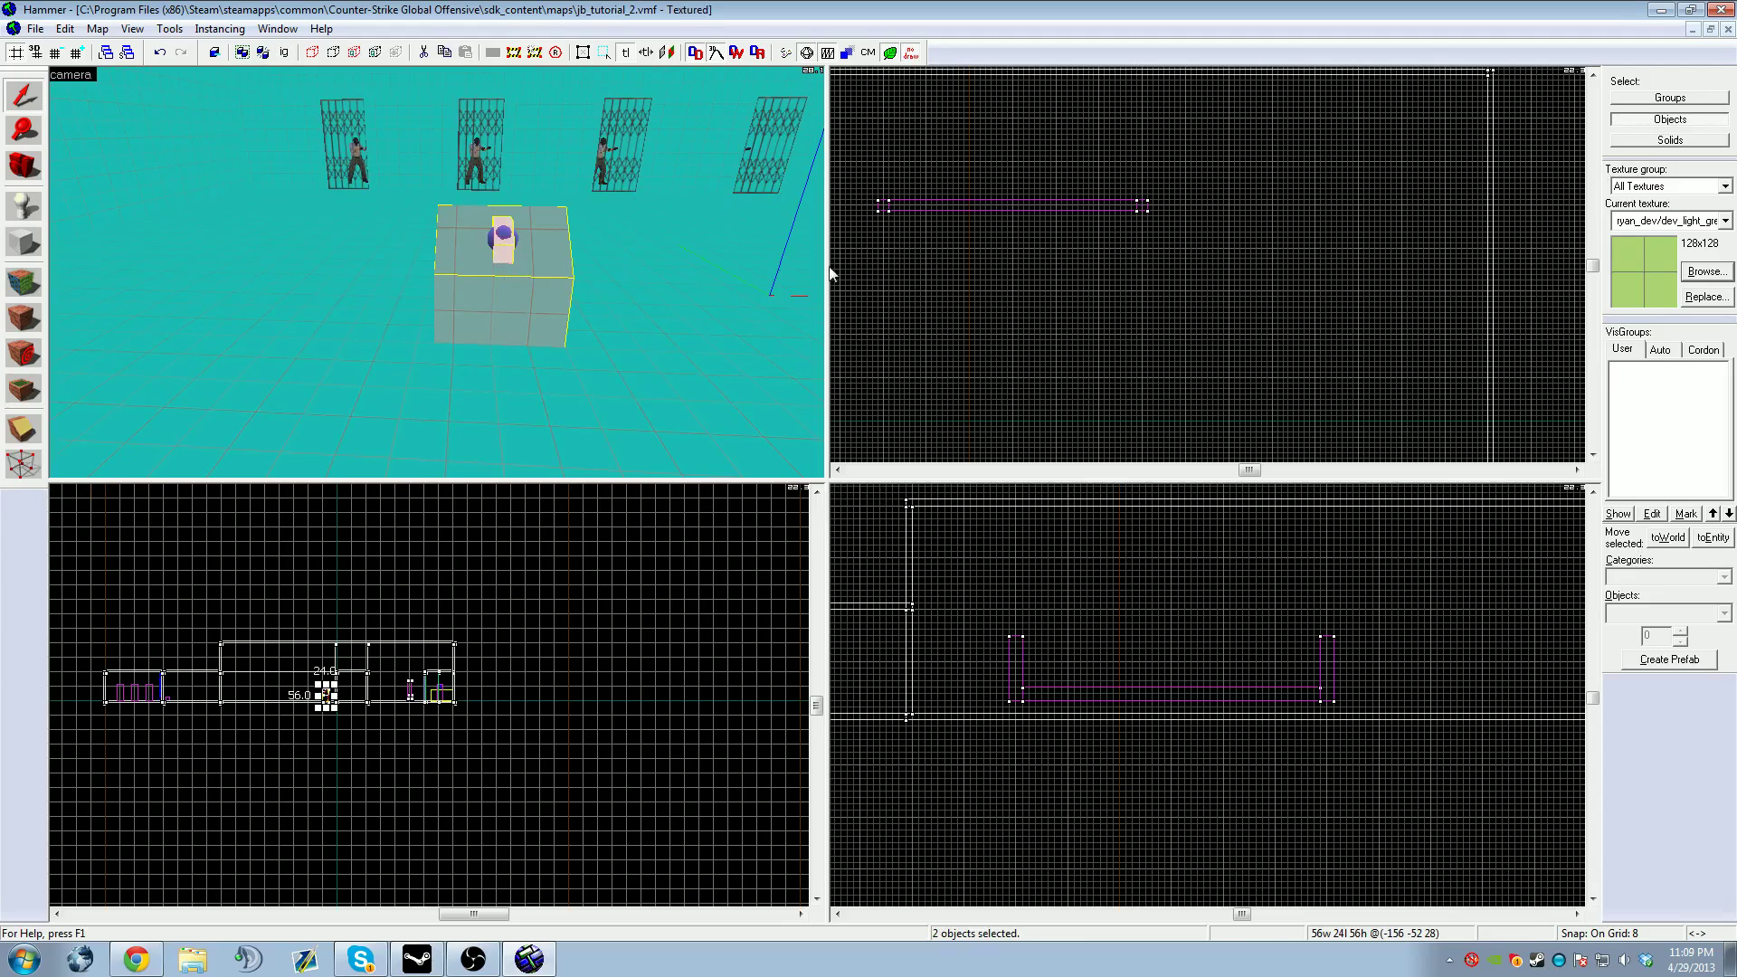
scroll(1122, 363, "down", 10)
scroll(1058, 340, "up", 5)
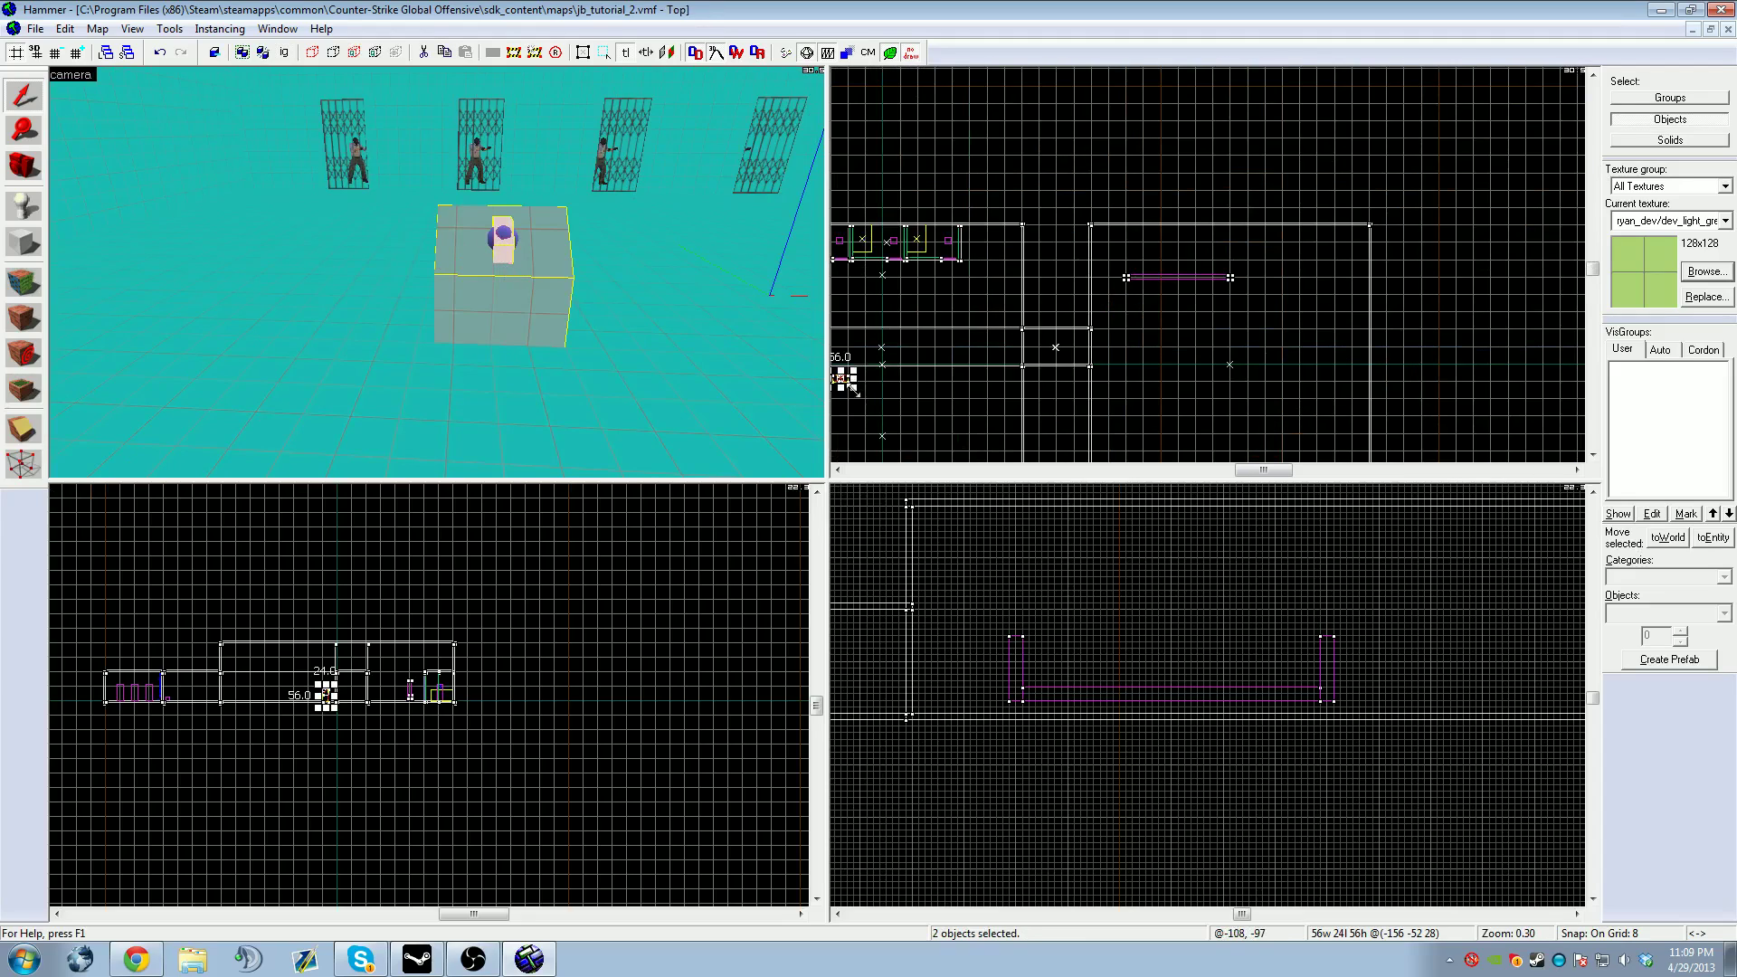
left_click_drag(846, 380, 1168, 313)
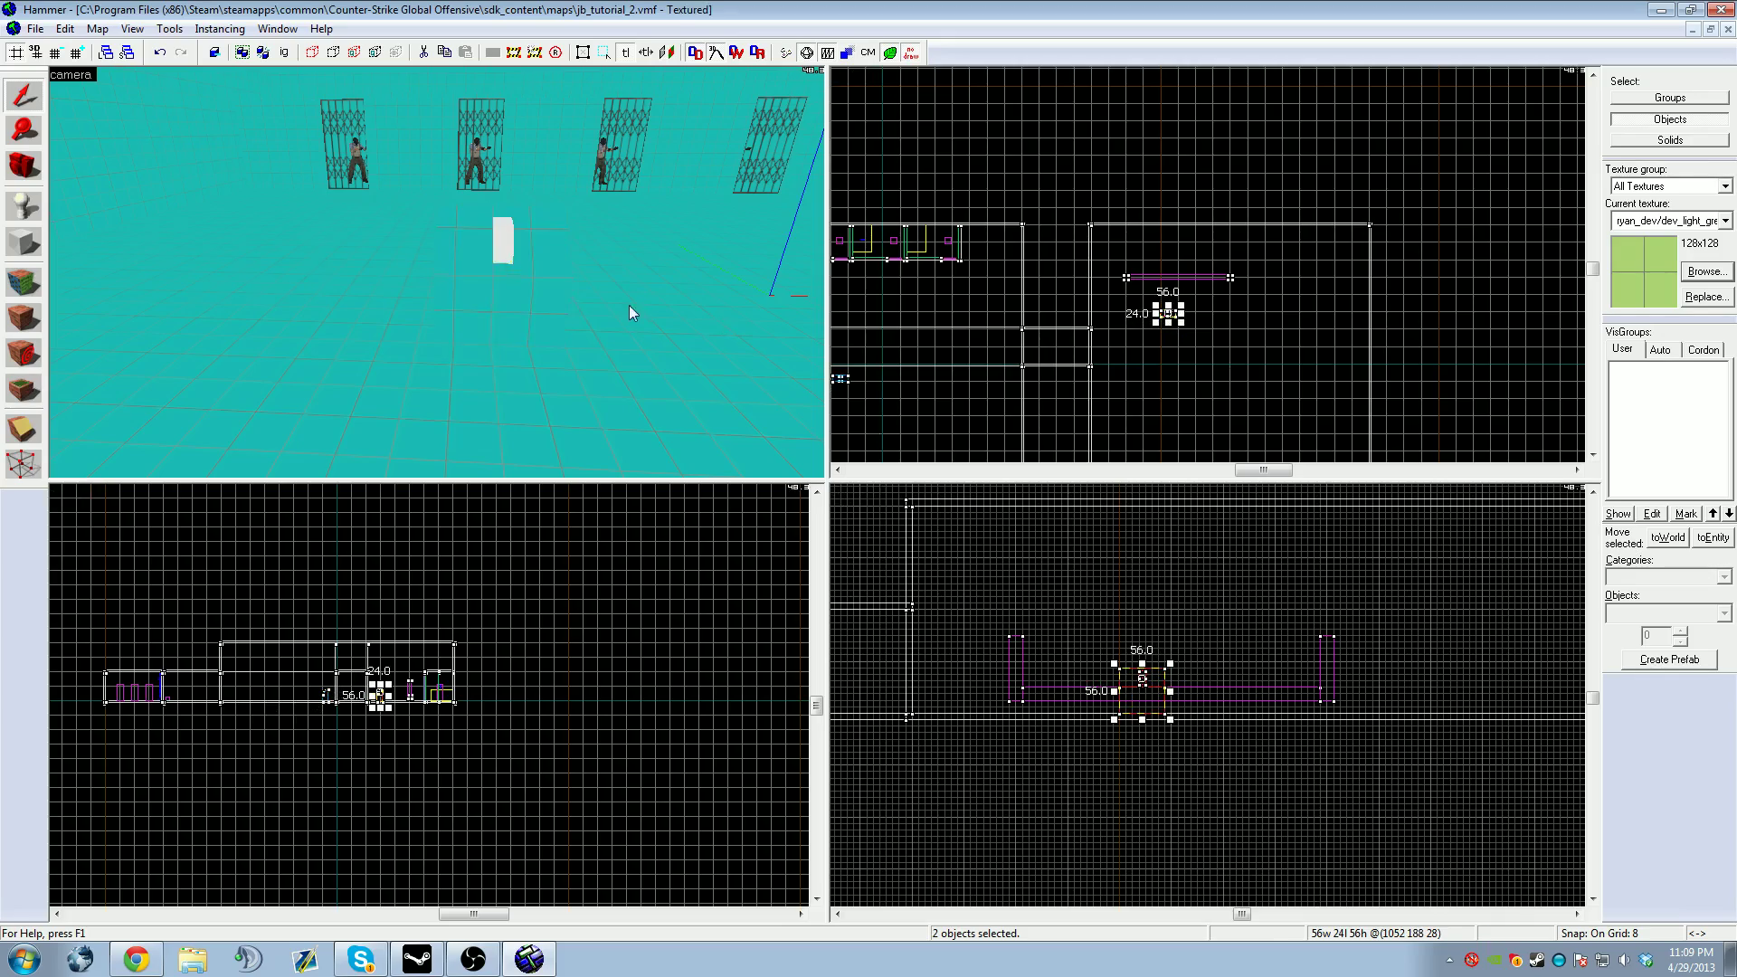
Step: Move the copied button and base block so they are centred along the length of the jump rope's bar
key("z")
key("w")
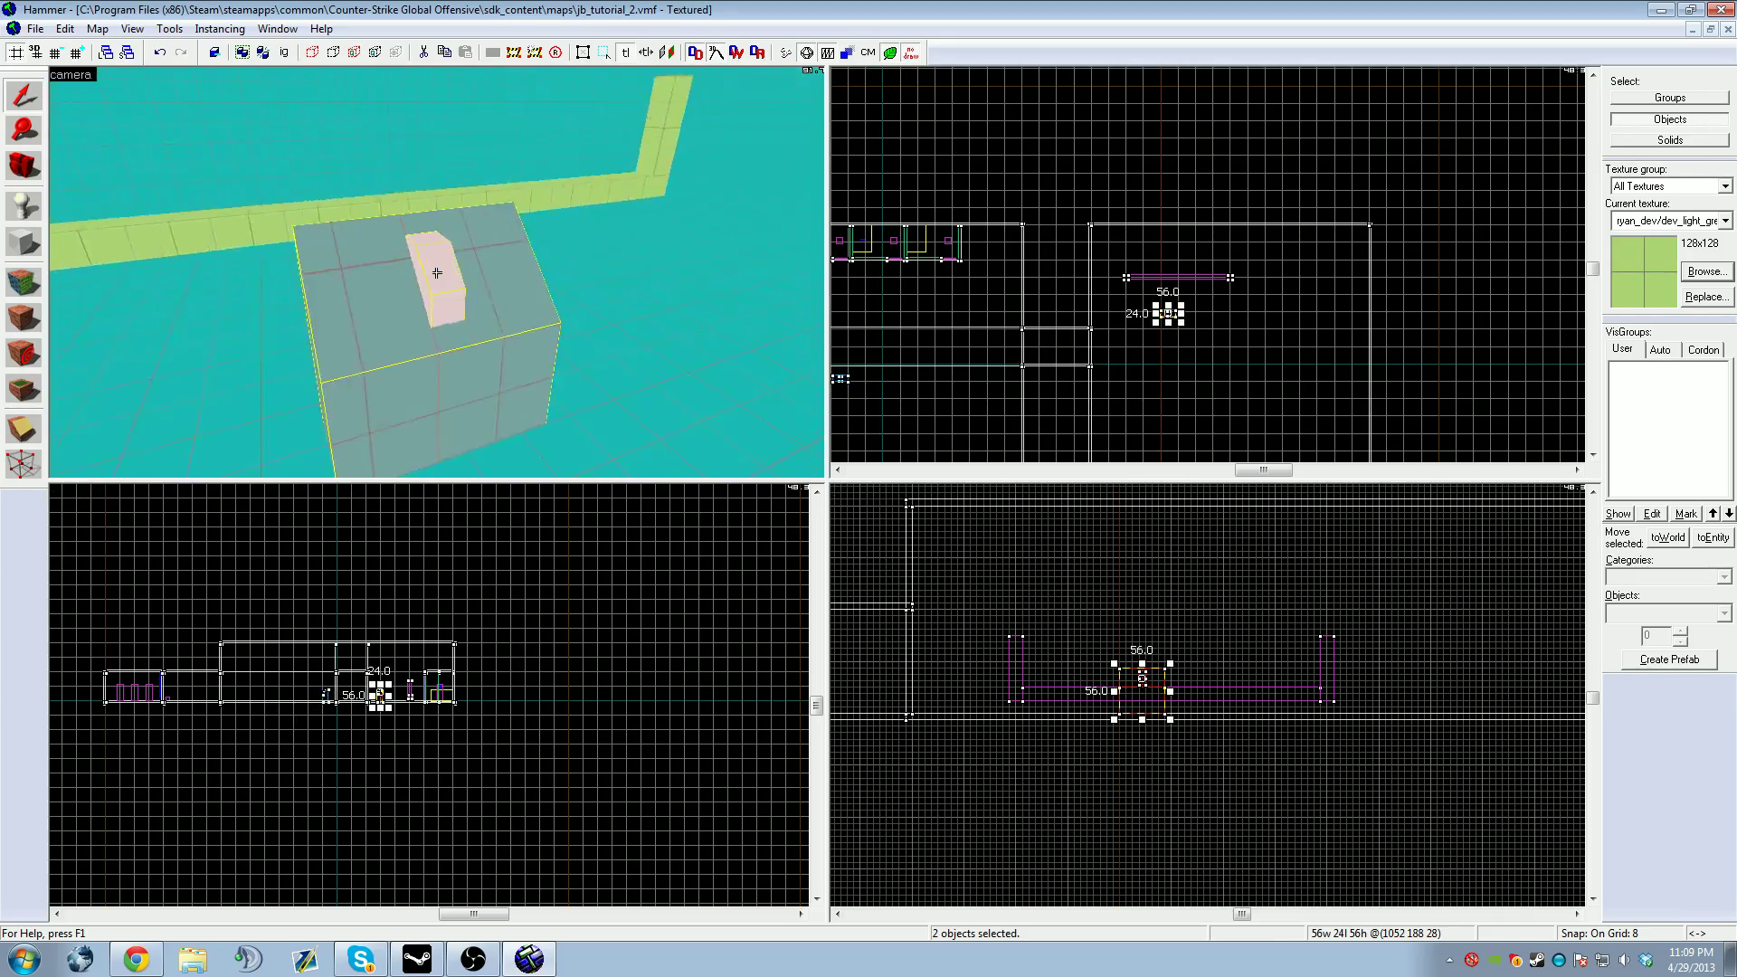
key("s")
key("z")
scroll(1124, 275, "up", 5)
middle_click_drag(1274, 375, 1079, 345)
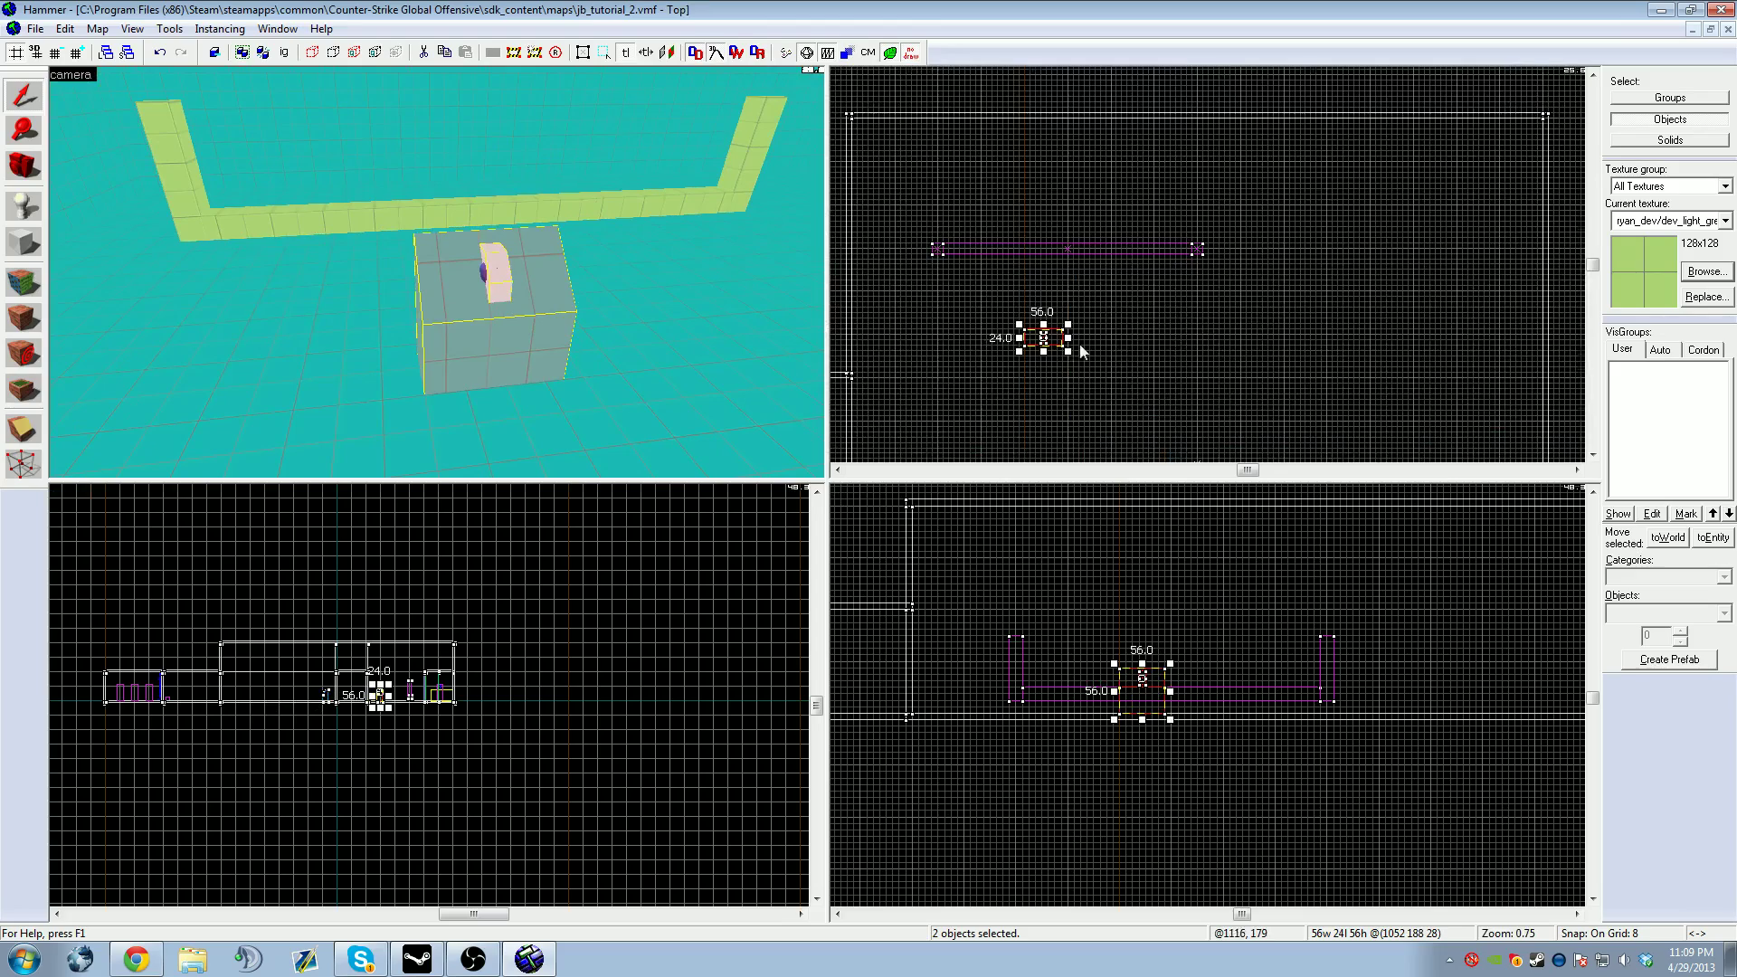
scroll(1060, 344, "up", 4)
left_click_drag(1051, 336, 1097, 331)
scroll(1091, 336, "up", 3)
key("bracketleft")
key("bracketright")
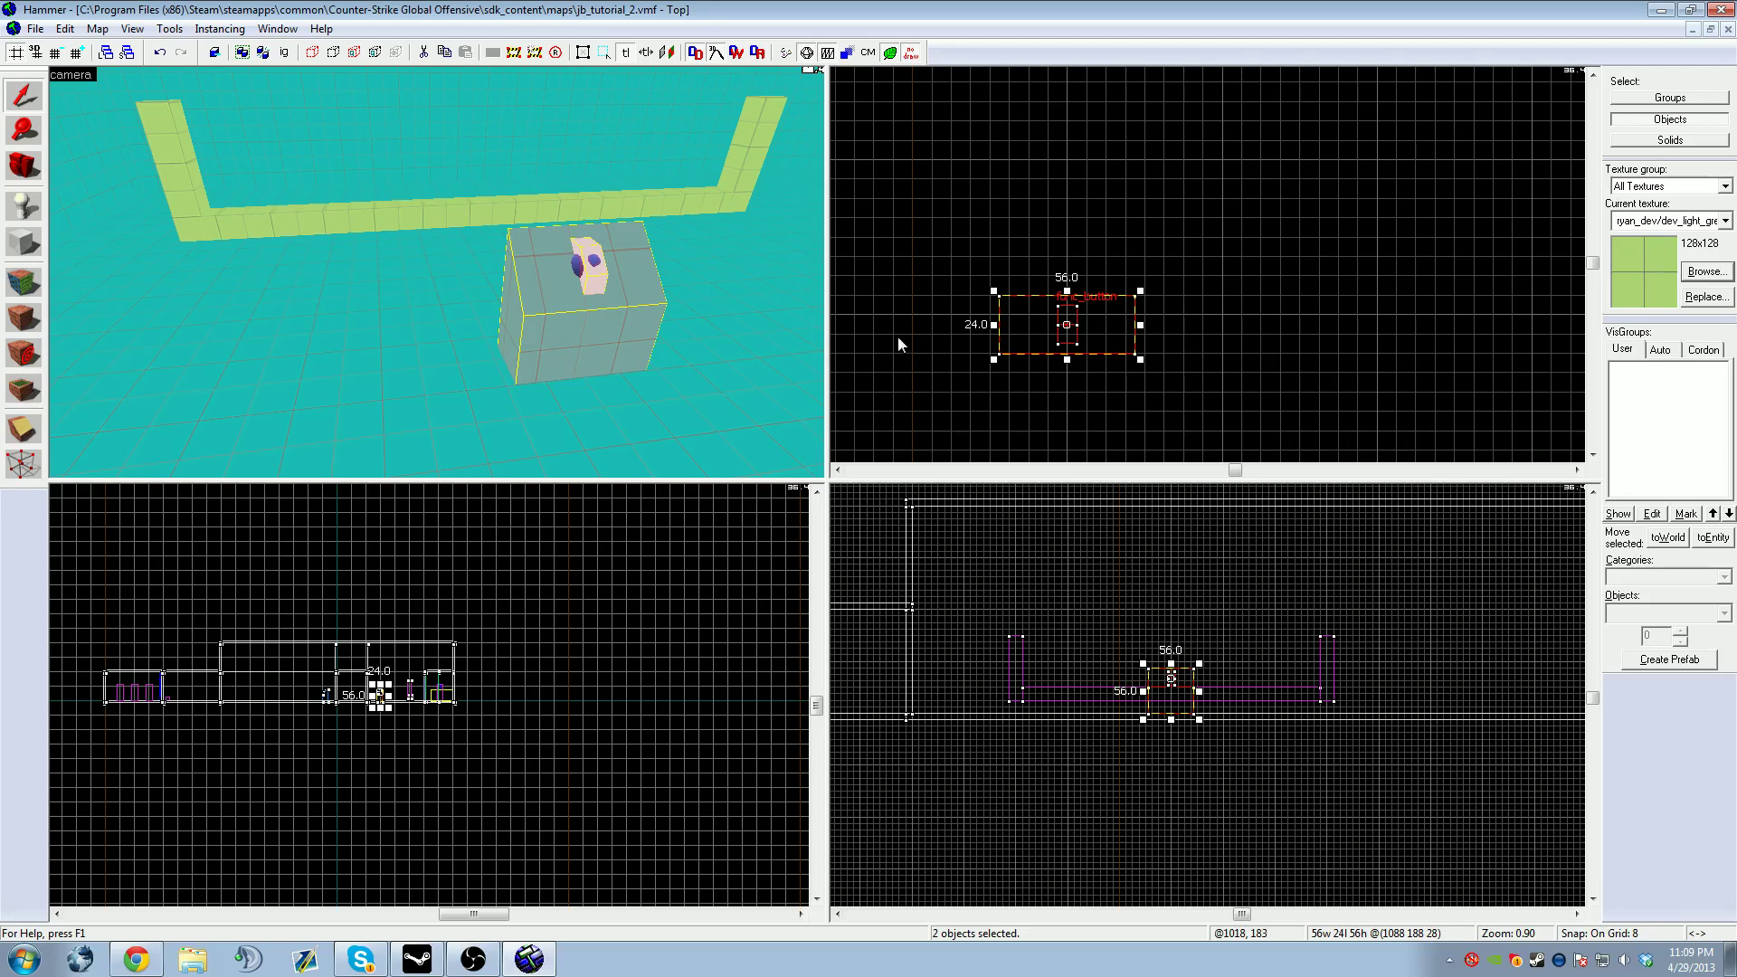
Step: Open the copied button's properties, set its Delay Before Reset to 3 and apply
double_click(591, 283)
left_click_drag(1056, 403, 895, 395)
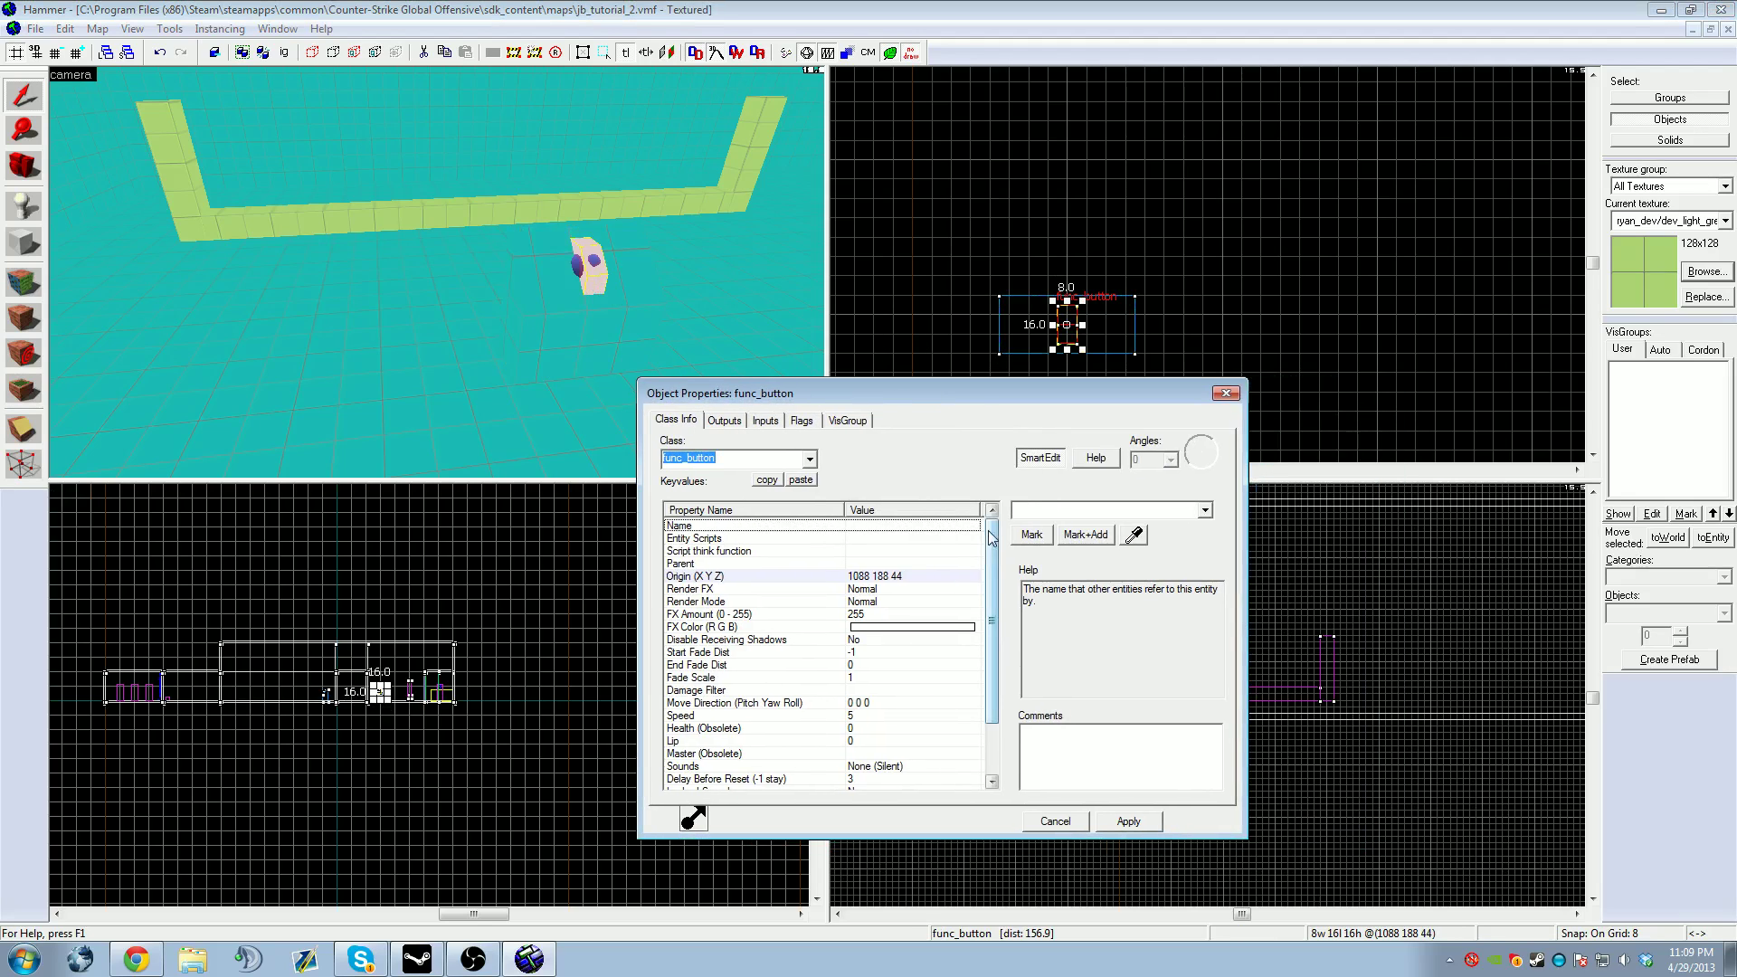
scroll(989, 538, "down", 2)
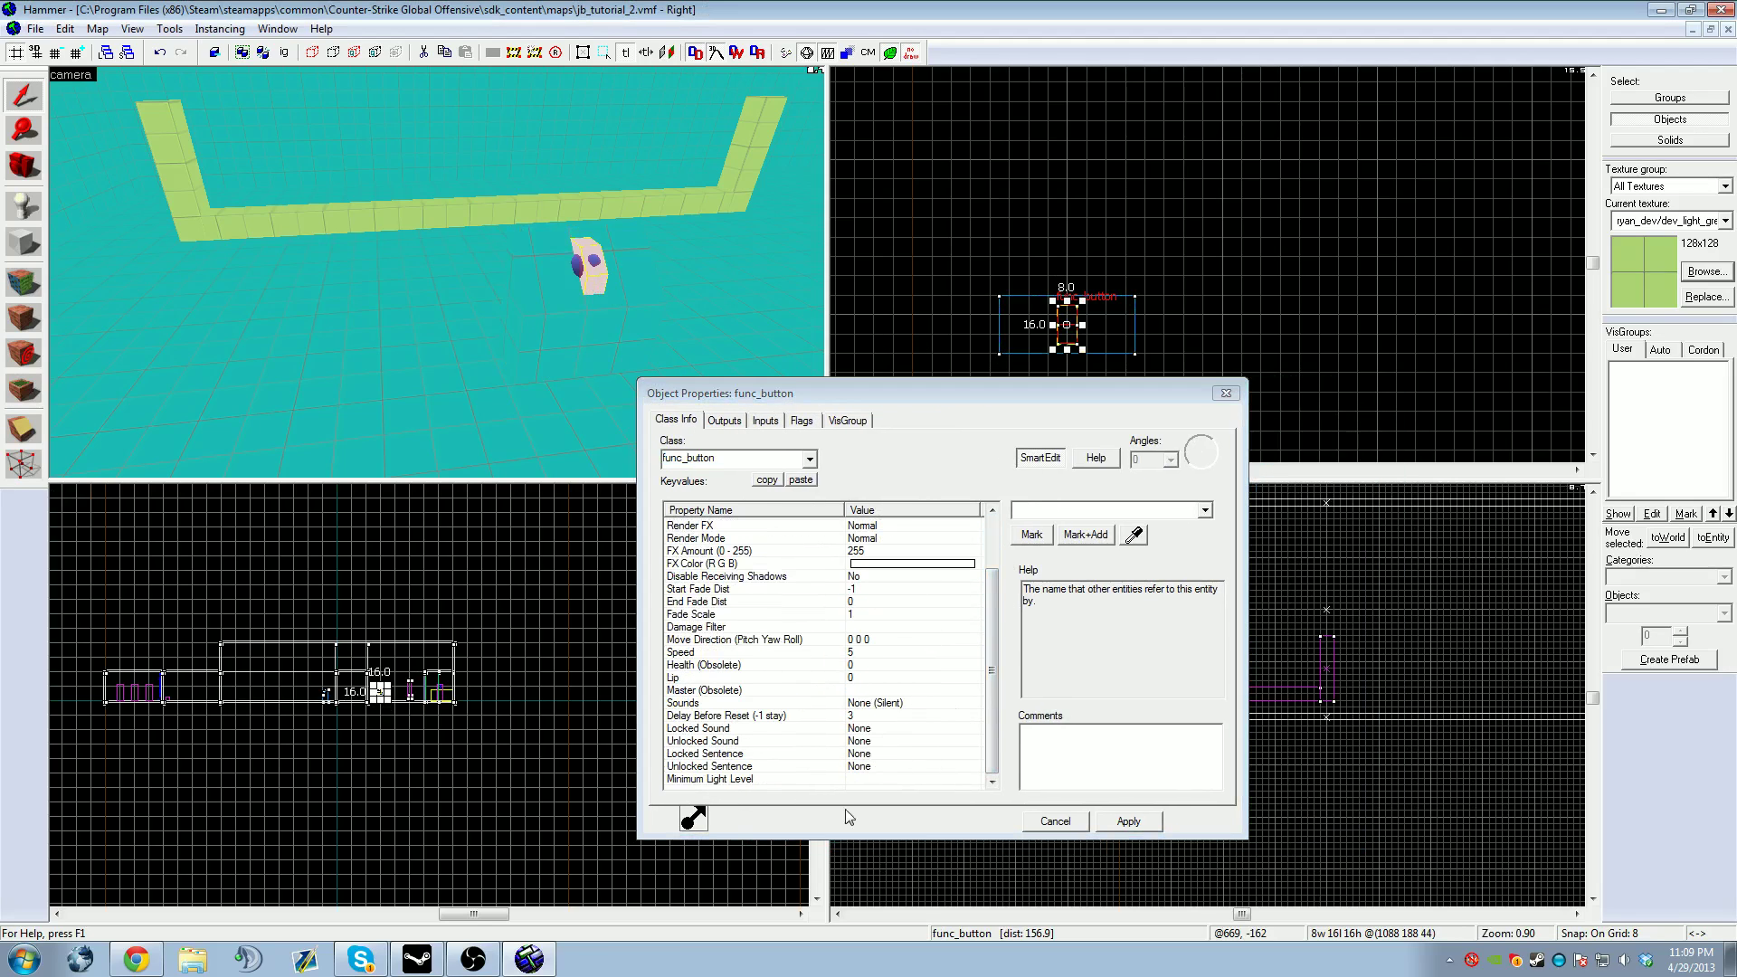
left_click(866, 716)
left_click(1035, 512)
key("BackSpace")
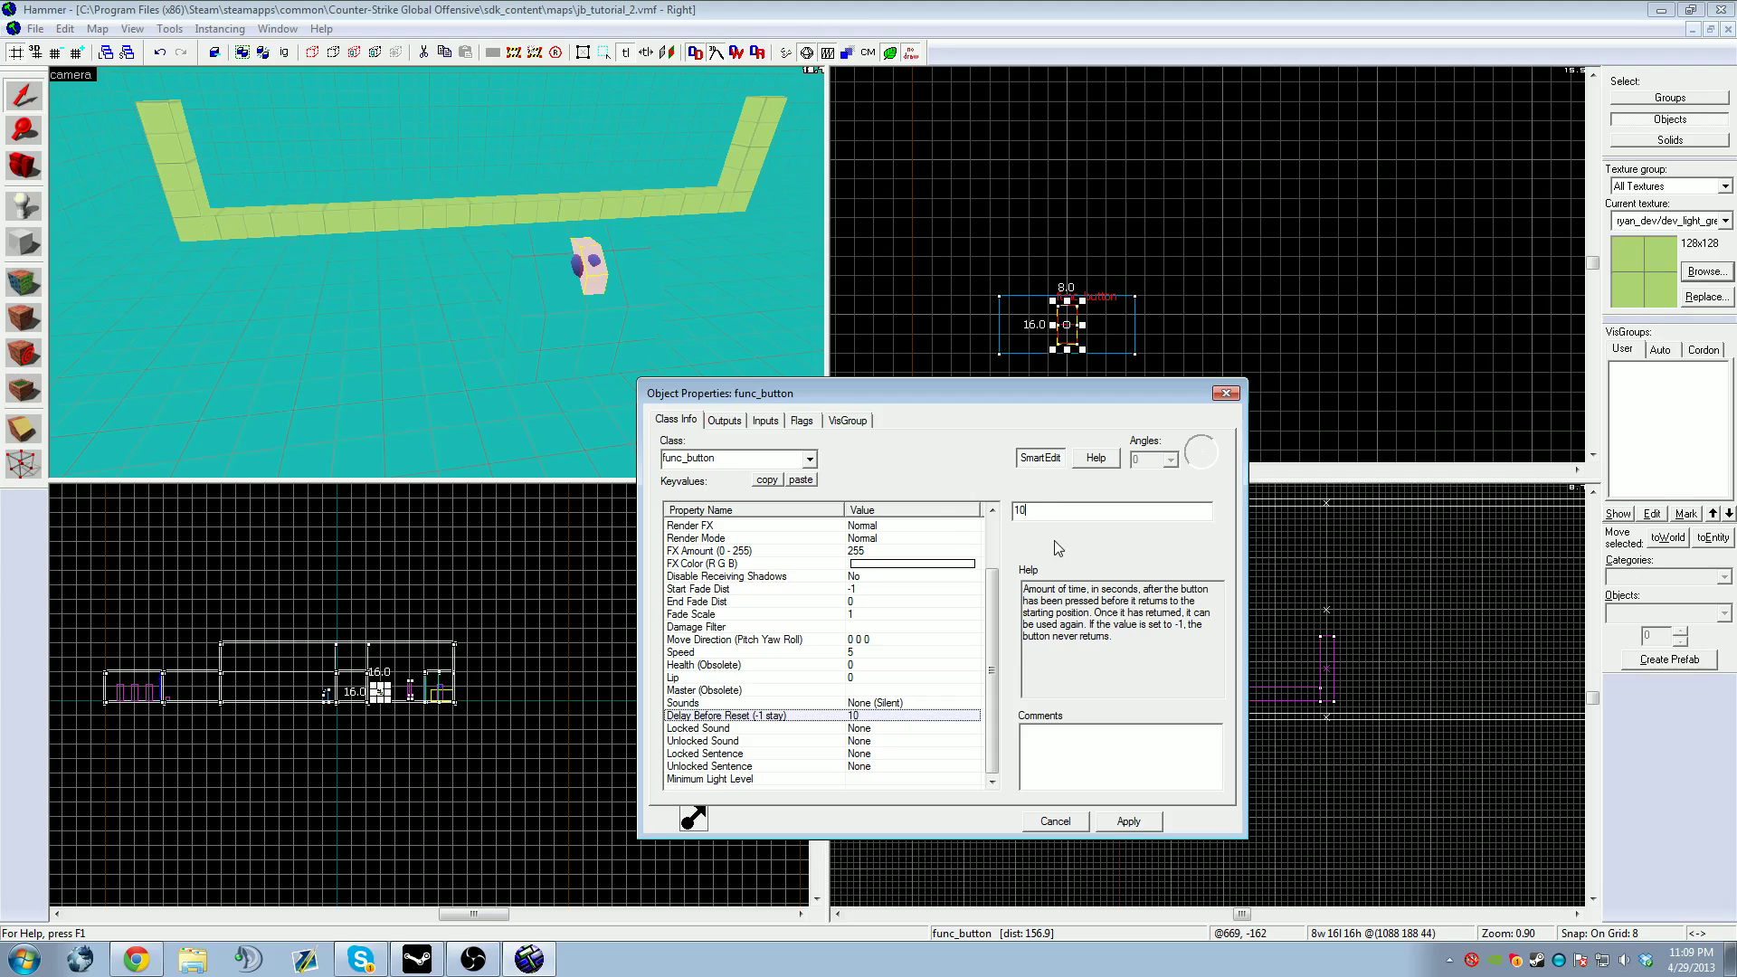
key("BackSpace")
key("BackSpace")
type("3")
left_click(1129, 819)
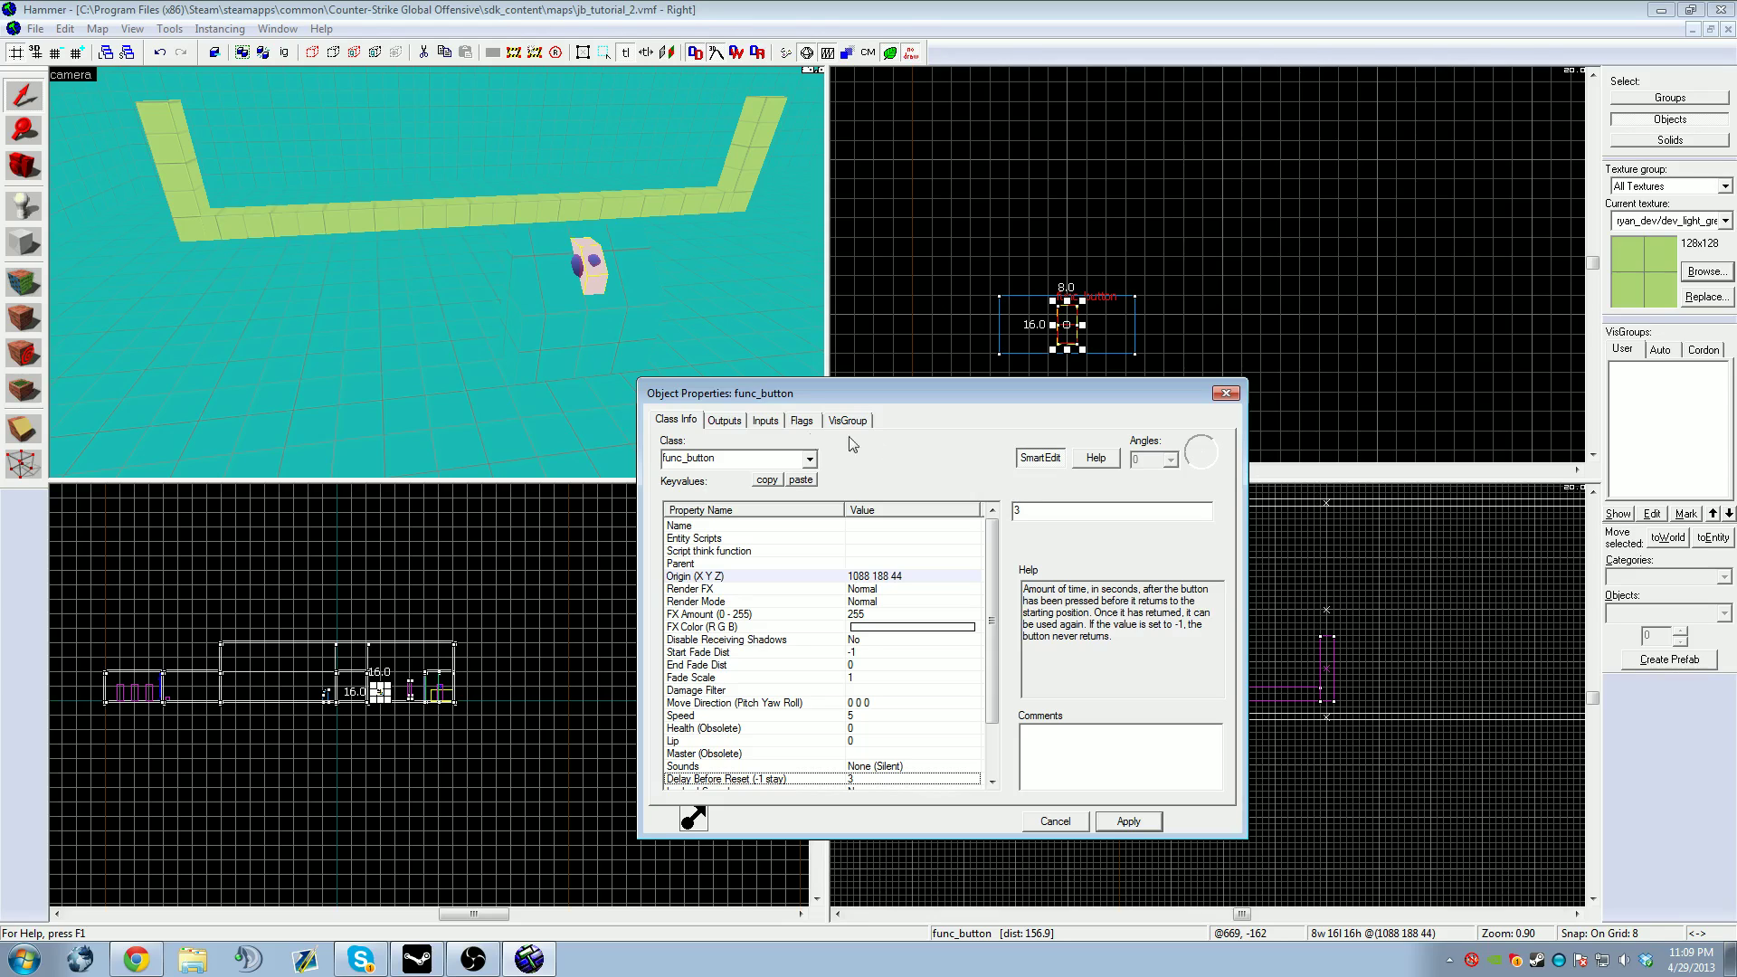
Step: Turn off the Damage Activates flag of the copied button
scroll(995, 633, "down", 2)
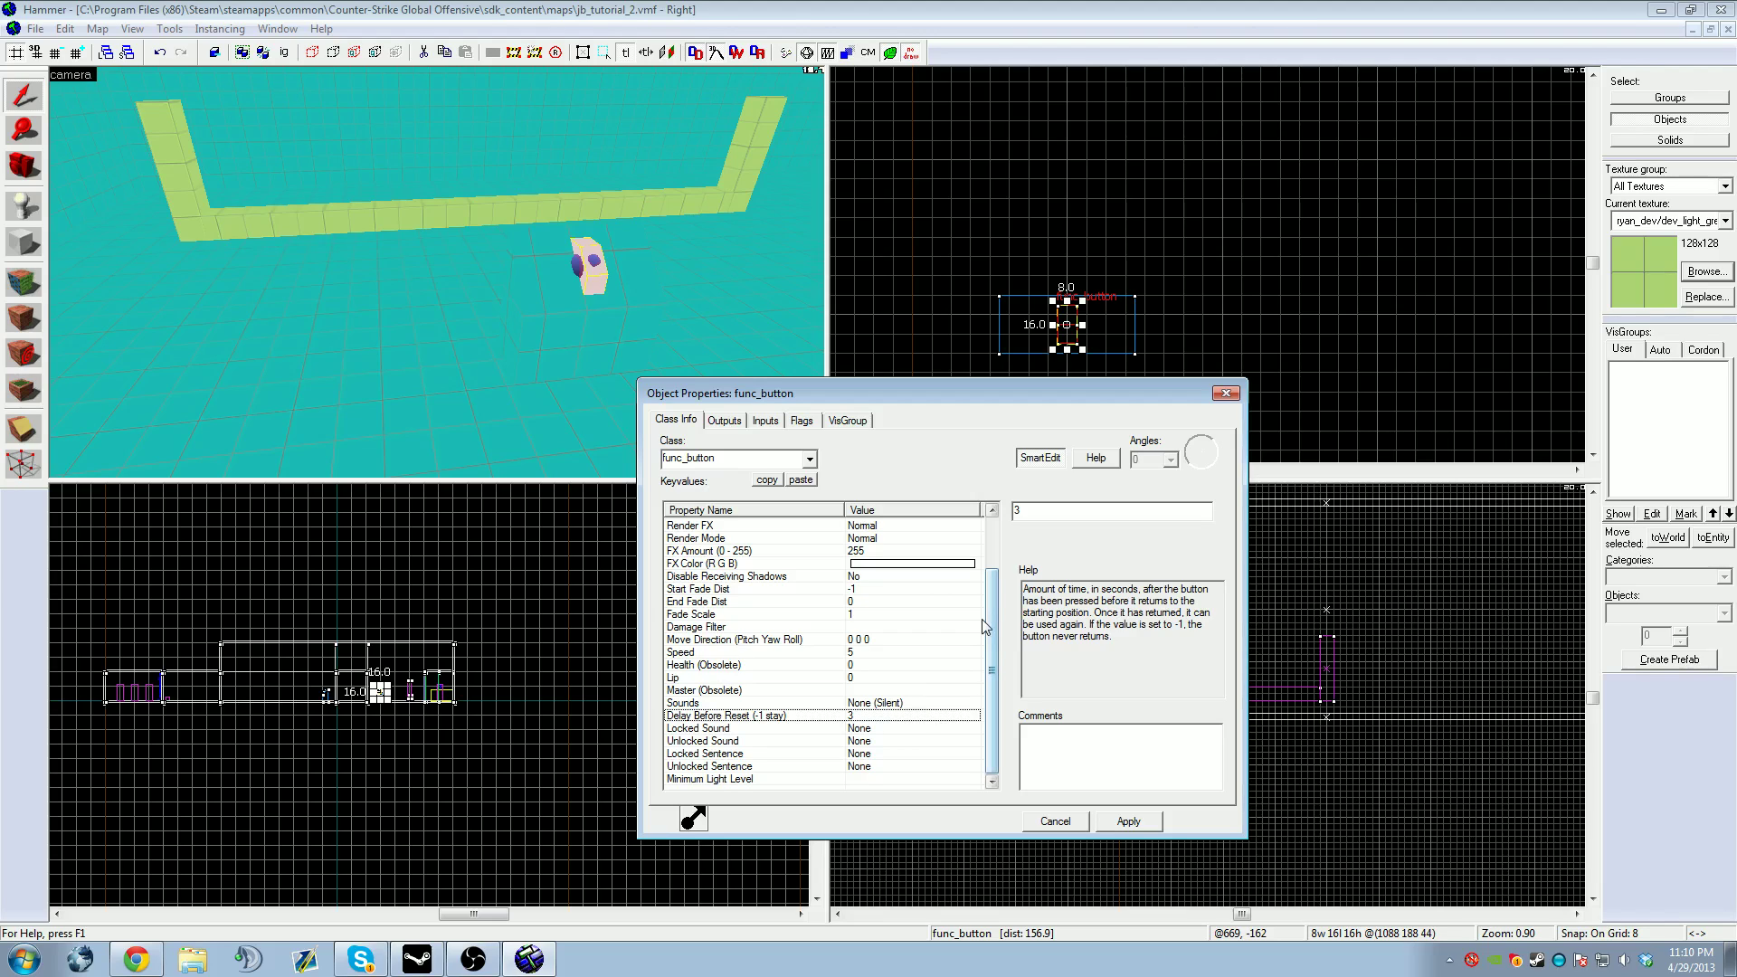
left_click(801, 420)
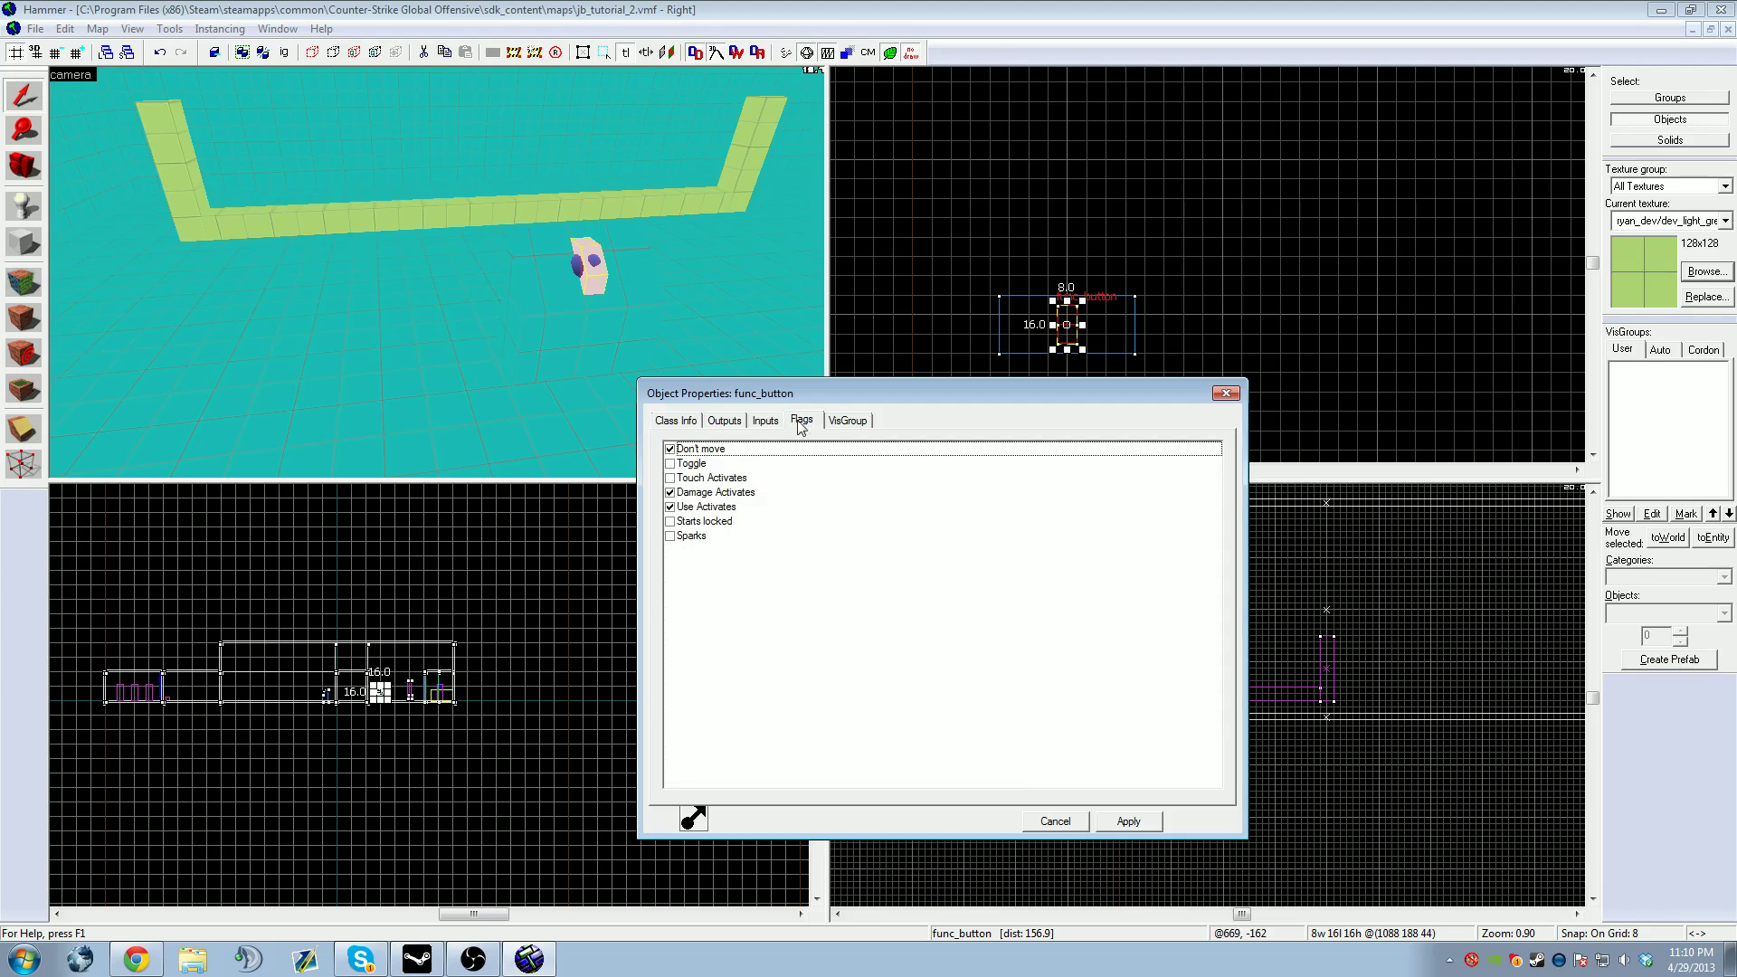
left_click(671, 493)
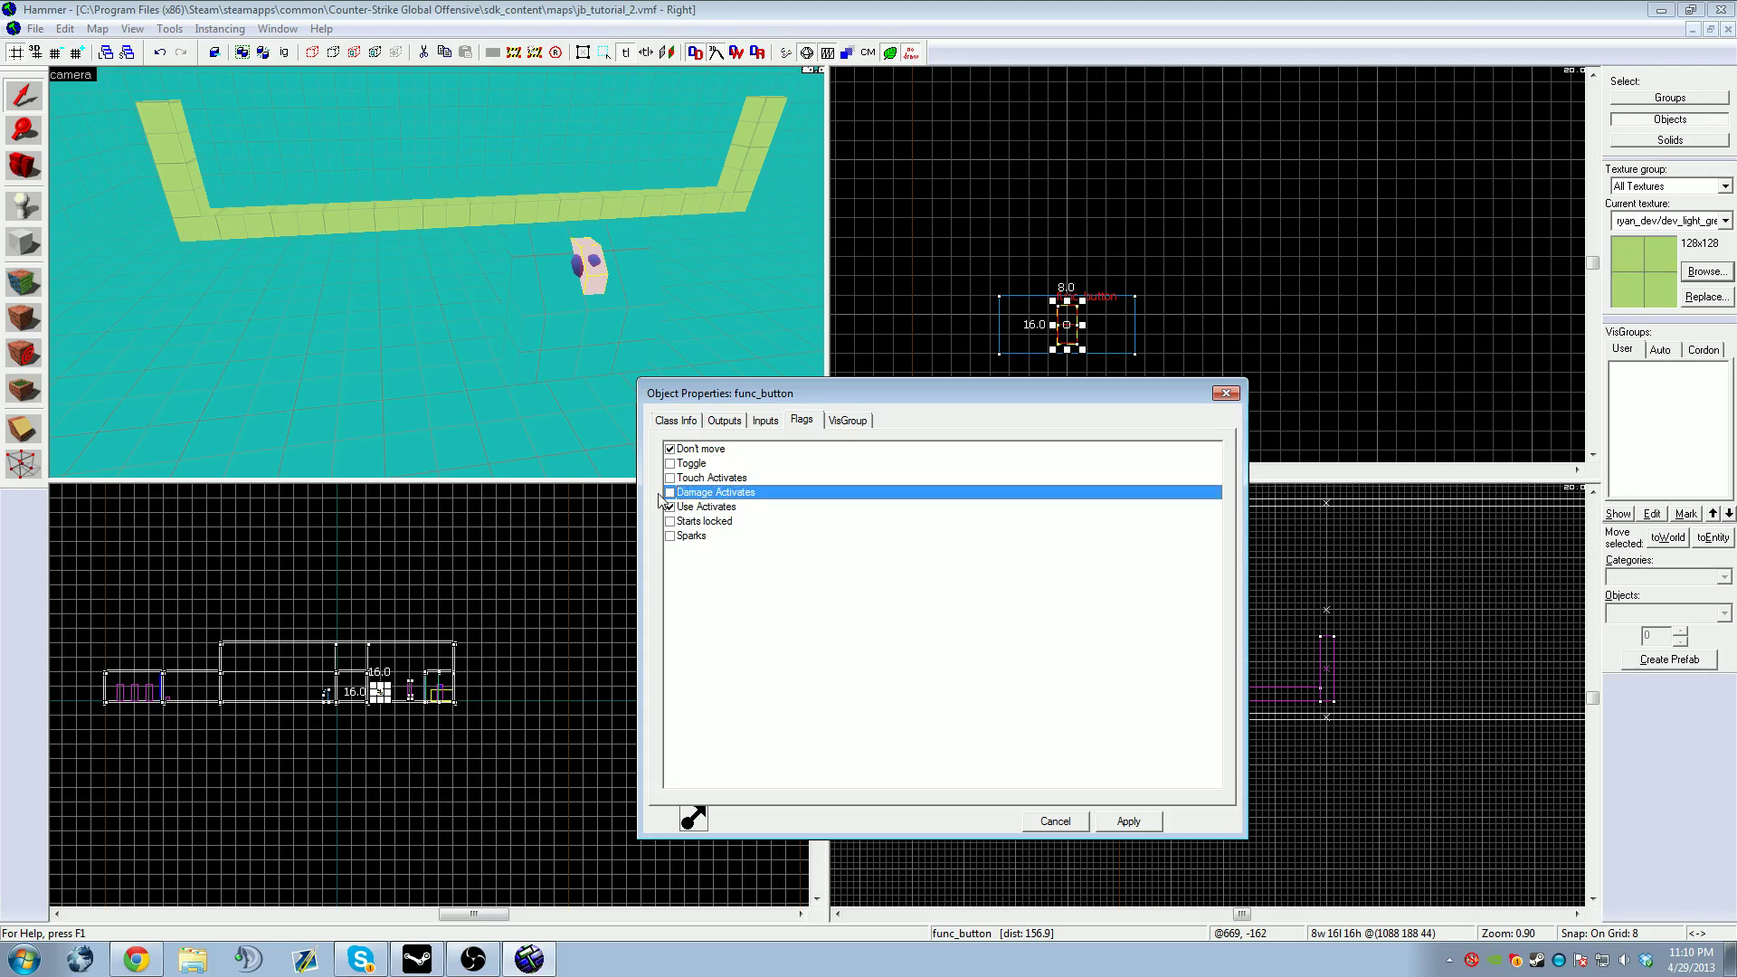
Step: Delete the copied button's OnPressed output that opens cell_doors
left_click(758, 421)
left_click(729, 422)
left_click(808, 421)
left_click(729, 421)
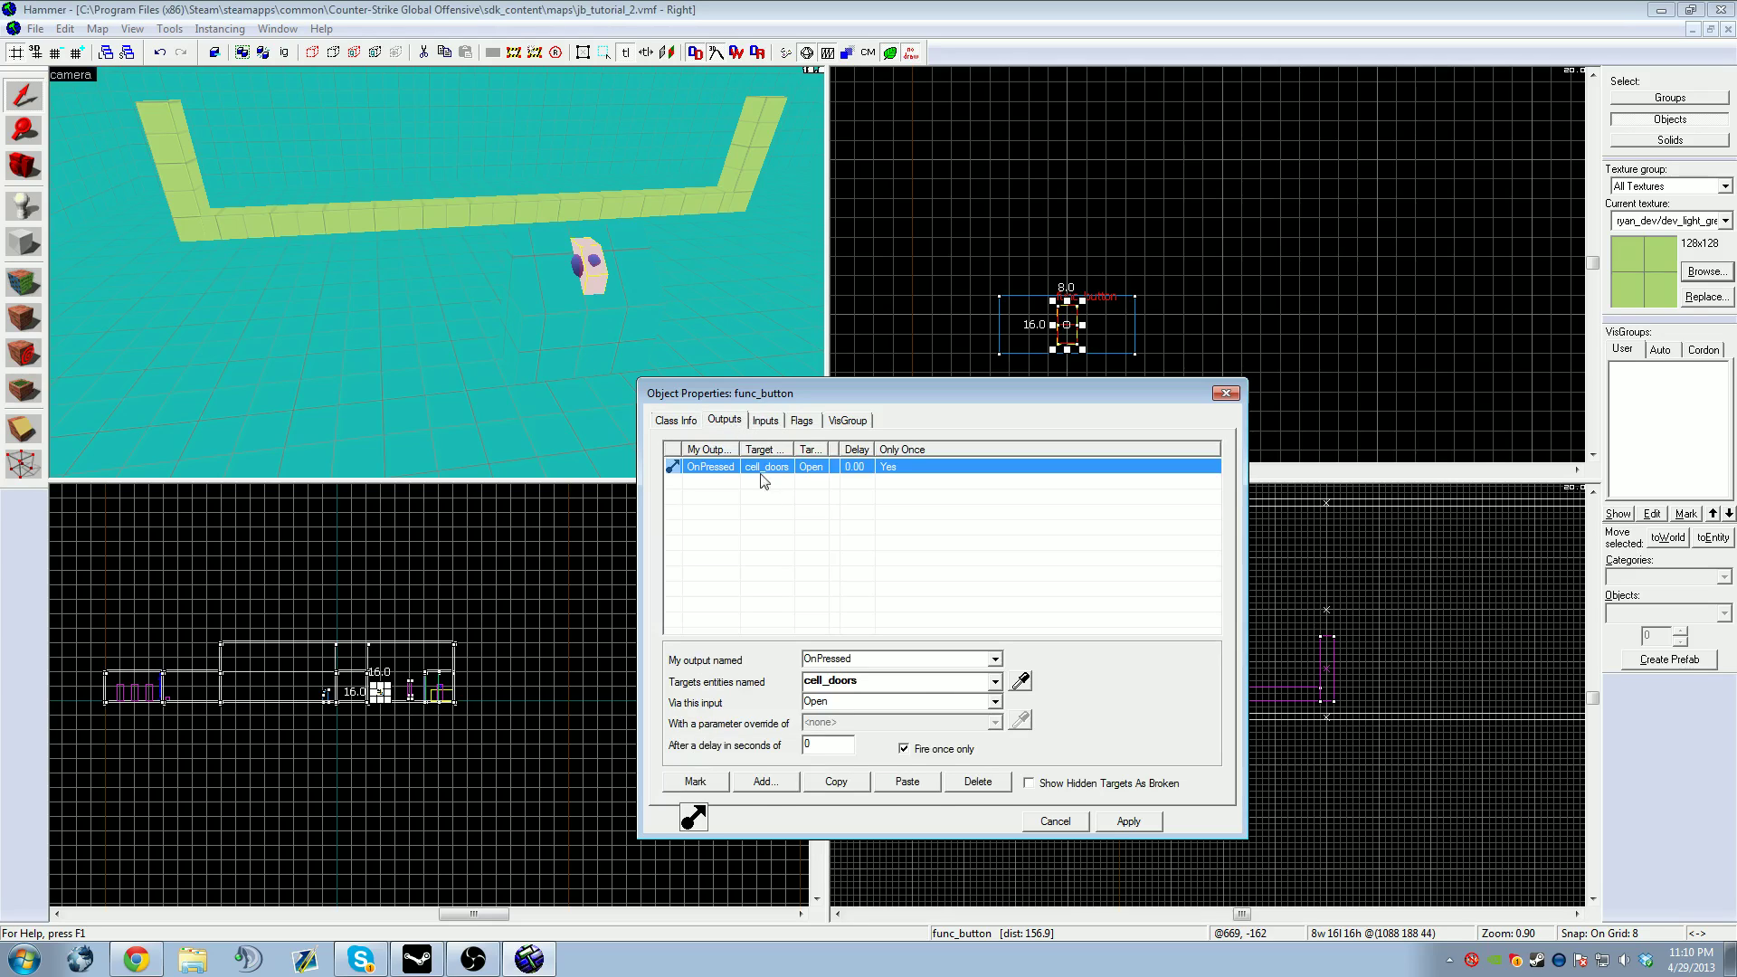
left_click(977, 782)
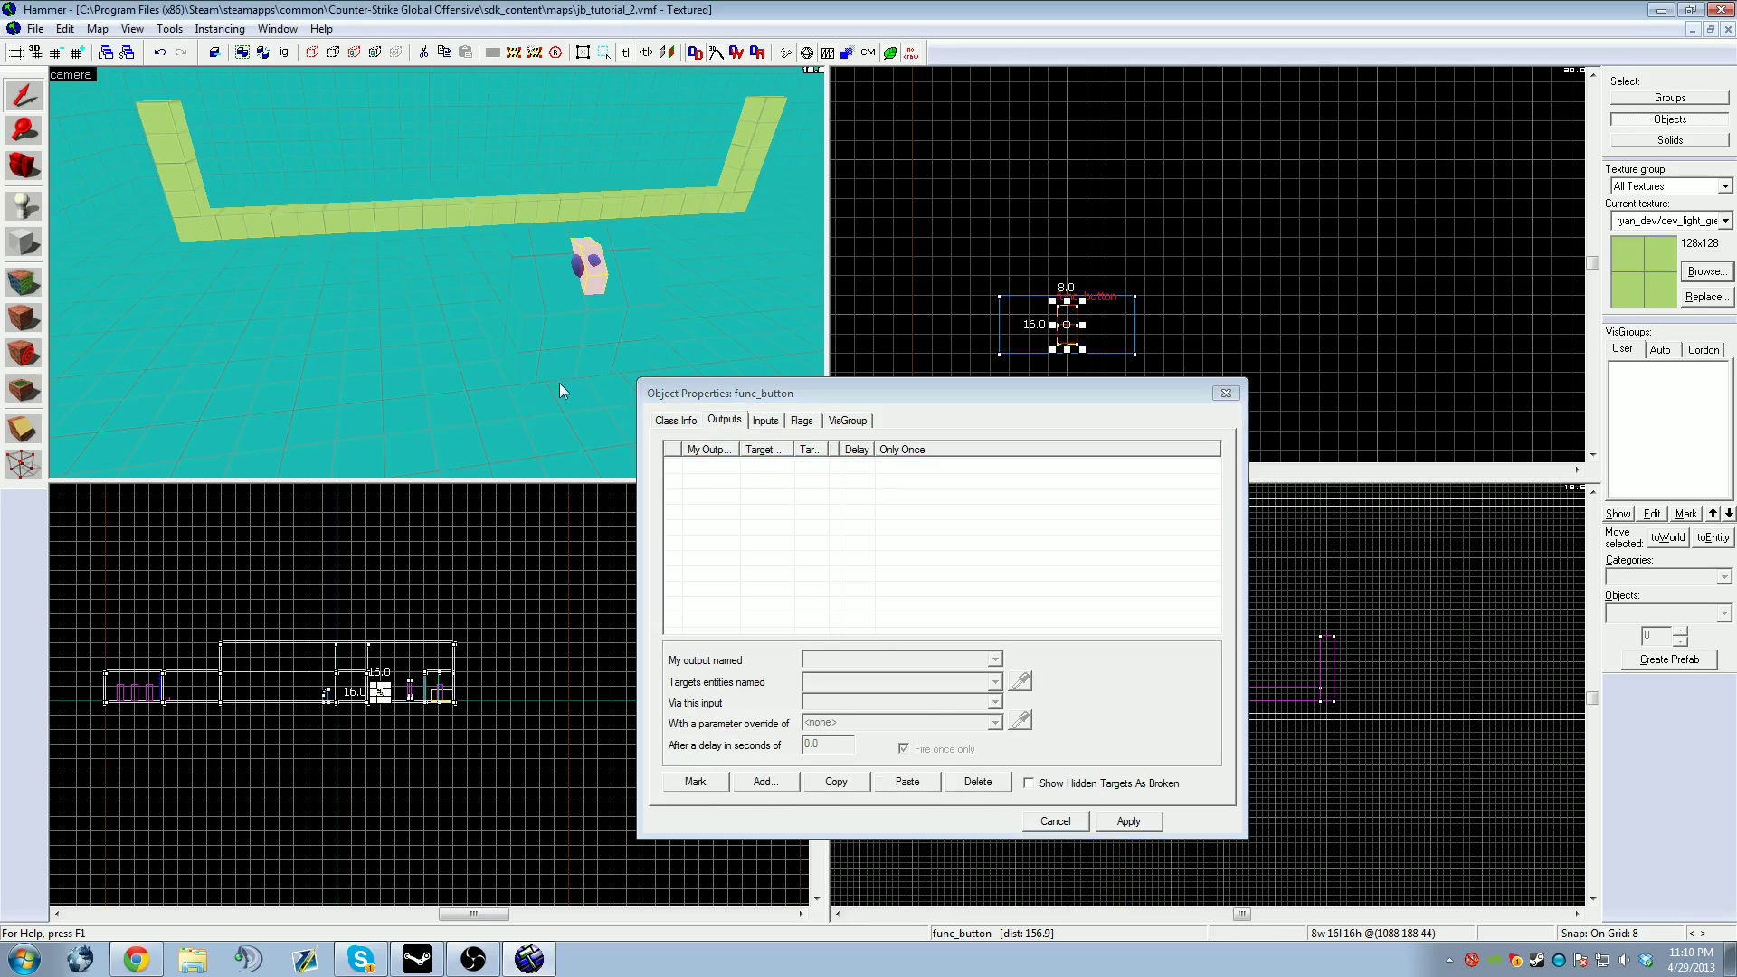
Step: Add an OnPressed output to the copied button that targets the jumprope entity, picked in the 3D view
left_click(765, 782)
left_click(995, 659)
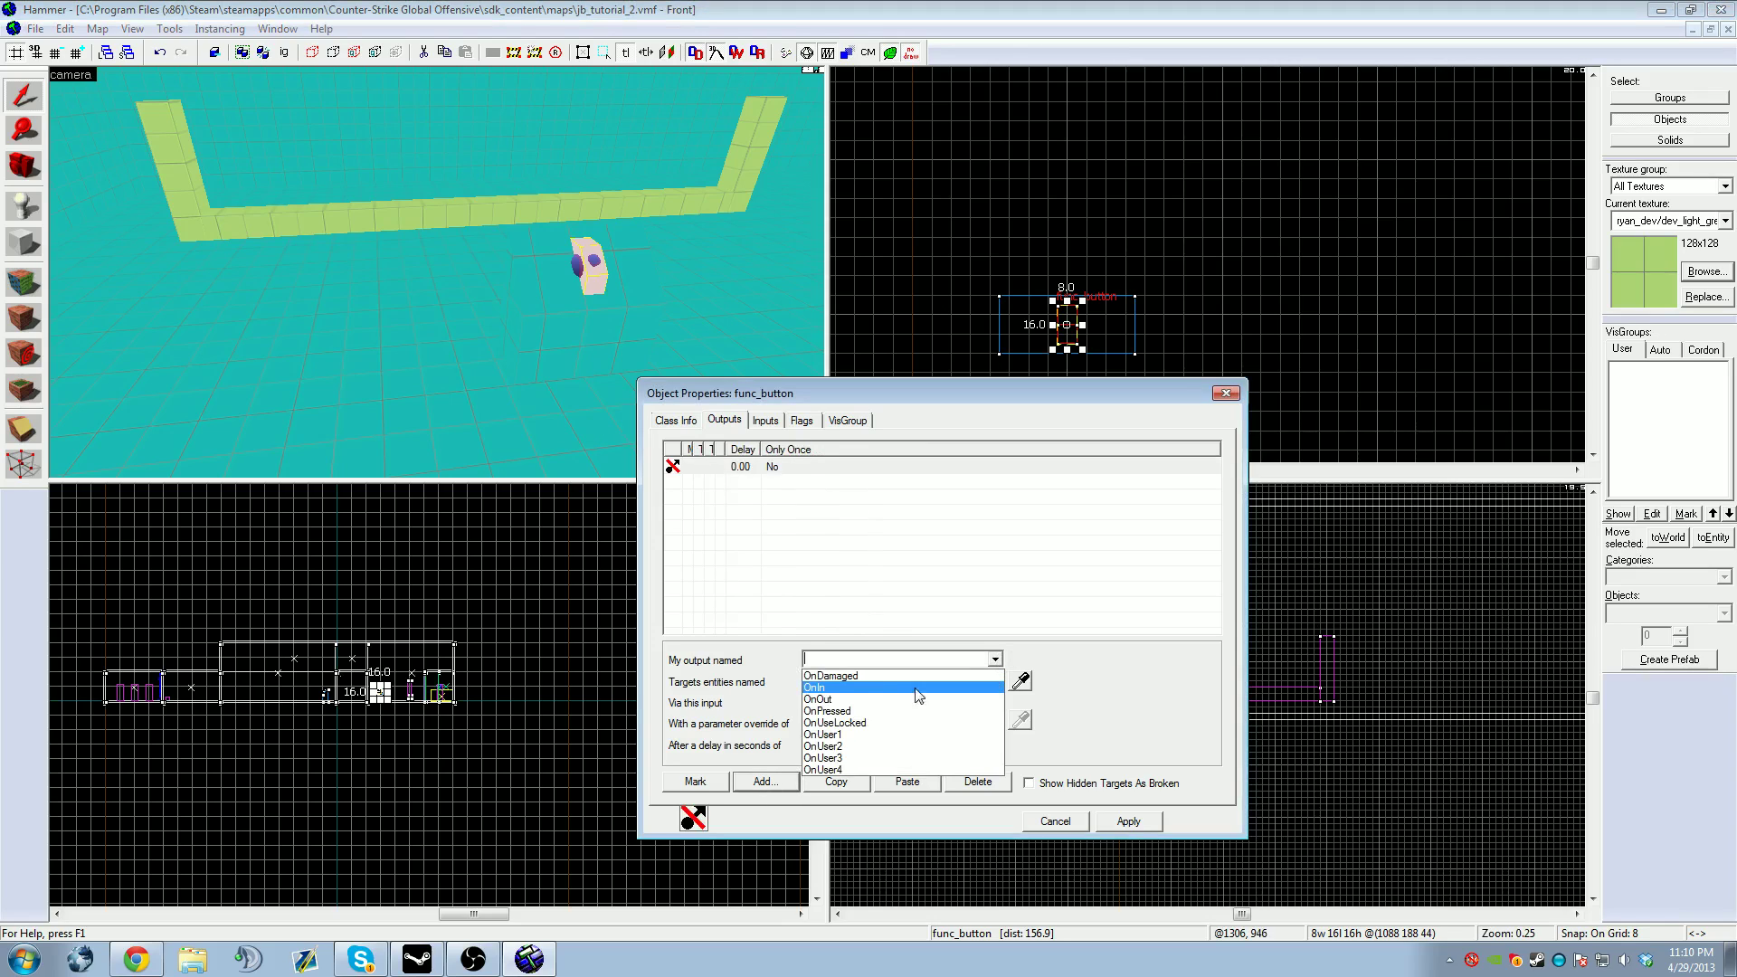
left_click(875, 715)
left_click(1021, 679)
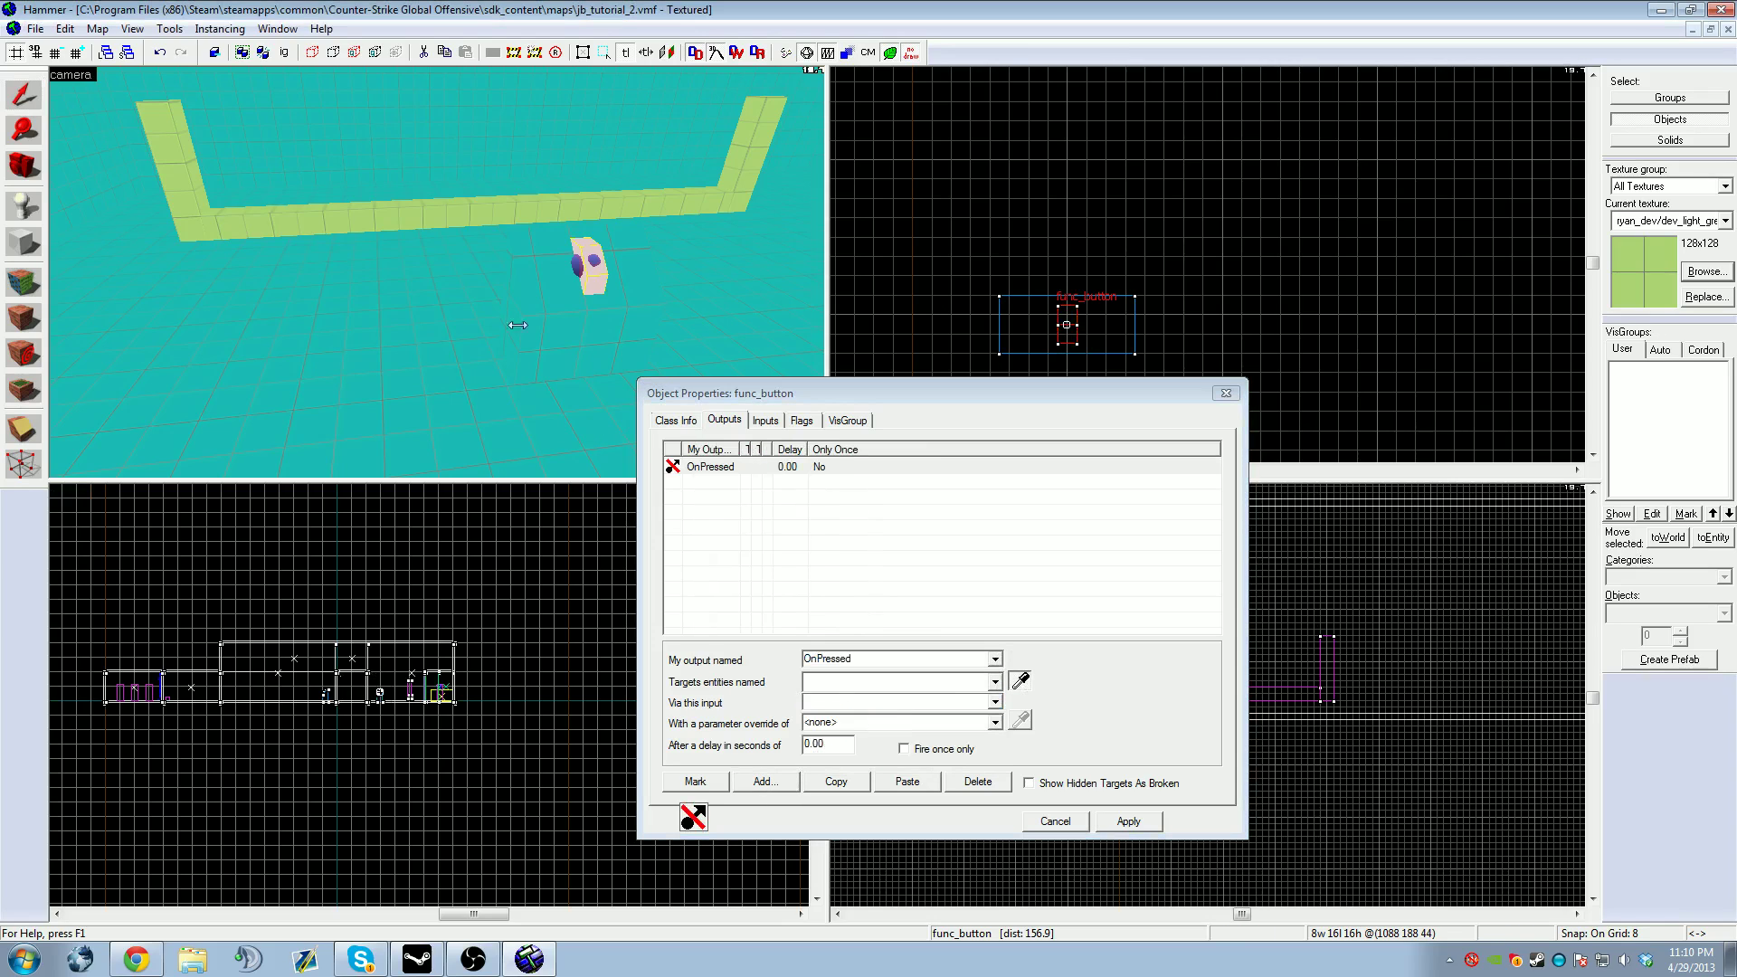
left_click(434, 223)
Step: Choose the input for the button's jumprope output, apply the change and close the properties
left_click(995, 701)
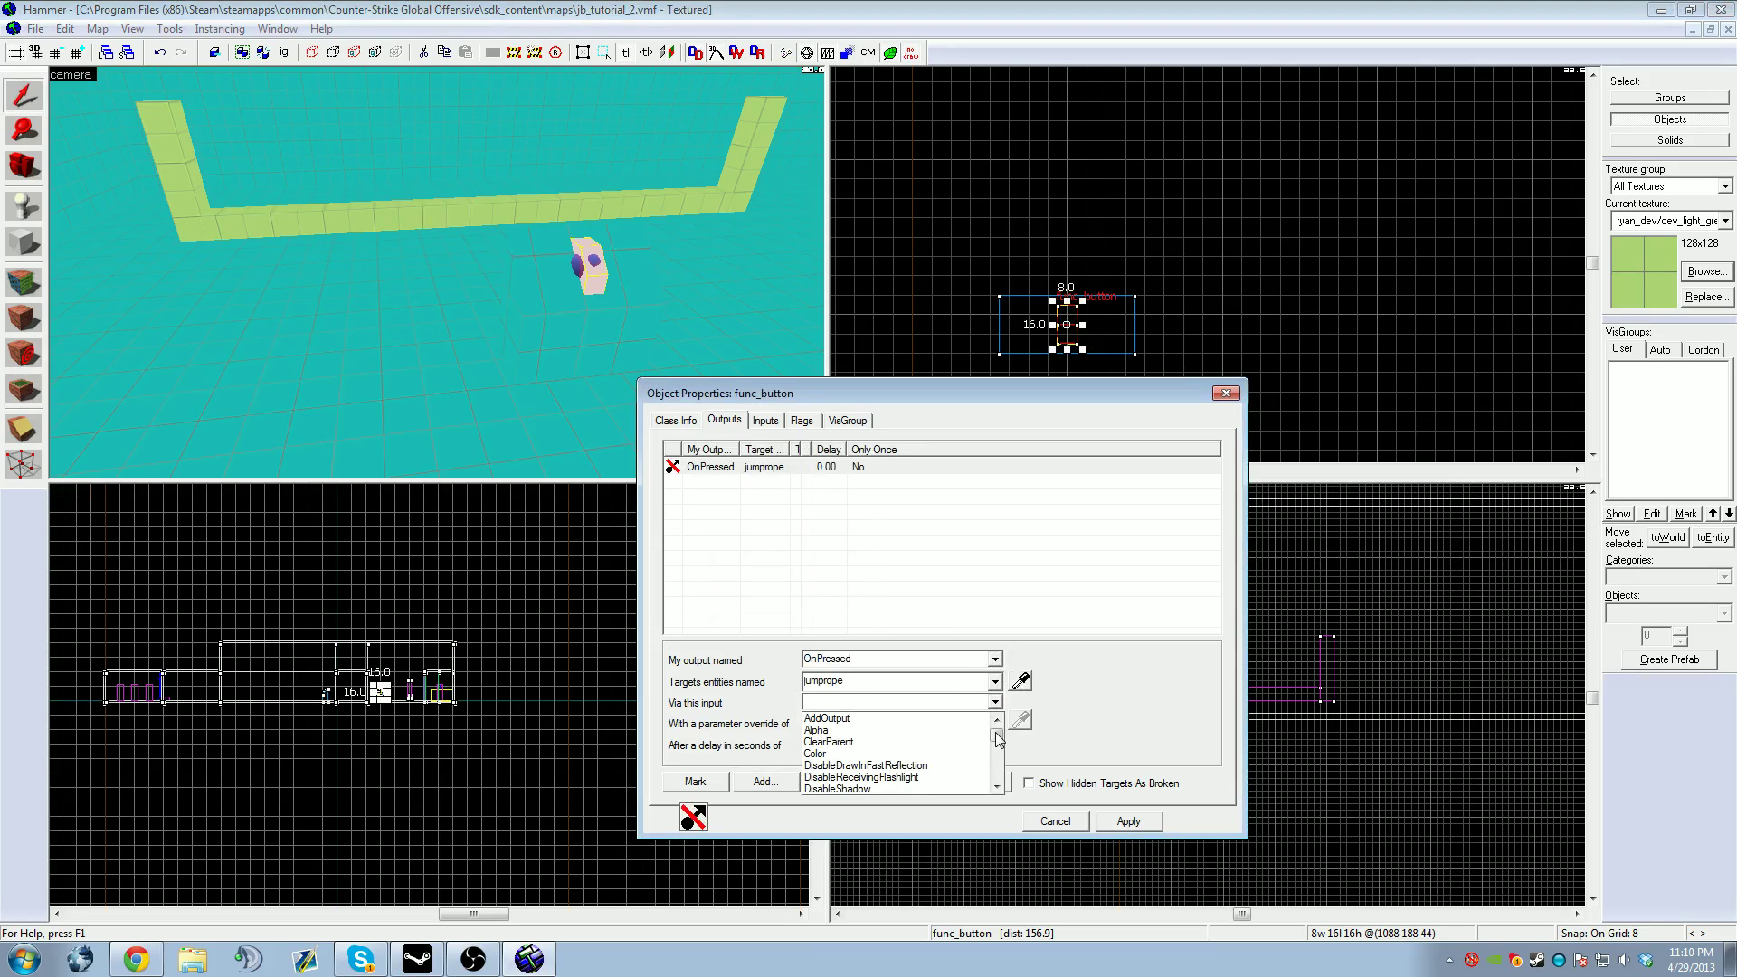
left_click_drag(997, 738, 997, 778)
left_click(873, 789)
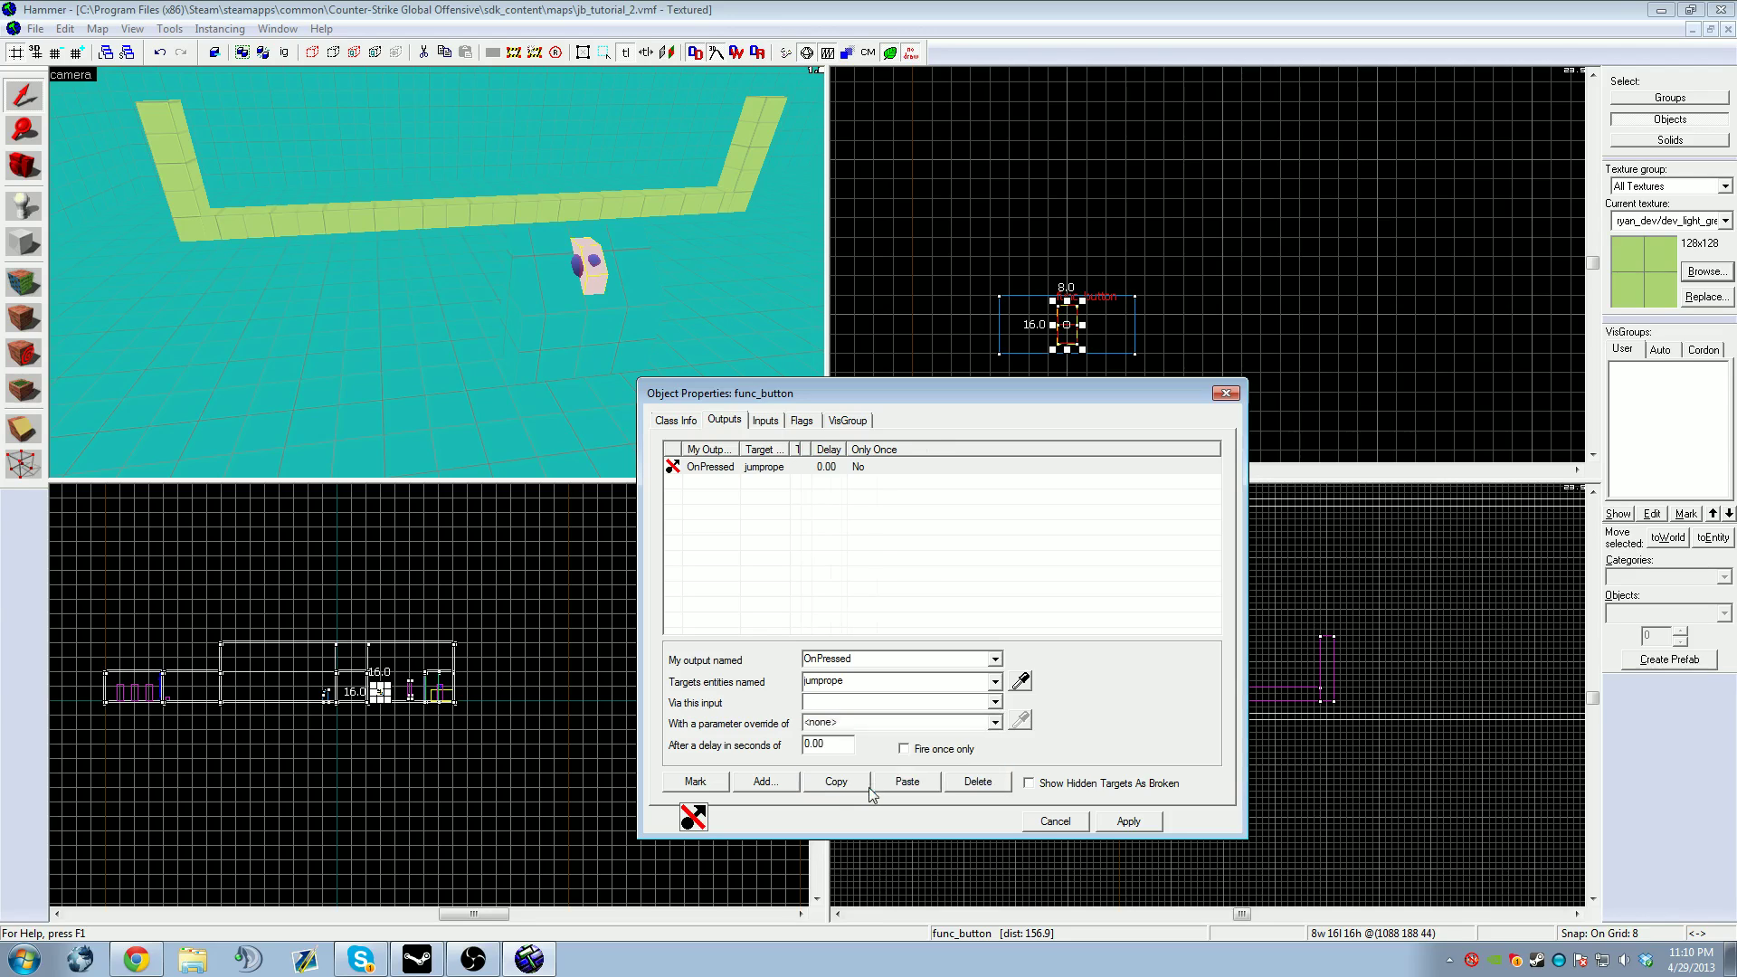
left_click(1127, 821)
left_click(1055, 820)
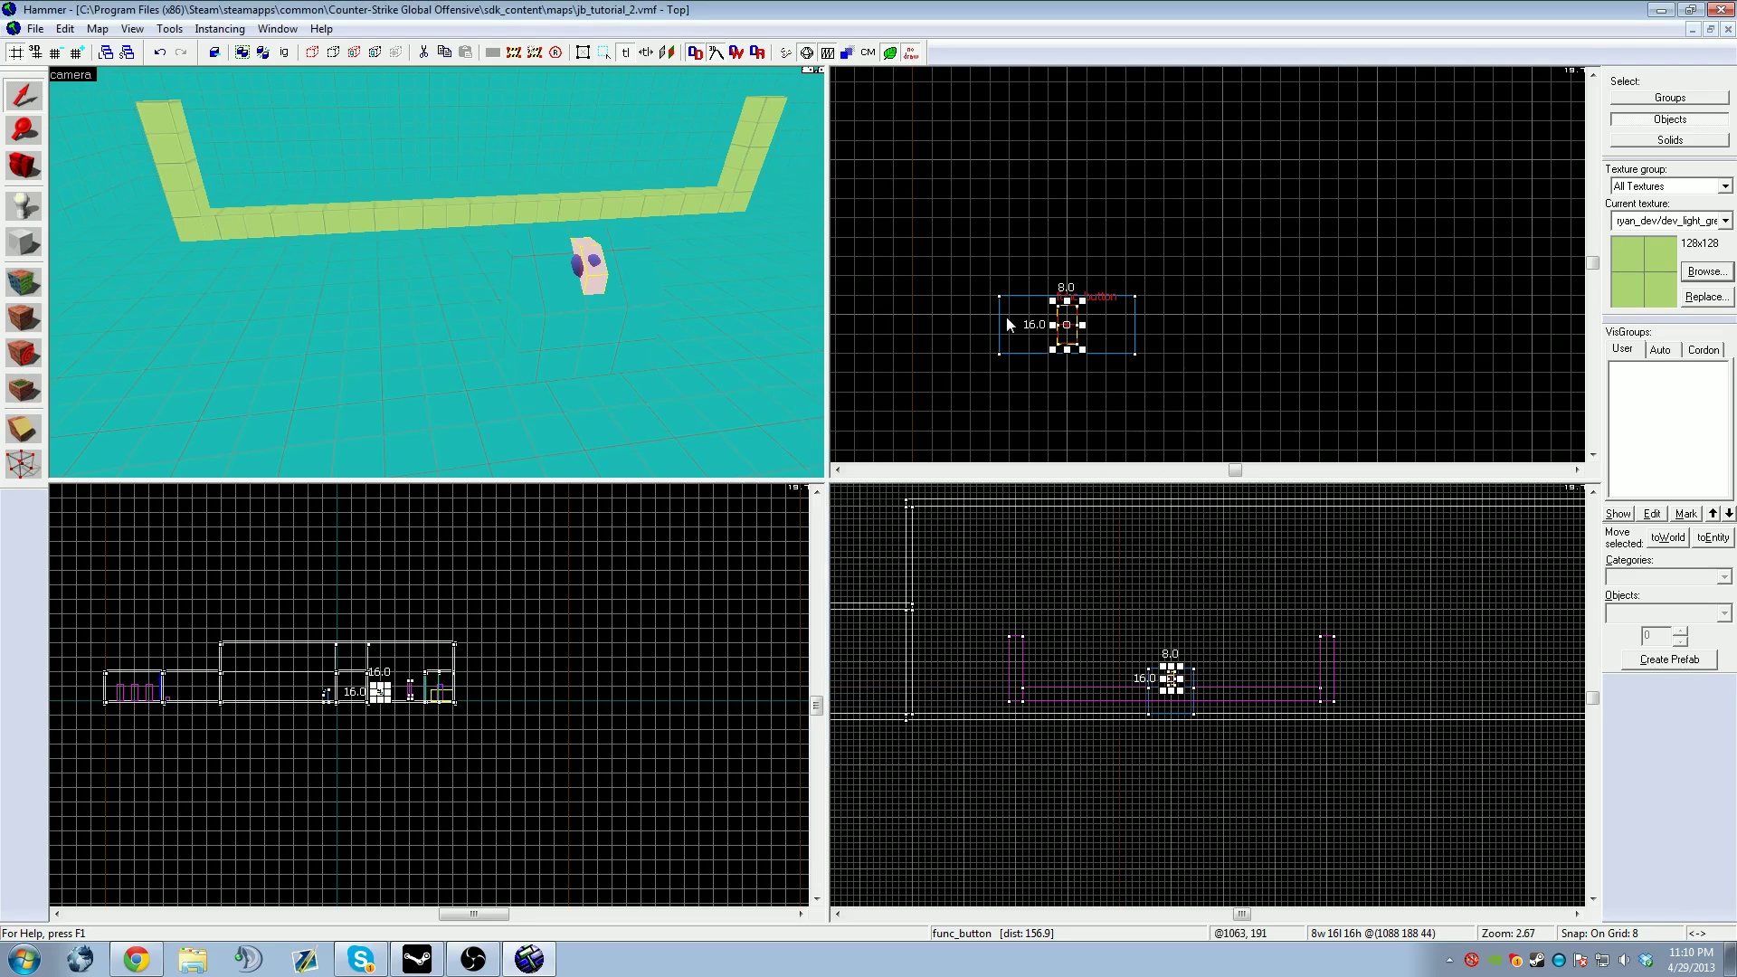
Step: Deselect the button and select the jumprope func_rotating entity in the 3D view
left_click(1024, 263)
key("z")
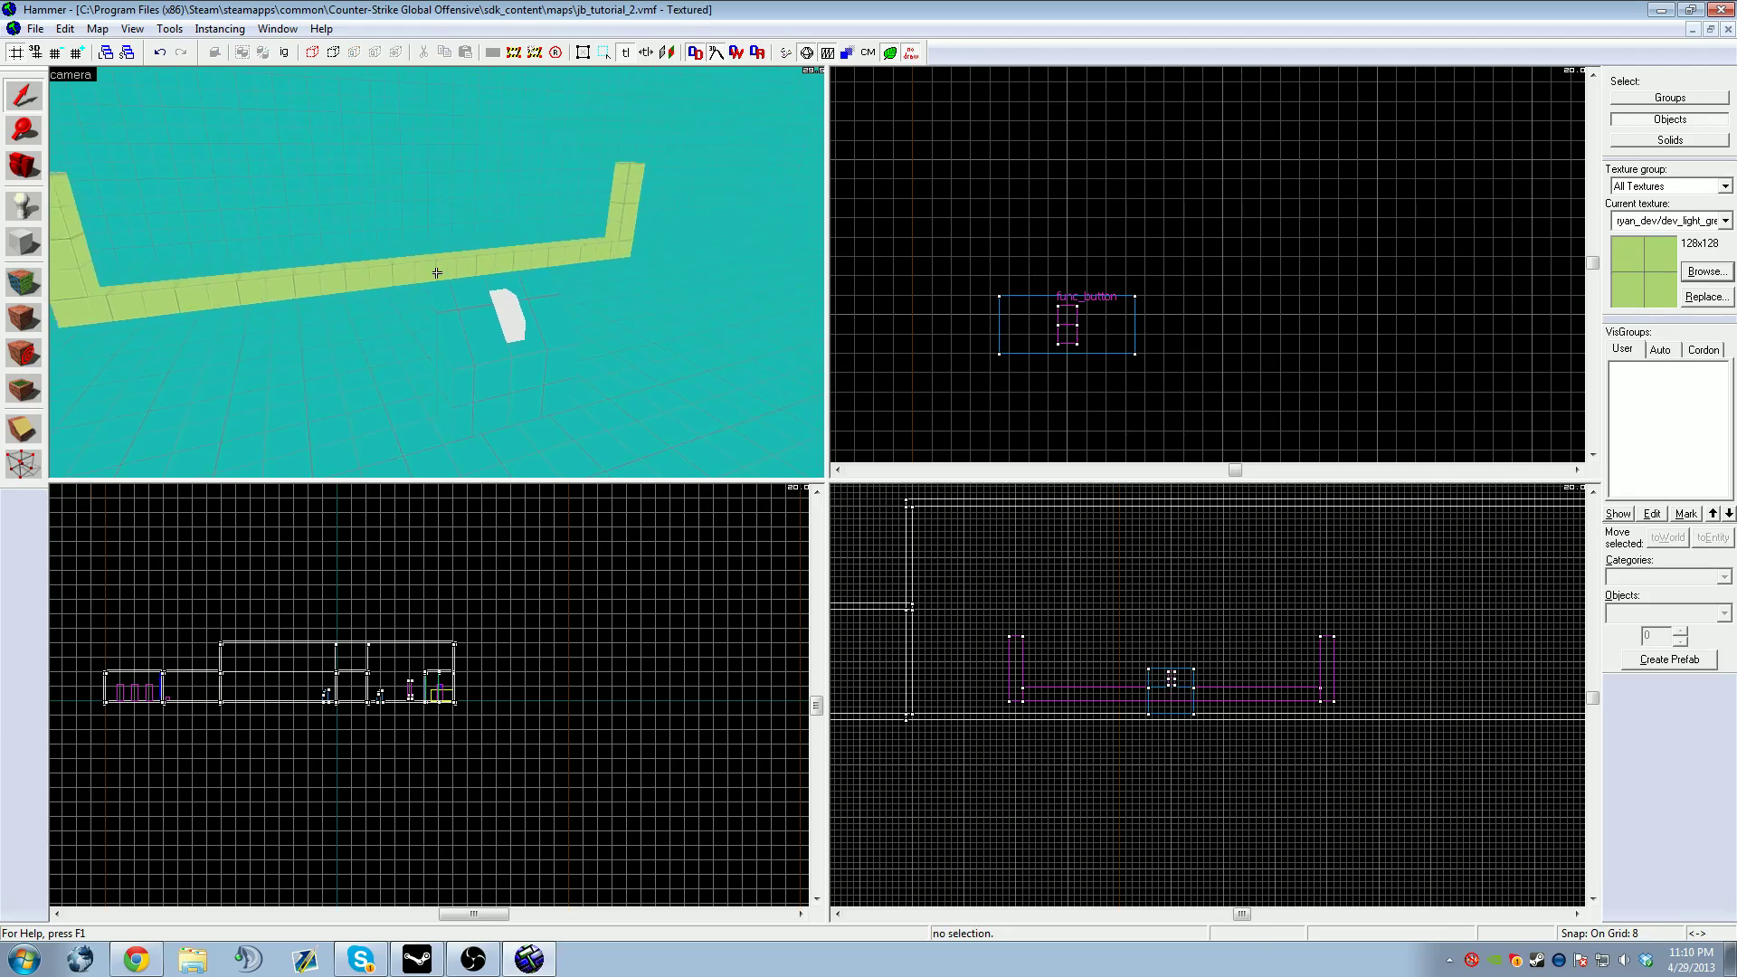
key("a")
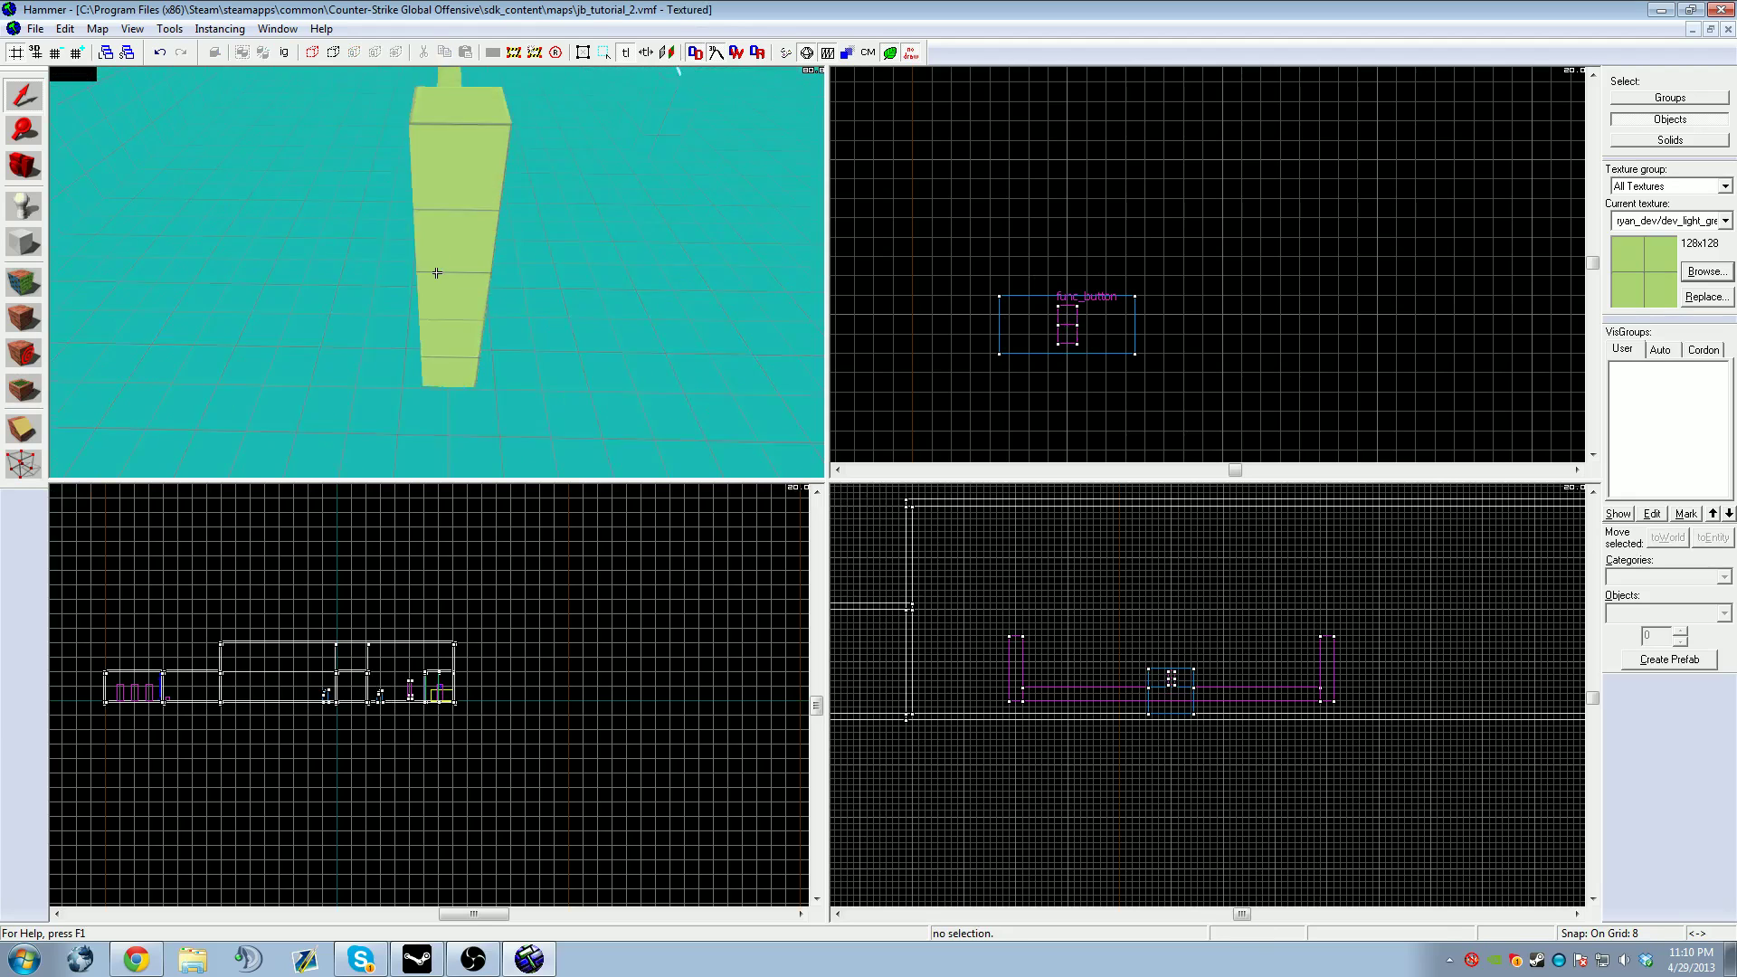
key("d")
key("w")
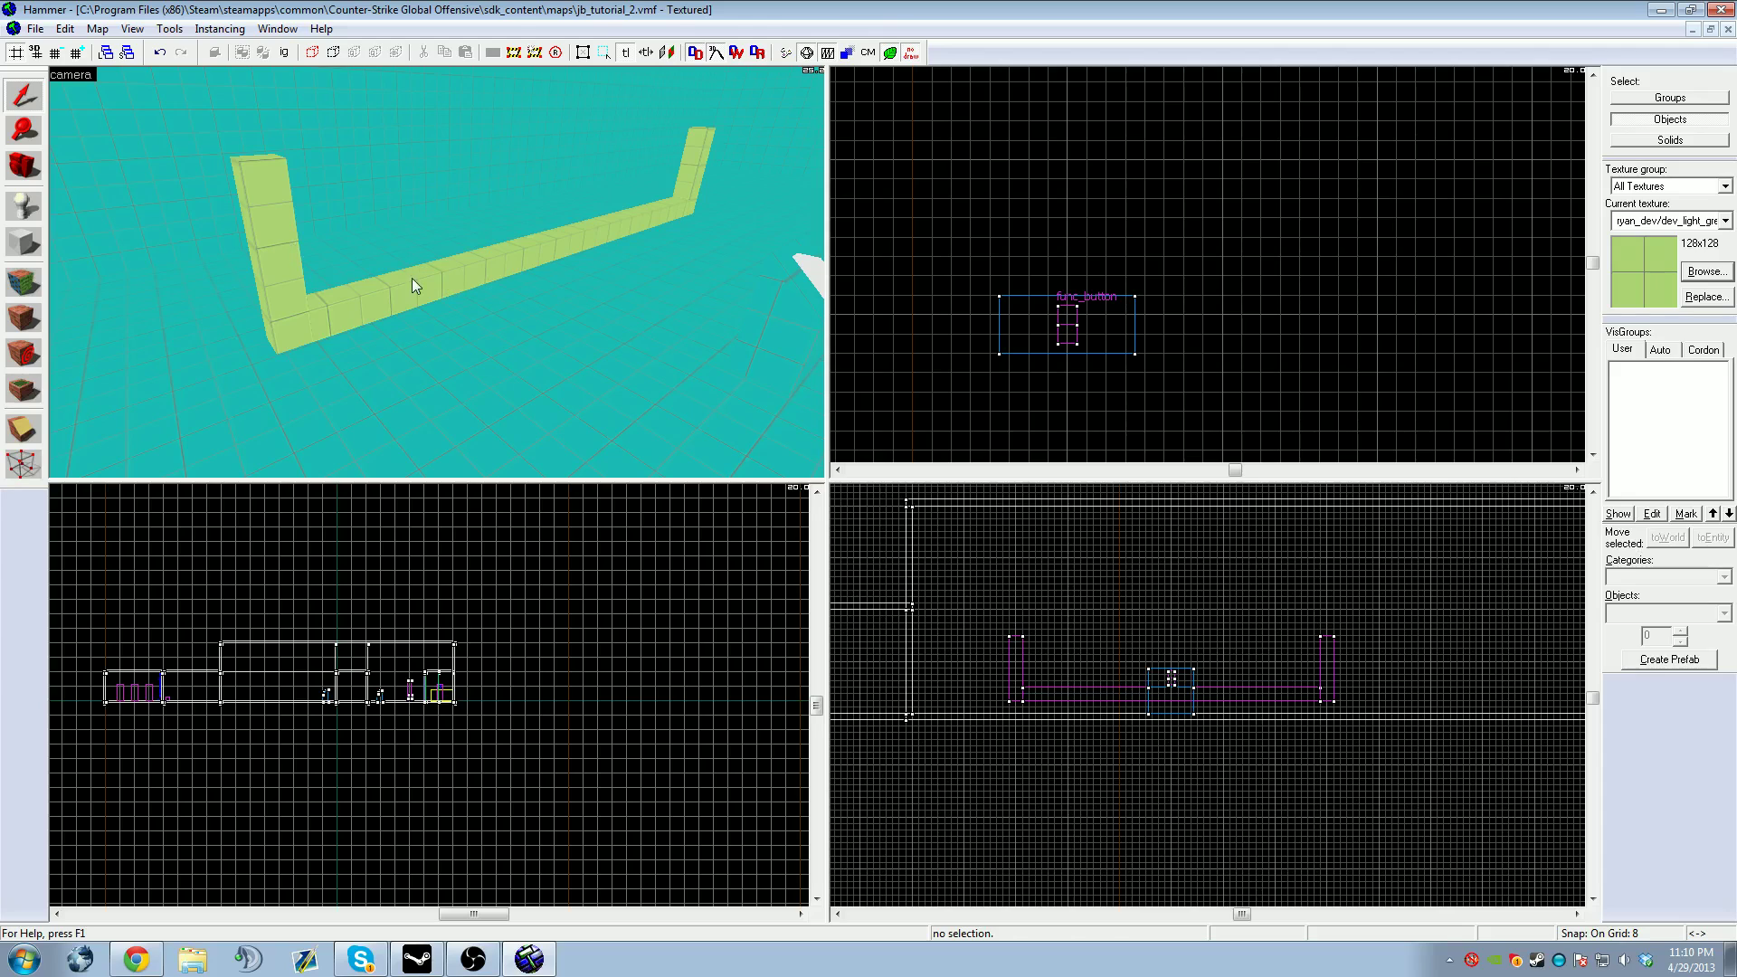
left_click(414, 282)
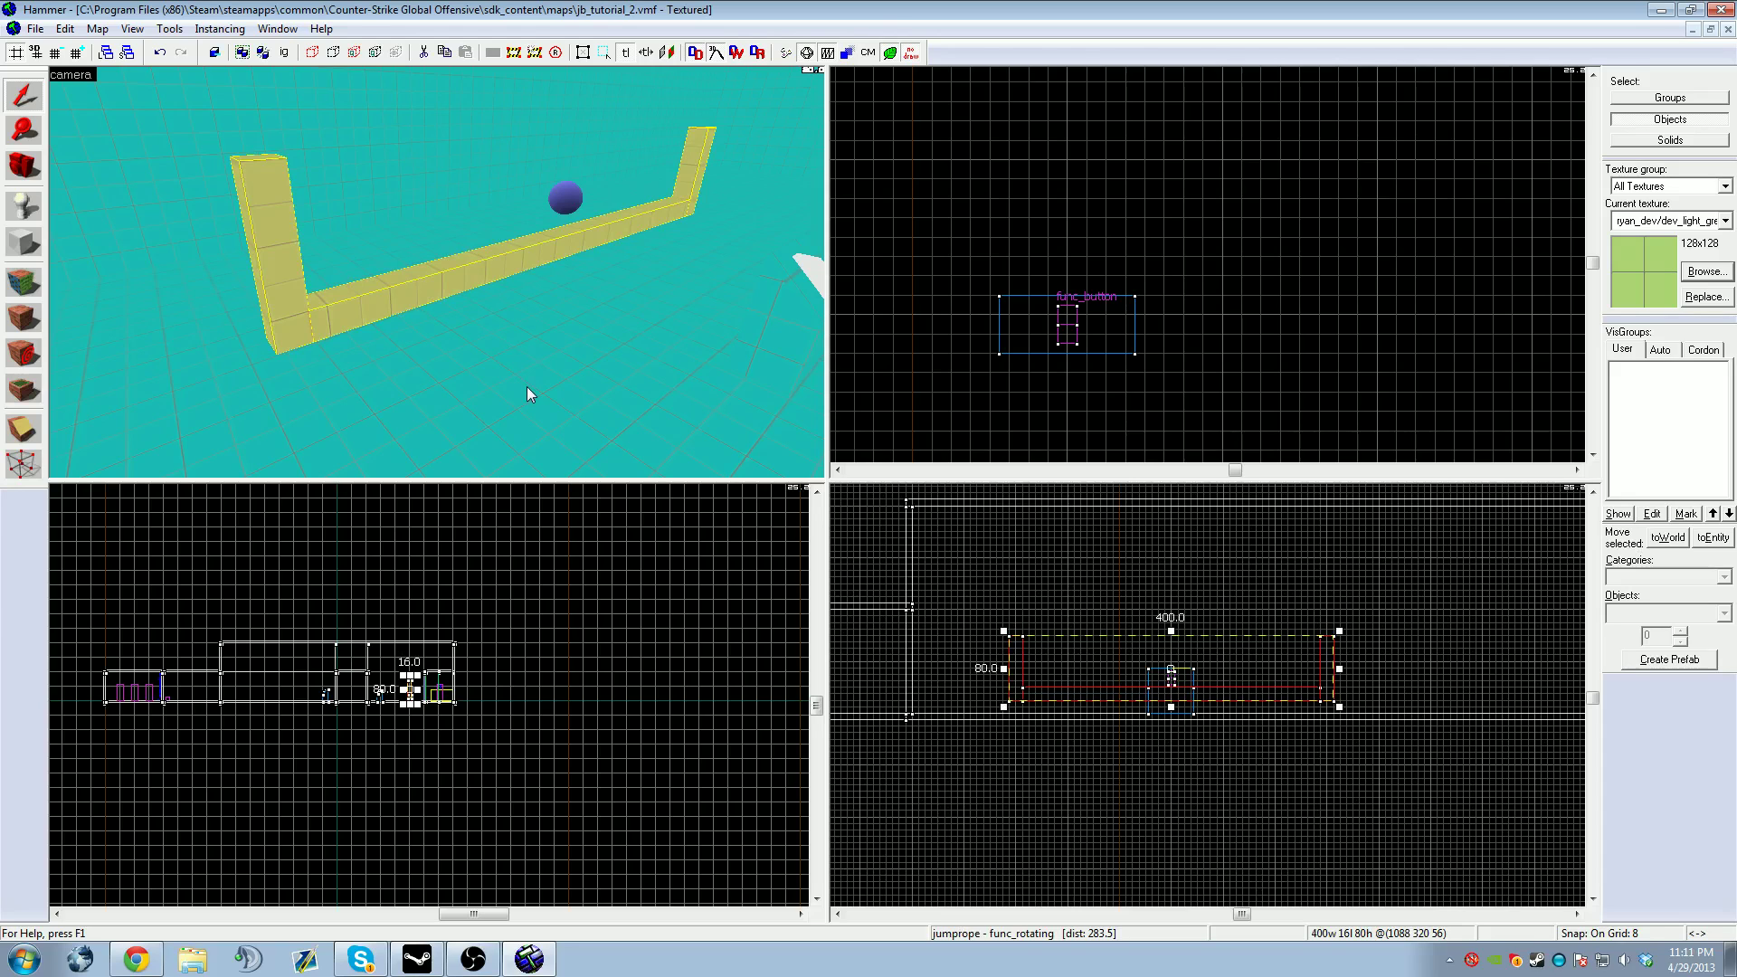
scroll(1054, 268, "down", 2)
scroll(1085, 316, "up", 2)
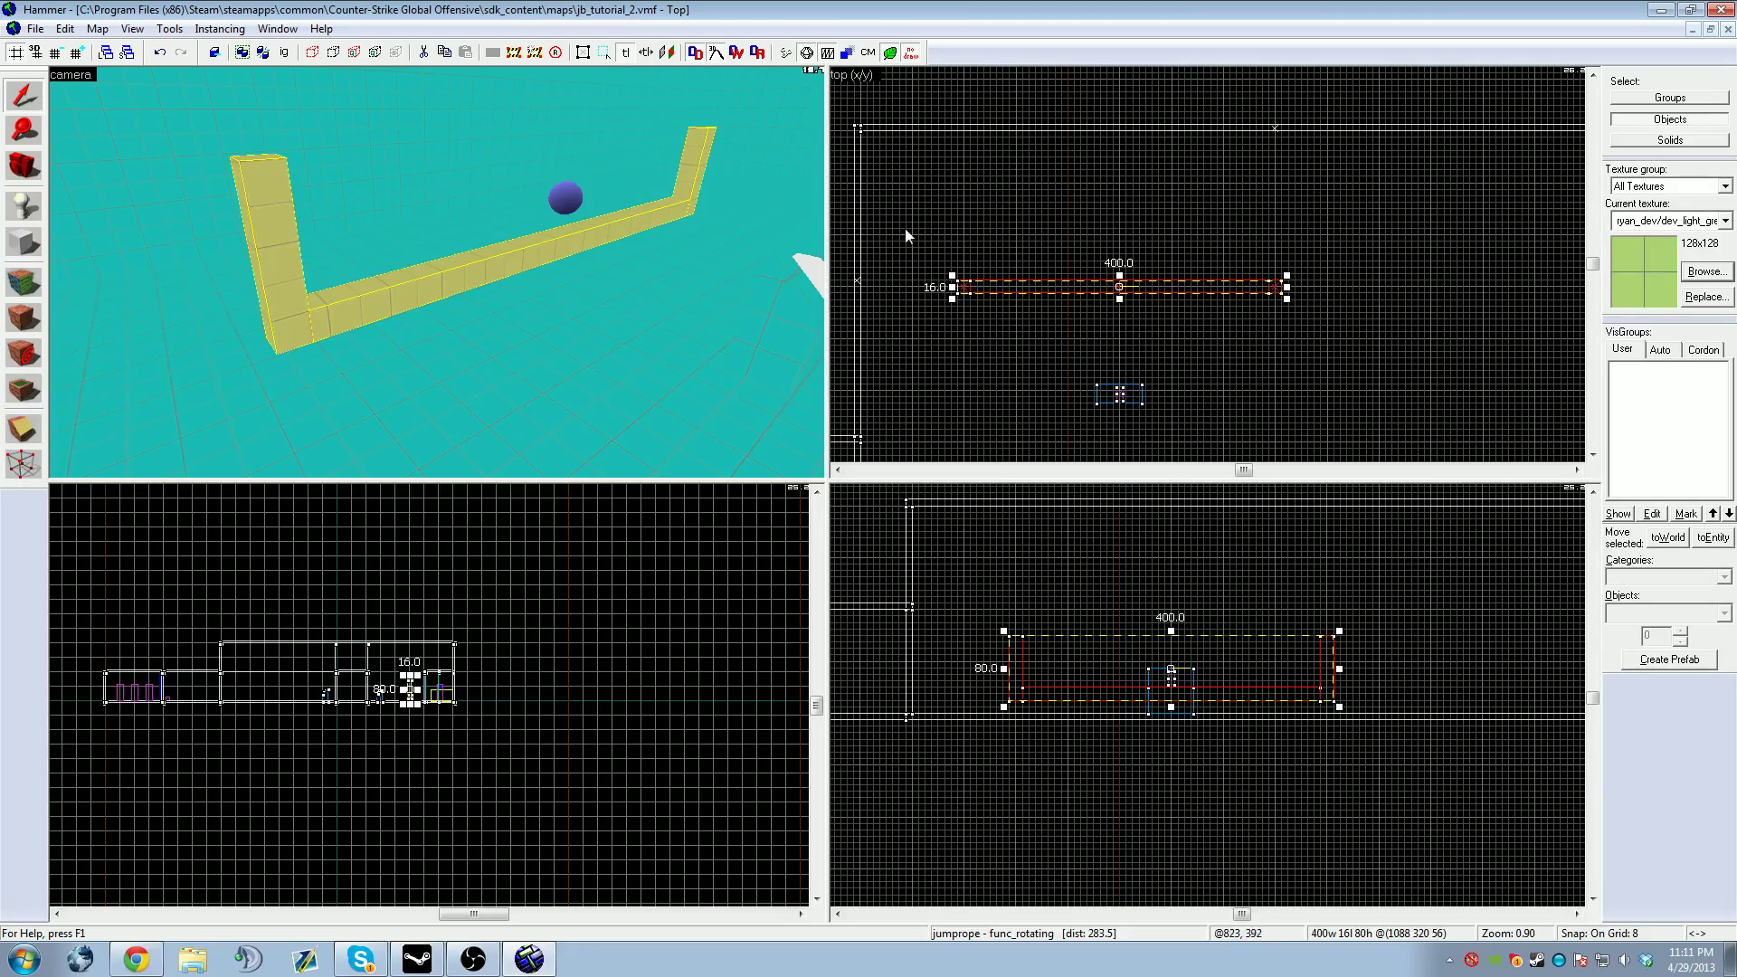
left_click(968, 287)
mouse_move(953, 276)
left_mouse_down()
mouse_move(1013, 384)
mouse_move(1040, 143)
mouse_move(914, 272)
mouse_move(940, 277)
left_mouse_up()
left_click(1010, 287)
Step: Move the jump rope's rotation origin straight up to 1088, 320, 88, near the height of its end posts
scroll(1163, 669, "up", 6)
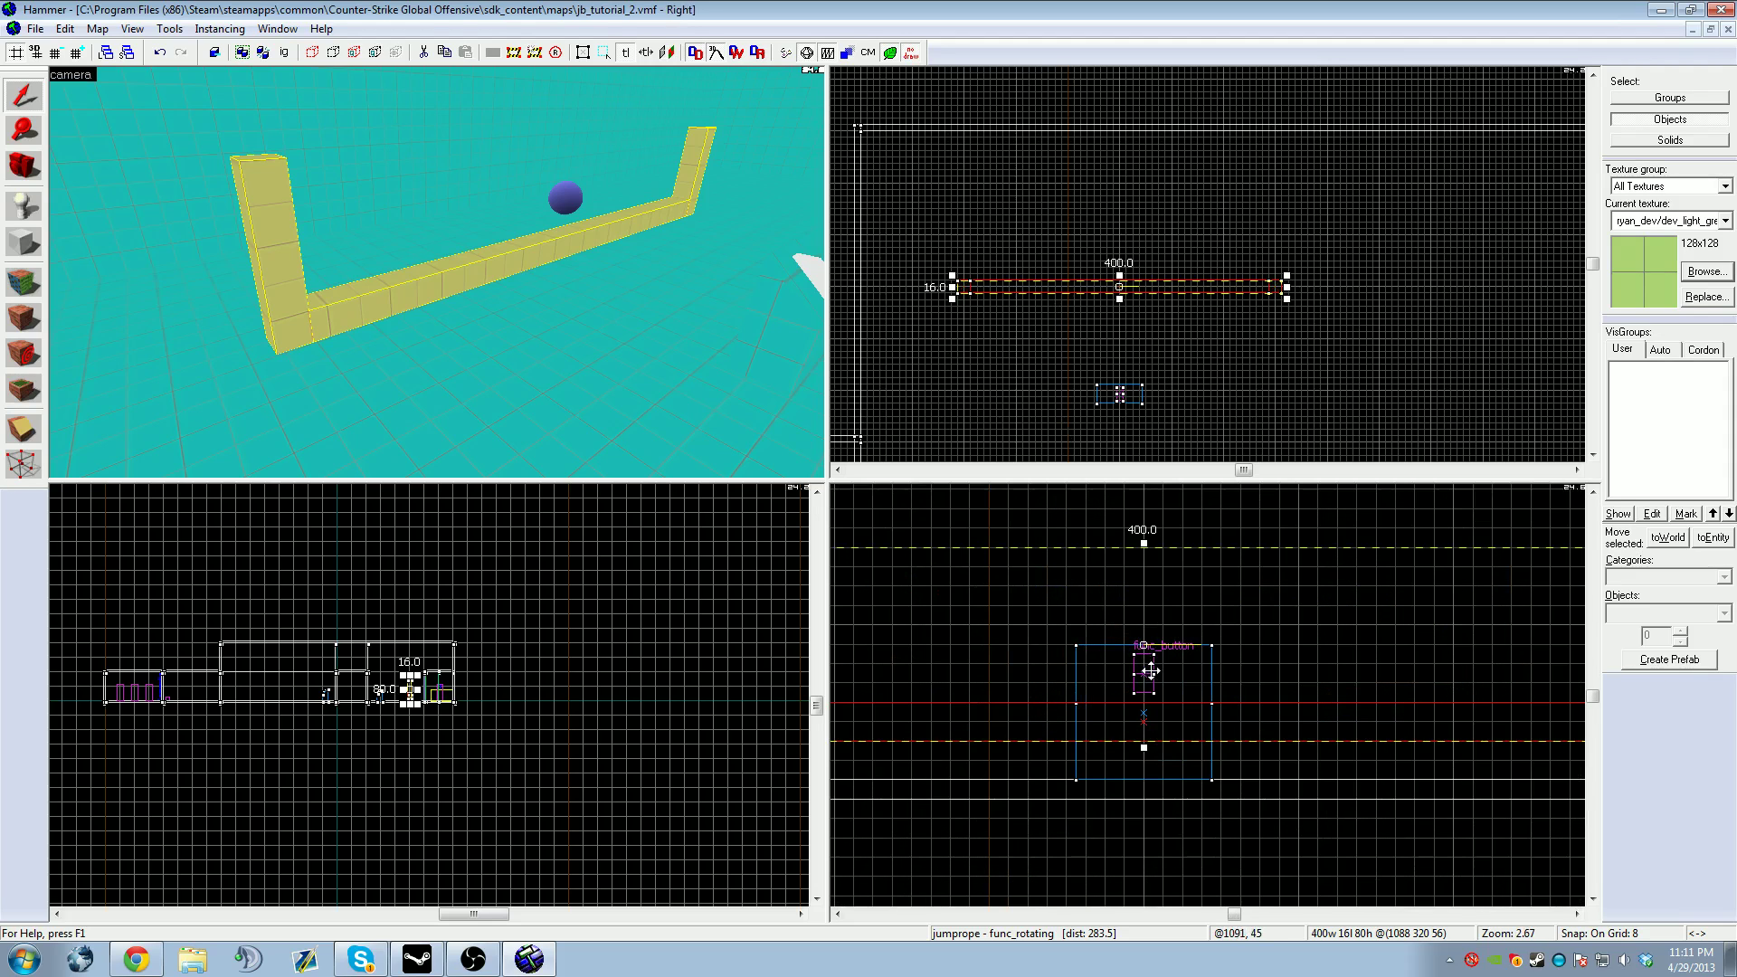
scroll(1176, 673, "down", 2)
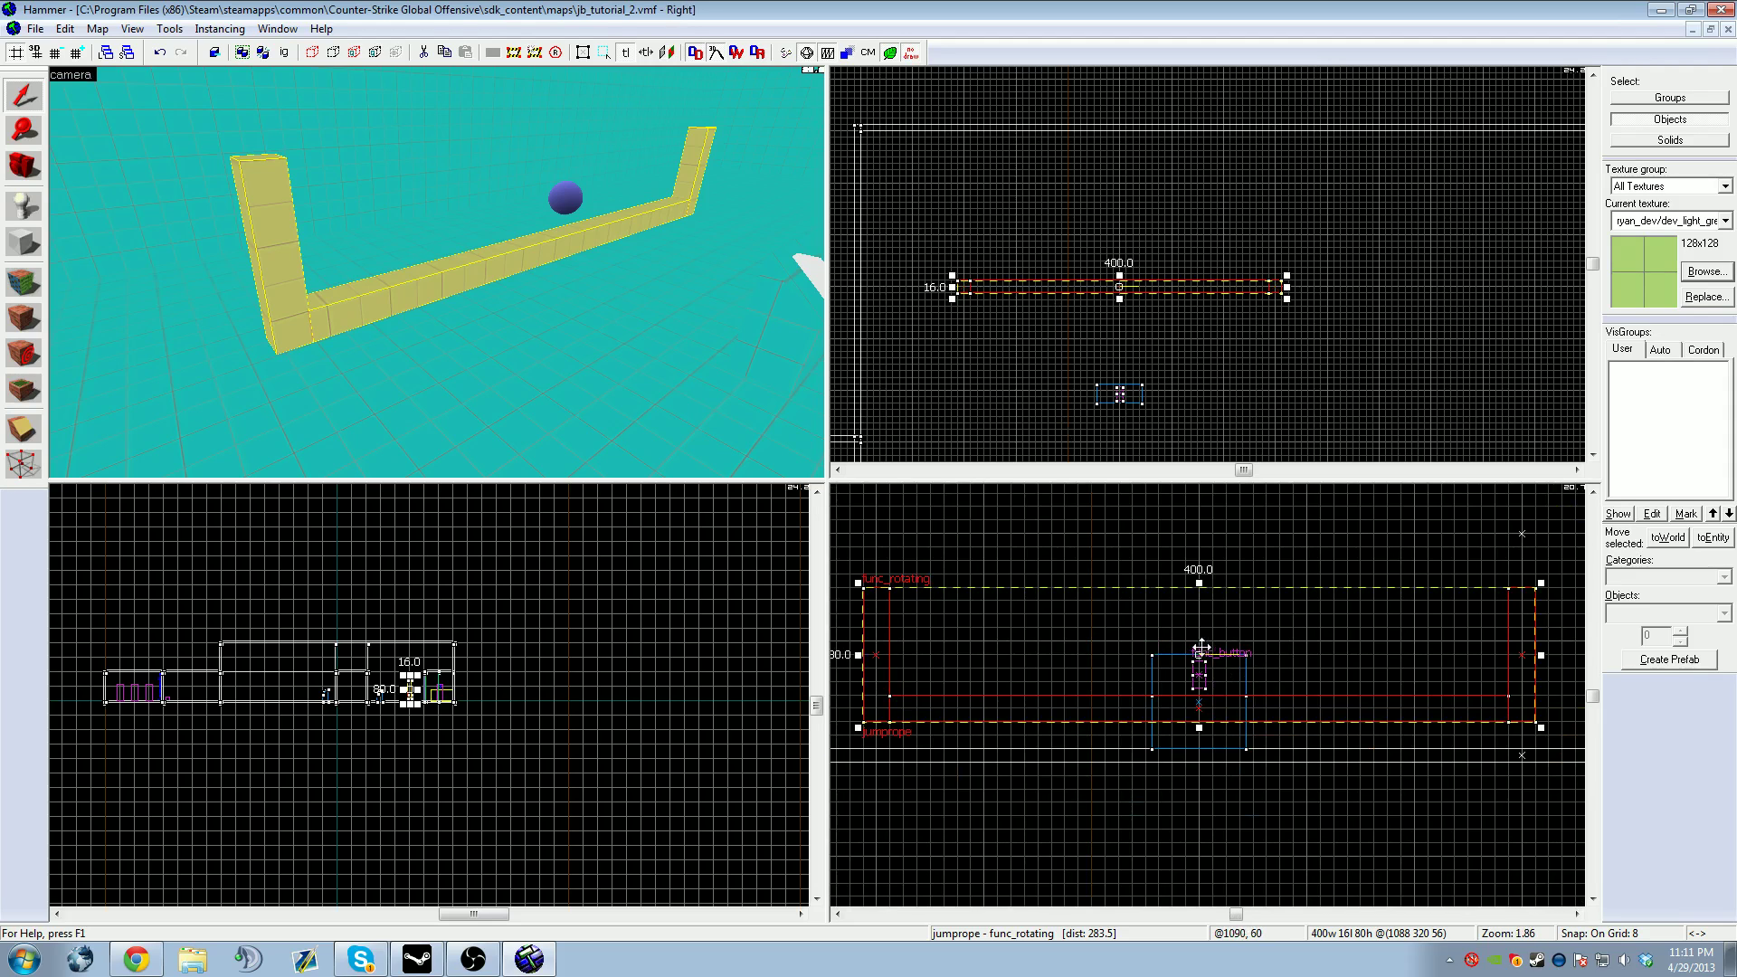
scroll(1203, 655, "up", 4)
scroll(1197, 653, "up", 10)
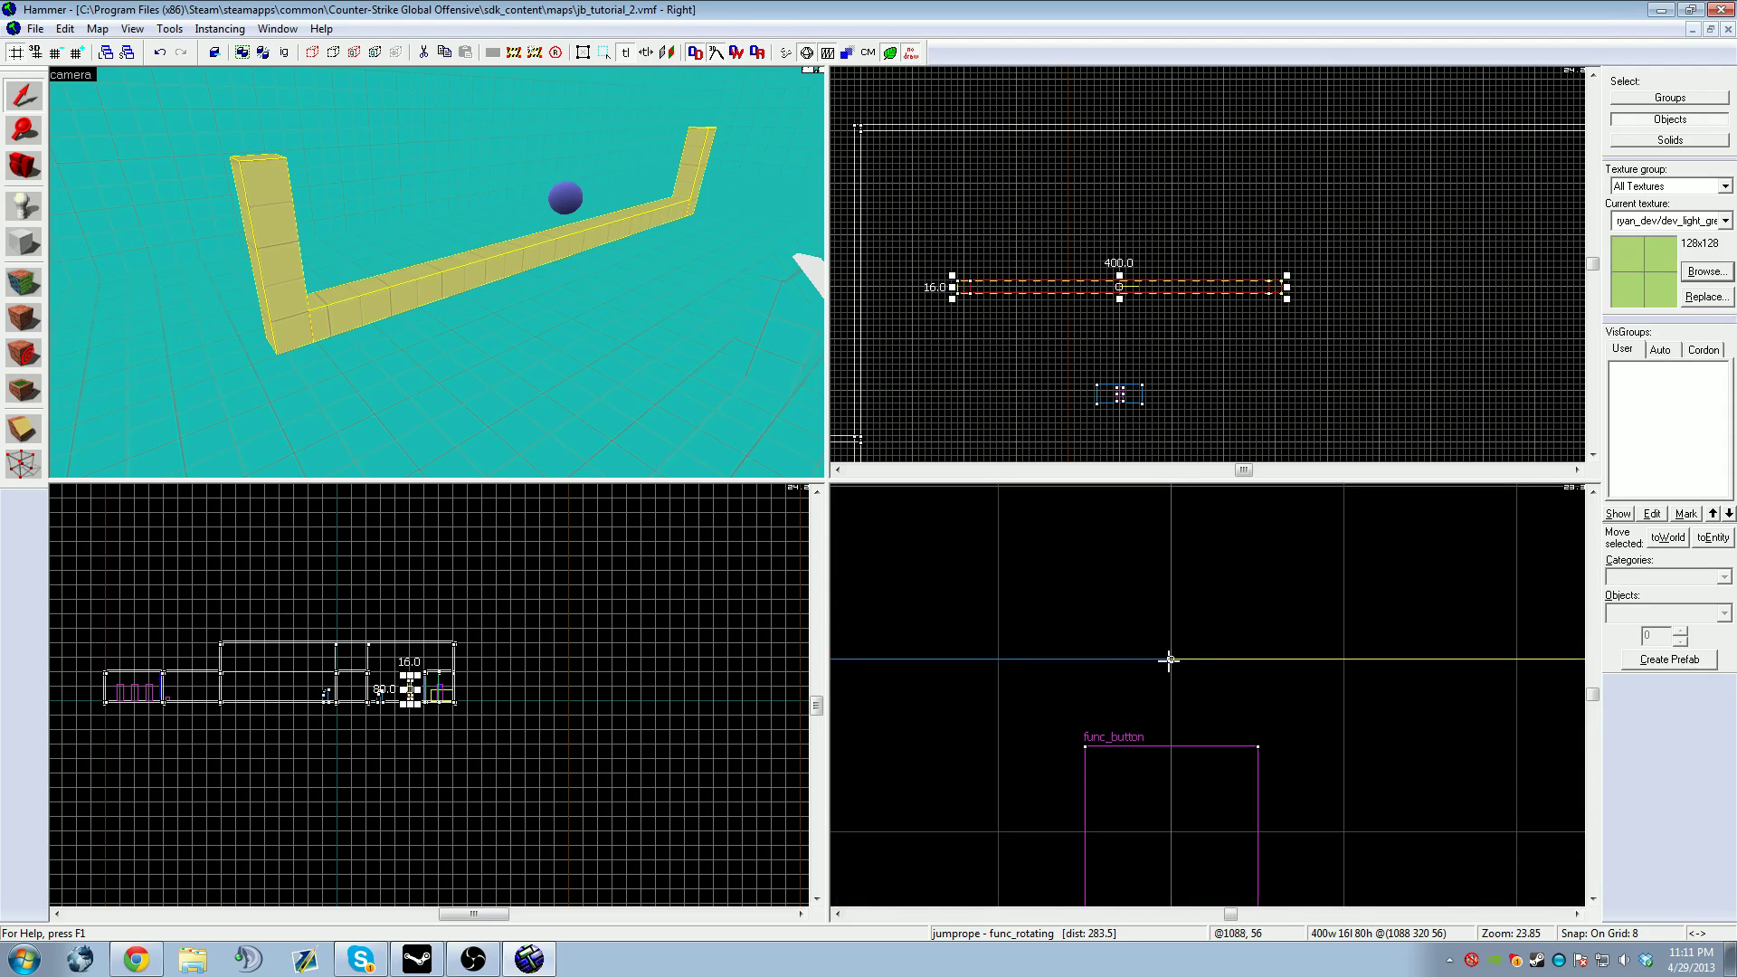
scroll(1173, 663, "down", 15)
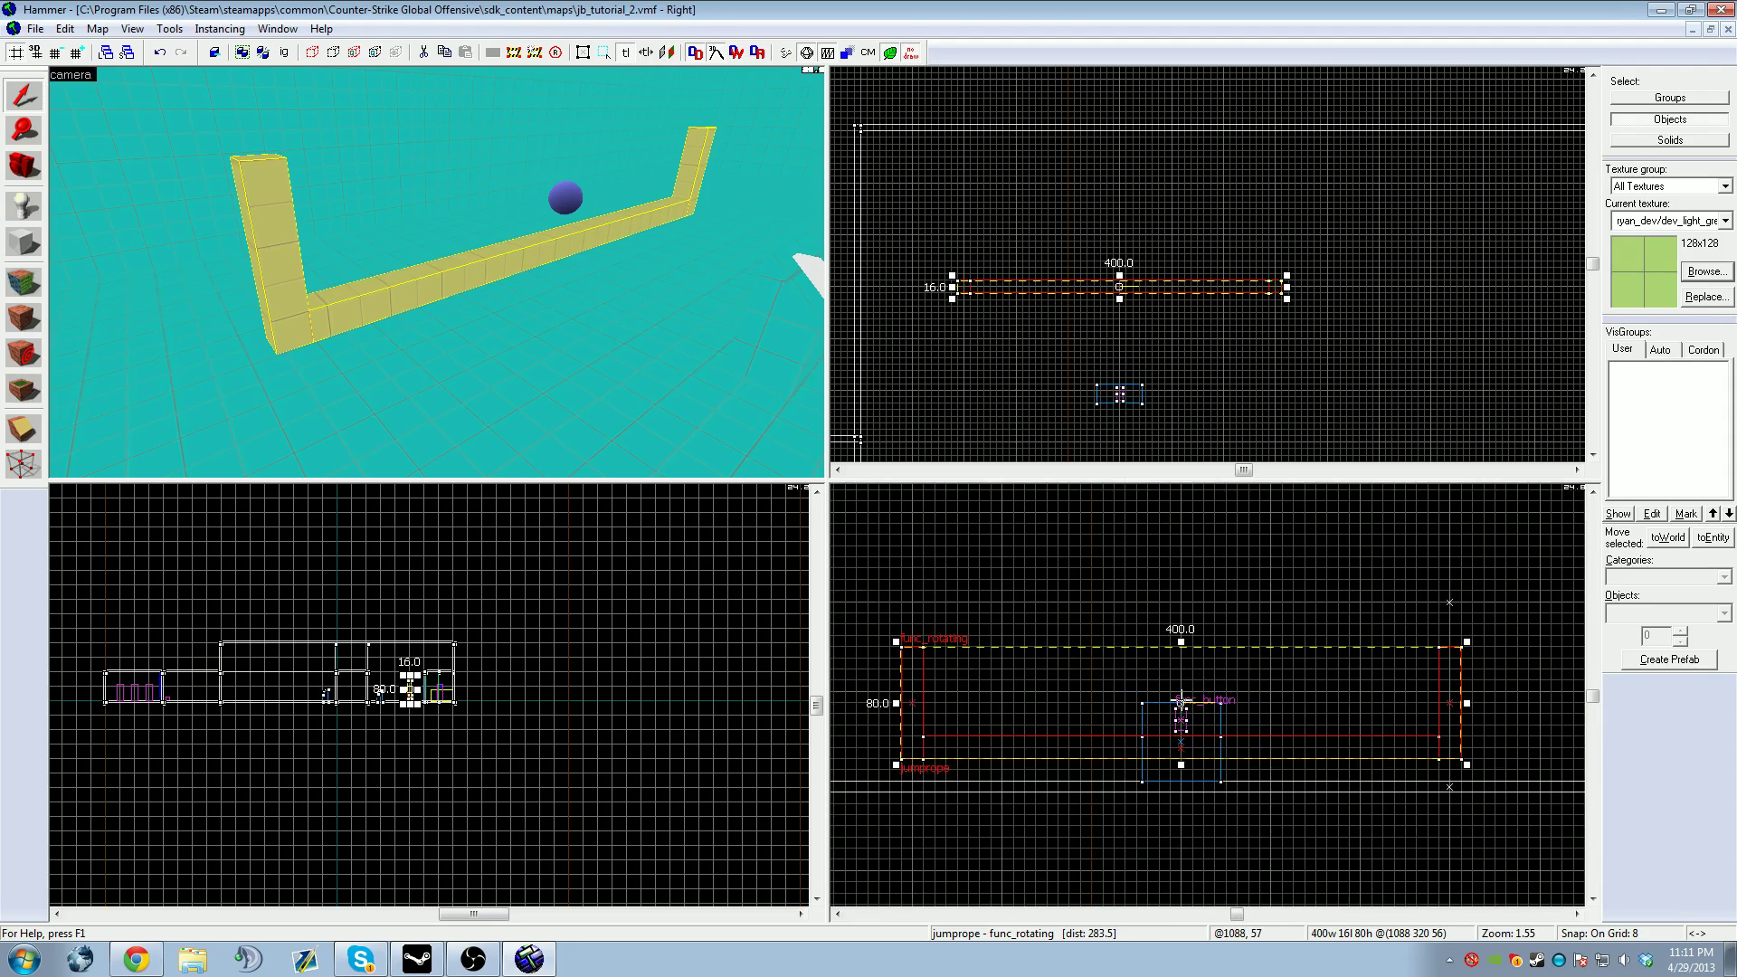
left_click(1178, 653)
left_click(1184, 645)
left_click(1181, 655)
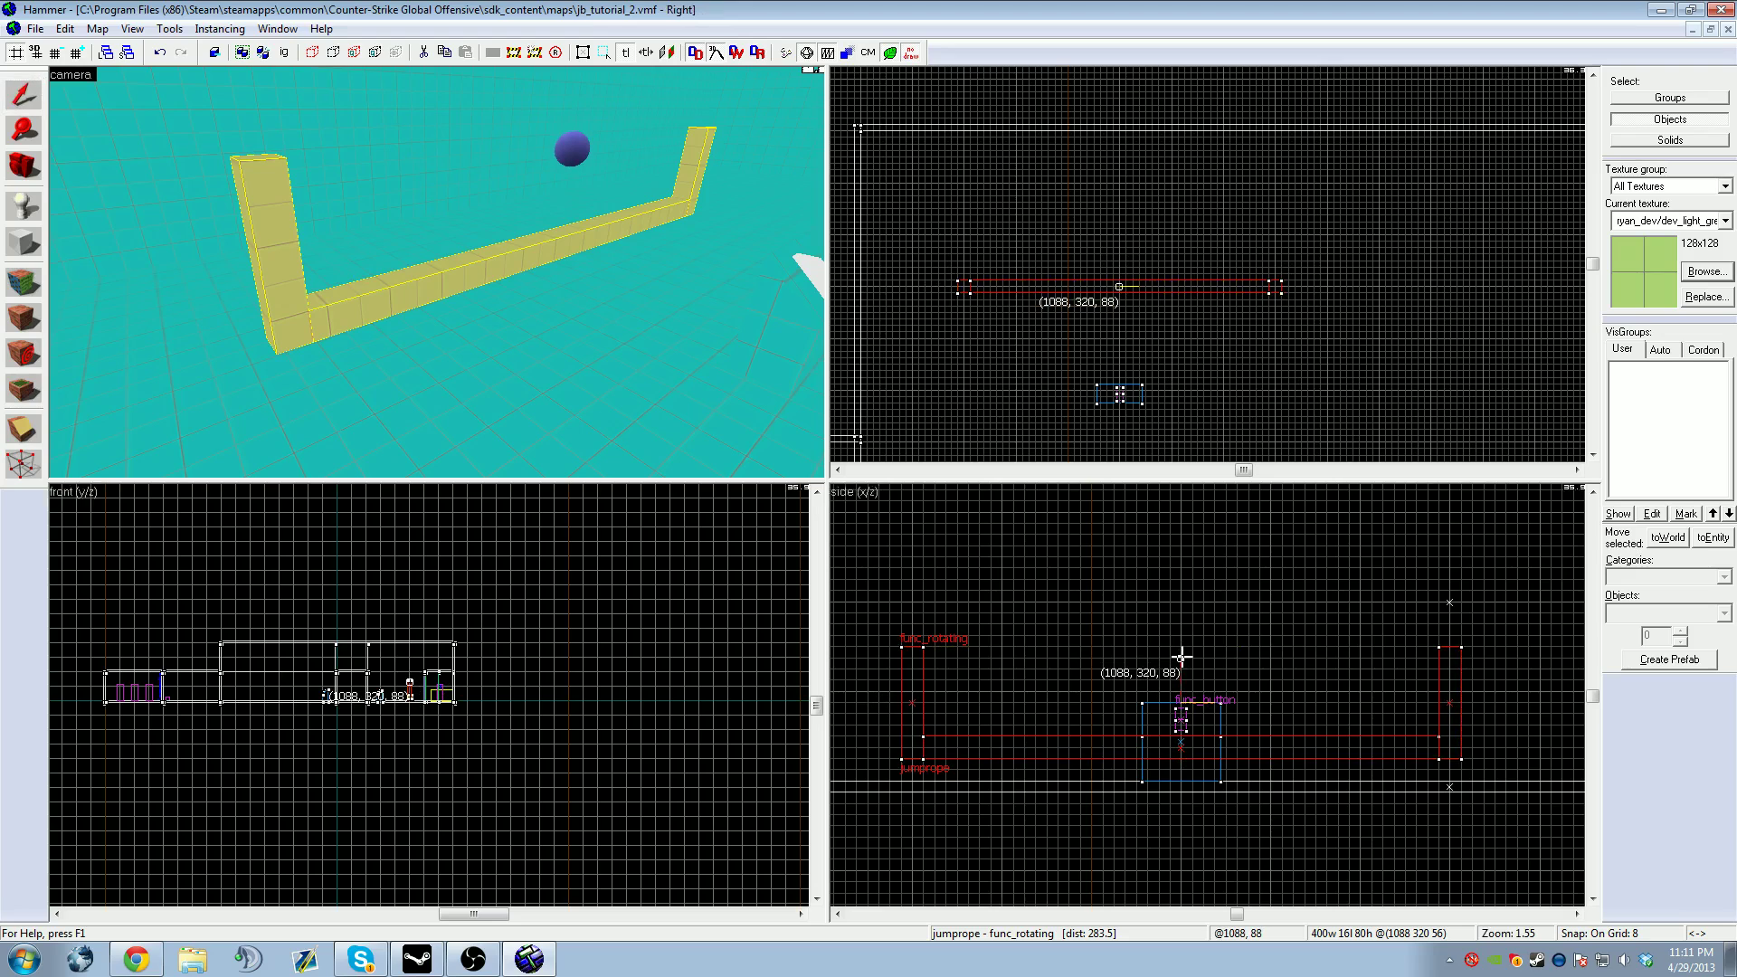
left_click(1182, 655)
Step: Try rotating and shifting the jump rope in the front view, and undo both changes
scroll(1182, 655, "up", 4)
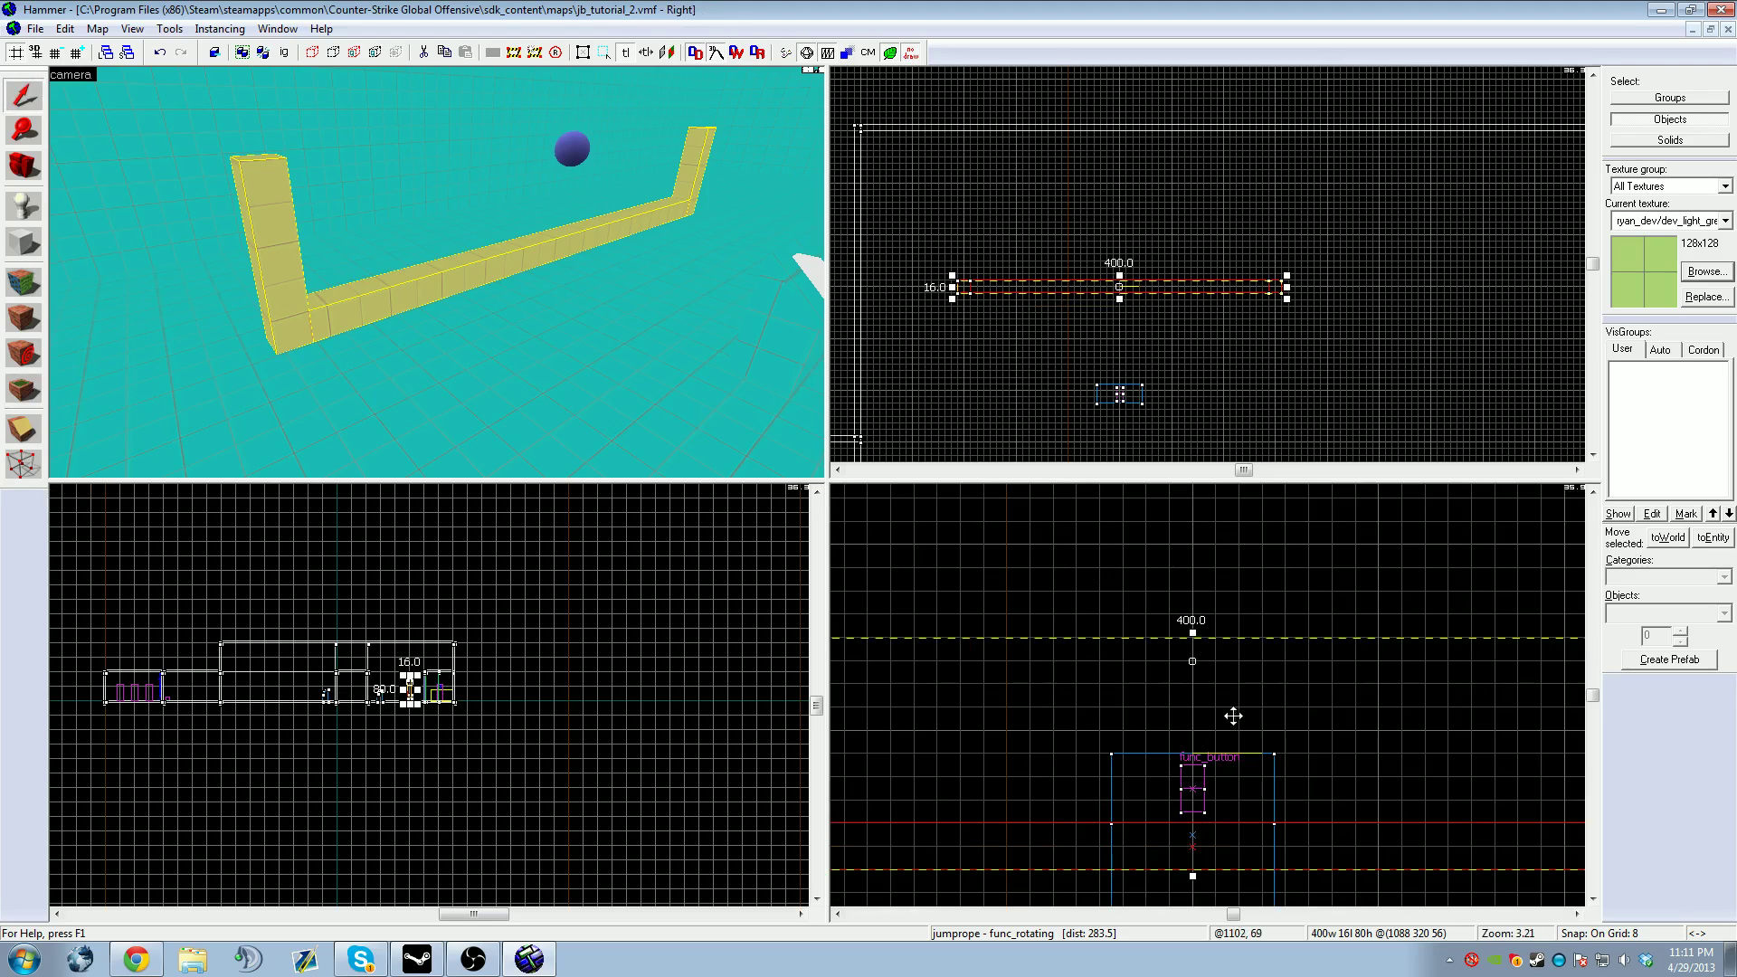
scroll(1233, 716, "down", 5)
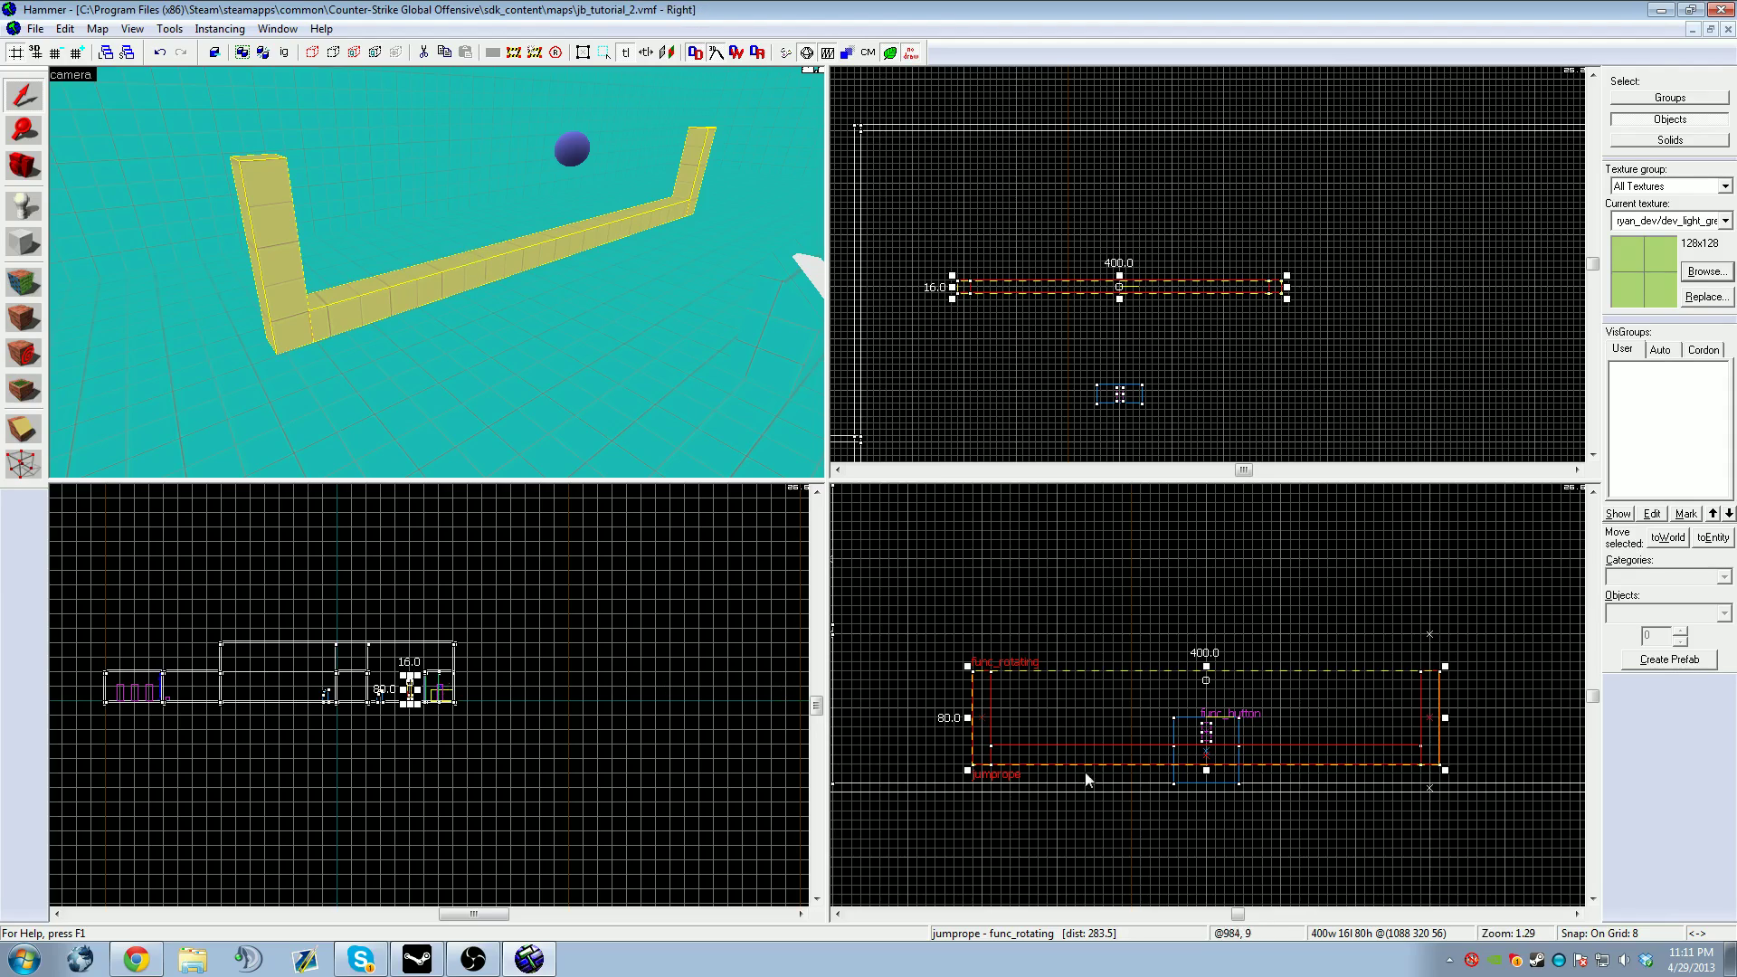
scroll(527, 746, "up", 6)
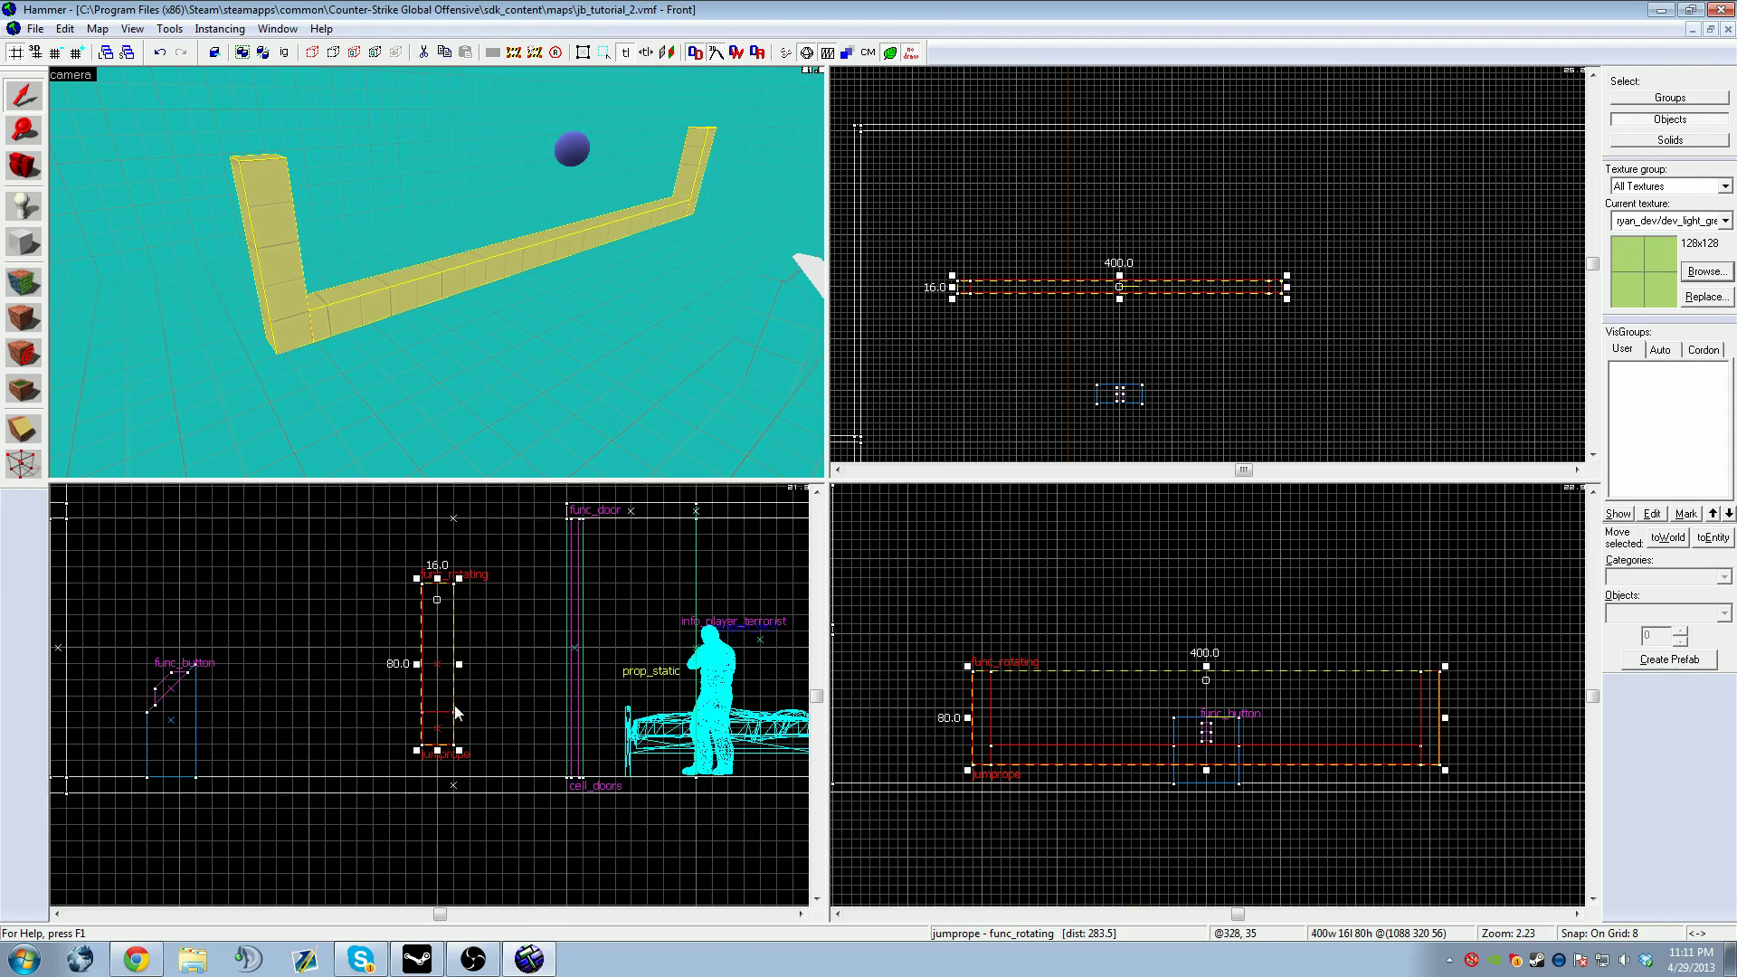
scroll(456, 718, "up", 4)
left_click(415, 817)
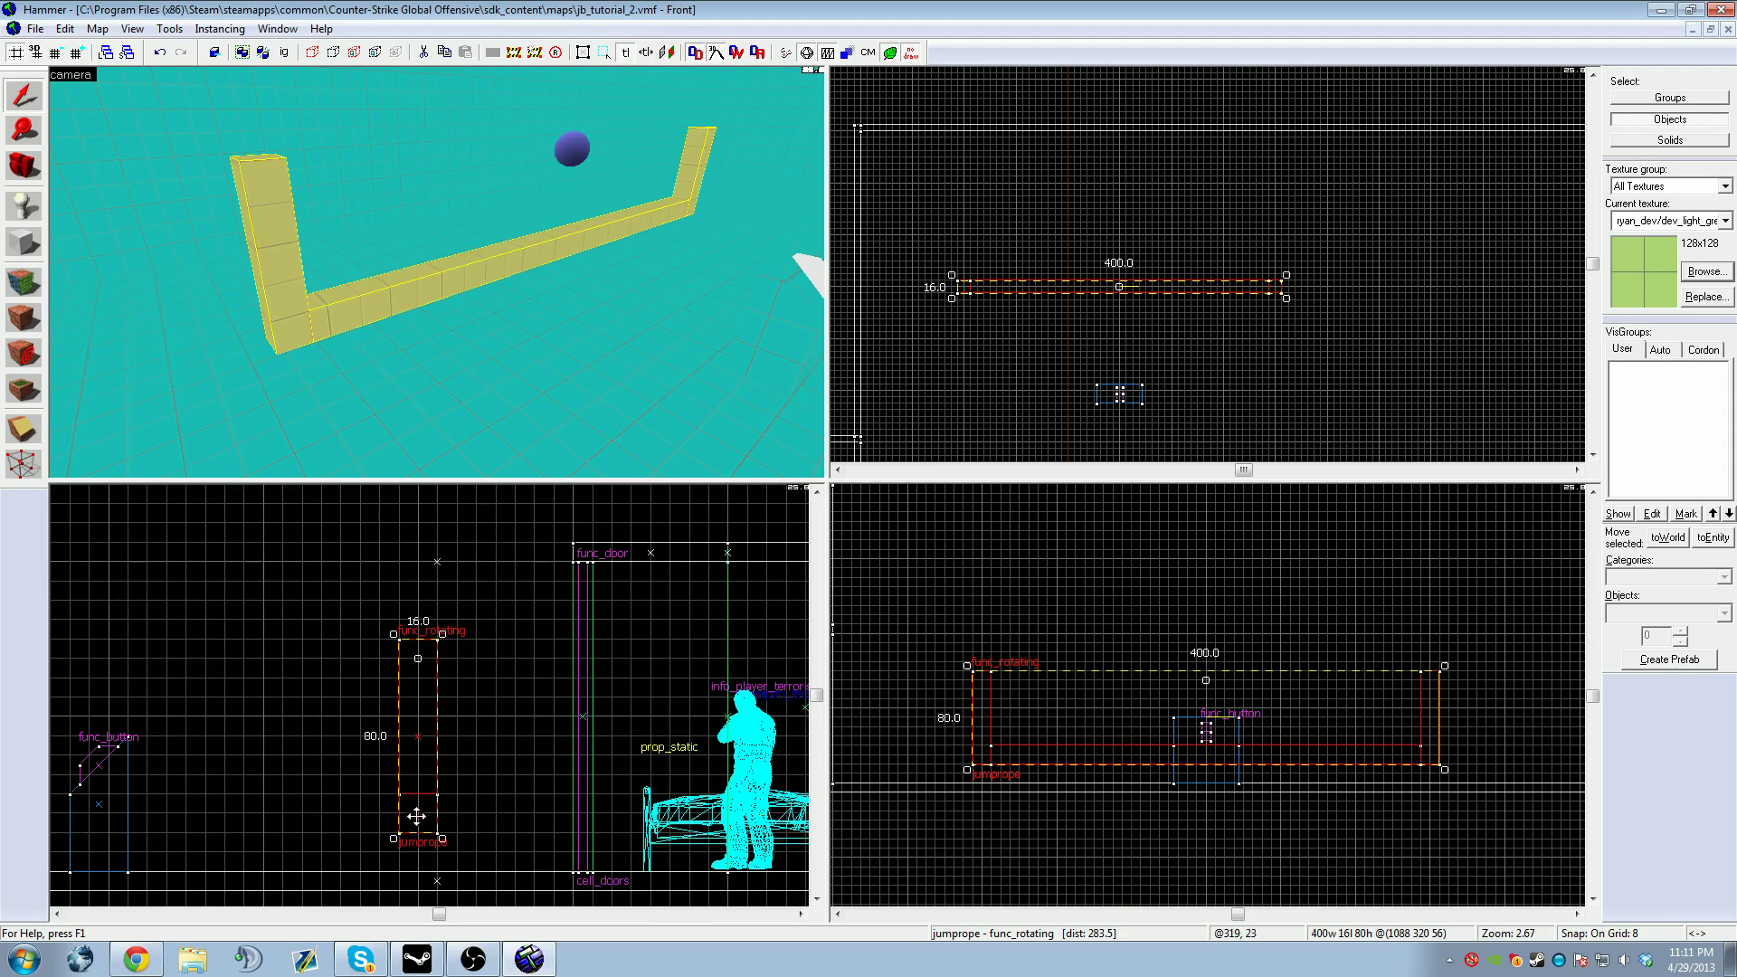
mouse_move(392, 829)
left_mouse_down()
mouse_move(341, 796)
mouse_move(291, 702)
mouse_move(283, 714)
mouse_move(458, 624)
mouse_move(357, 795)
mouse_move(400, 828)
left_mouse_up()
scroll(418, 657, "up", 4)
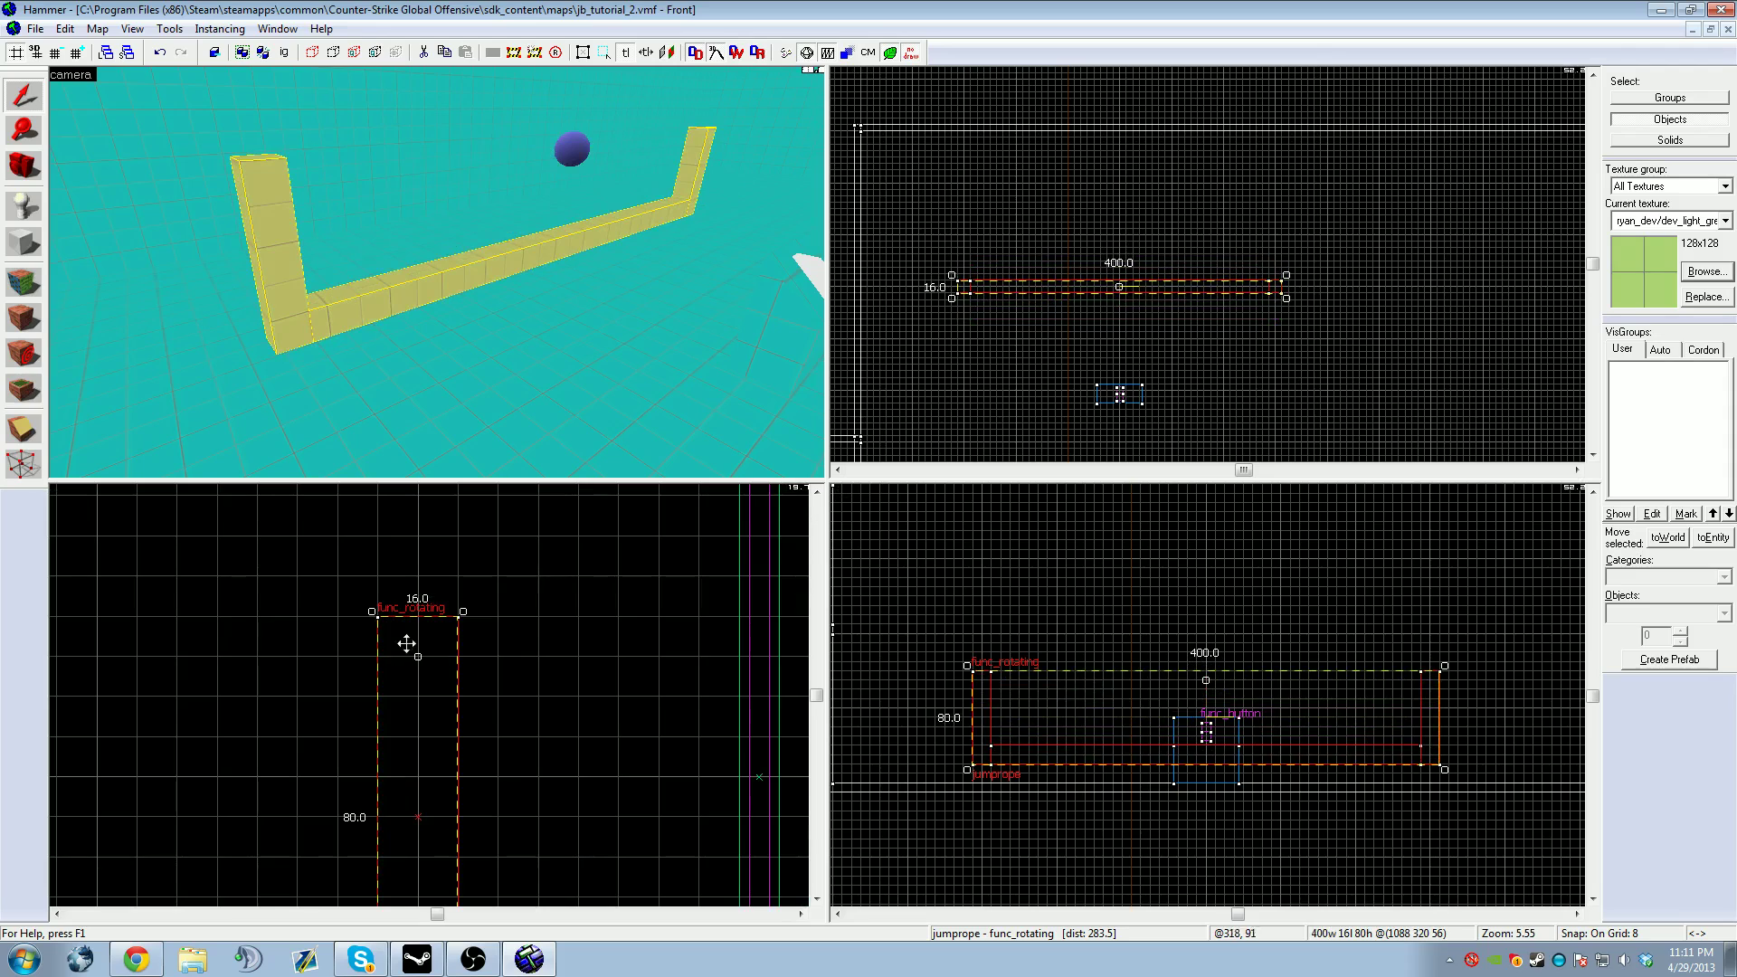
scroll(418, 648, "down", 3)
mouse_move(452, 870)
left_mouse_down()
mouse_move(383, 725)
mouse_move(462, 681)
mouse_move(417, 745)
left_mouse_up()
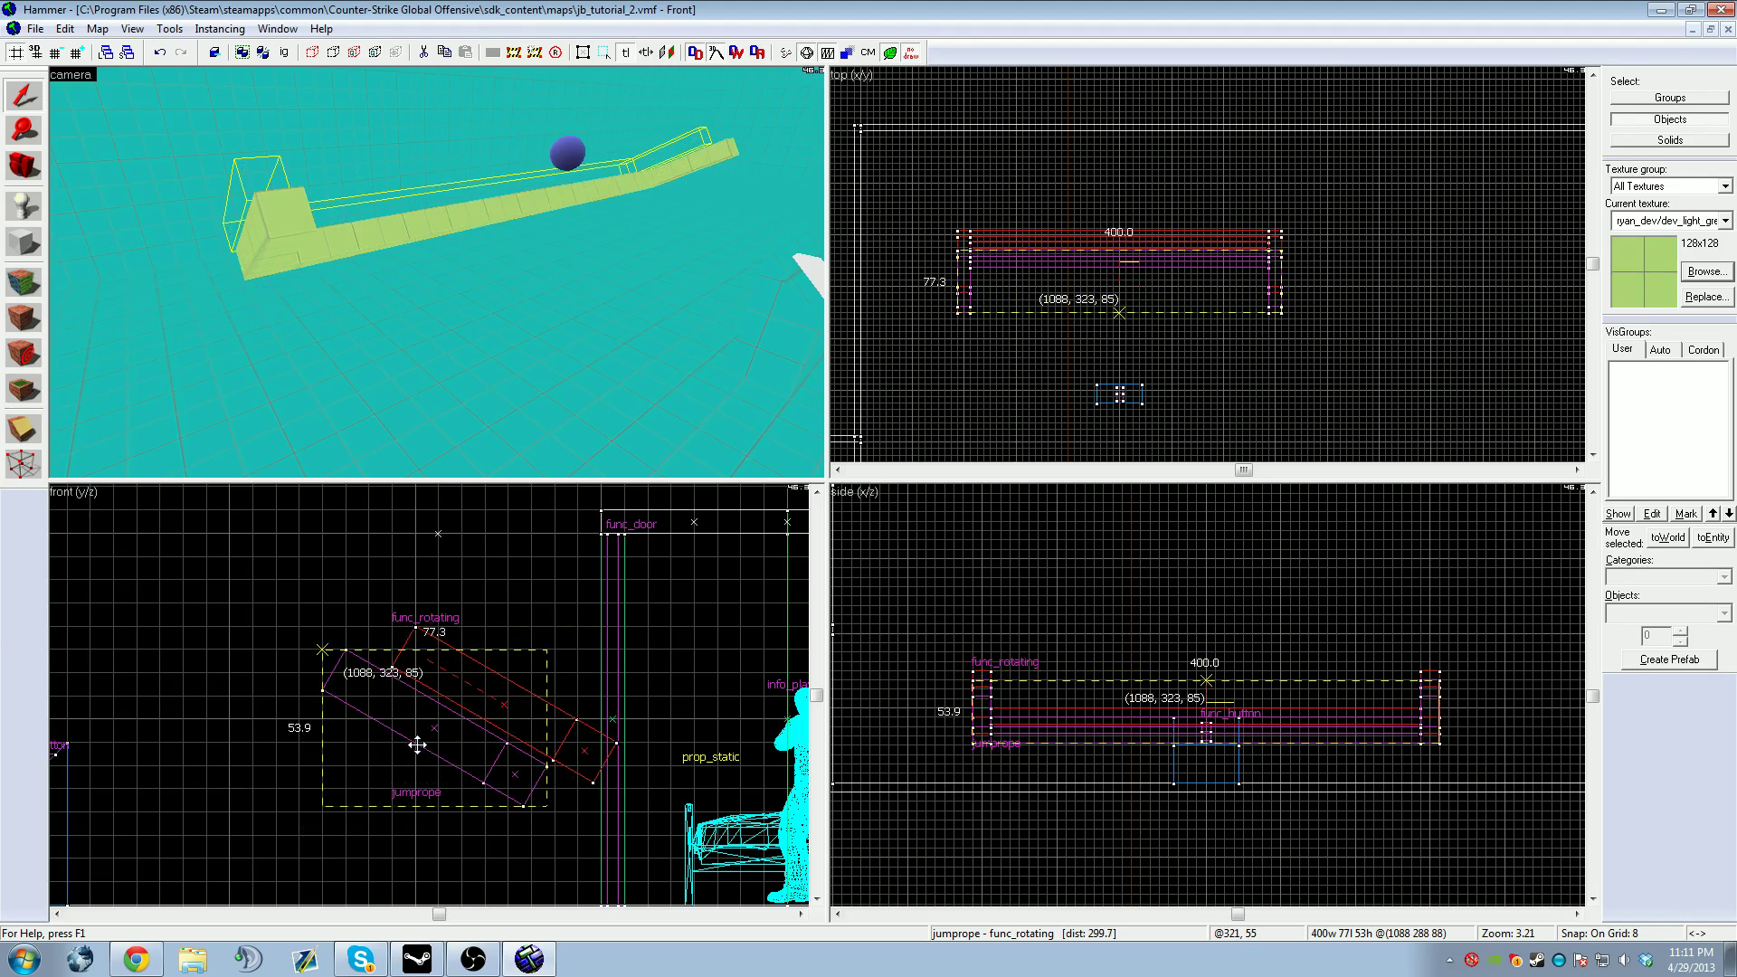
key("ctrl+z")
key("ctrl+z")
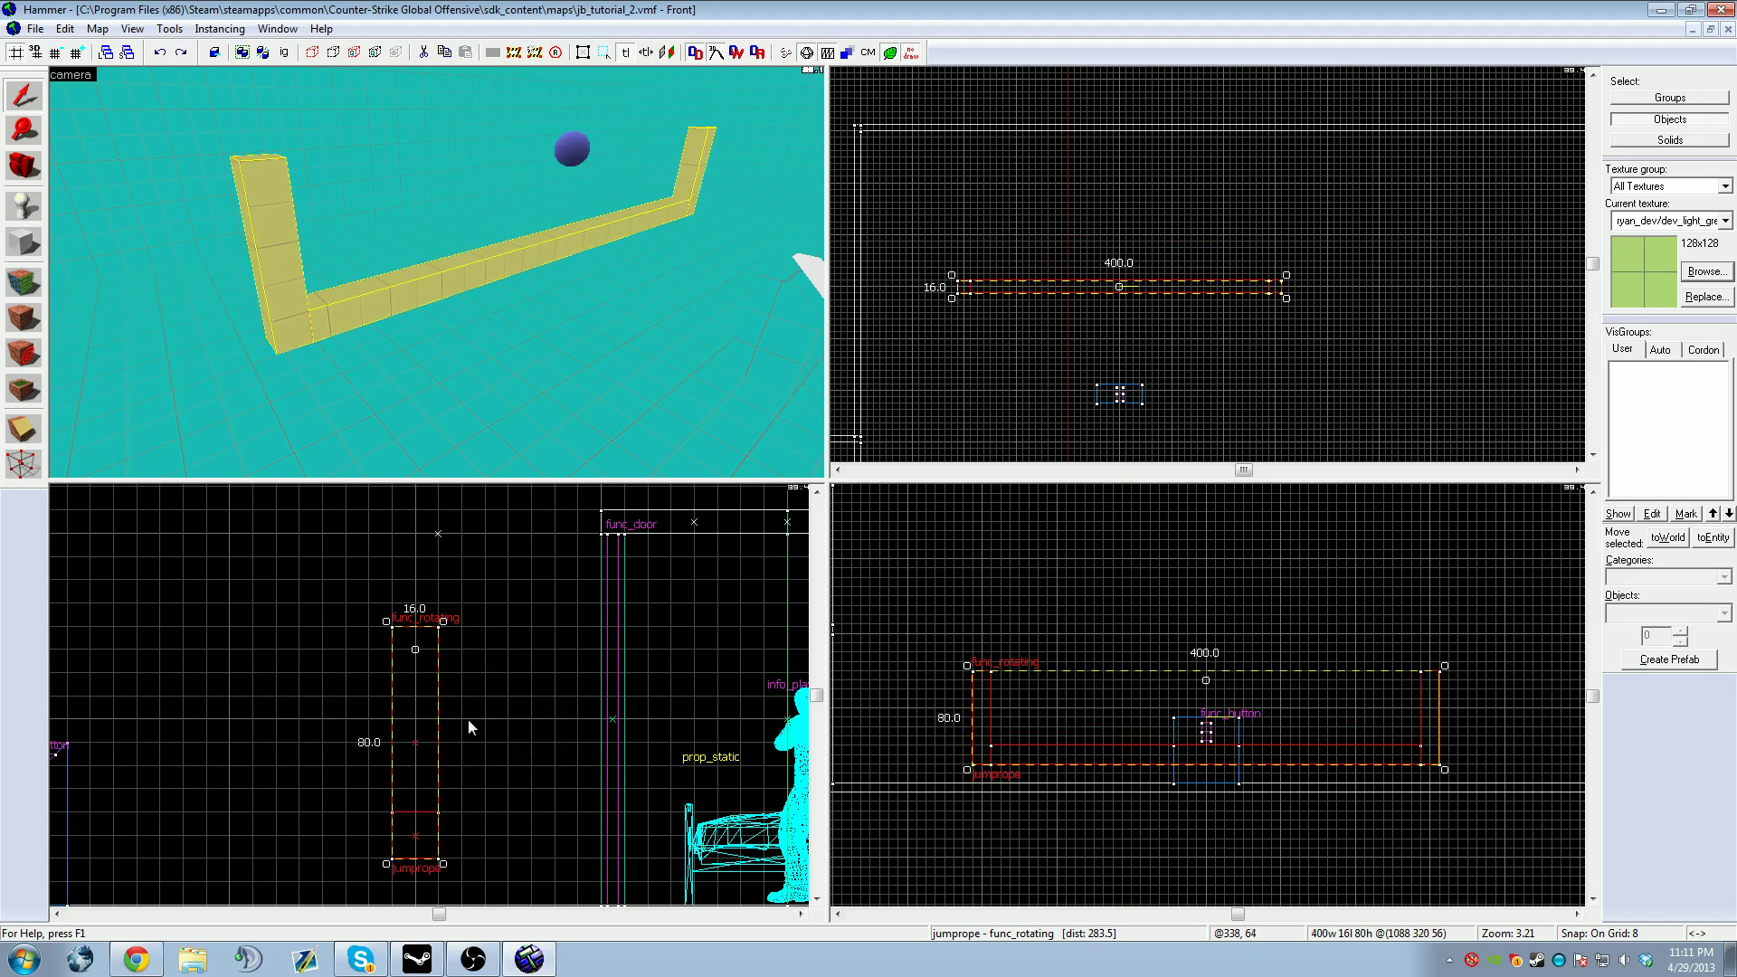
Step: Open the flags of the jumprope func_rotating entity and move its properties dialog clear of the 2D views
left_click(457, 308)
left_click(364, 310)
left_click(572, 151)
left_click(520, 265)
left_click(985, 286)
mouse_move(950, 275)
left_mouse_down()
mouse_move(1318, 283)
mouse_move(983, 283)
left_mouse_up()
double_click(524, 260)
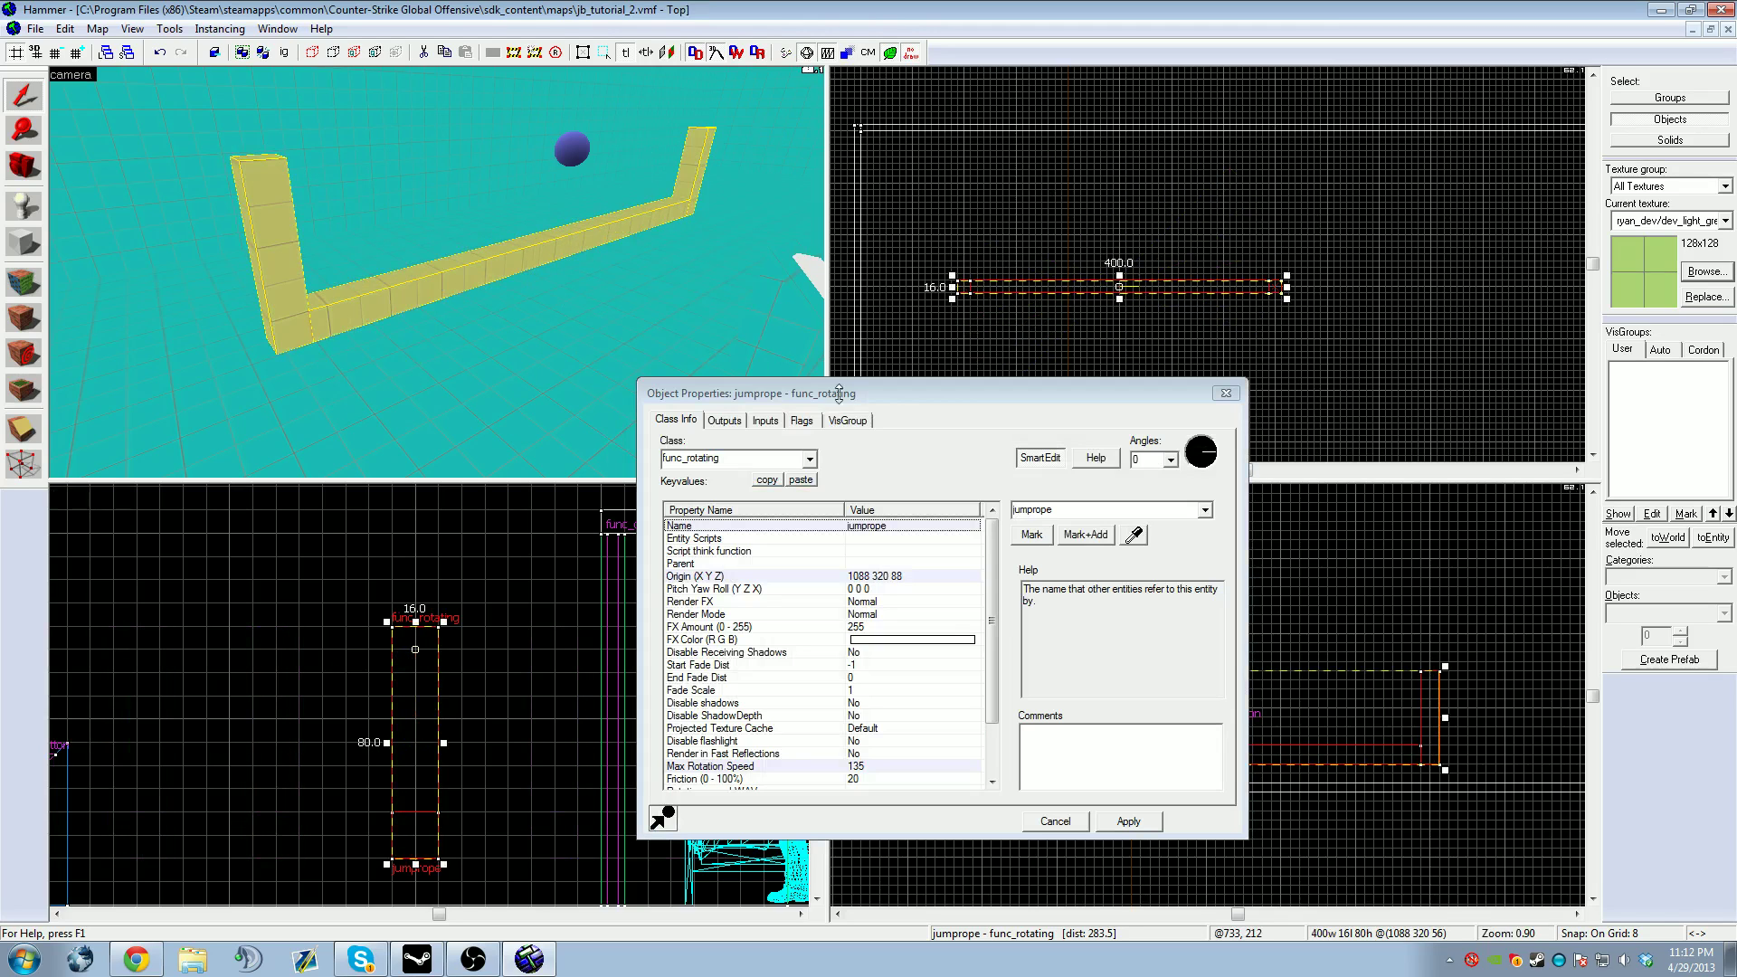
left_click(803, 420)
left_click_drag(776, 399, 350, 37)
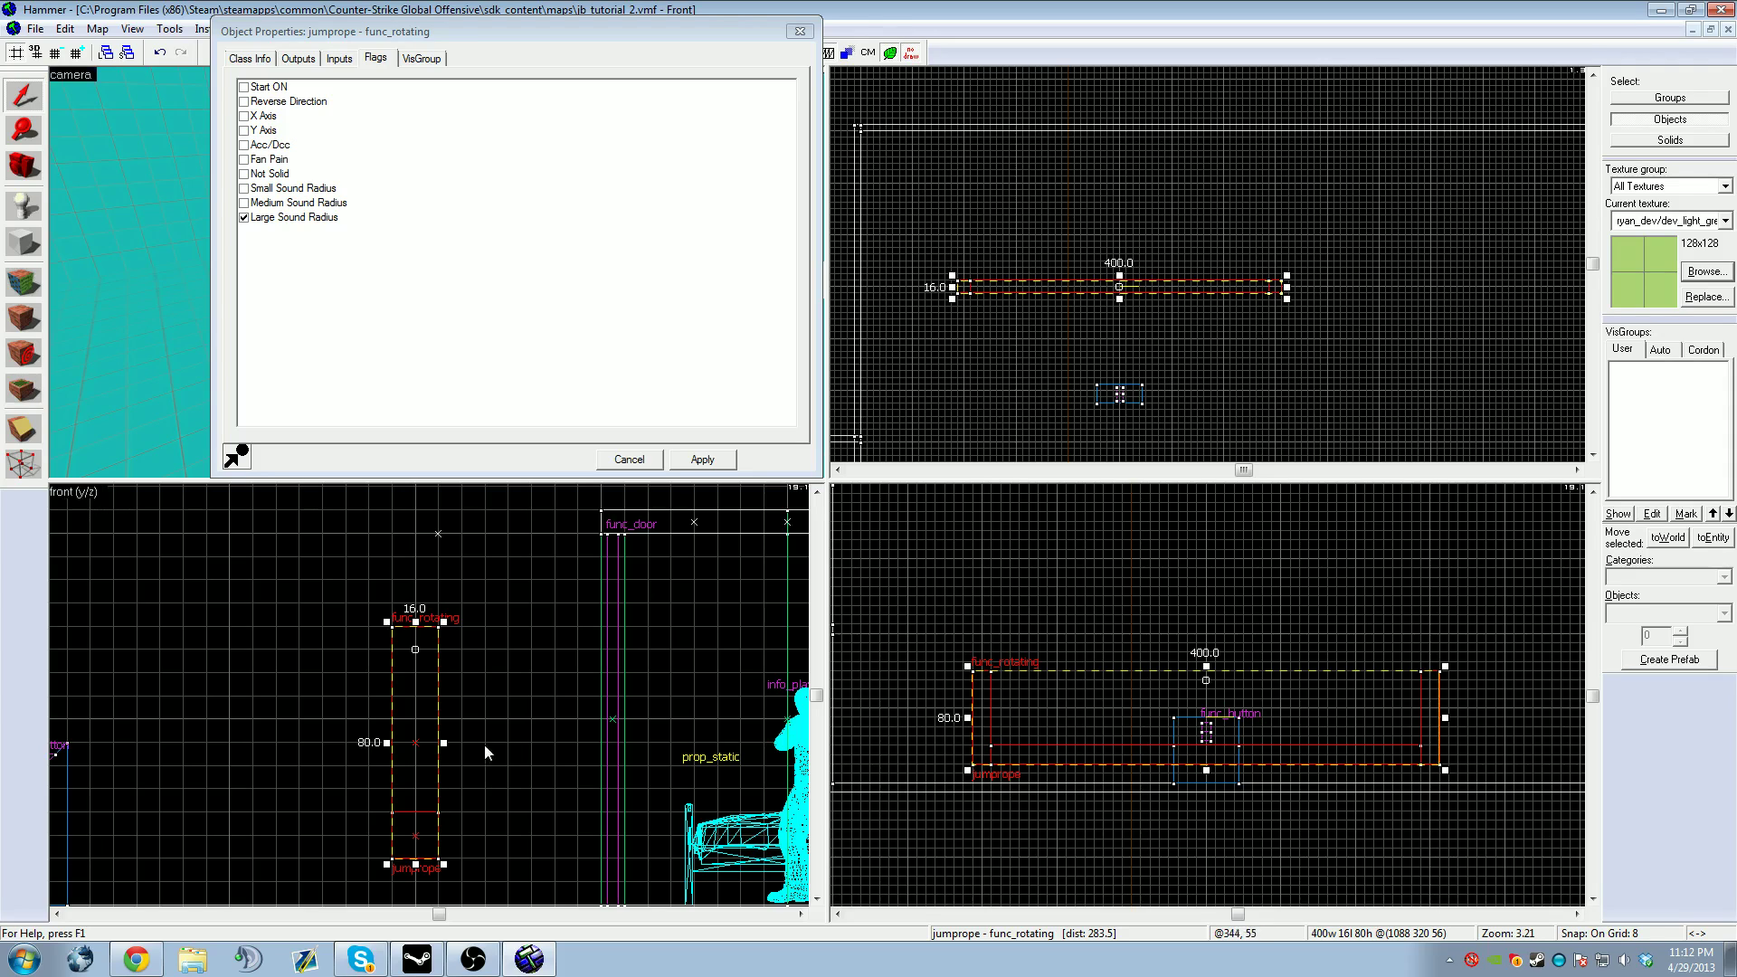
Step: Examine the front and side views to work out which axis the jump rope has to rotate around
left_click(418, 867)
mouse_move(440, 864)
left_mouse_down()
mouse_move(419, 830)
mouse_move(402, 875)
mouse_move(438, 867)
left_mouse_up()
left_click(57, 913)
left_click(801, 913)
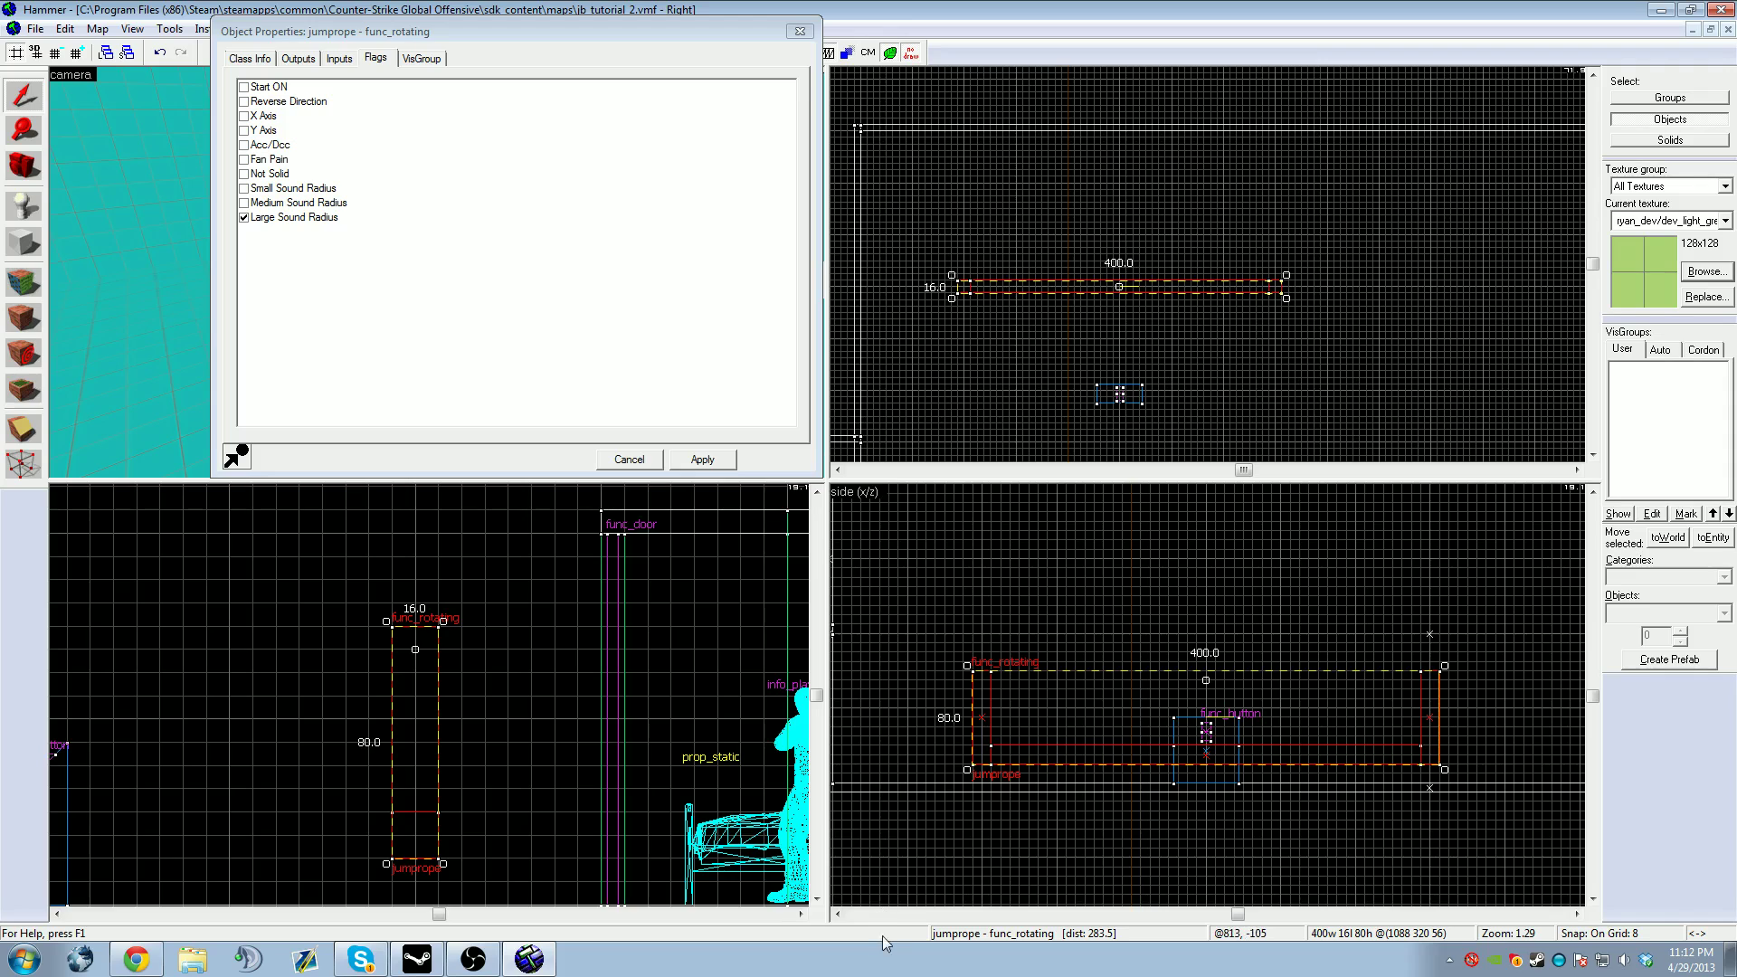
left_click(839, 914)
left_click(839, 913)
left_click(1576, 914)
left_click(1577, 913)
Step: Turn on the X Axis flag of the jump rope, apply it and close the properties
left_click(244, 117)
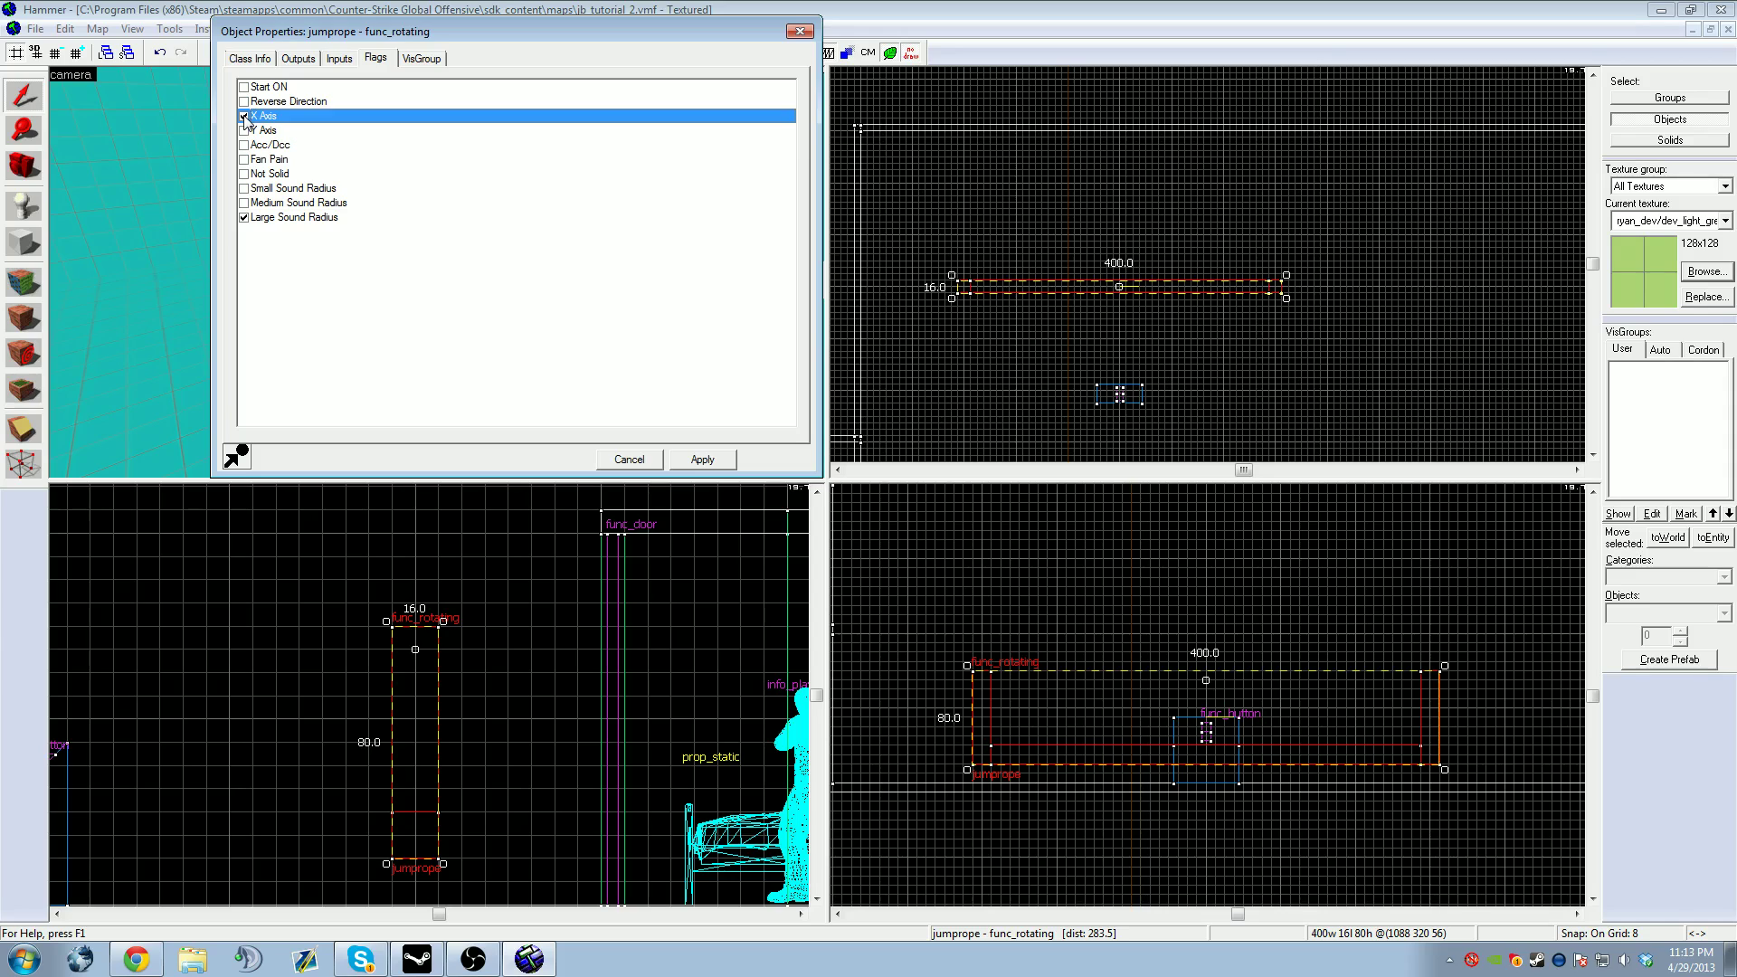
left_click(684, 462)
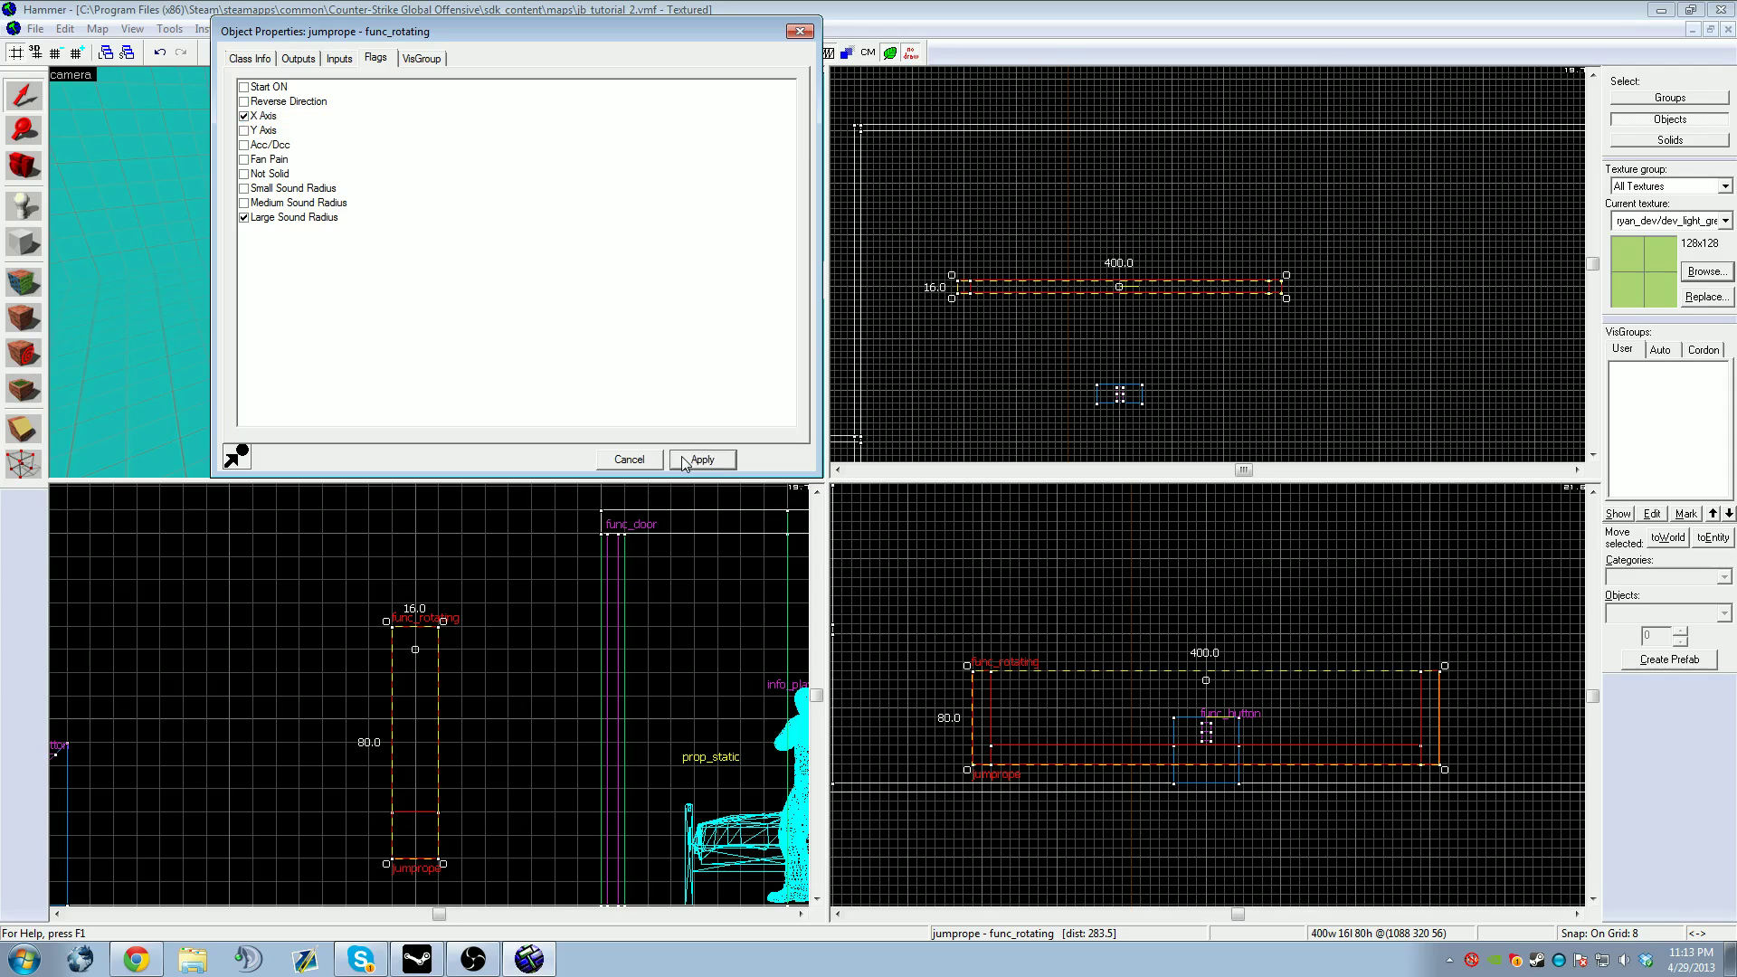
left_click(626, 459)
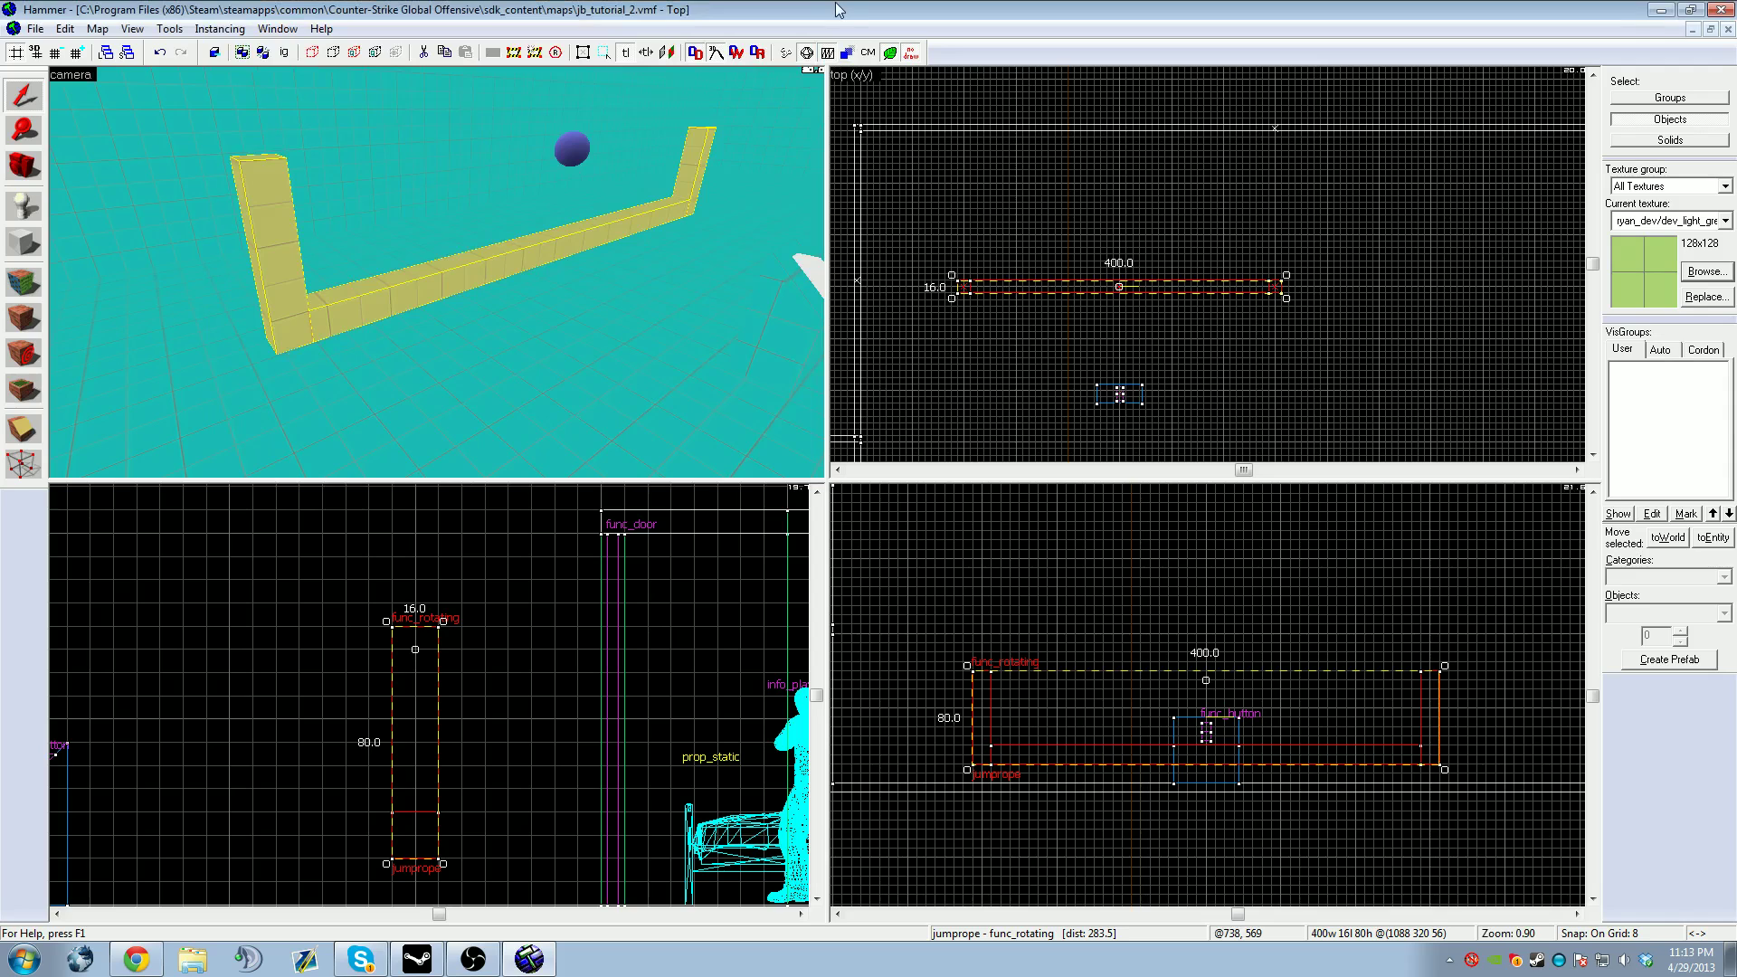
Step: Bring the whole jump rope and its button into the 3D view and deselect the jump rope
key("z")
key("s")
key("z")
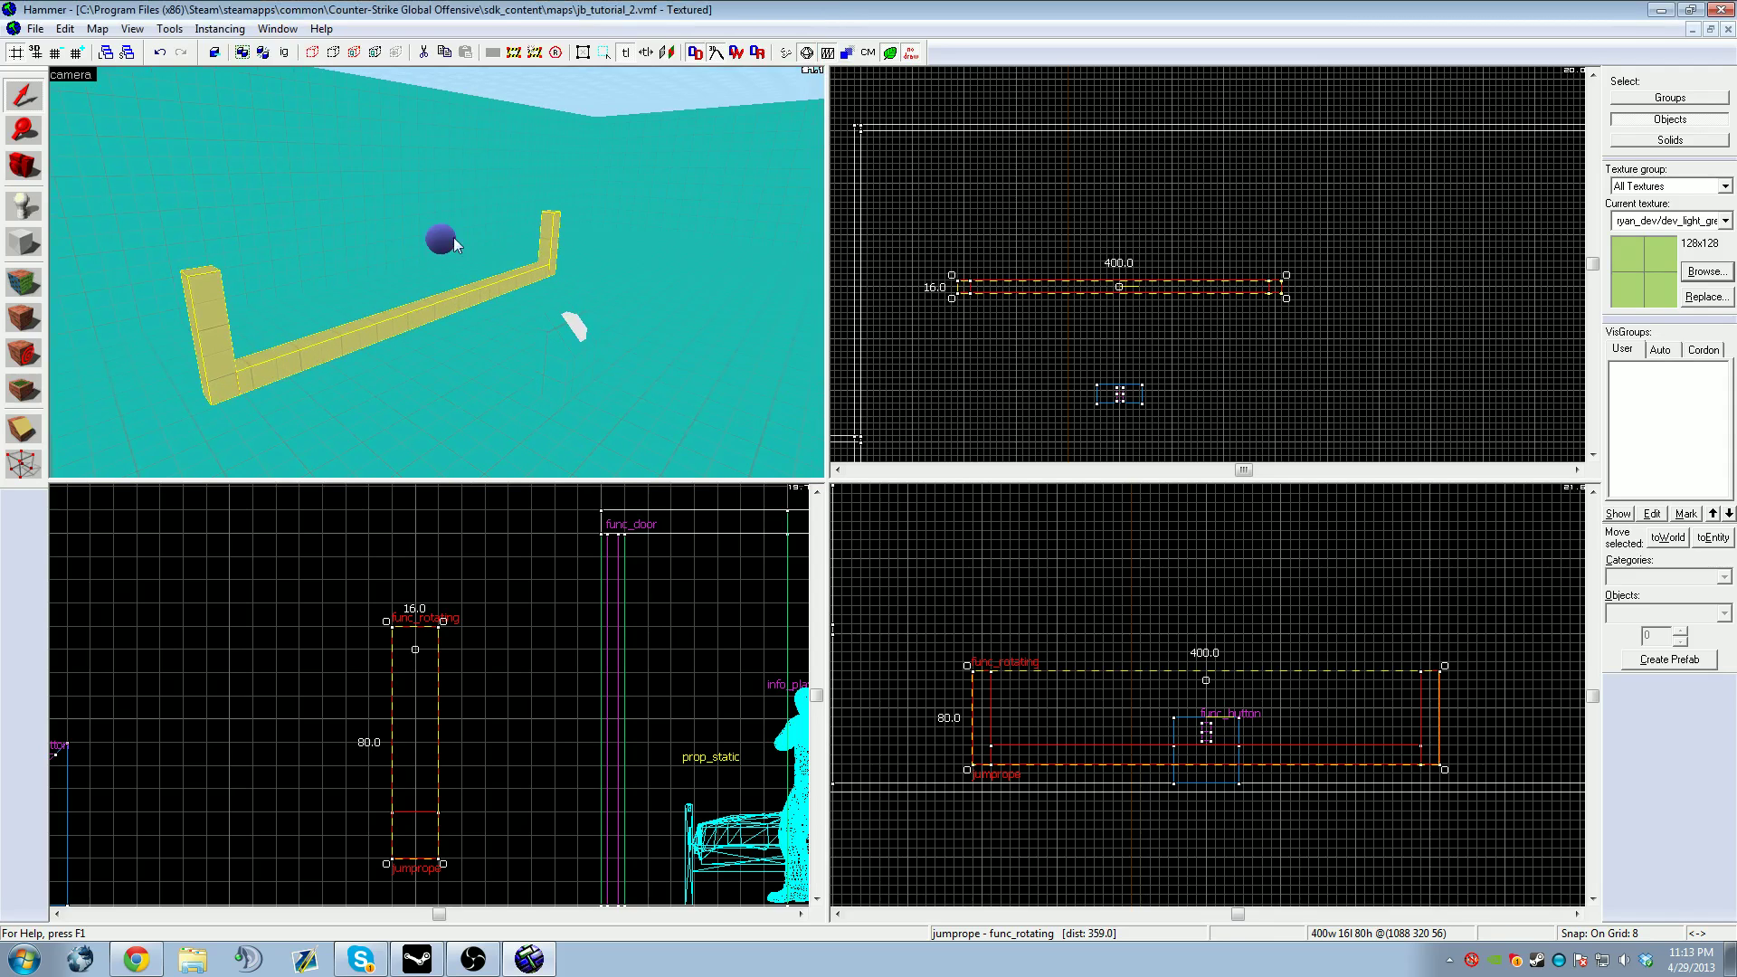
mouse_move(422, 728)
left_mouse_down()
mouse_move(382, 617)
mouse_move(424, 553)
mouse_move(407, 802)
mouse_move(409, 733)
left_mouse_up()
left_click(951, 195)
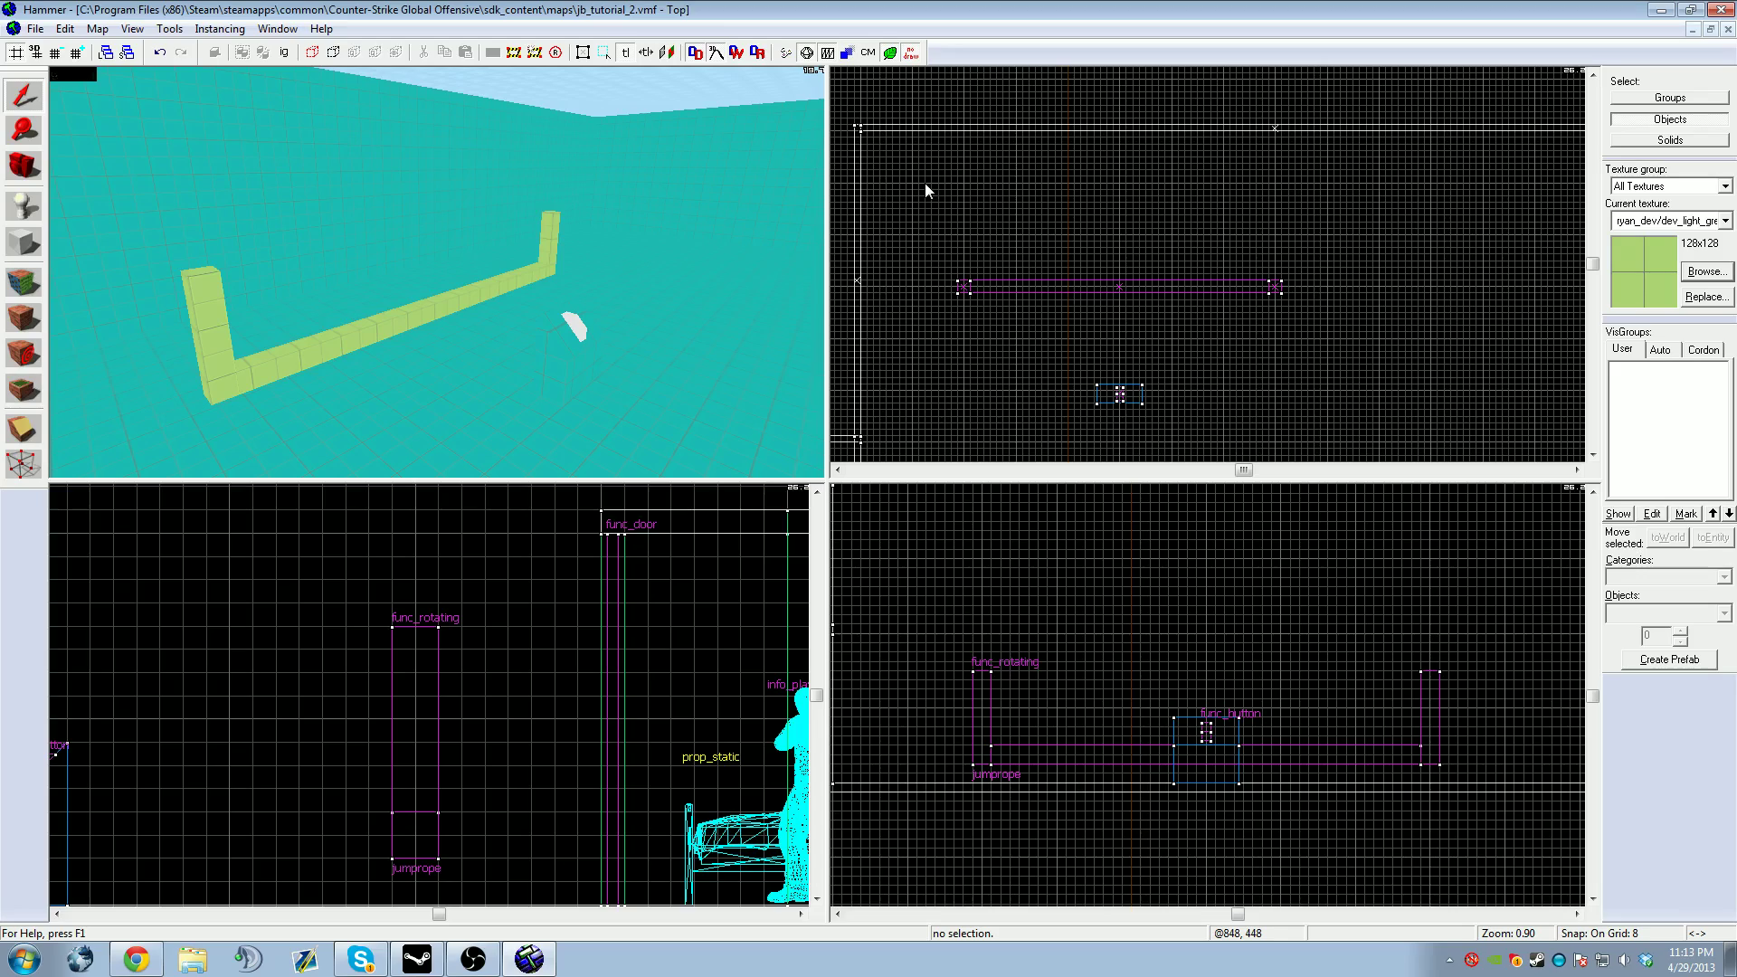
Step: Copy only the jump rope's horizontal bar solid to 1088, -104, 24 beyond the button, and return to selecting whole objects
scroll(971, 267, "down", 8)
scroll(1011, 344, "up", 6)
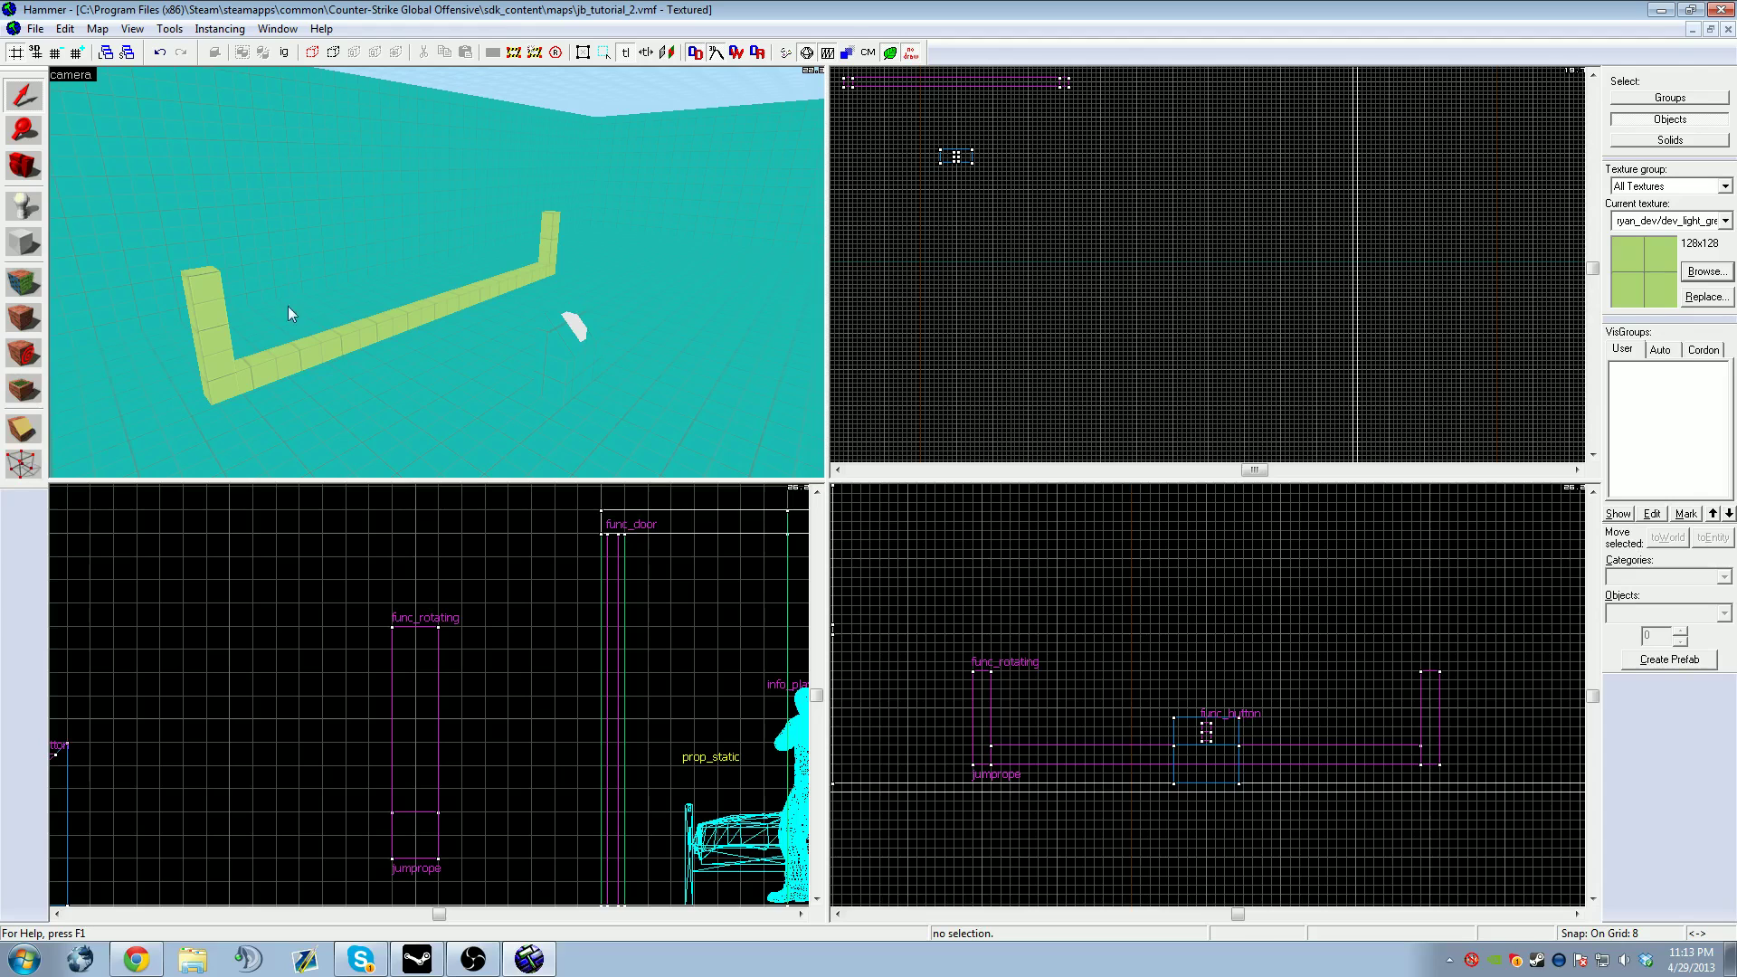
left_click(1628, 142)
left_click(400, 322)
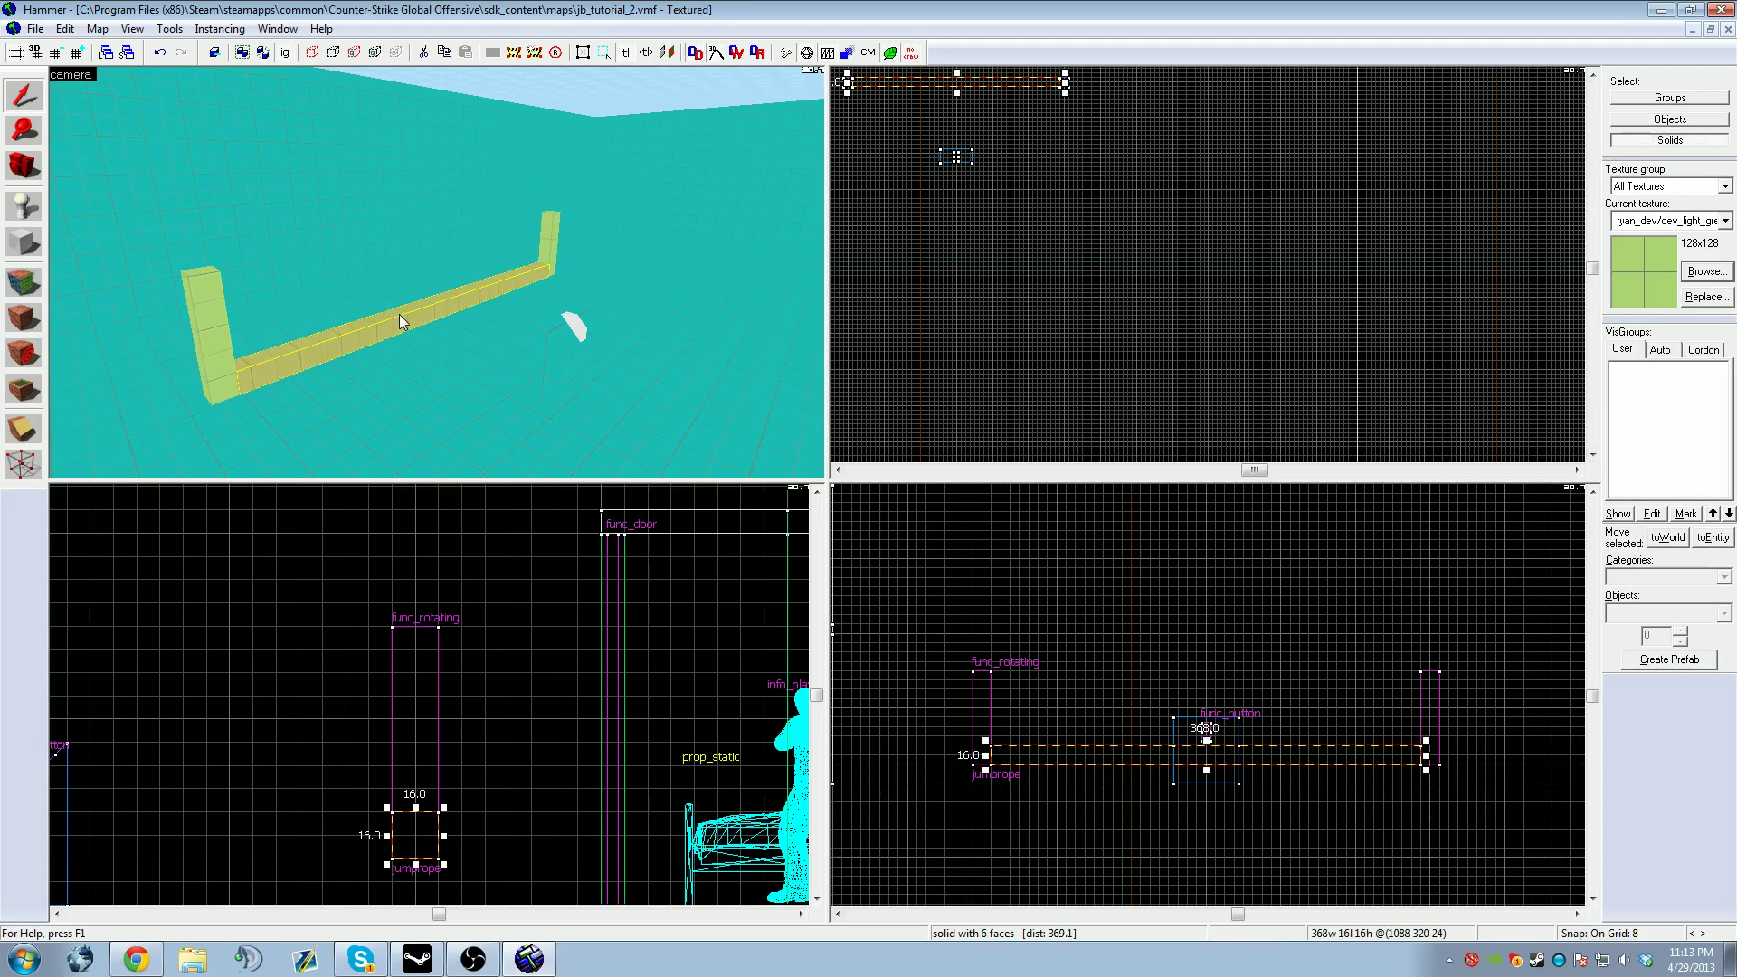
scroll(1182, 407, "down", 6)
scroll(1058, 372, "up", 5)
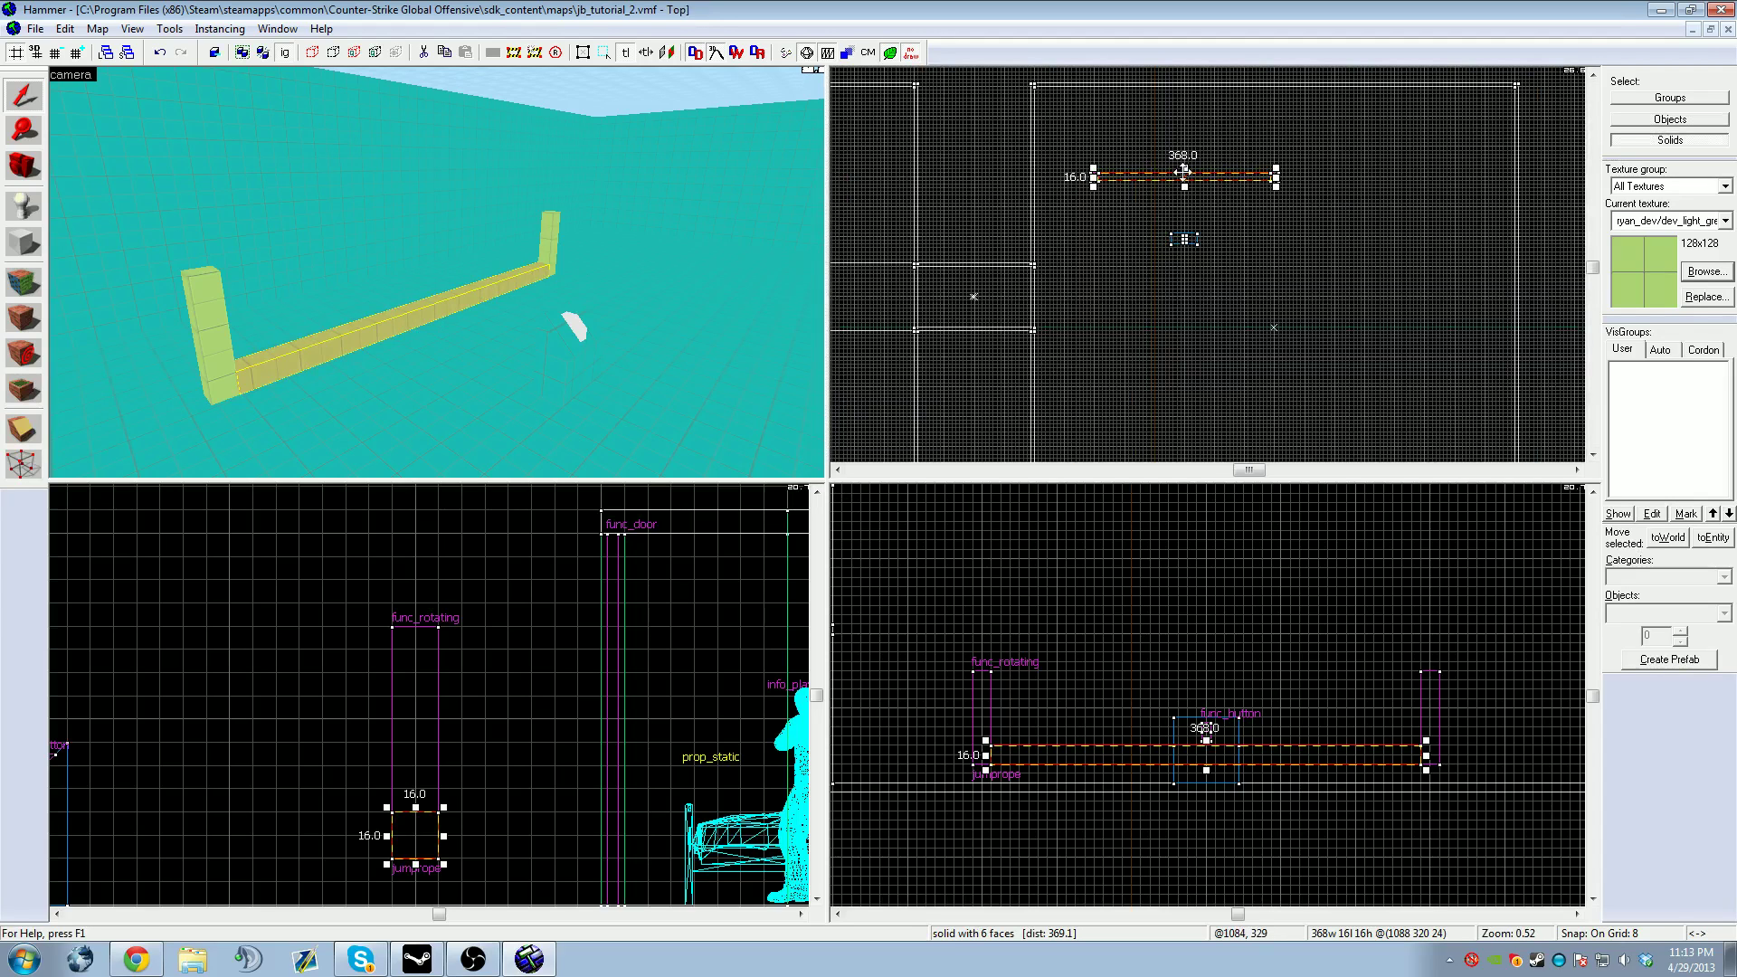
mouse_move(1182, 174)
left_mouse_down()
mouse_move(1176, 374)
mouse_move(1136, 373)
left_mouse_up()
scroll(1134, 376, "up", 2)
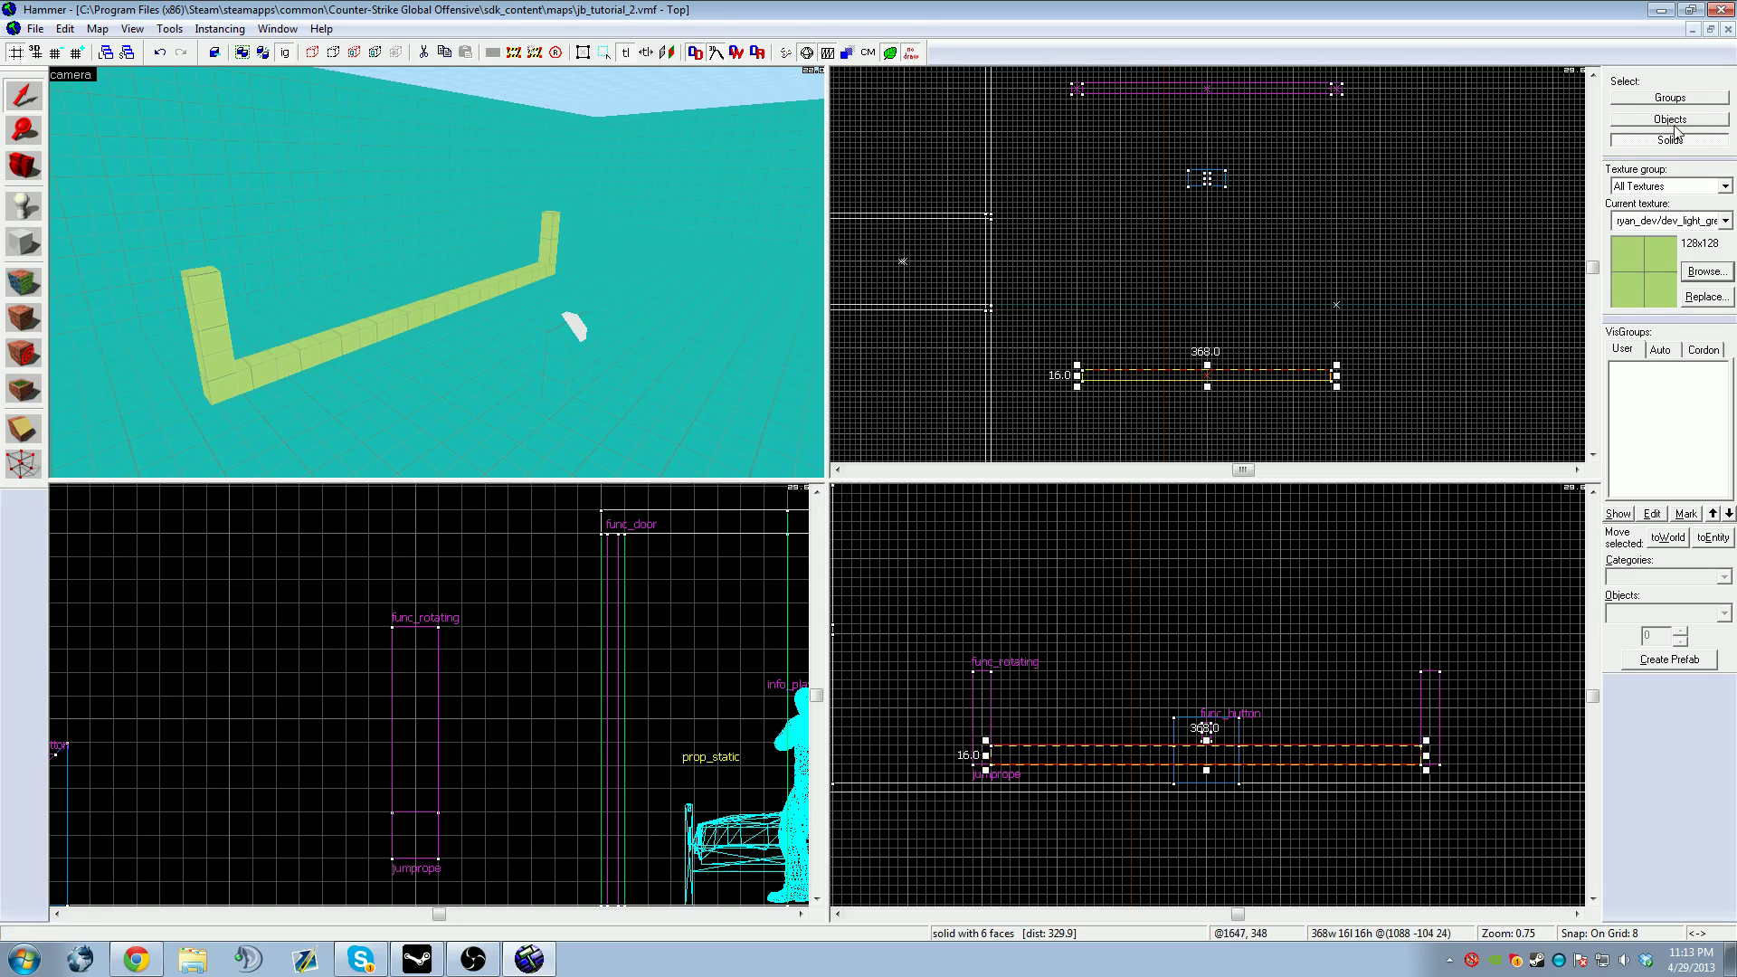
left_click(1653, 116)
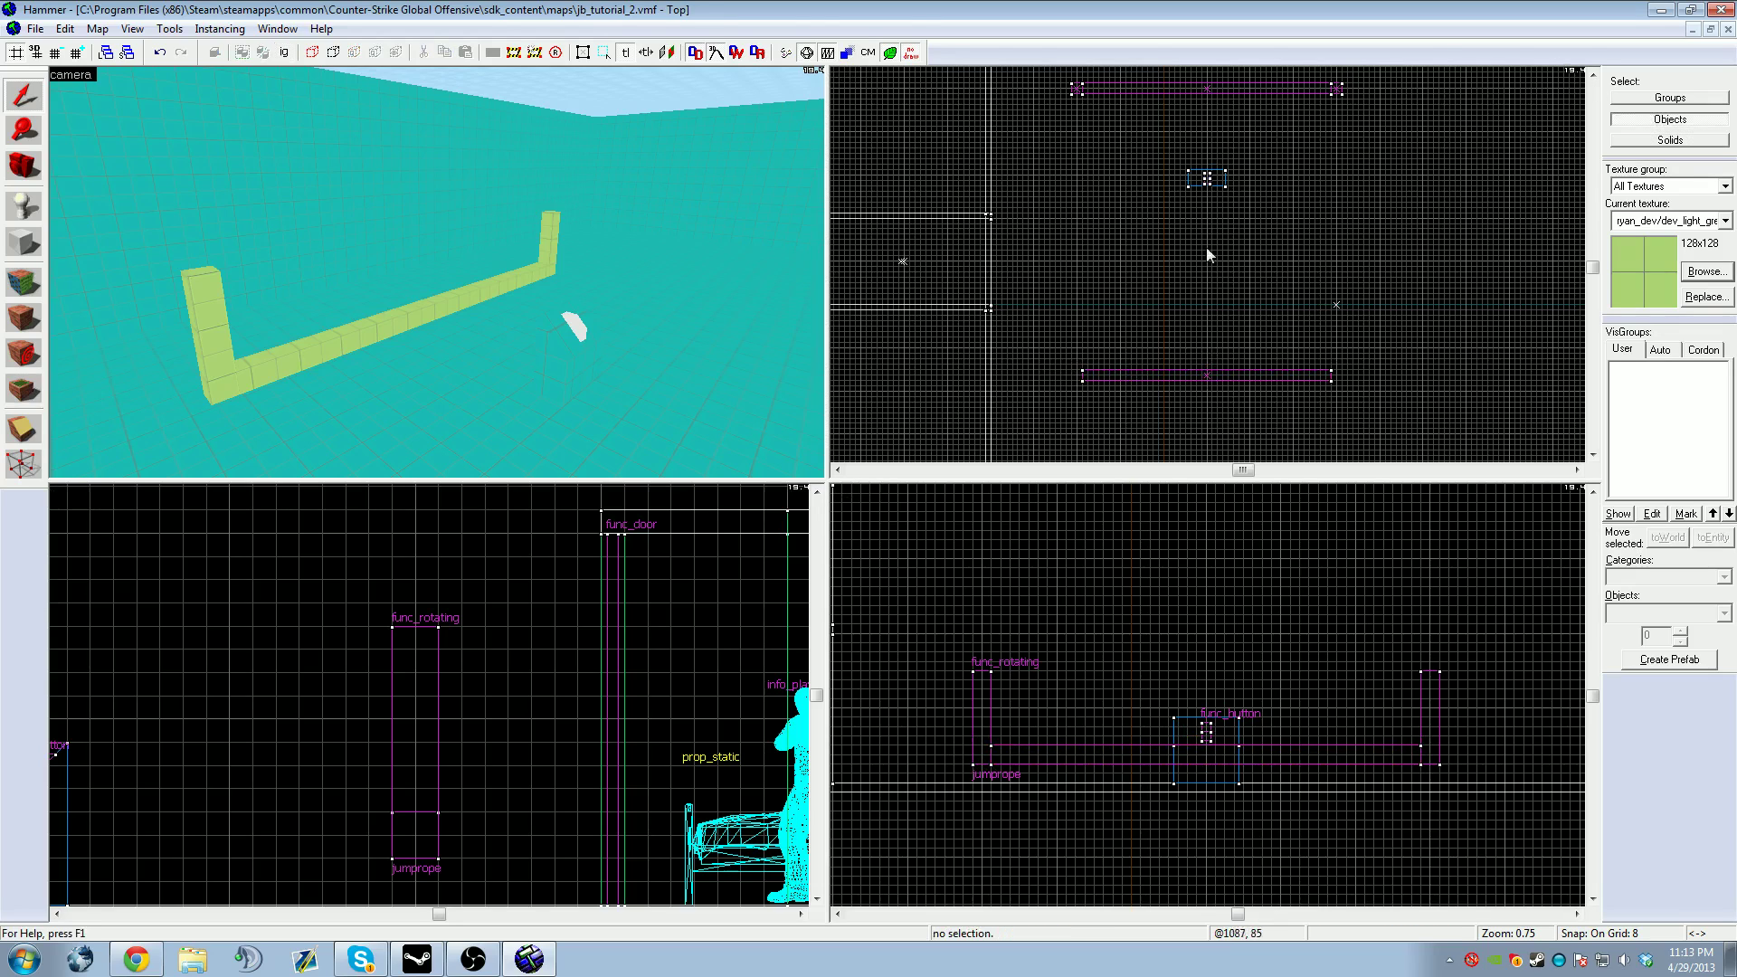
Step: Resize the copied bar solid into a 64 × 64 × 16 platform block centred at 928, -96, 24
key("z")
key("z")
left_click(438, 264)
key("alt+Return")
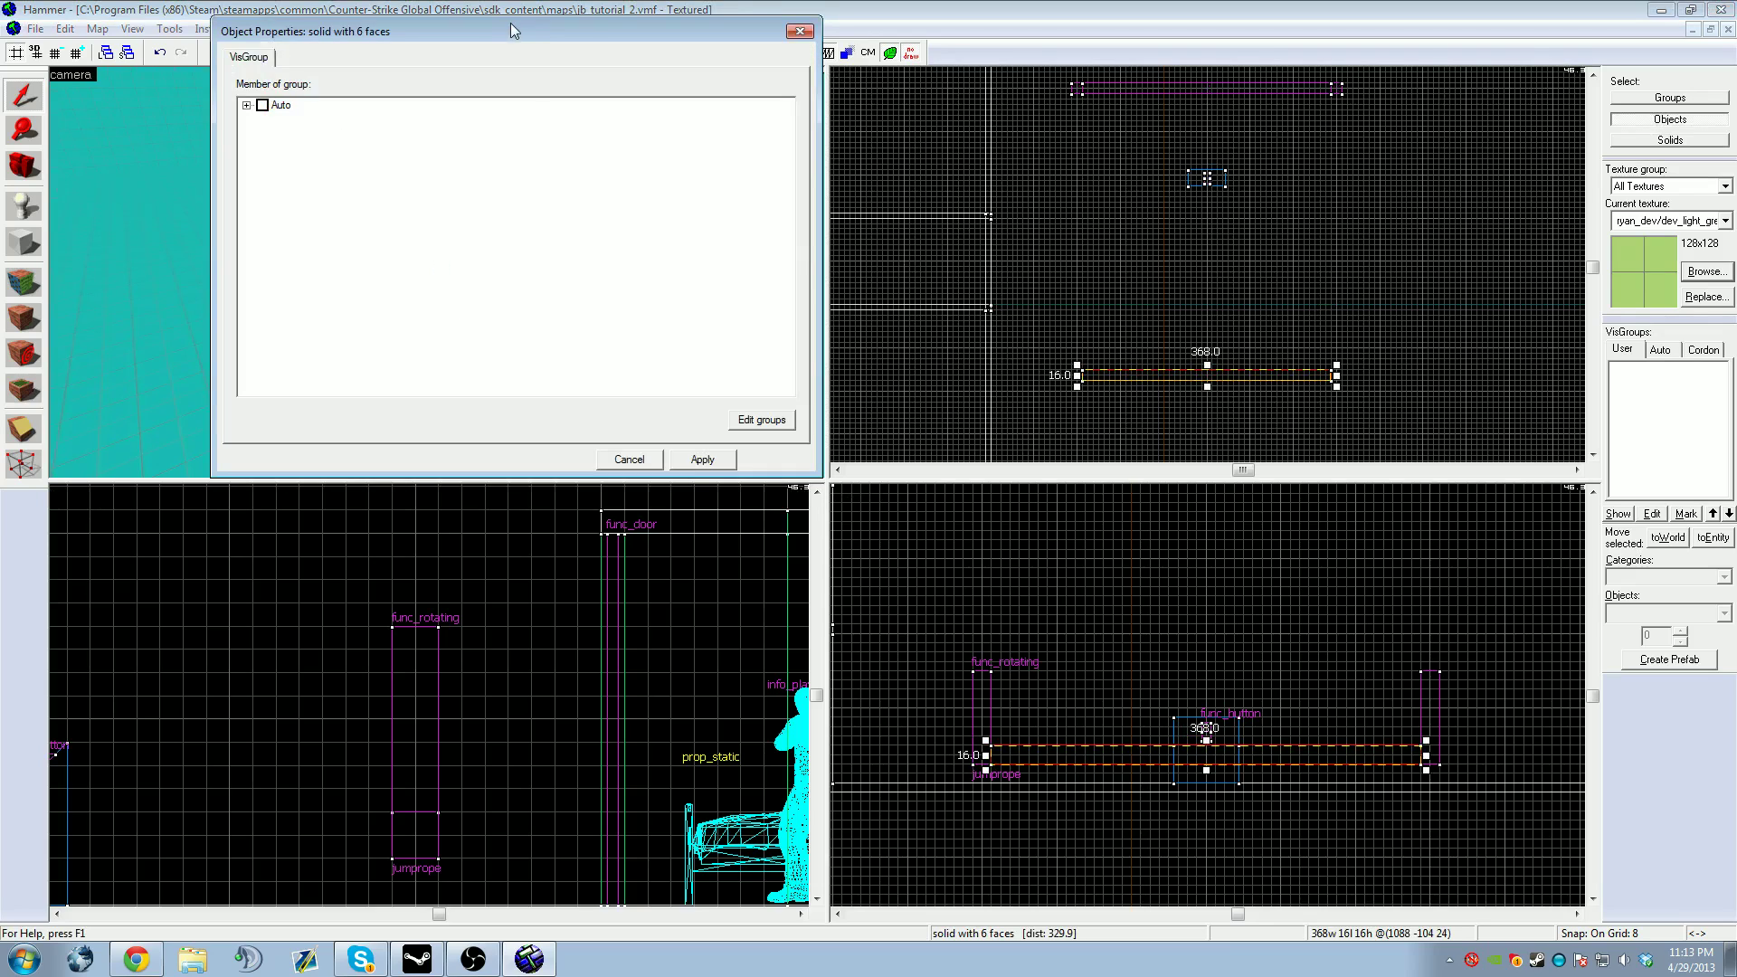
left_click(800, 41)
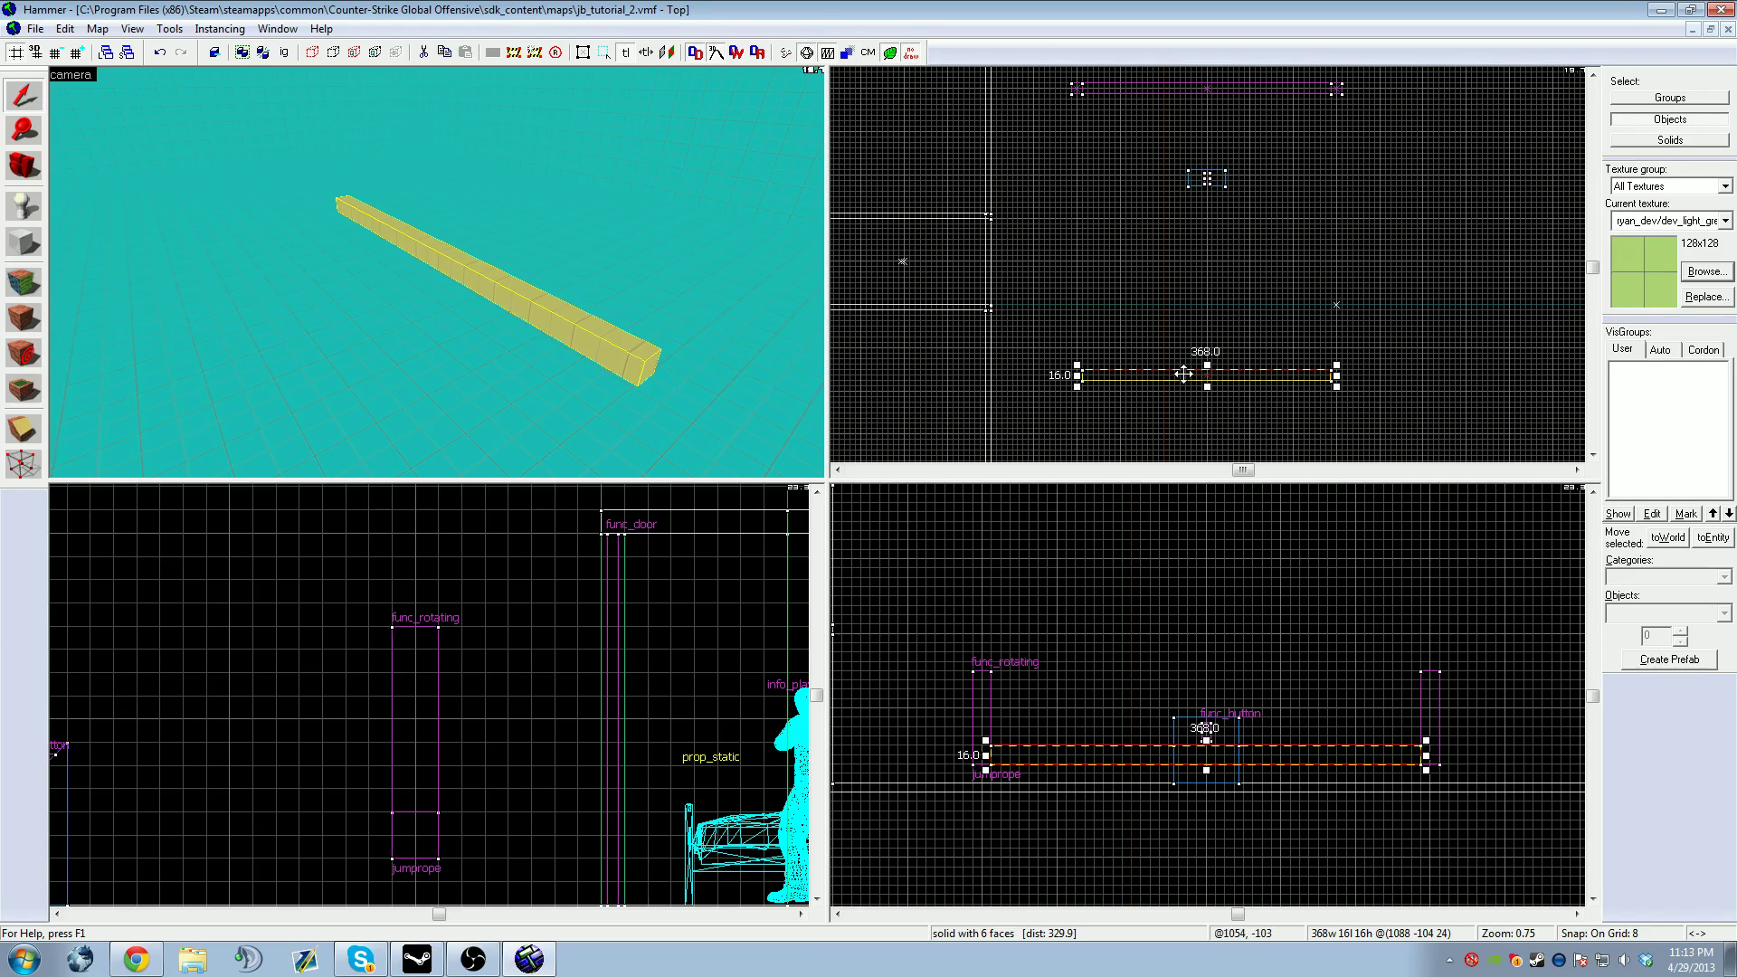
mouse_move(1208, 360)
left_mouse_down()
mouse_move(1208, 333)
mouse_move(1207, 413)
left_mouse_up()
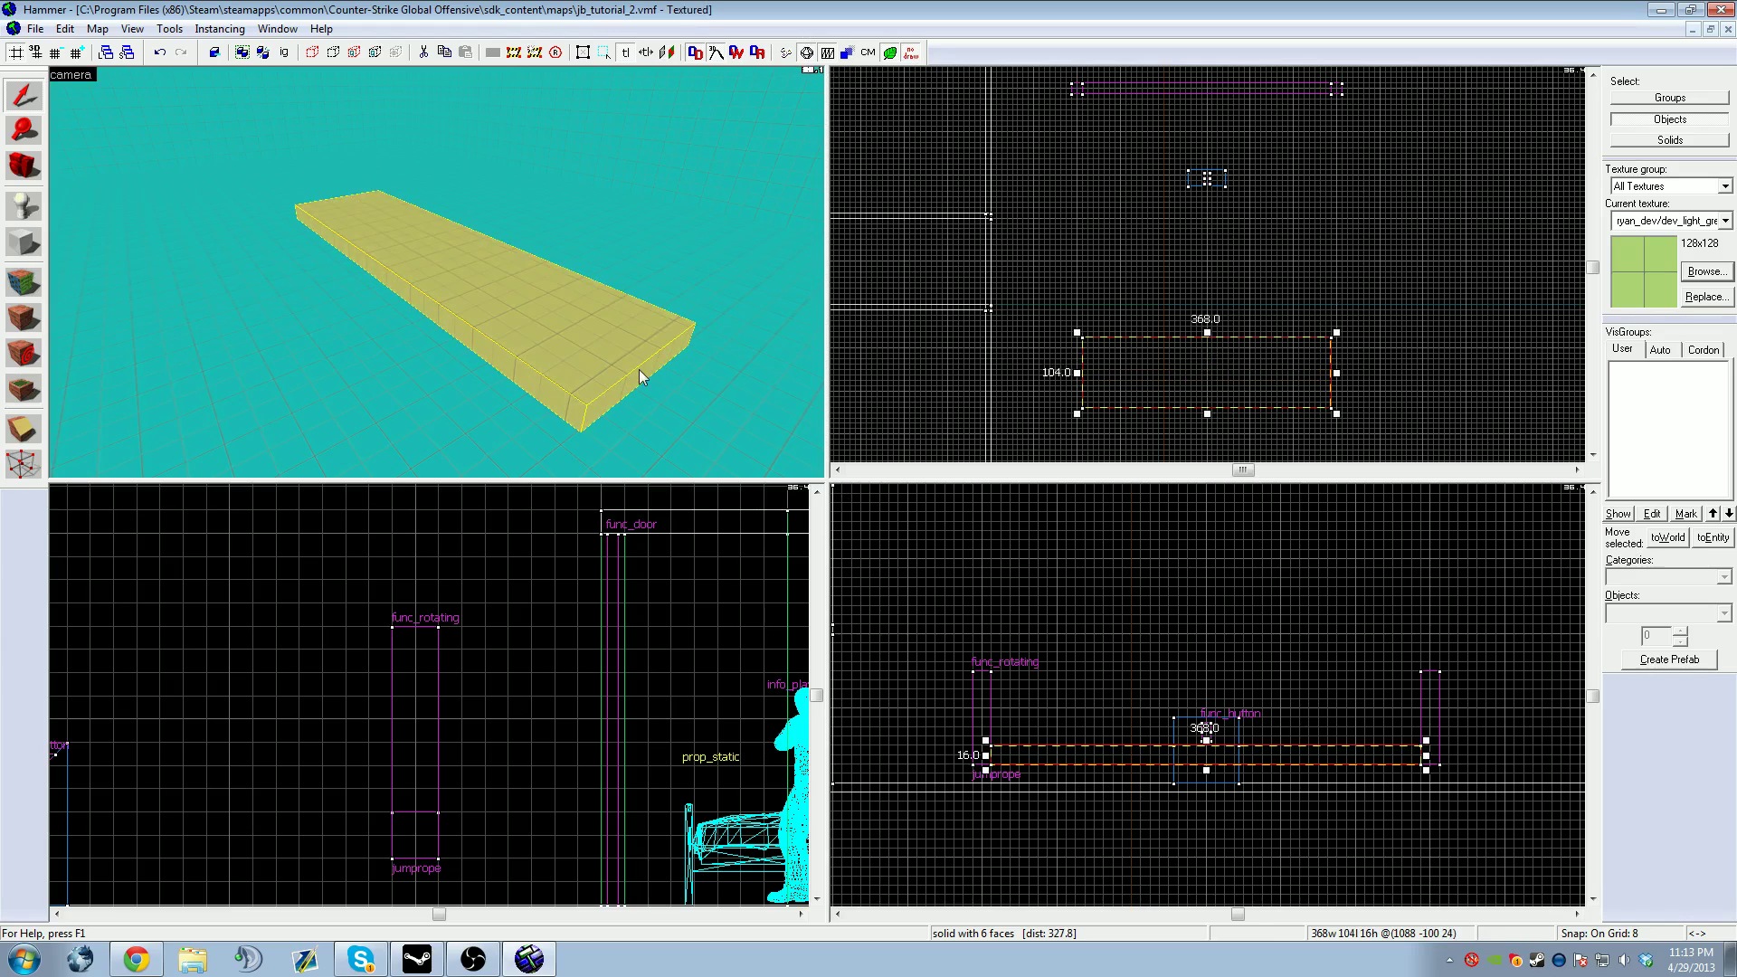
left_click_drag(1131, 384, 1130, 393)
left_click_drag(1326, 419, 1124, 399)
scroll(1025, 762, "up", 2)
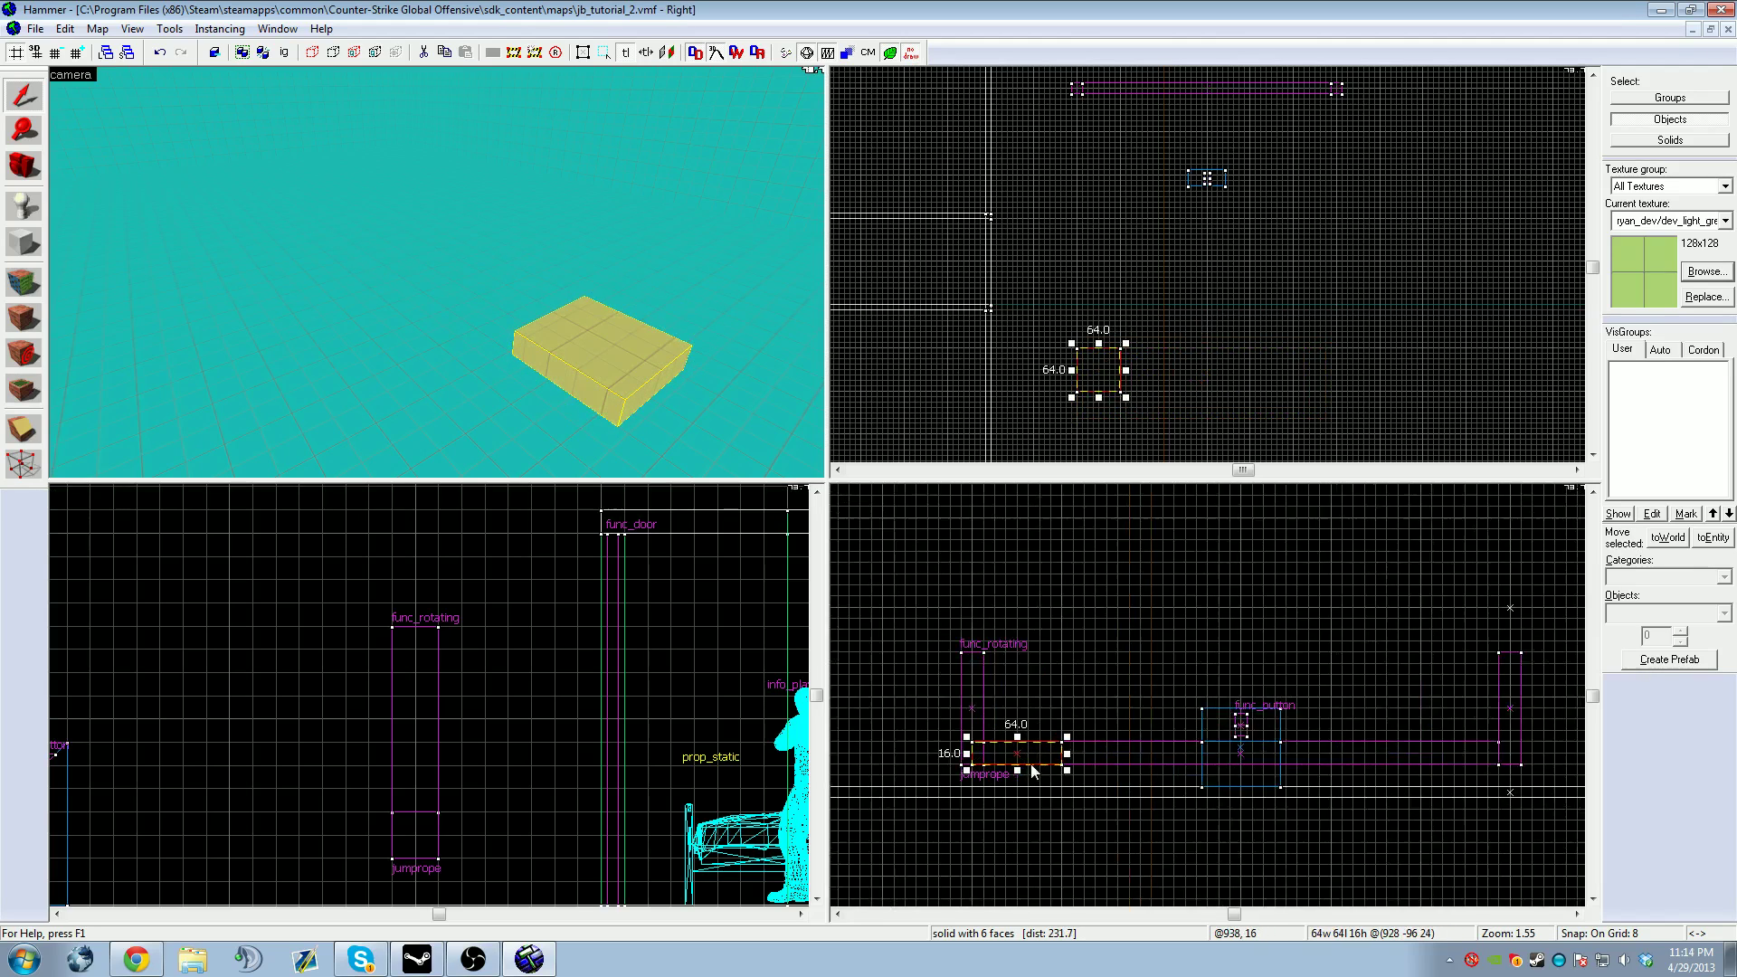
key("z")
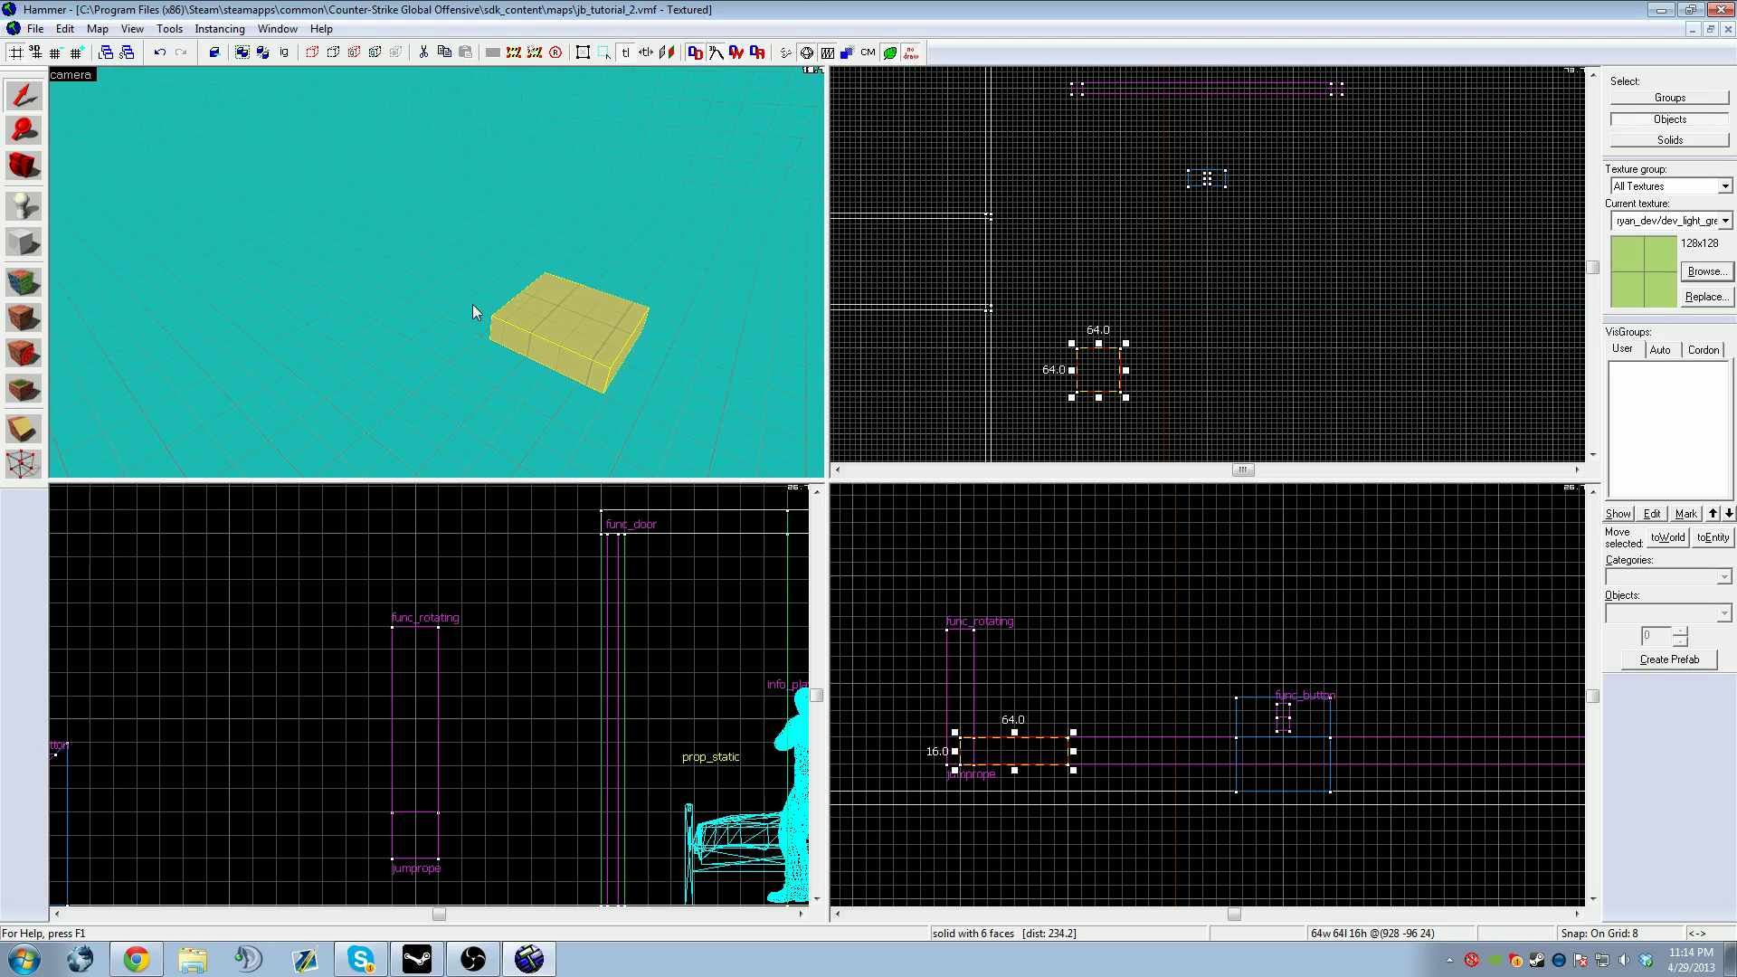
Step: Tie the platform block to an entity and set its class to func_movelinear
key("ctrl+t")
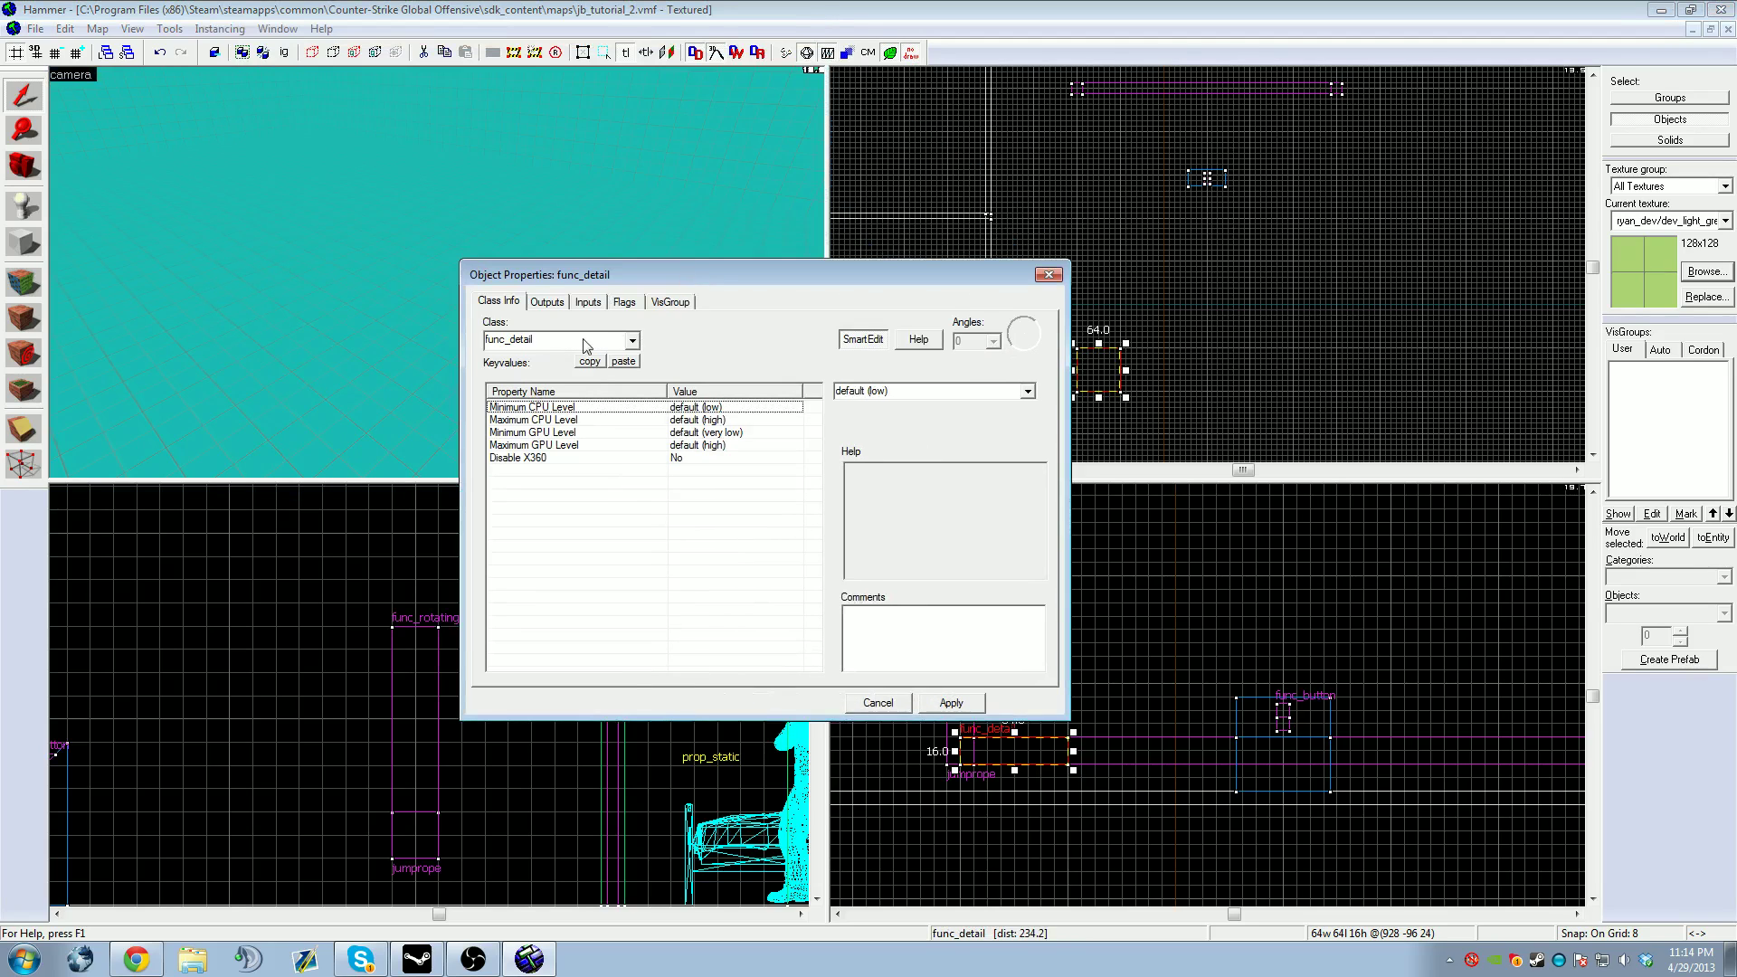
left_click(555, 349)
key("BackSpace")
key("BackSpace")
key("ctrl+a")
type("move_line")
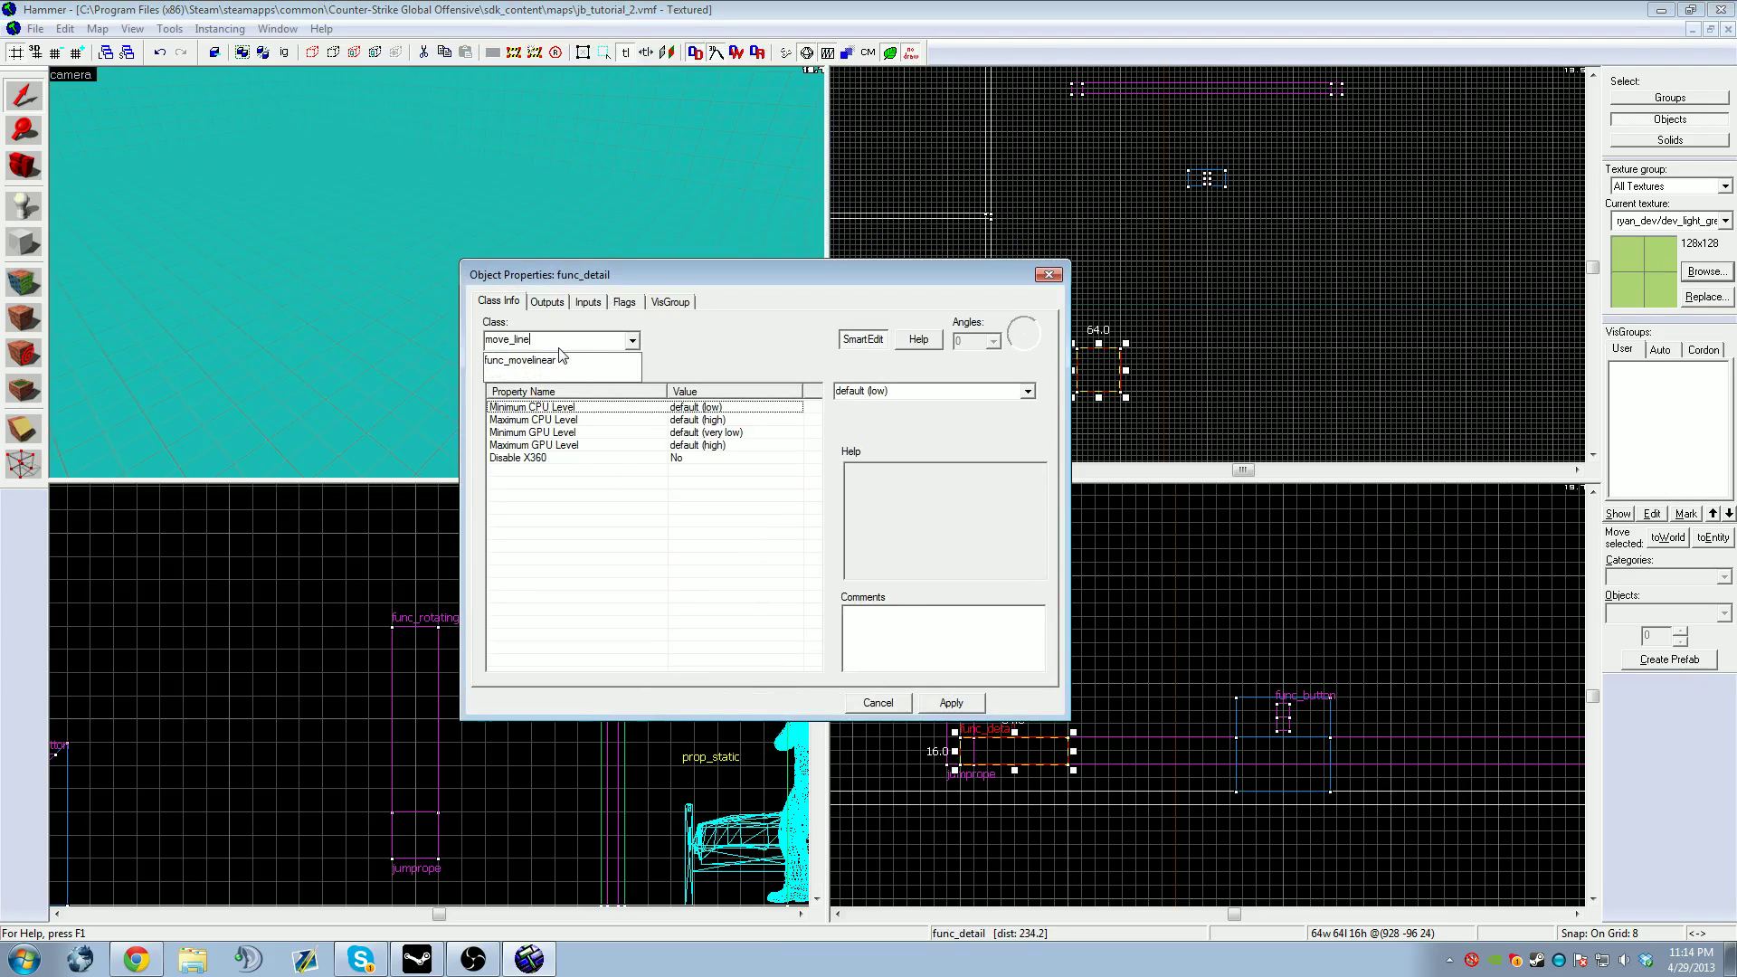
left_click(570, 360)
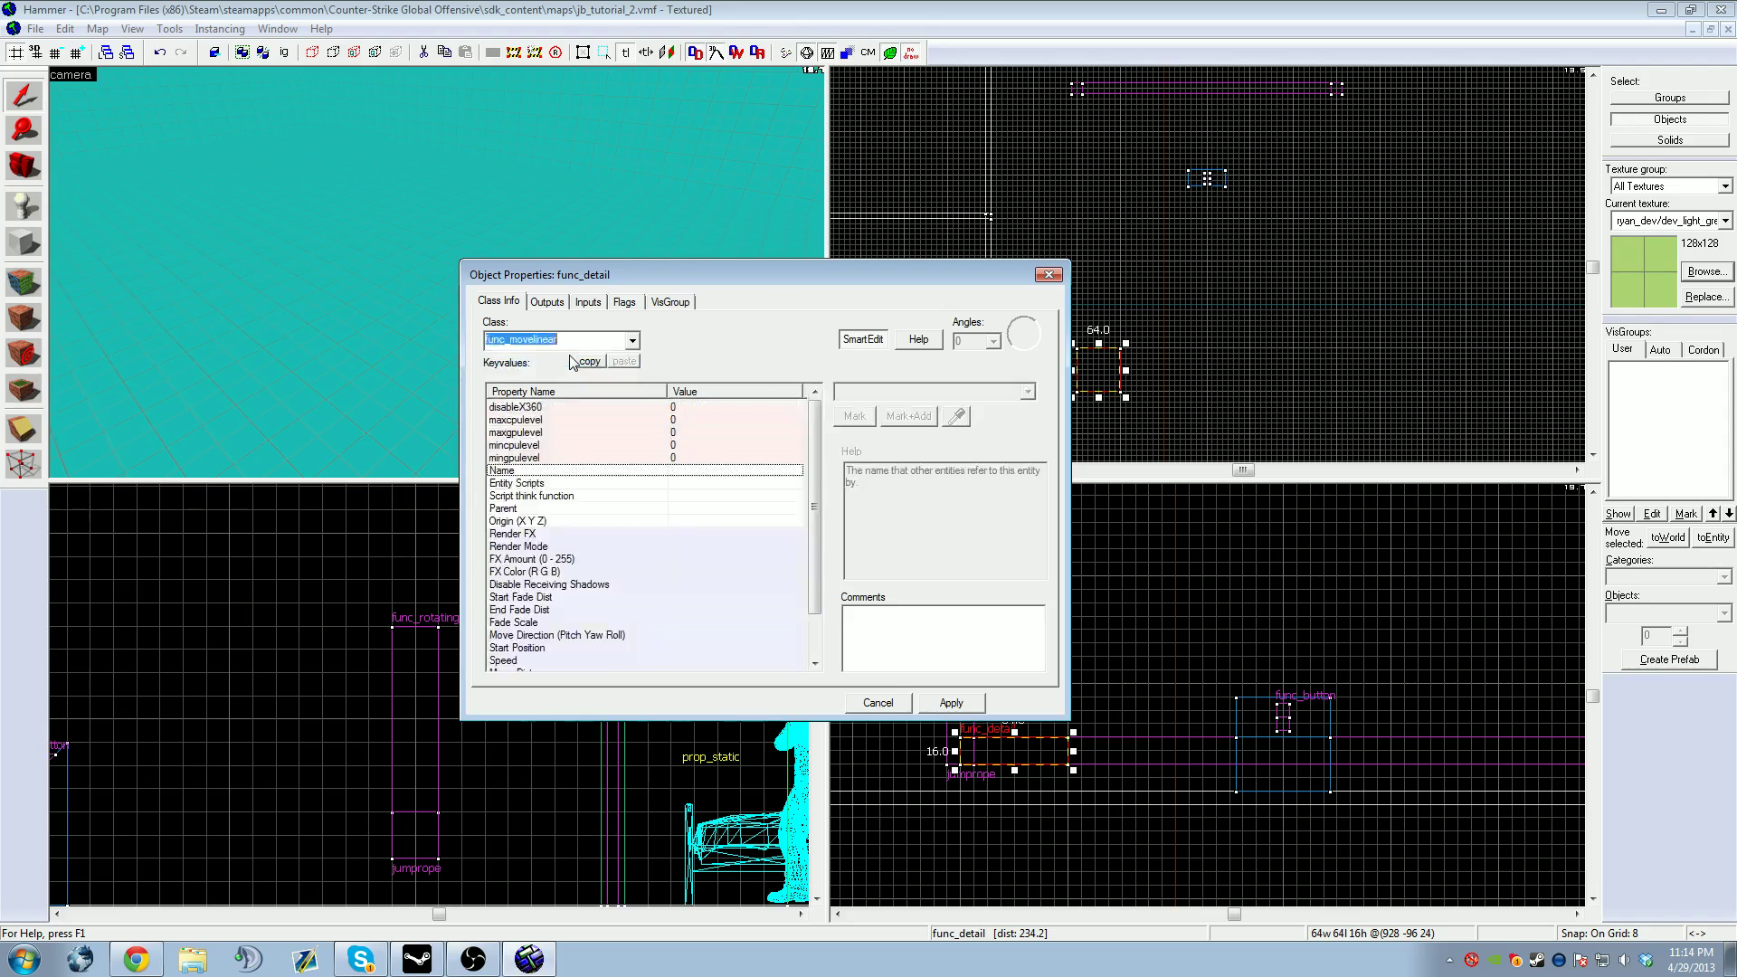
Step: Name the func_movelinear entity platform and apply the name
left_click(871, 393)
type("platform")
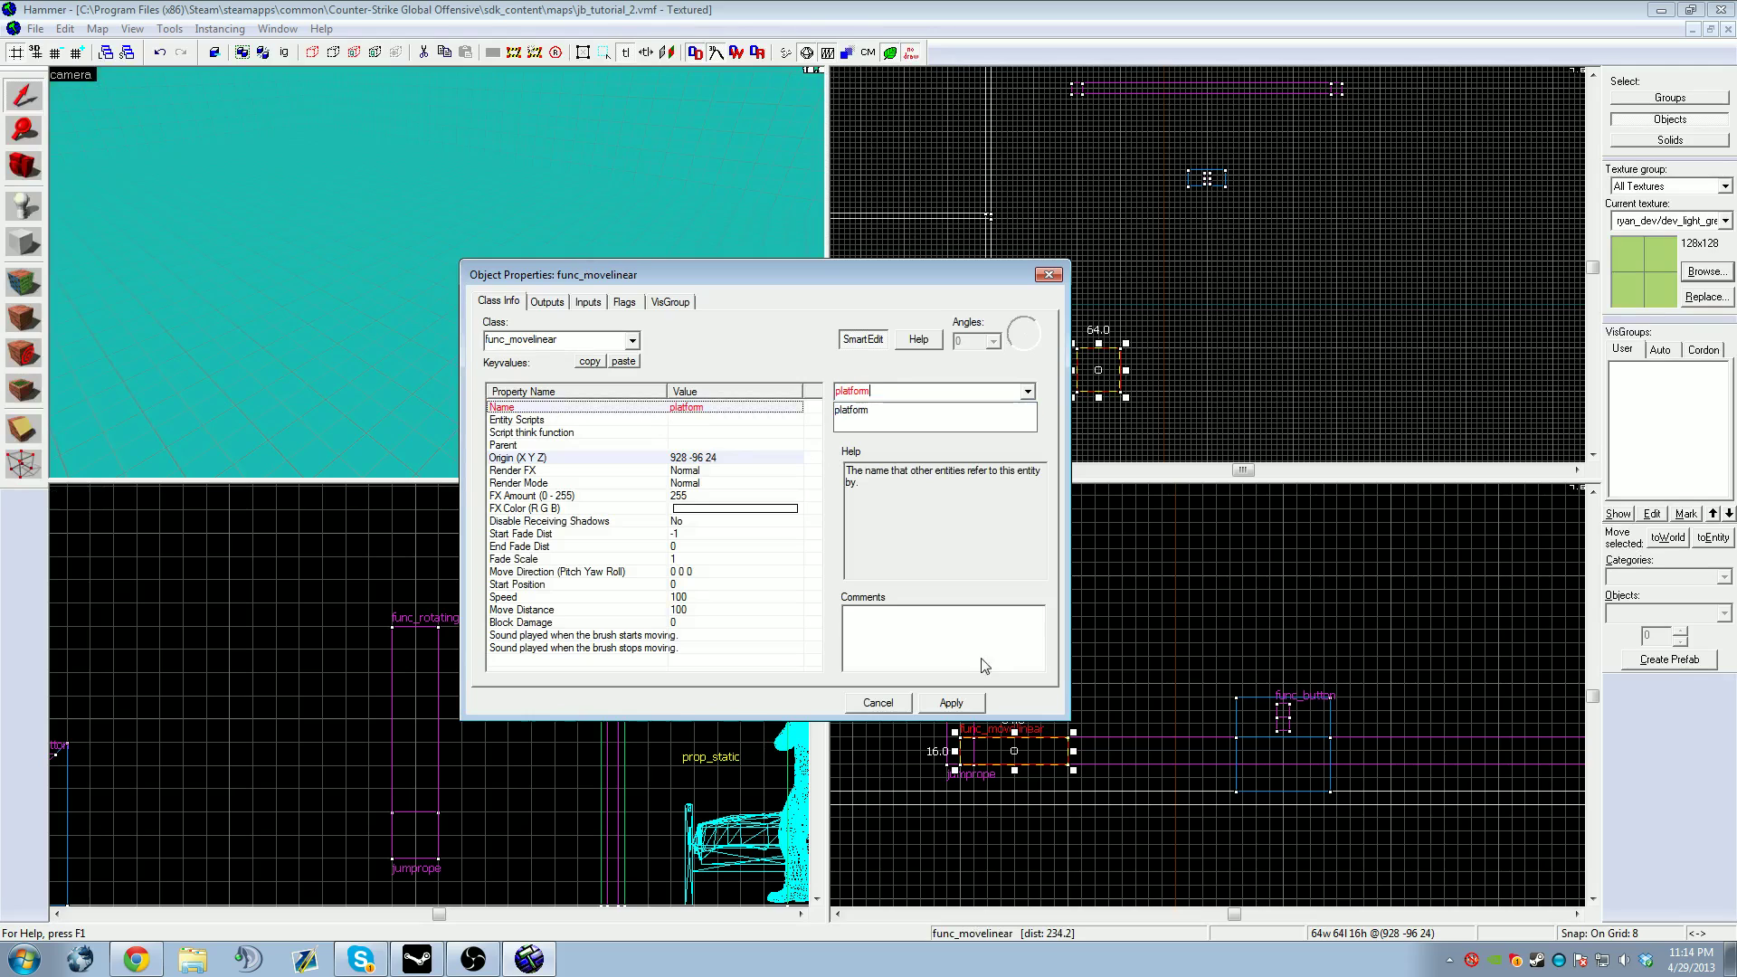
left_click(957, 709)
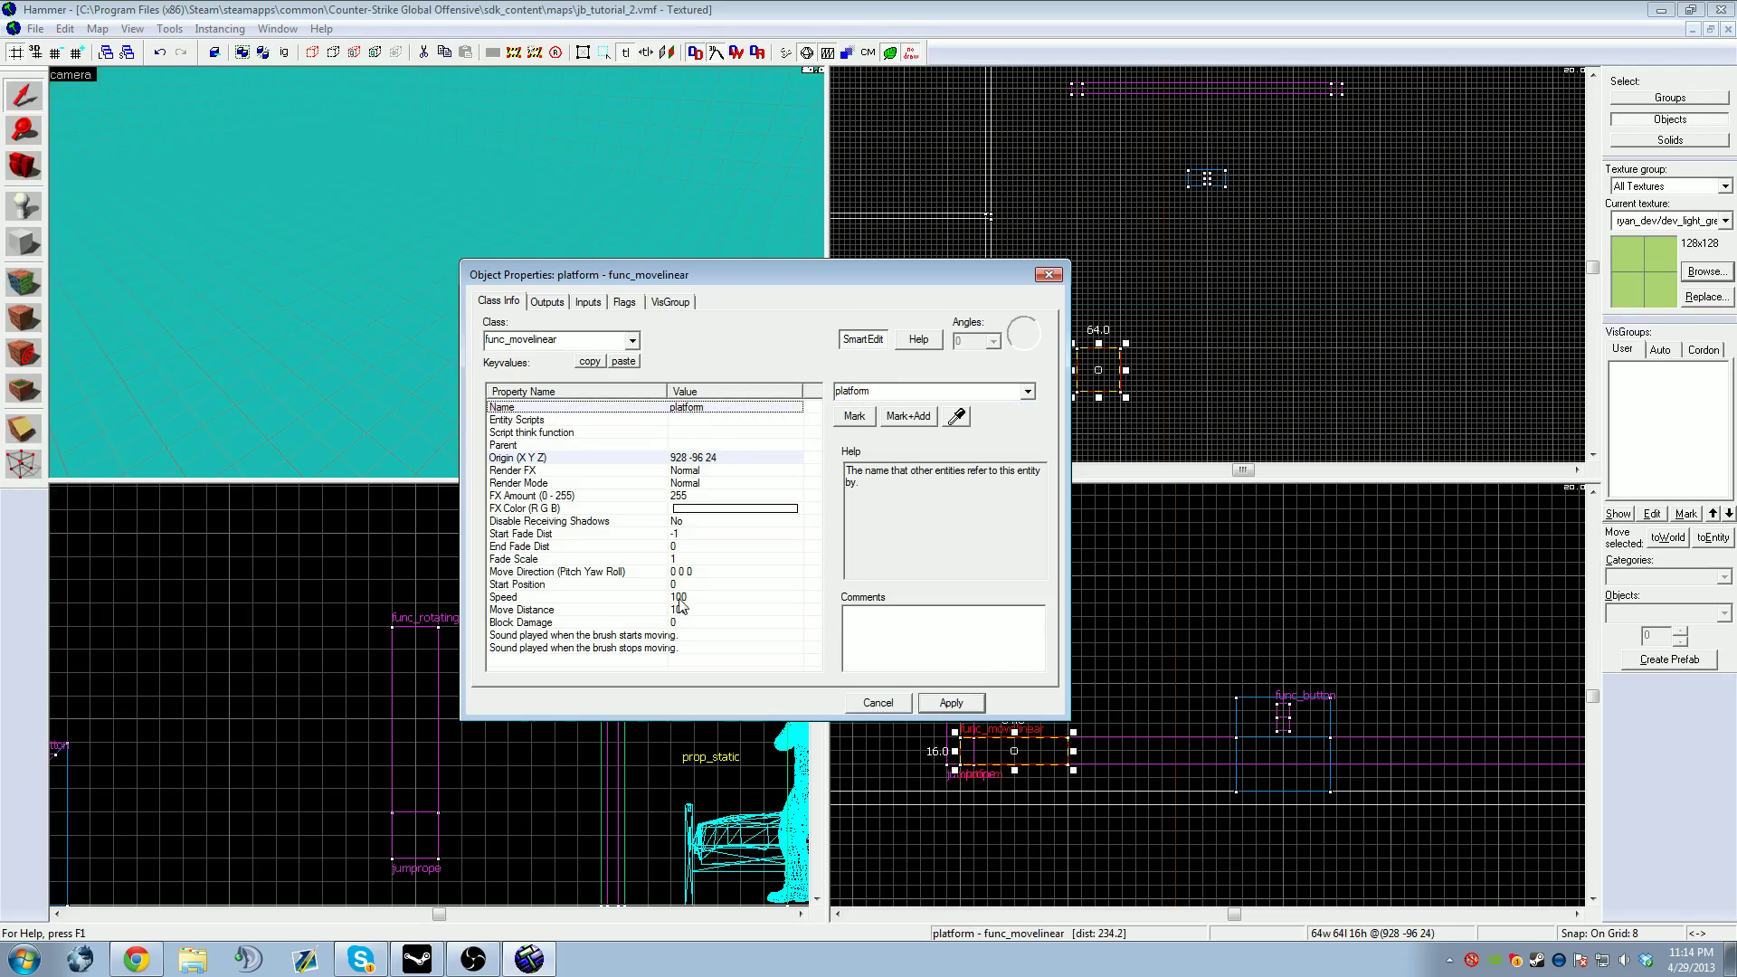
Step: Examine the platform's Move Direction, Speed and Move Distance properties alongside the top view of the room
left_click_drag(698, 279, 467, 420)
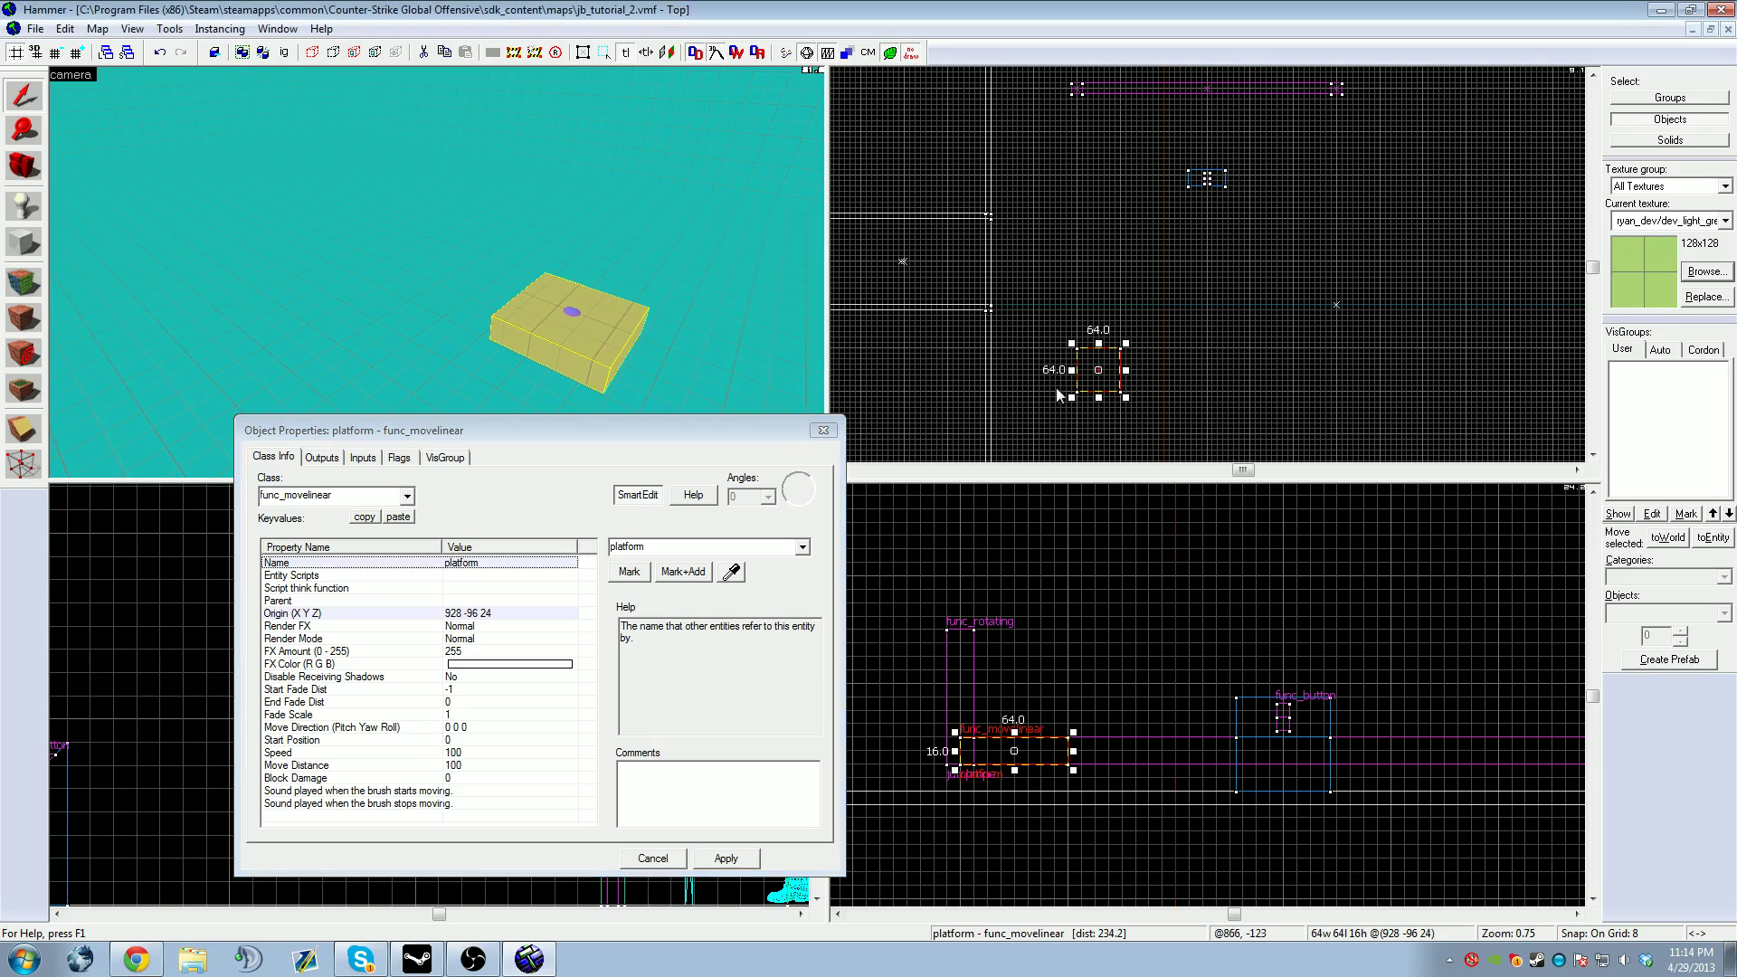
left_click_drag(946, 374, 1333, 357)
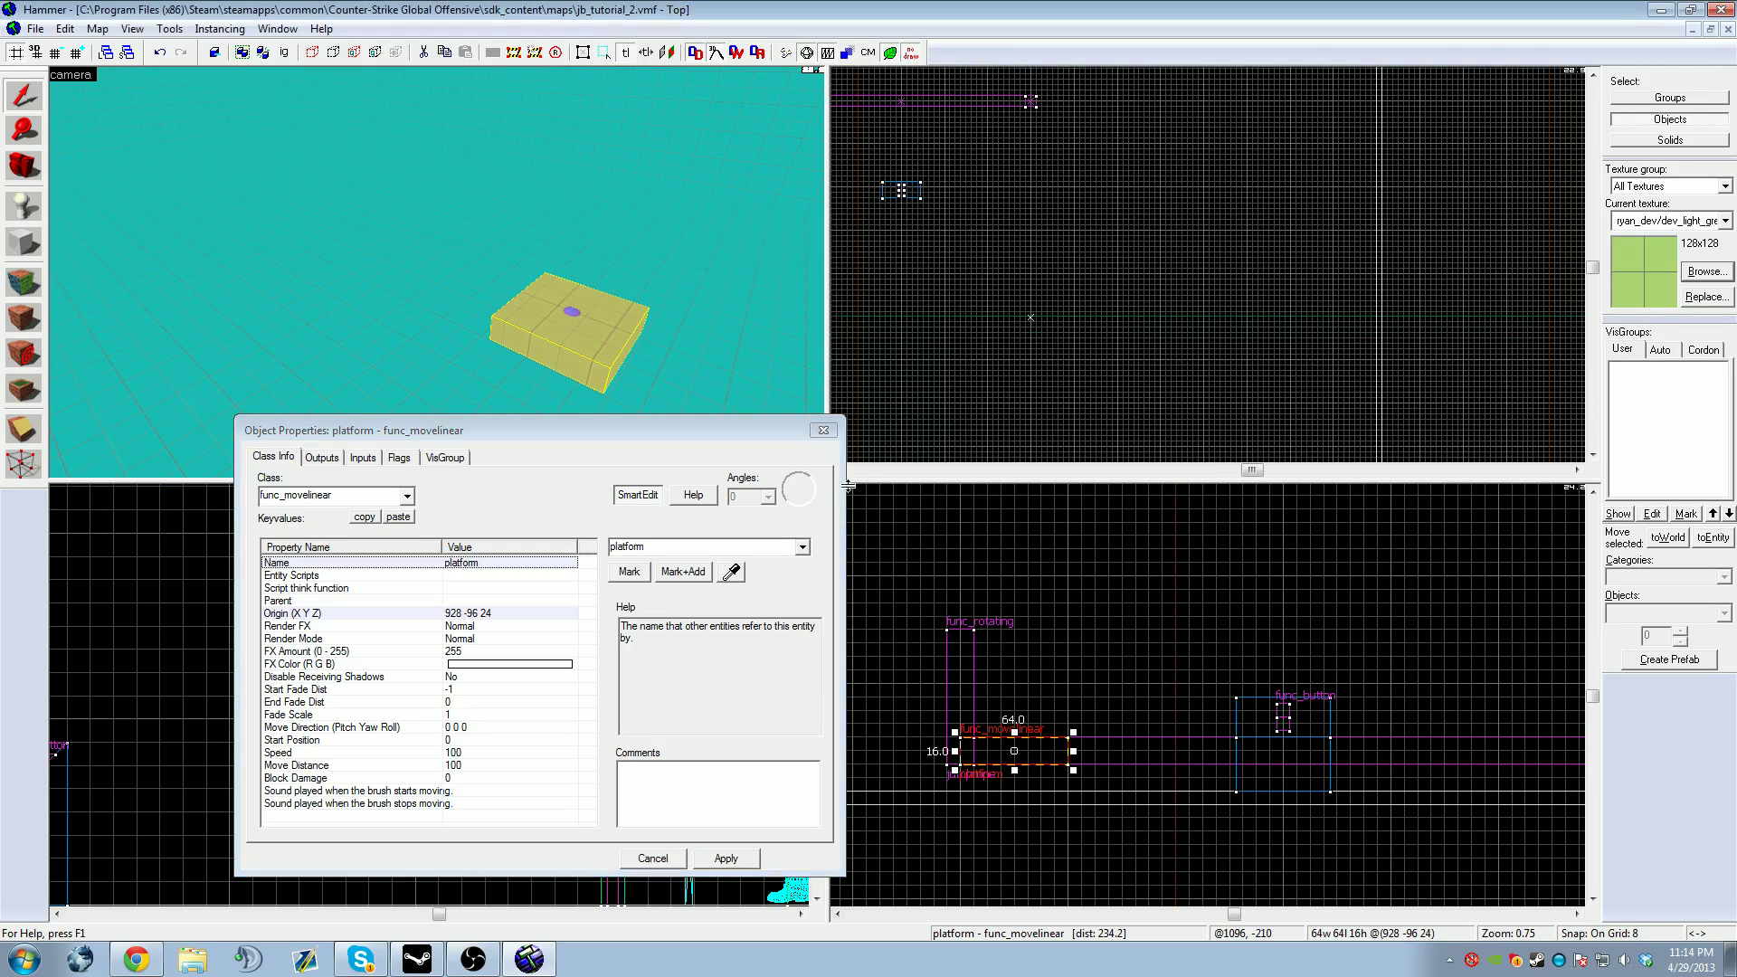
left_click(400, 728)
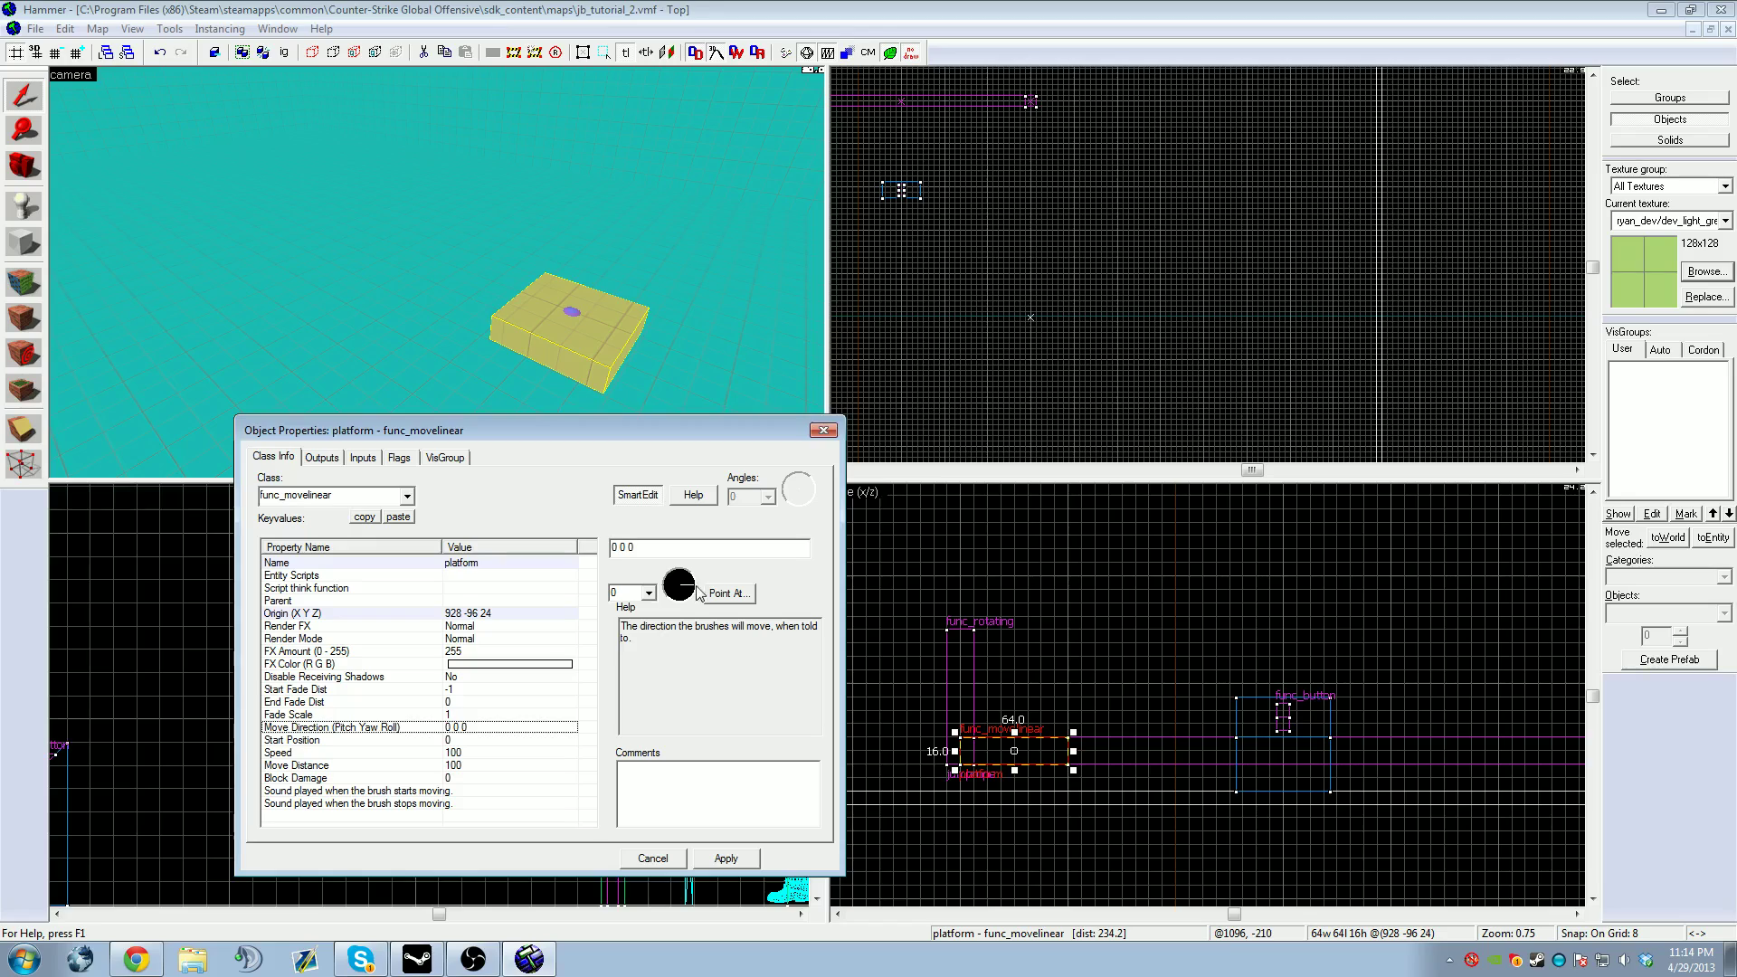
scroll(1107, 371, "up", 2)
middle_click_drag(1074, 370, 1115, 332)
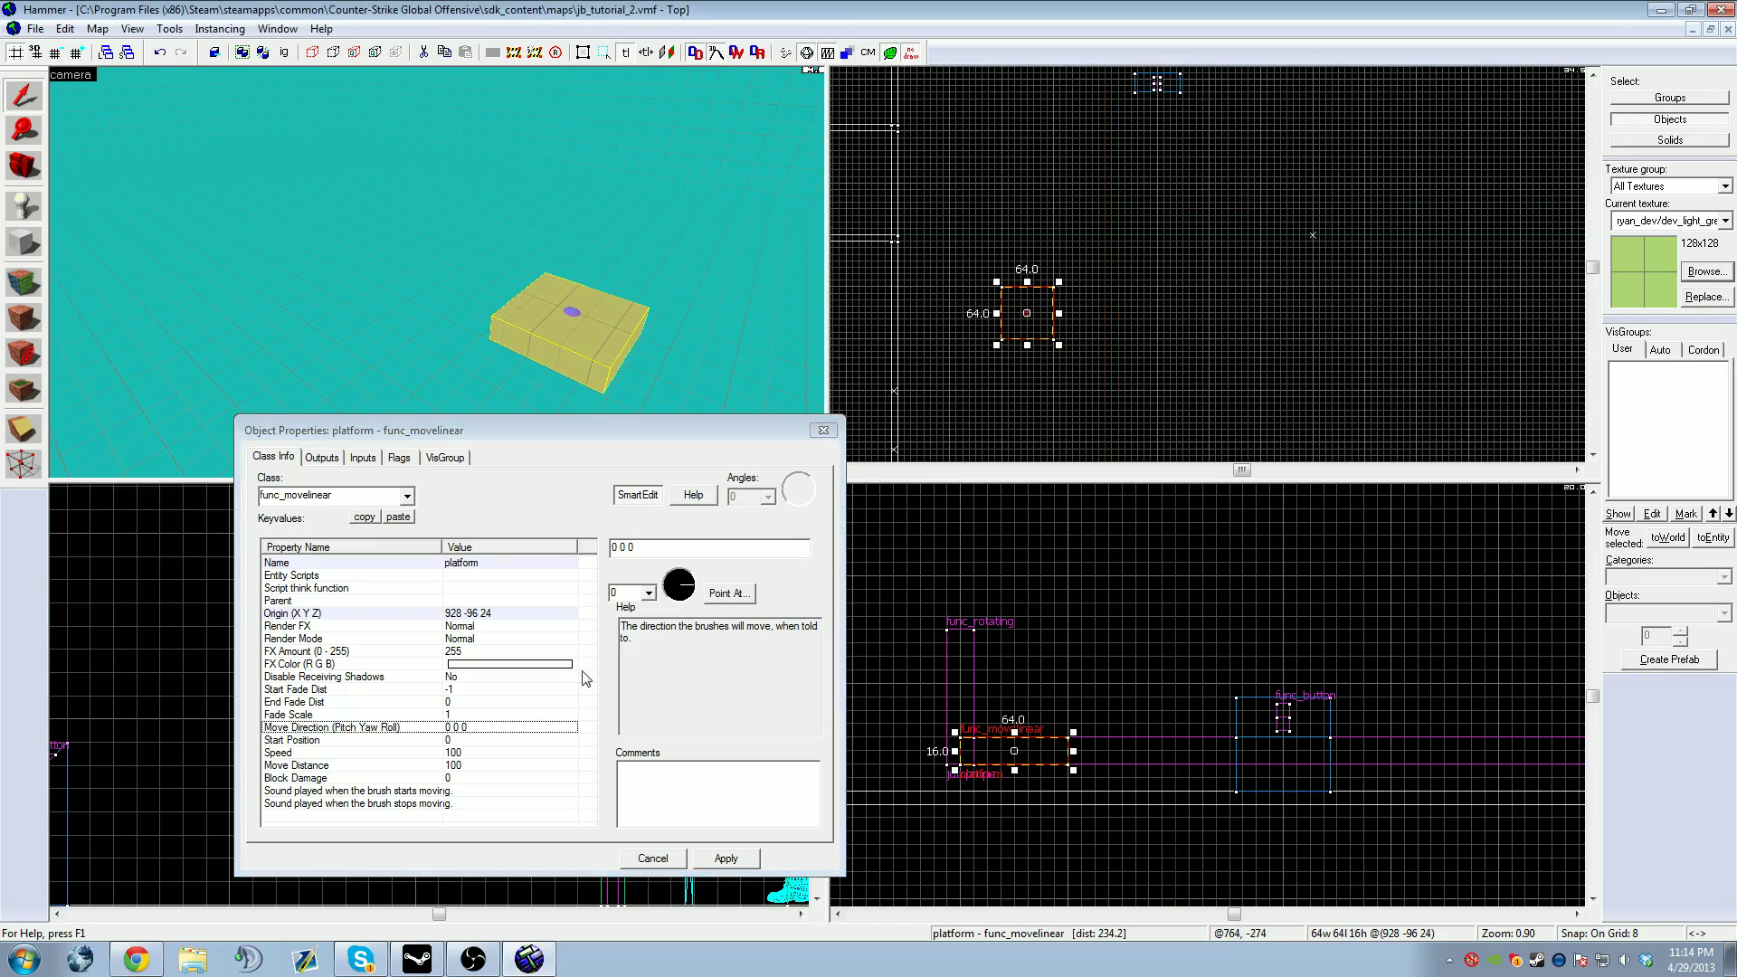
left_click(457, 753)
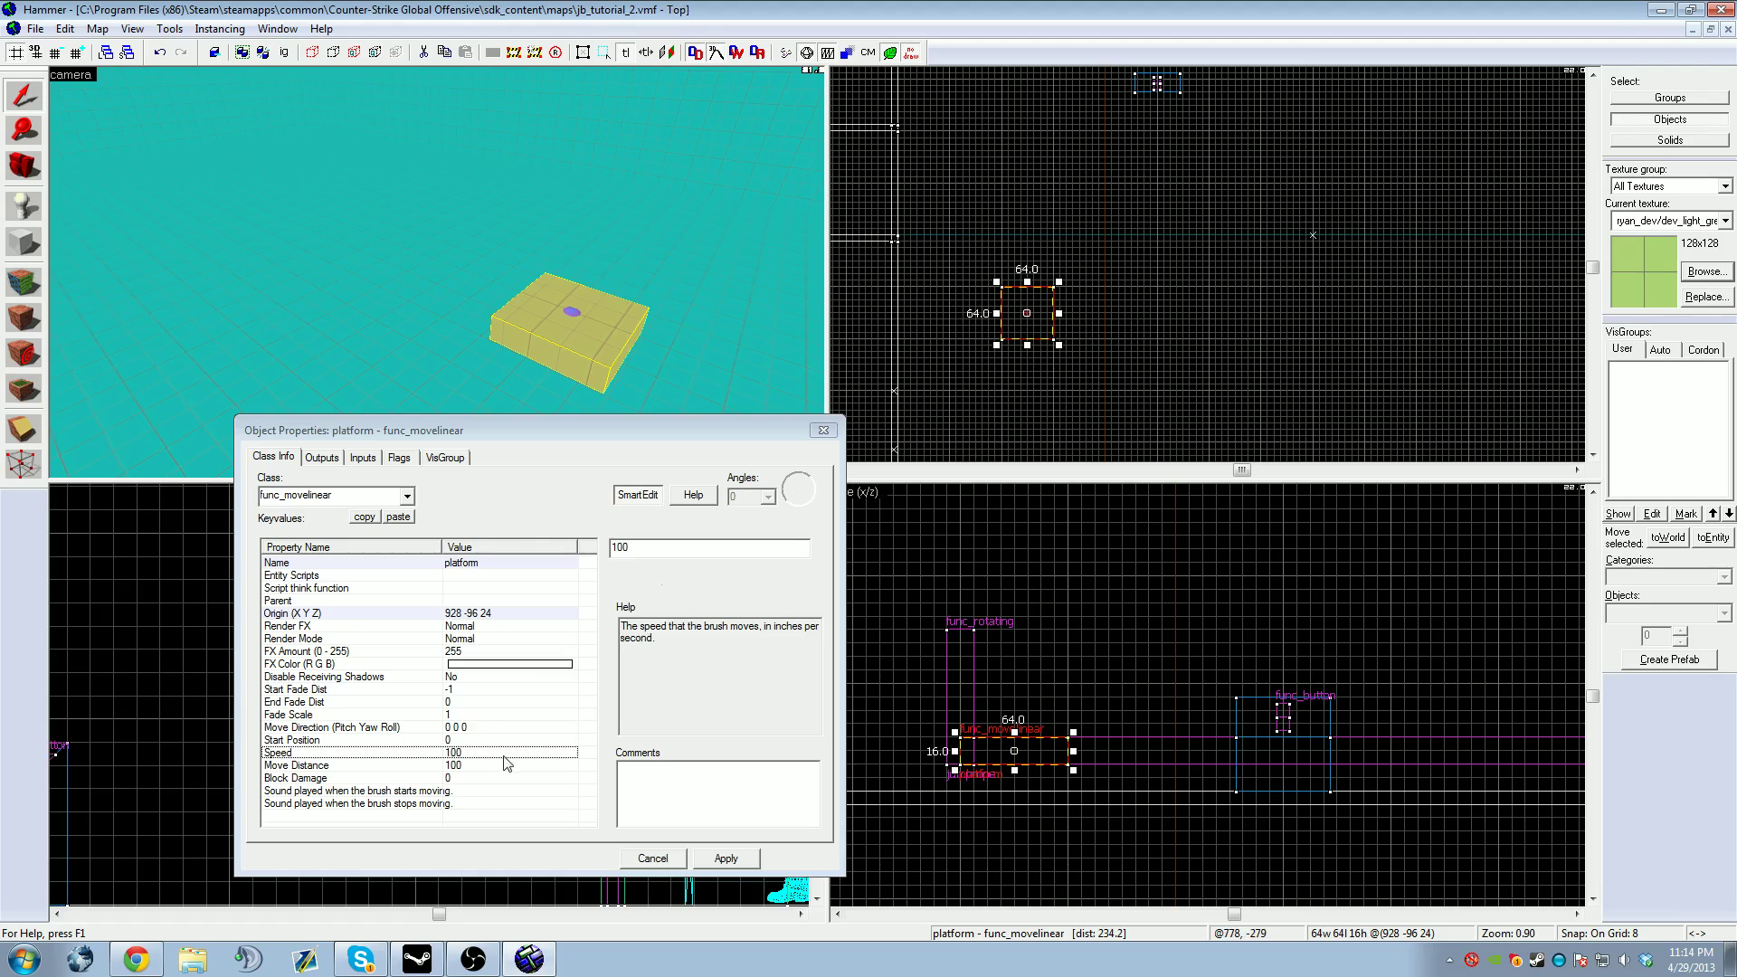
left_click(469, 766)
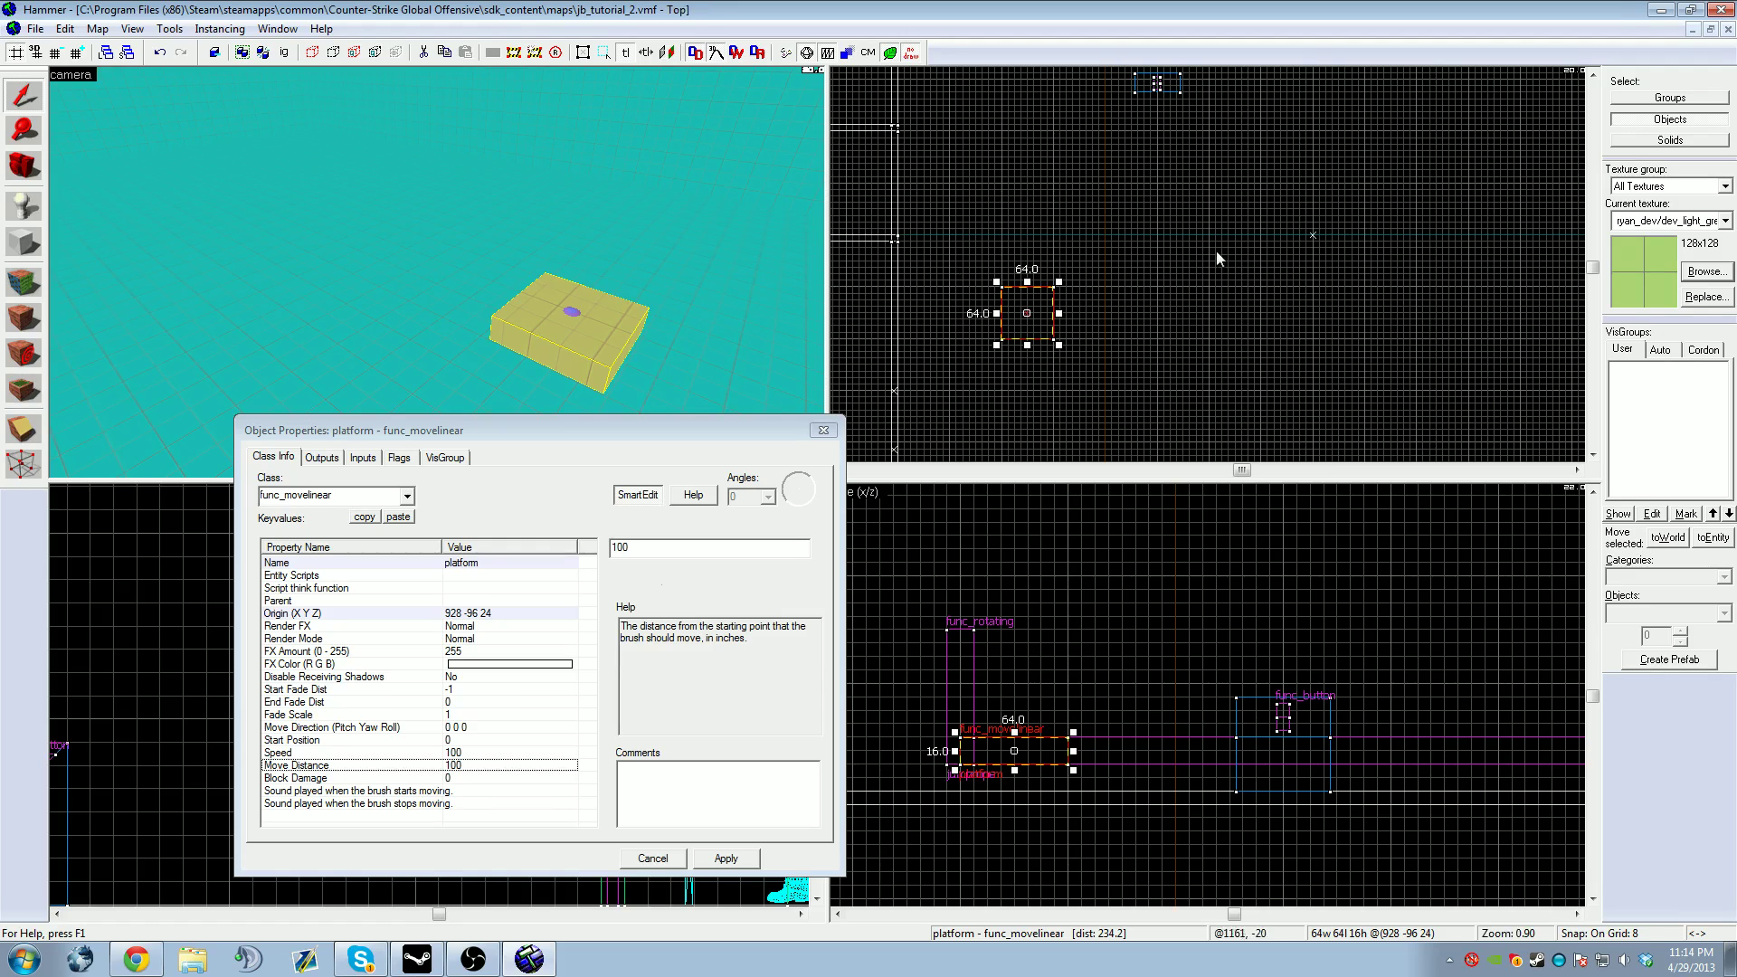
Step: Try shifting the platform 64 units along the X axis in the top view and return it to 928, -96, 24
scroll(1031, 299, "up", 6)
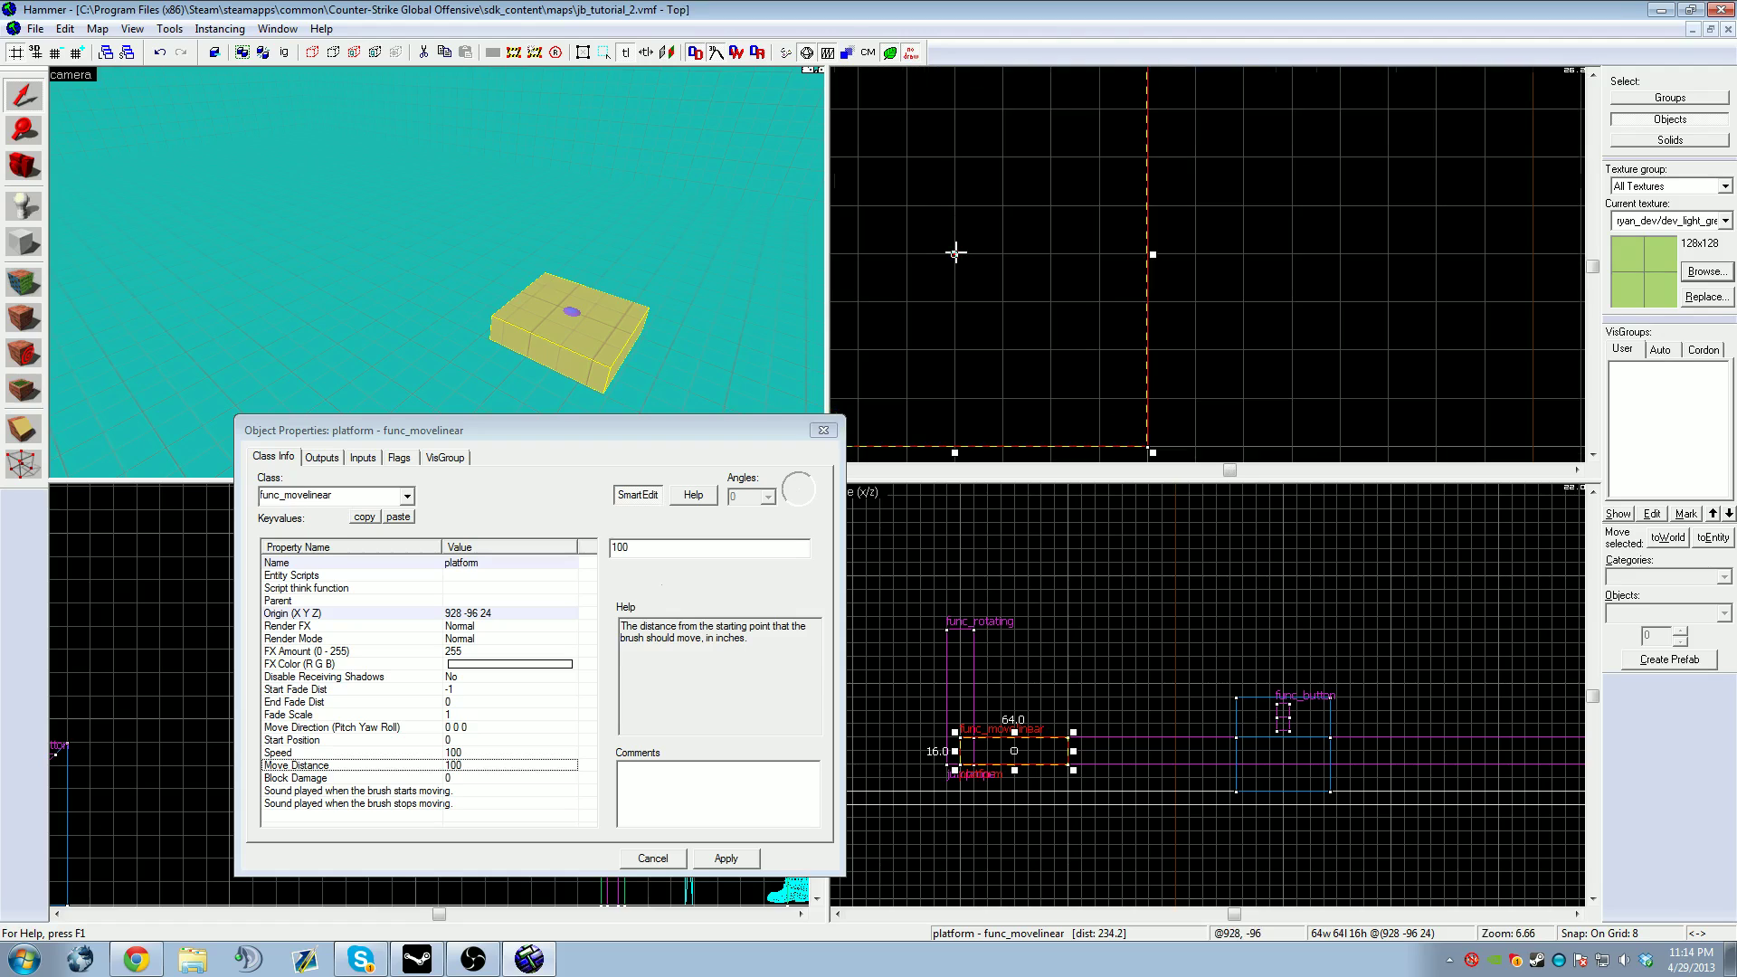
scroll(955, 253, "down", 4)
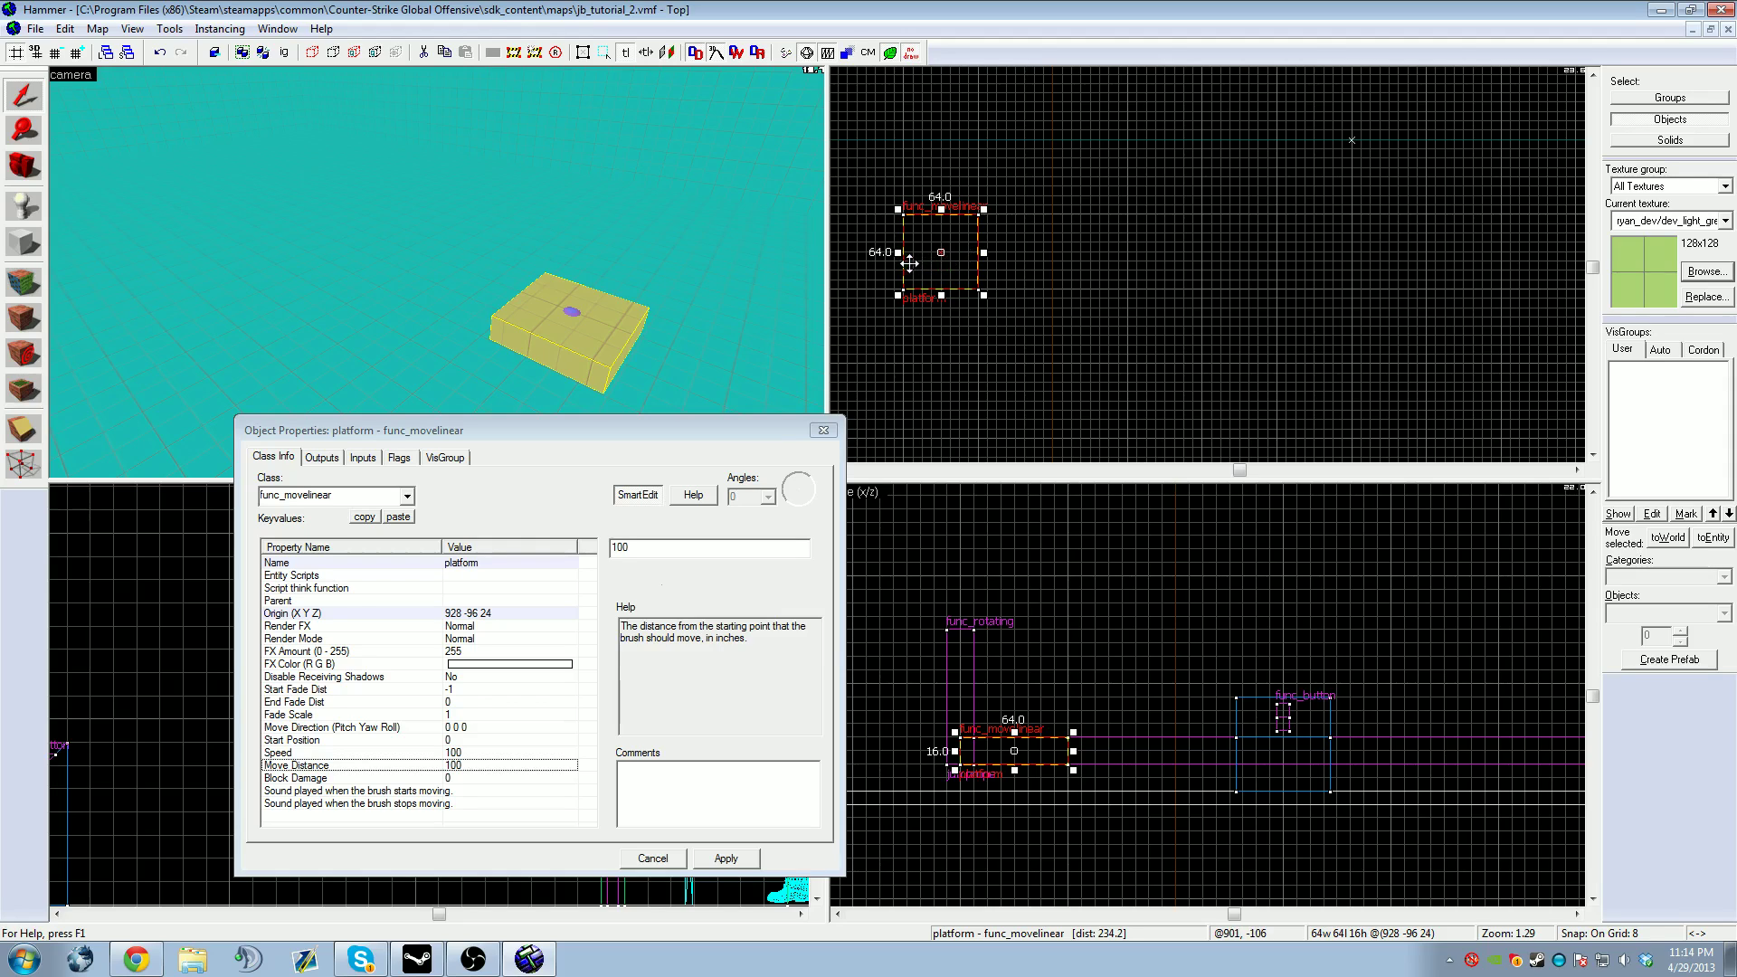
left_click_drag(919, 265, 995, 268)
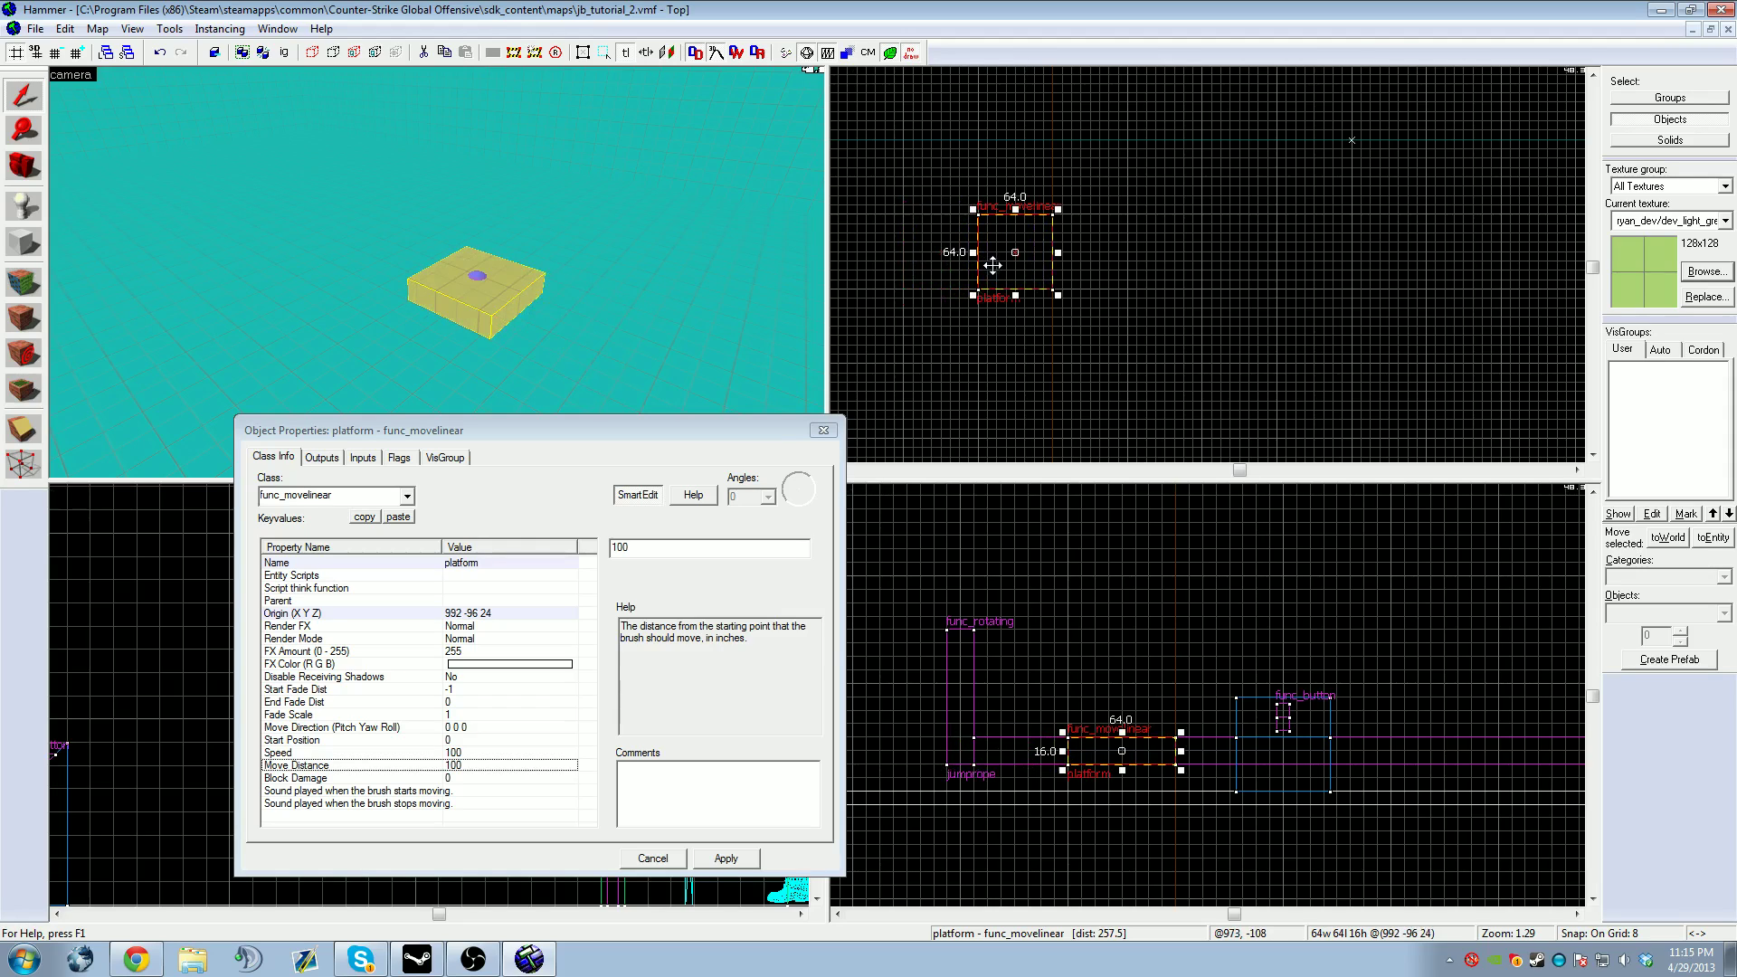
left_click_drag(1039, 275, 957, 276)
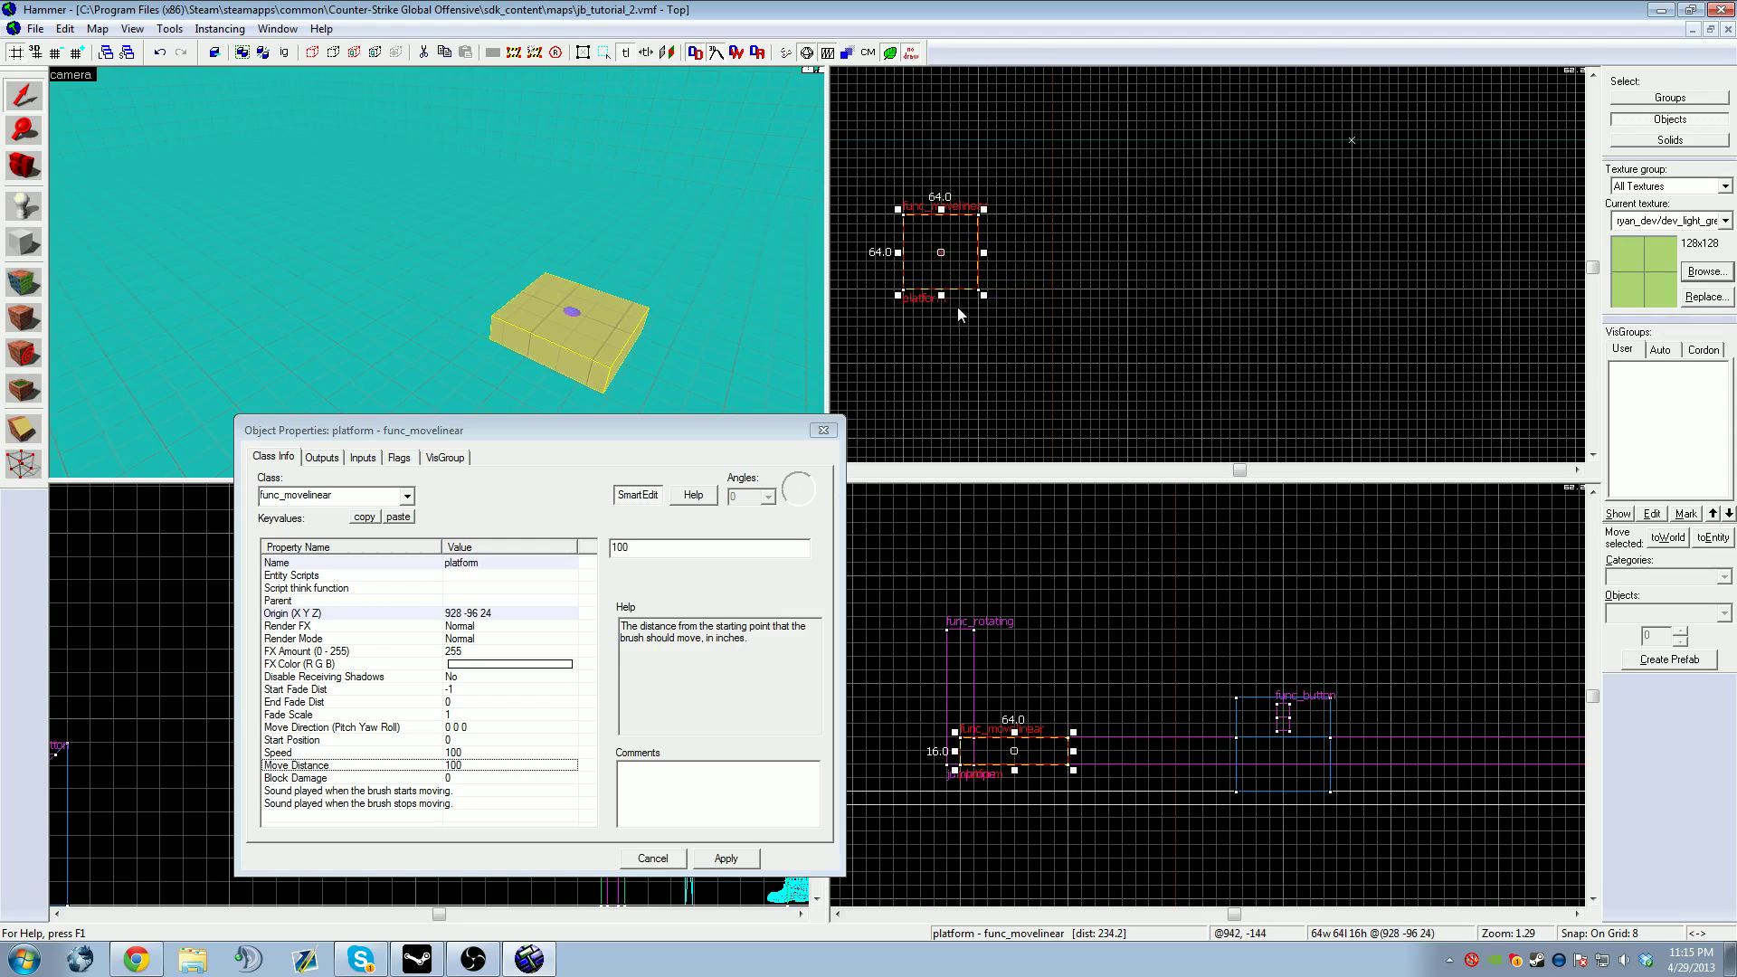
Step: Measure the distance from the platform's leading edge to the far wall in the top view with a selection box
scroll(937, 308, "down", 4)
left_click(952, 313)
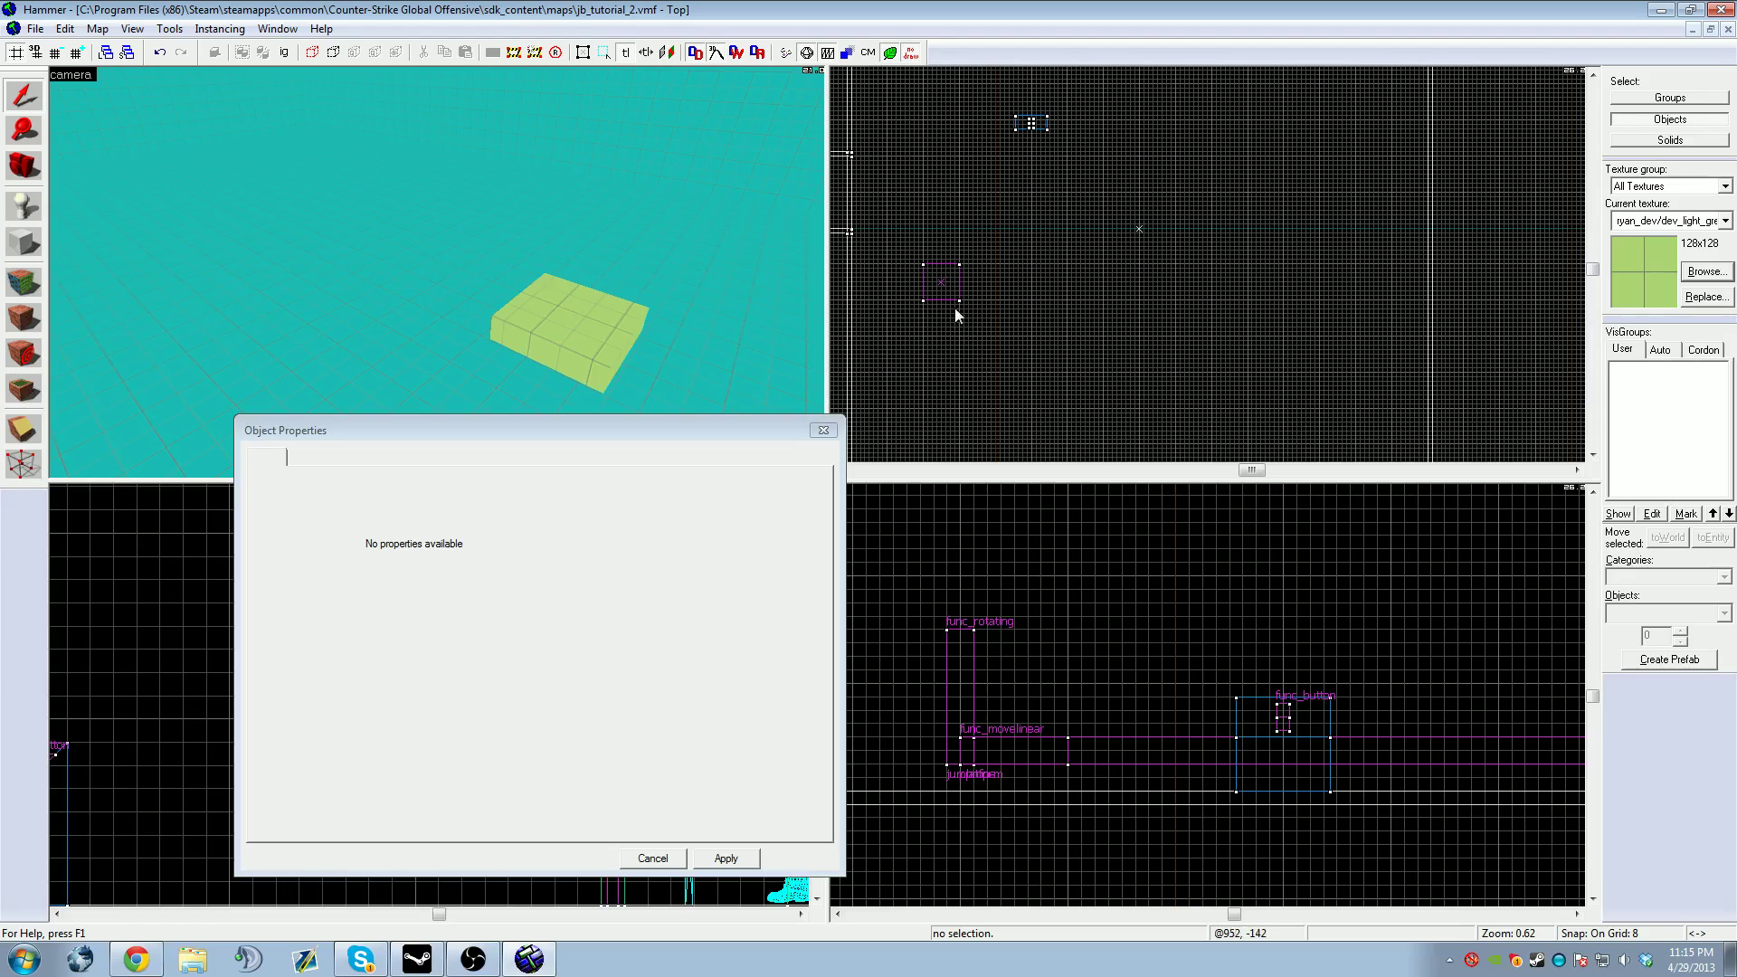
left_click_drag(960, 337, 1394, 338)
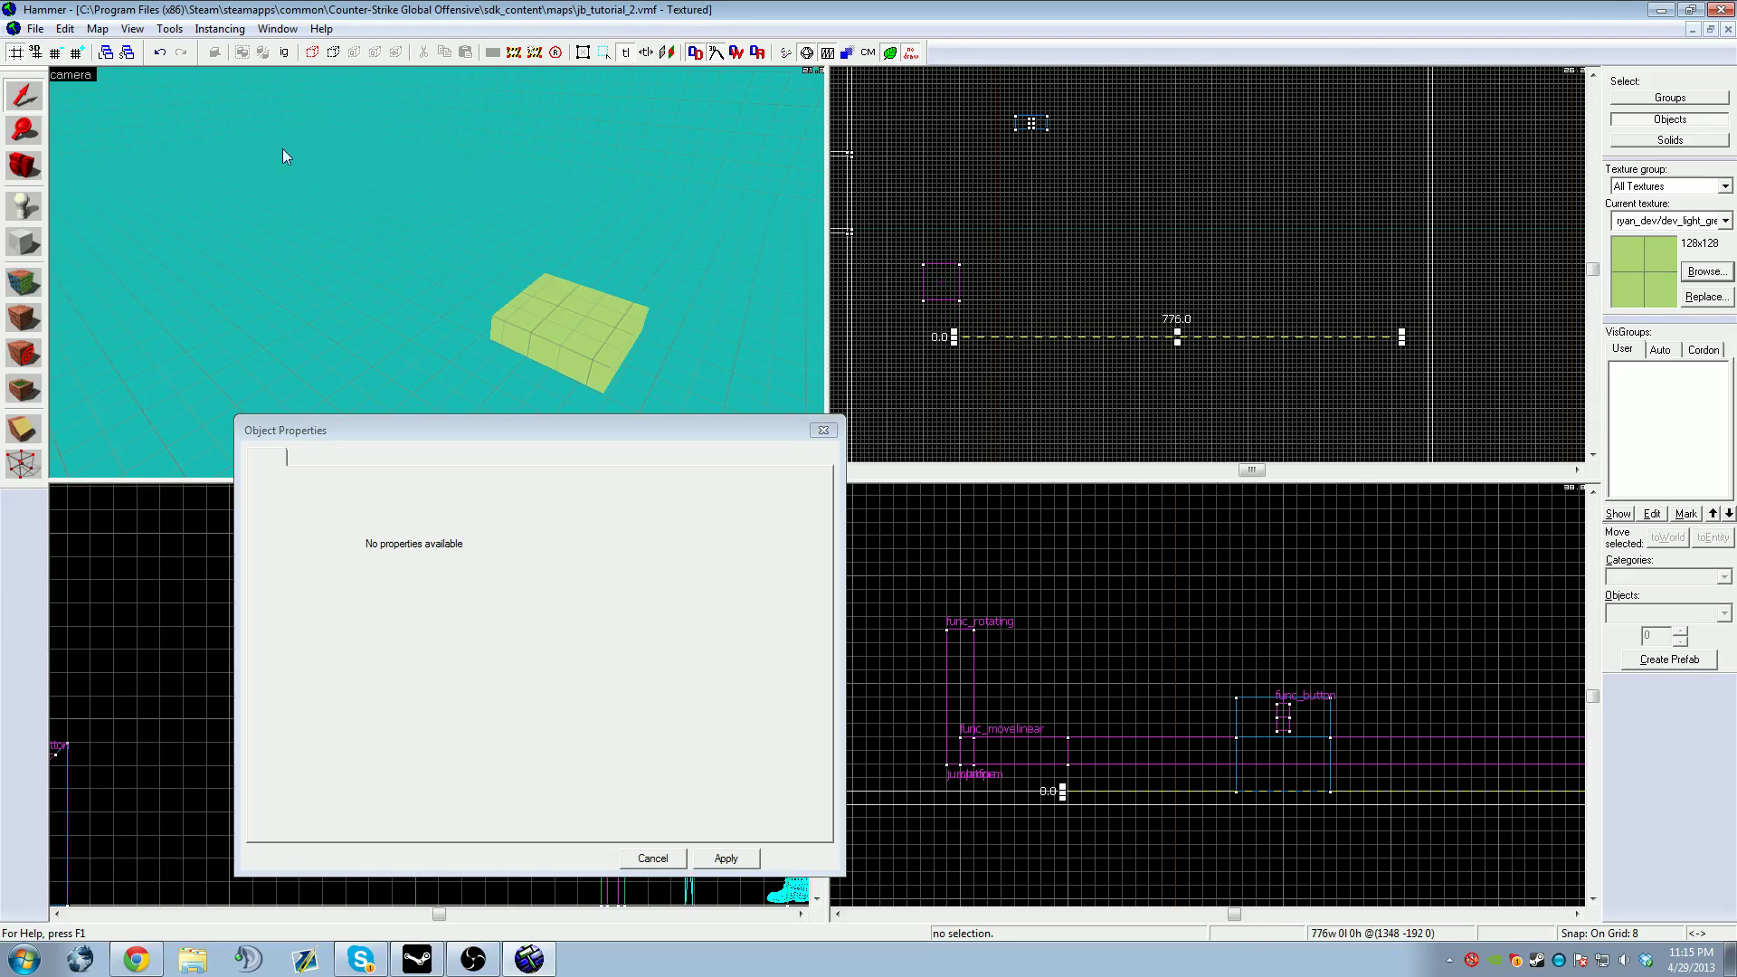
left_click(975, 350)
left_click_drag(961, 338, 1396, 341)
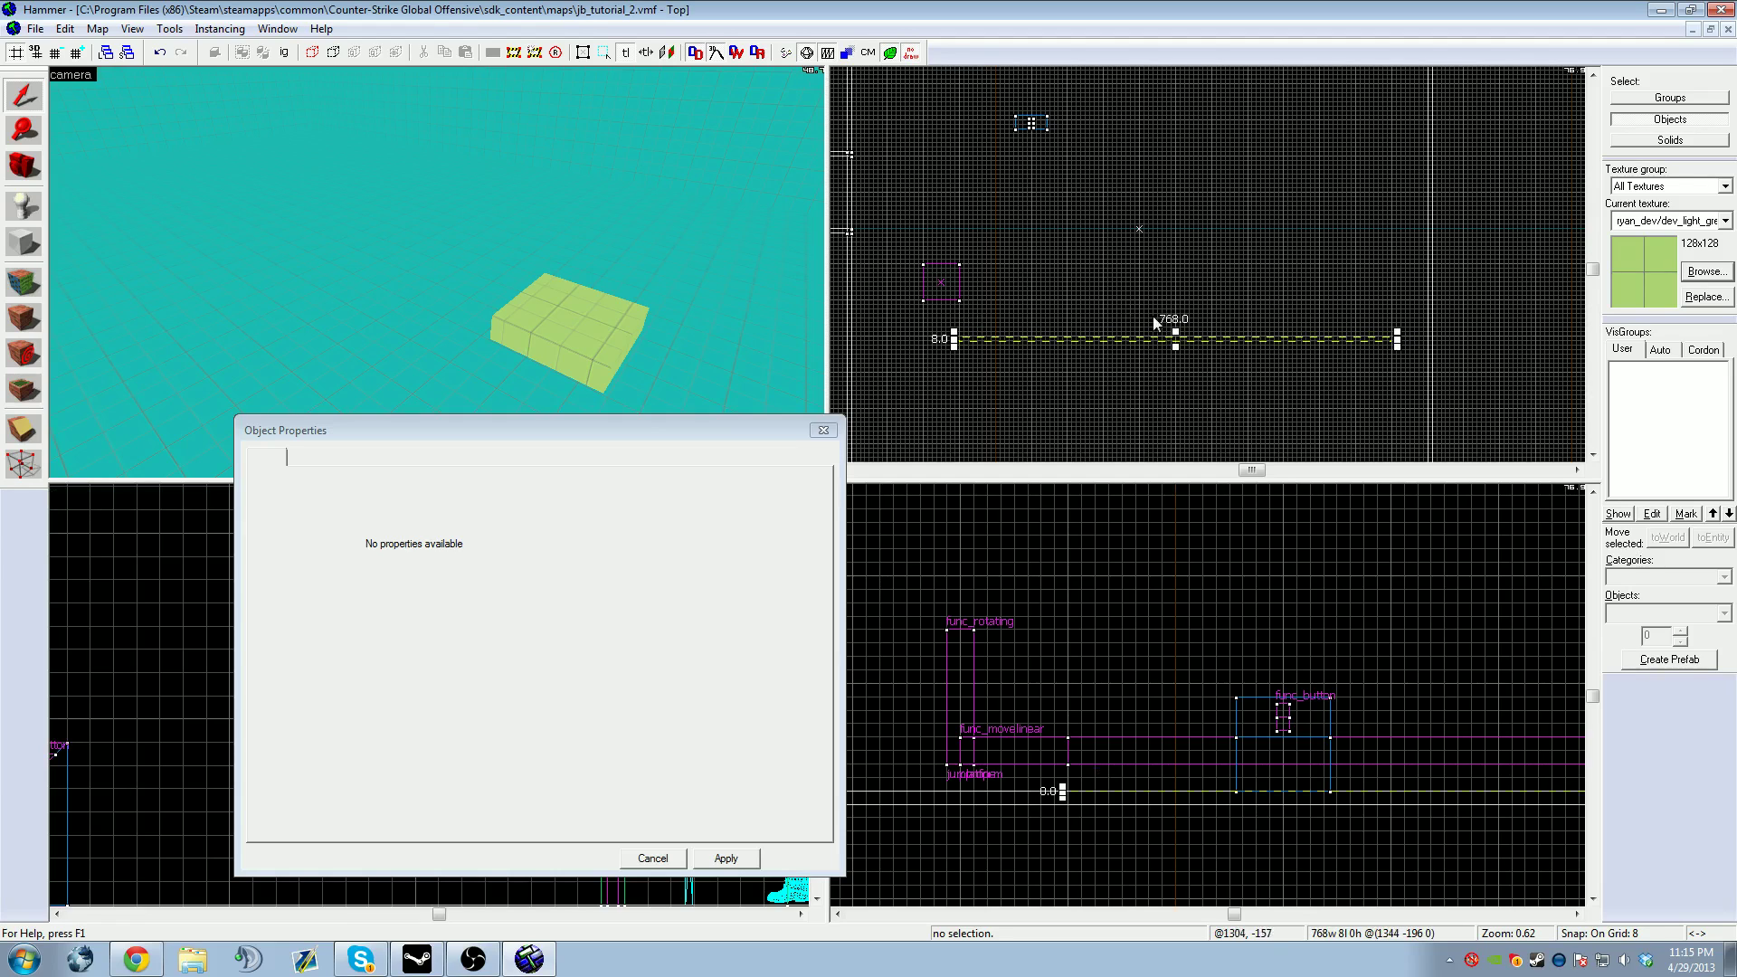
Step: Reselect only the platform, set its Move Distance to 776 and apply the change
left_click(581, 335)
left_click(703, 317, "ctrl")
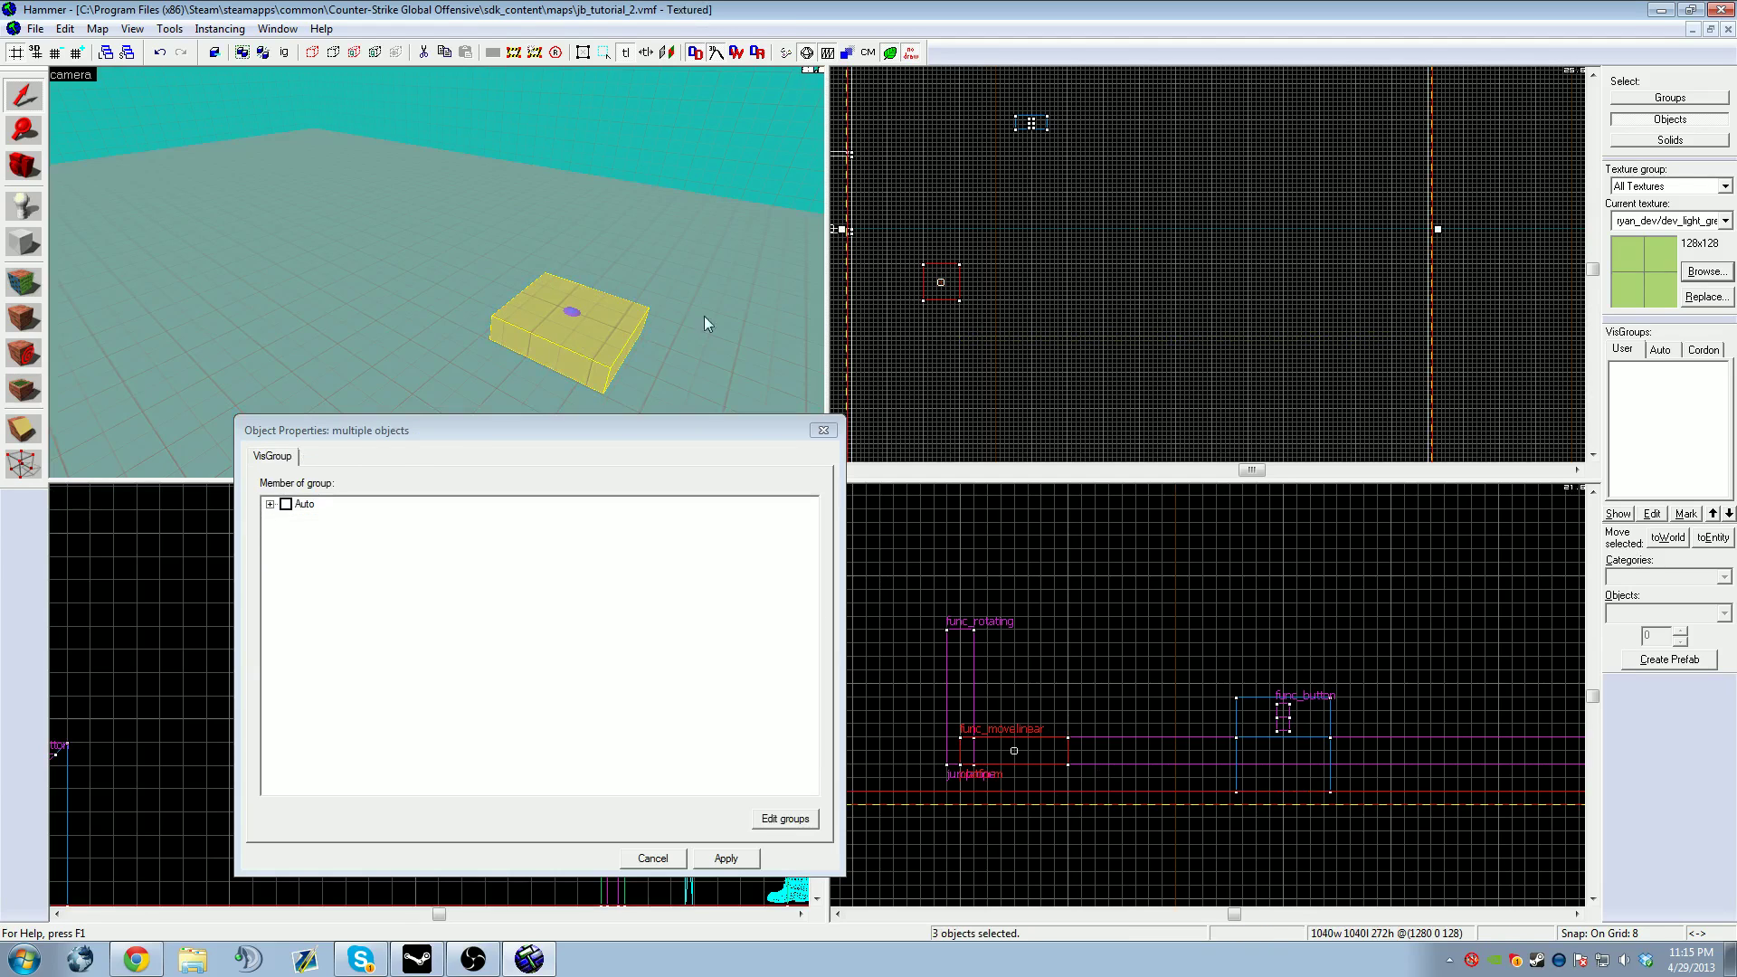
left_click(520, 271, "ctrl")
left_click(459, 768)
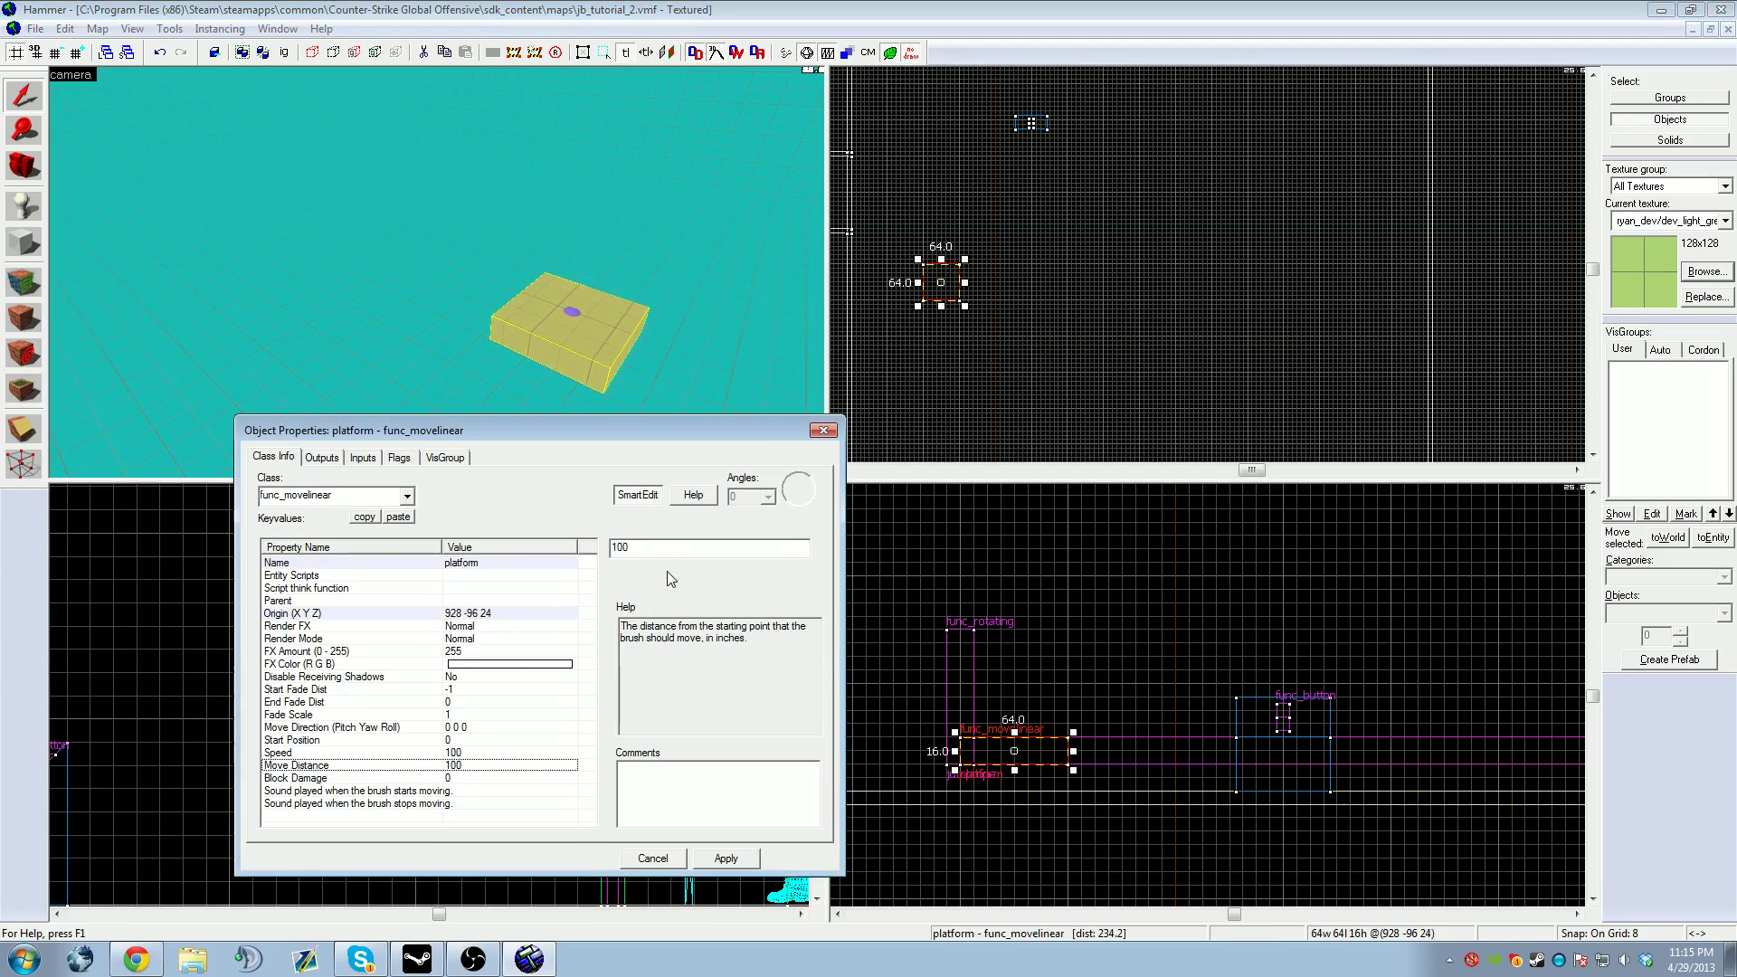
type("776")
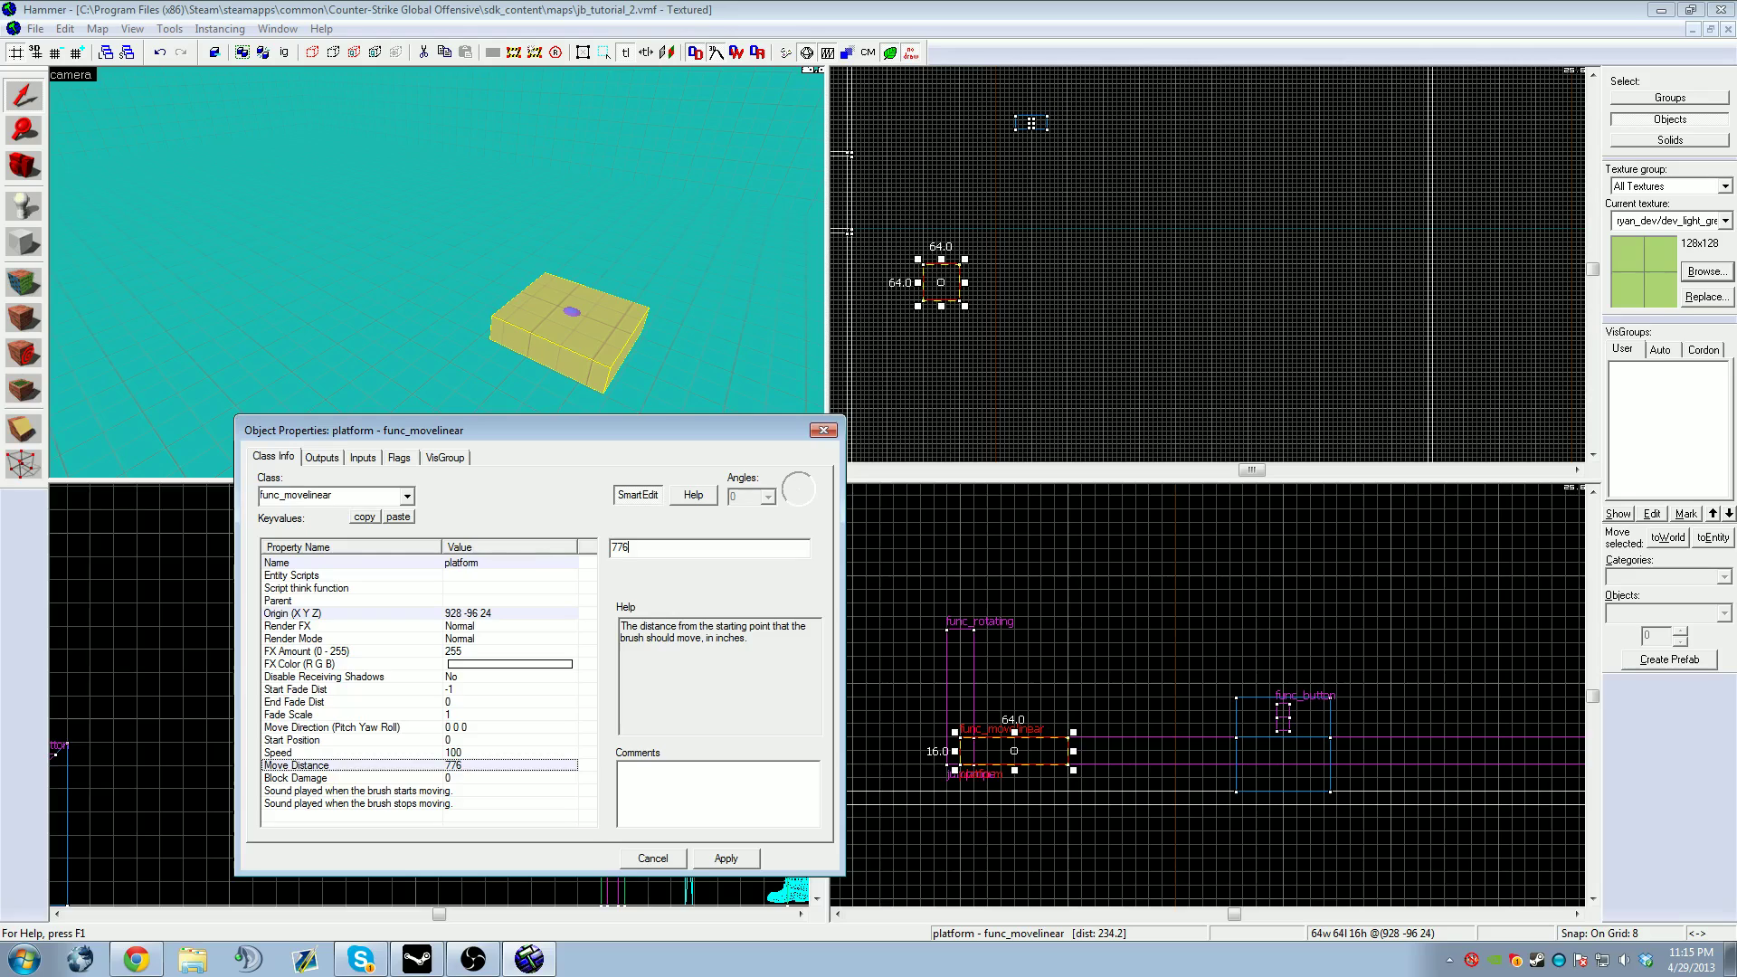
left_click(708, 855)
Step: Review the platform's available flags and close its properties
left_click(399, 457)
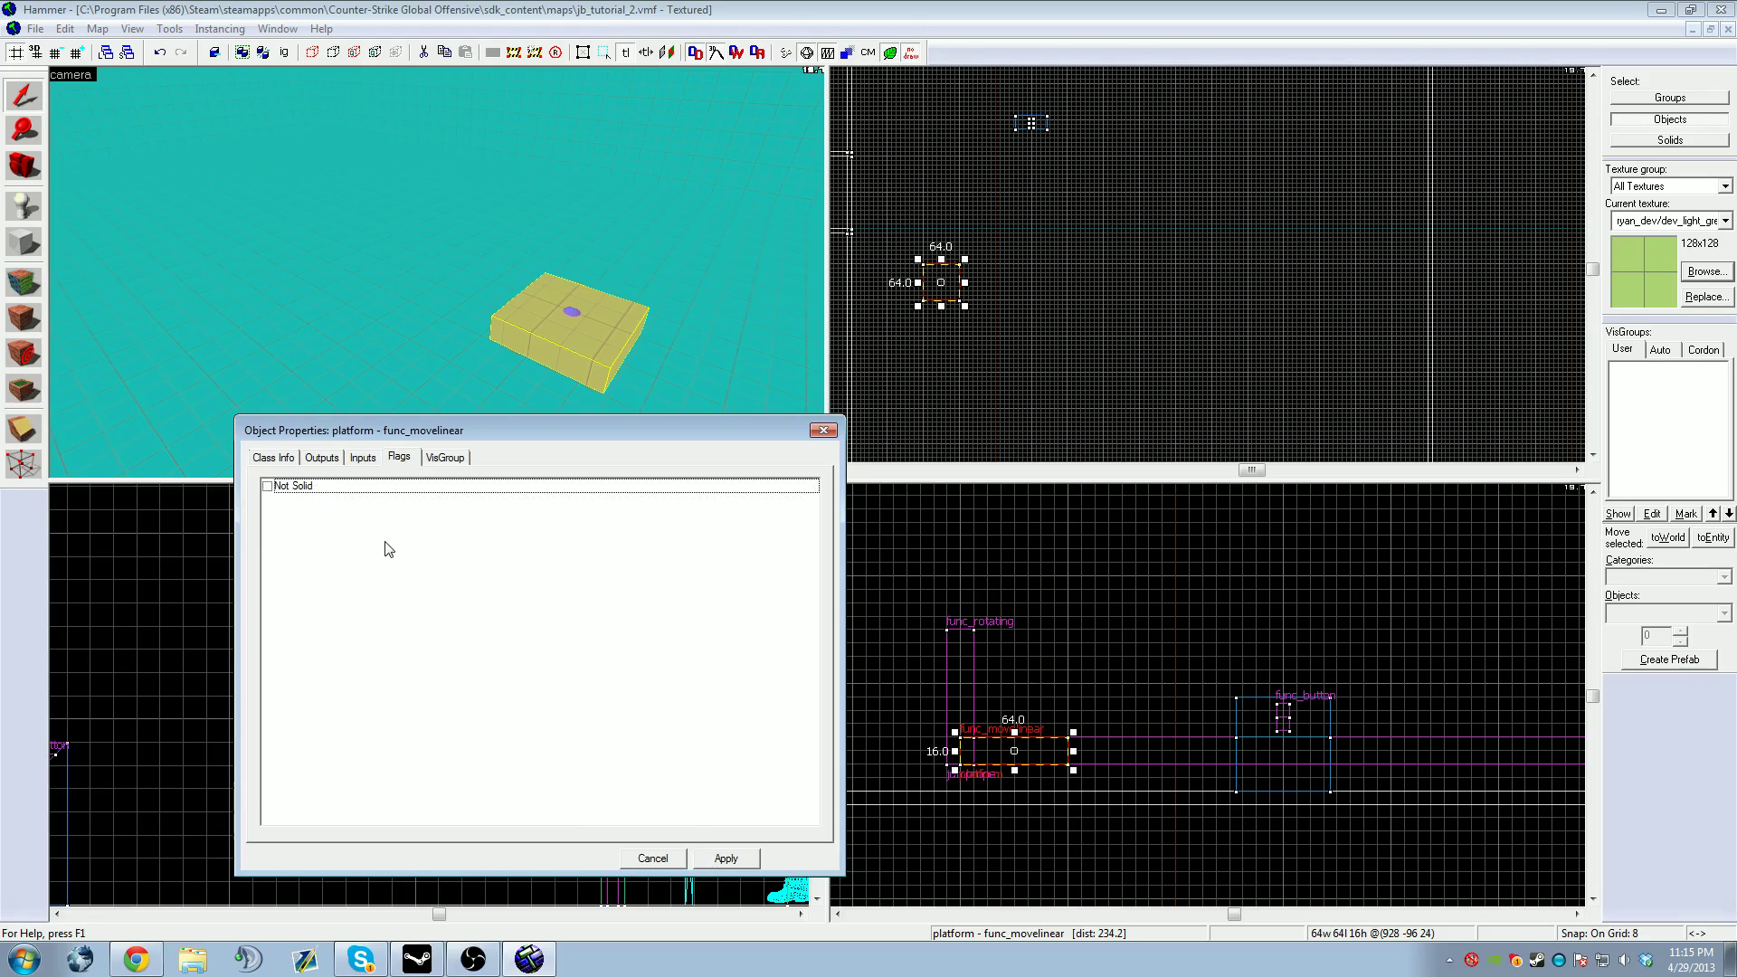
left_click(274, 457)
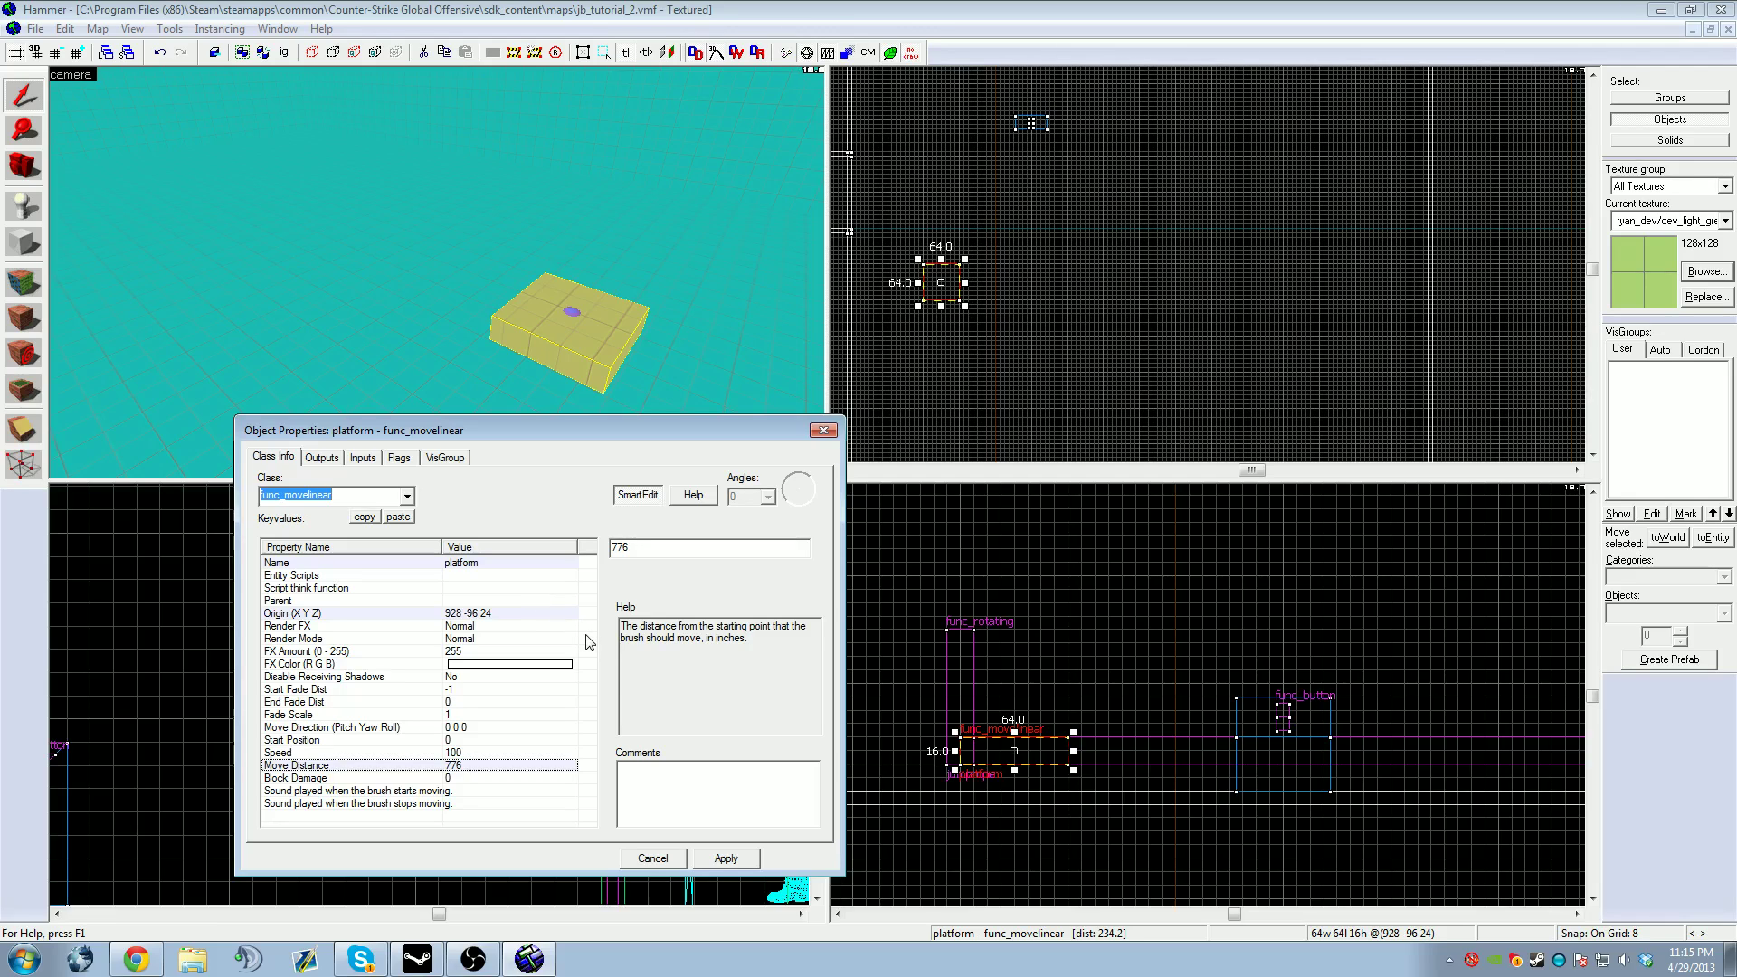
left_click(653, 857)
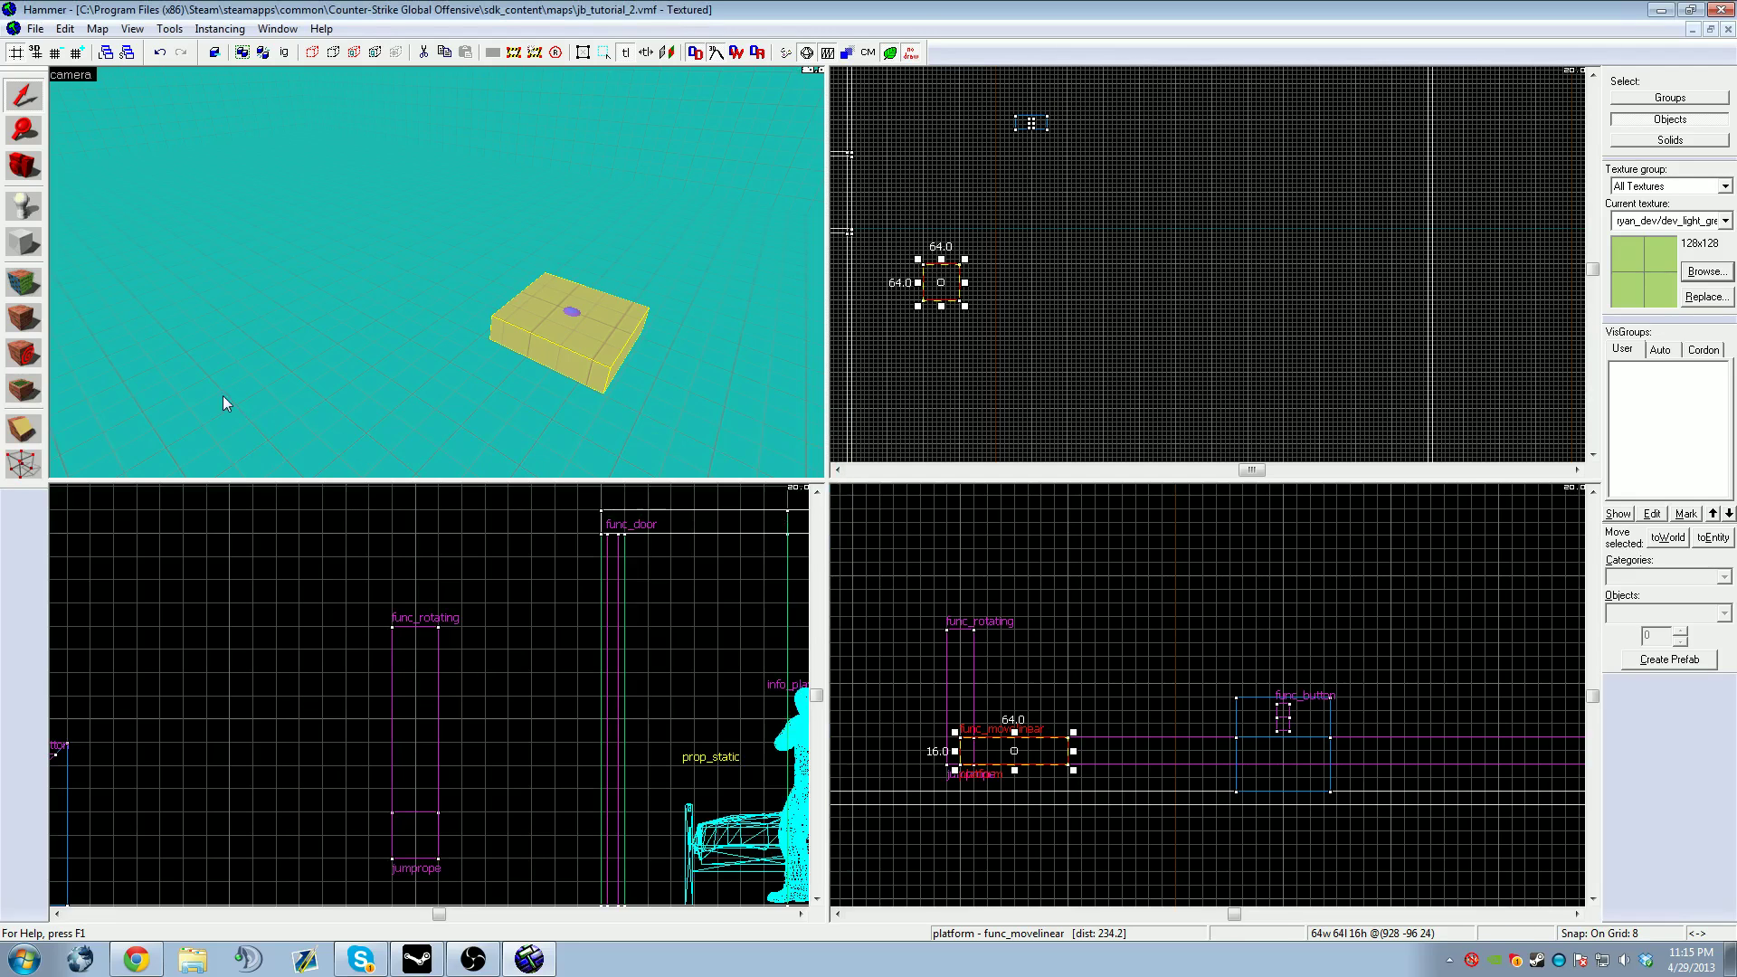
Step: Copy the platform's solid directly on top of it at 928, -96, 40 and give the copy the tools/toolstrigger texture
left_click(1619, 143)
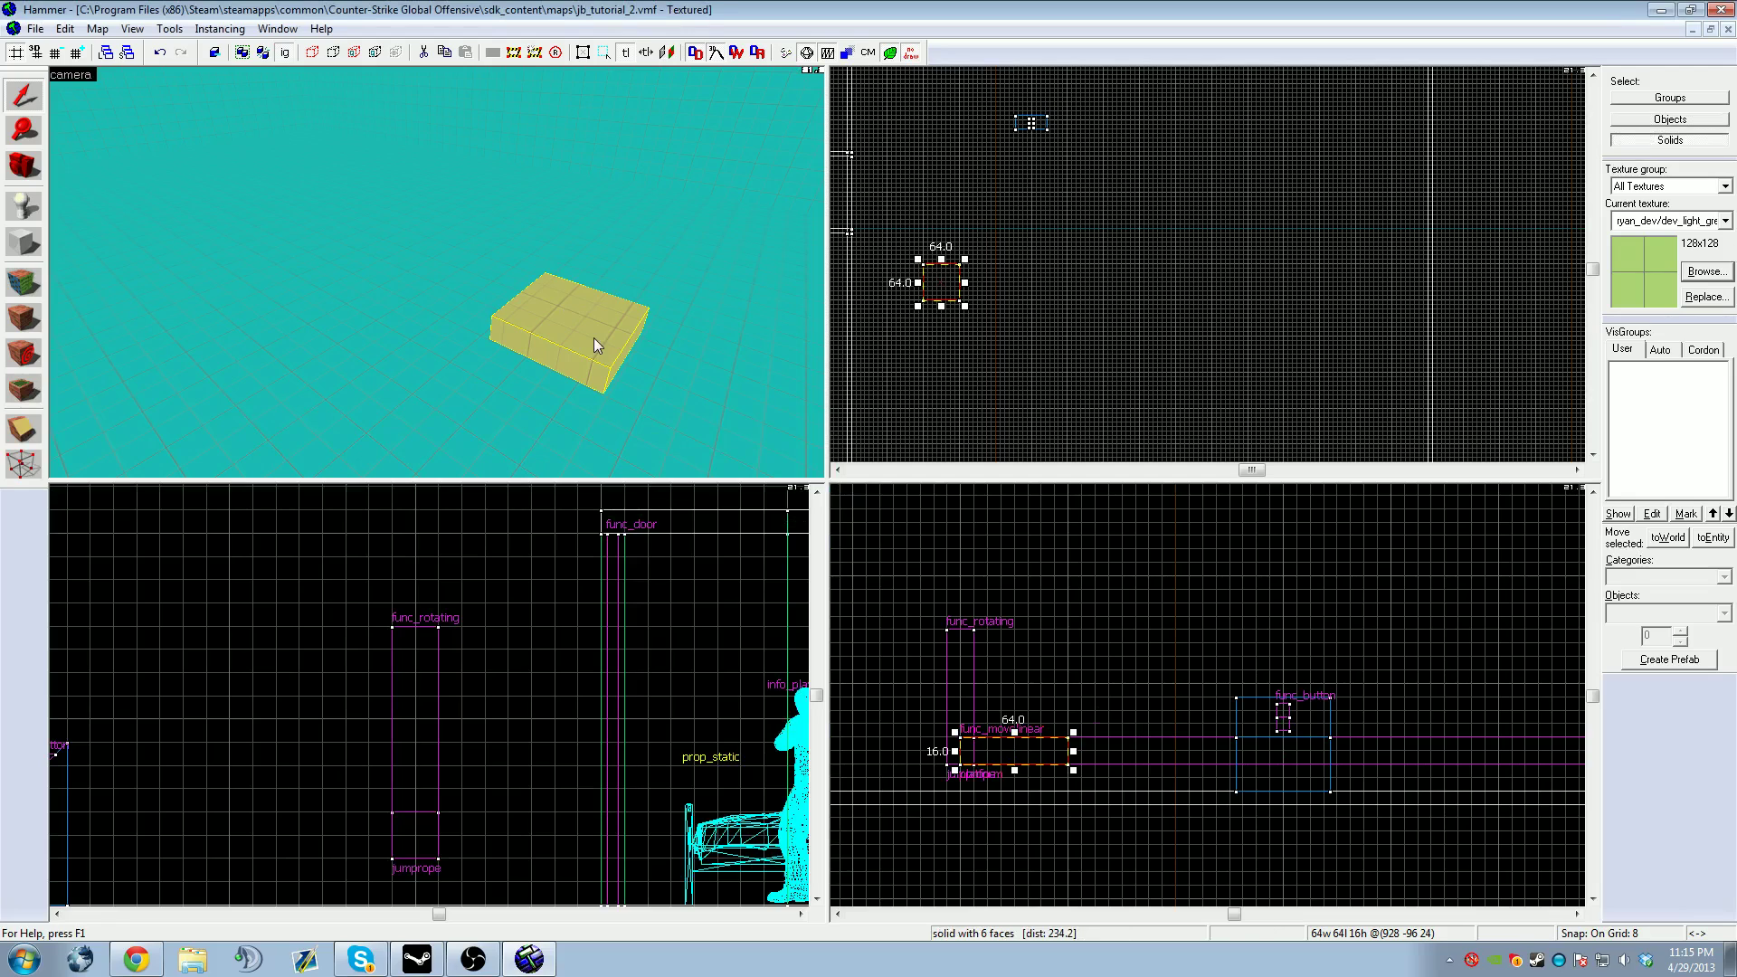
scroll(1009, 739, "up", 2)
left_click_drag(1022, 759, 1022, 721)
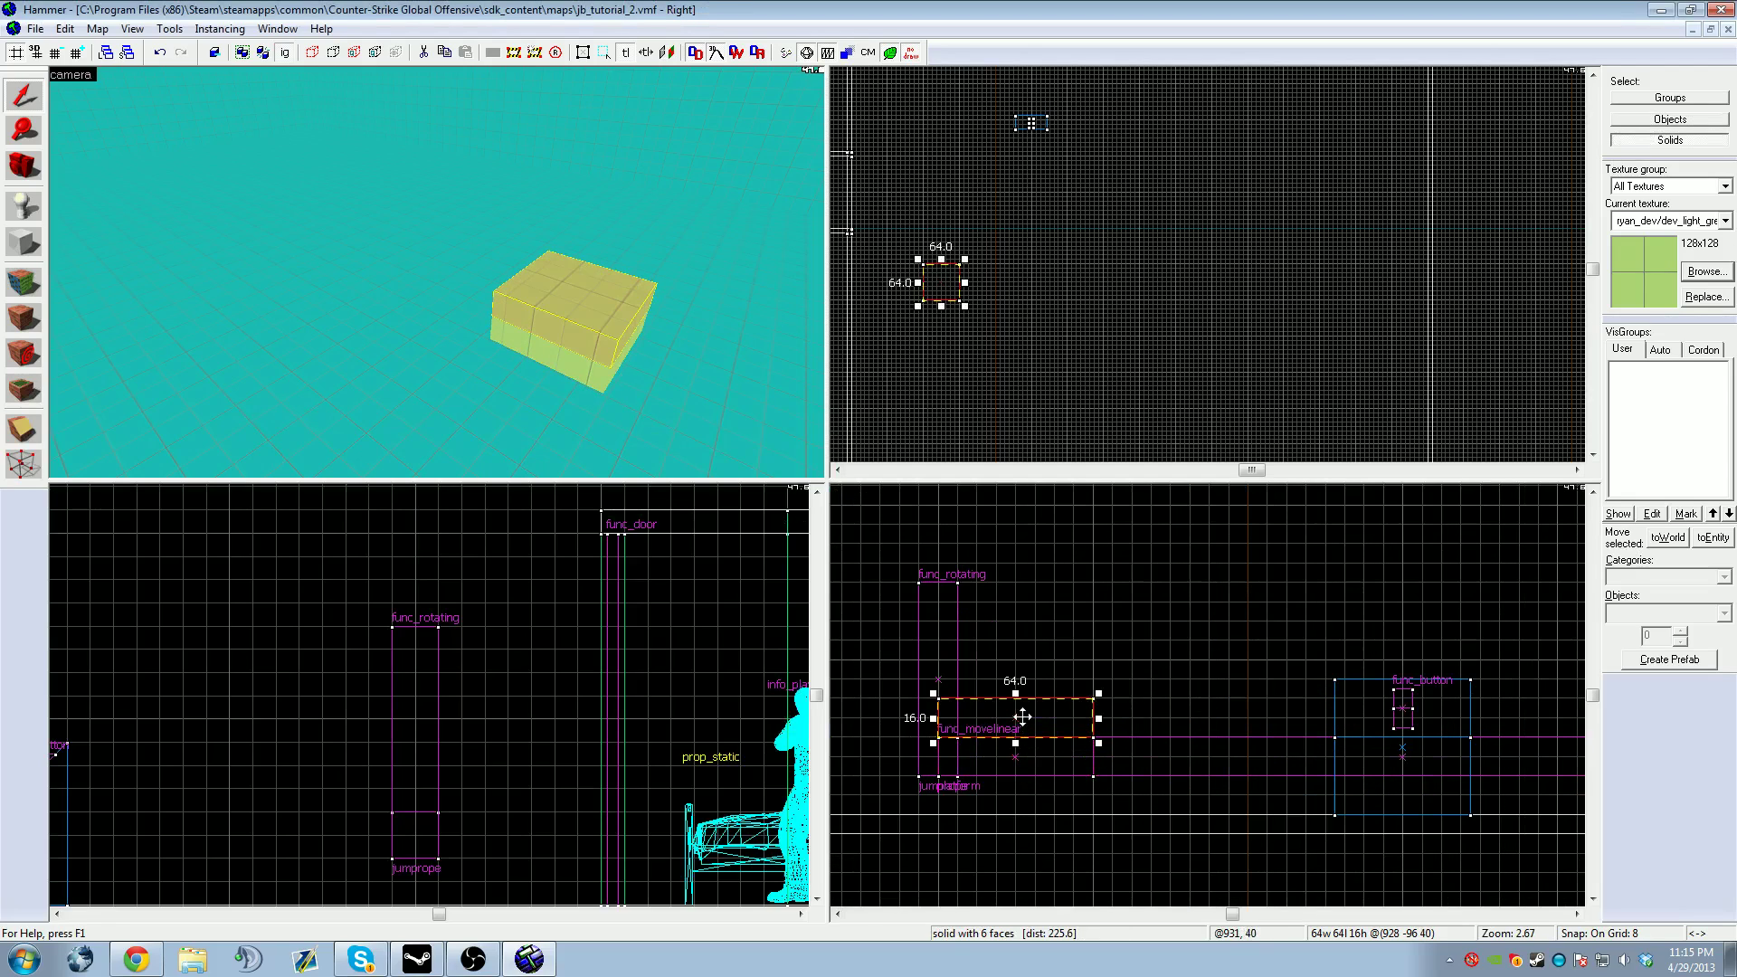
left_click(1705, 271)
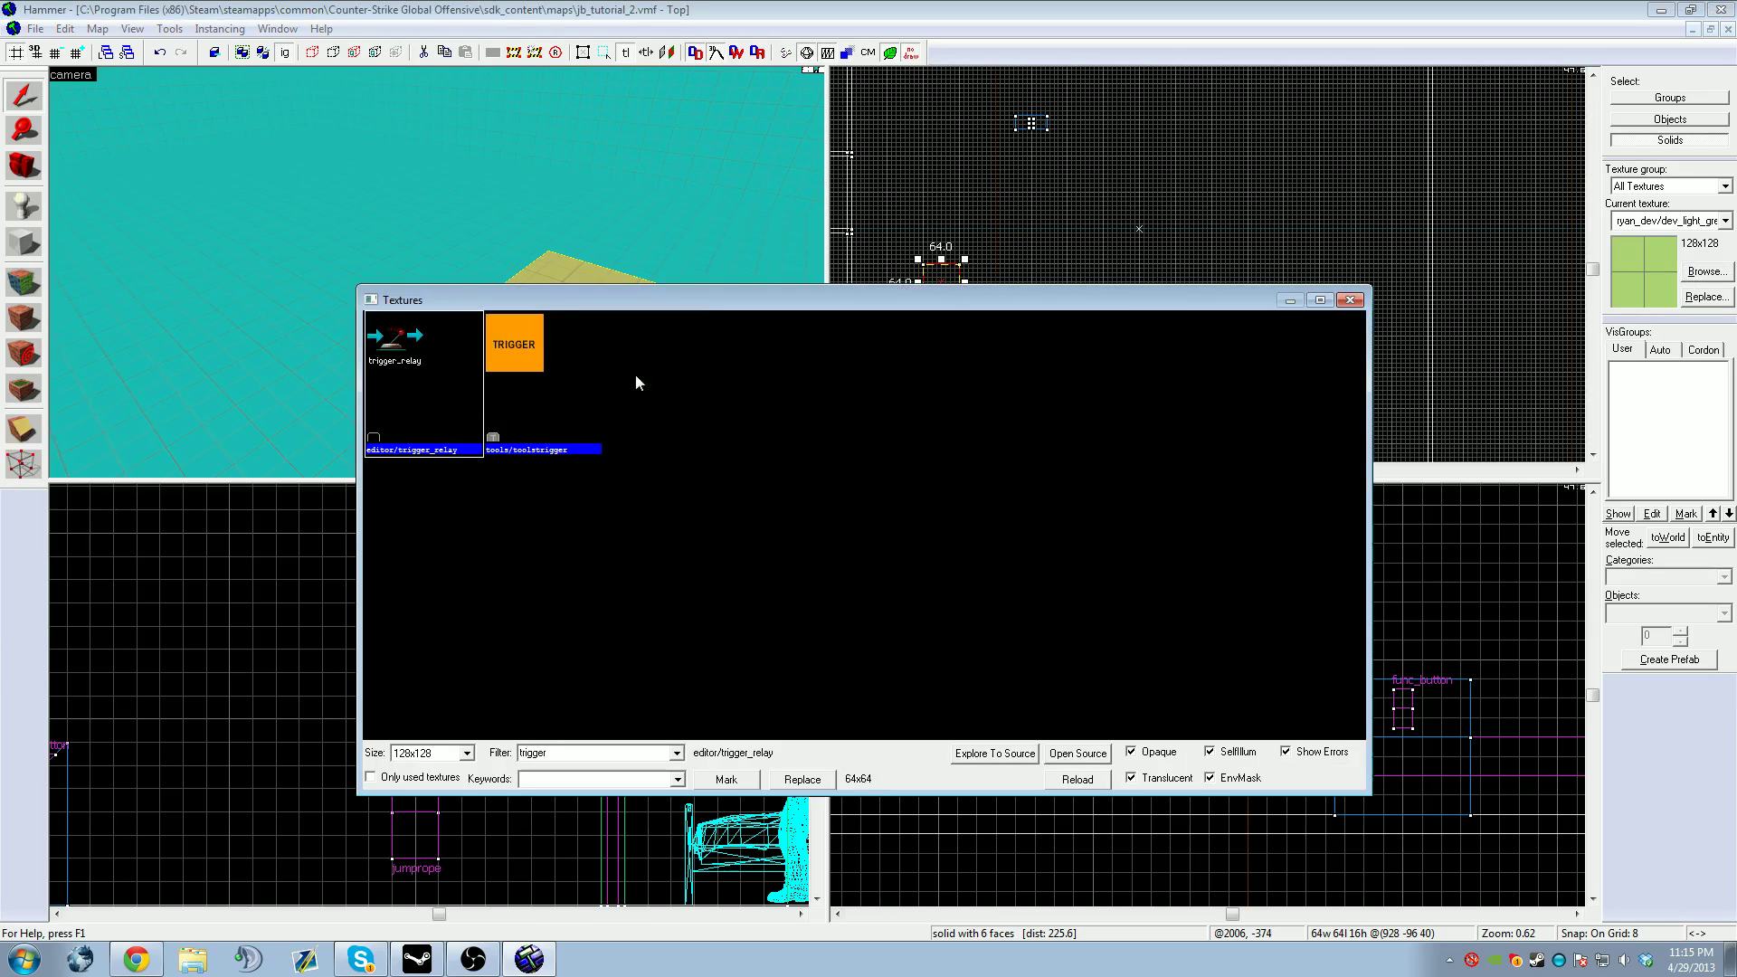
double_click(522, 378)
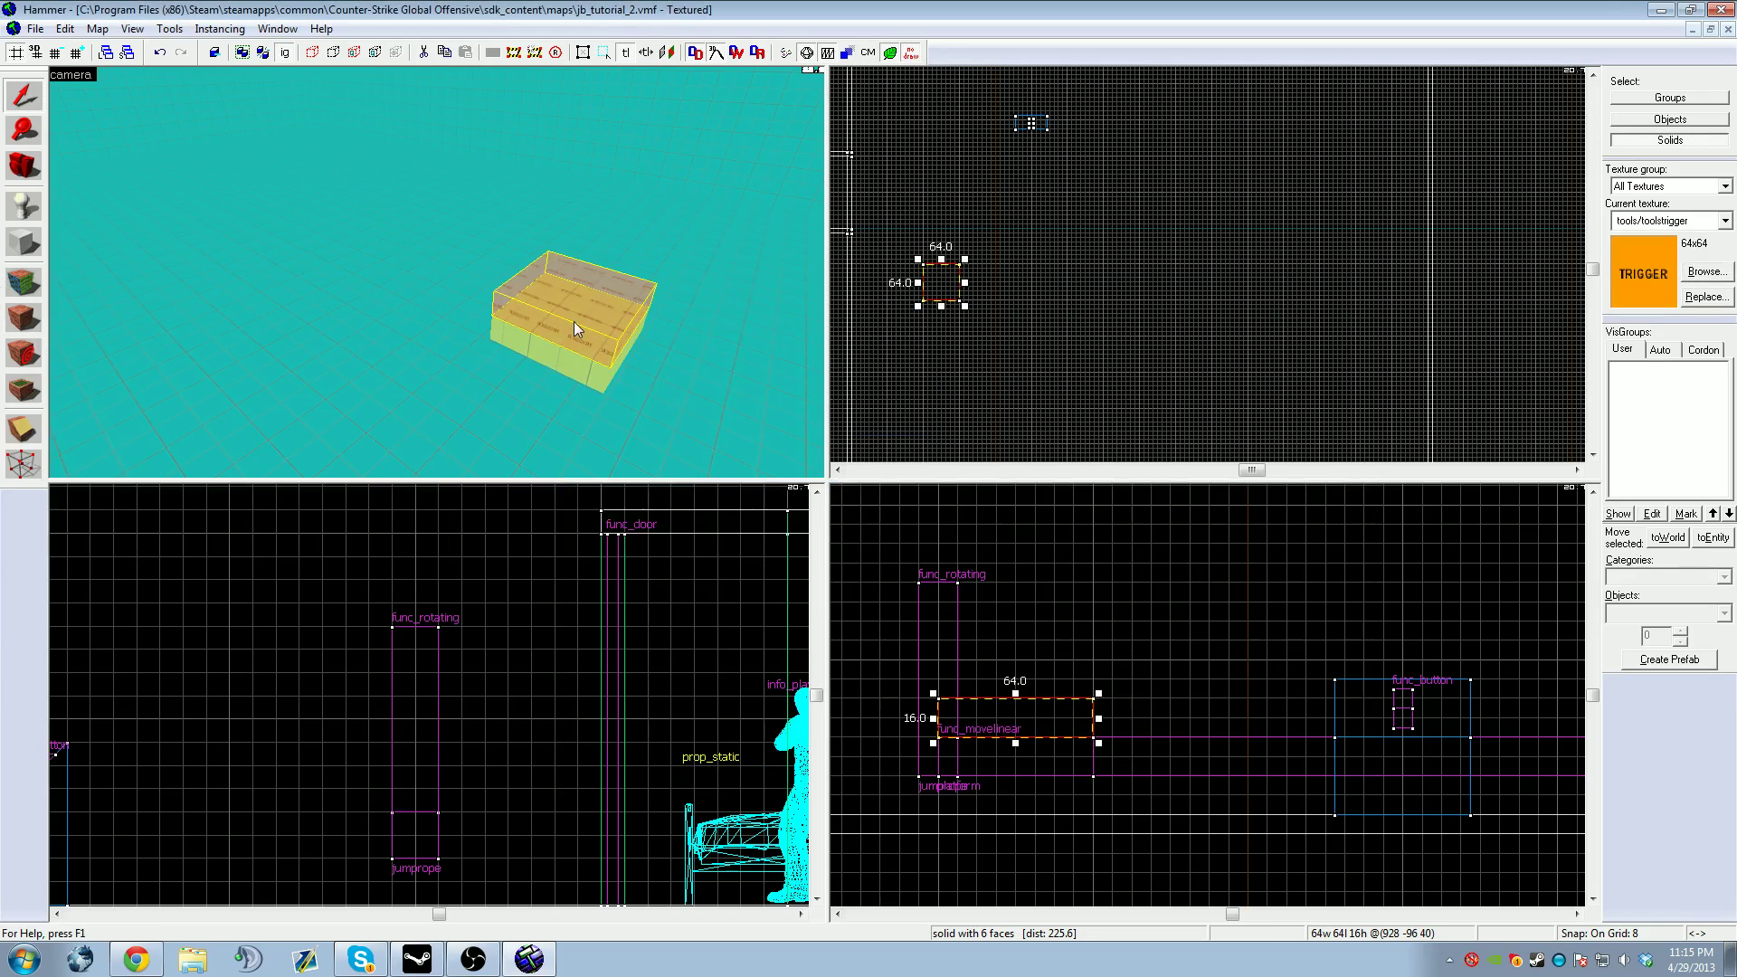
Step: Tie the trigger-textured solid on top of the platform to a trigger_multiple entity and apply the class
key("ctrl+t")
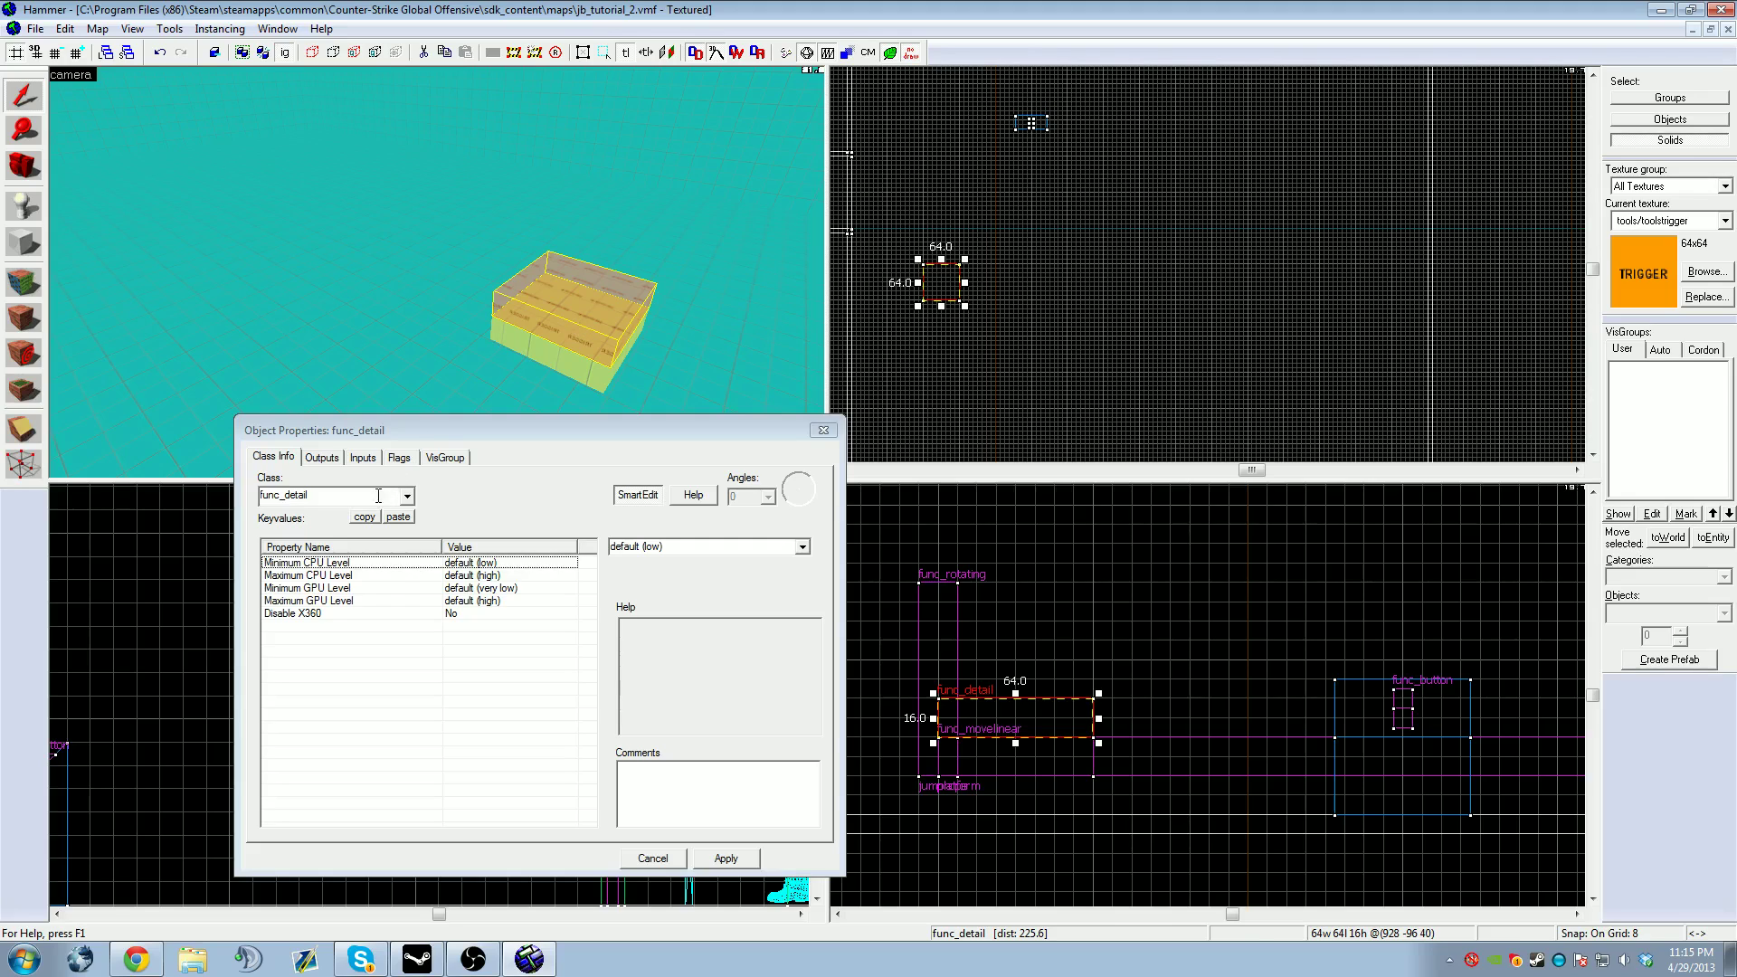
left_click(352, 495)
key("BackSpace")
key("BackSpace")
key("BackSpace")
key("BackSpace")
key("BackSpace")
key("BackSpace")
key("BackSpace")
key("BackSpace")
key("BackSpace")
key("BackSpace")
key("BackSpace")
type("trigger")
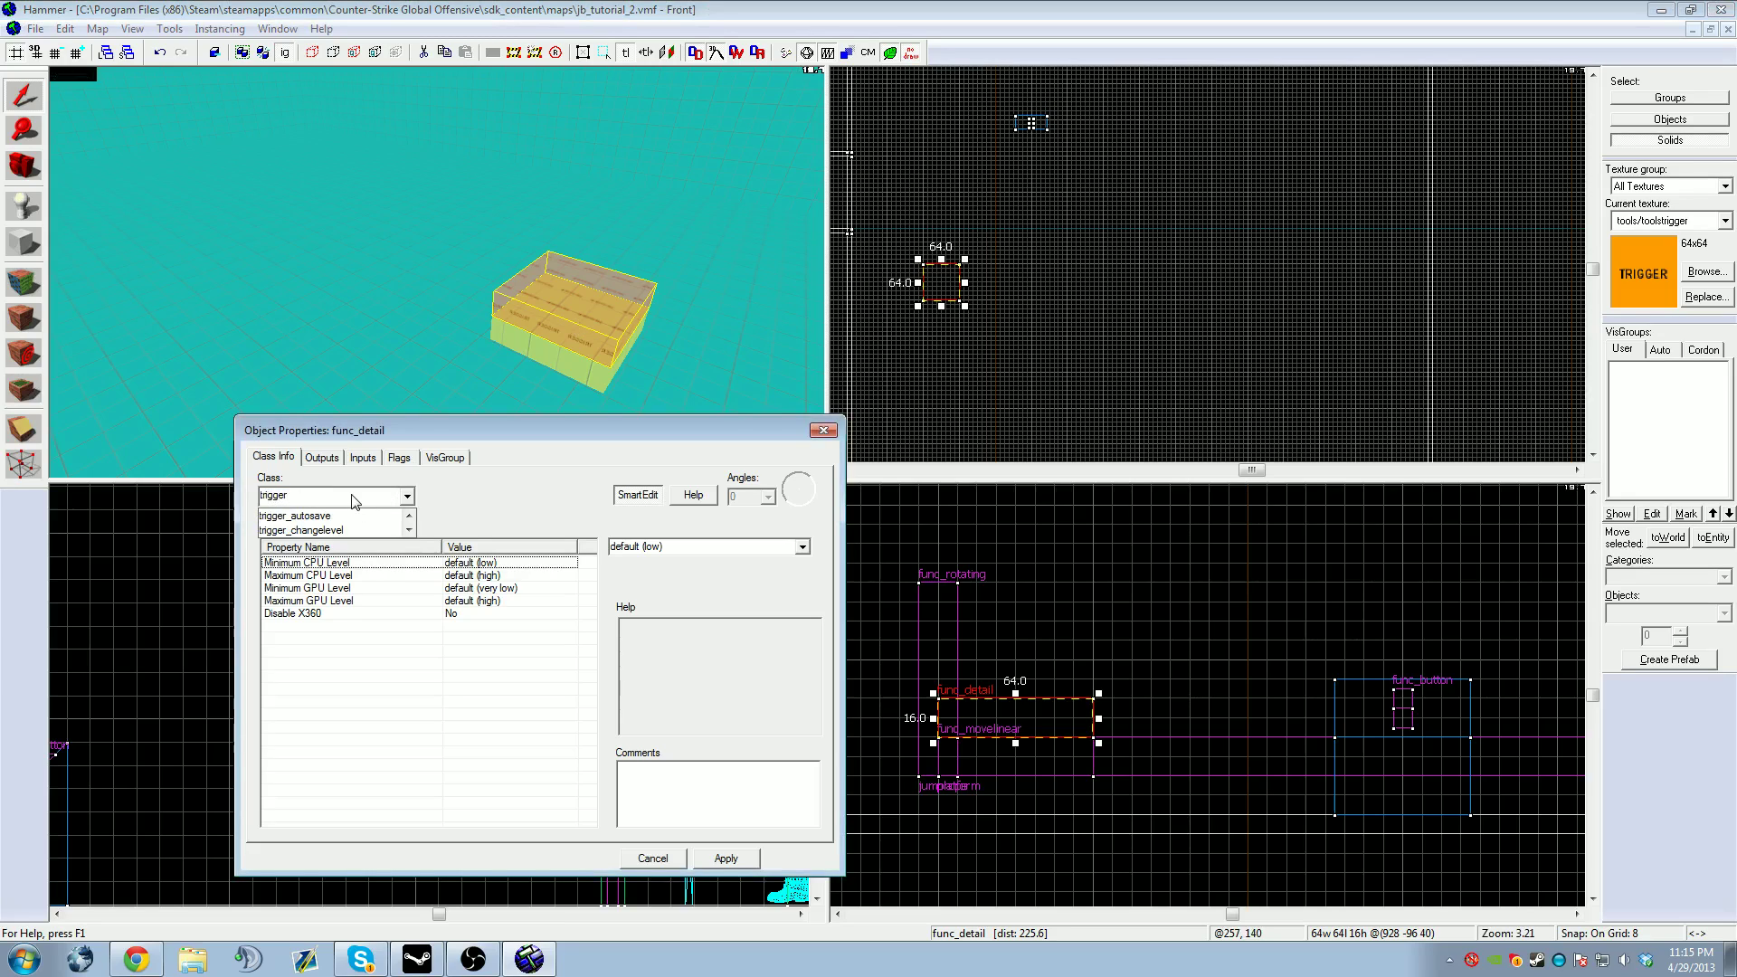
type("_mult")
left_click(353, 514)
left_click(711, 856)
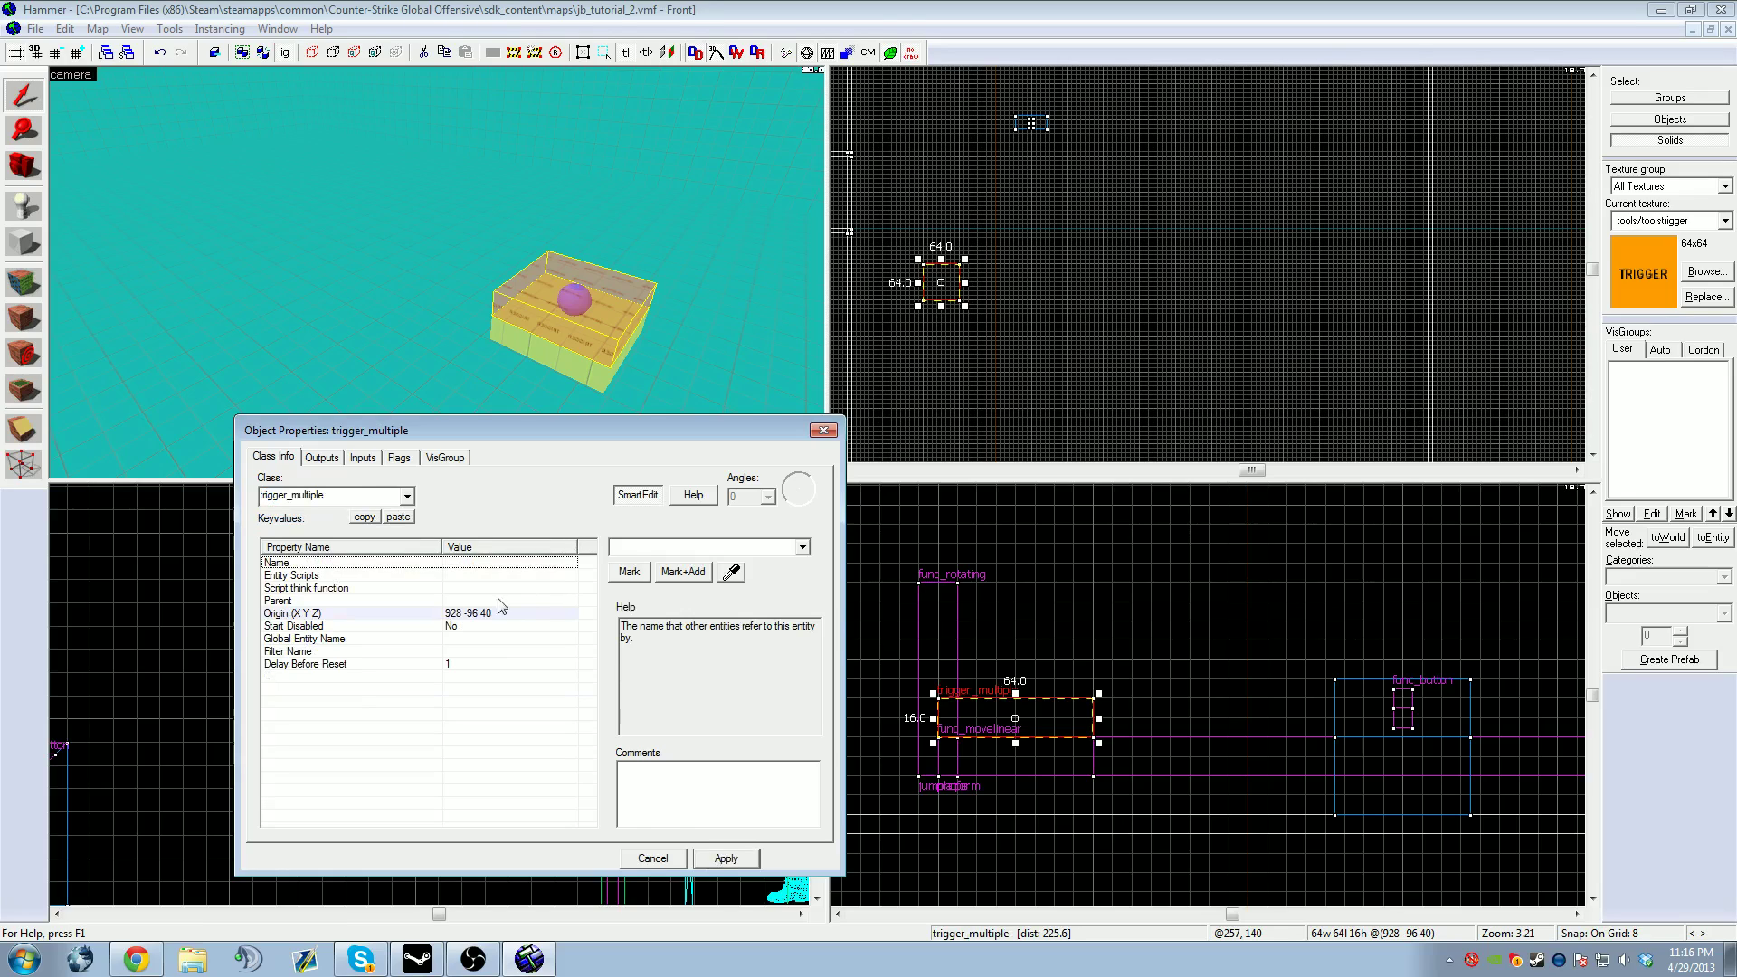
Step: Add an OnStartTouchAll output to the trigger that targets platform with the Open input
left_click(321, 458)
left_click(383, 819)
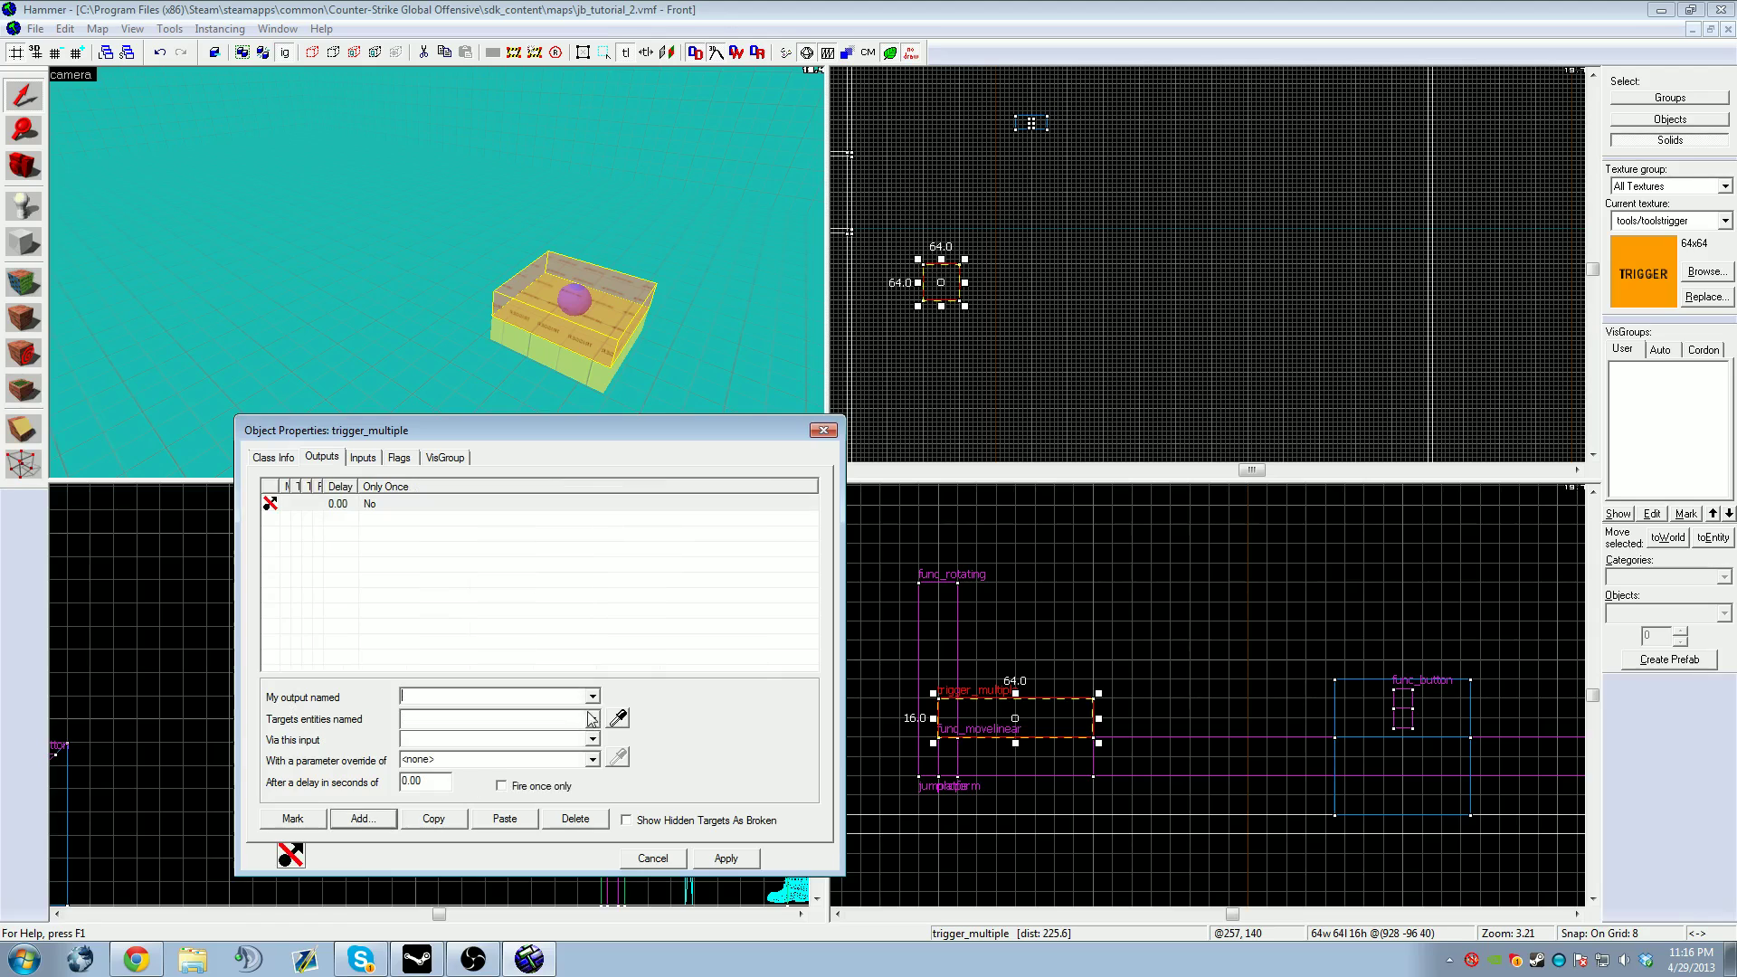
left_click(592, 696)
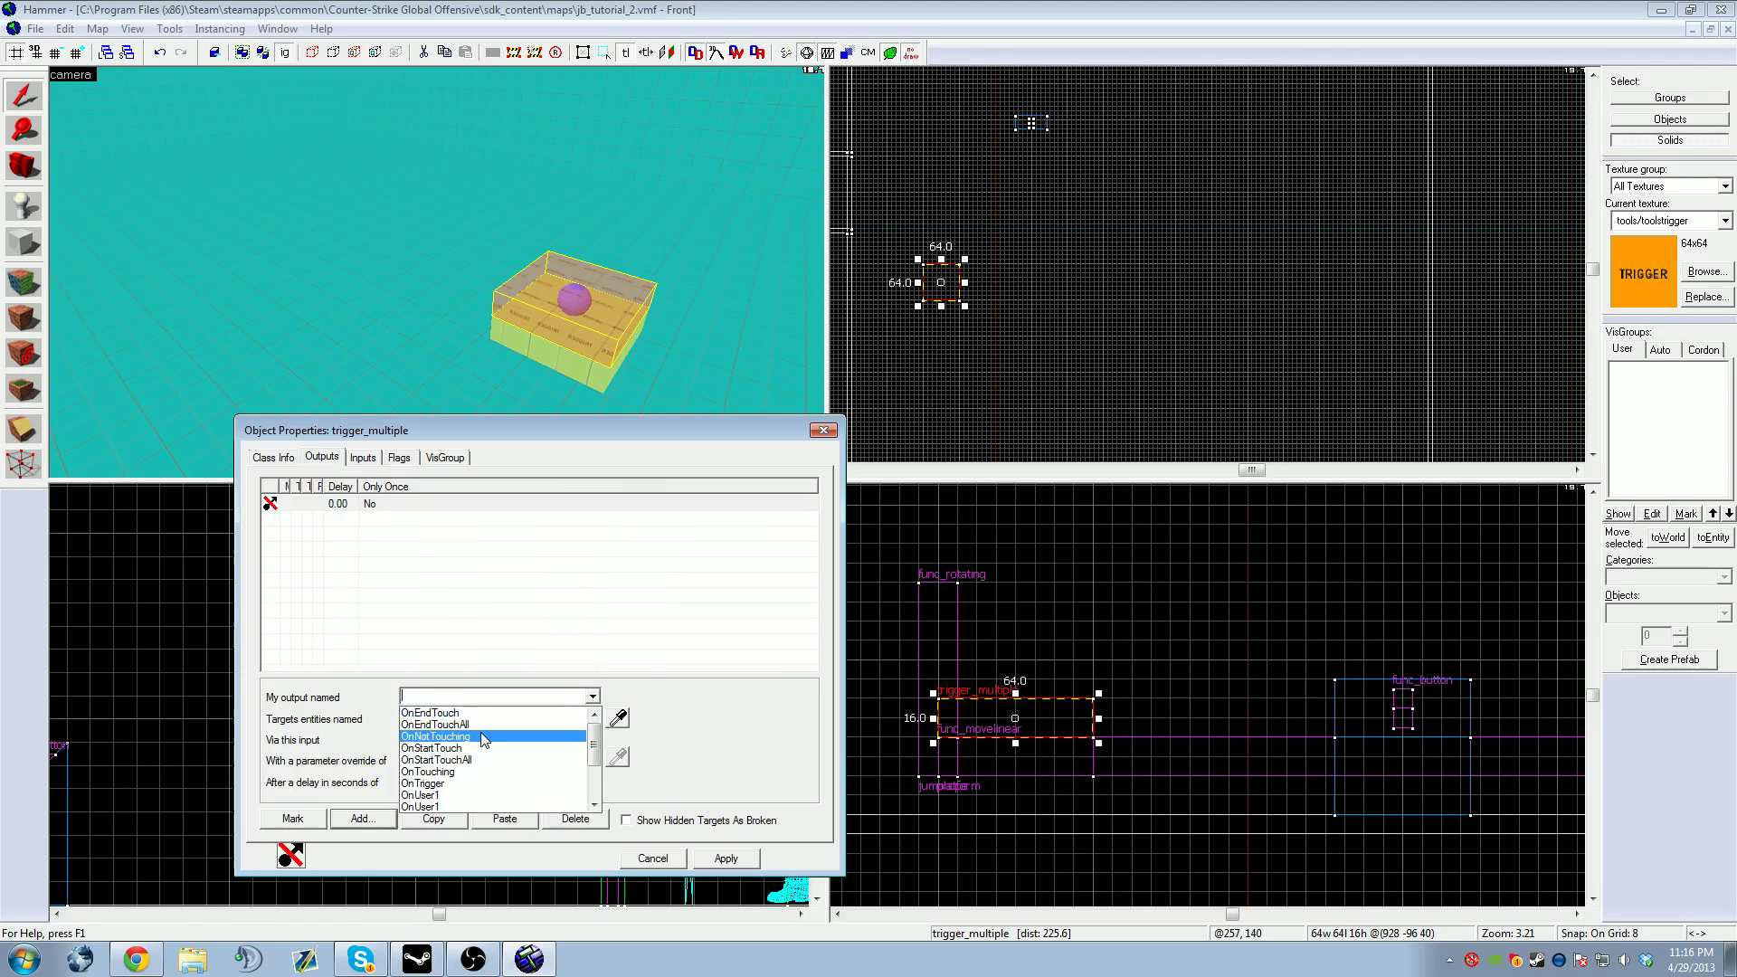
left_click(485, 760)
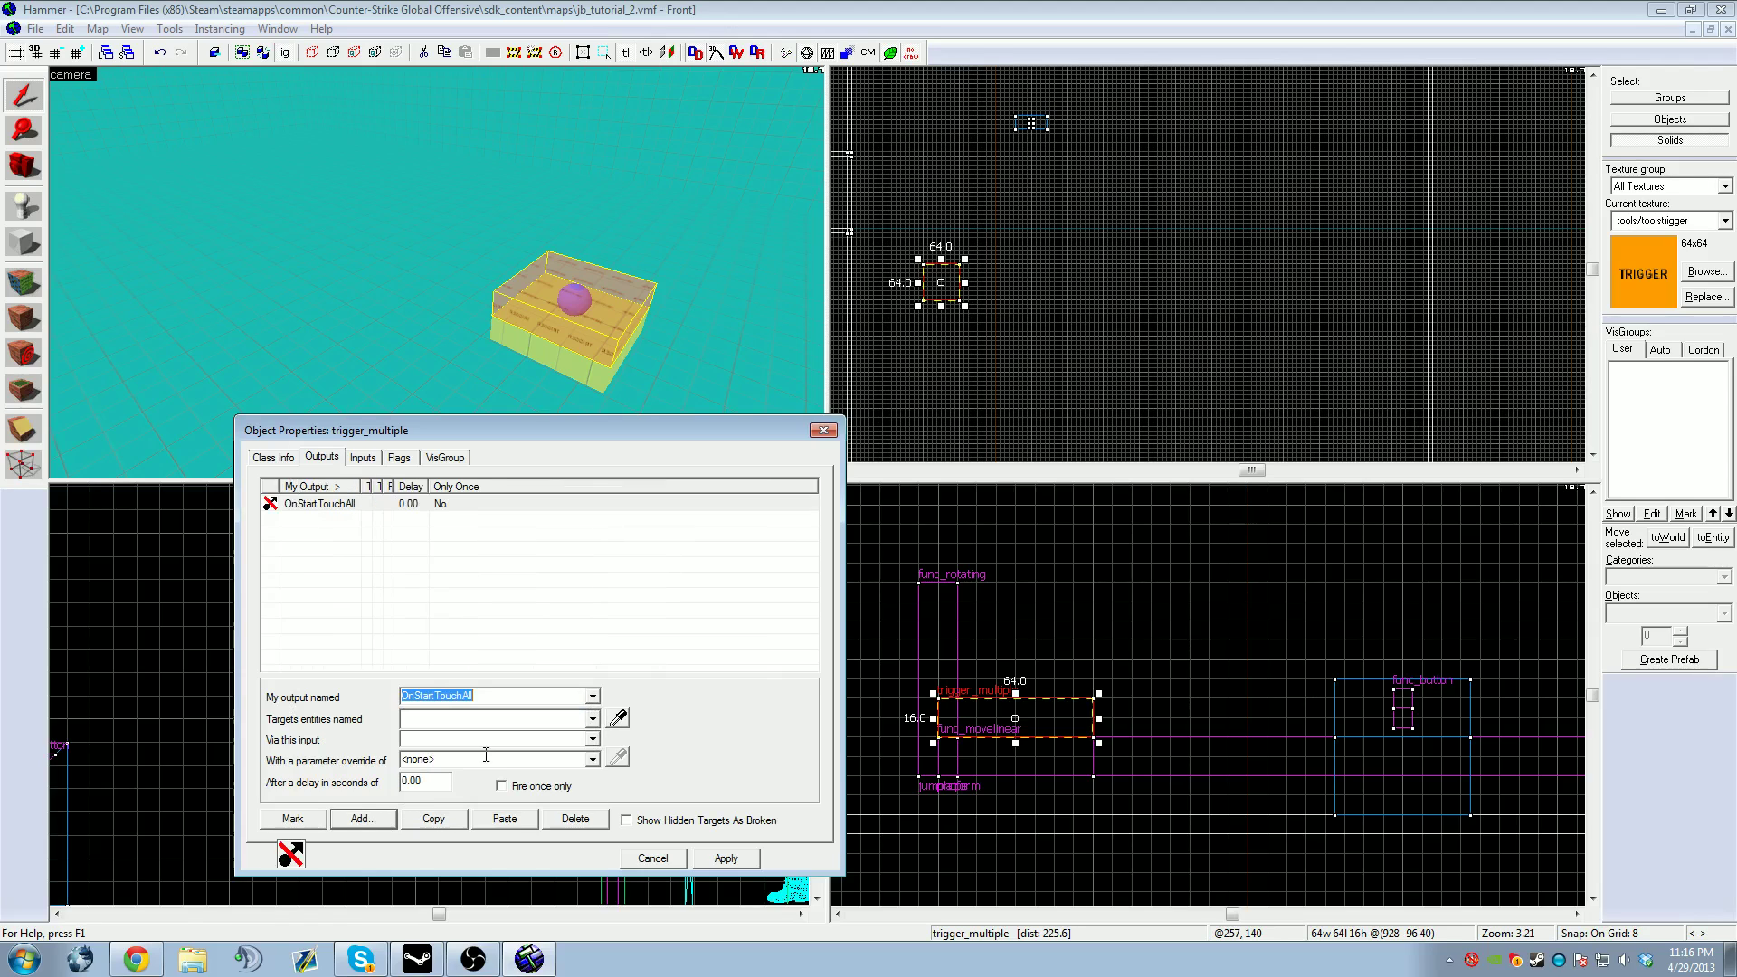
left_click(618, 719)
left_click(584, 353)
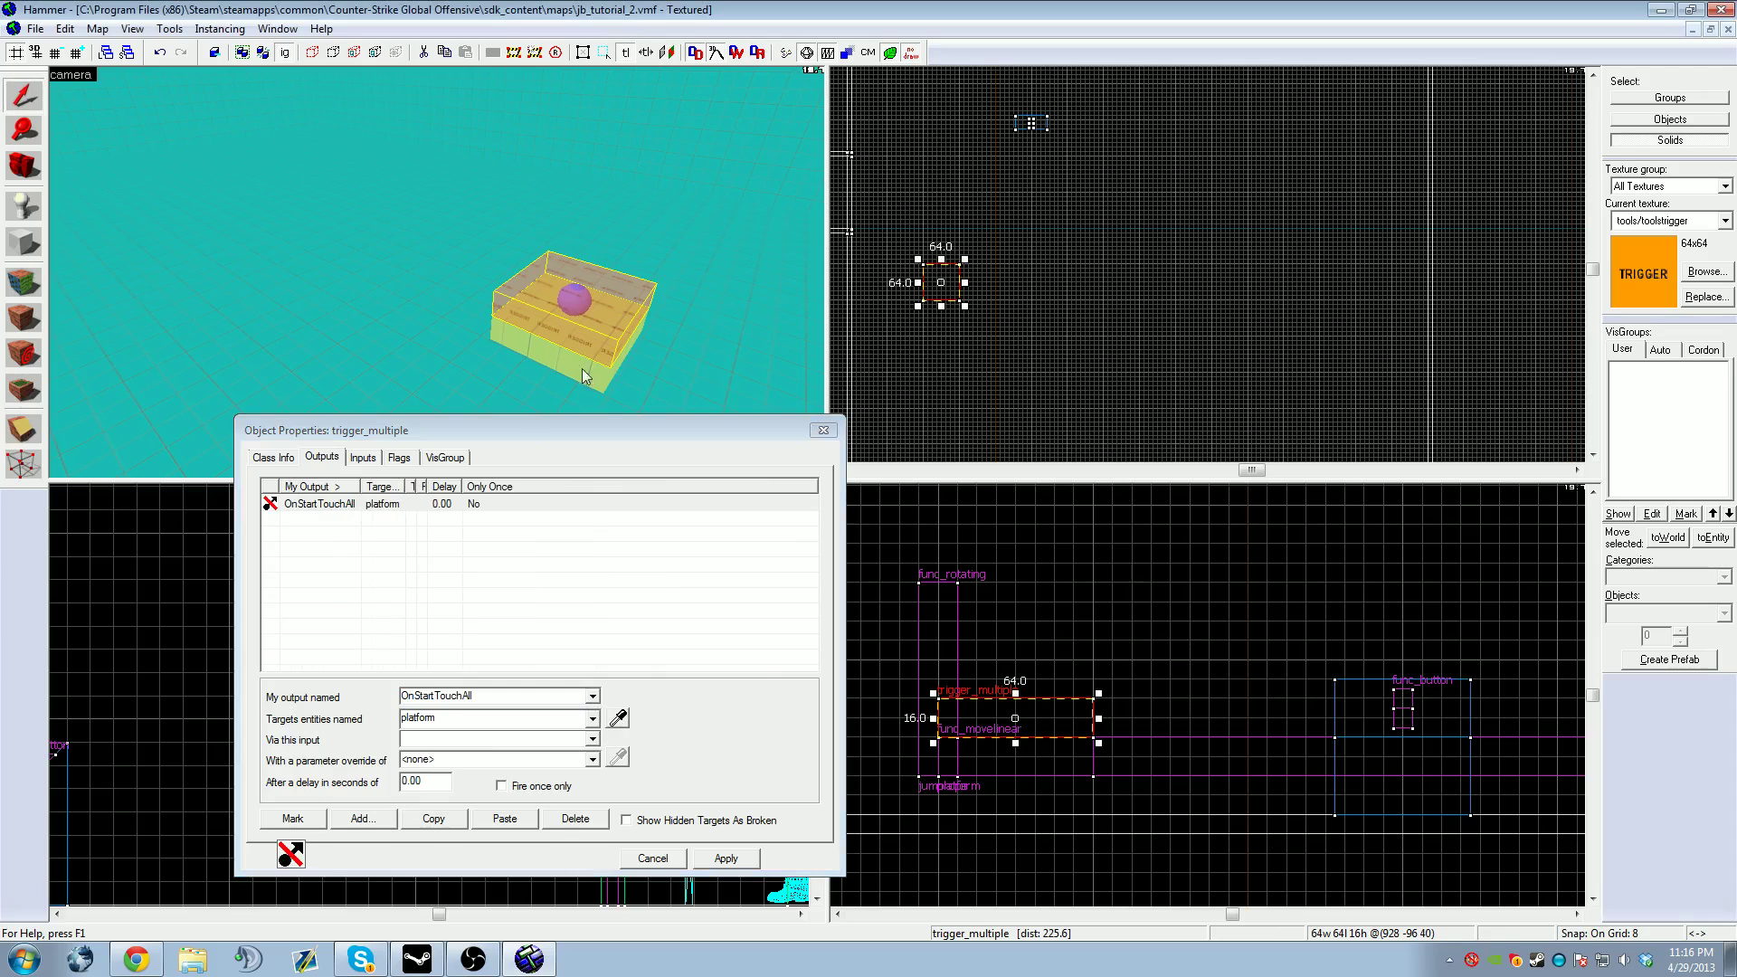
left_click(592, 739)
mouse_move(593, 775)
left_mouse_down()
mouse_move(593, 812)
mouse_move(594, 797)
left_mouse_up()
left_click(414, 791)
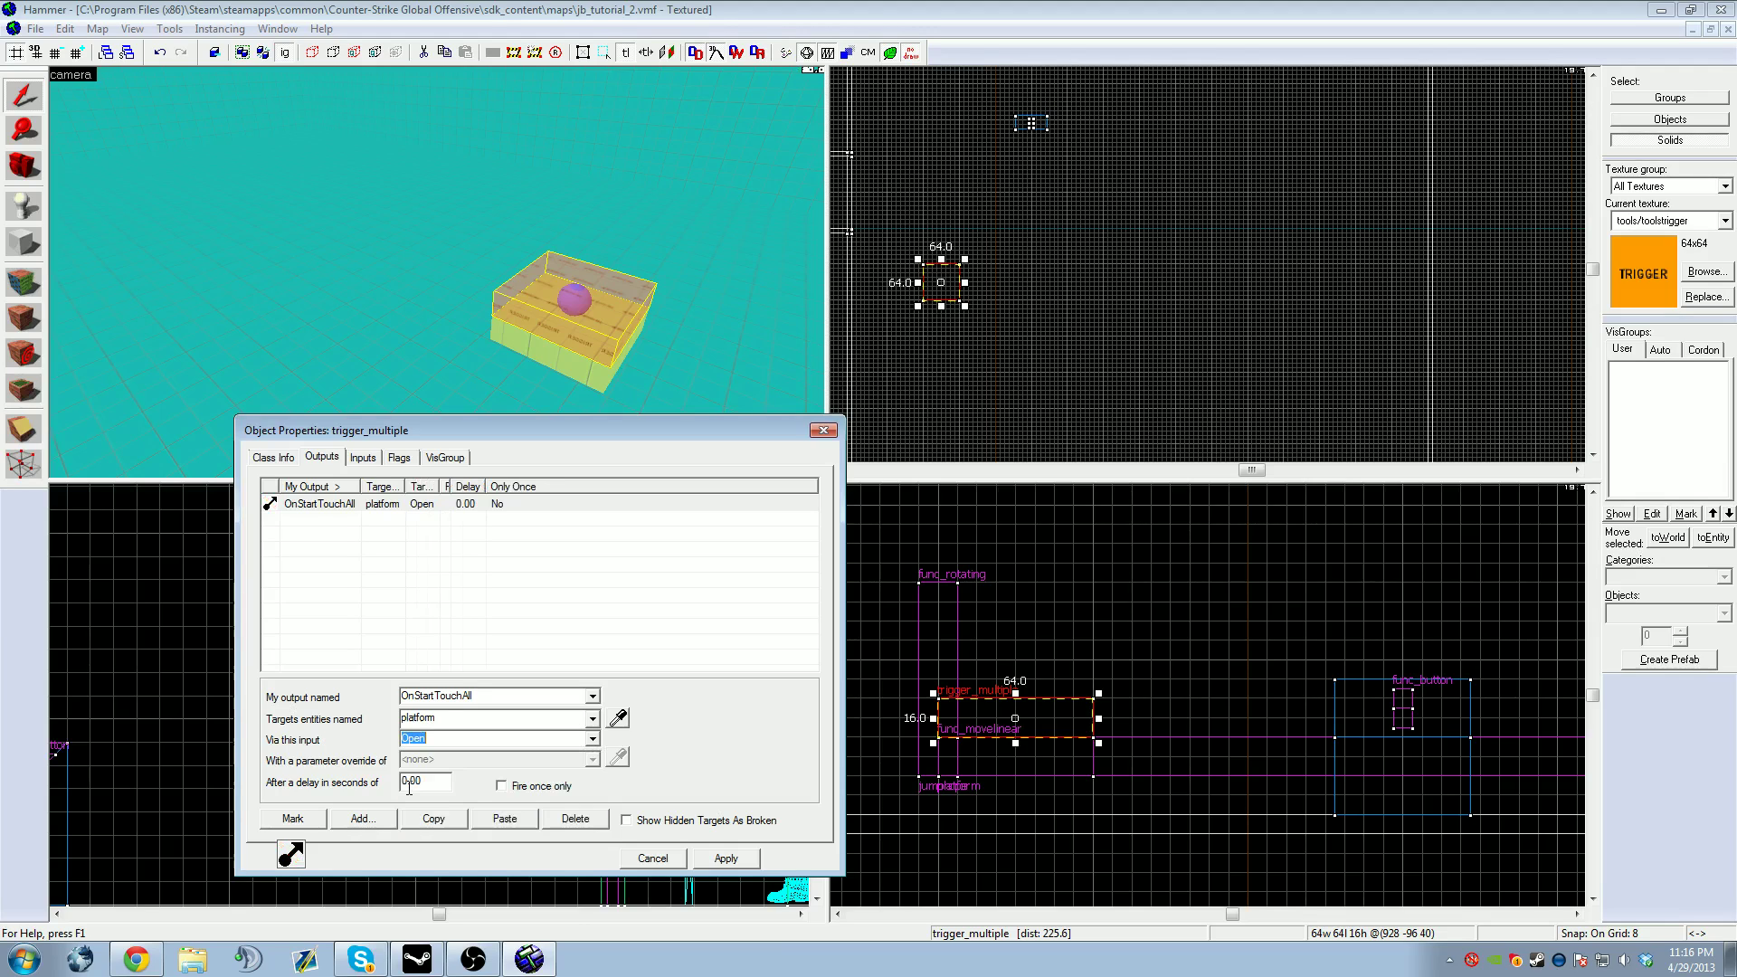
Step: Add a second output, OnEndTouchAll, targeting platform with the Close input, and apply the trigger's outputs
left_click(378, 821)
left_click(592, 696)
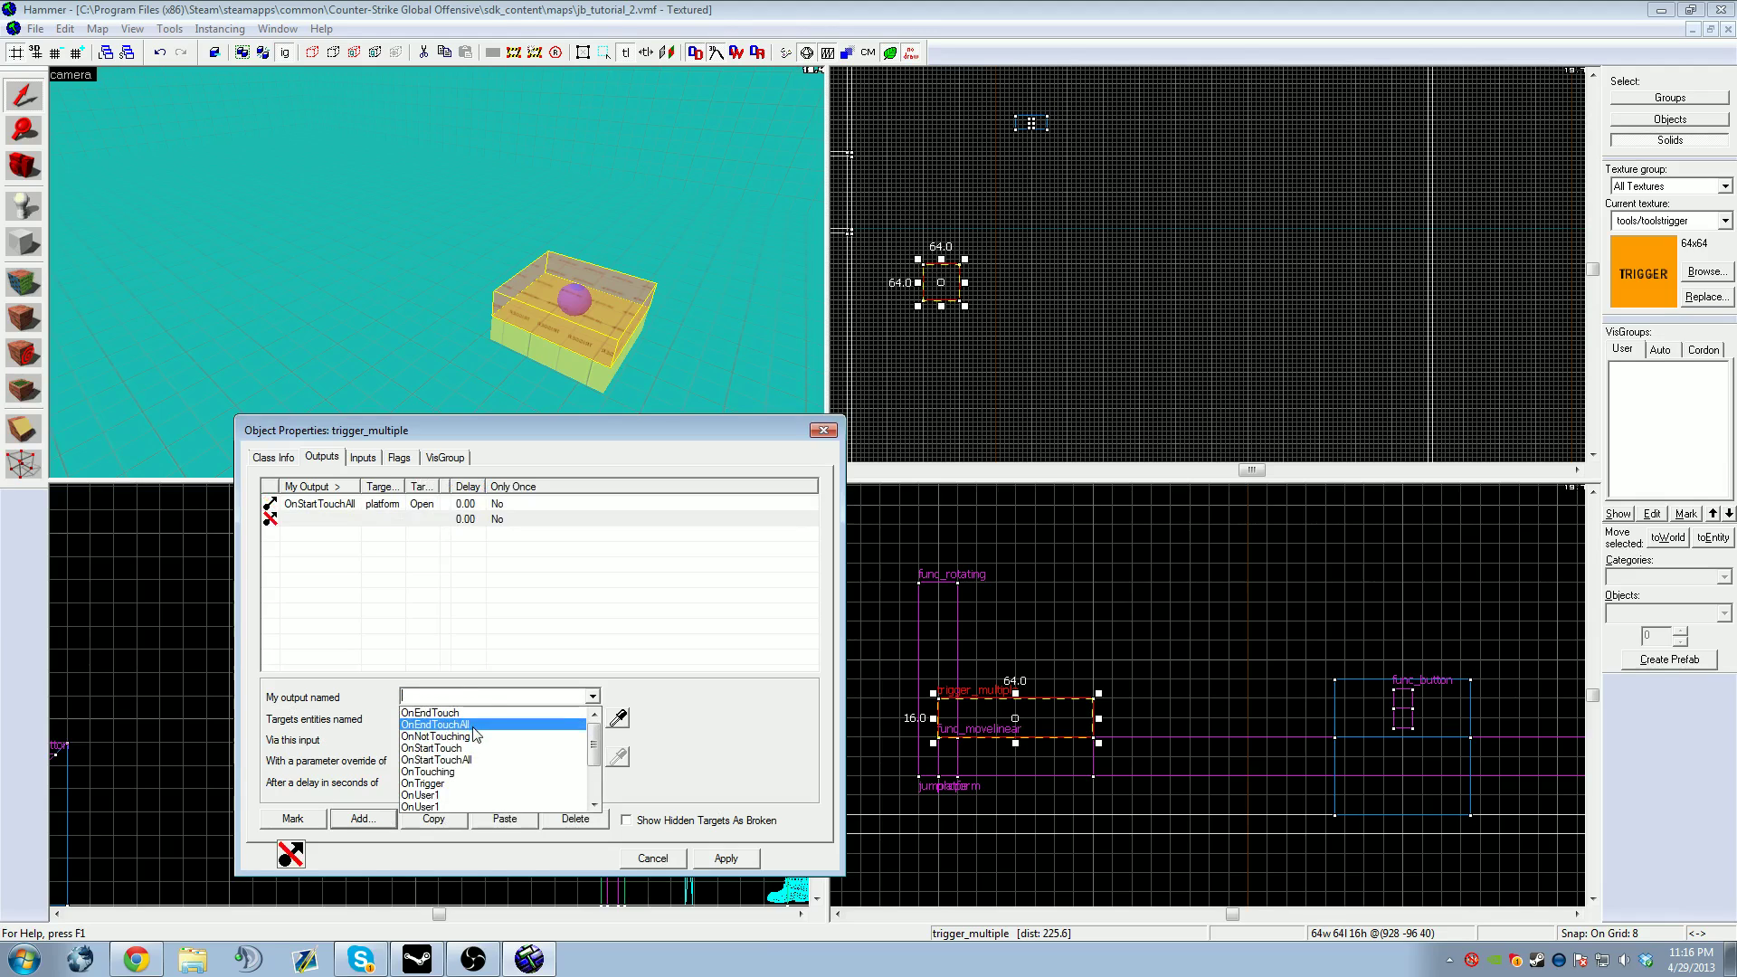
left_click(473, 724)
left_click(618, 718)
left_click(573, 357)
left_click(592, 740)
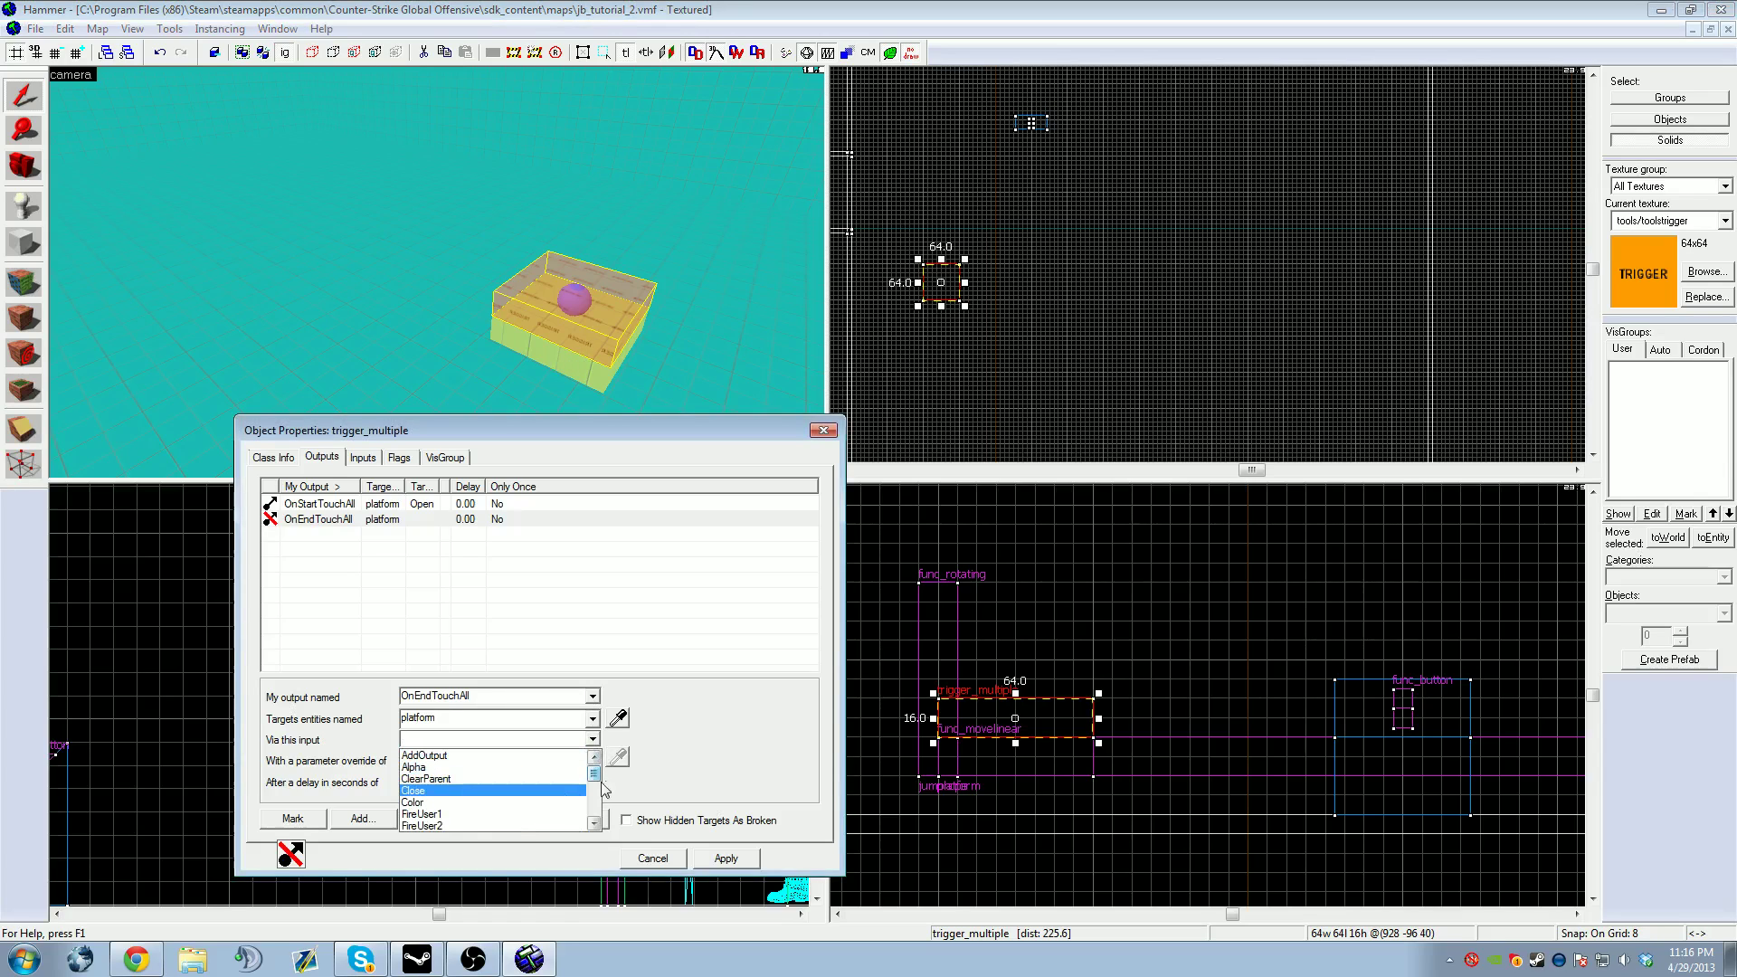
left_click(460, 796)
left_click(694, 857)
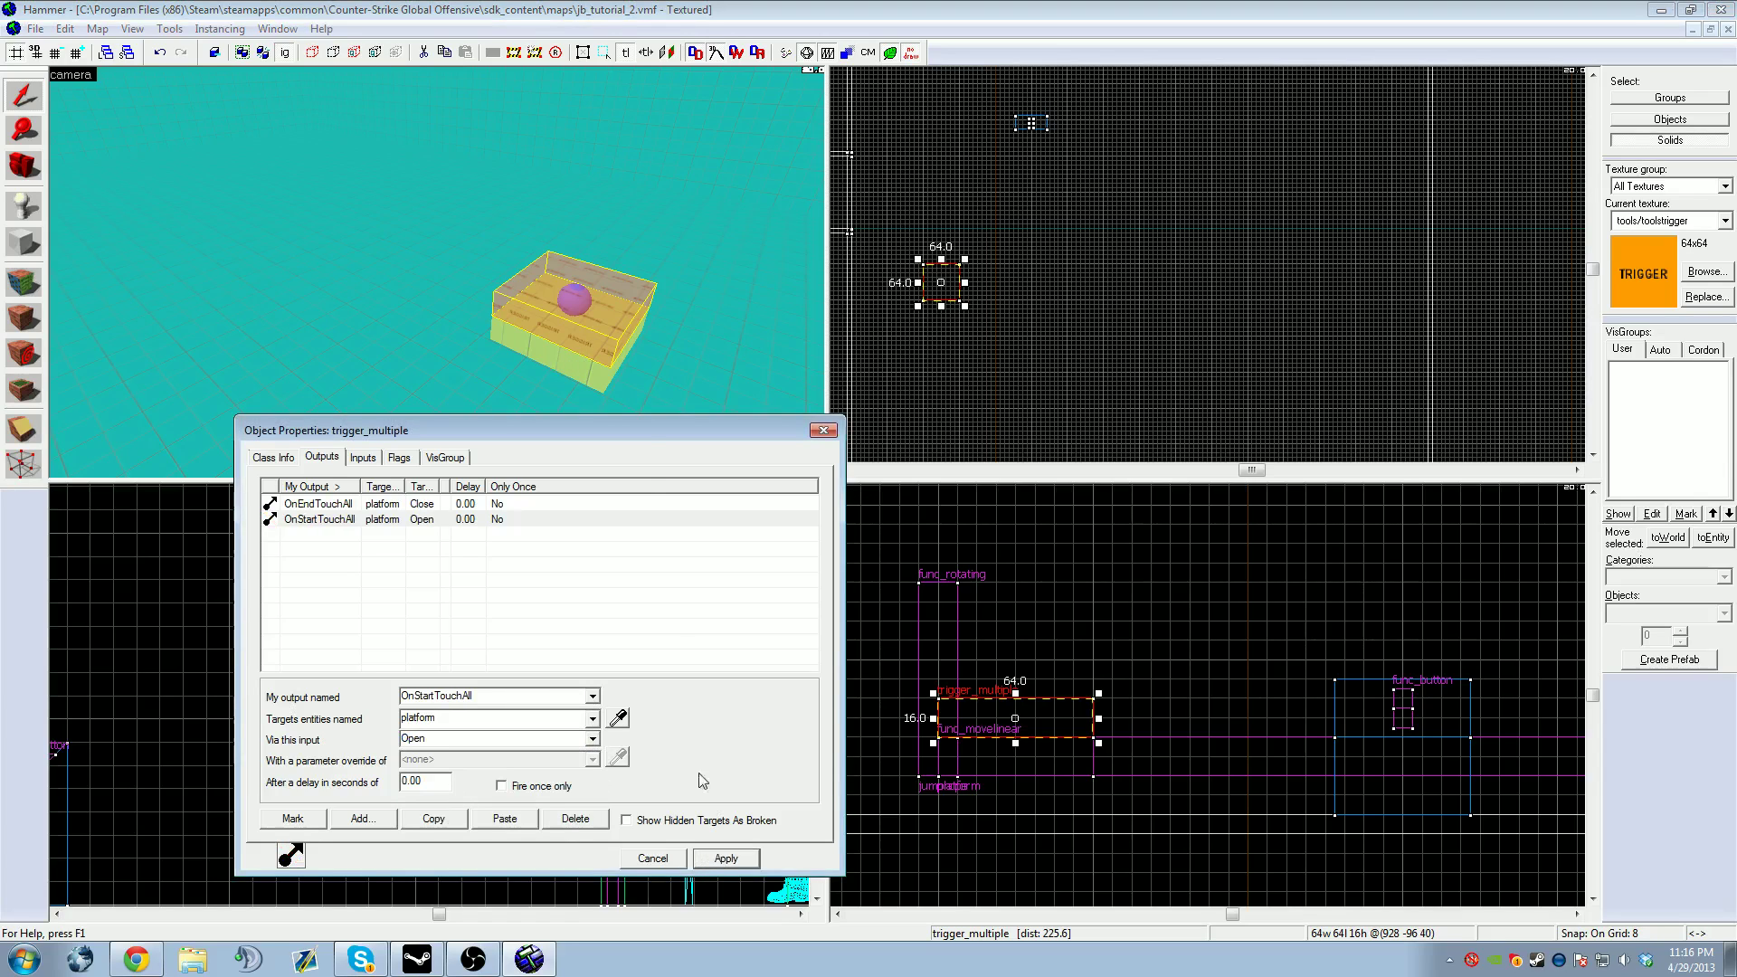
Step: Review the trigger's OnStartTouchAll output for the platform
left_click_drag(609, 430, 589, 474)
left_click(612, 453)
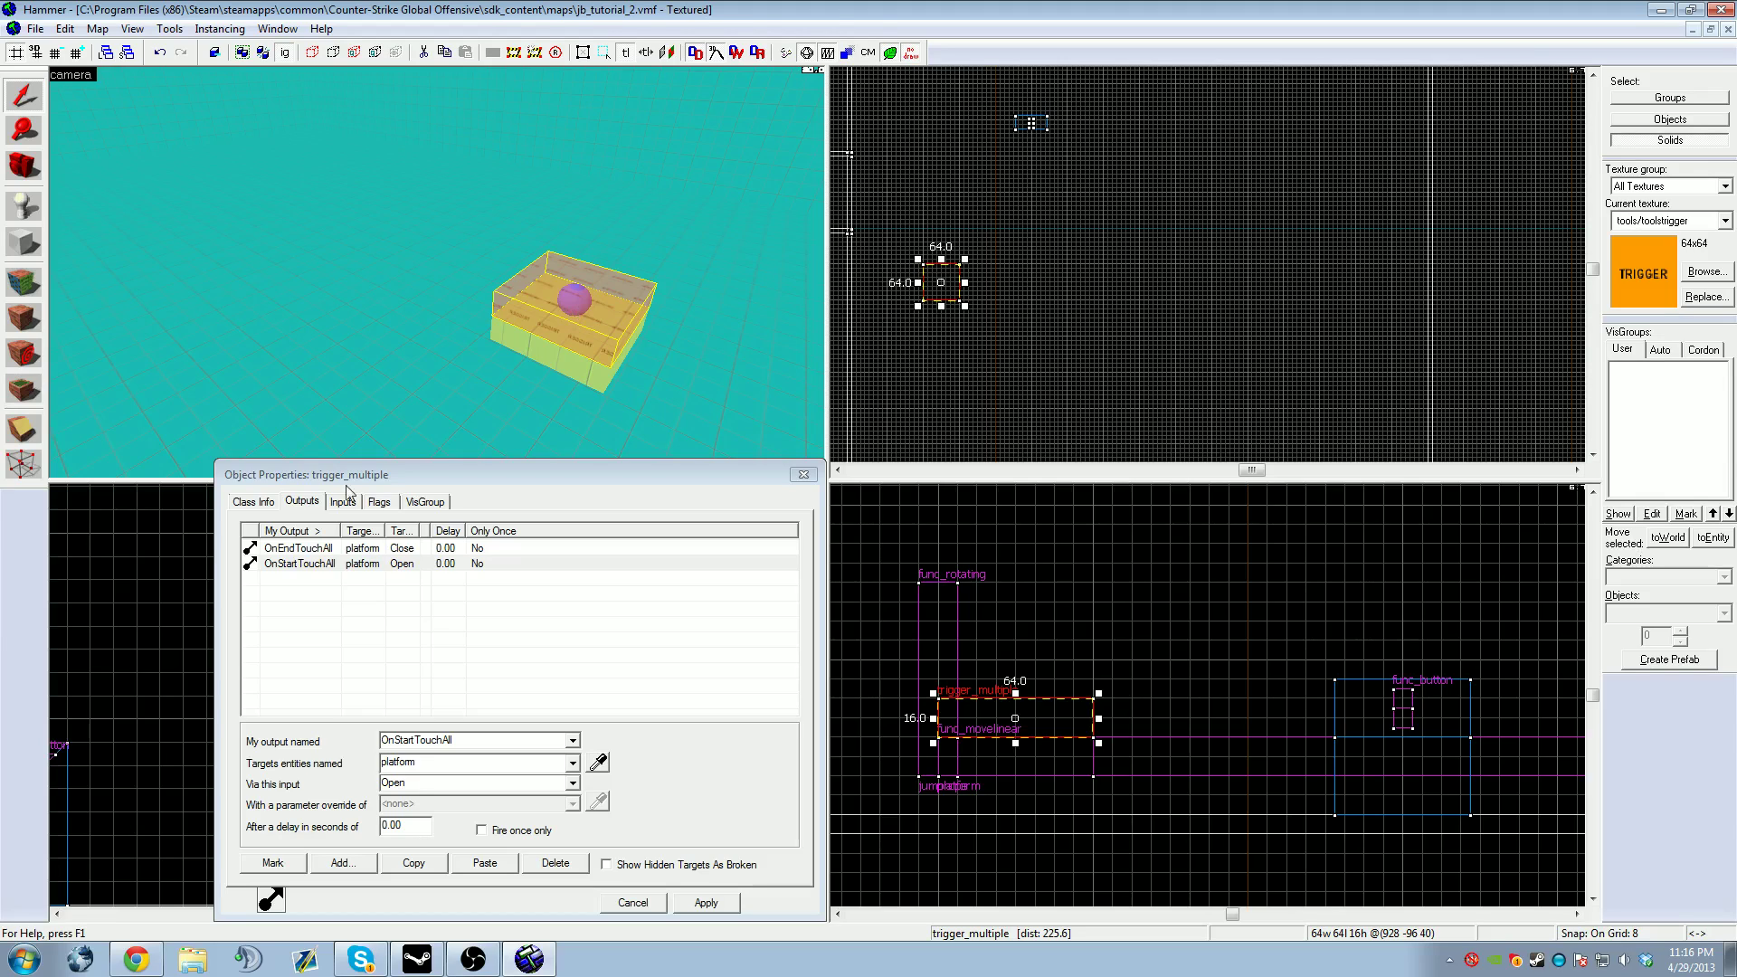
left_click(308, 563)
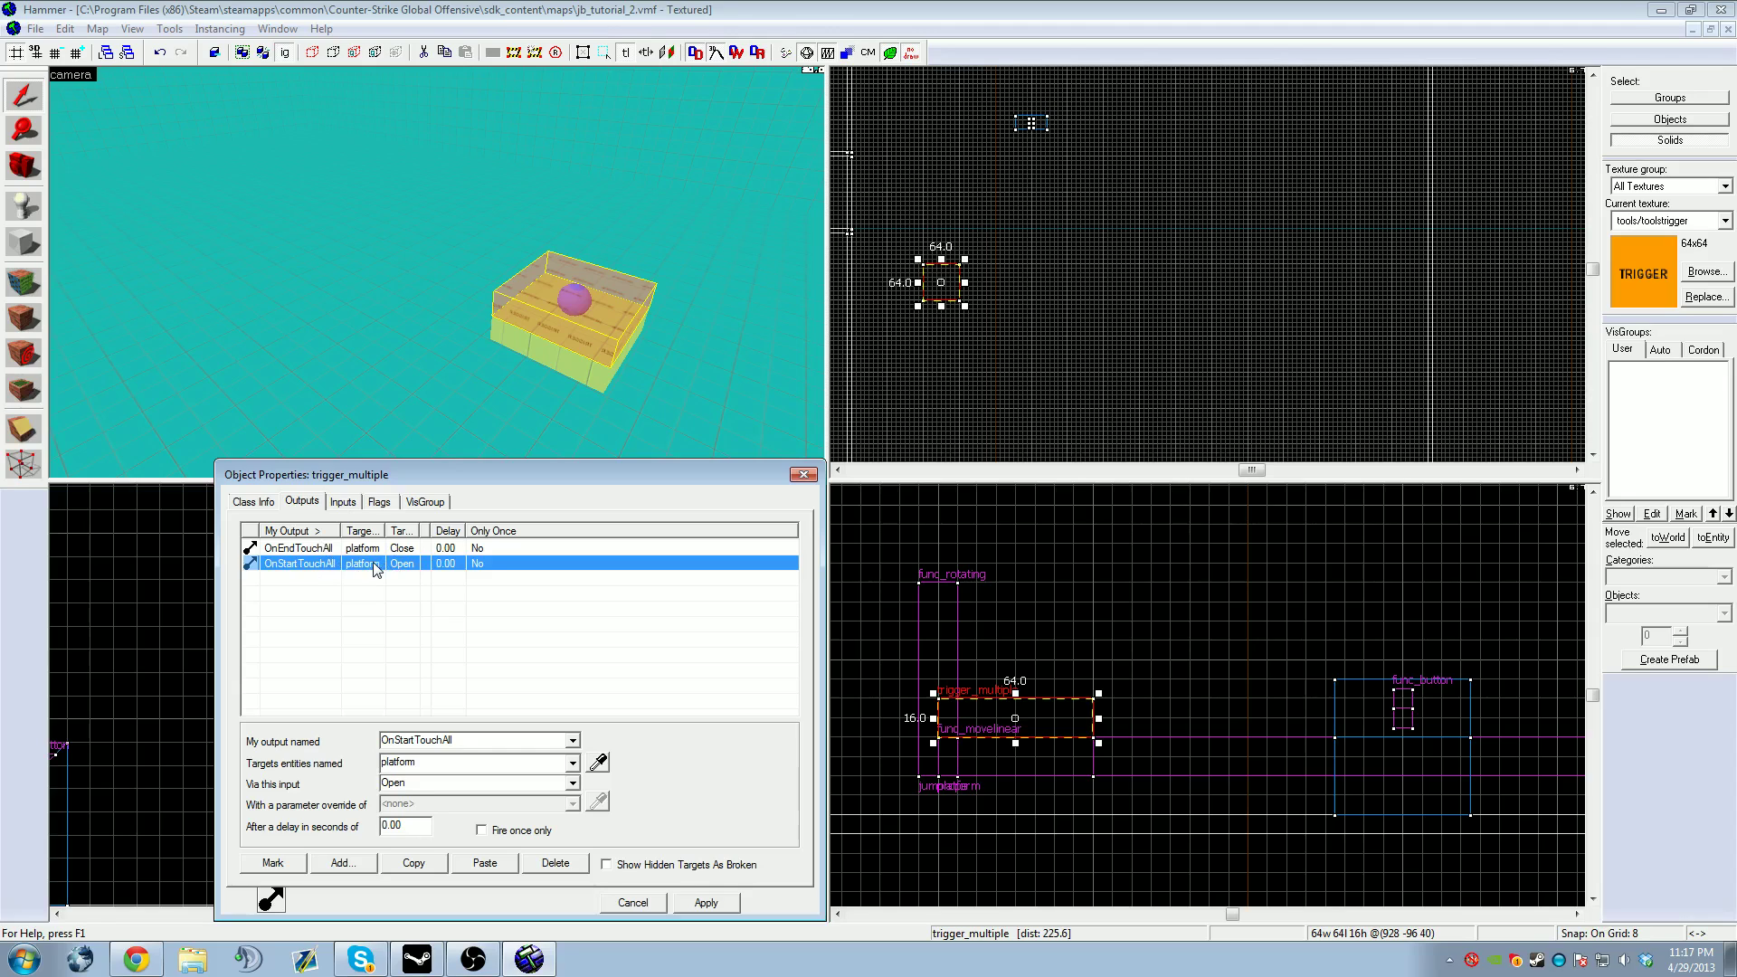
Step: Set the selection mode to Objects, reselect the whole trigger_multiple and bring up its OnEndTouchAll output
left_click_drag(1013, 281, 1399, 276)
left_click(556, 320)
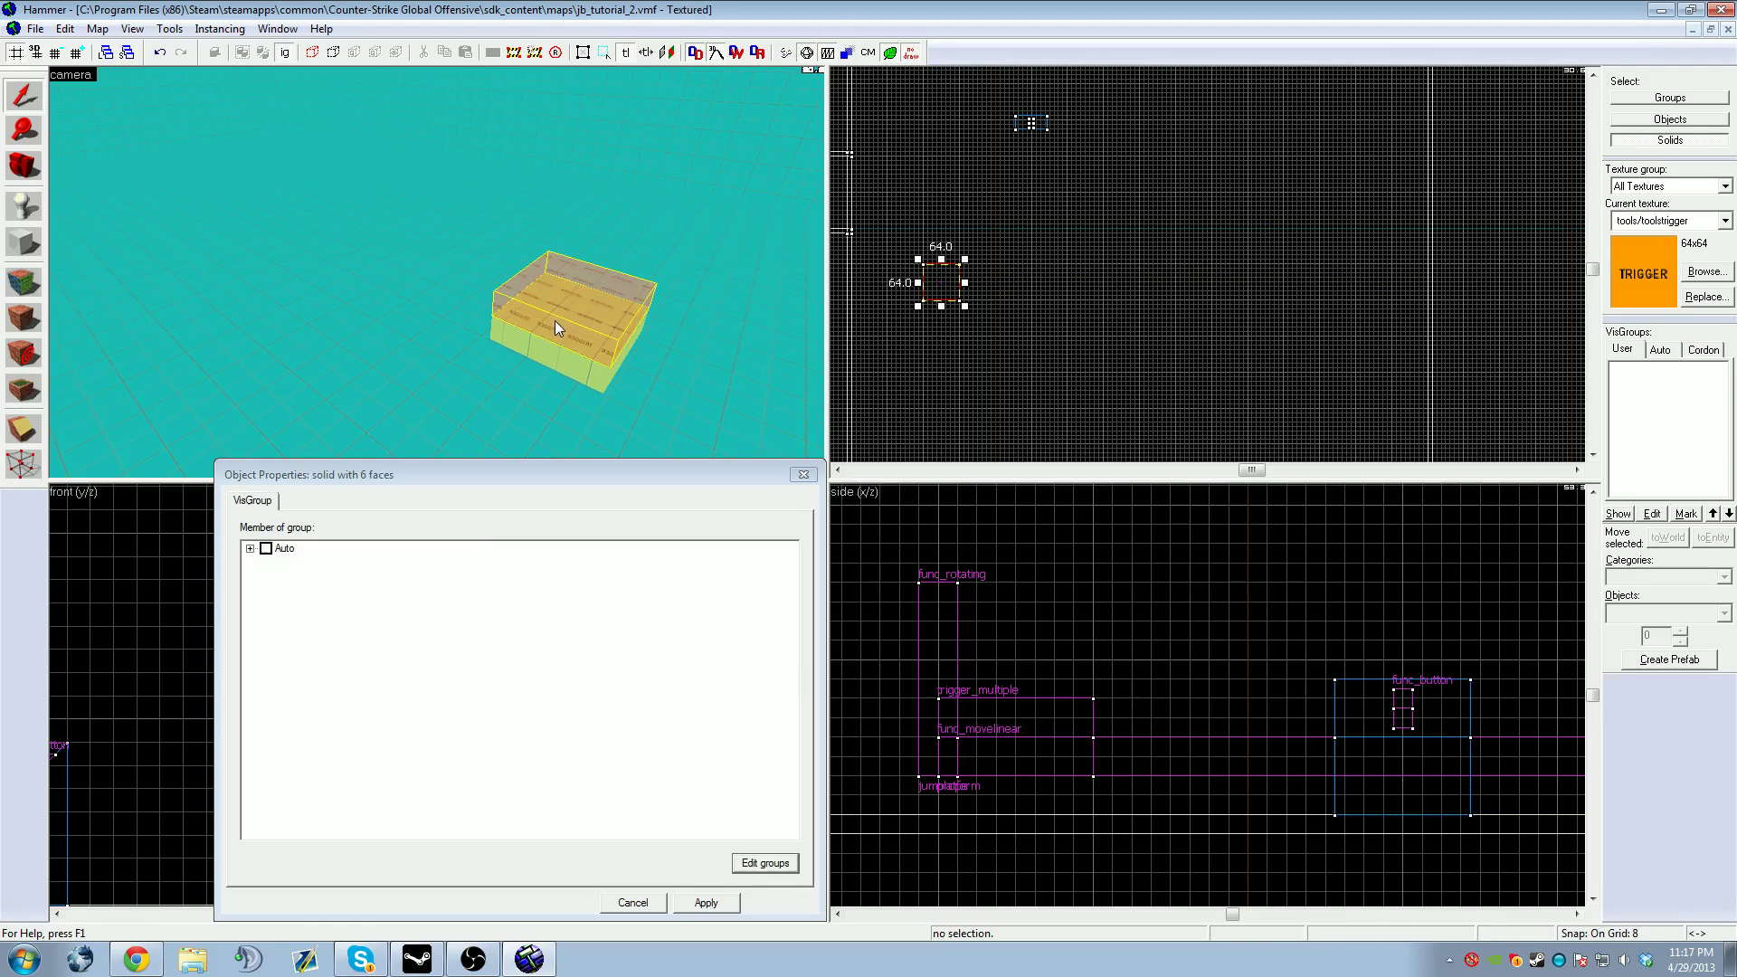
left_click(1545, 148)
left_click(556, 322)
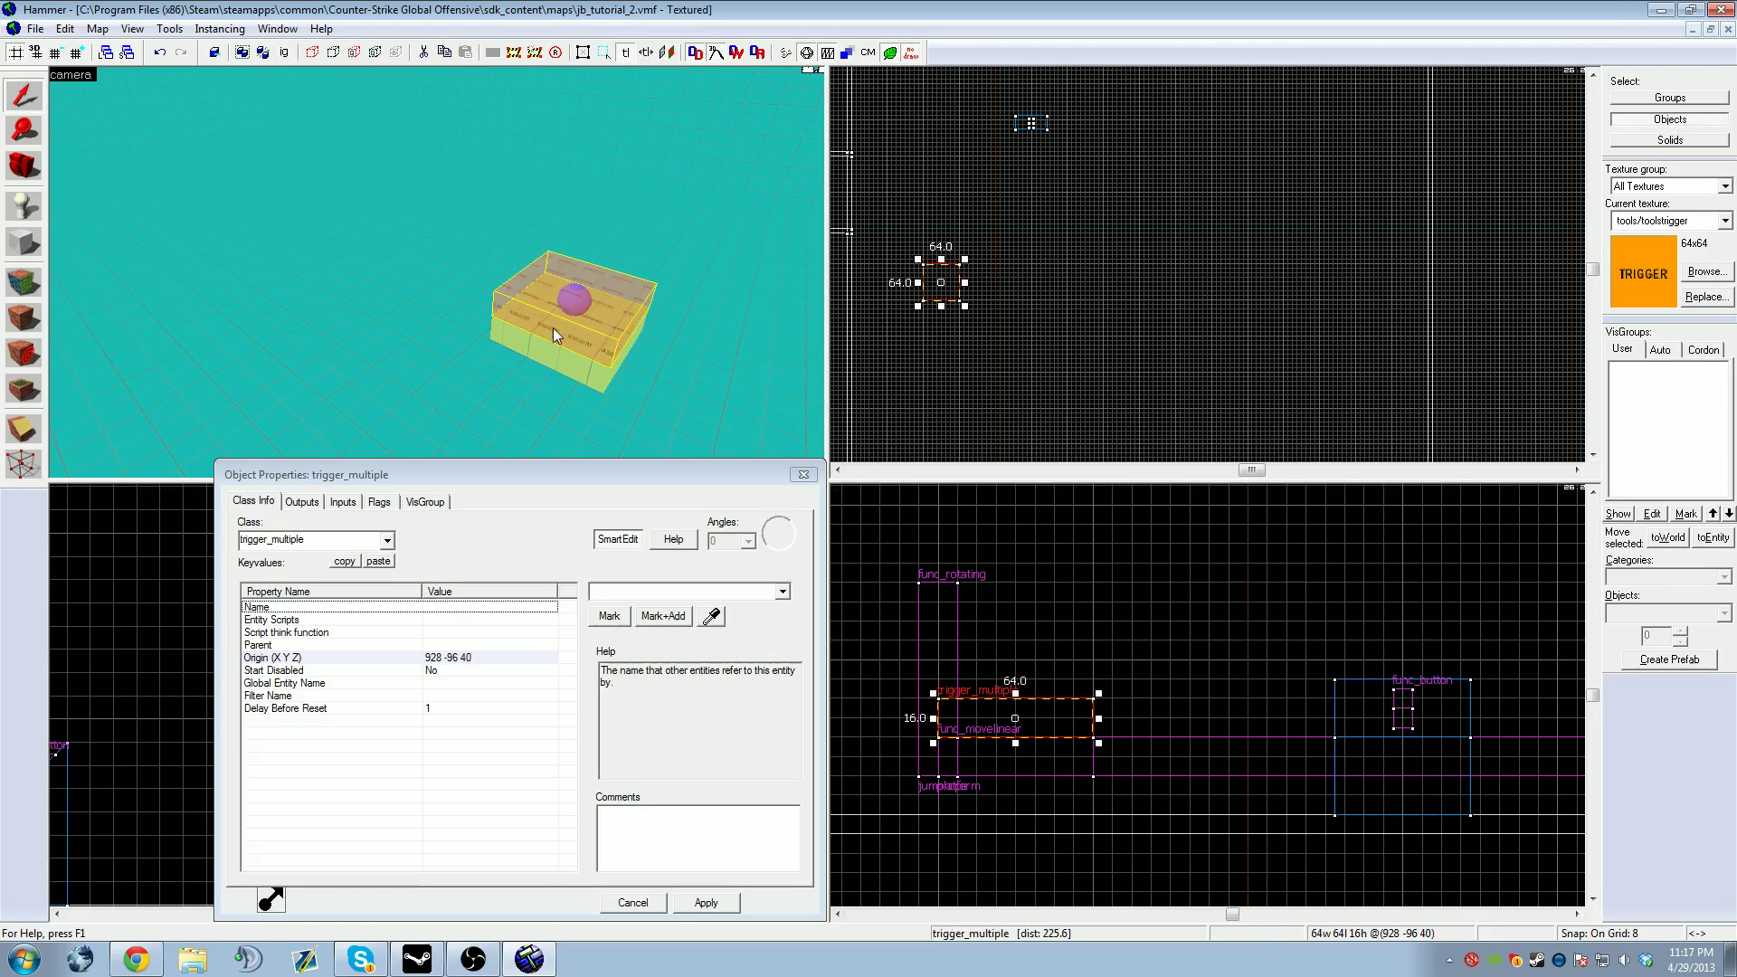
left_click(301, 501)
left_click(313, 549)
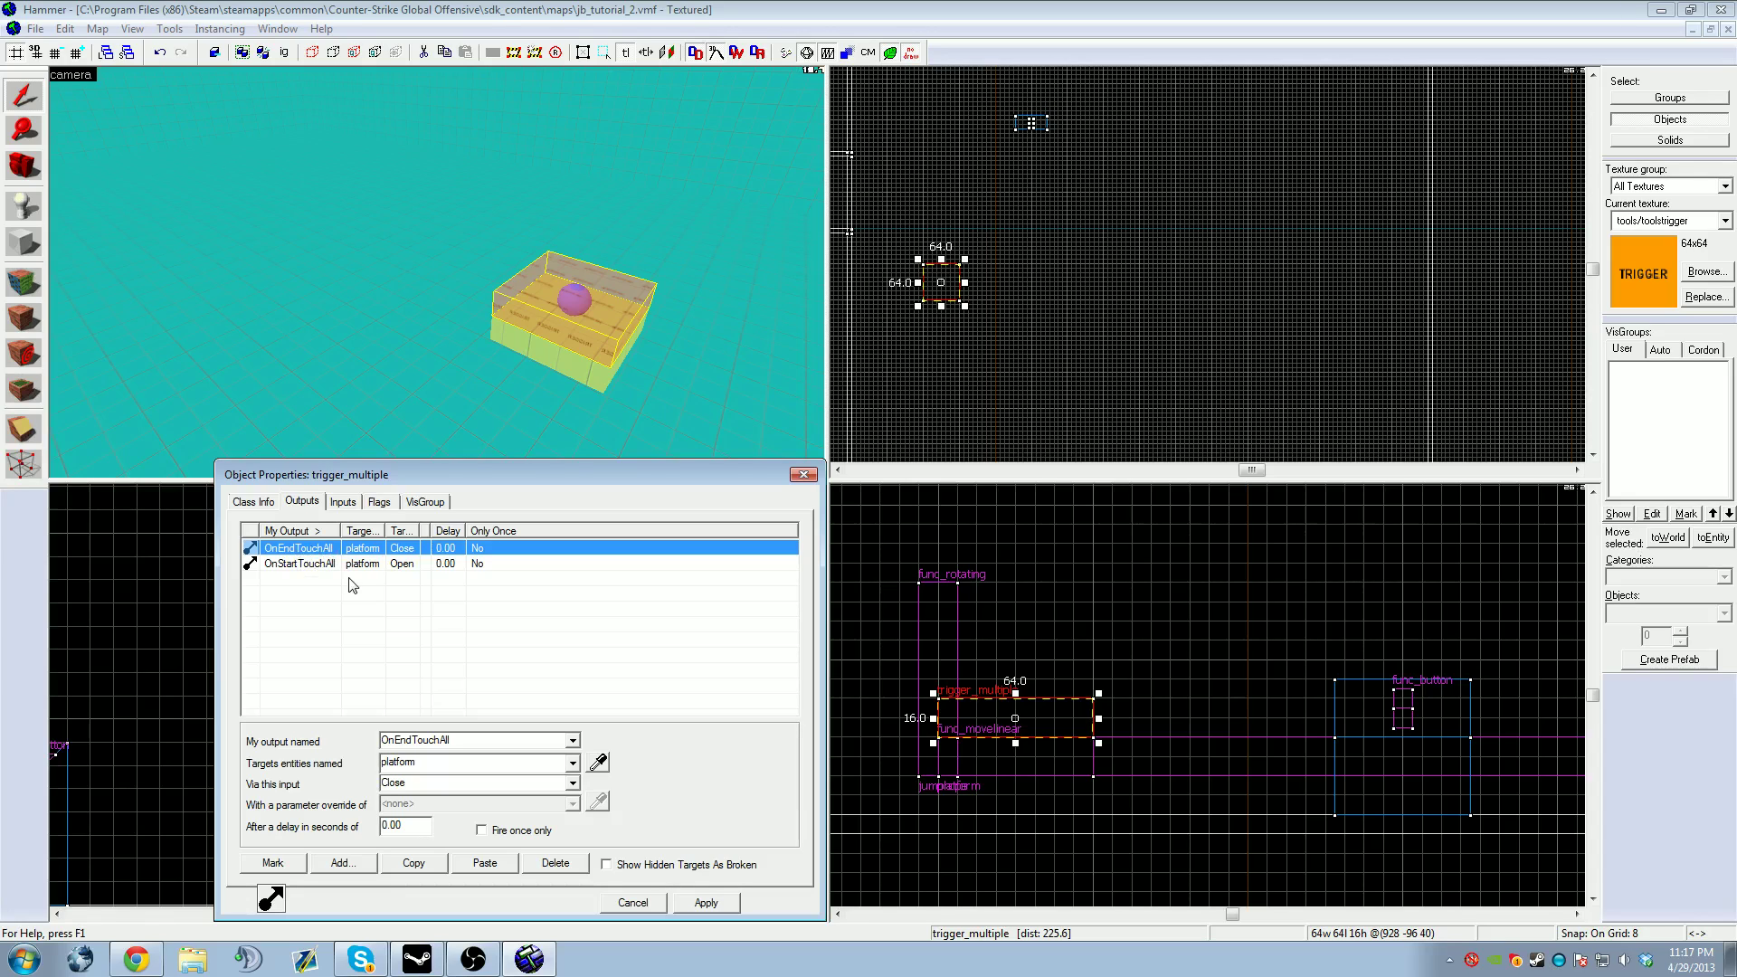
Step: Change the trigger's Open output to fire on OnTouching and its Close output to fire on OnNotTouching
left_click(313, 564)
left_click(572, 740)
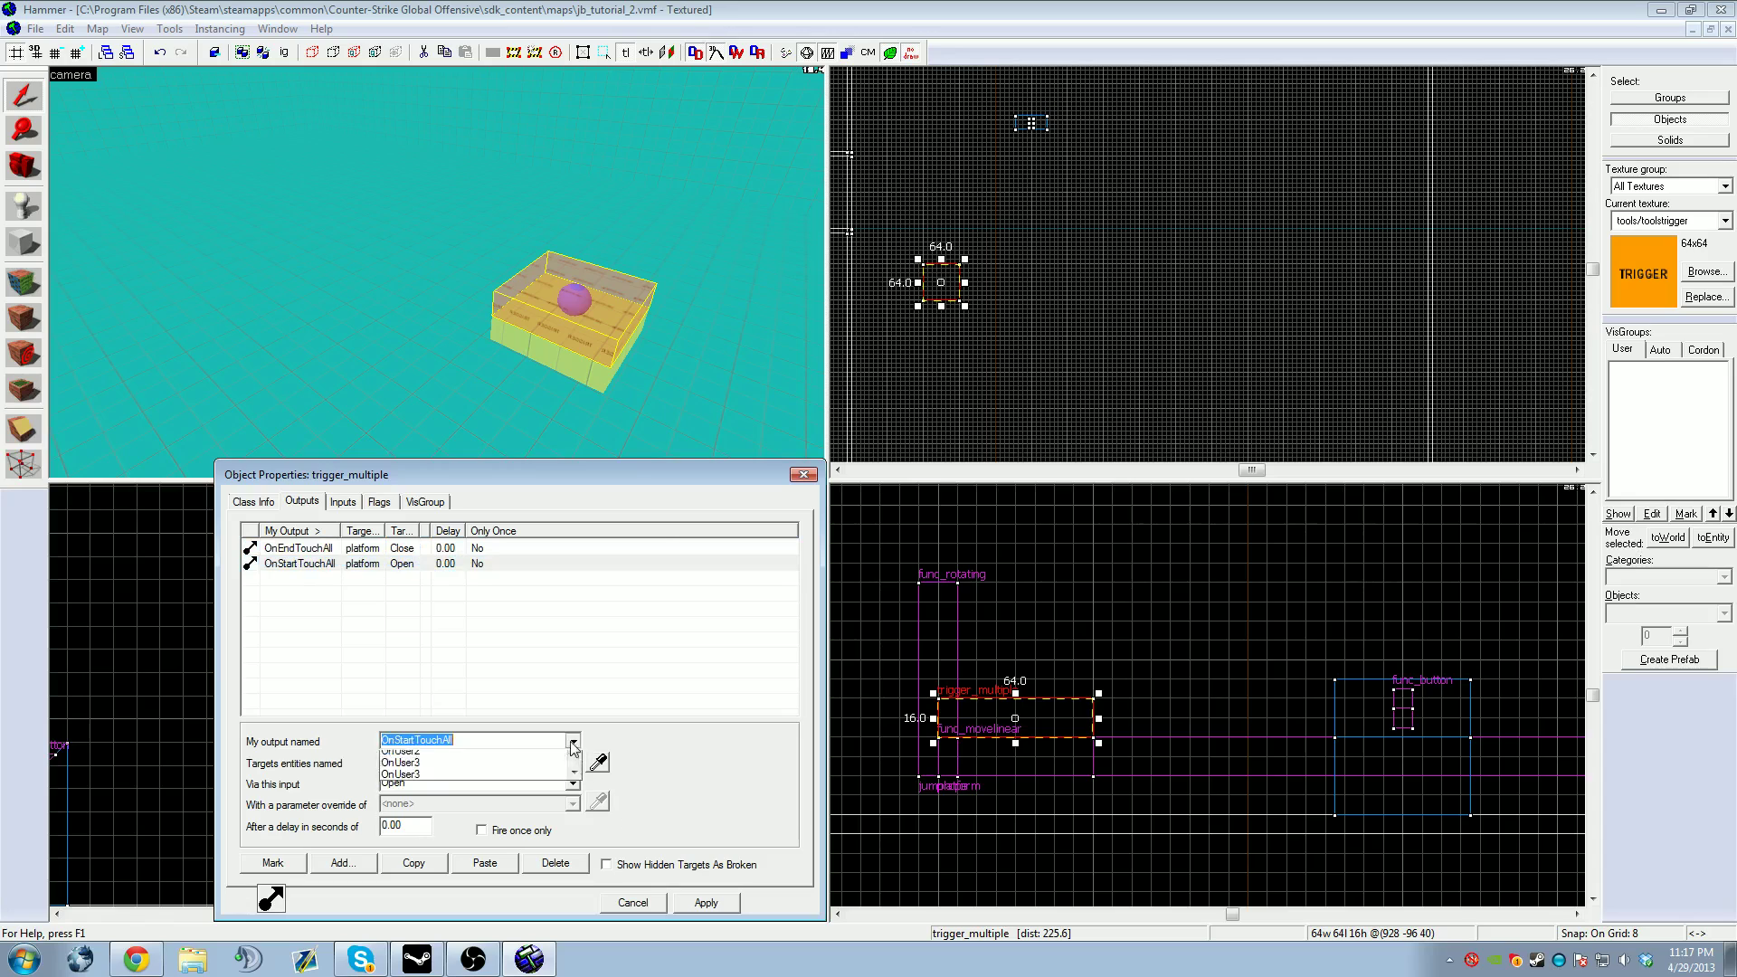
scroll(511, 770, "up", 1)
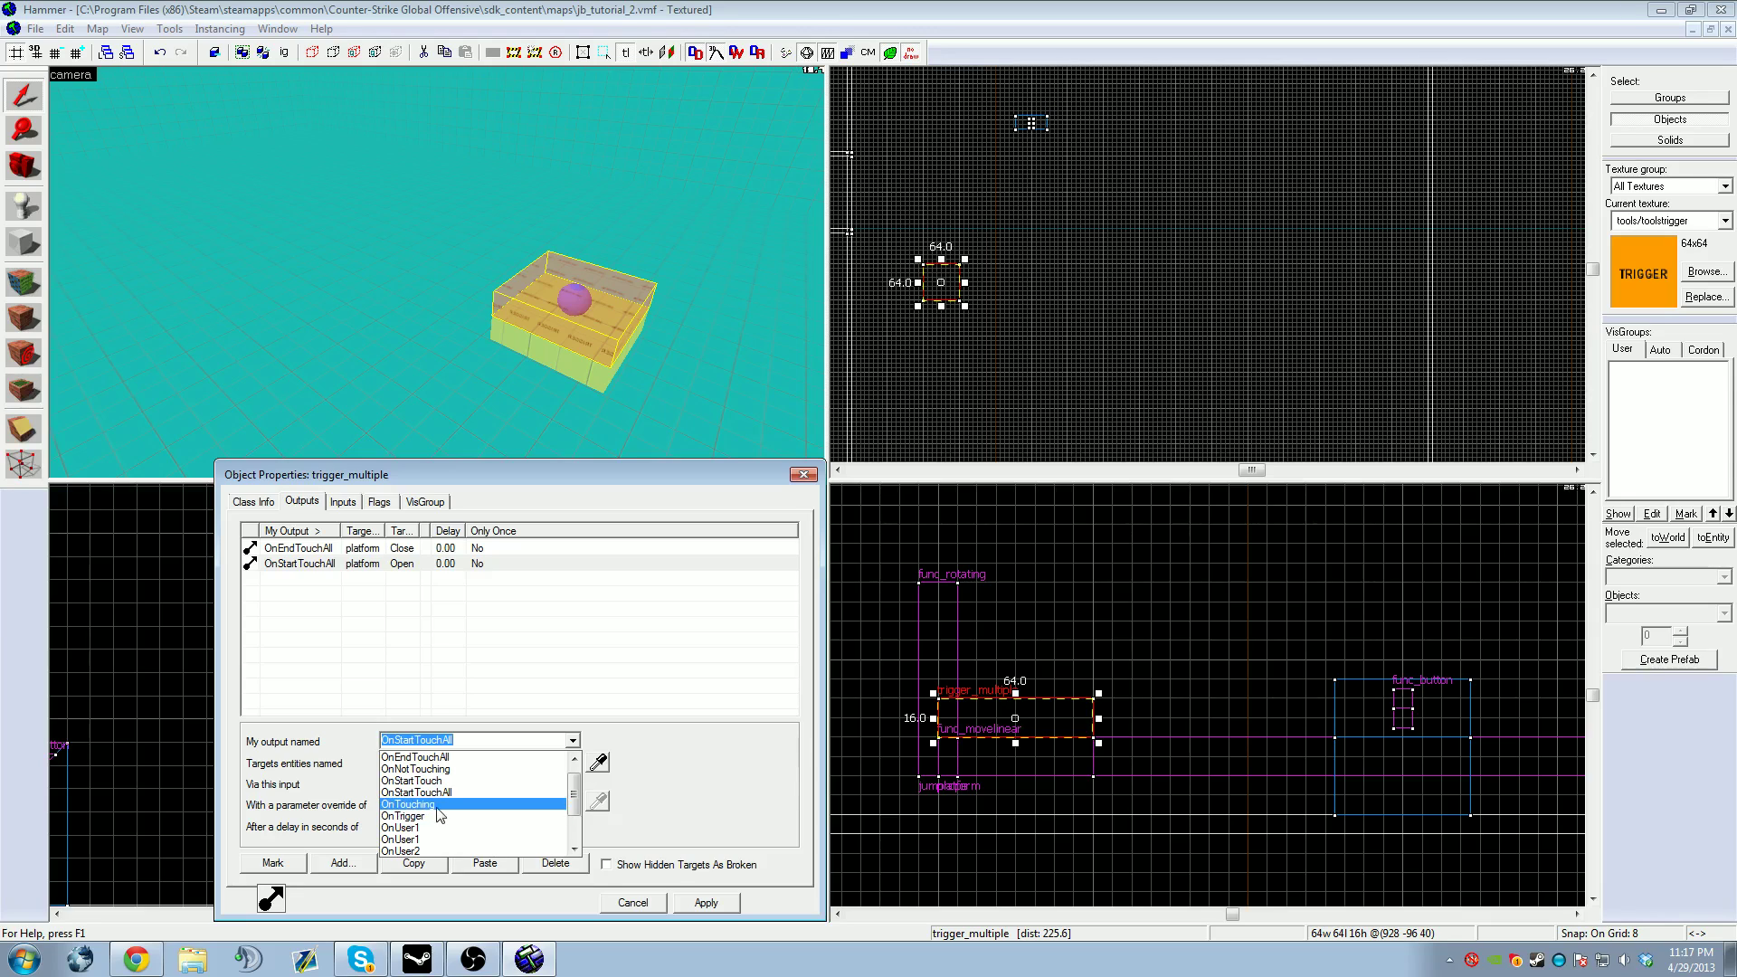
left_click(442, 805)
left_click(304, 549)
left_click(573, 741)
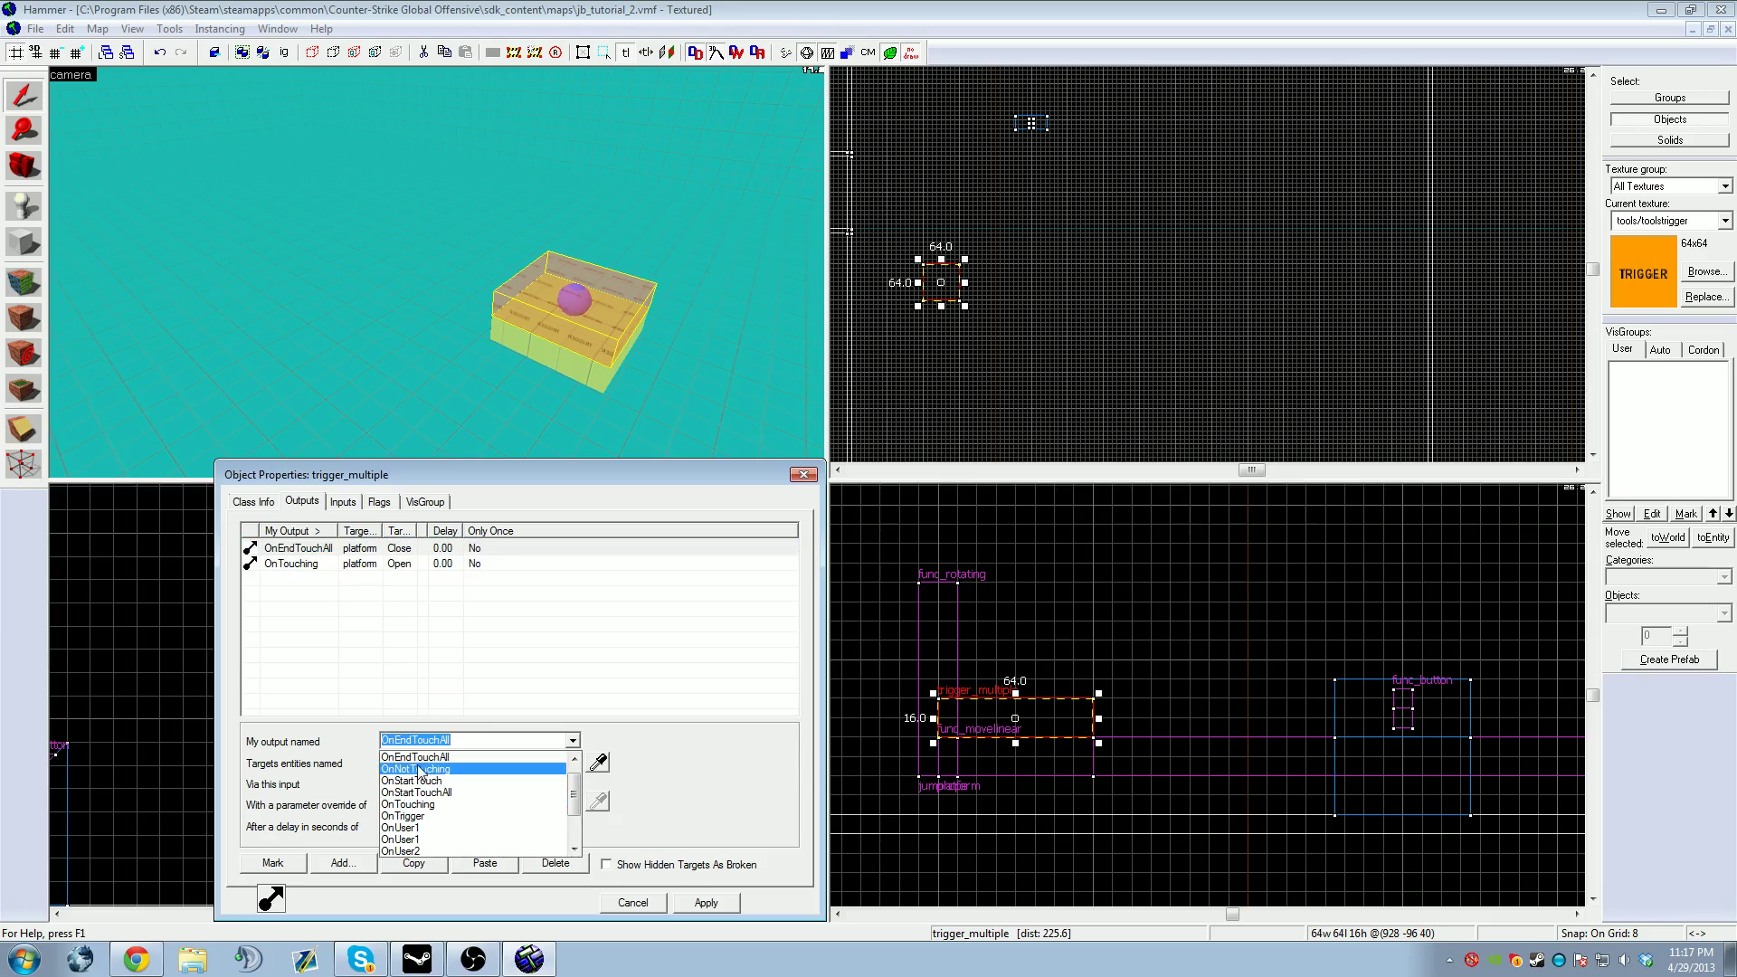
left_click(425, 768)
left_click(506, 563)
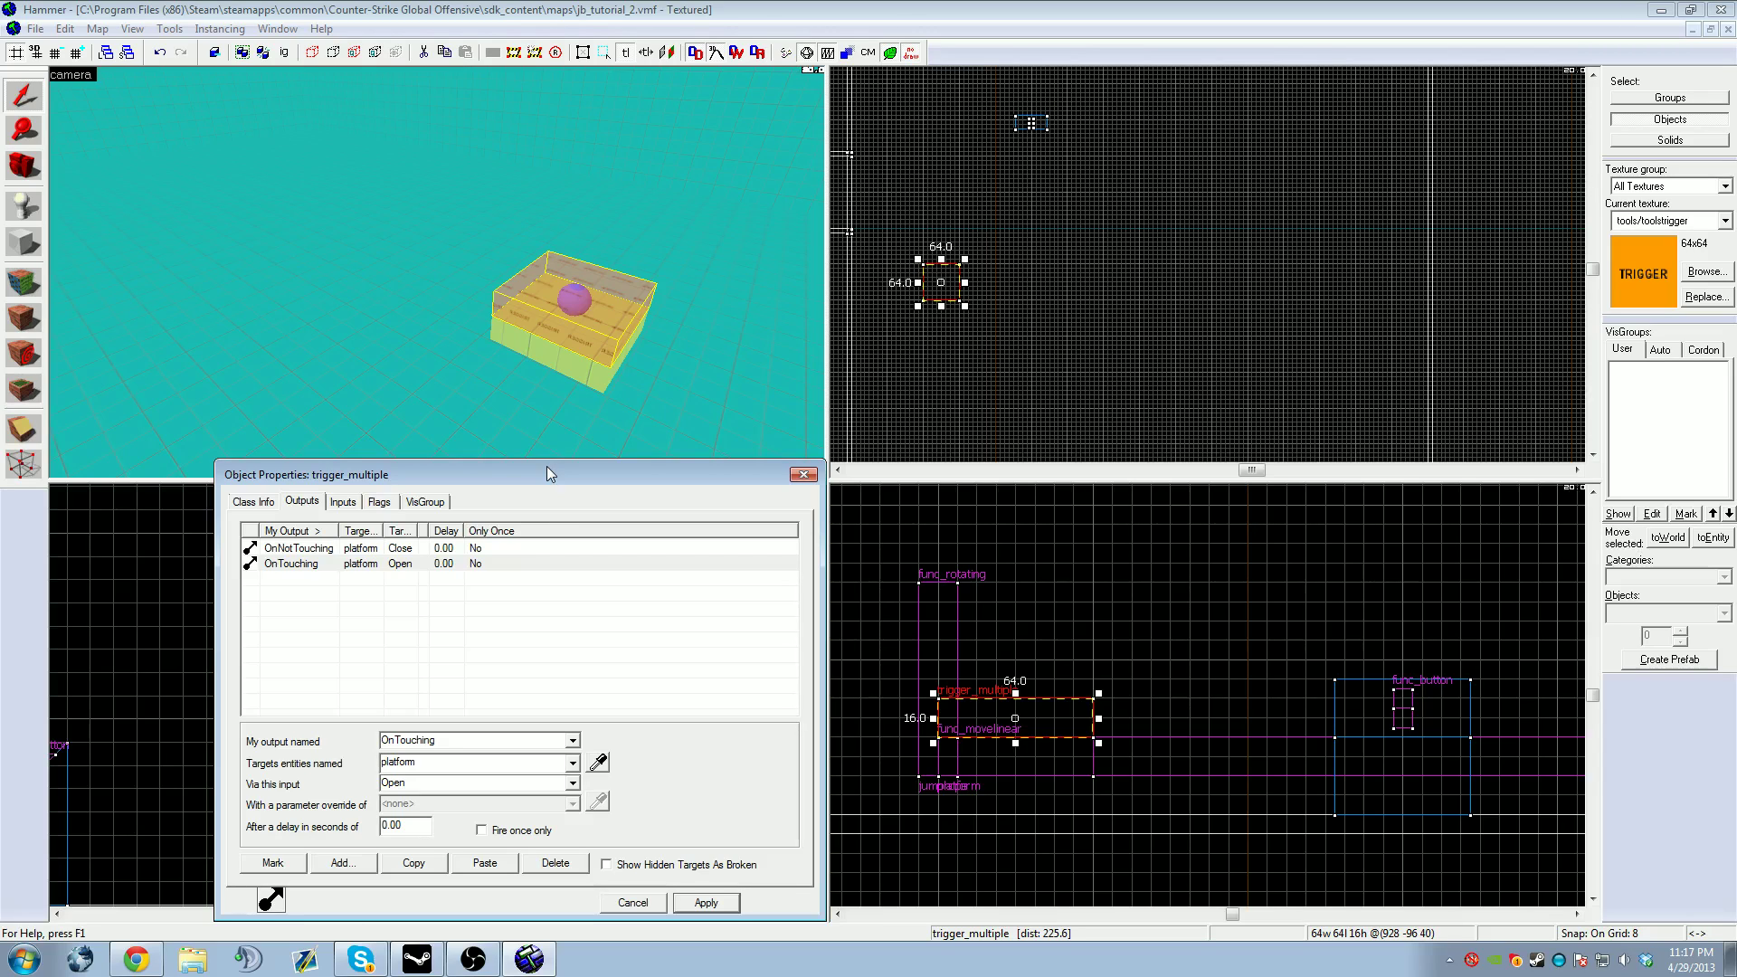
Step: Switch the trigger's Close output to OnEndTouch and its Open output to OnEndTouchAll
left_click(289, 548)
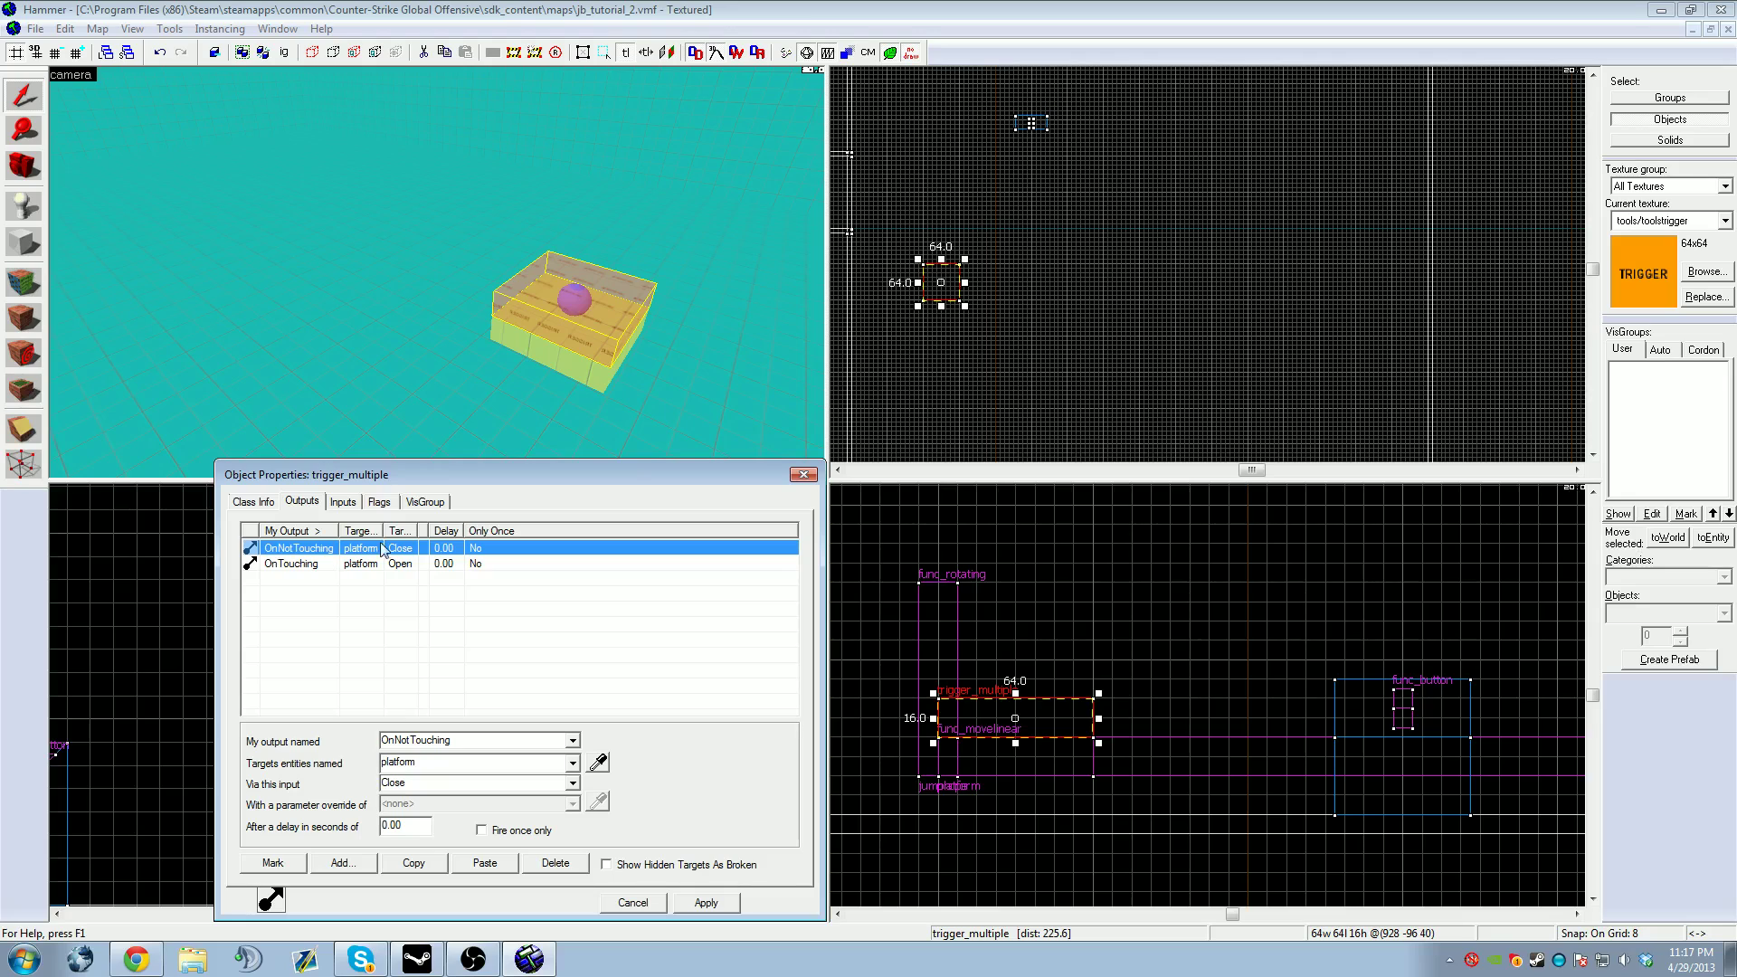
left_click(572, 739)
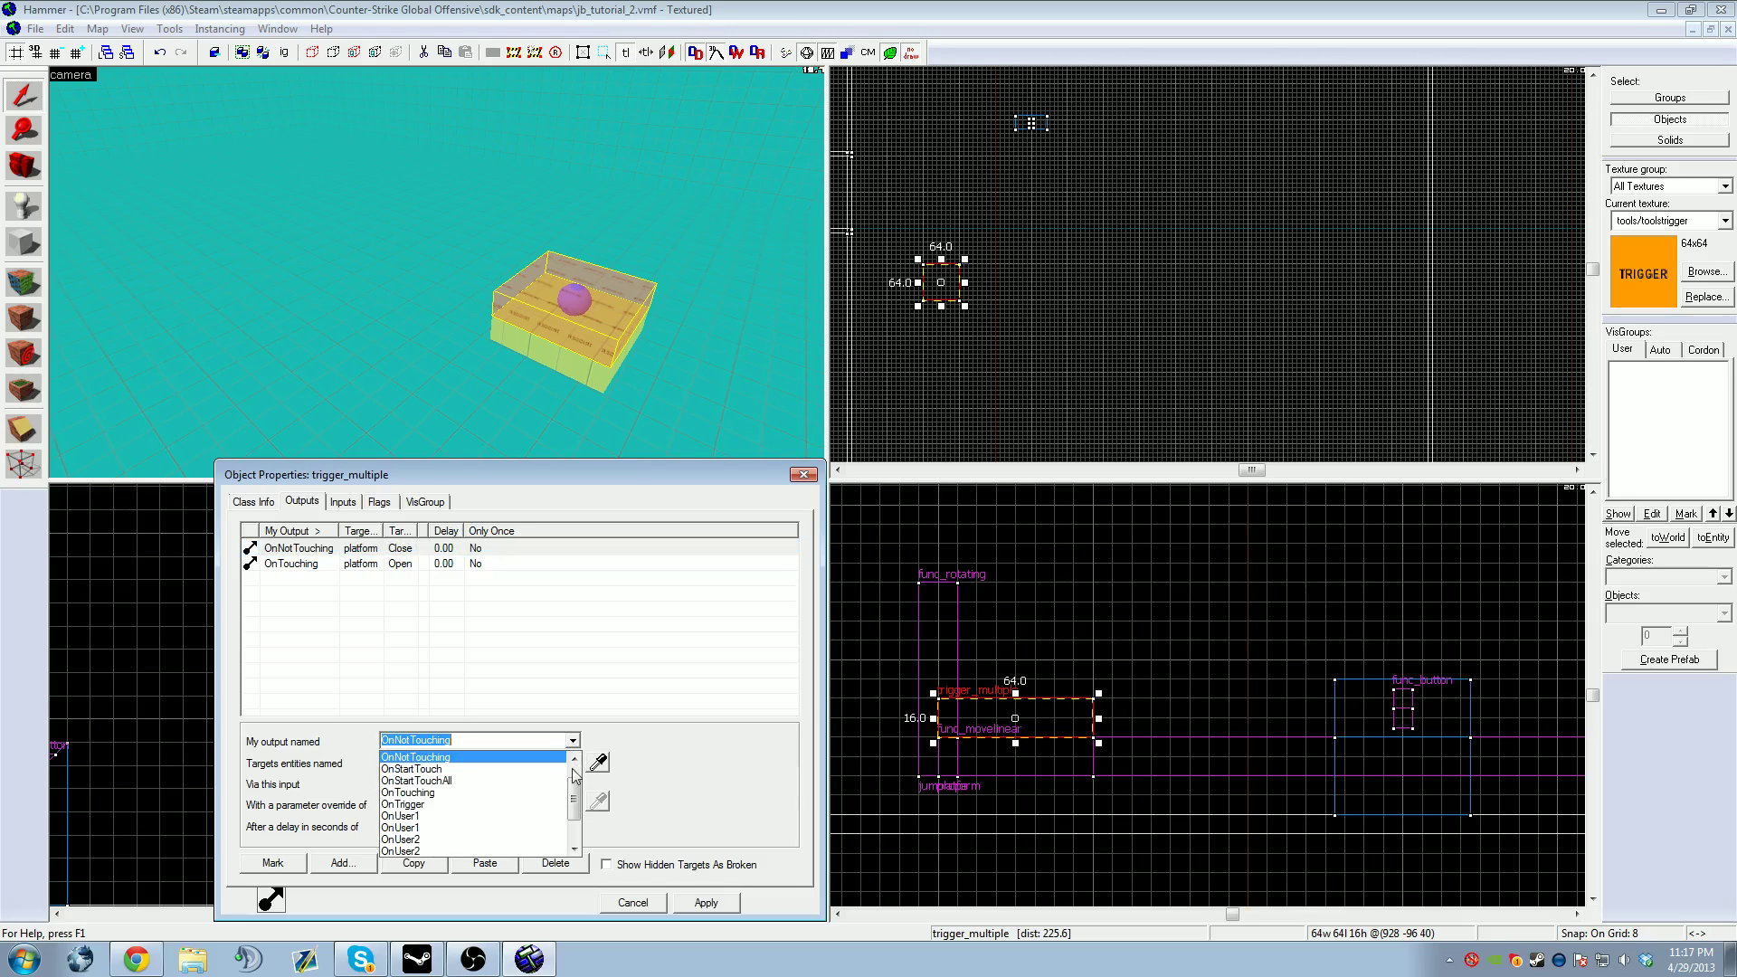
left_click_drag(575, 795, 576, 775)
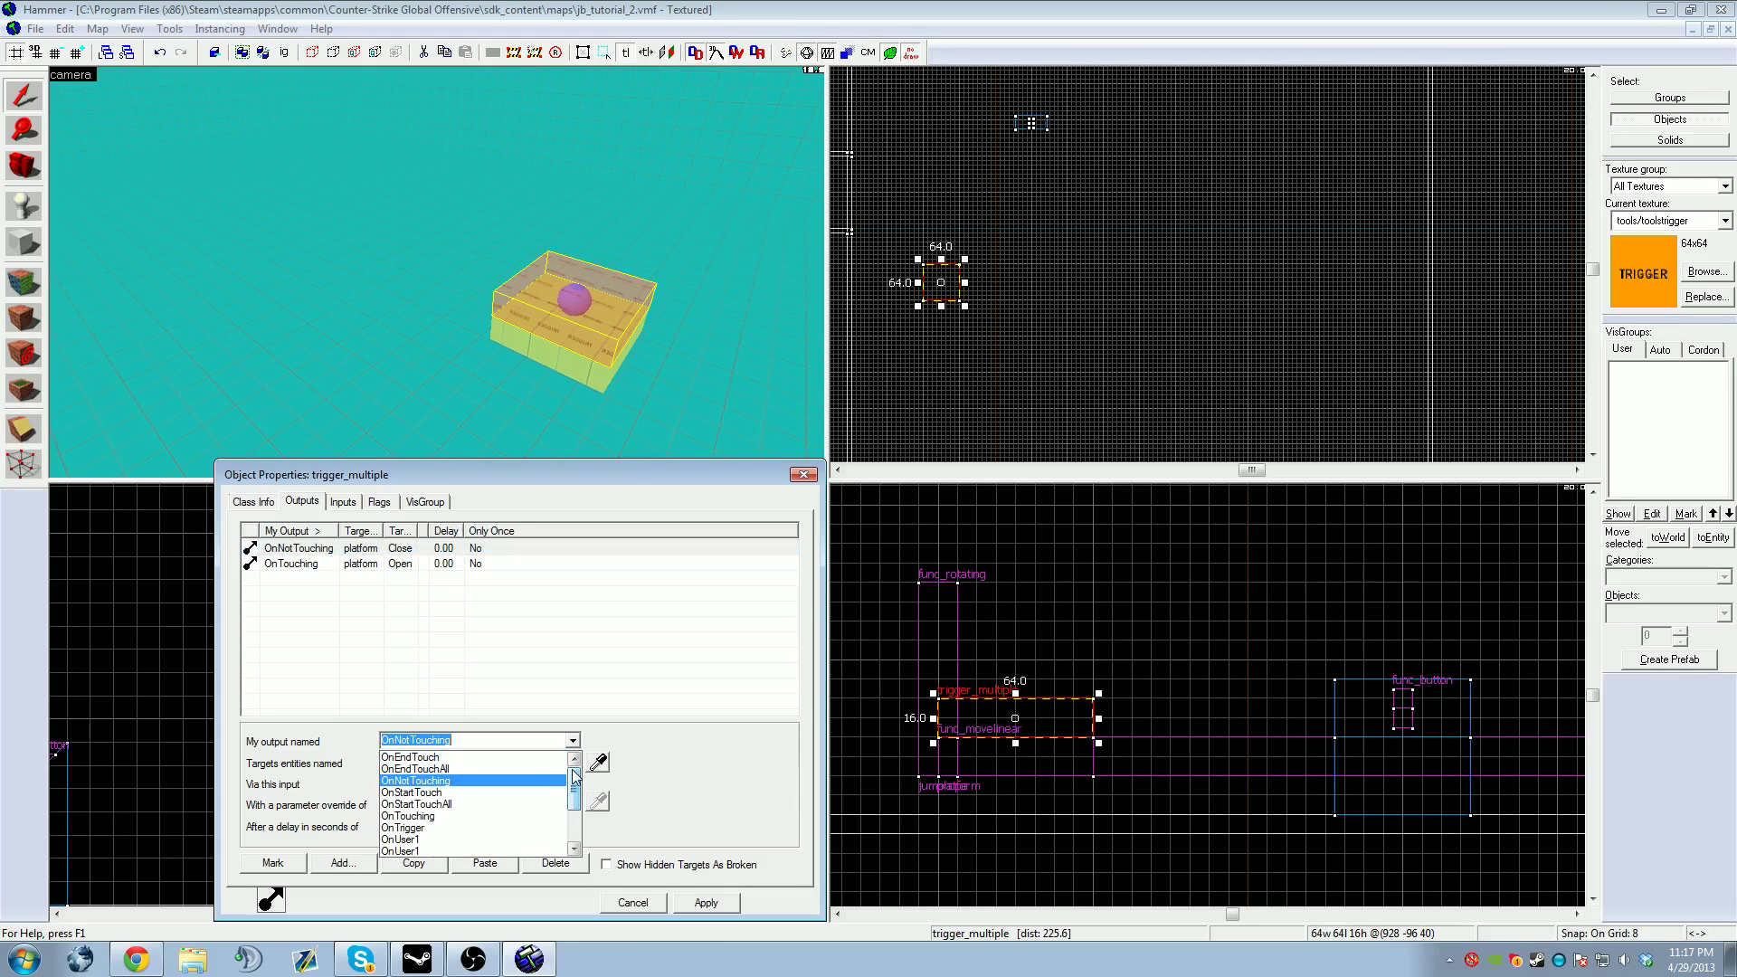
left_click(480, 766)
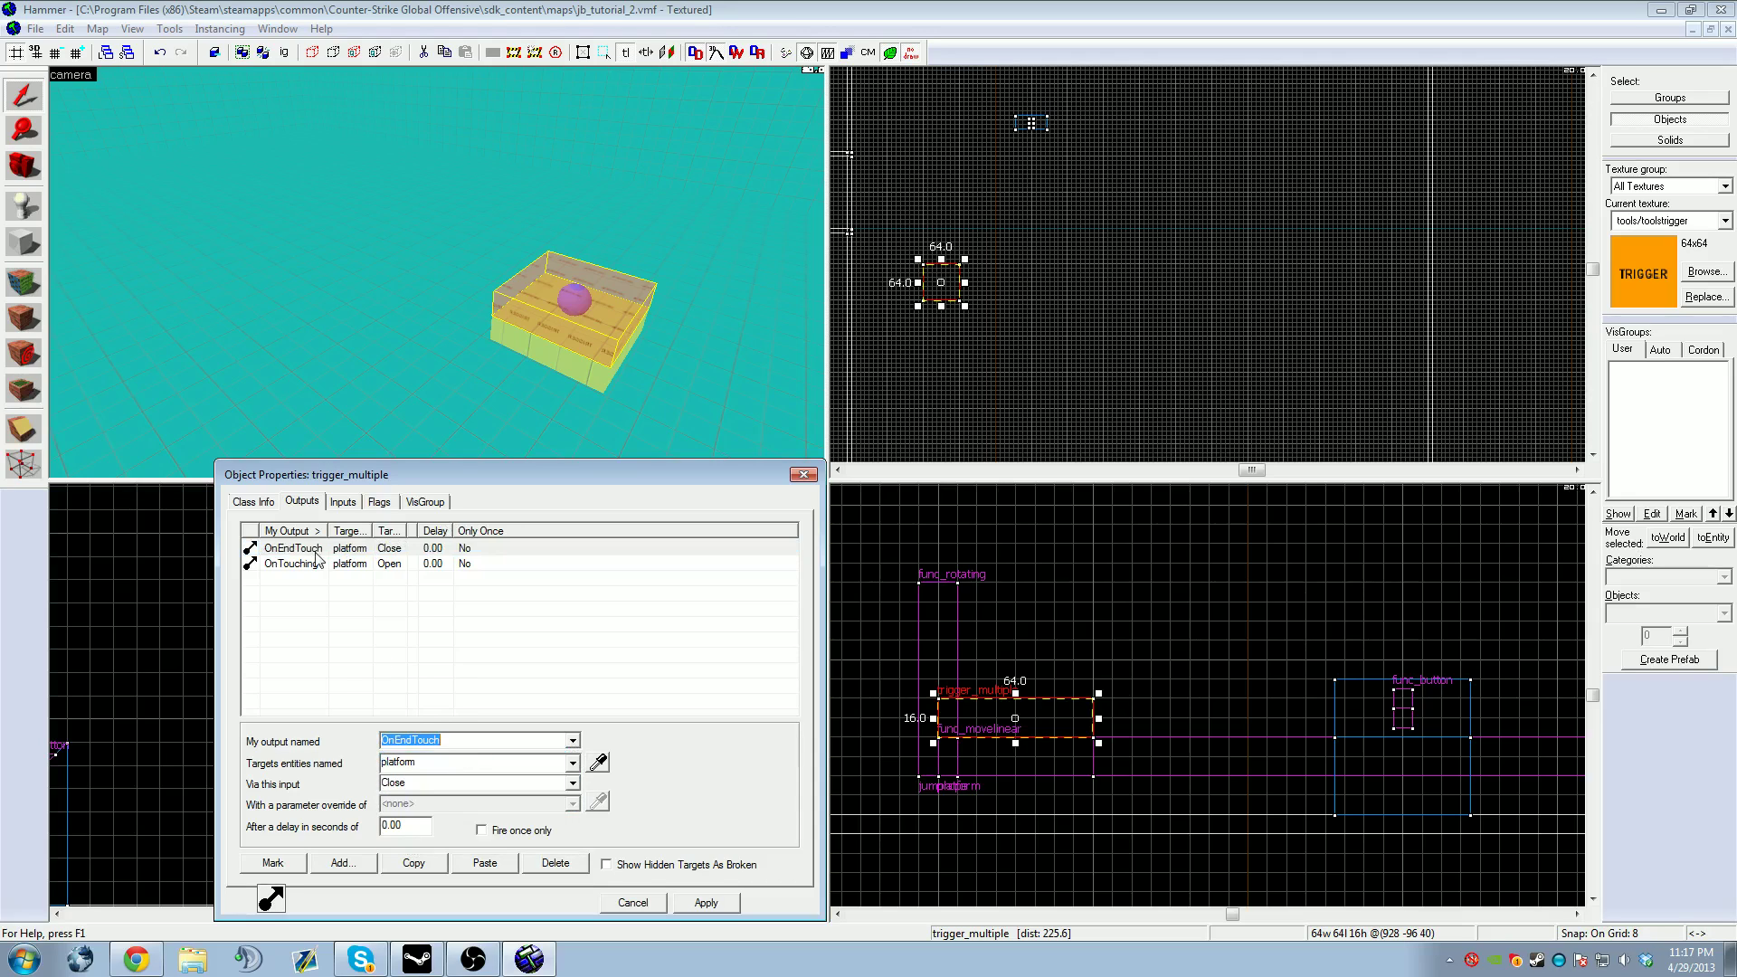
left_click(319, 562)
left_click(571, 740)
scroll(575, 774, "up", 3)
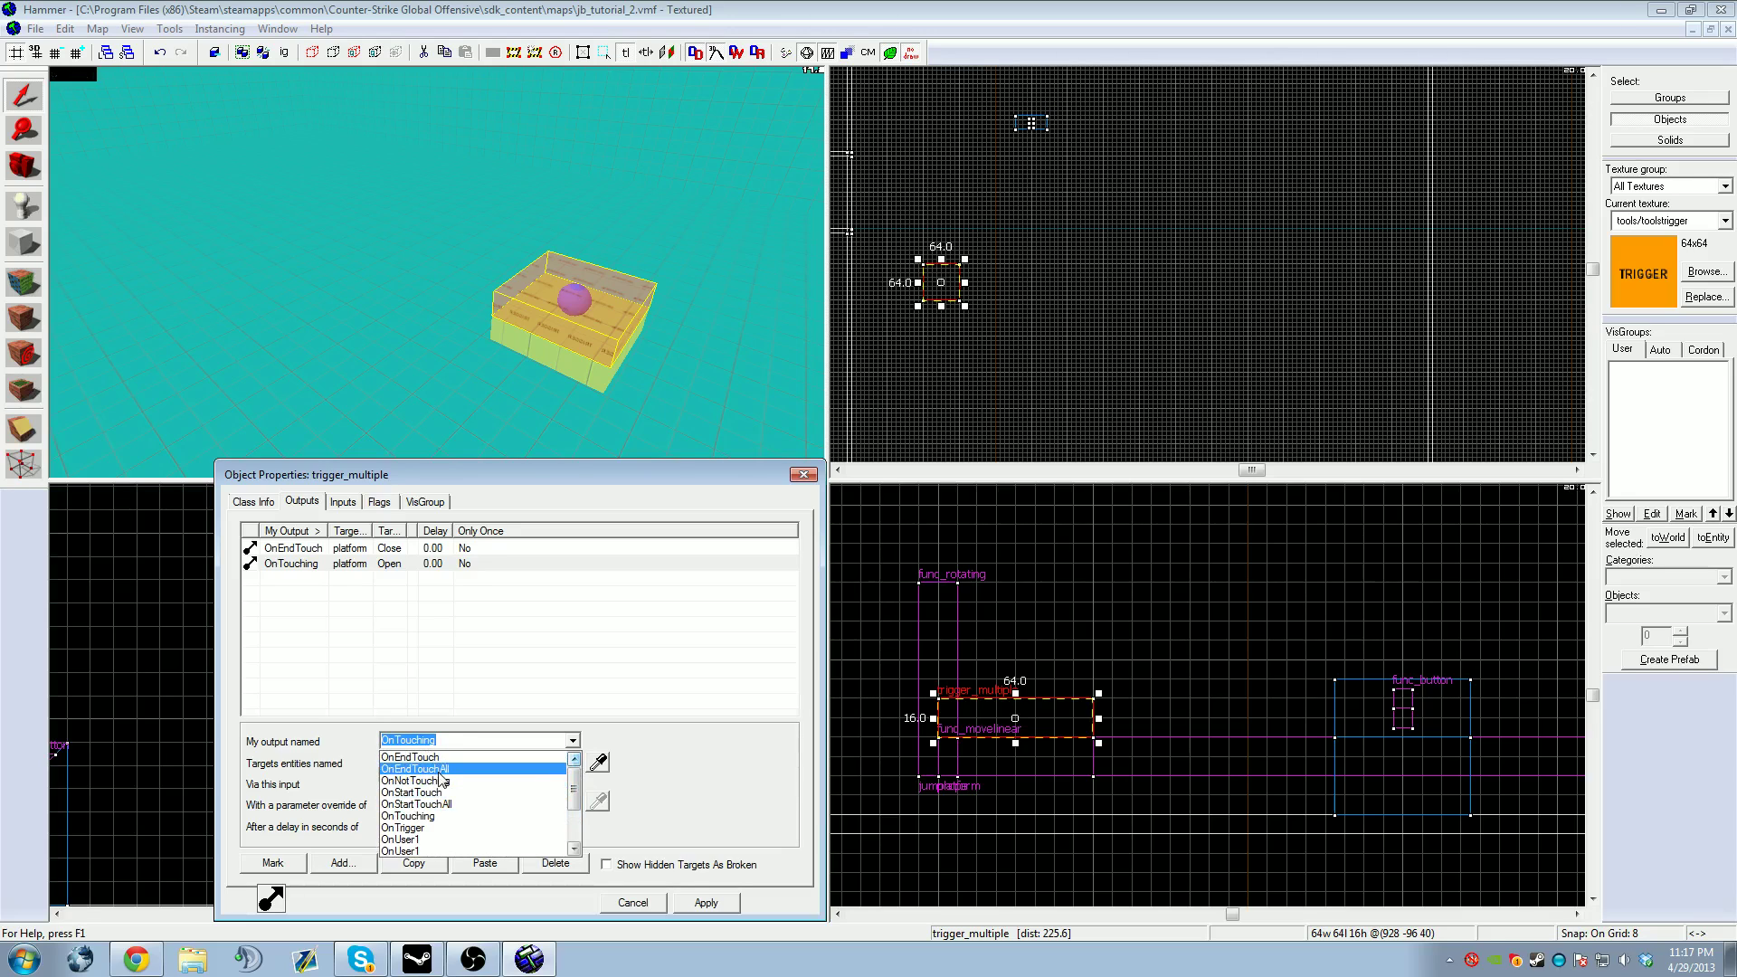
left_click(416, 768)
Step: Set the Close output to OnEndTouchAll and the Open output to OnStartTouchAll, apply them, and close the trigger's properties
left_click(294, 548)
left_click(572, 741)
left_click(547, 768)
left_click(294, 563)
left_click(571, 741)
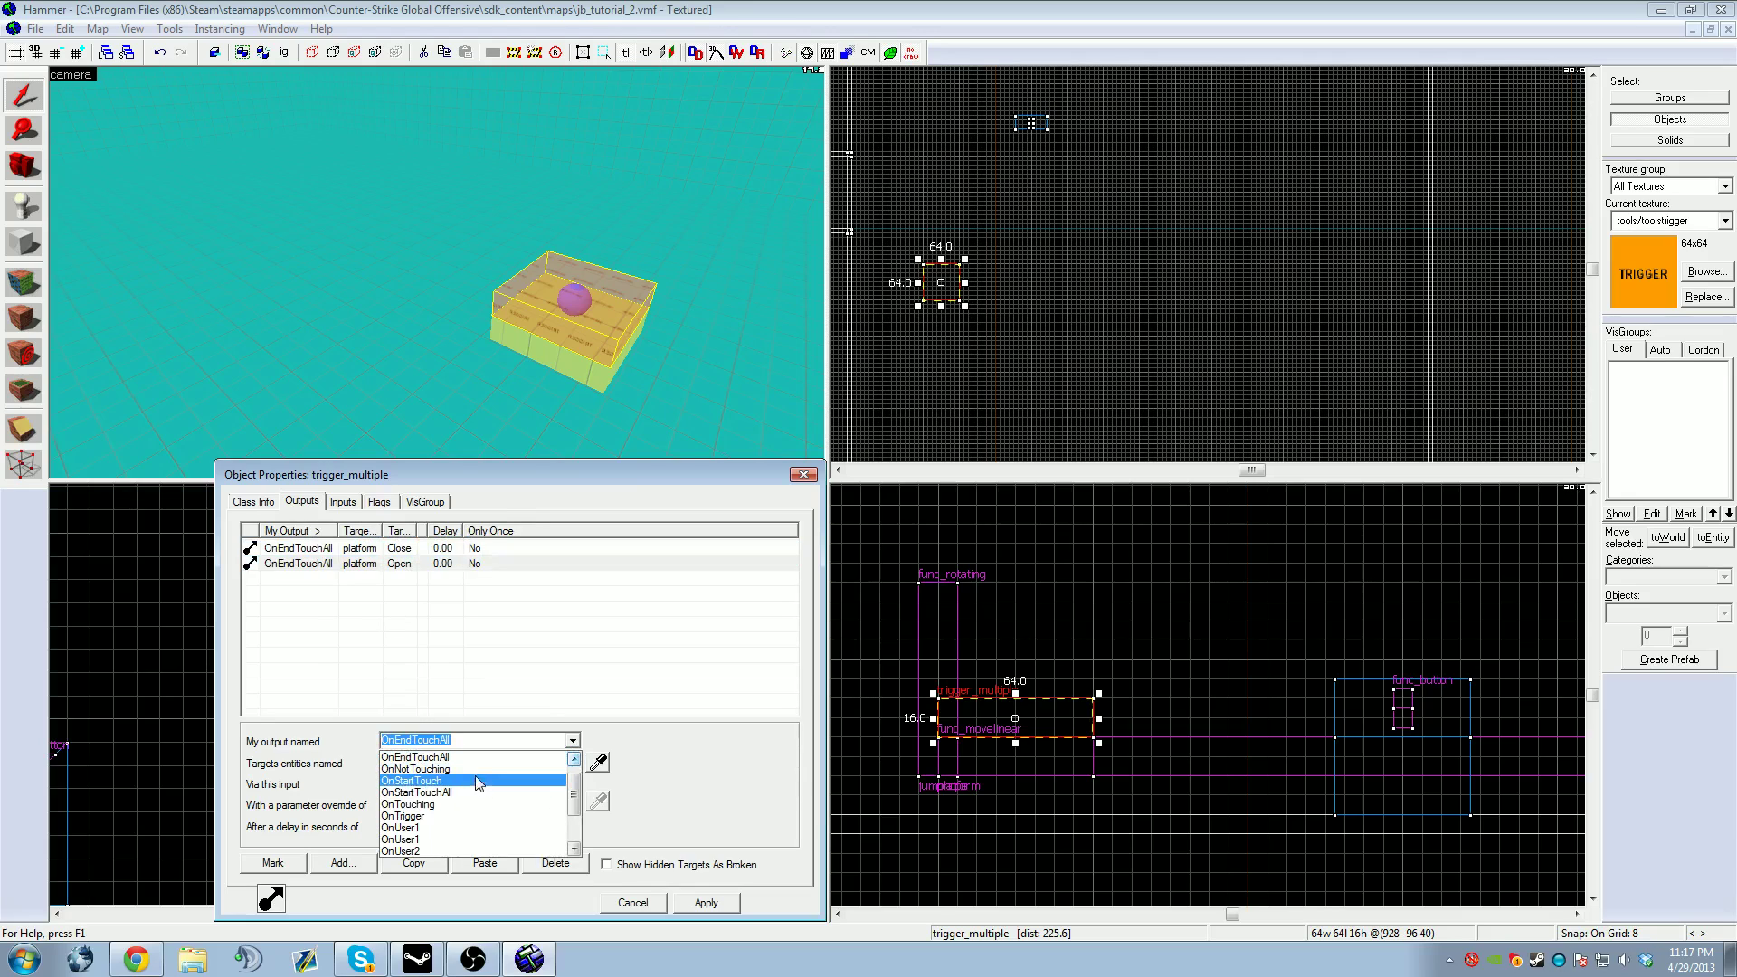
left_click(452, 793)
left_click(706, 903)
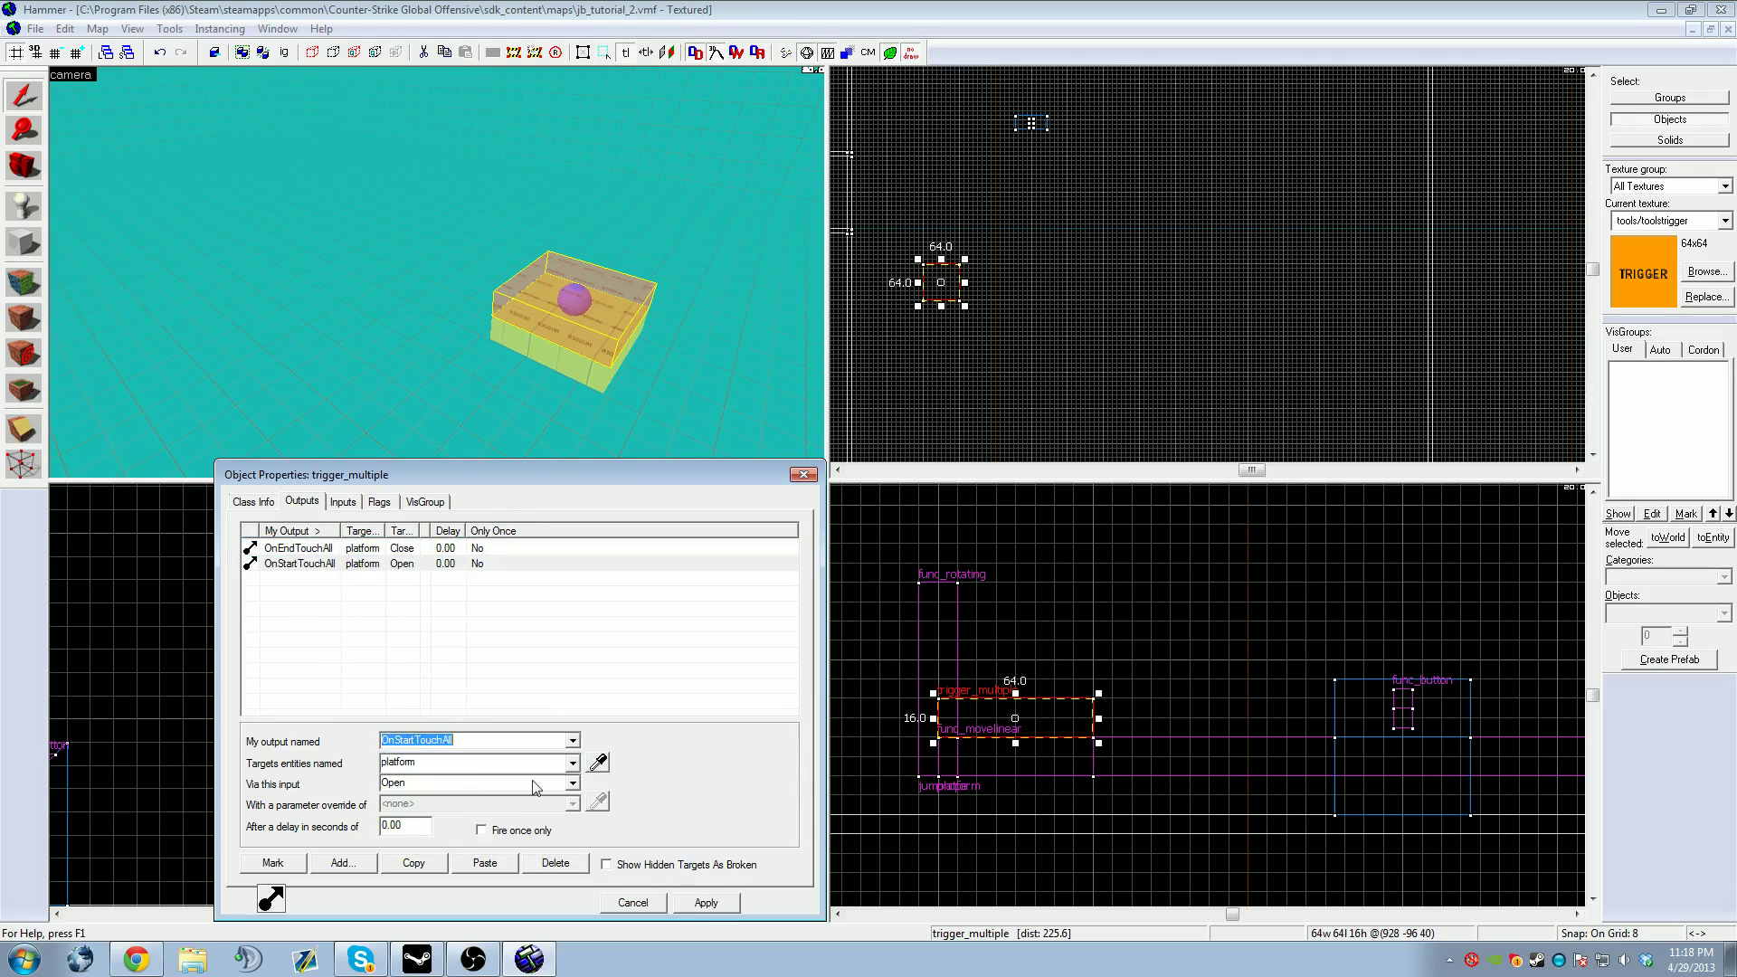
left_click(334, 548)
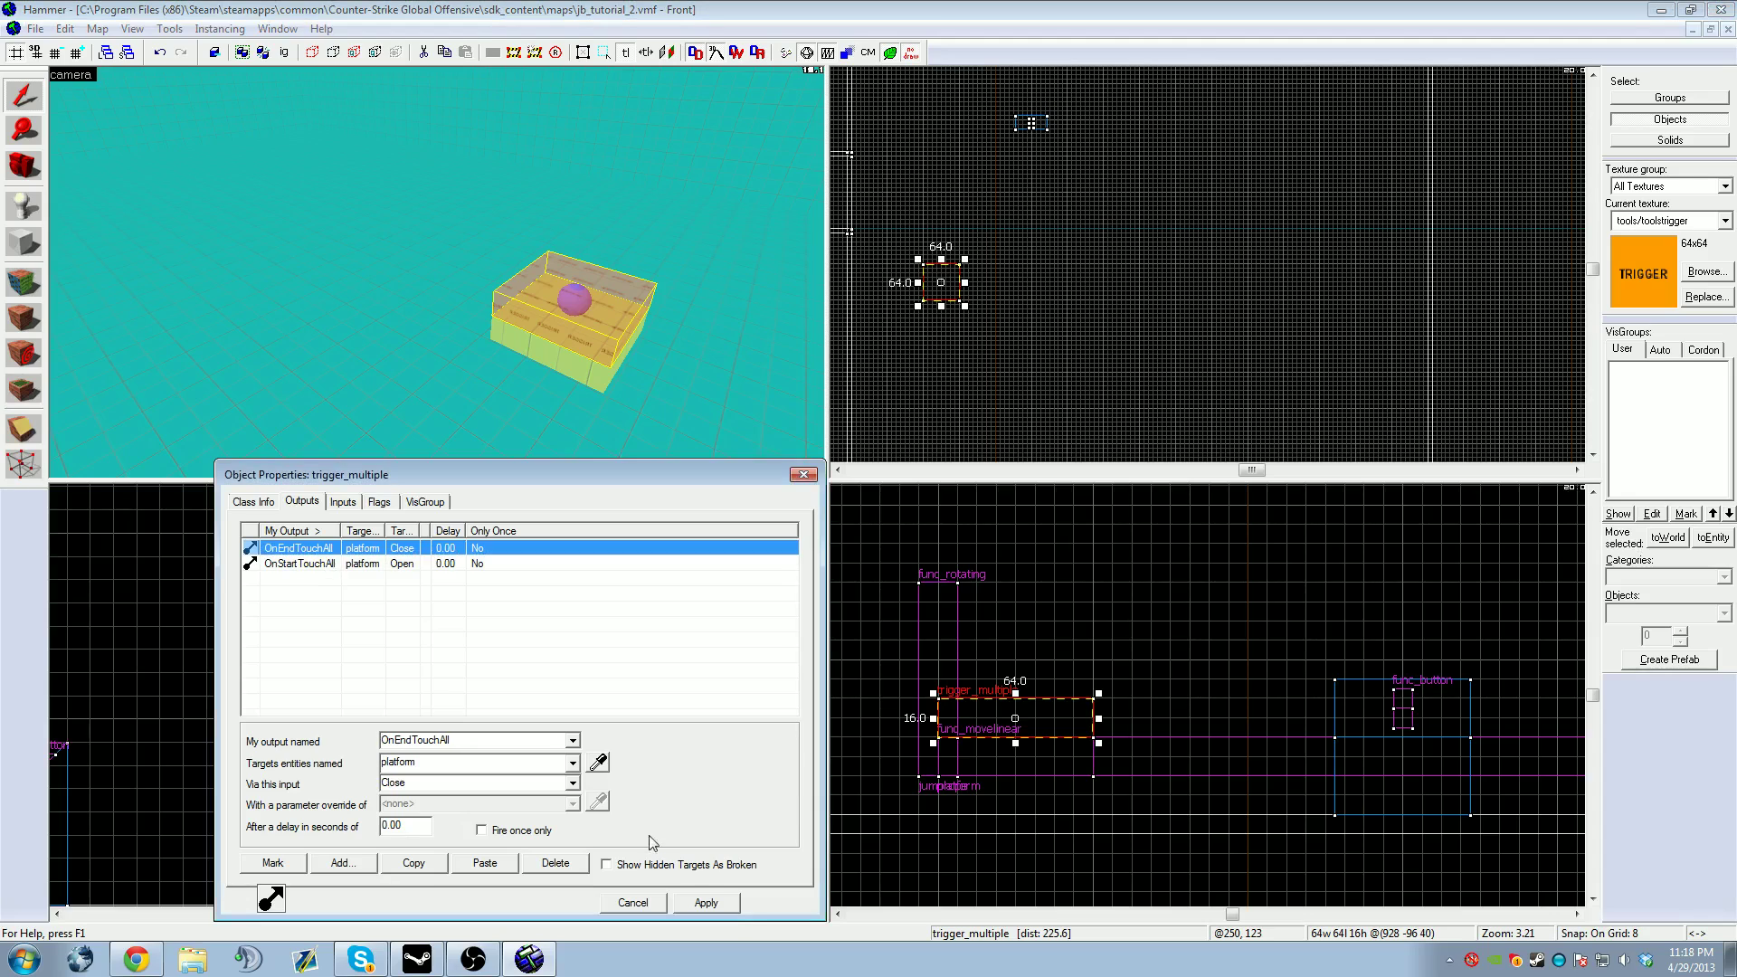
left_click(694, 901)
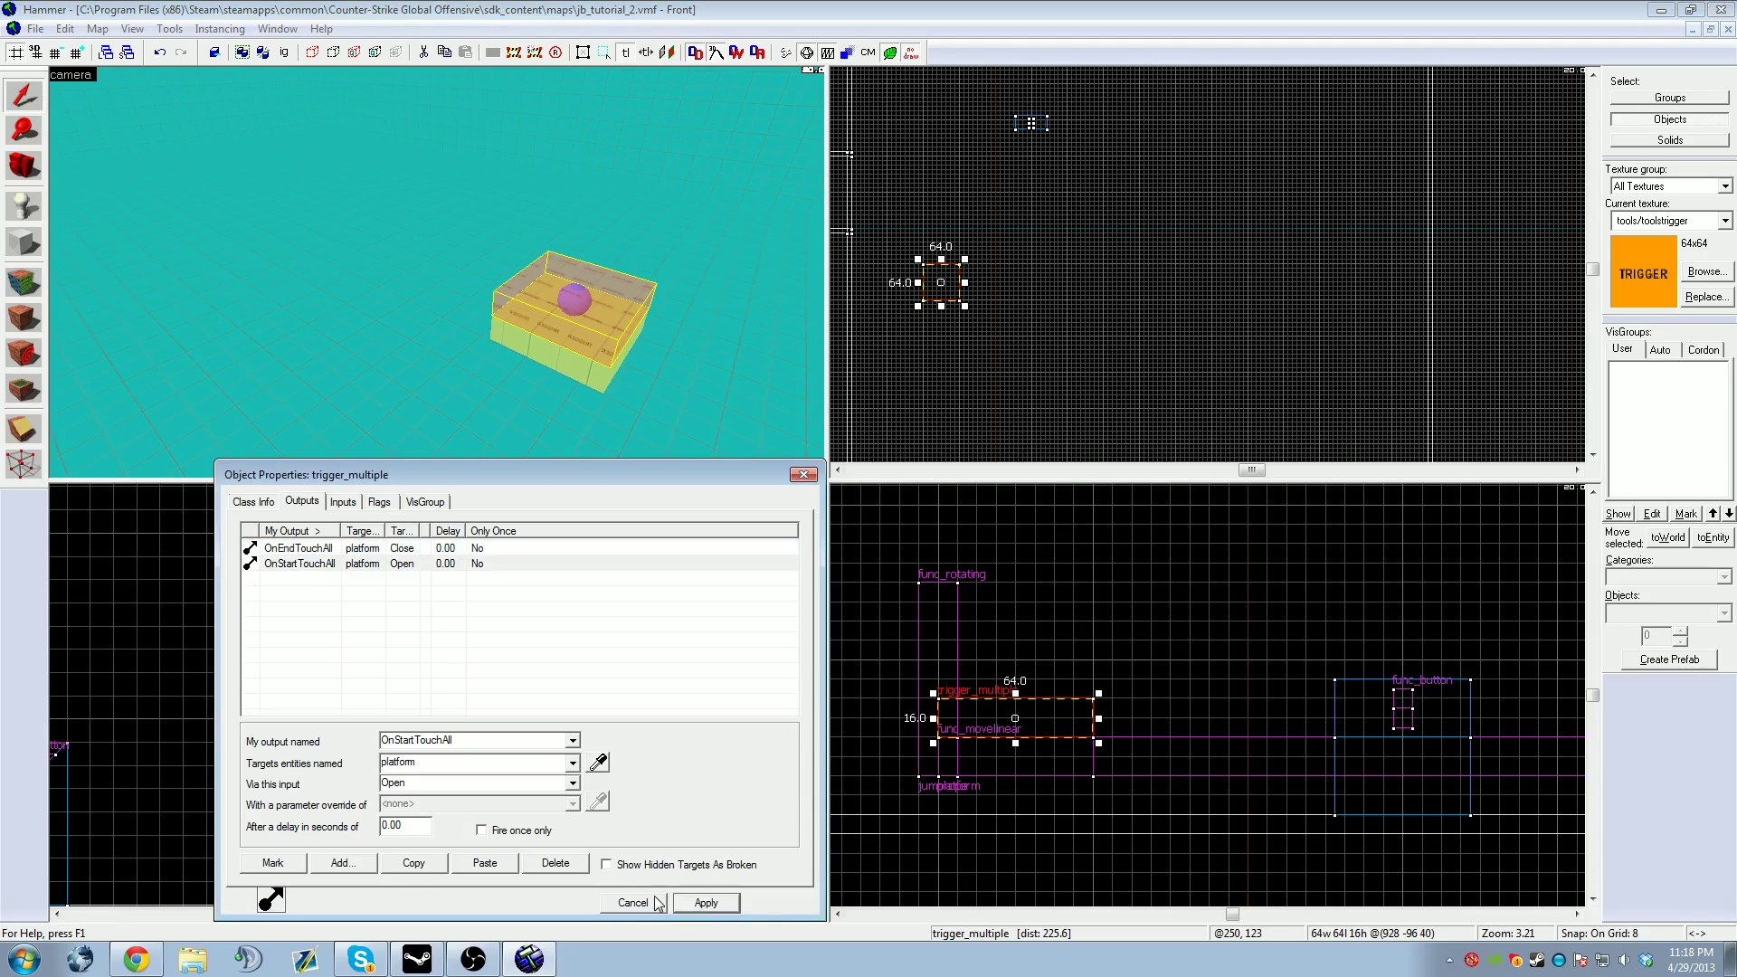
left_click(657, 902)
left_click(1057, 409)
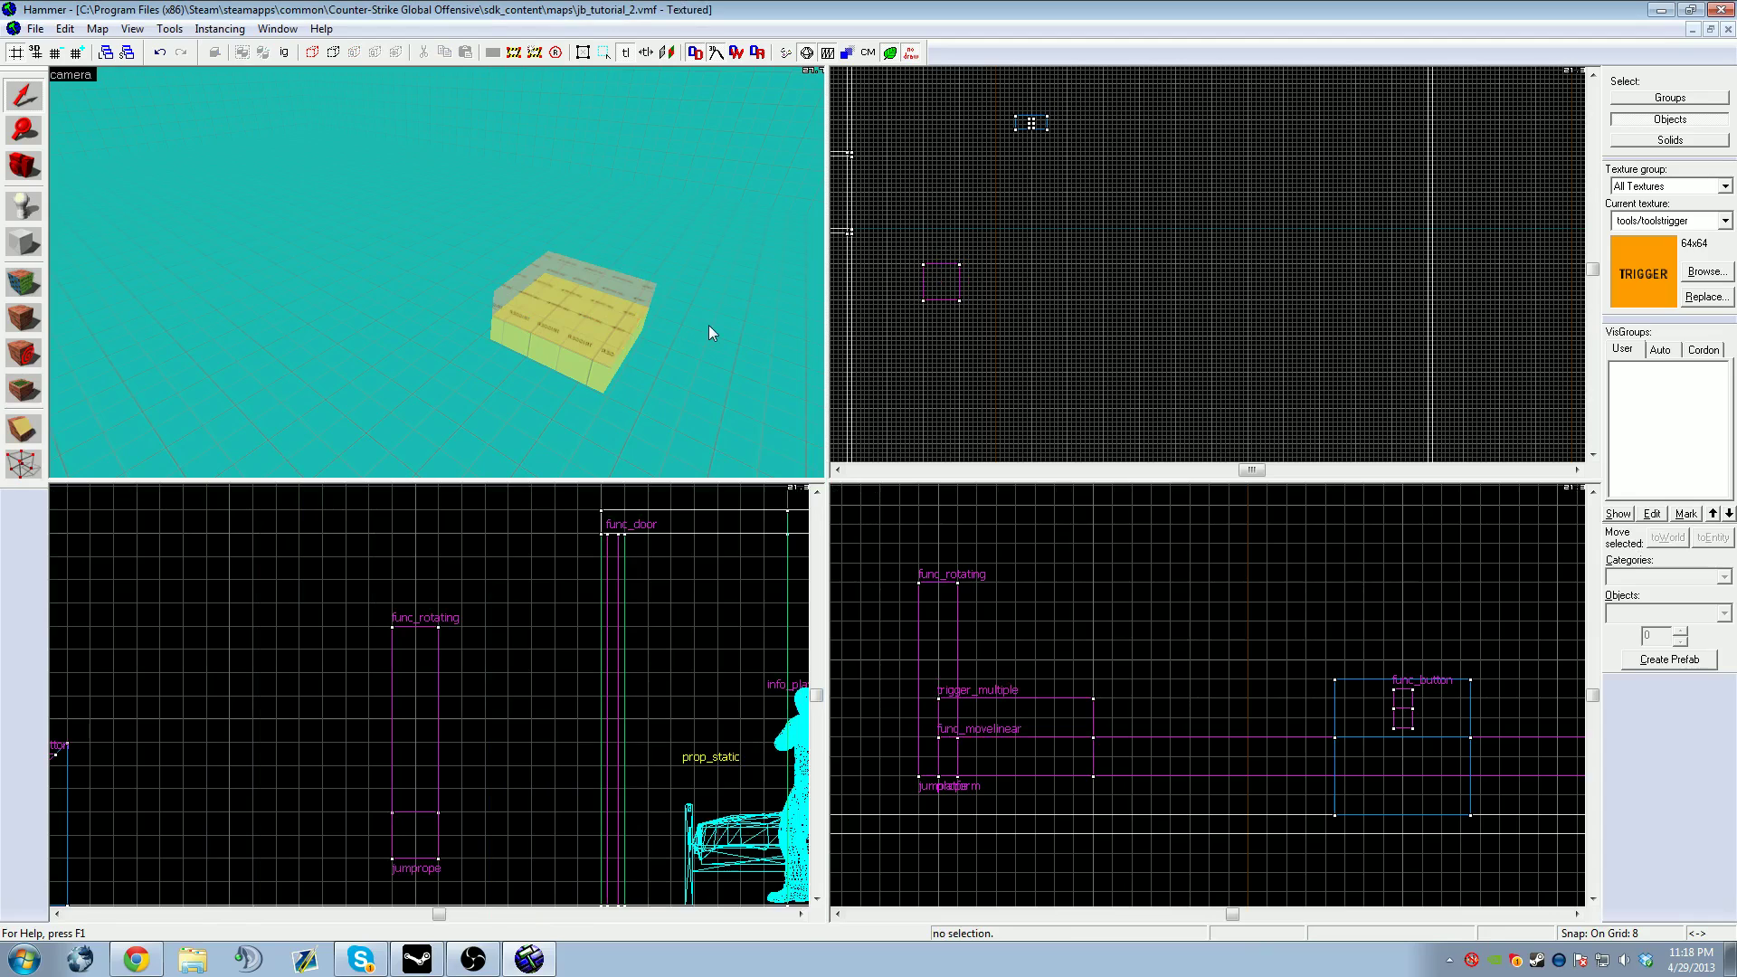
Step: Outline the platform's travel path toward the far wall in the top view with a selection box about 768 units long
left_click_drag(708, 333, 437, 279)
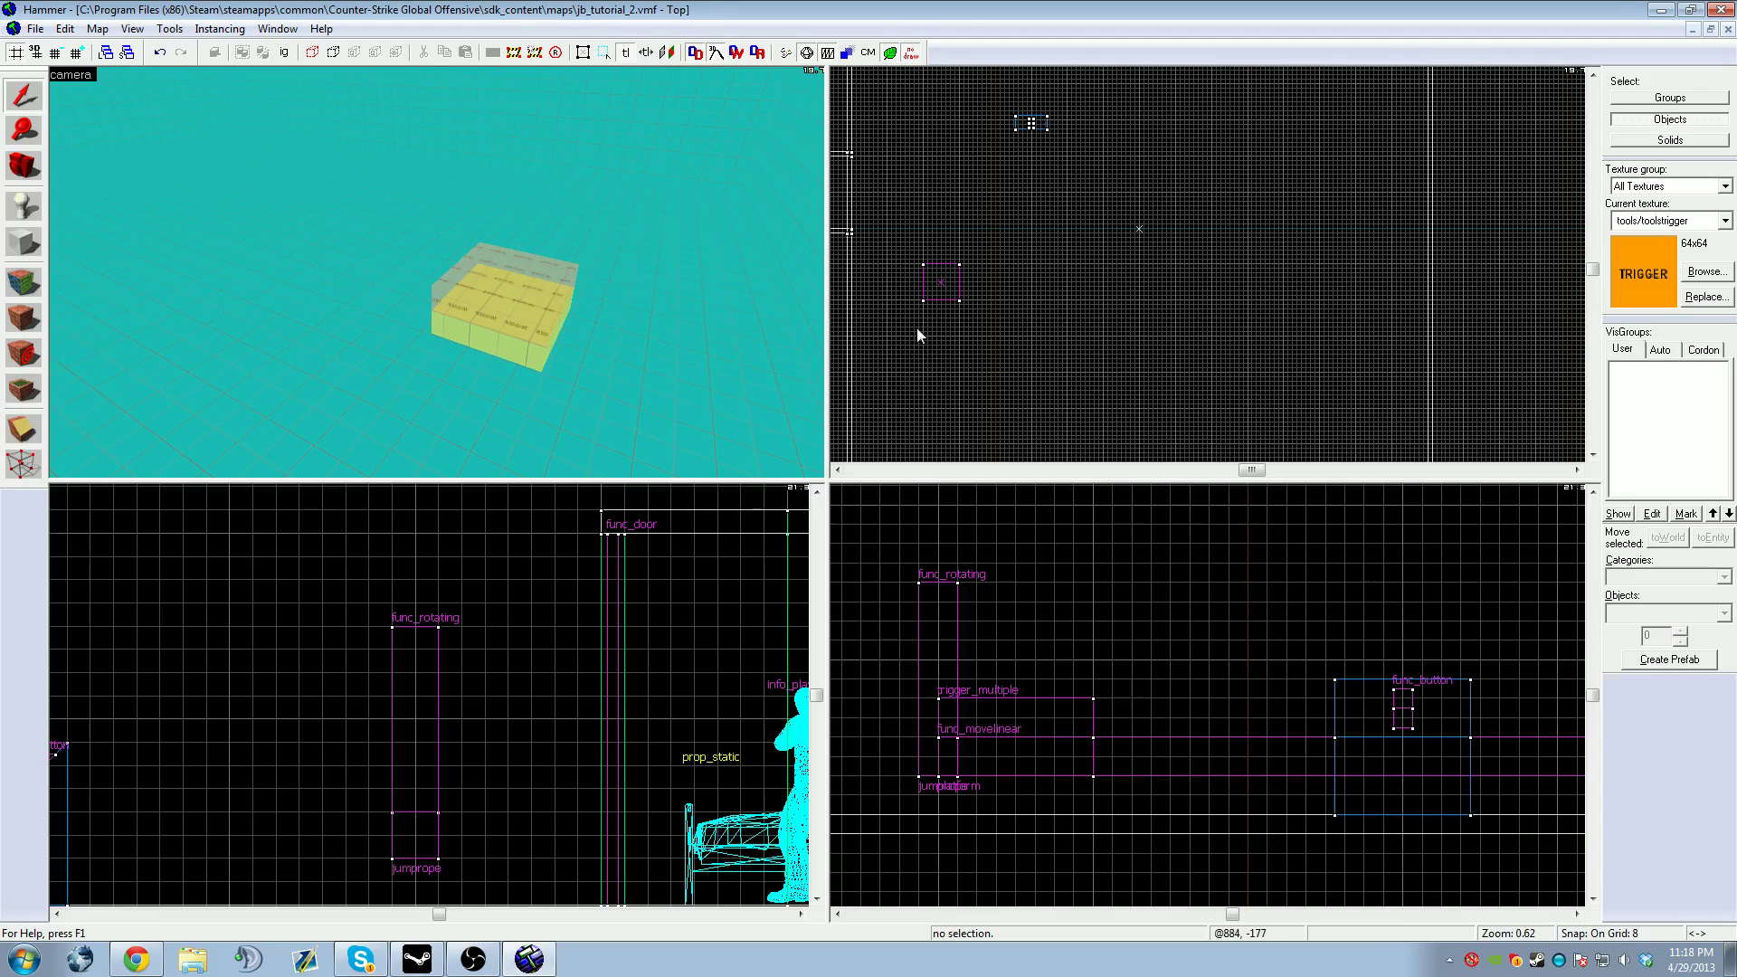
left_click_drag(961, 322, 1393, 334)
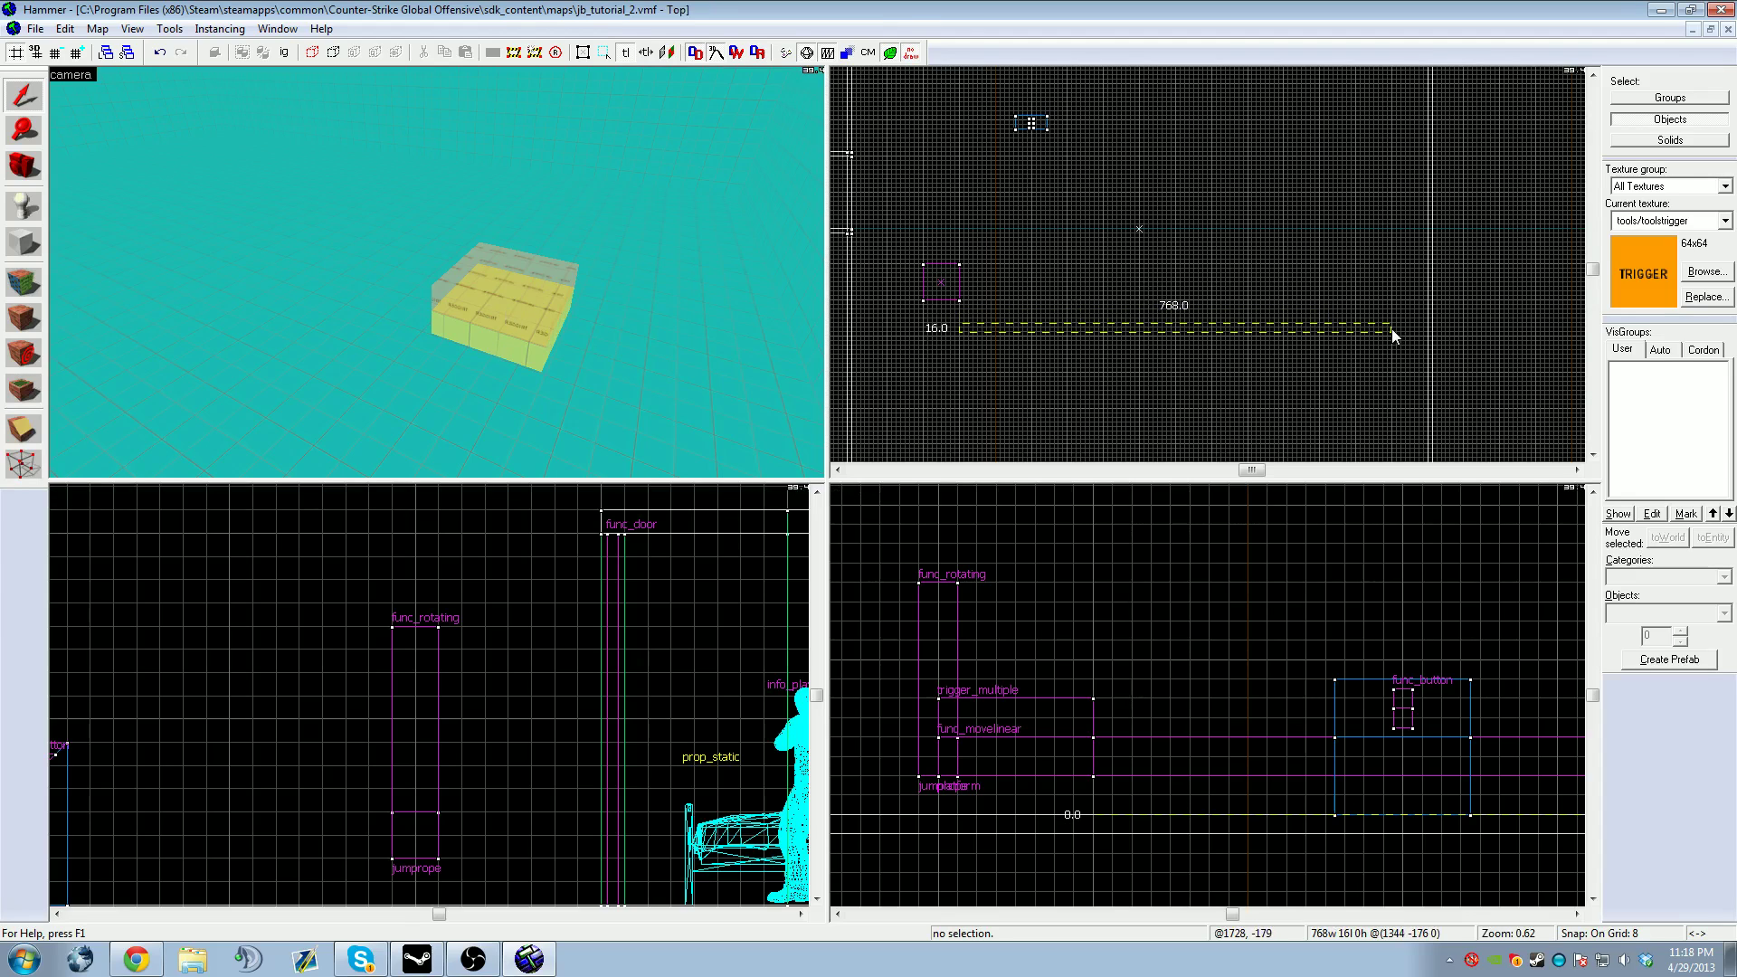
left_click_drag(1391, 329, 1392, 336)
Step: Select only the func_movelinear platform beneath the trigger and display its properties
key("ctrl+t")
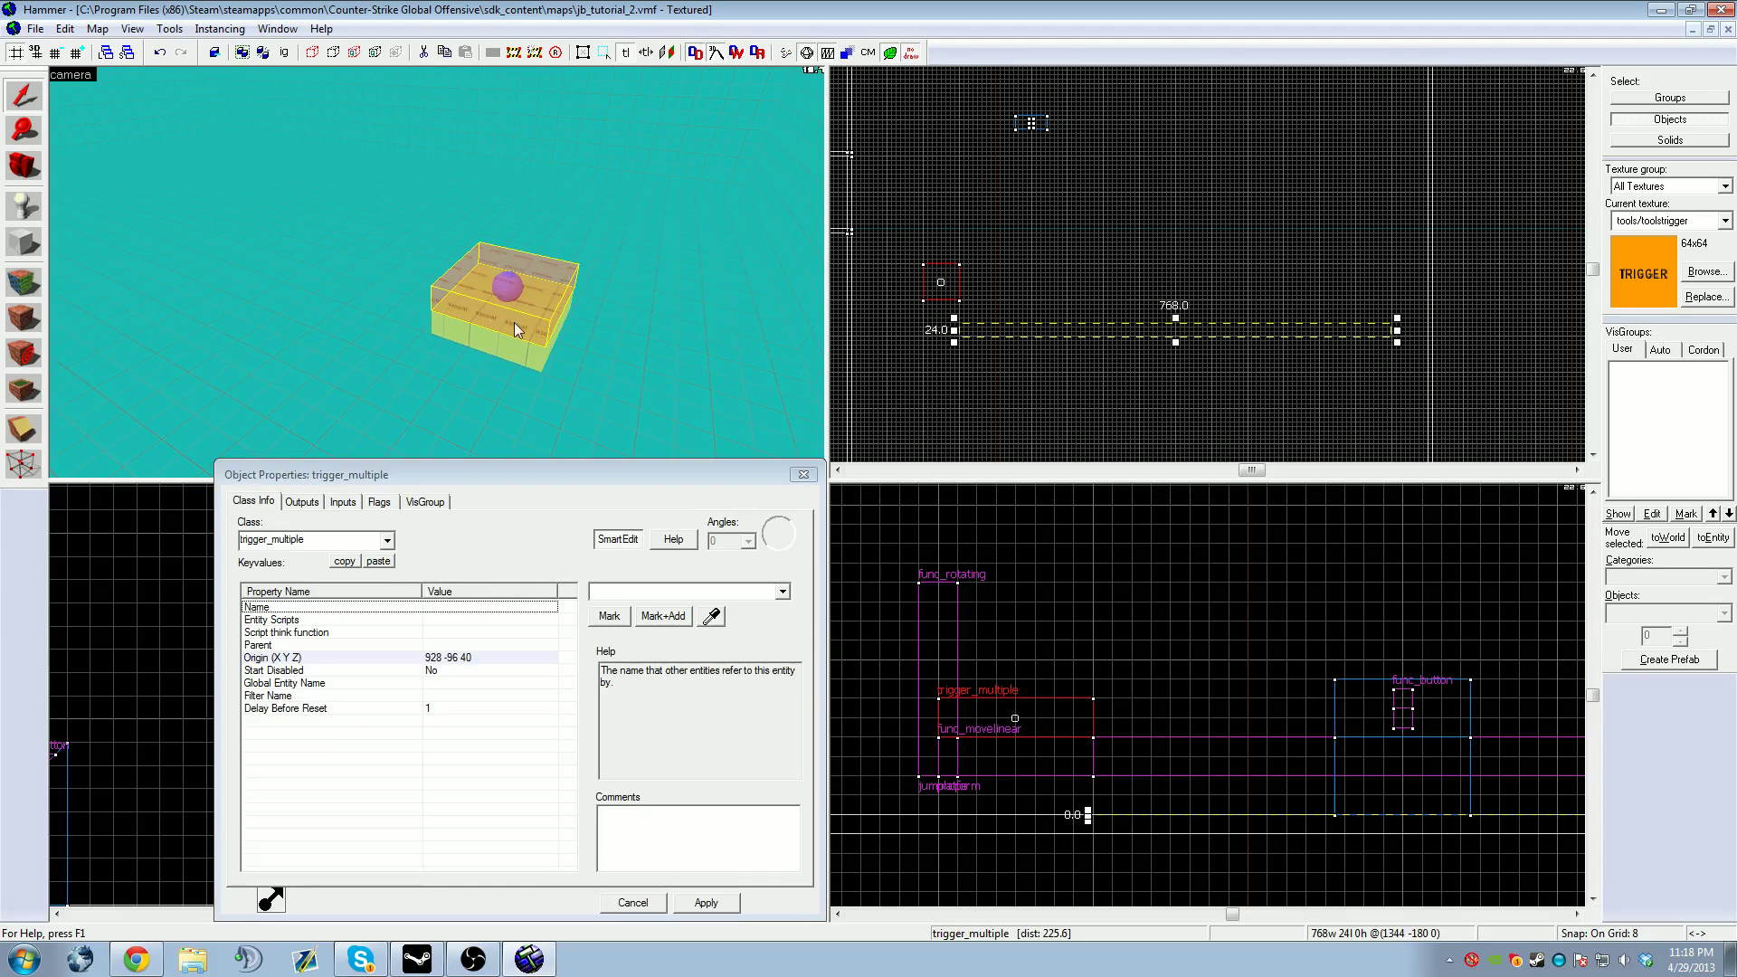
left_click(510, 353)
left_click(511, 353)
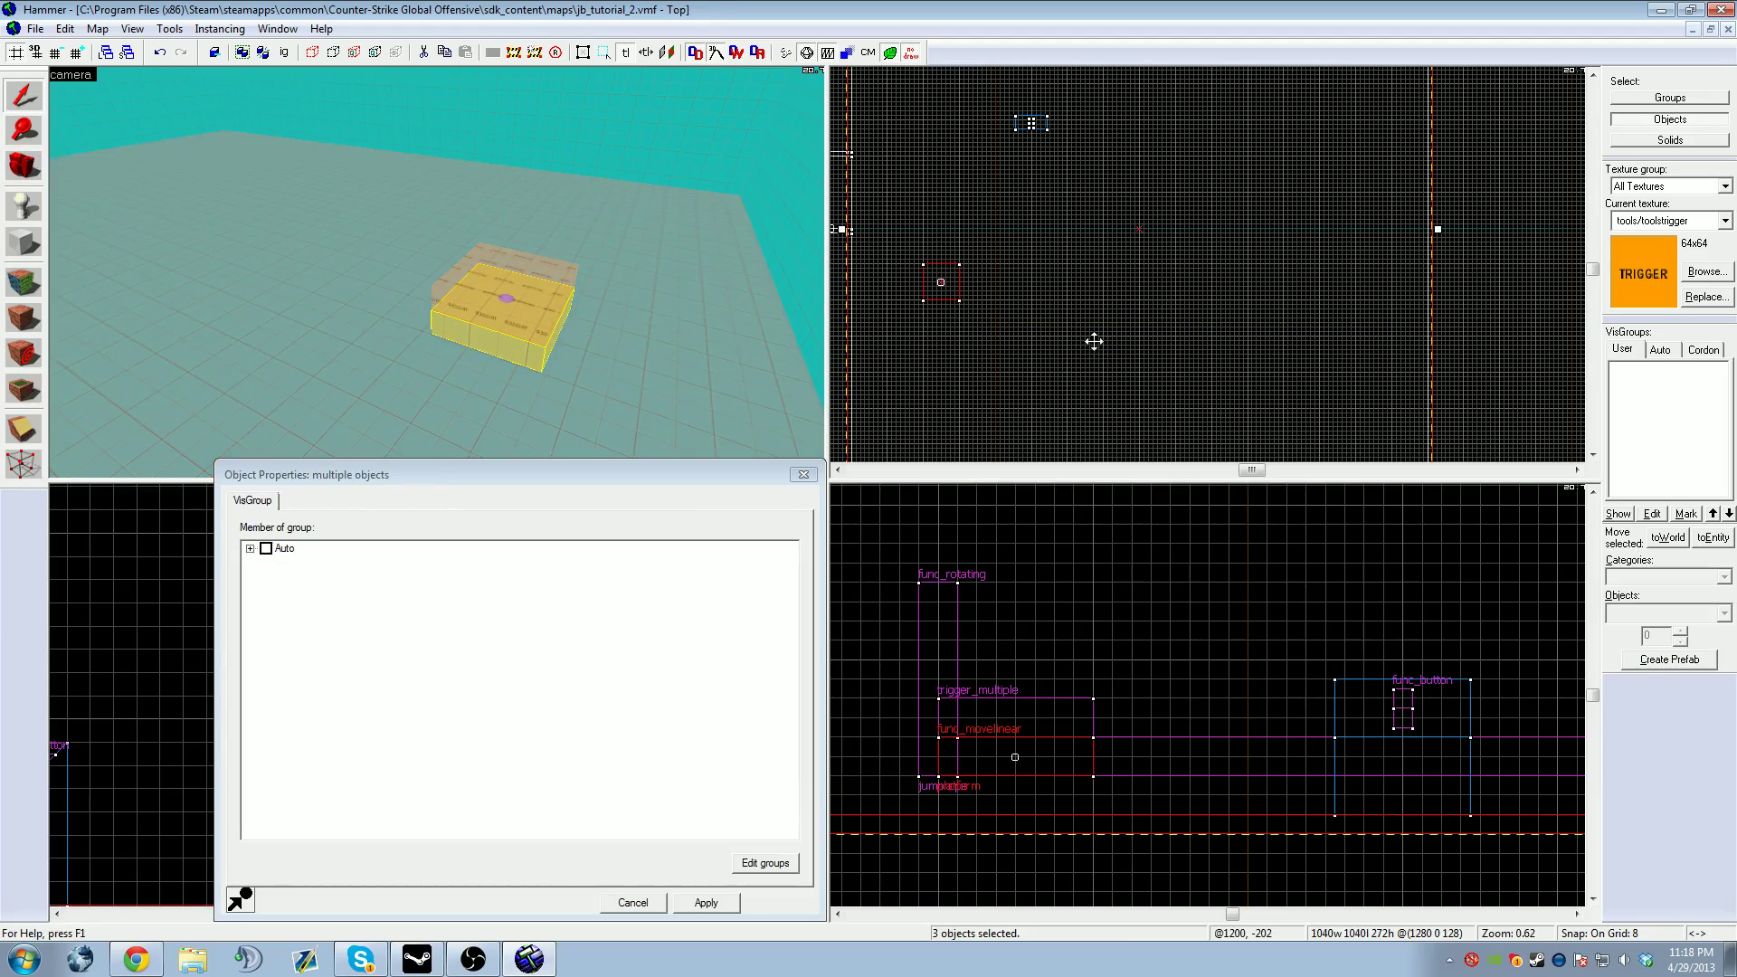
left_click(462, 339)
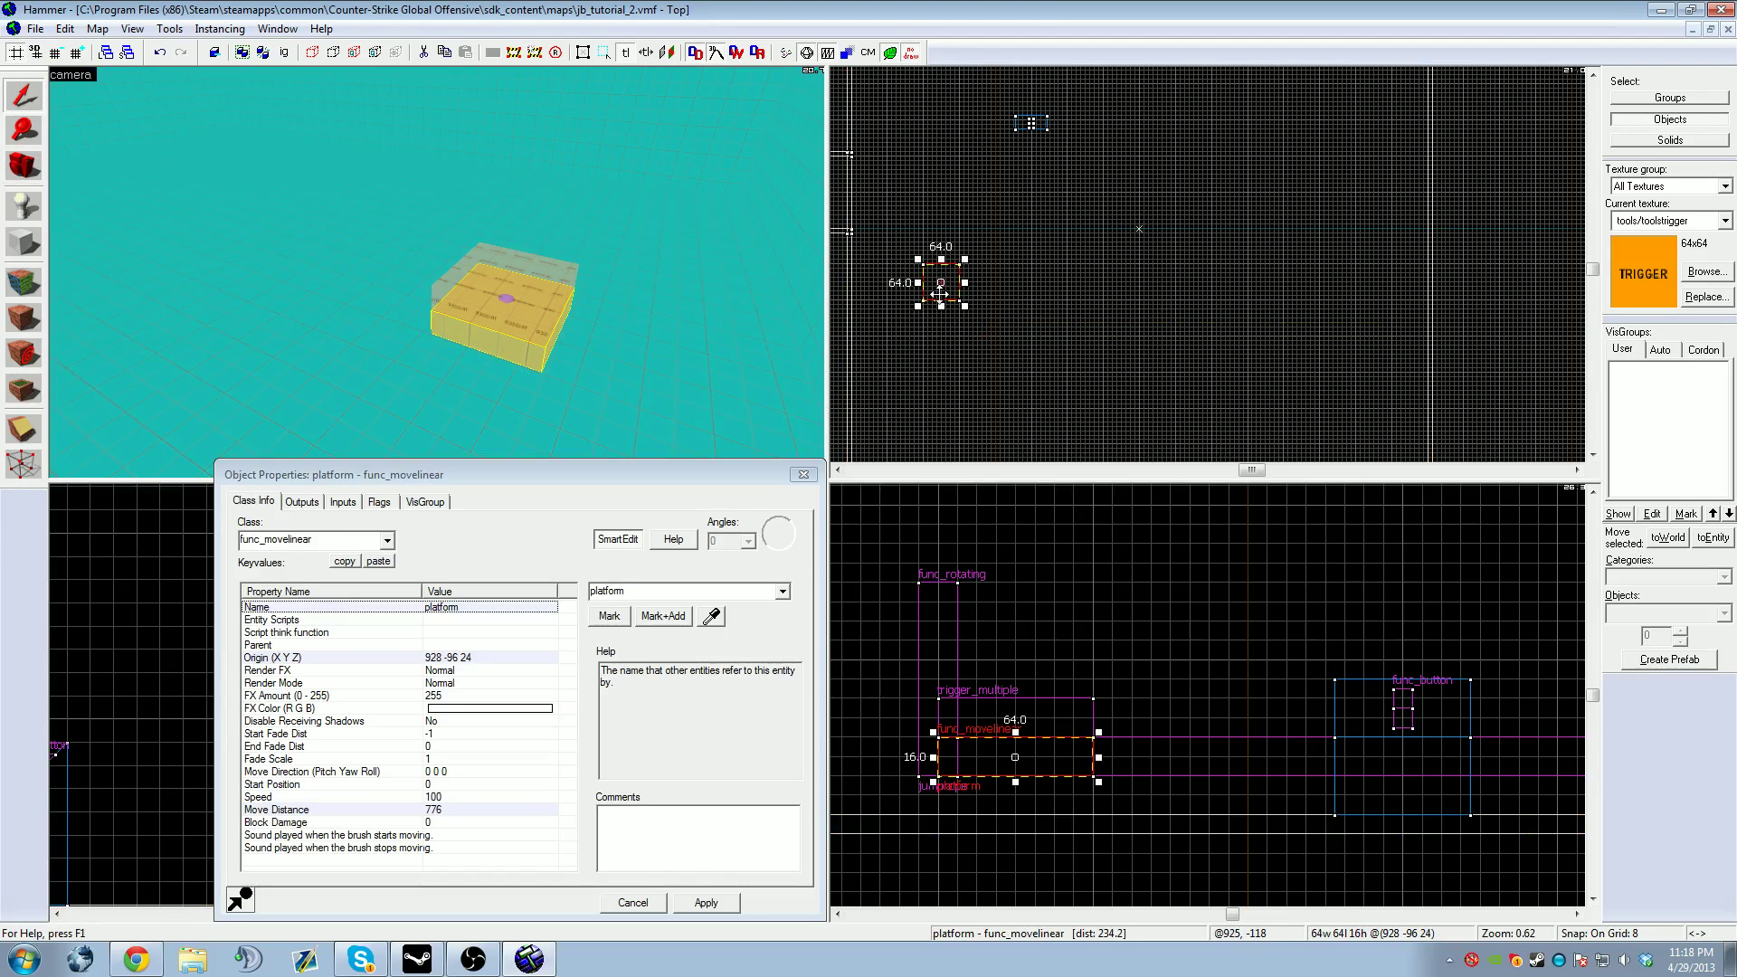
Step: Slide the func_movelinear platform 64 units out from under the trigger and return it to its place beneath the trigger
left_click_drag(941, 294, 972, 292)
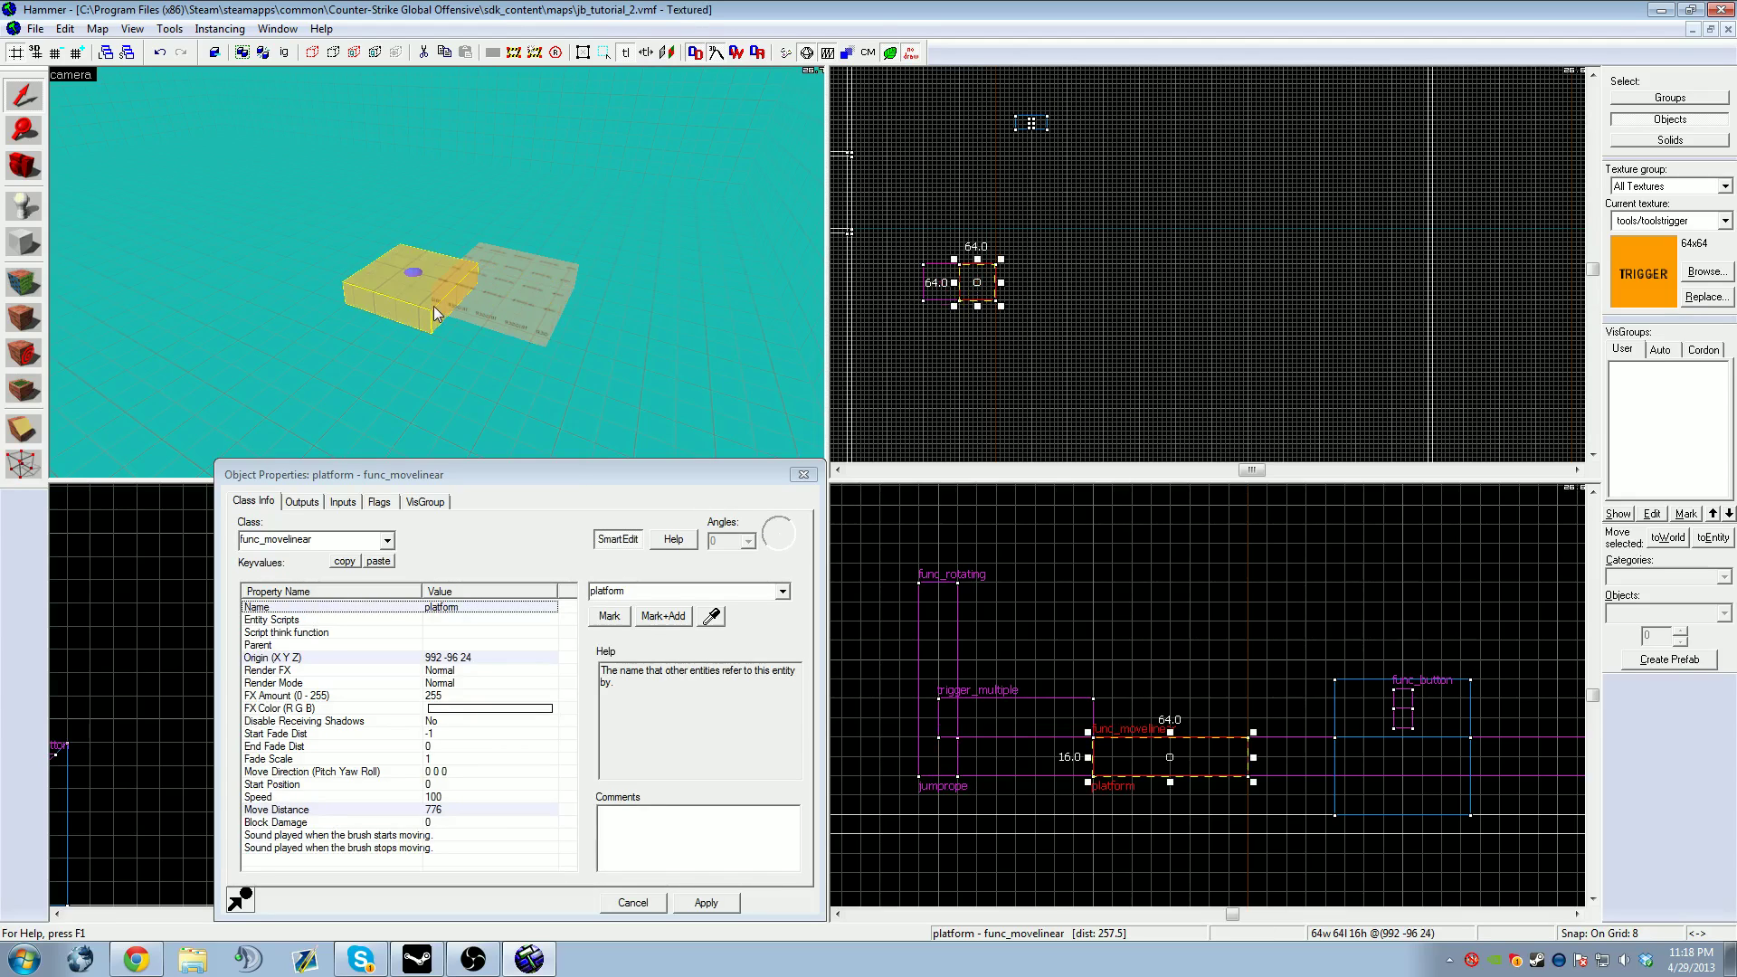
left_click(527, 281)
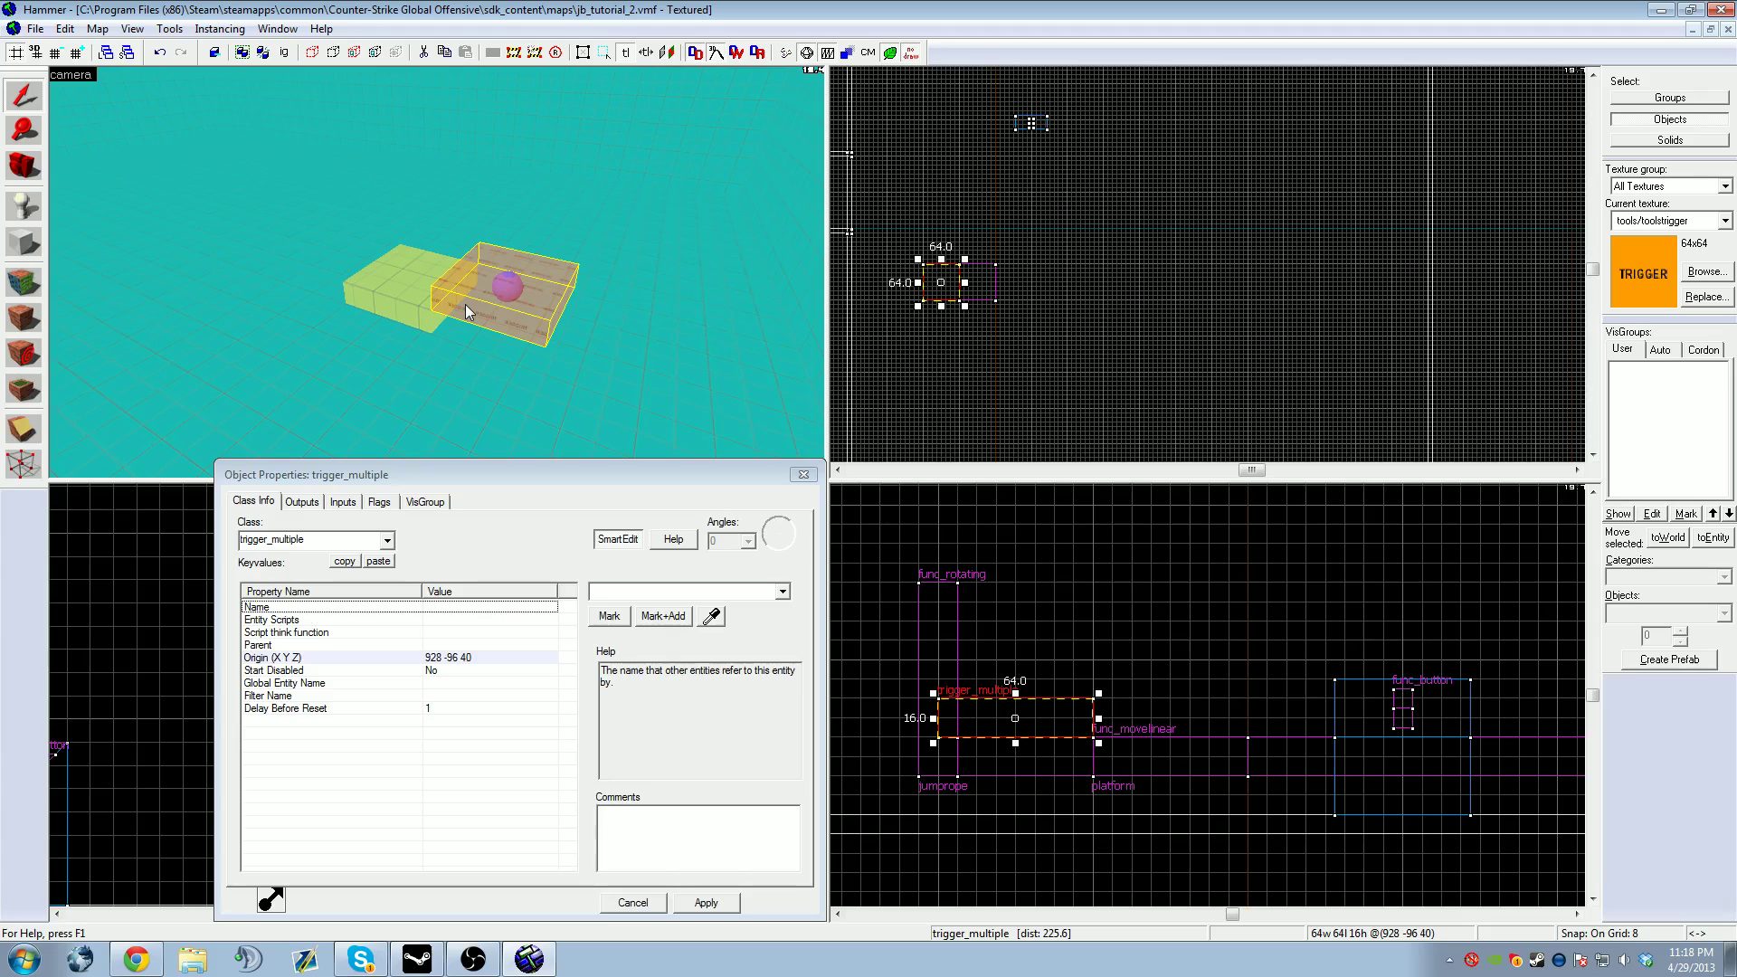
left_click(421, 312)
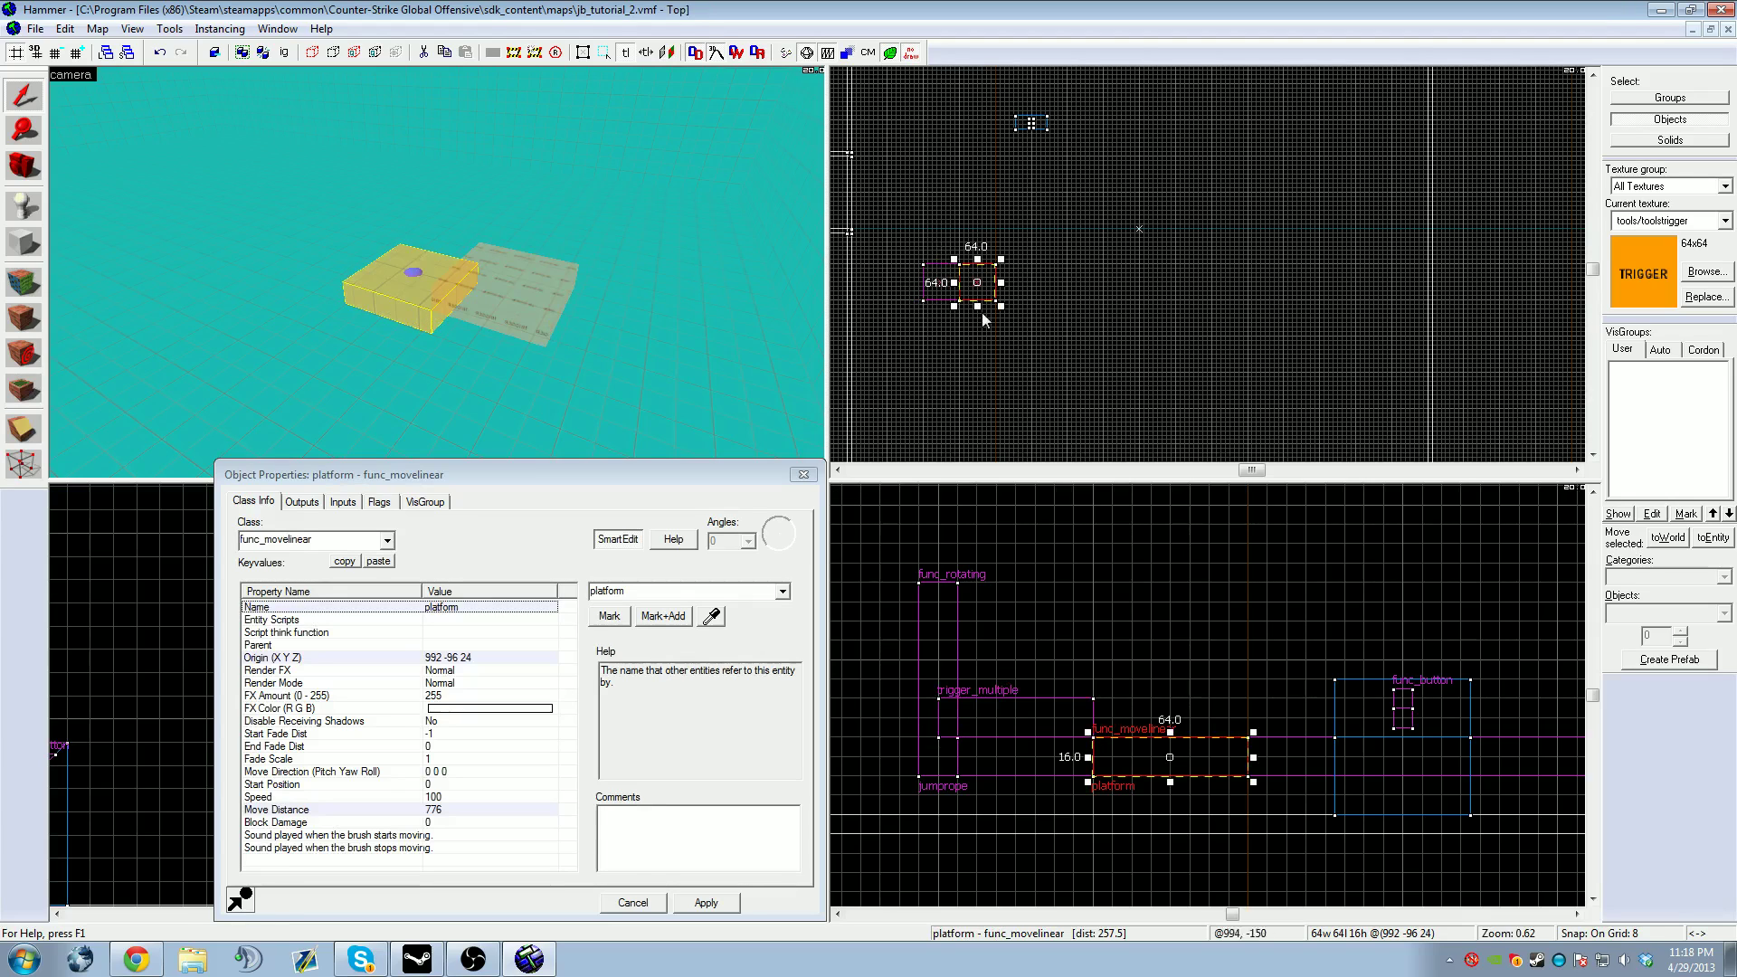
left_click_drag(988, 293, 941, 288)
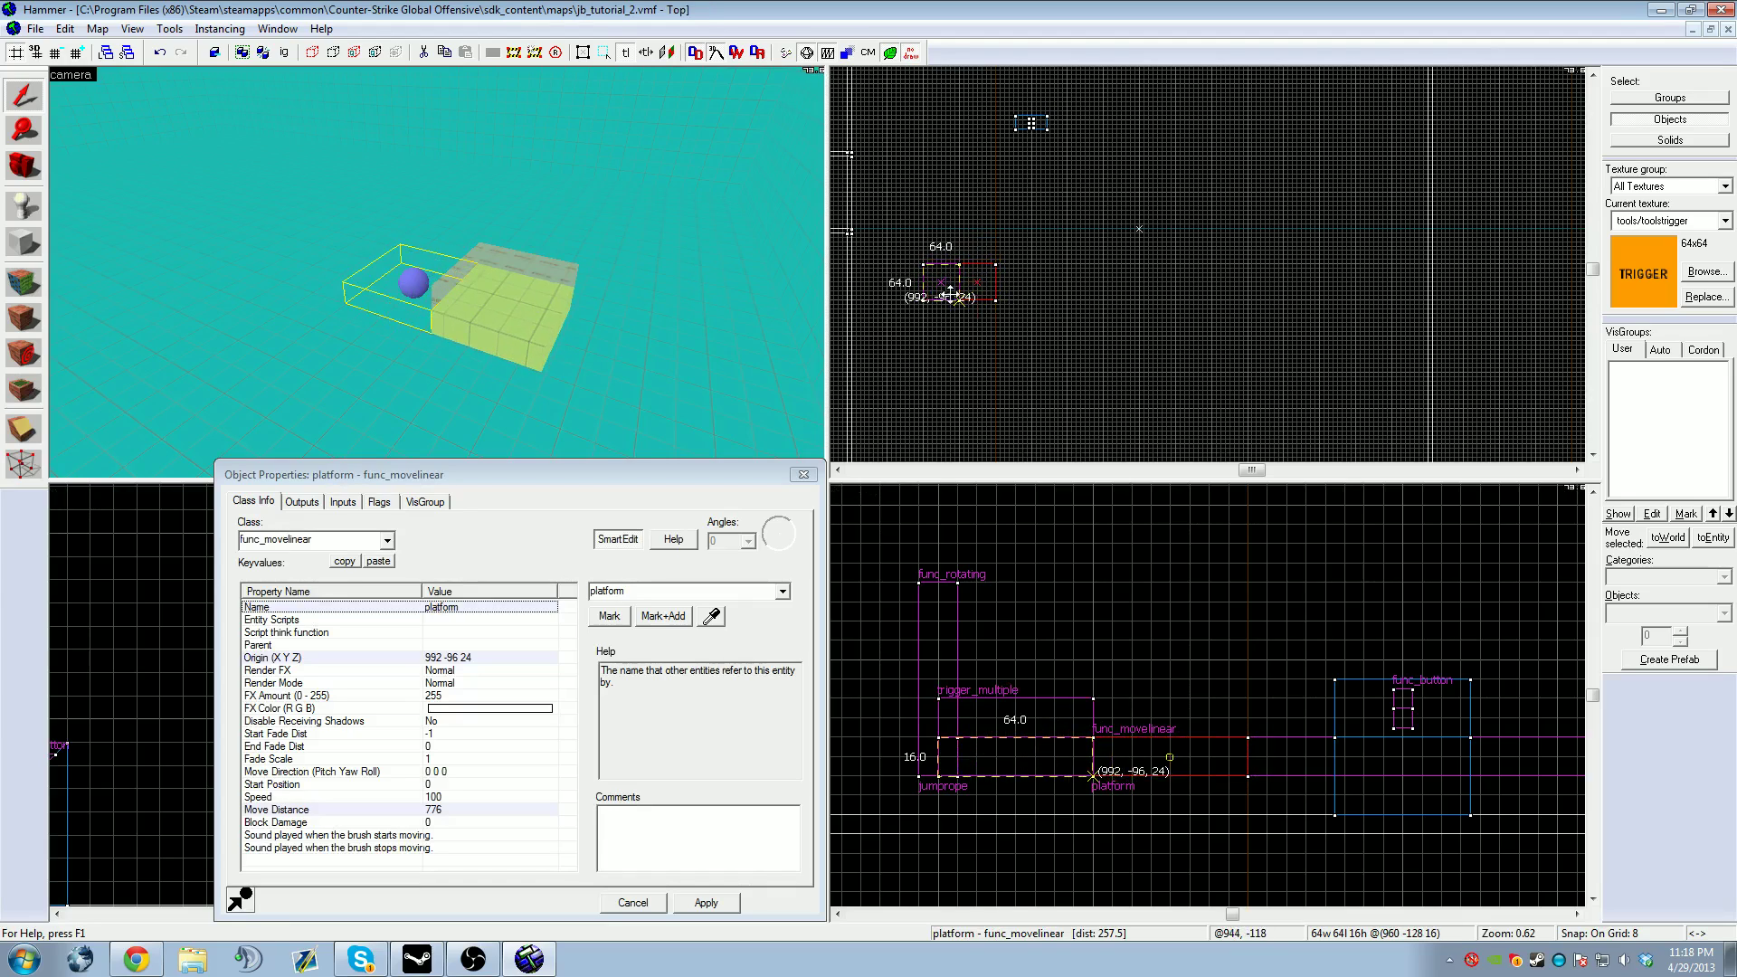
Step: Set the trigger_multiple's Parent to platform by picking the platform brush, and apply the change
left_click(524, 297)
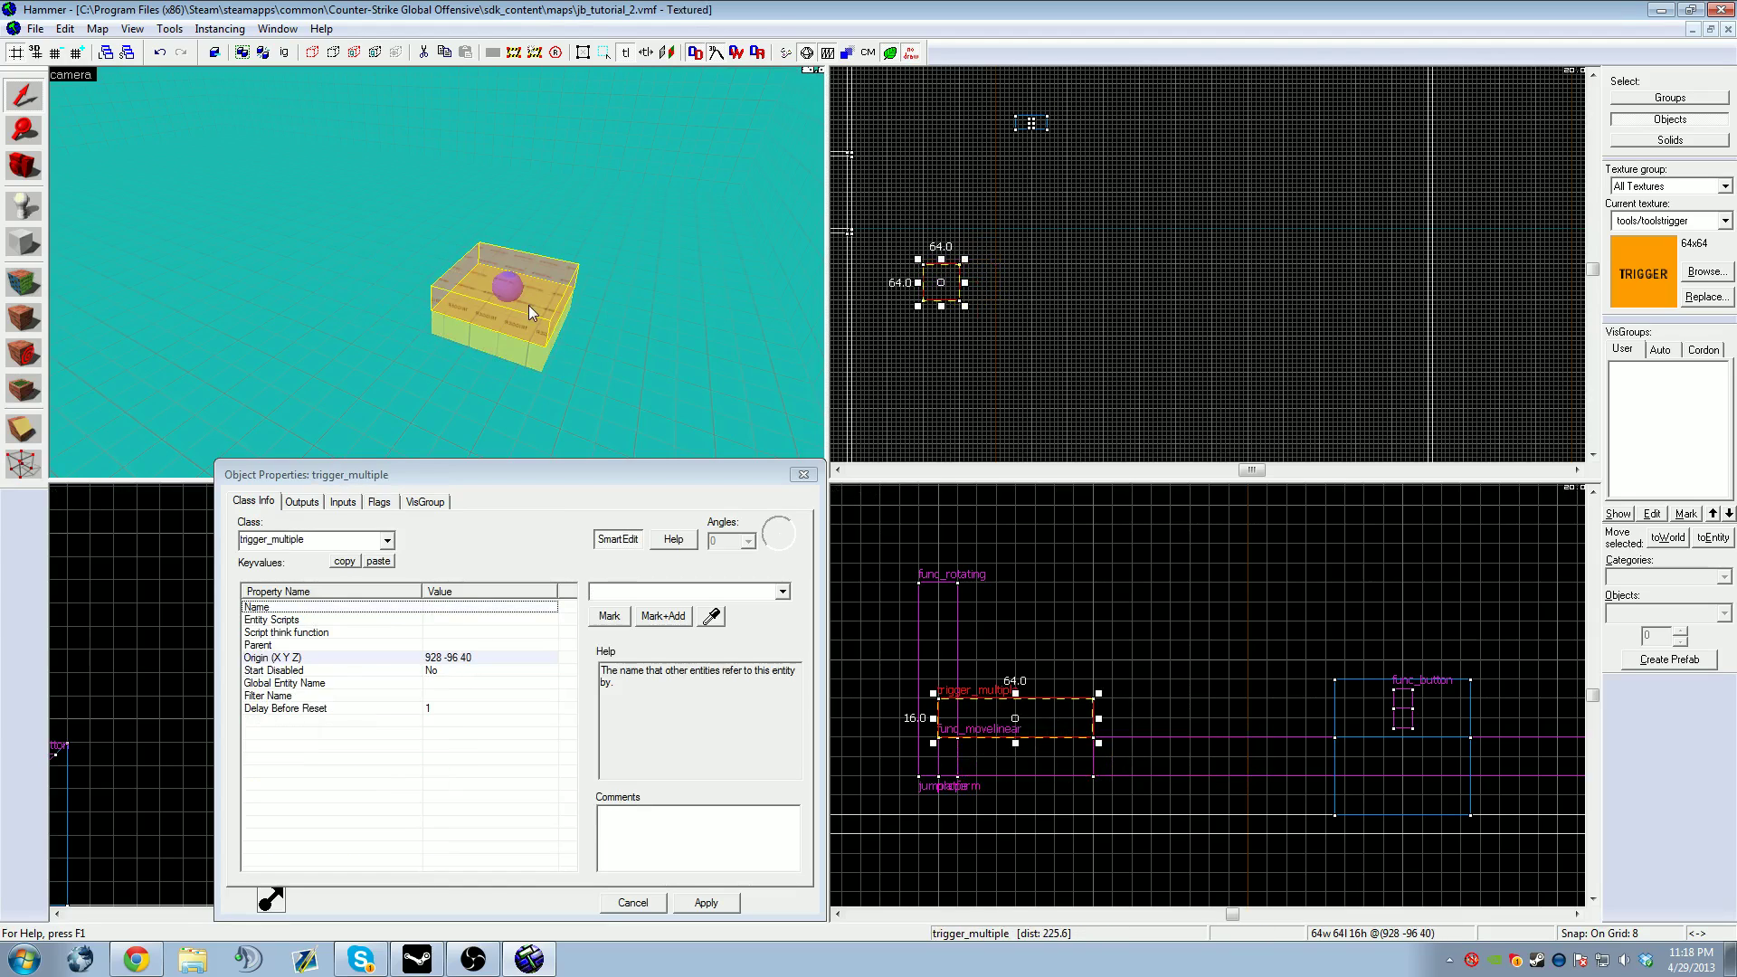
left_click(277, 646)
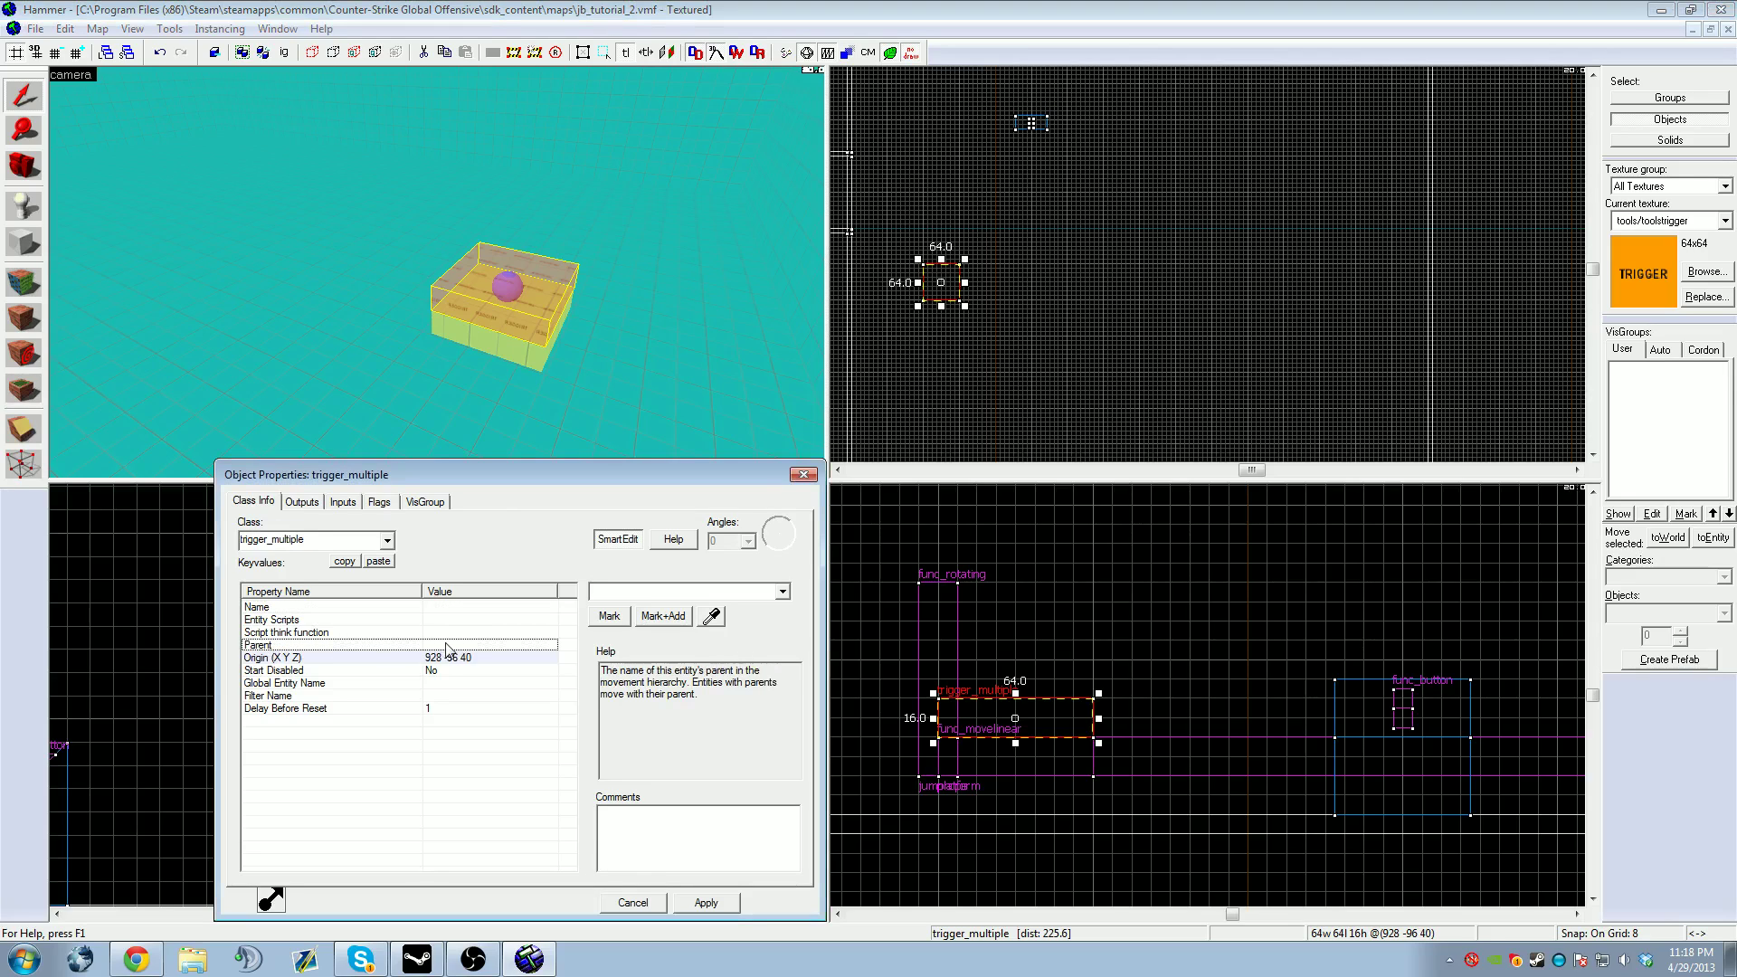
left_click(712, 617)
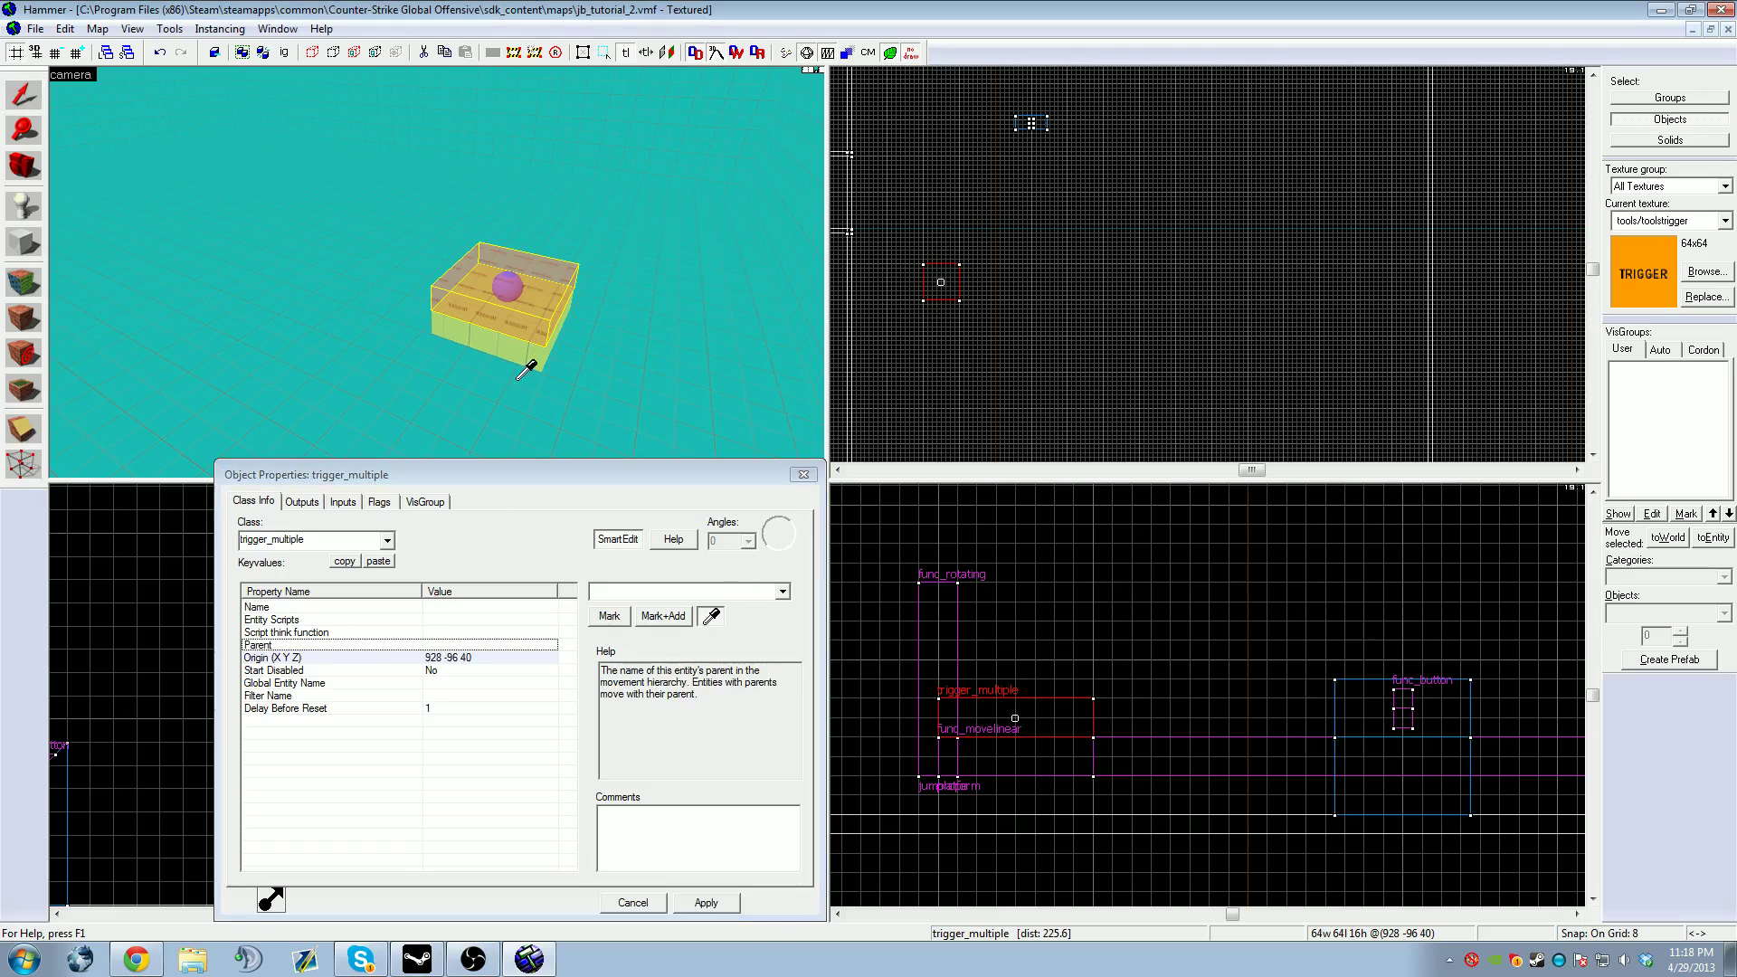
left_click(489, 331)
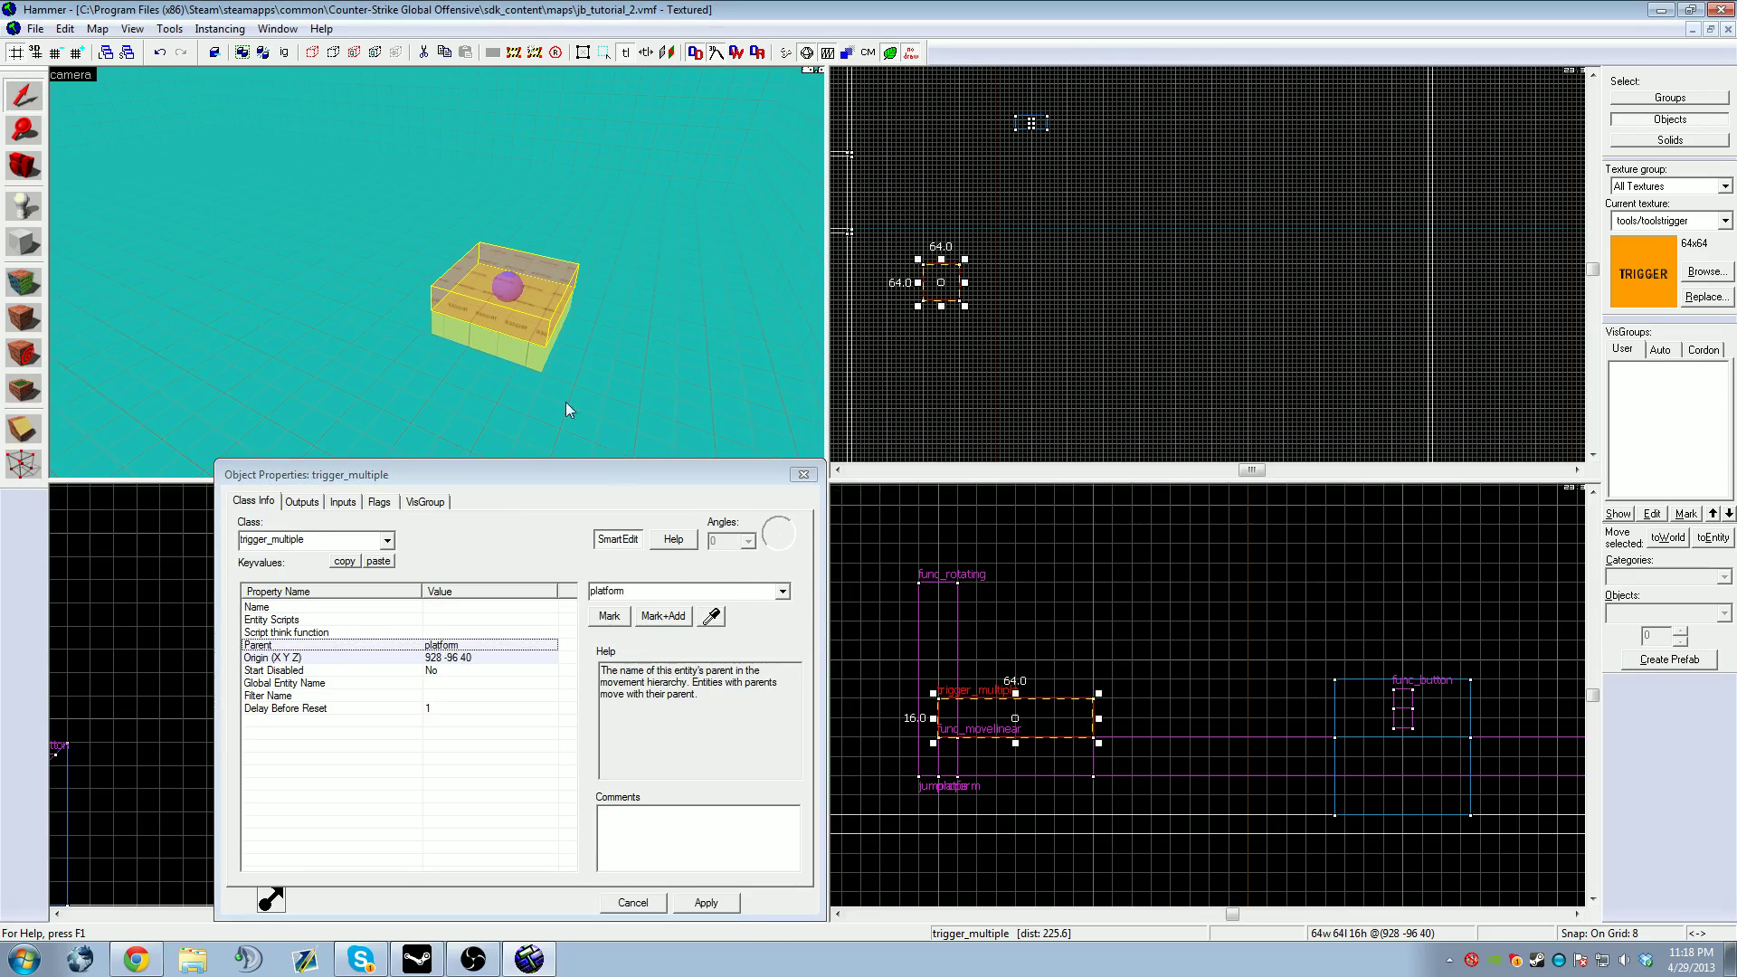
left_click(782, 593)
left_click(778, 593)
left_click(705, 903)
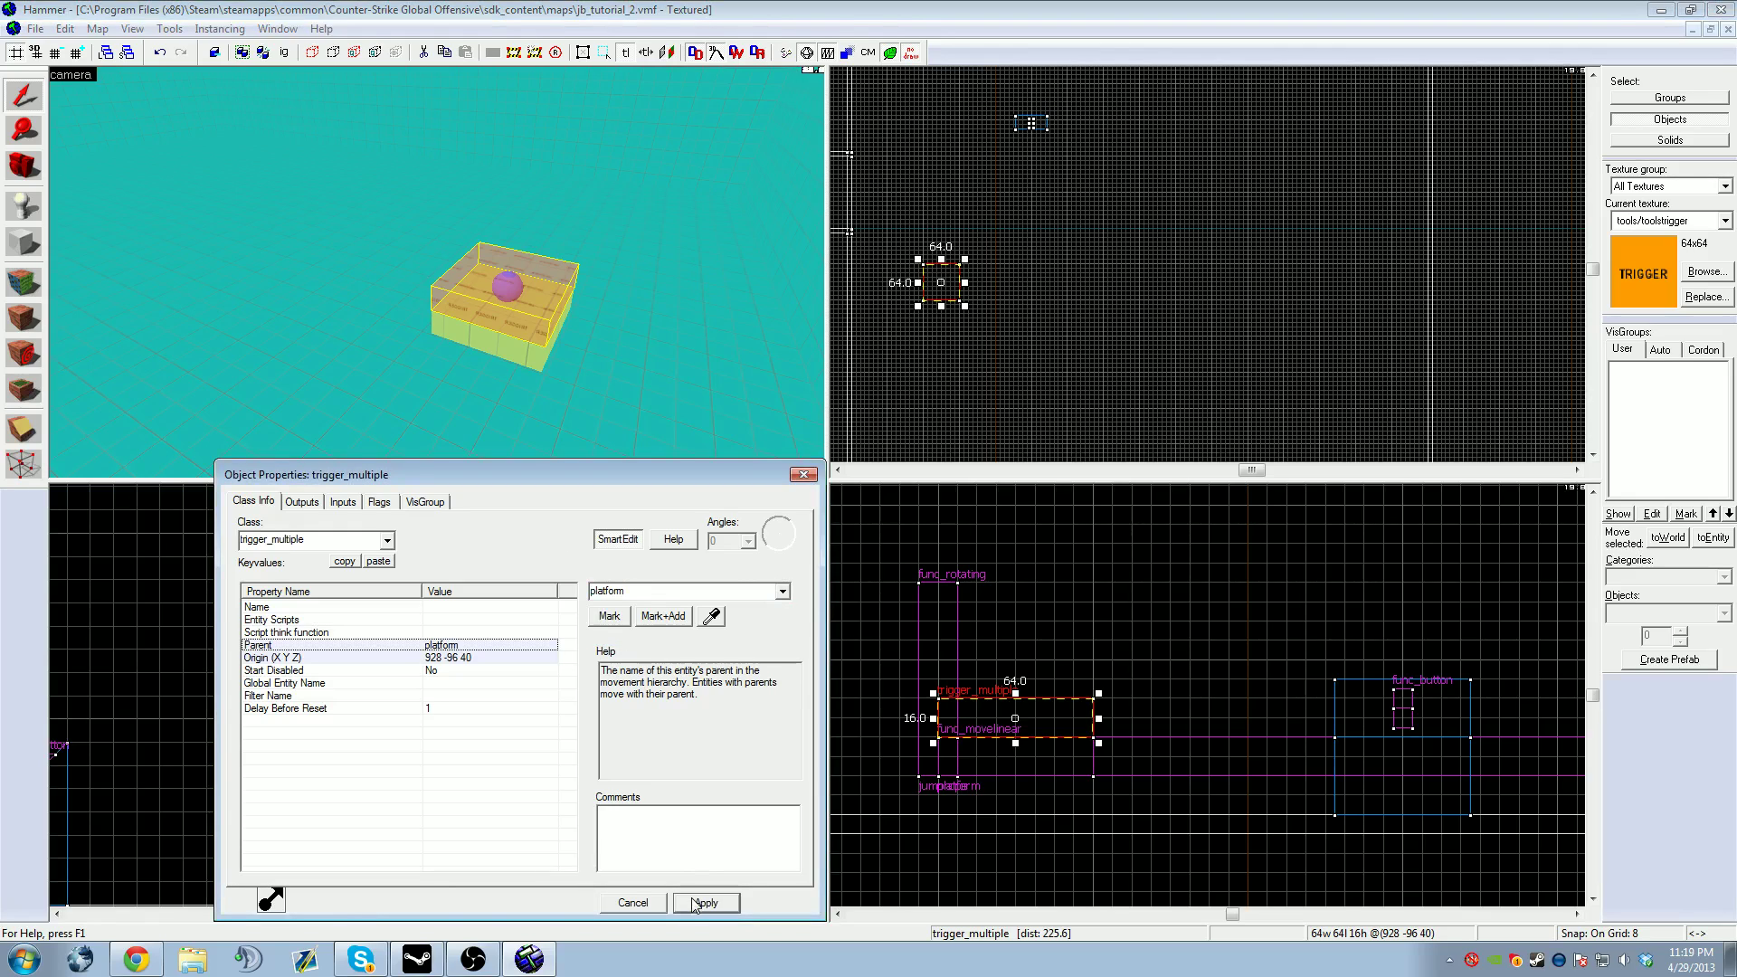
Step: Move the platform and its trigger together toward the far wall in the top view and return them to their starting place
left_click(510, 398)
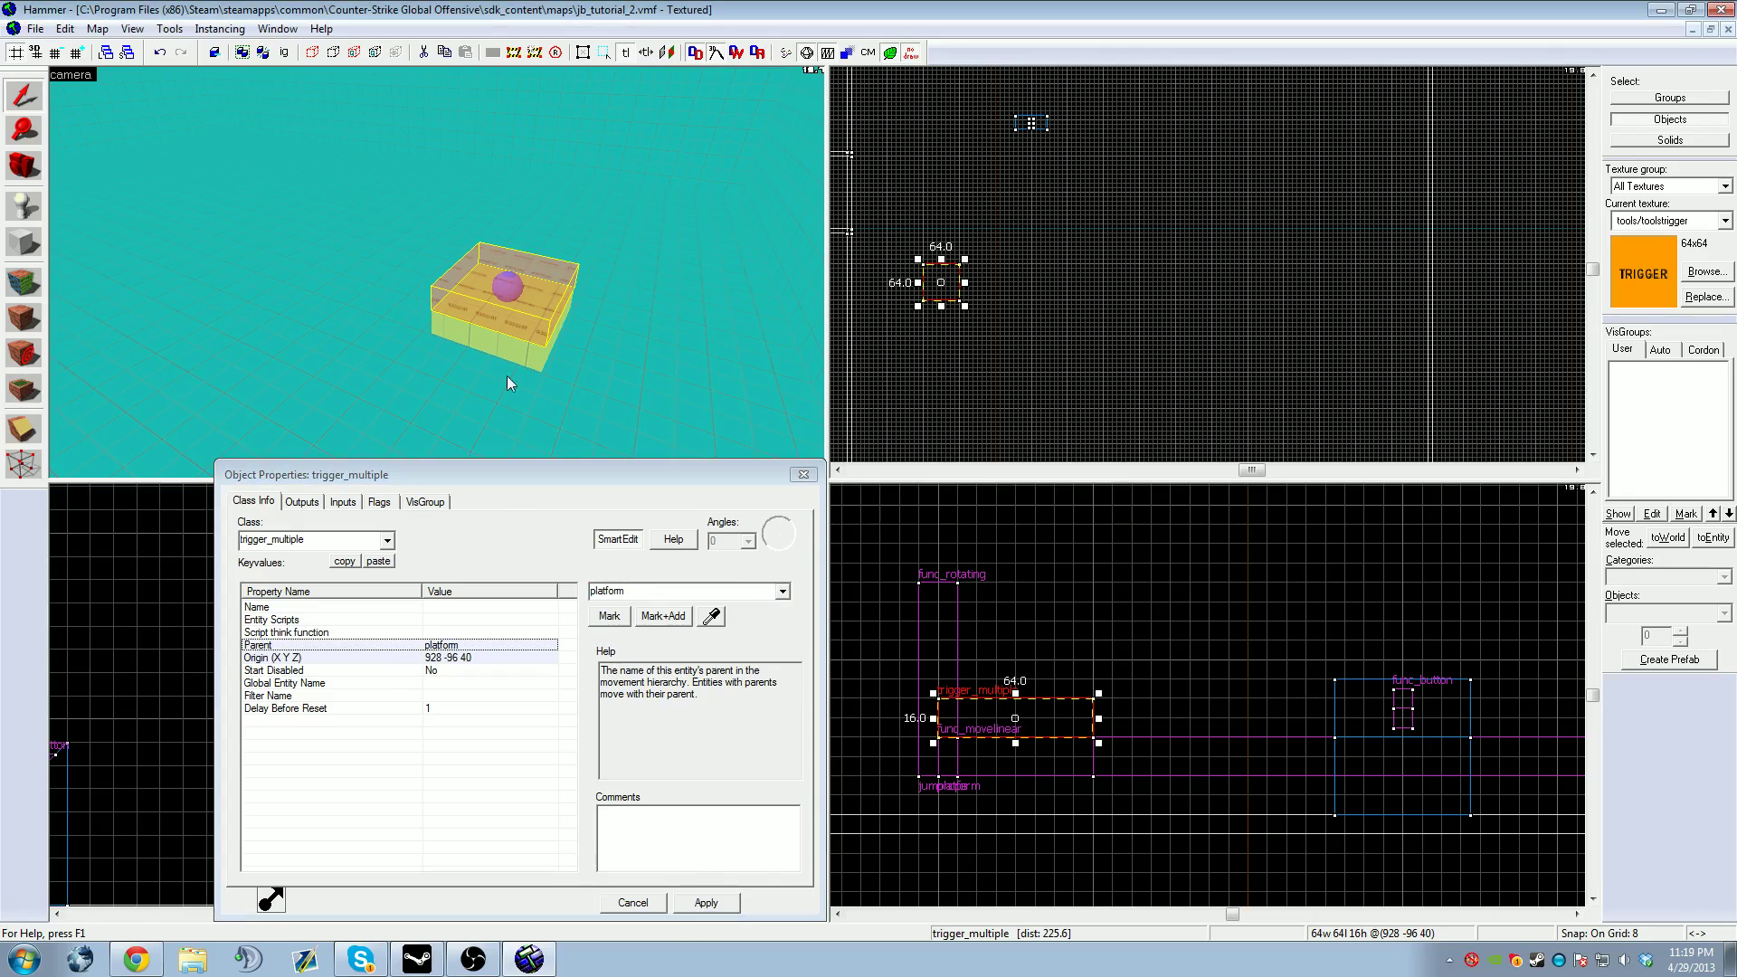
left_click(507, 330)
mouse_move(957, 291)
left_mouse_down()
mouse_move(991, 294)
mouse_move(937, 299)
mouse_move(996, 296)
mouse_move(968, 300)
left_mouse_up()
left_click(527, 302)
left_click(393, 316, "ctrl")
left_click(1002, 260)
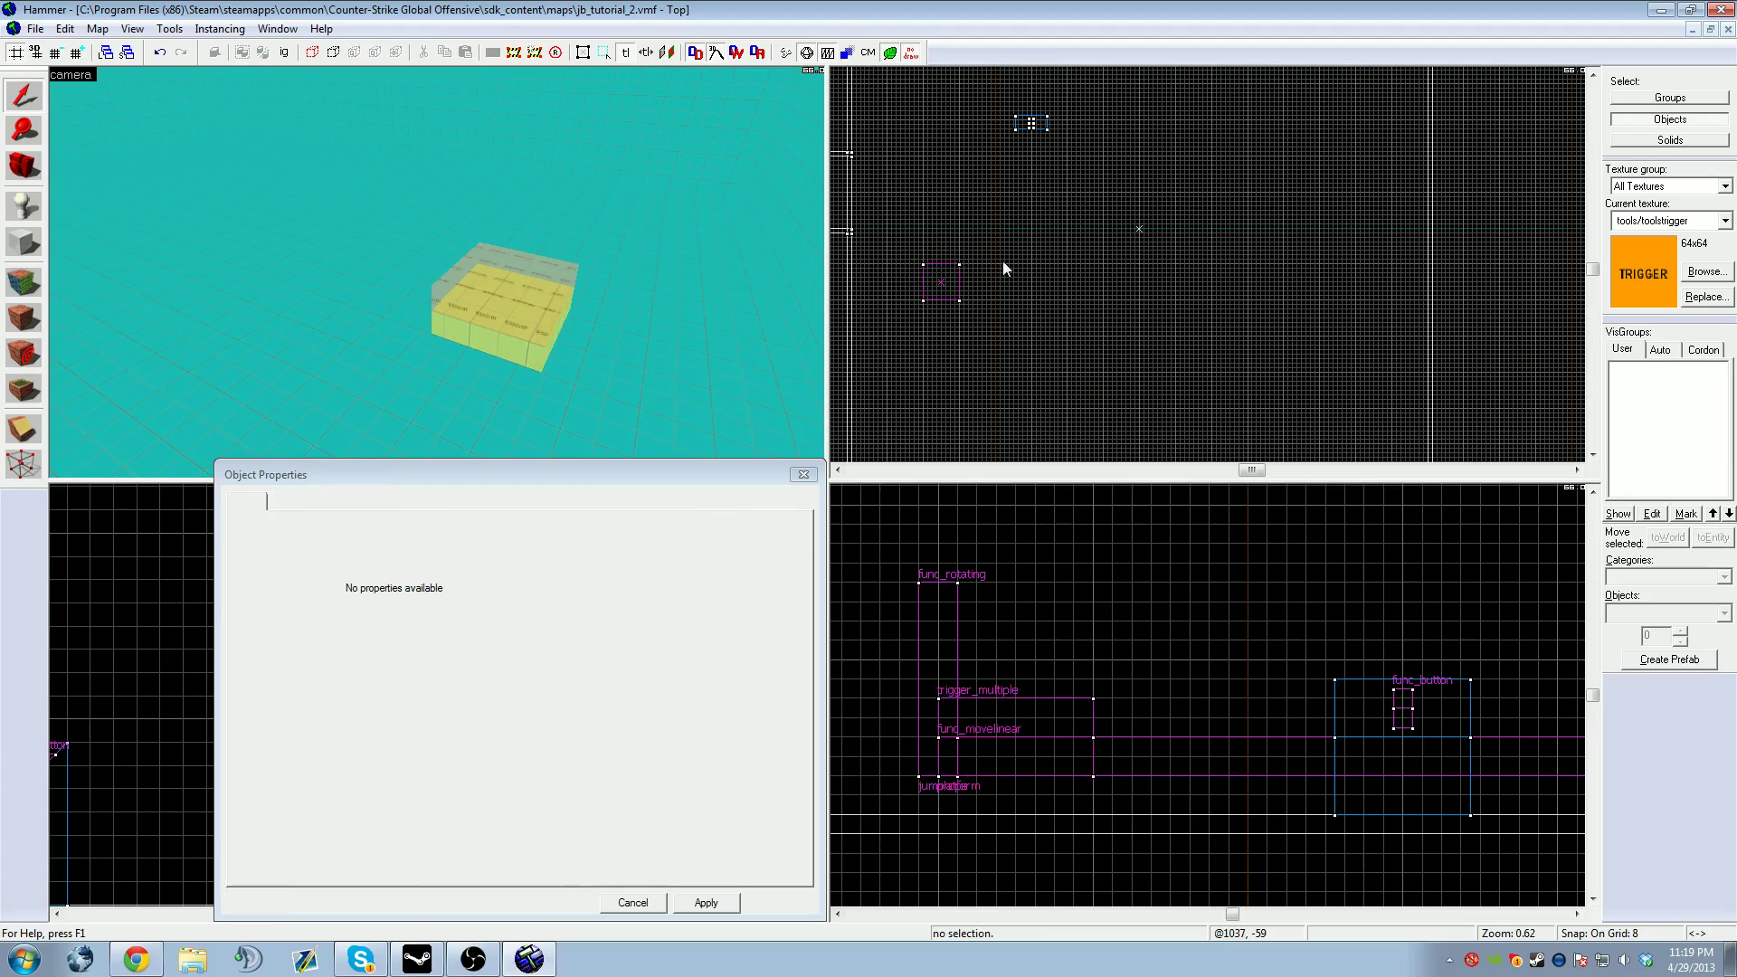
left_click(530, 362)
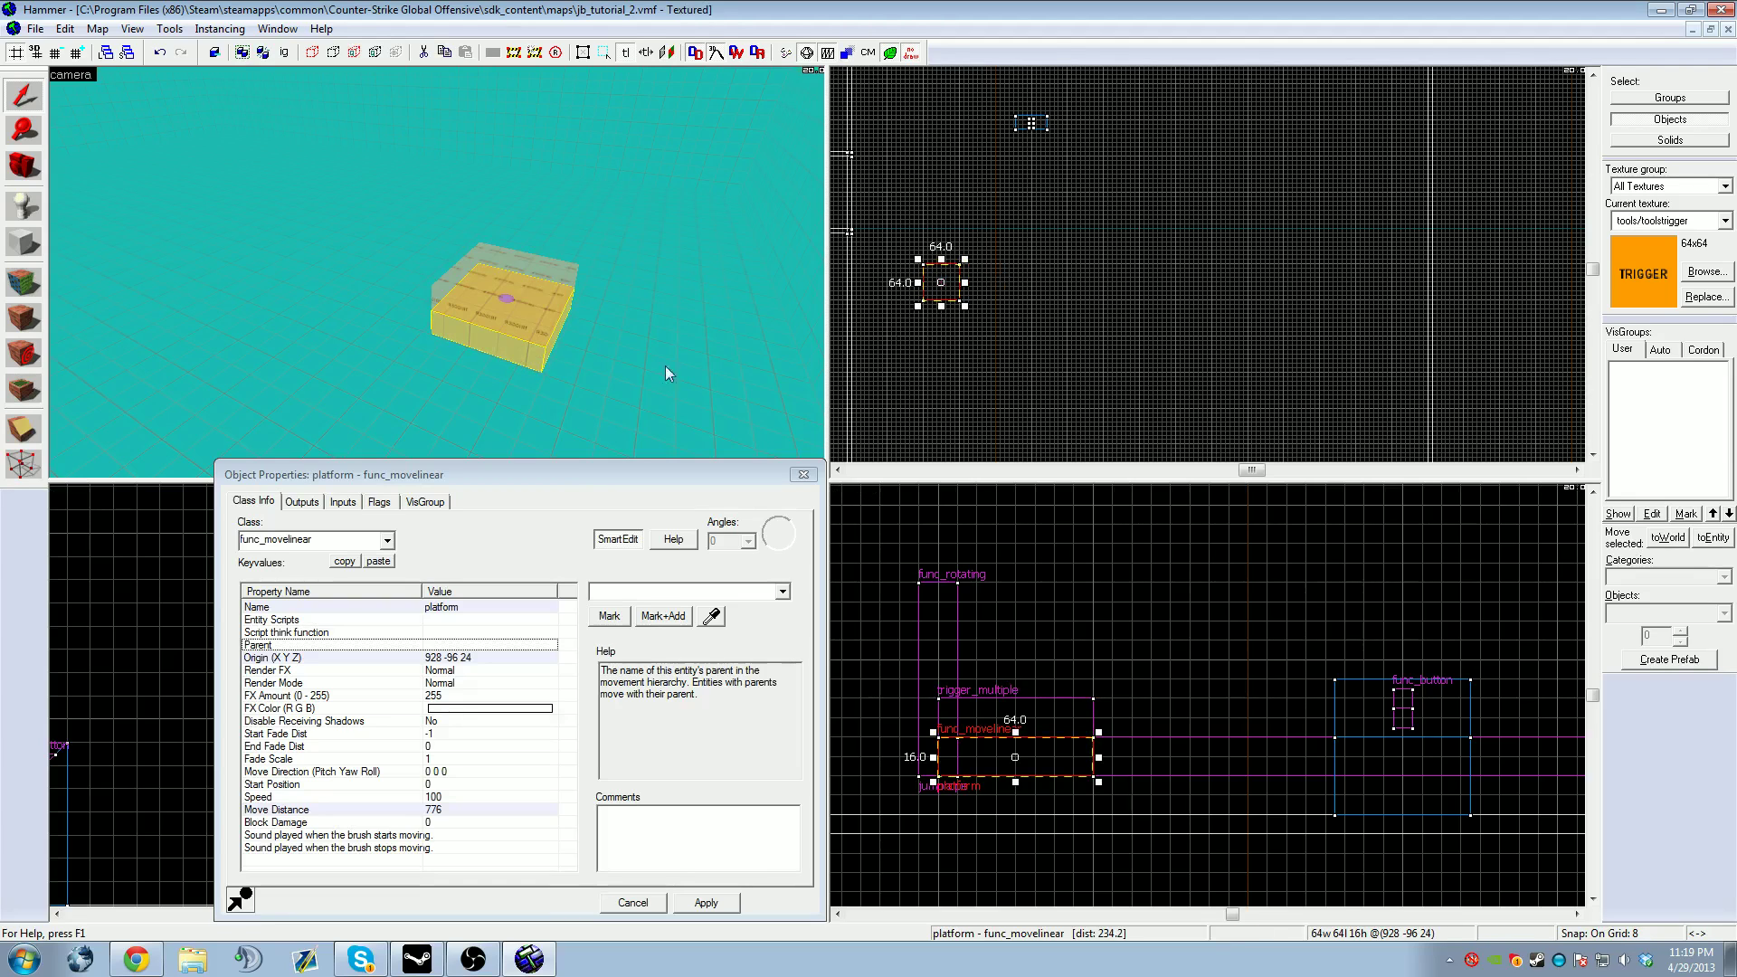
left_click_drag(936, 308, 1360, 296)
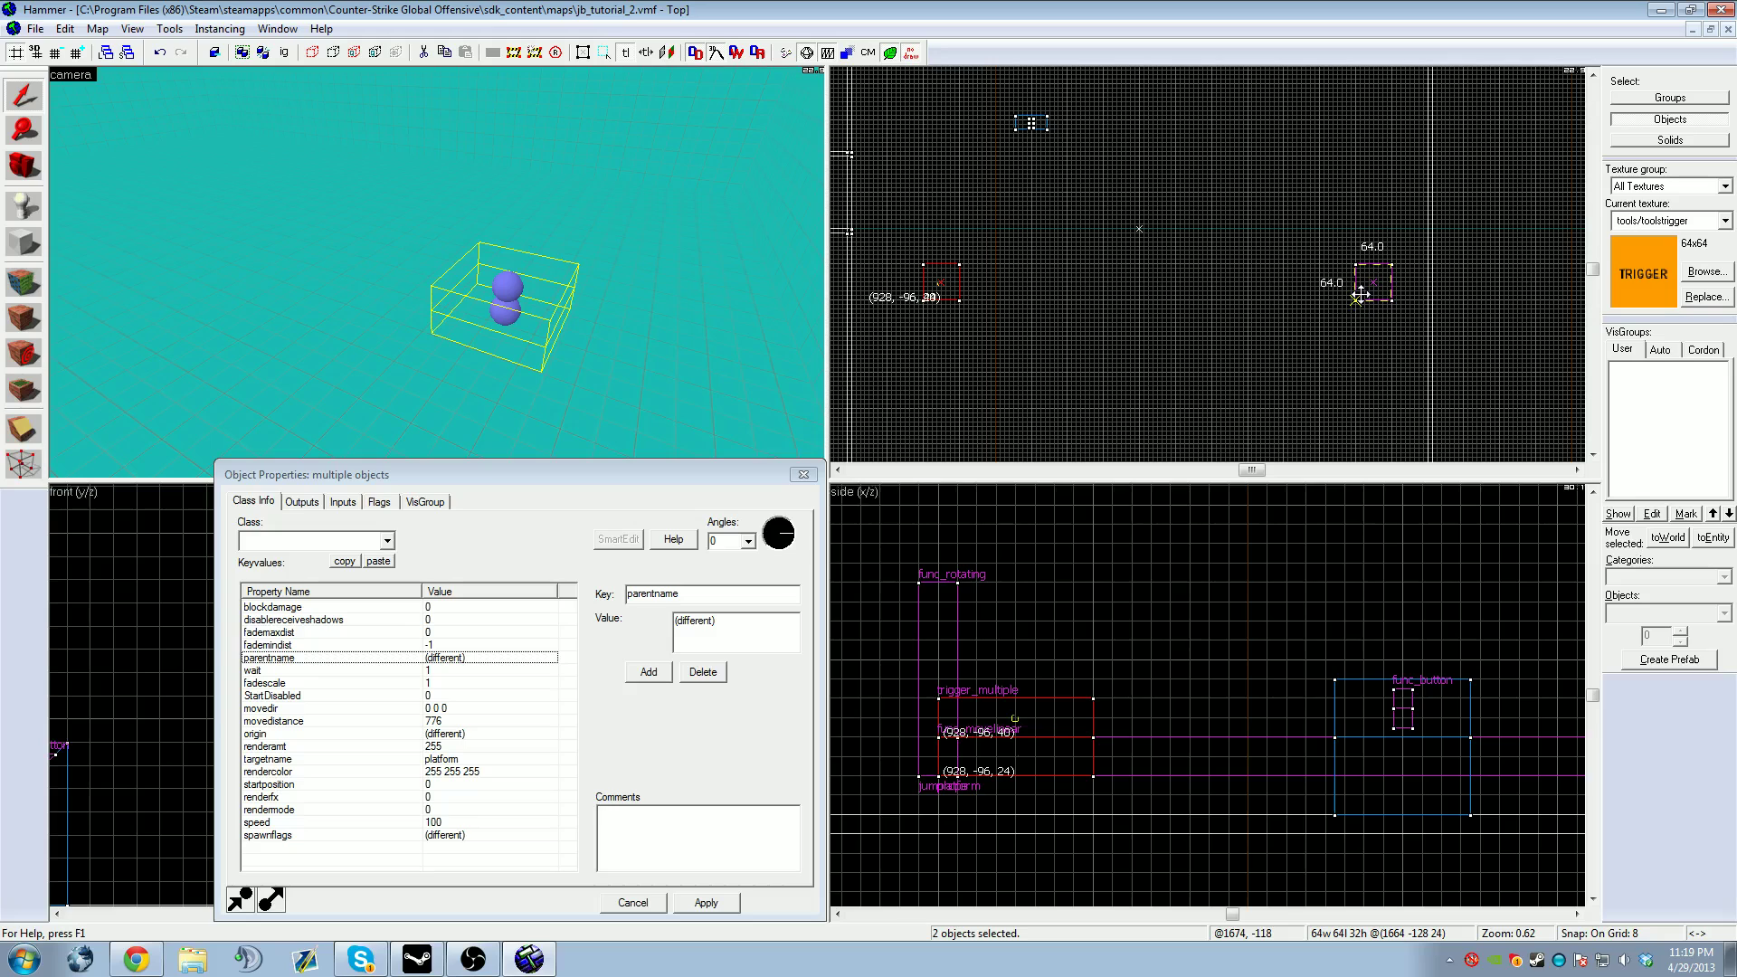
left_click_drag(1359, 296, 931, 295)
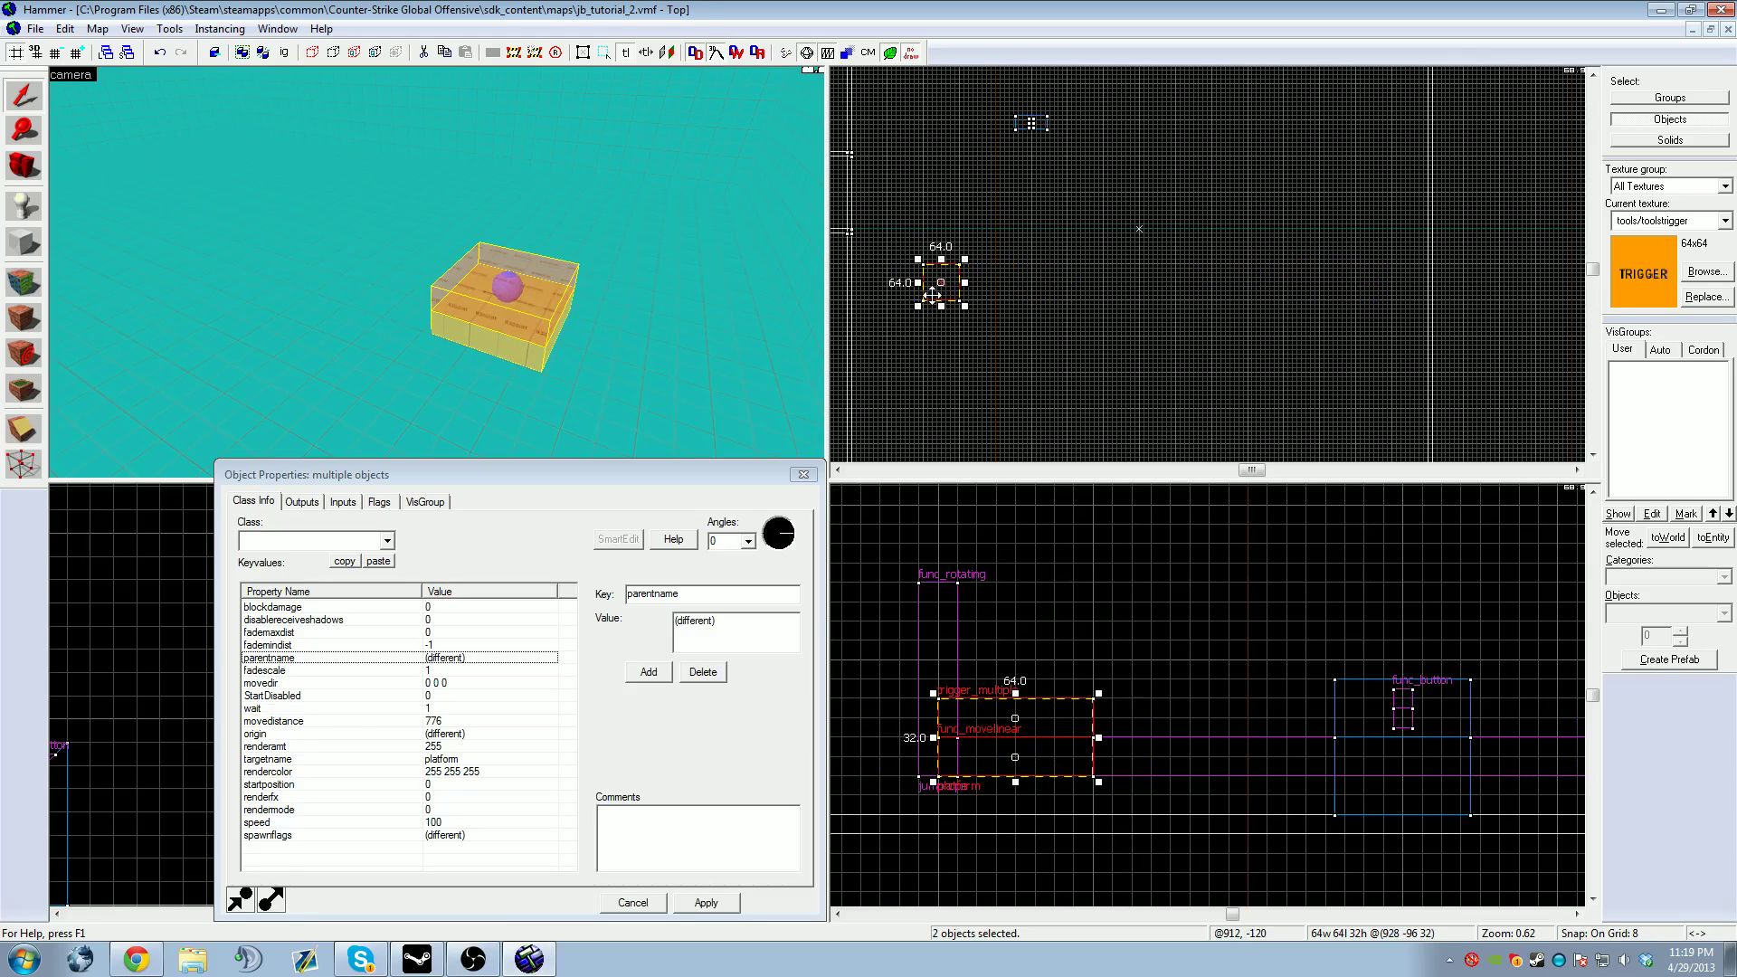
Step: Set the func_movelinear platform's Move Distance to 768, apply it, and close the properties
left_click(498, 344)
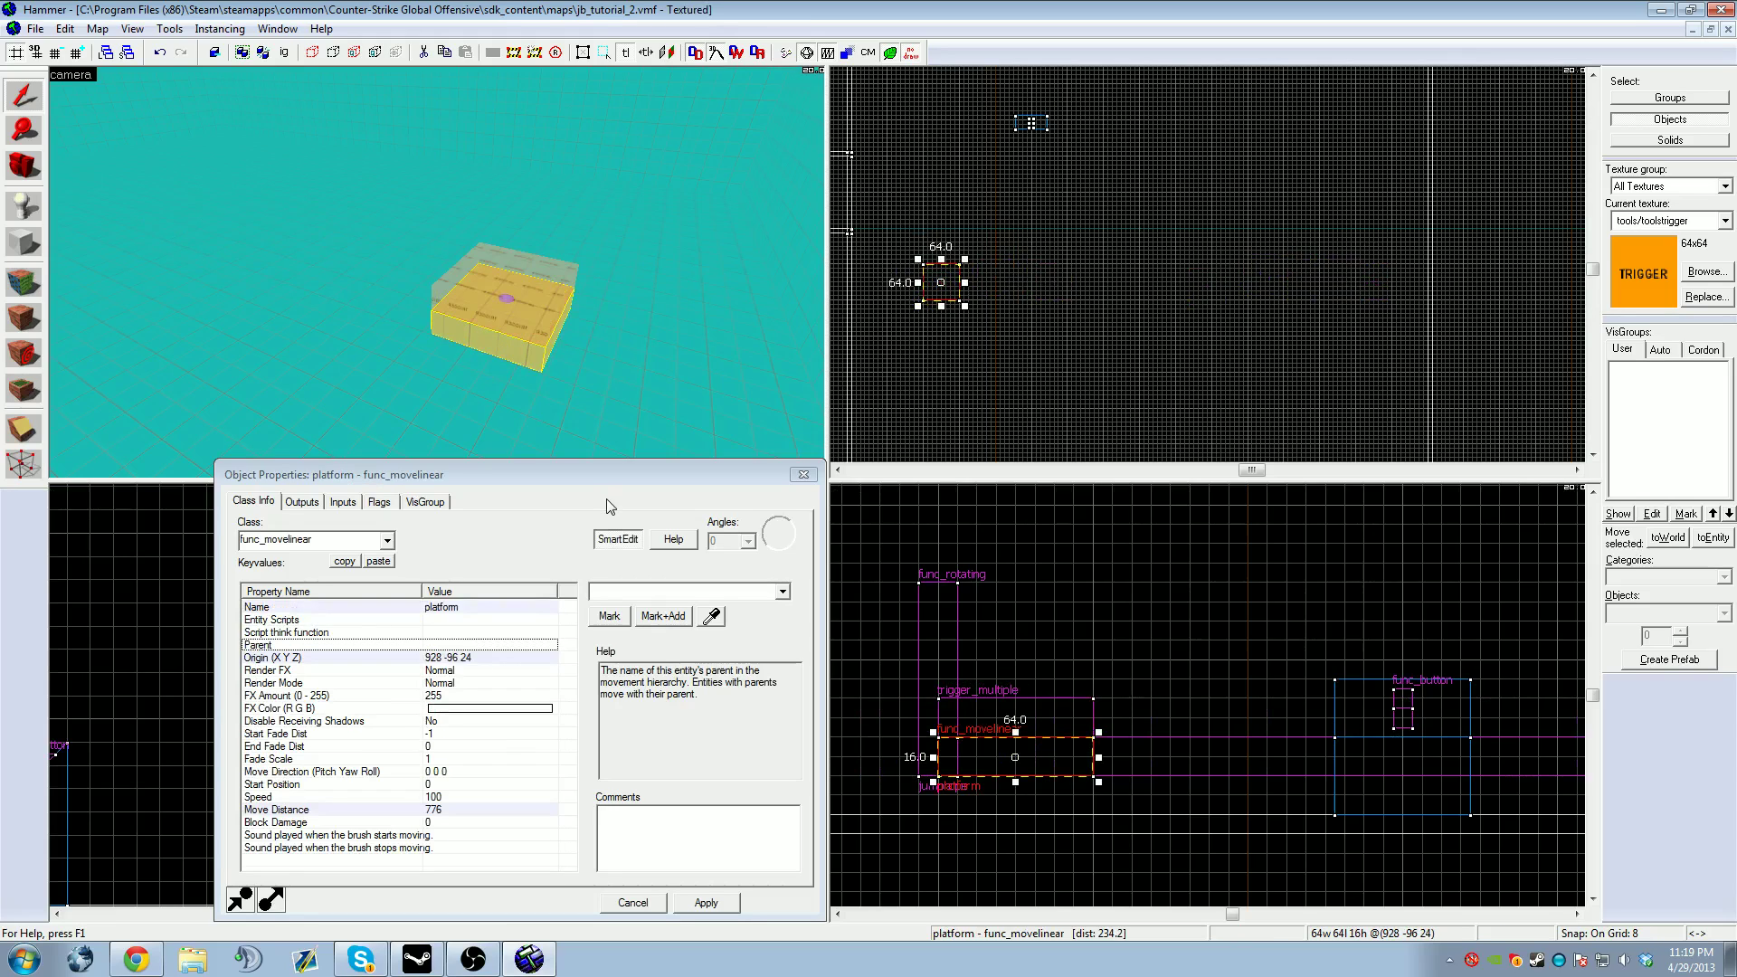
left_click(450, 811)
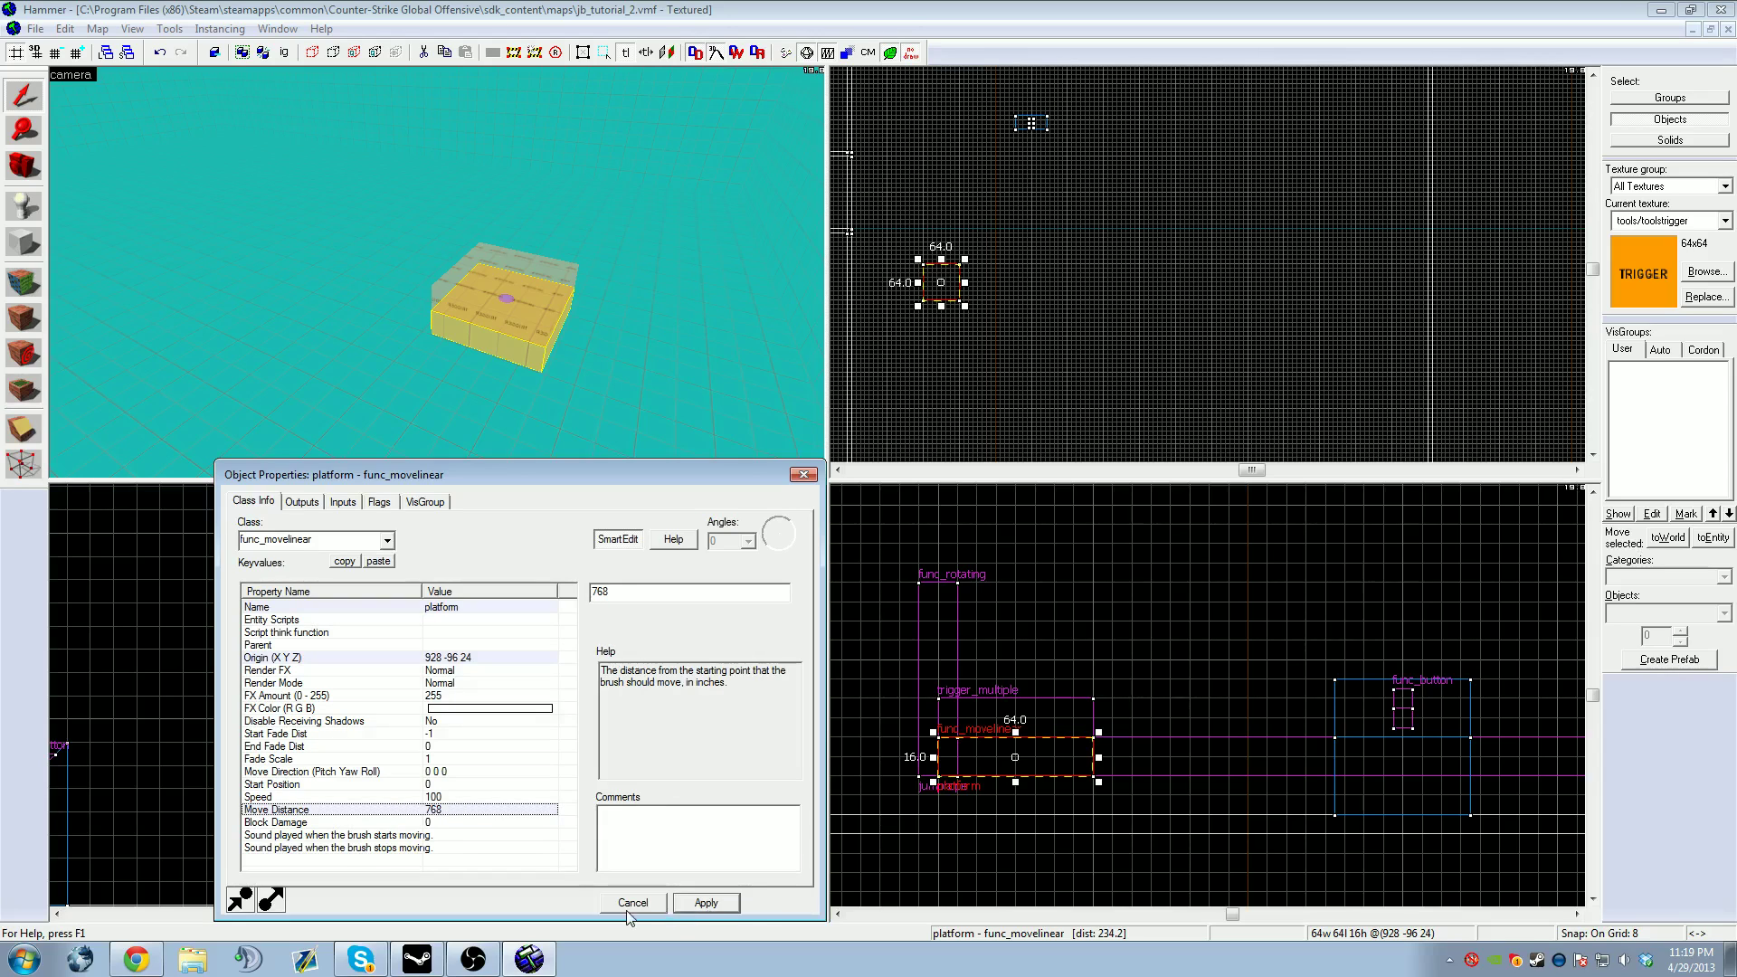
left_click(706, 905)
left_click(1135, 381)
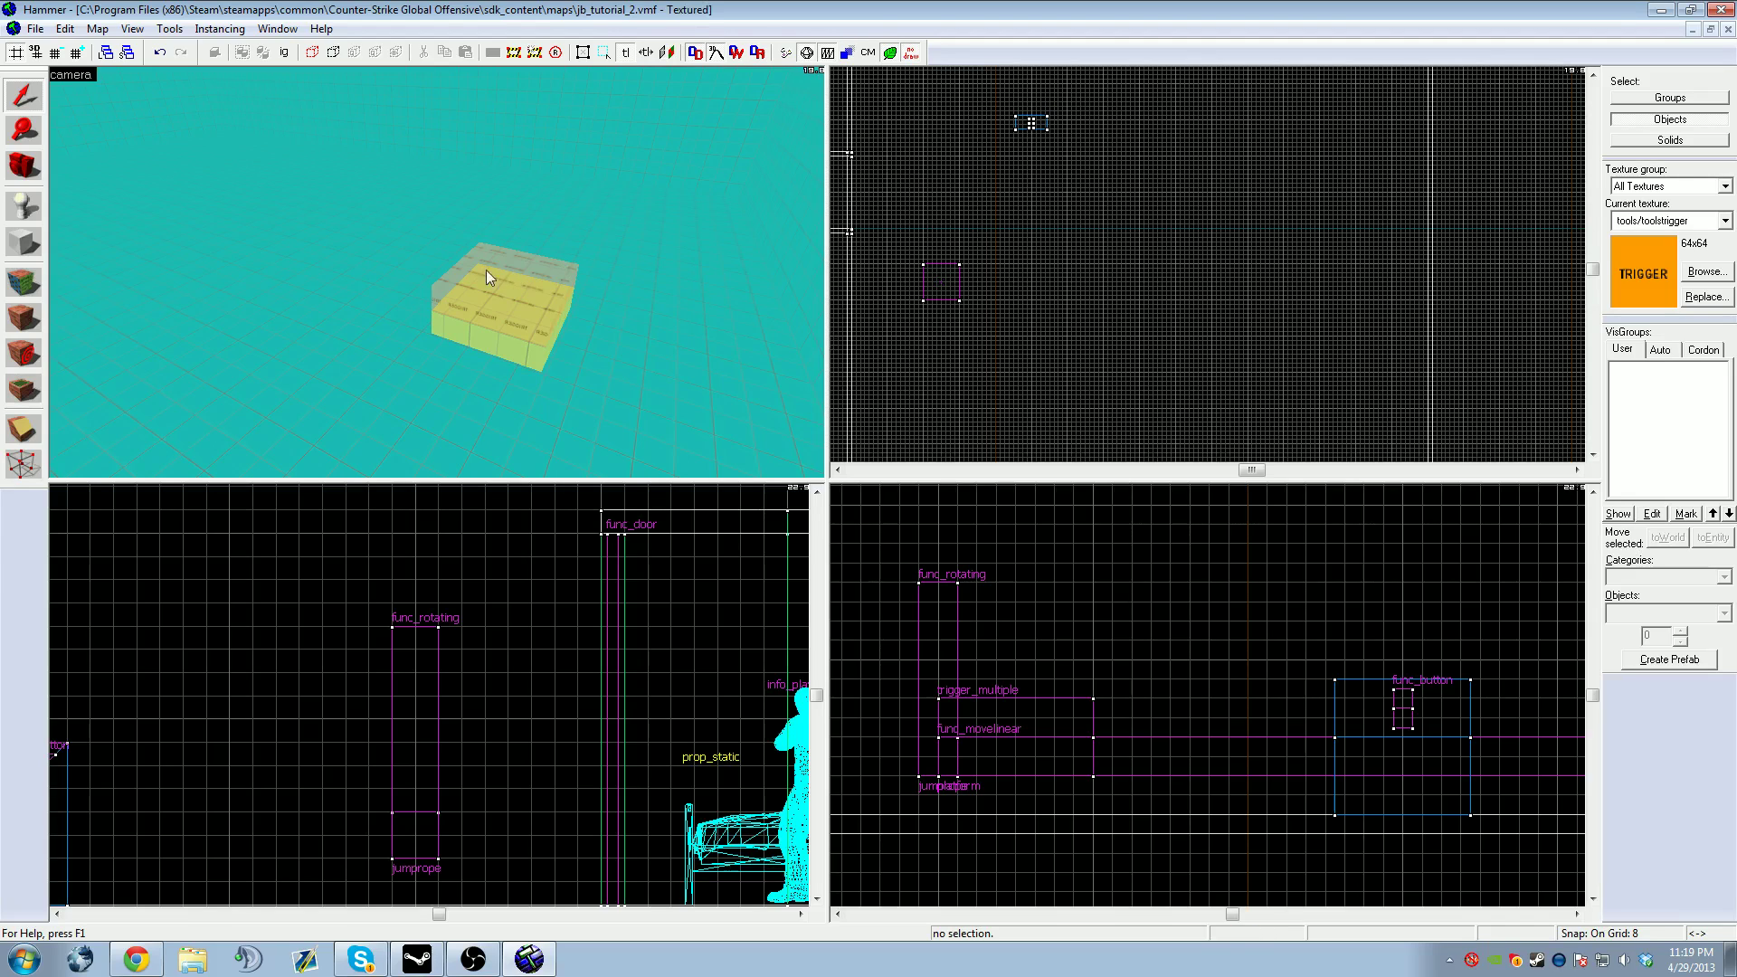
Step: Look through the classes available for the platform down to func_wall_toggle, and close its properties without changing the class
left_click(536, 359)
key("alt+Return")
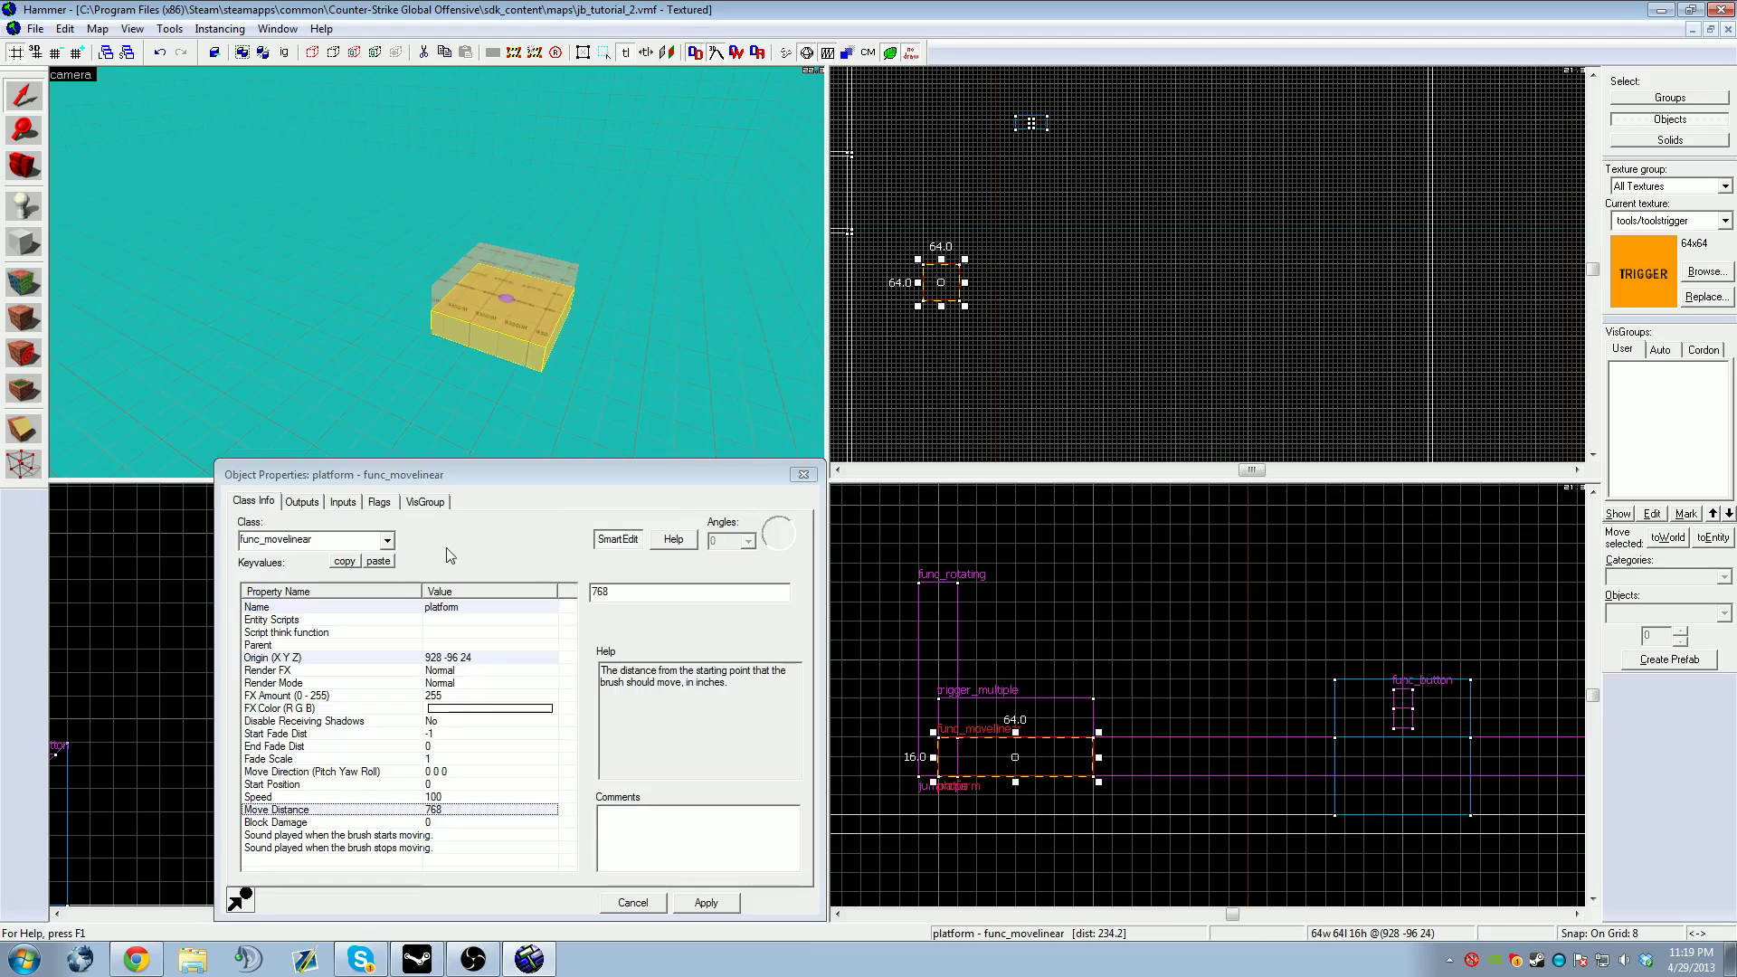
left_click(386, 540)
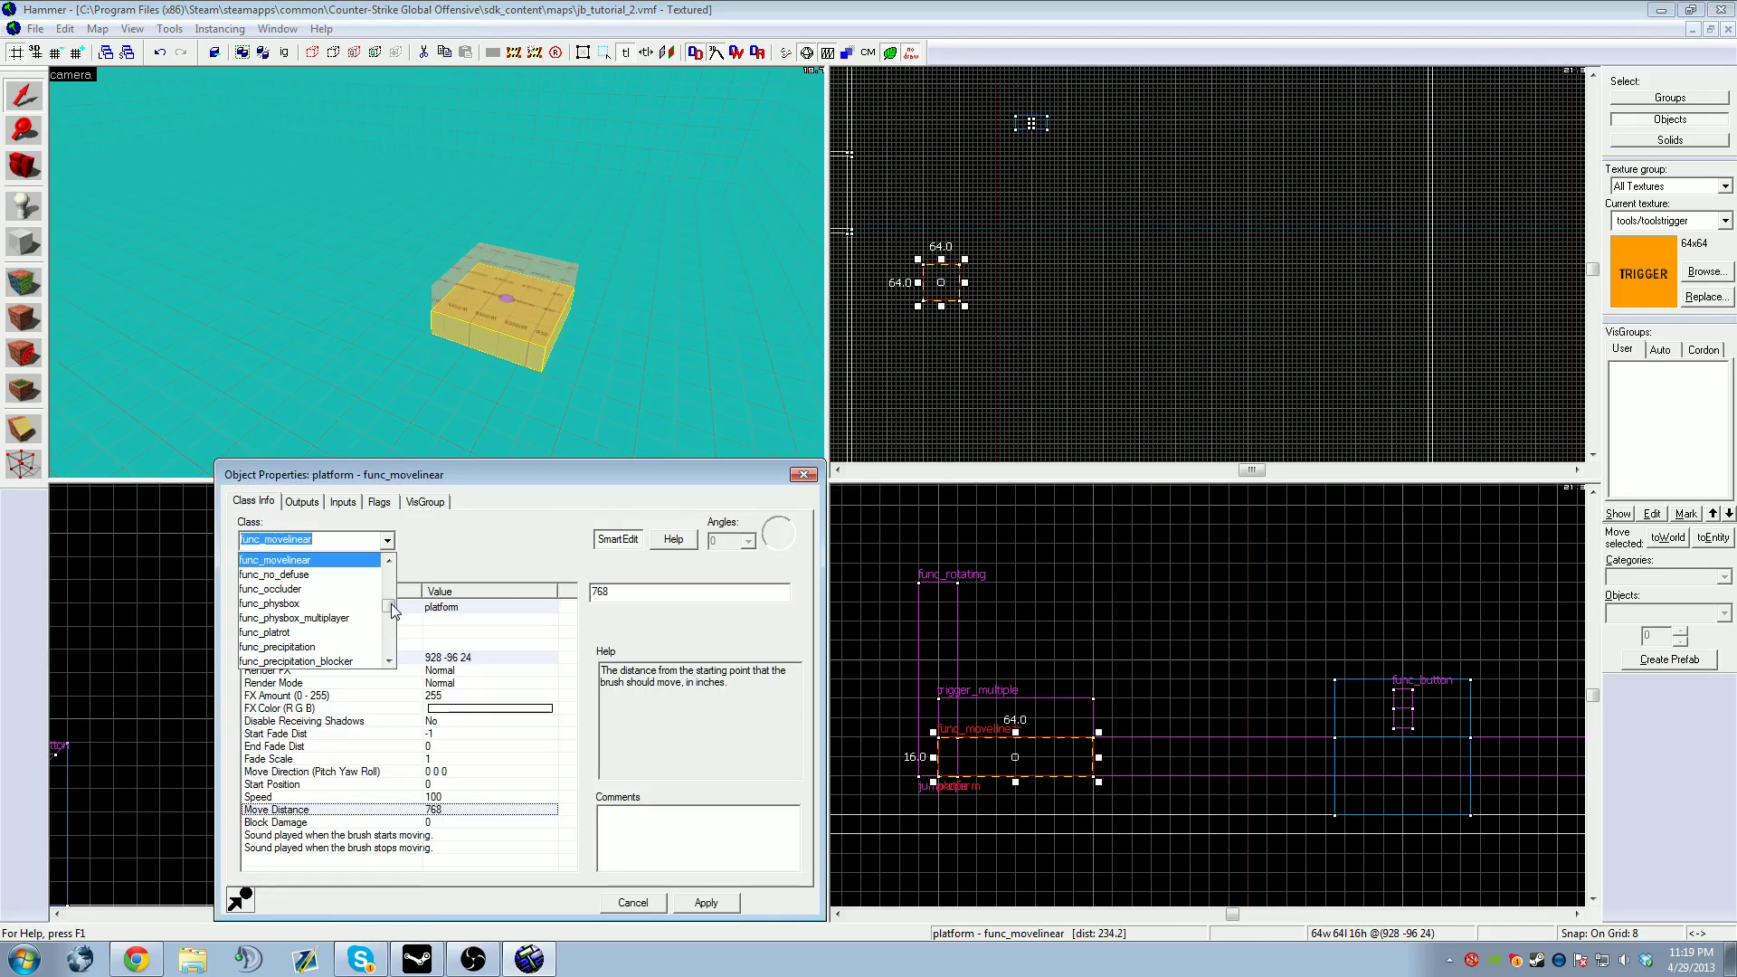
left_click(388, 659)
left_click_drag(387, 660, 388, 660)
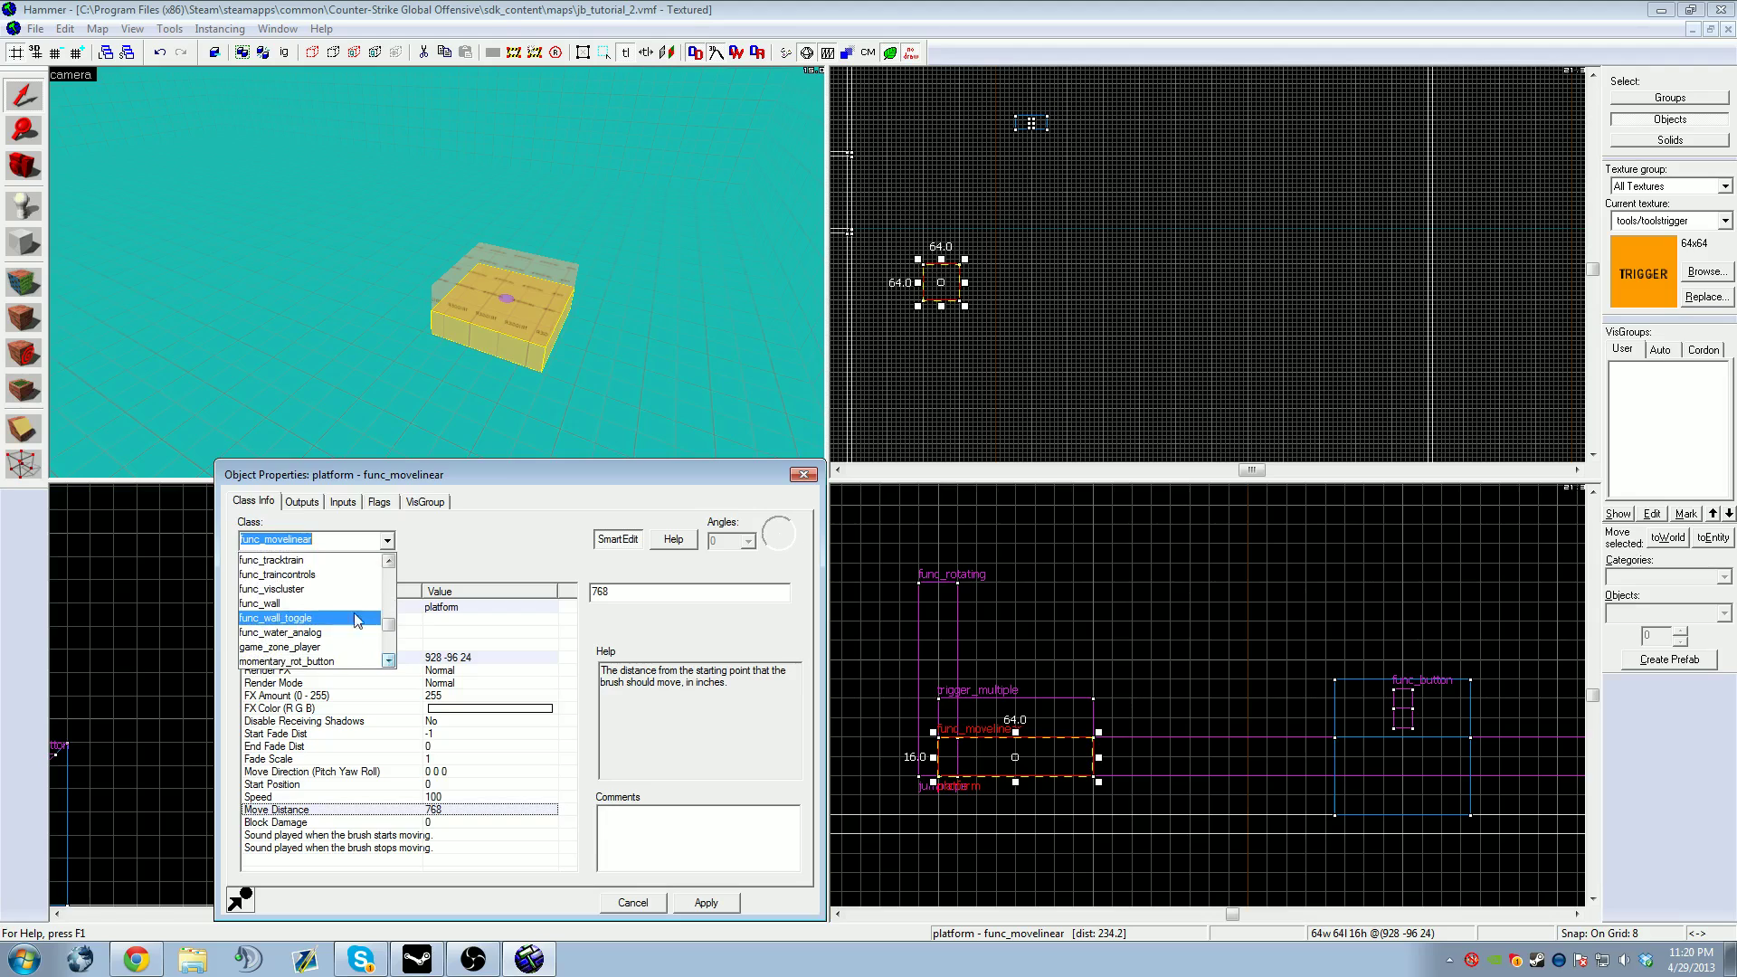
left_click(387, 540)
left_click(633, 902)
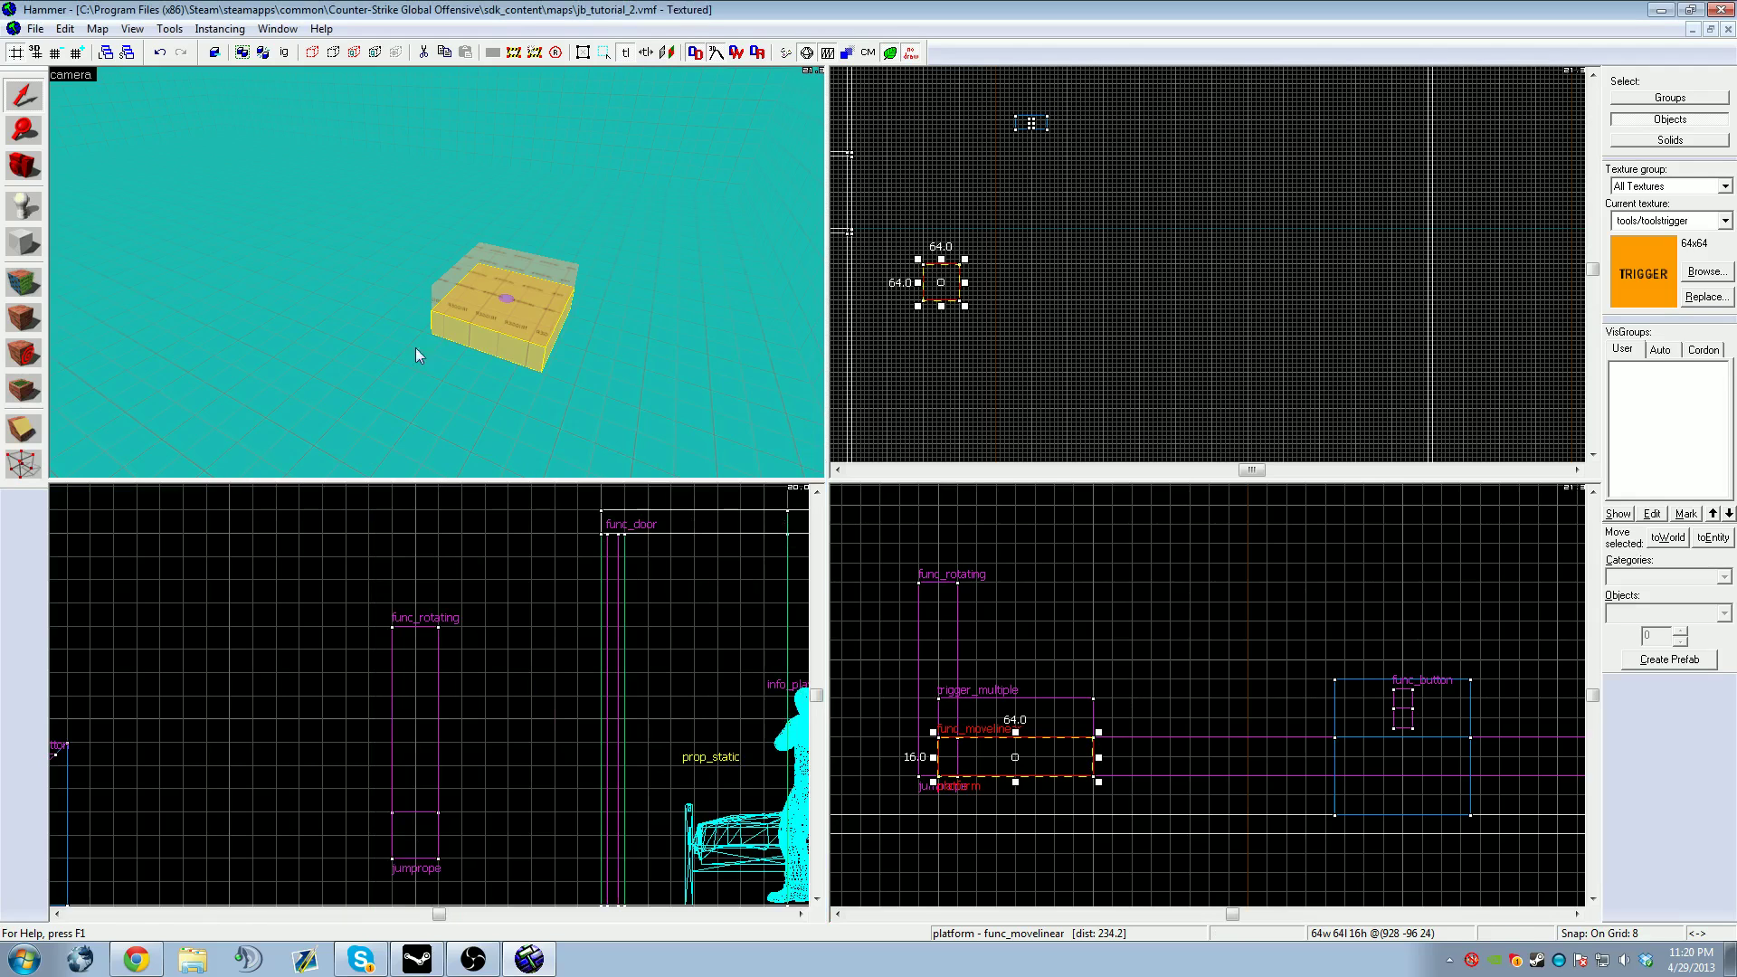
Step: Copy the platform's brush in Solids selection mode into the doorway and resize it to 8 by 128 units
left_click(1085, 314)
left_click(1629, 141)
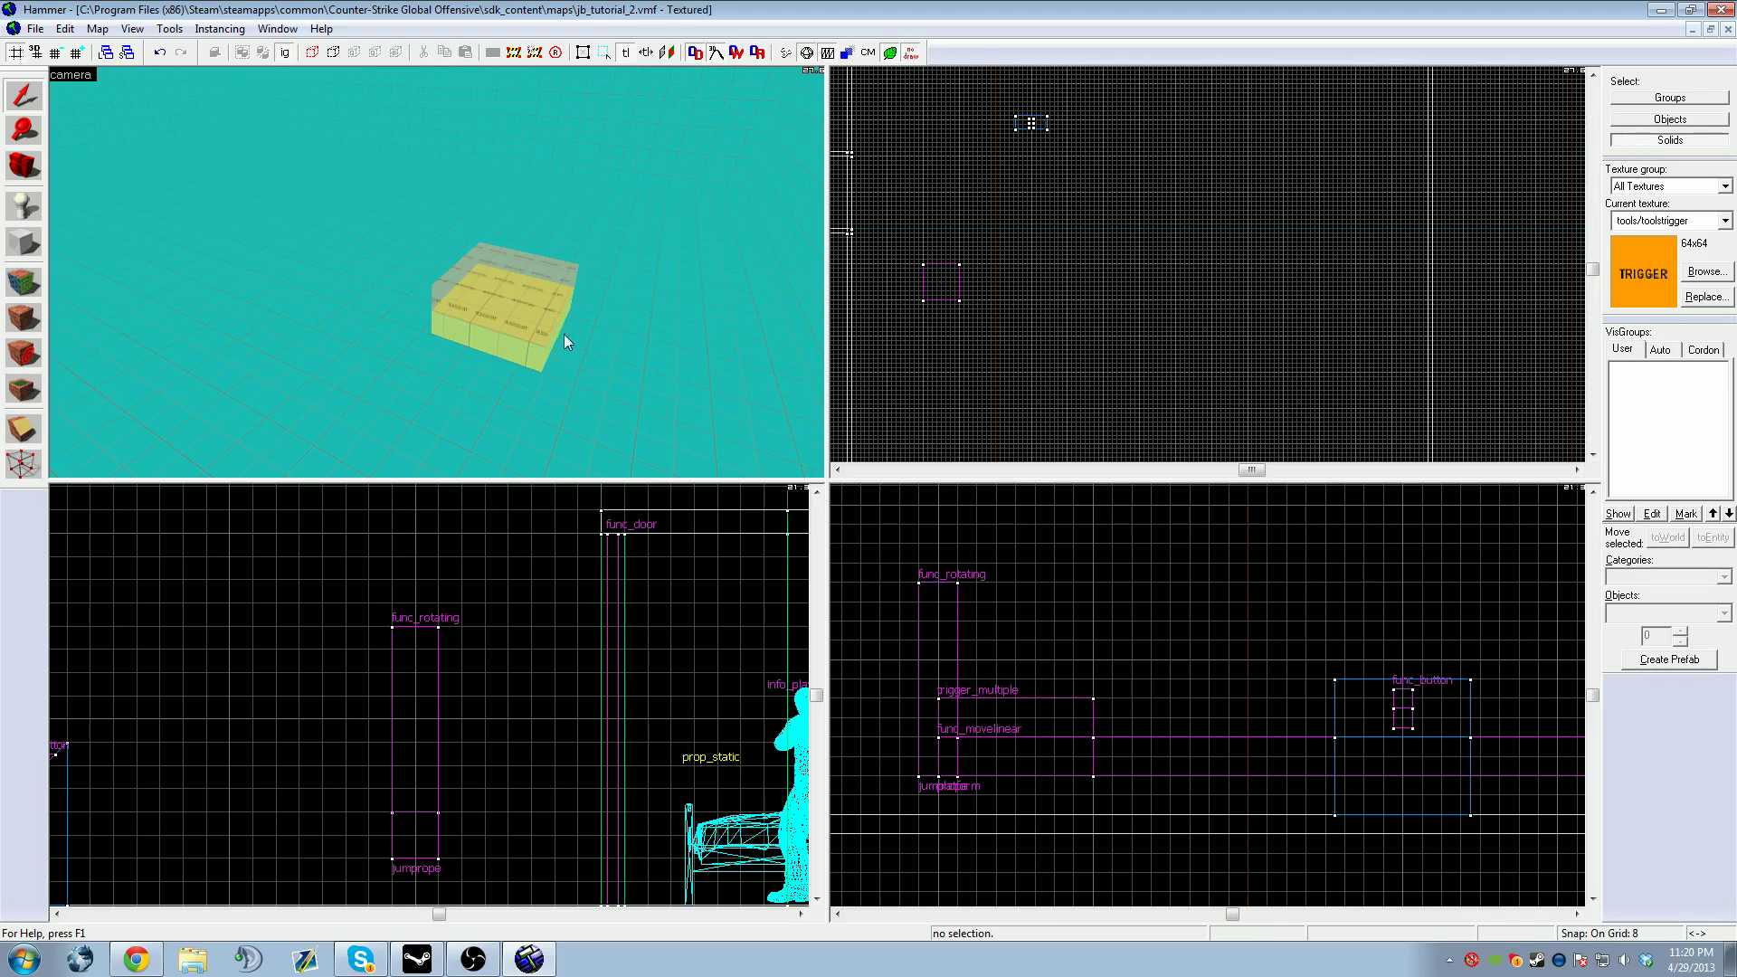
left_click(535, 355)
mouse_move(946, 274)
left_mouse_down()
mouse_move(941, 213)
mouse_move(875, 206)
mouse_move(918, 244)
mouse_move(905, 174)
mouse_move(900, 195)
left_mouse_up()
scroll(997, 255, "down", 3)
scroll(950, 254, "up", 4)
Step: Center the views on the doorway block and extend it upward to a height of 88 units
key("z")
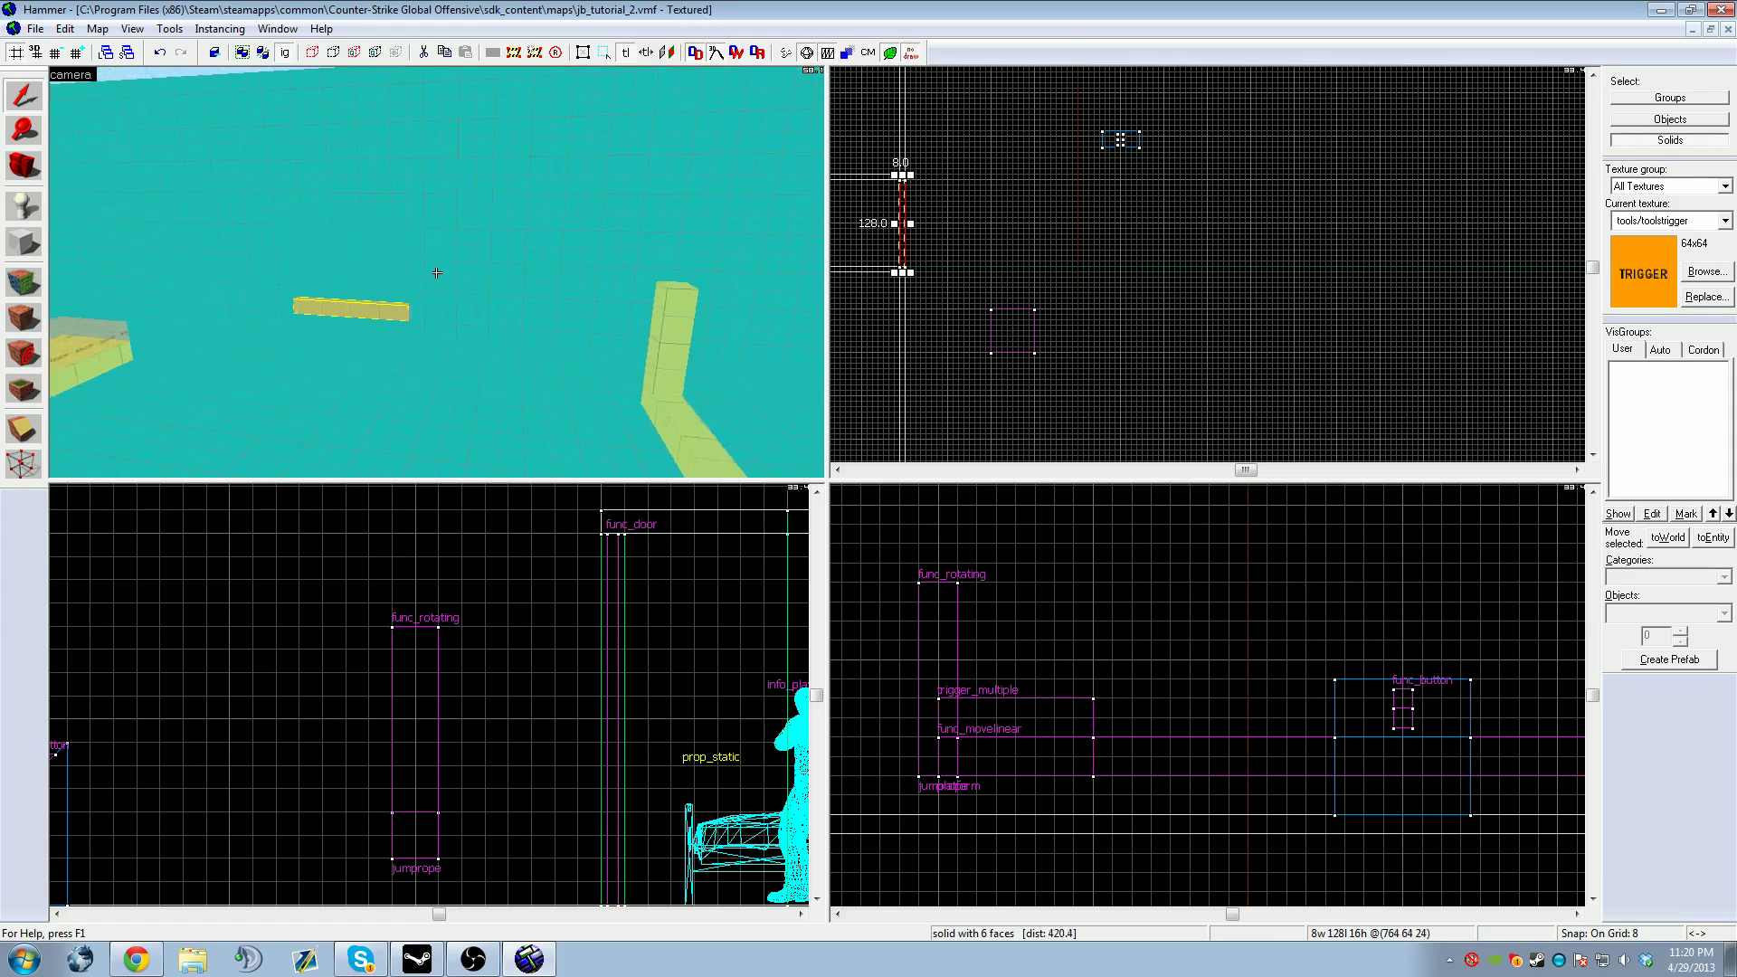
key("z")
key("ctrl+shift+e")
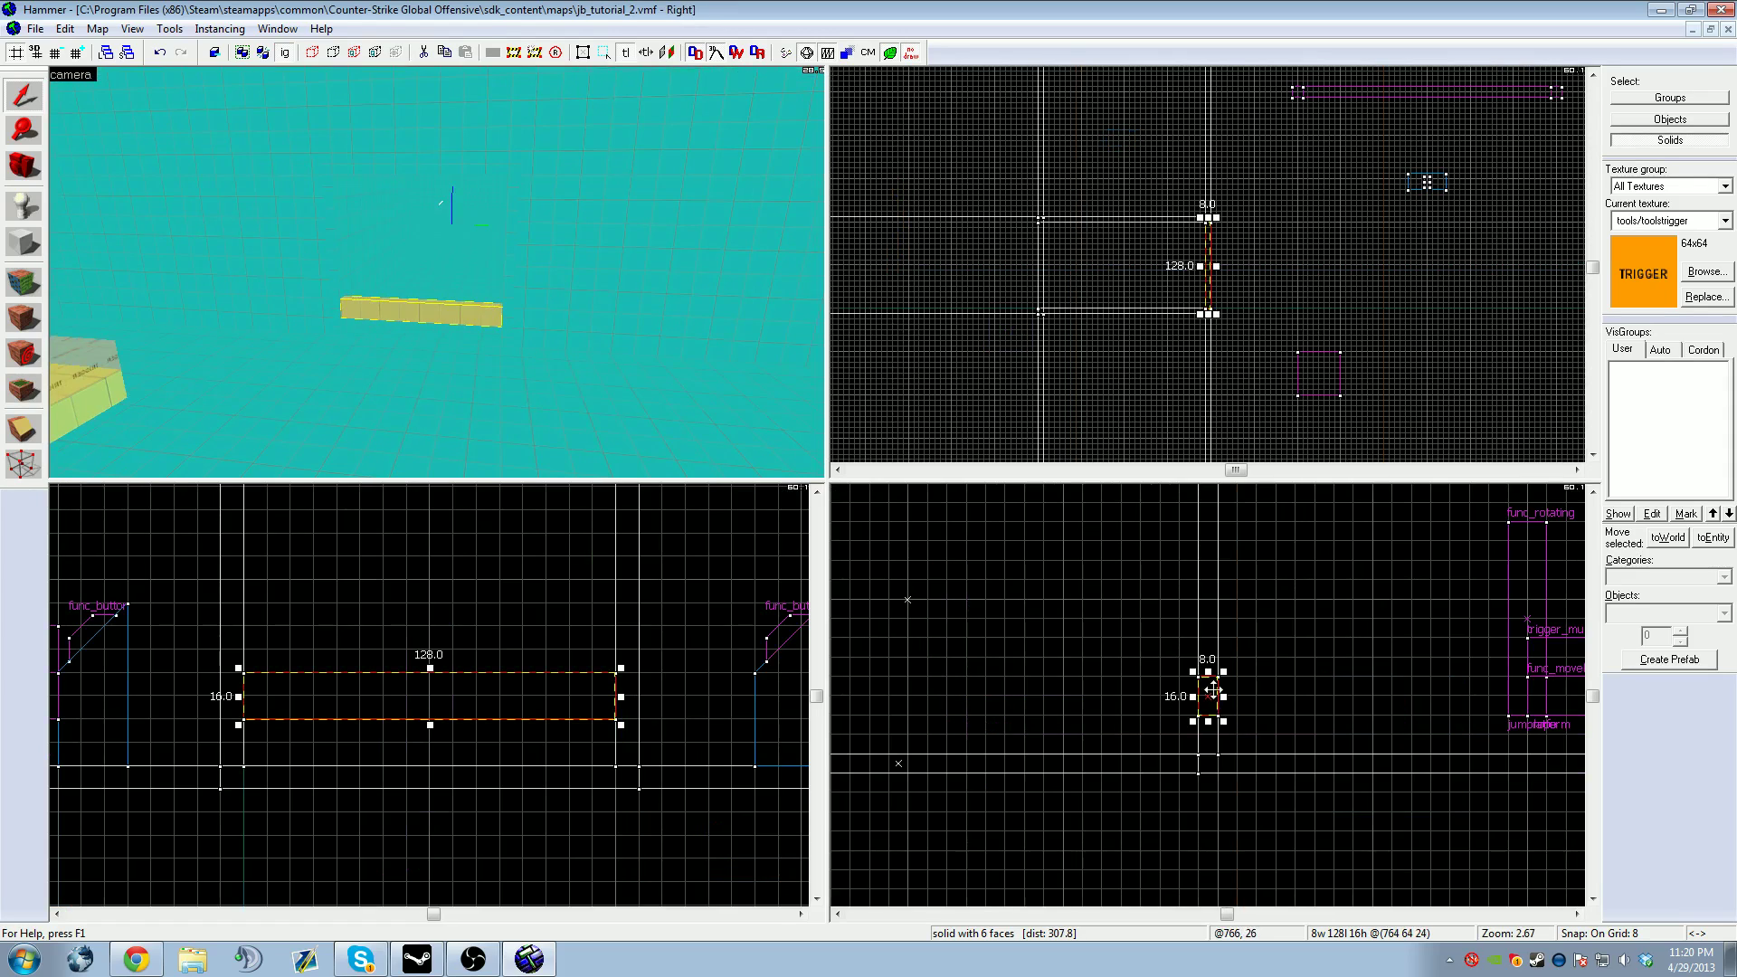
scroll(1212, 690, "down", 4)
left_click_drag(1209, 680, 1210, 590)
key("z")
key("w")
key("z")
Step: Select the doorway wall brush in Objects selection mode and tie it to an entity
left_click(453, 258)
left_click(454, 258)
left_click(465, 255)
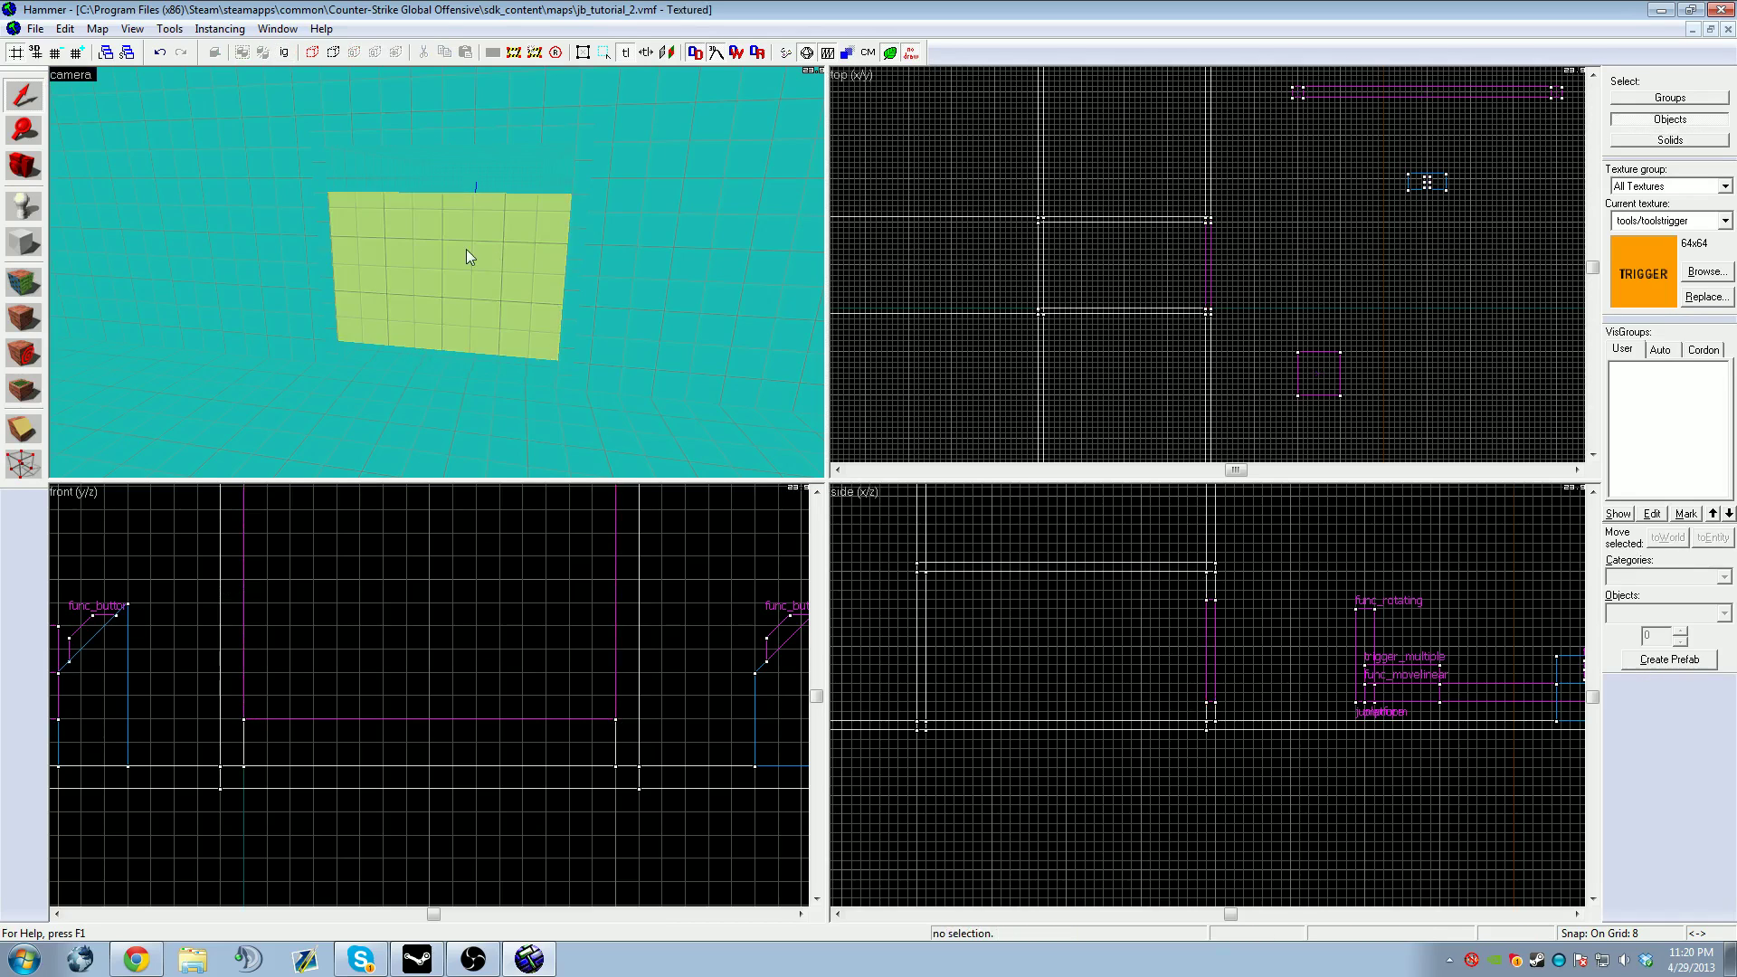
left_click(465, 255)
key("ctrl+t")
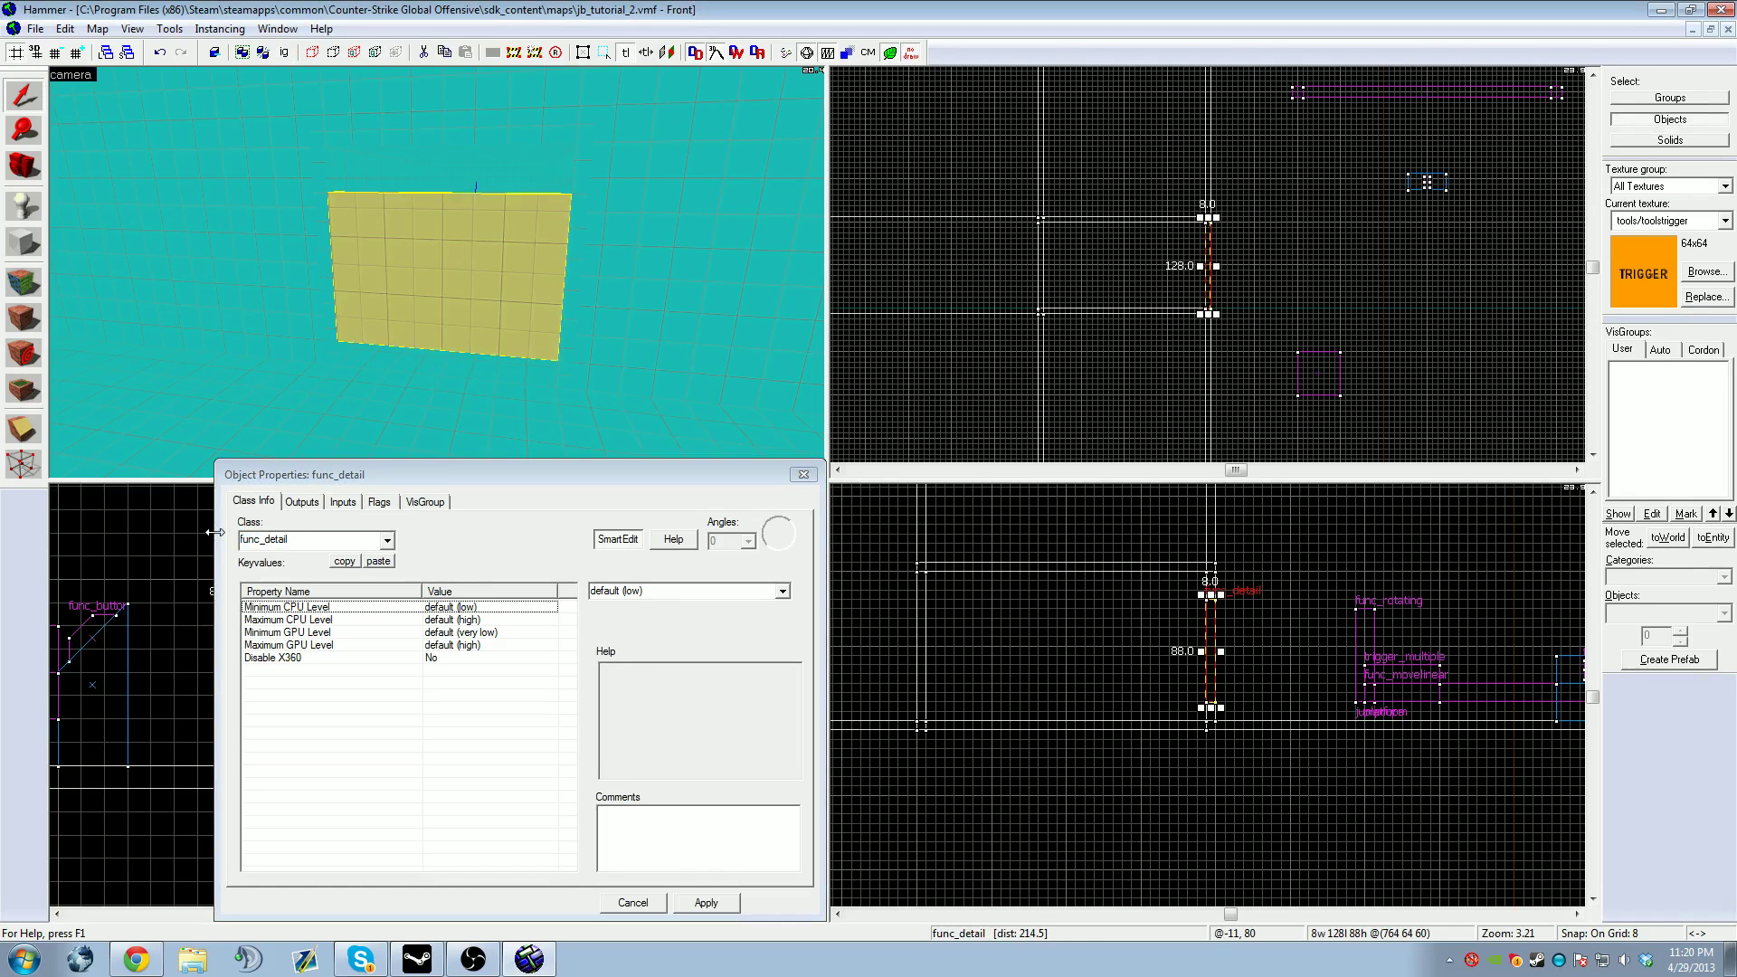
Step: Change the doorway wall's class from func_detail to func_wall_toggle and apply it
left_click(324, 541)
key("BackSpace")
key("BackSpace")
key("BackSpace")
key("BackSpace")
key("BackSpace")
key("BackSpace")
key("BackSpace")
key("BackSpace")
key("BackSpace")
key("BackSpace")
type("wall")
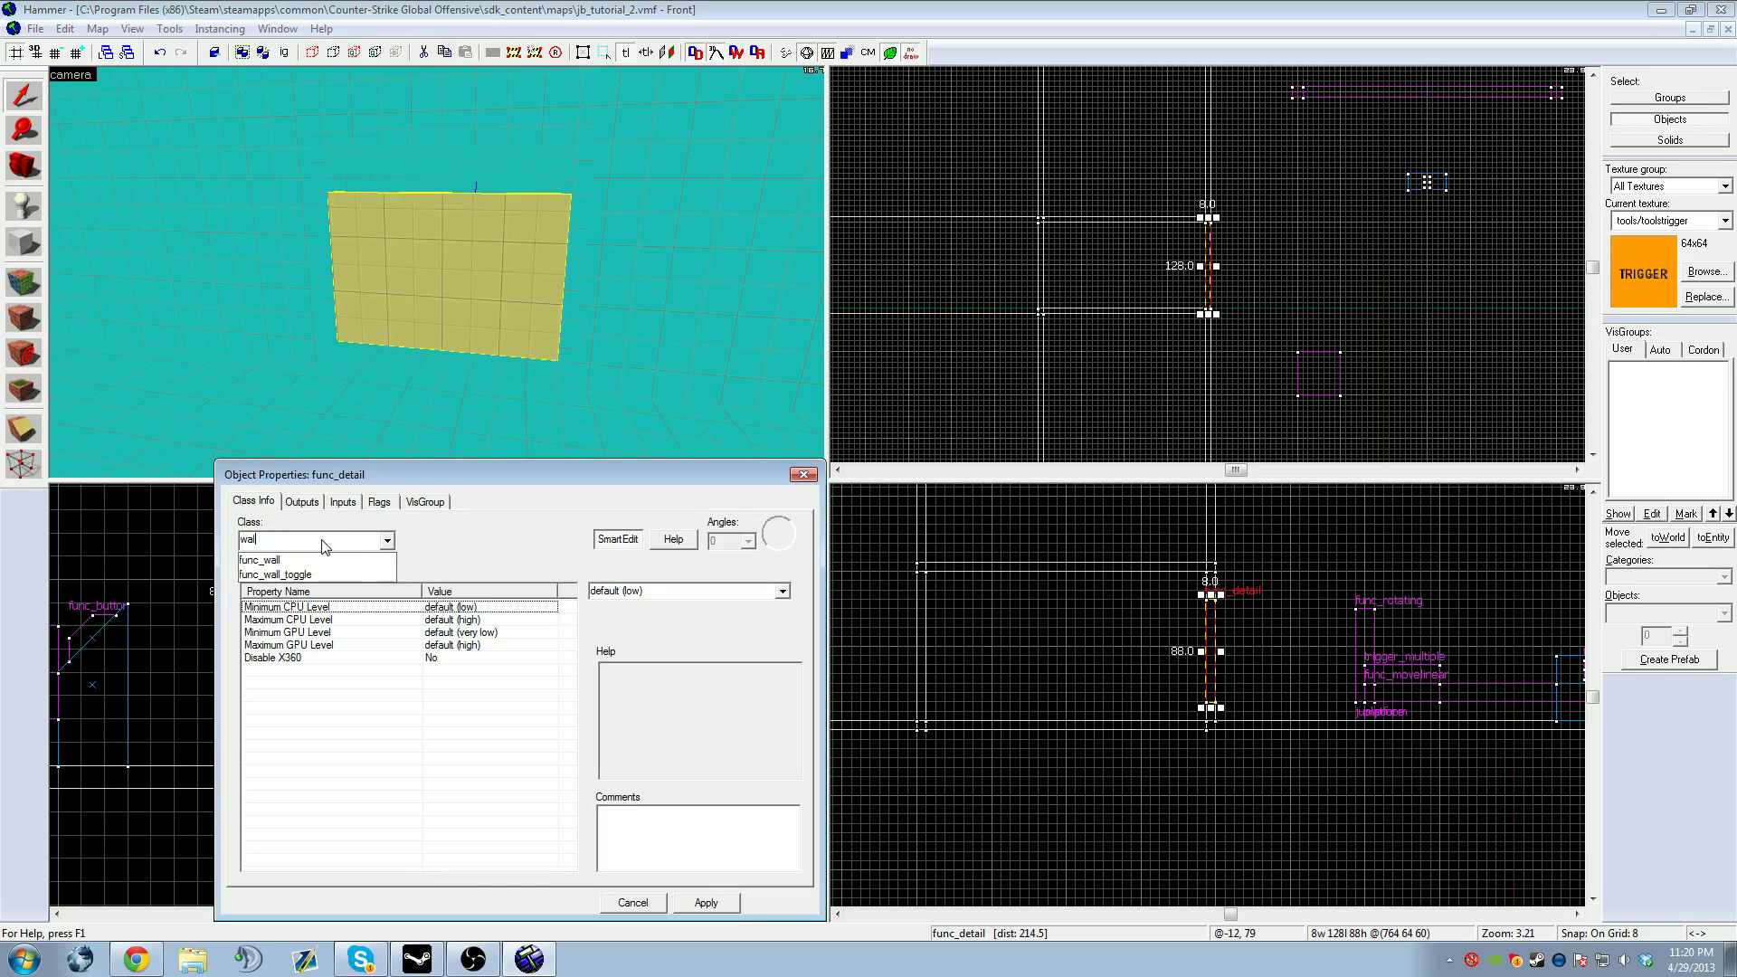
left_click(342, 575)
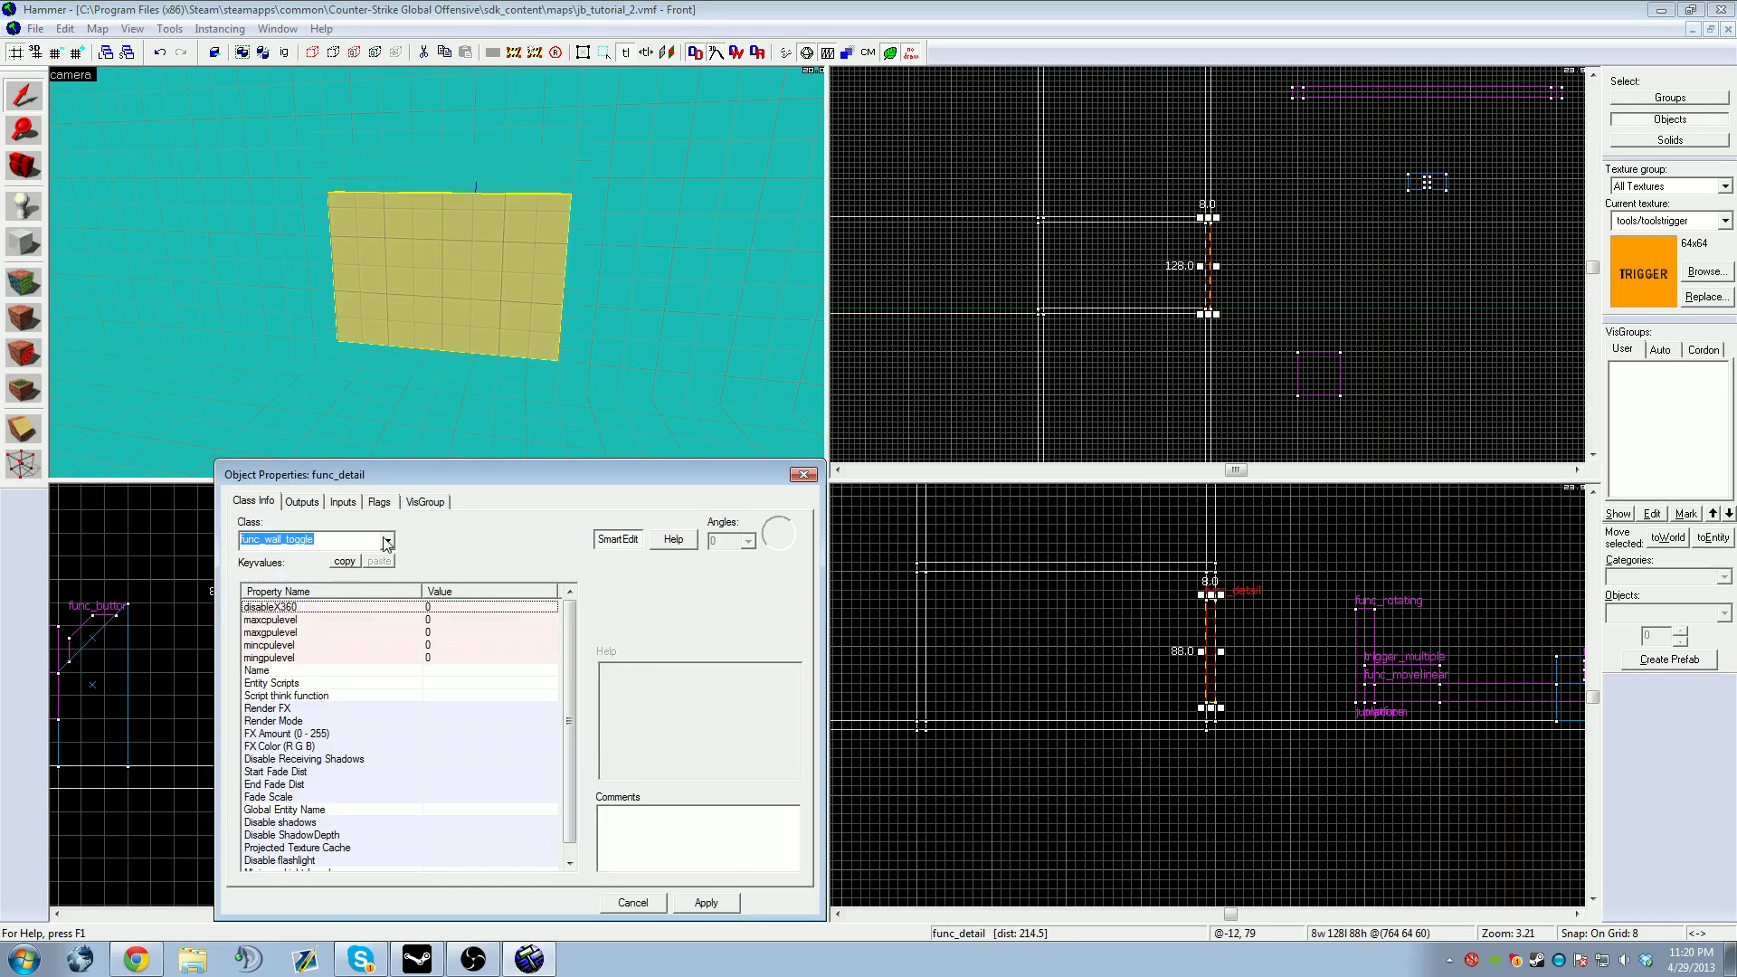
left_click(386, 540)
left_click(388, 561)
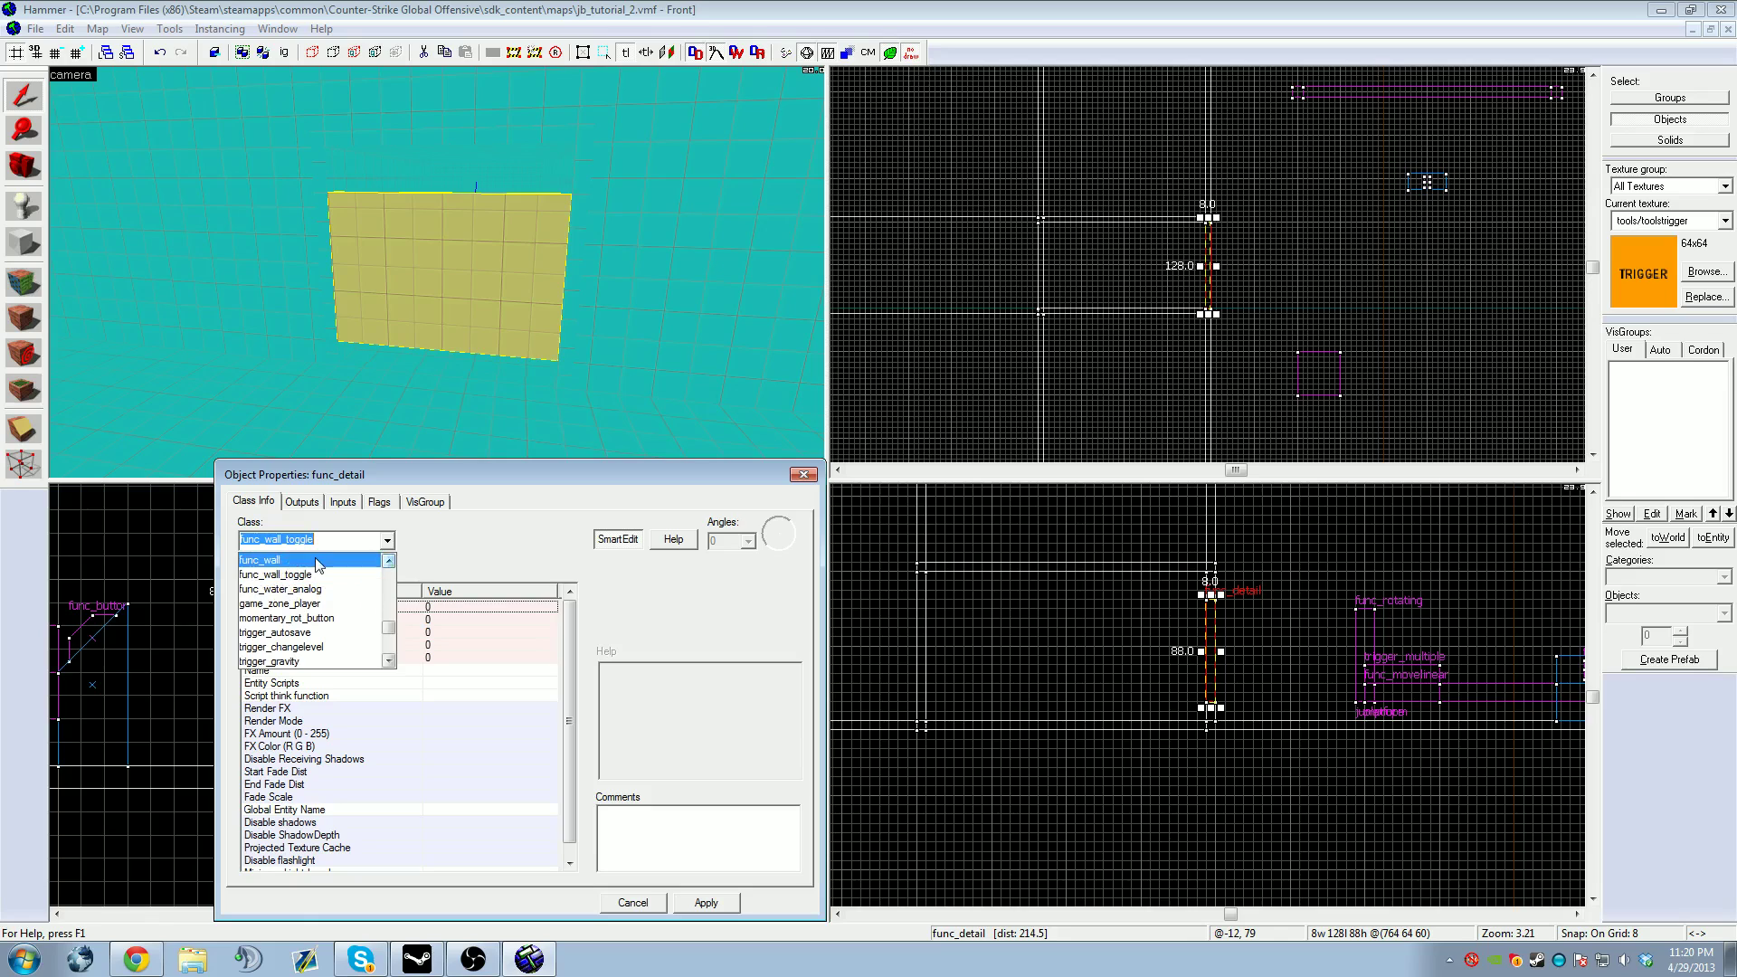
left_click(316, 575)
left_click(689, 904)
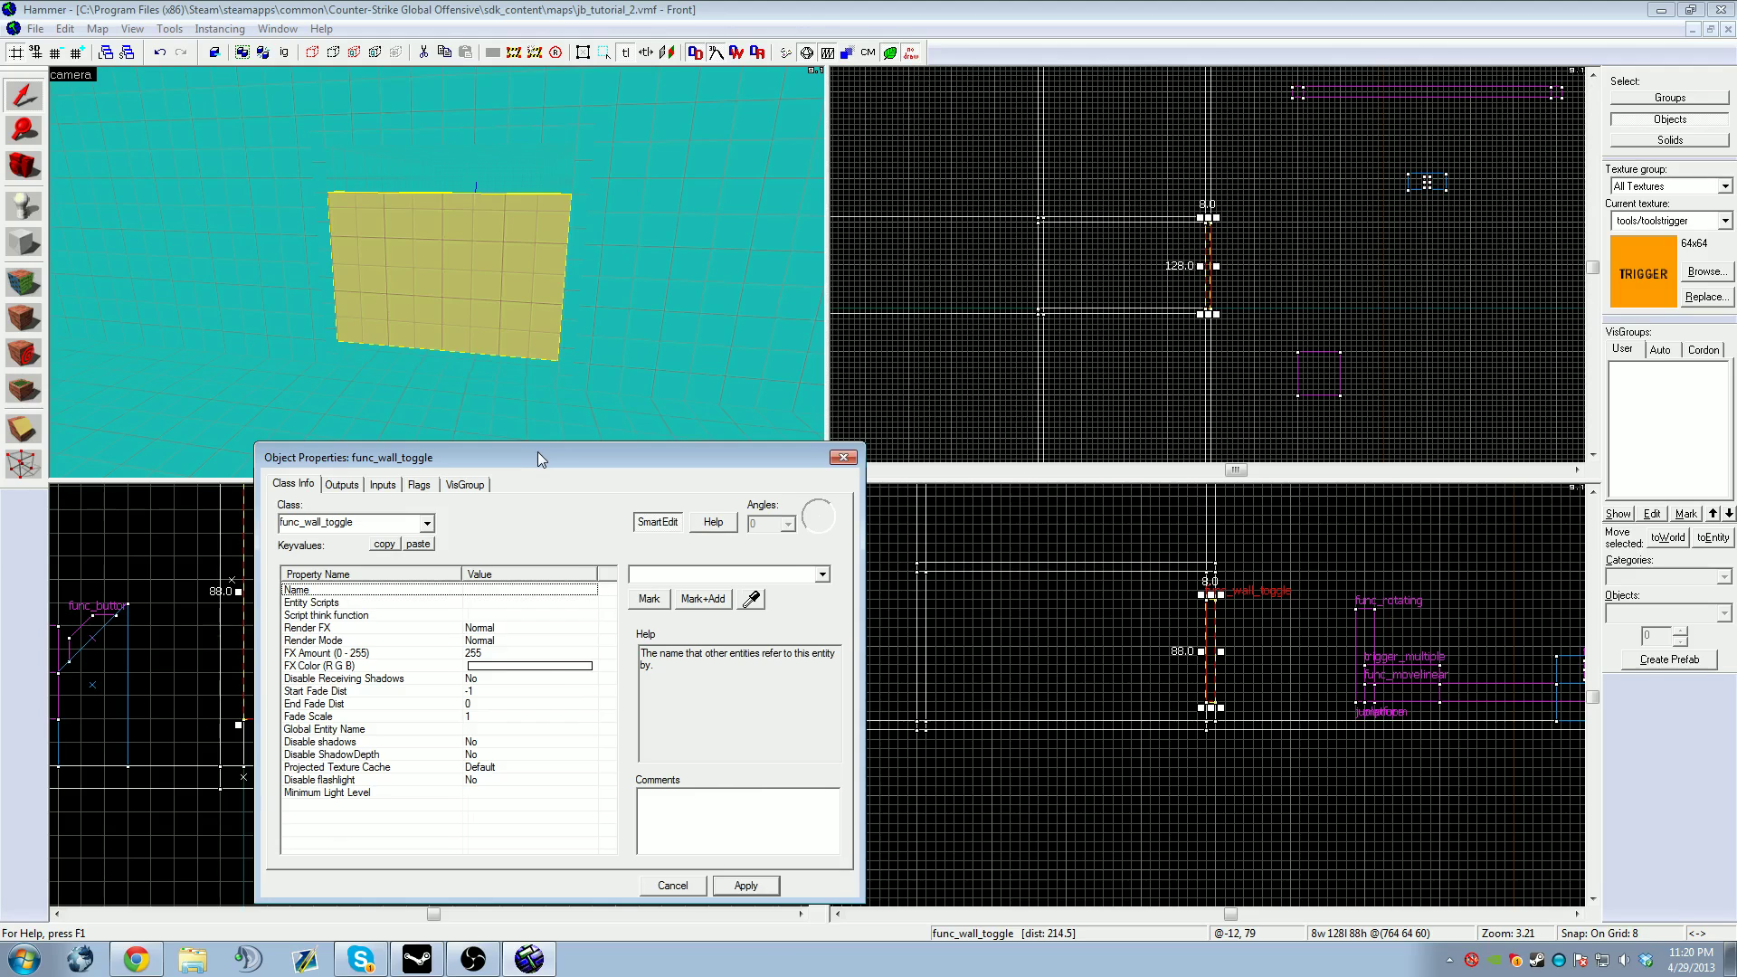
Step: Name the func_wall_toggle entity wall_toggle, apply the name, and close its properties
left_click_drag(496, 469, 784, 409)
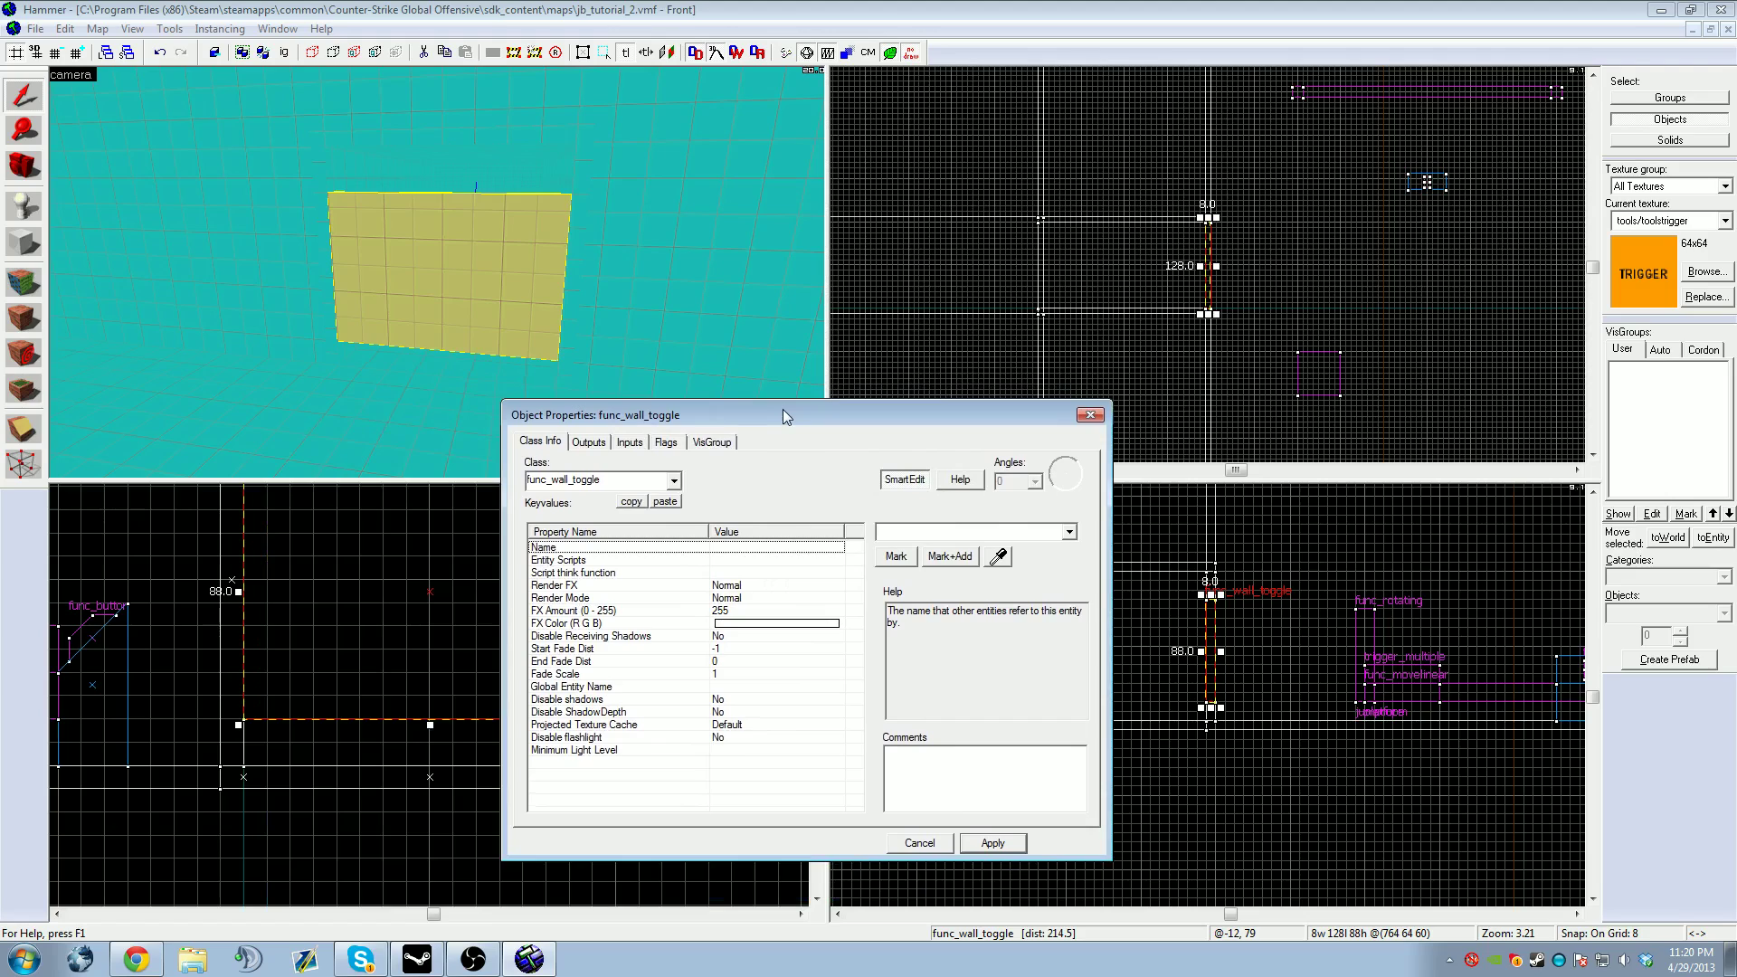
left_click(682, 443)
left_click(564, 442)
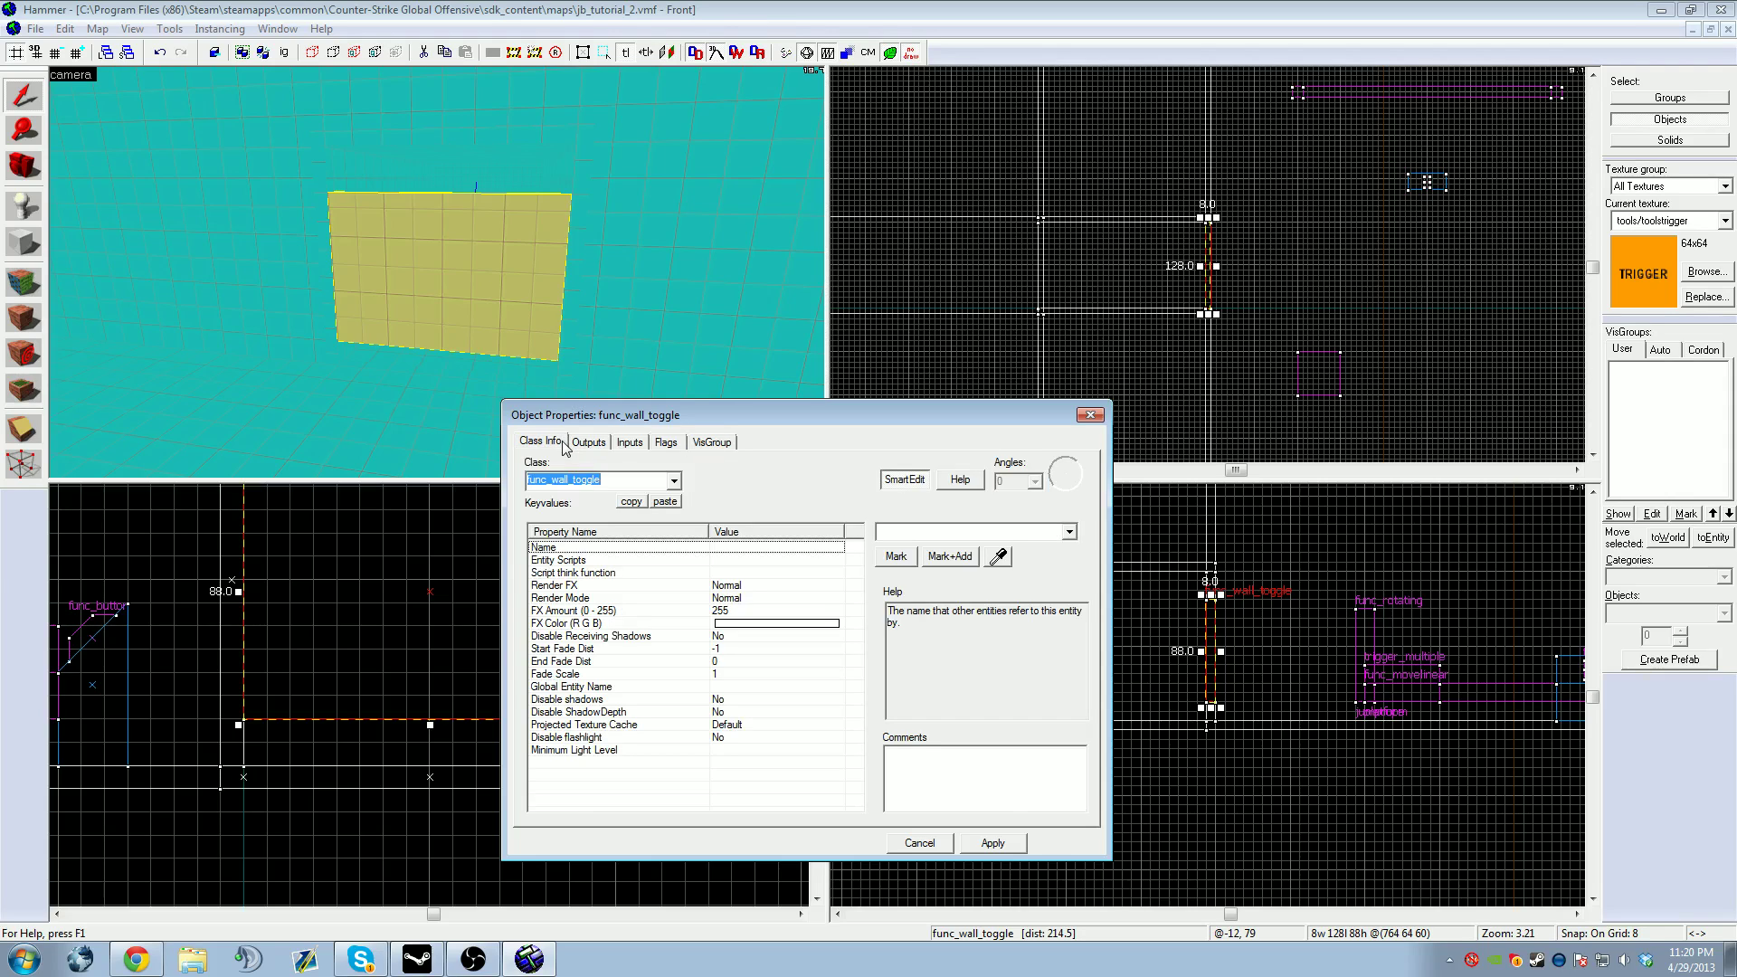
left_click(932, 532)
type("wall_toggle")
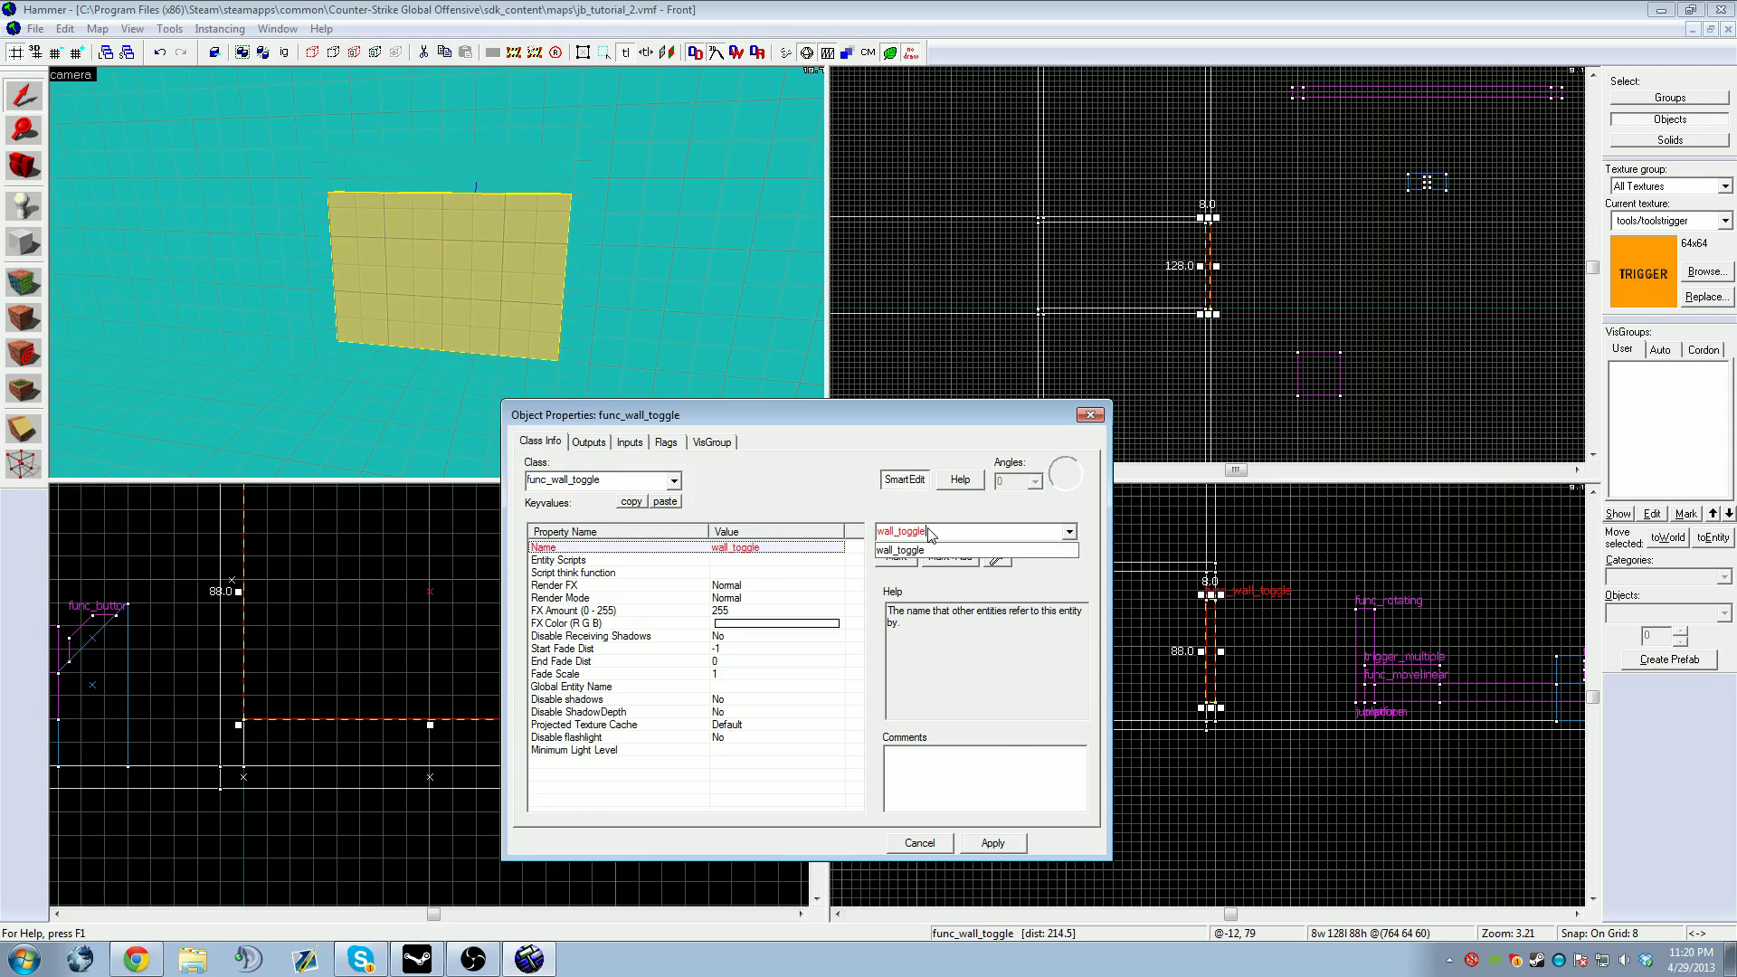
left_click(988, 844)
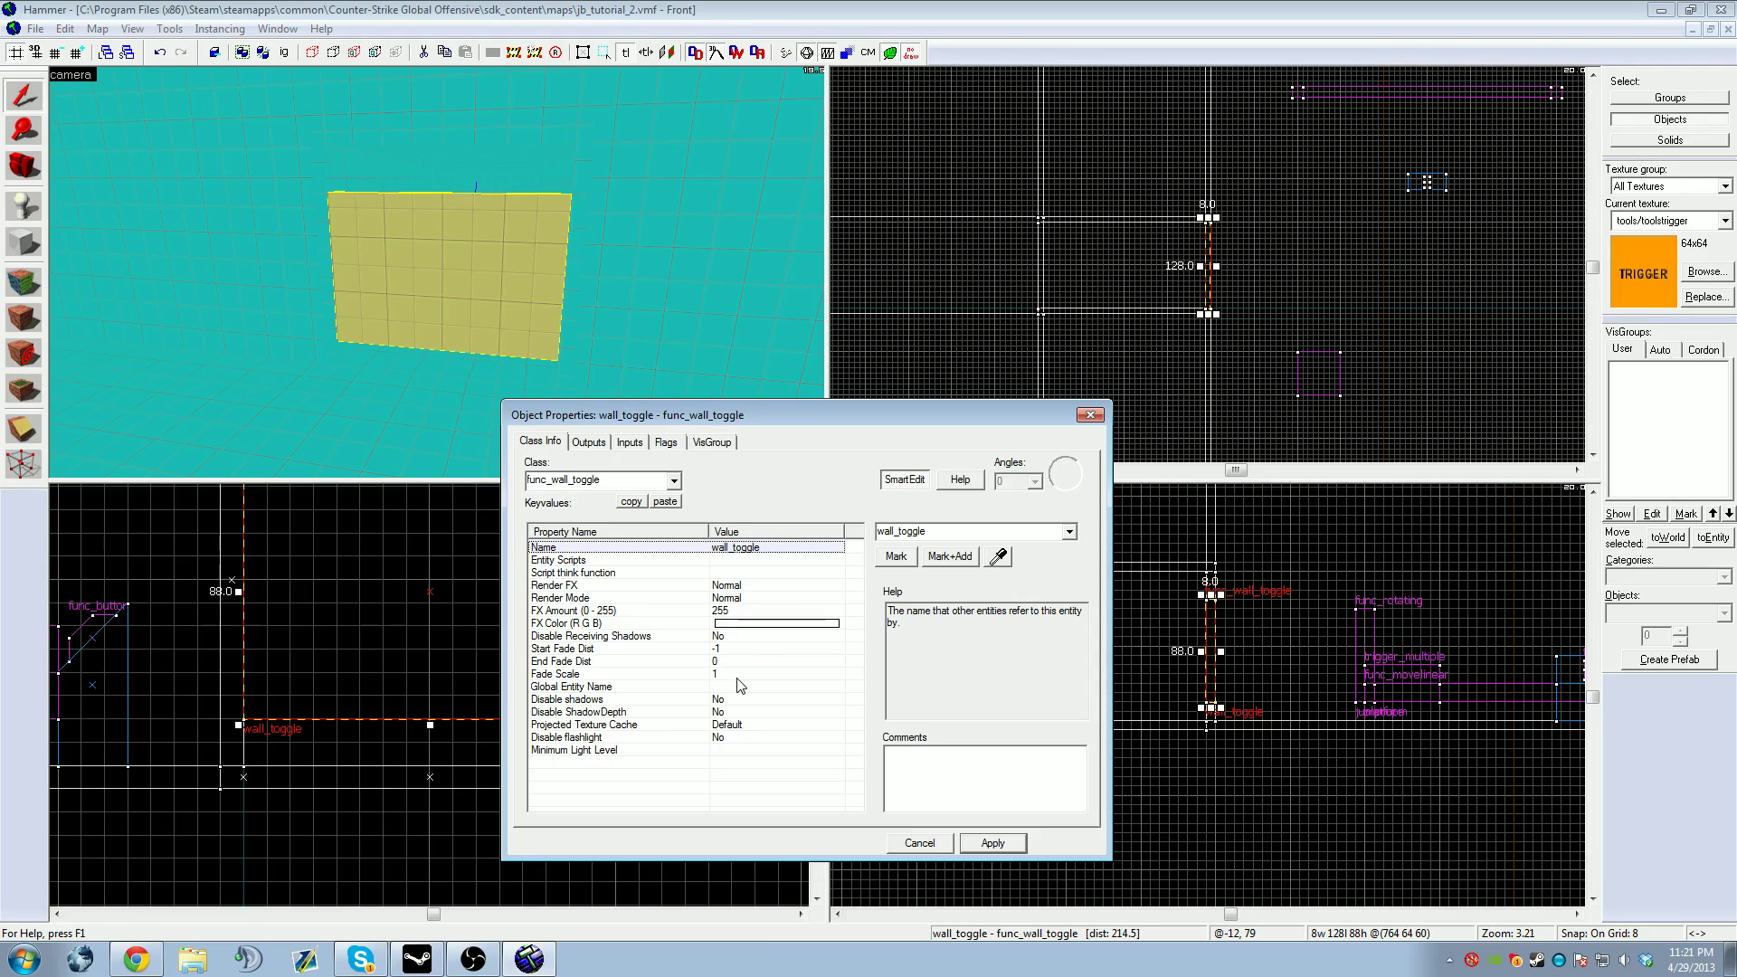
left_click(991, 843)
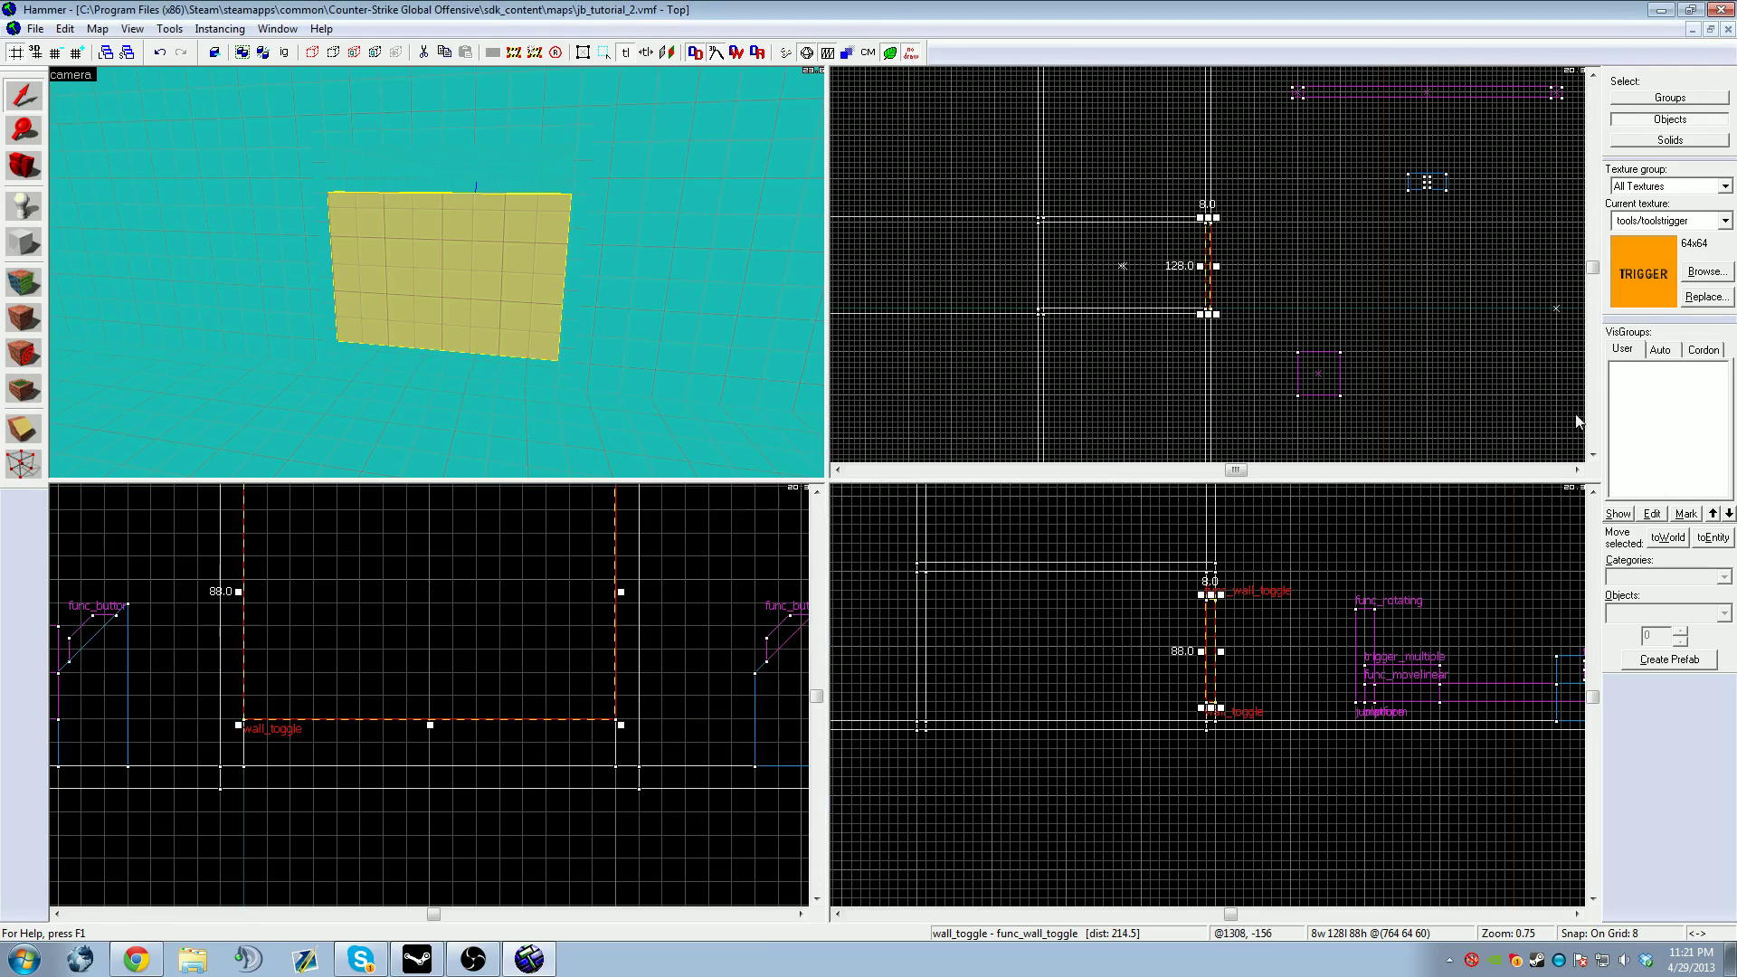
Step: Place an info_player_terrorist entity in front of the doorway wall and move it close to the adjoining side wall
left_click(20, 206)
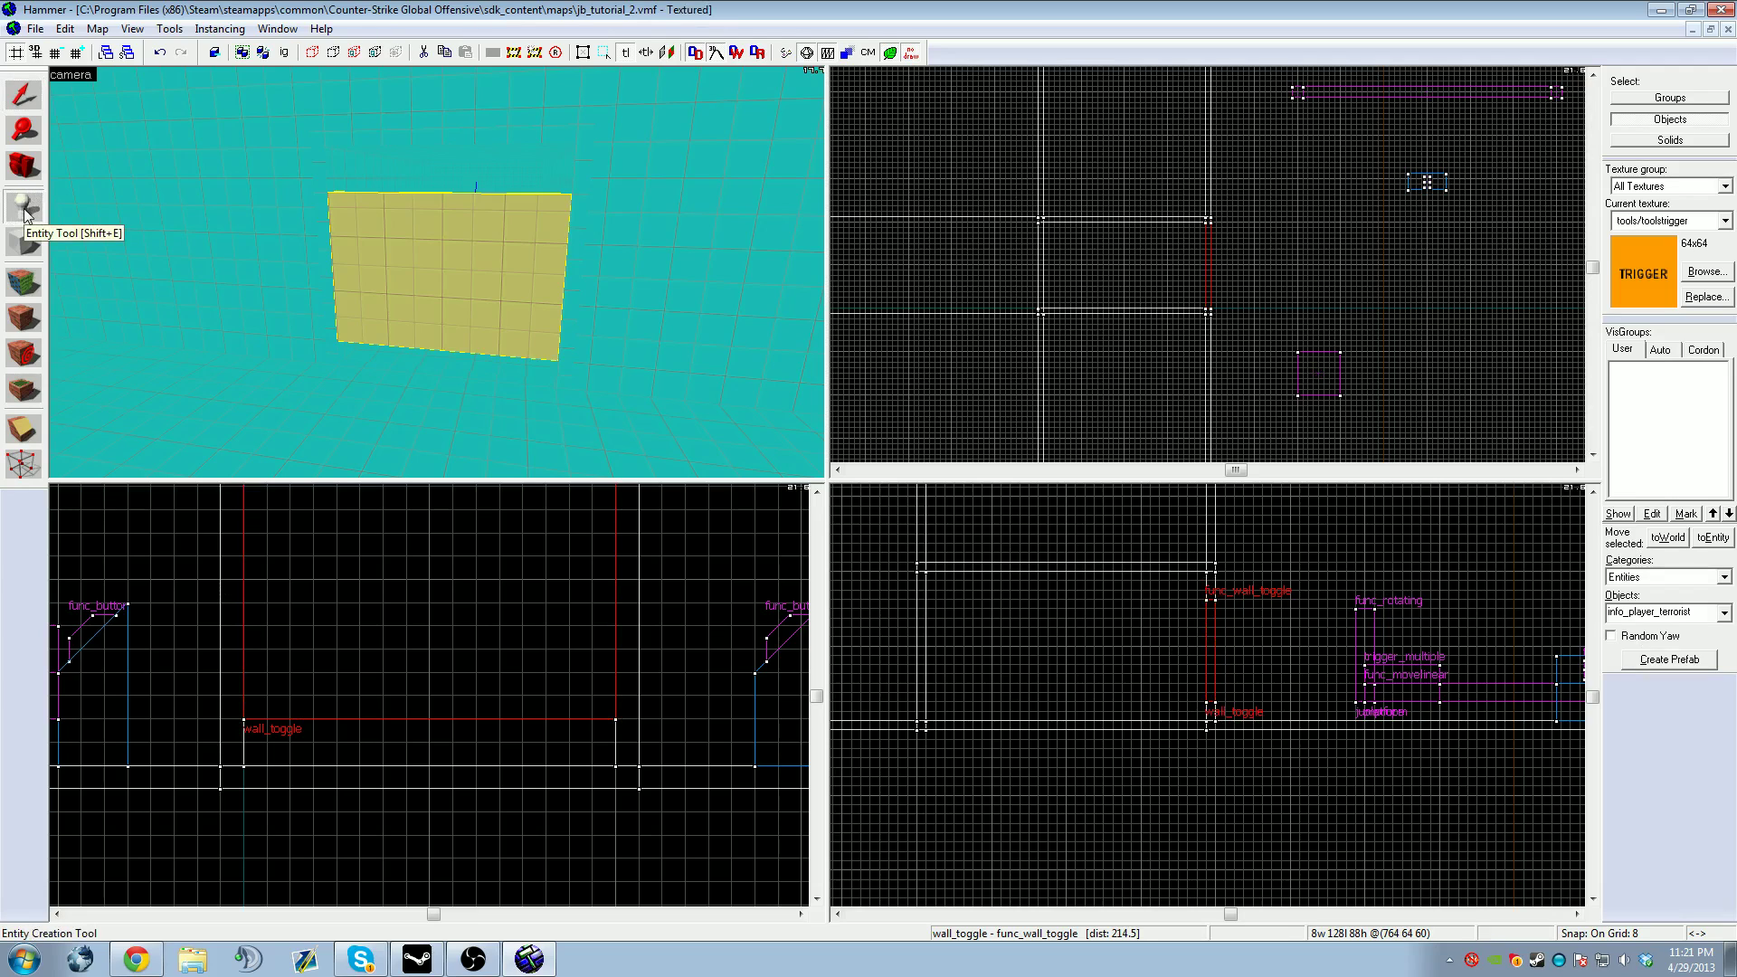
key("z")
key("w")
key("s")
left_click(438, 273)
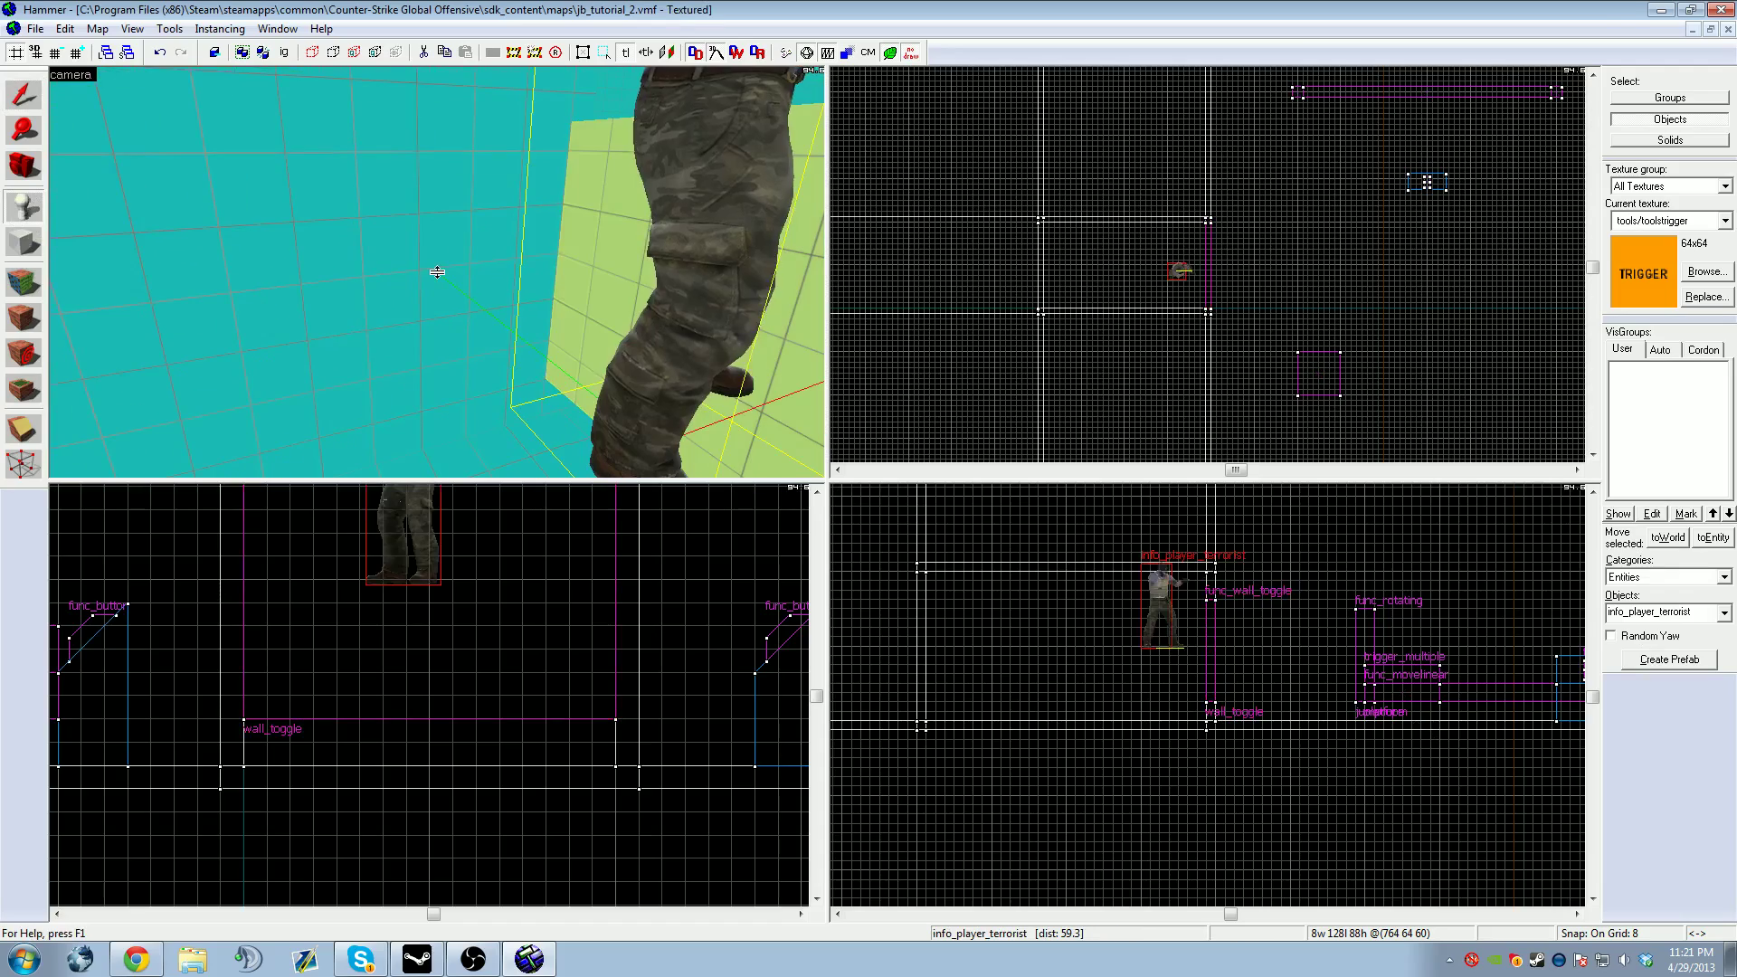
key("shift+s")
key("z")
left_click_drag(1175, 268, 1173, 238)
Step: Change the placed player entity's class to prop_static and open the model browser for its world model
key("alt+Return")
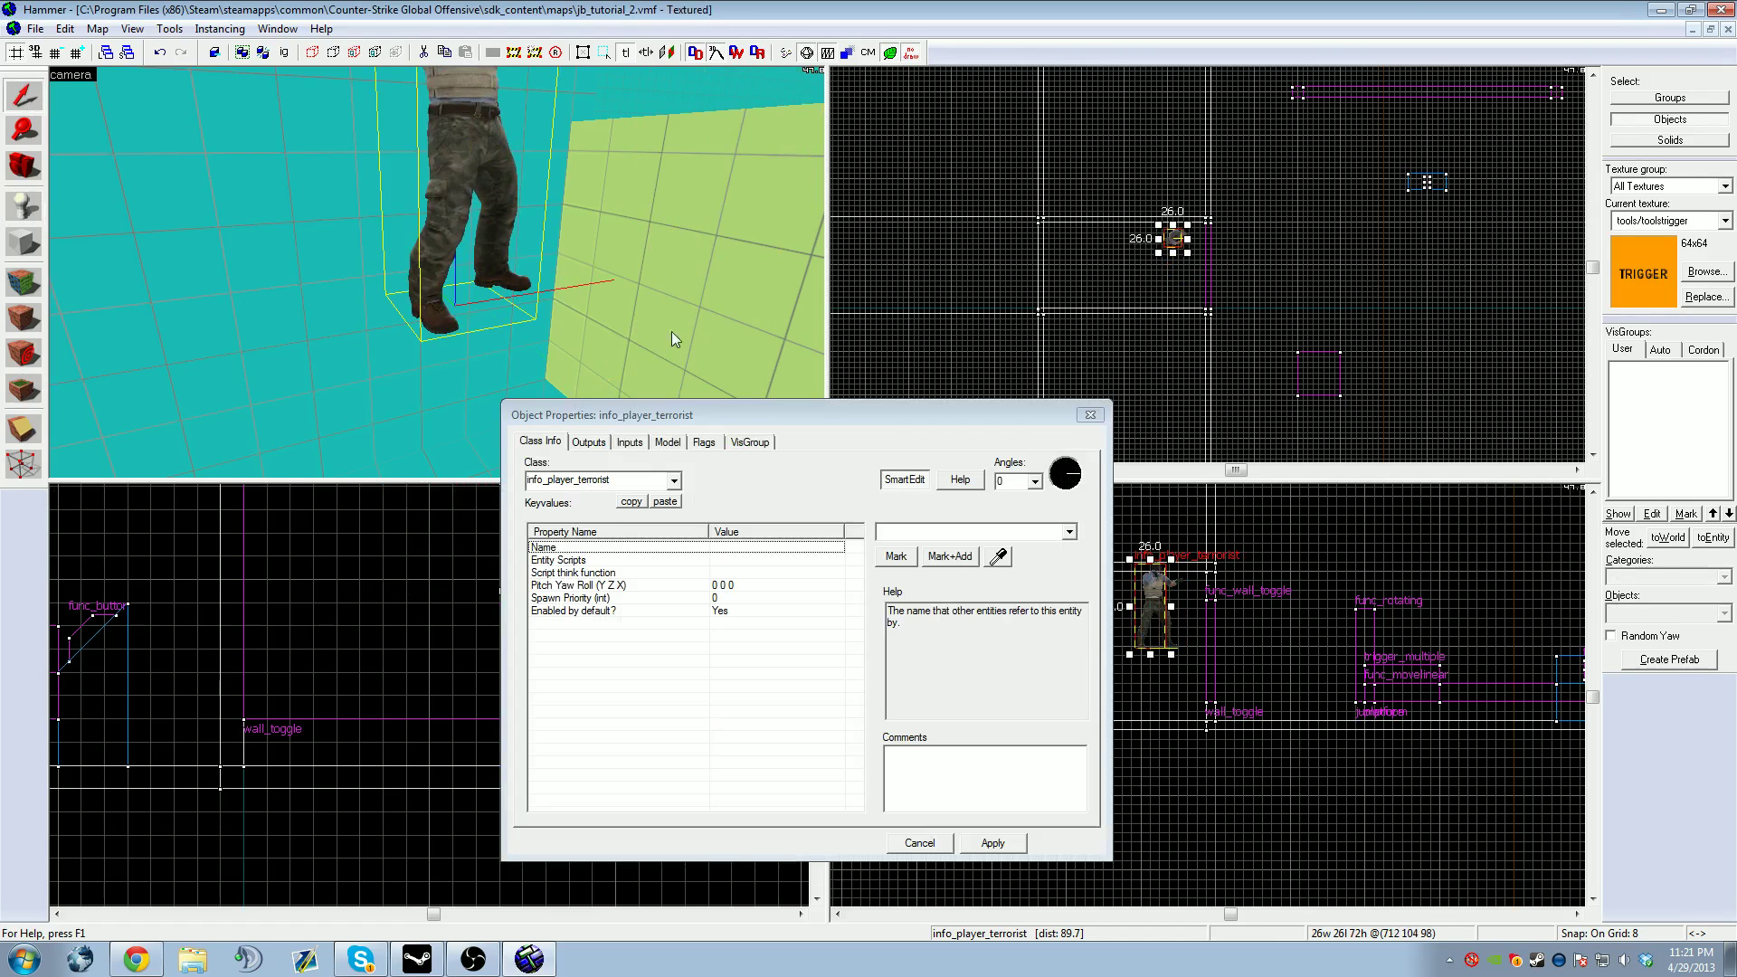
double_click(542, 481)
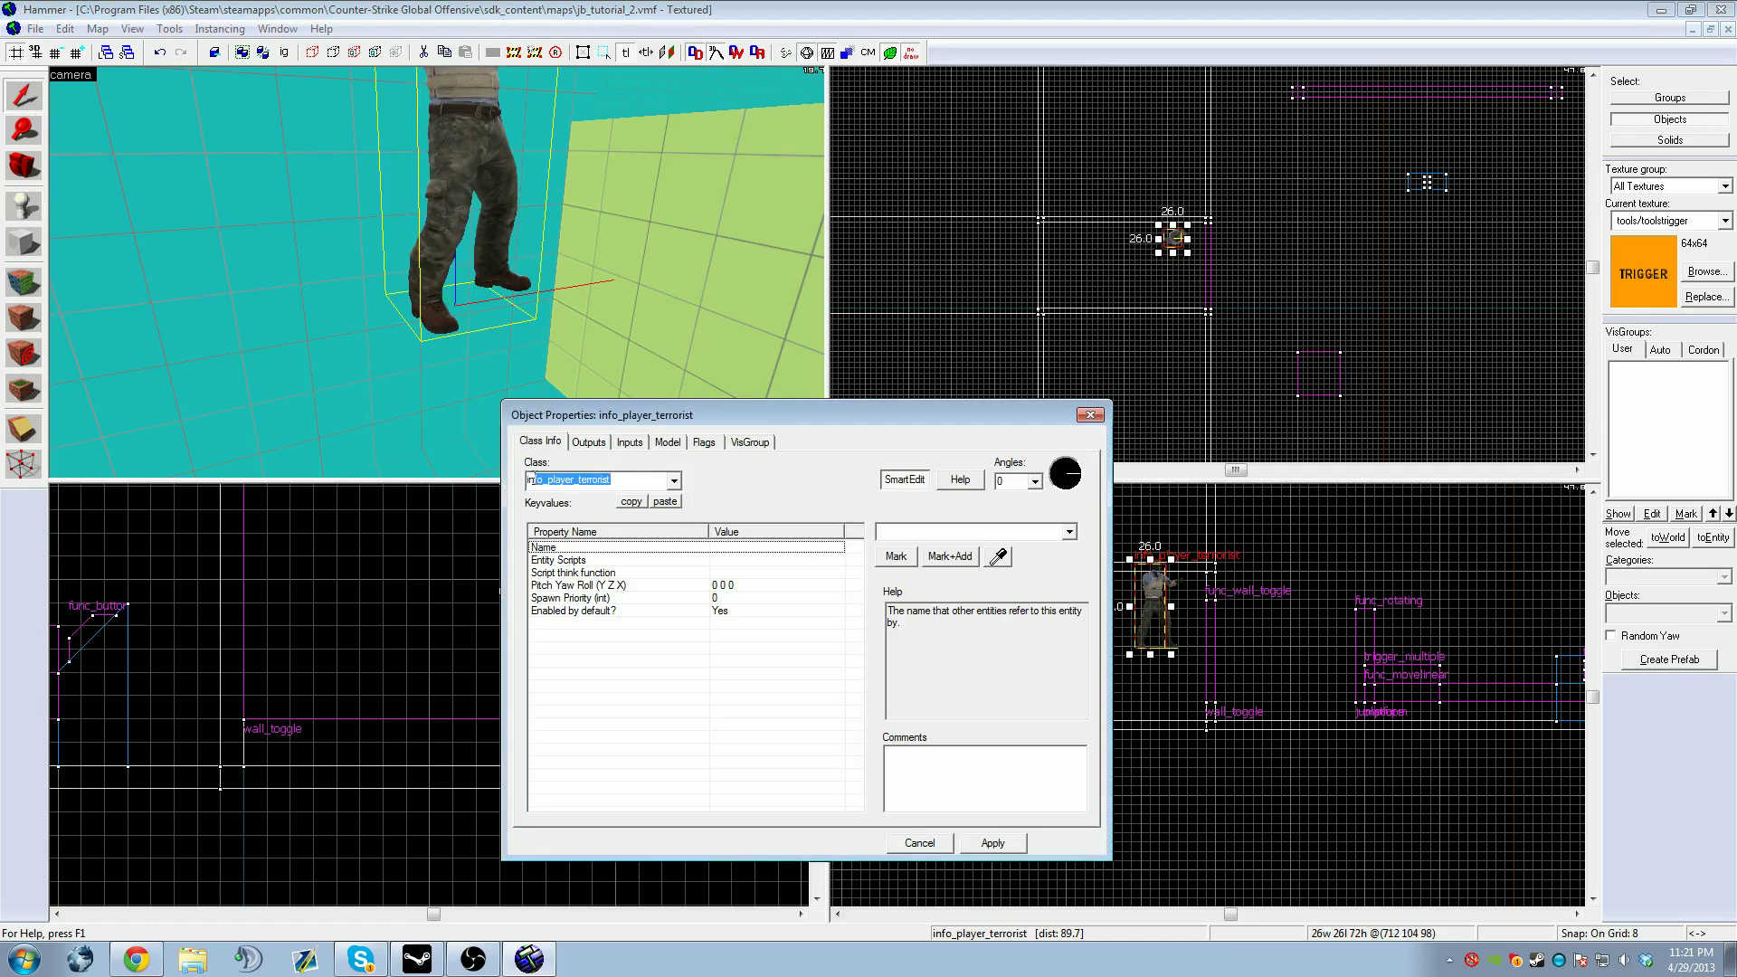
type("prop_sta")
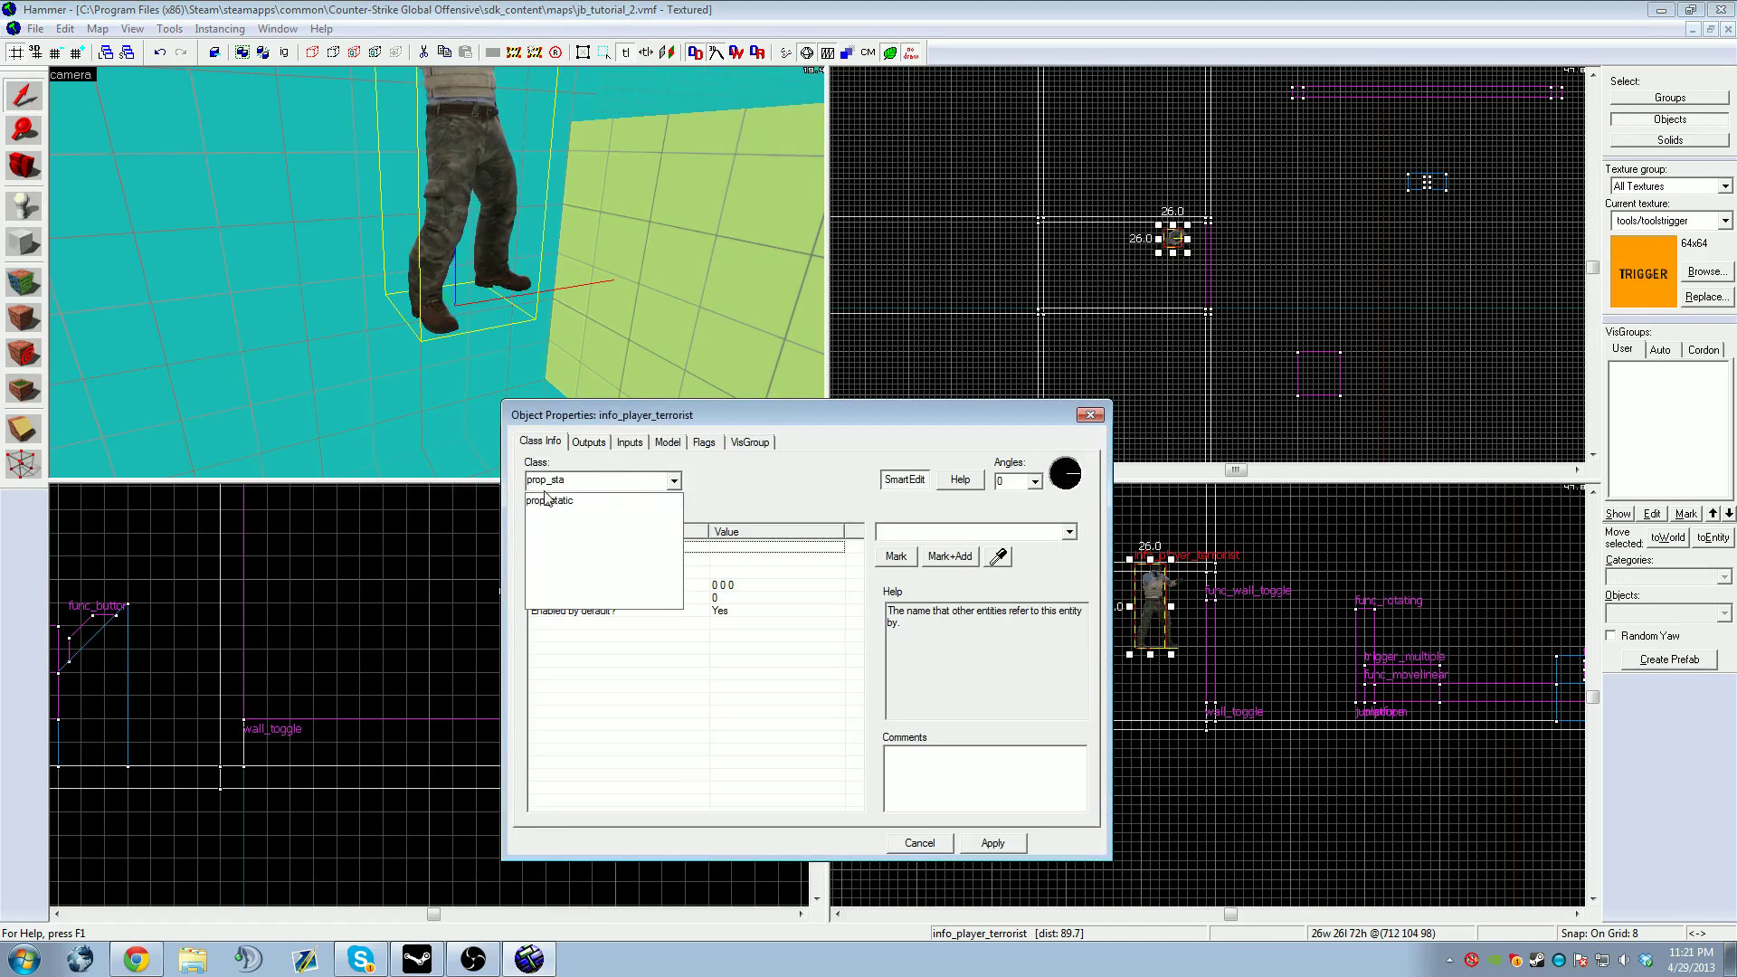
left_click(548, 500)
key("Return")
left_click(724, 688)
left_click(898, 558)
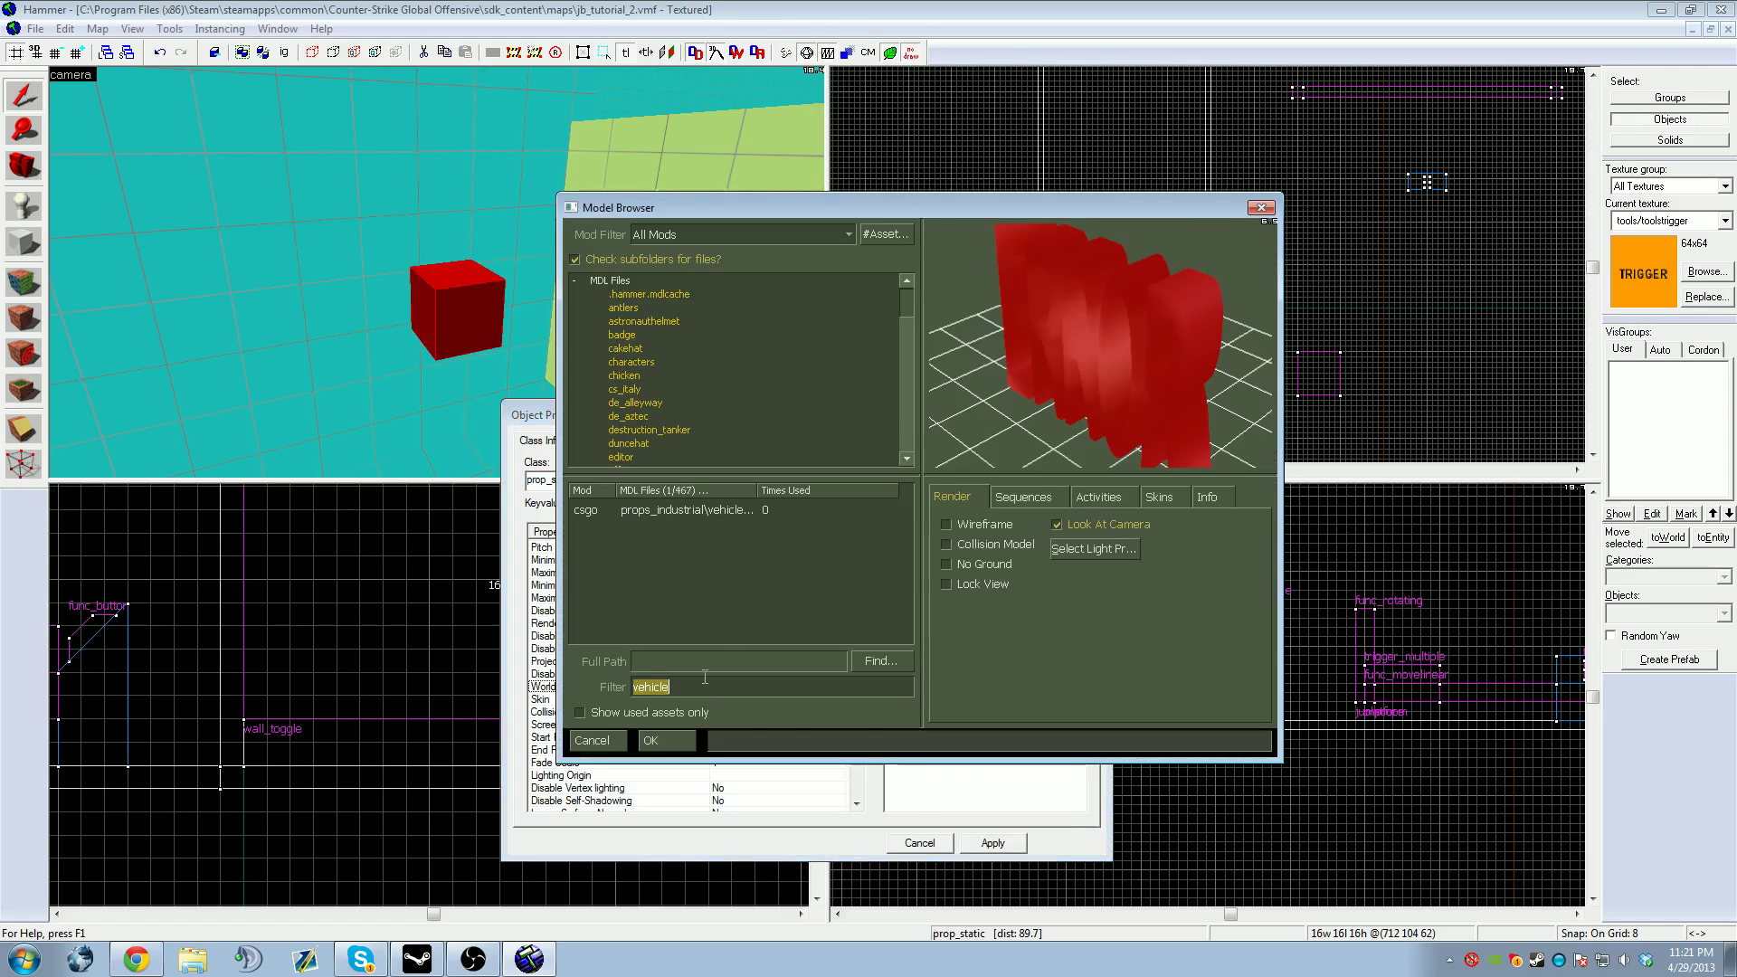
Step: Search the model browser for "button", preview the matching controller button models, and clear the filter
key("BackSpace")
type("tton")
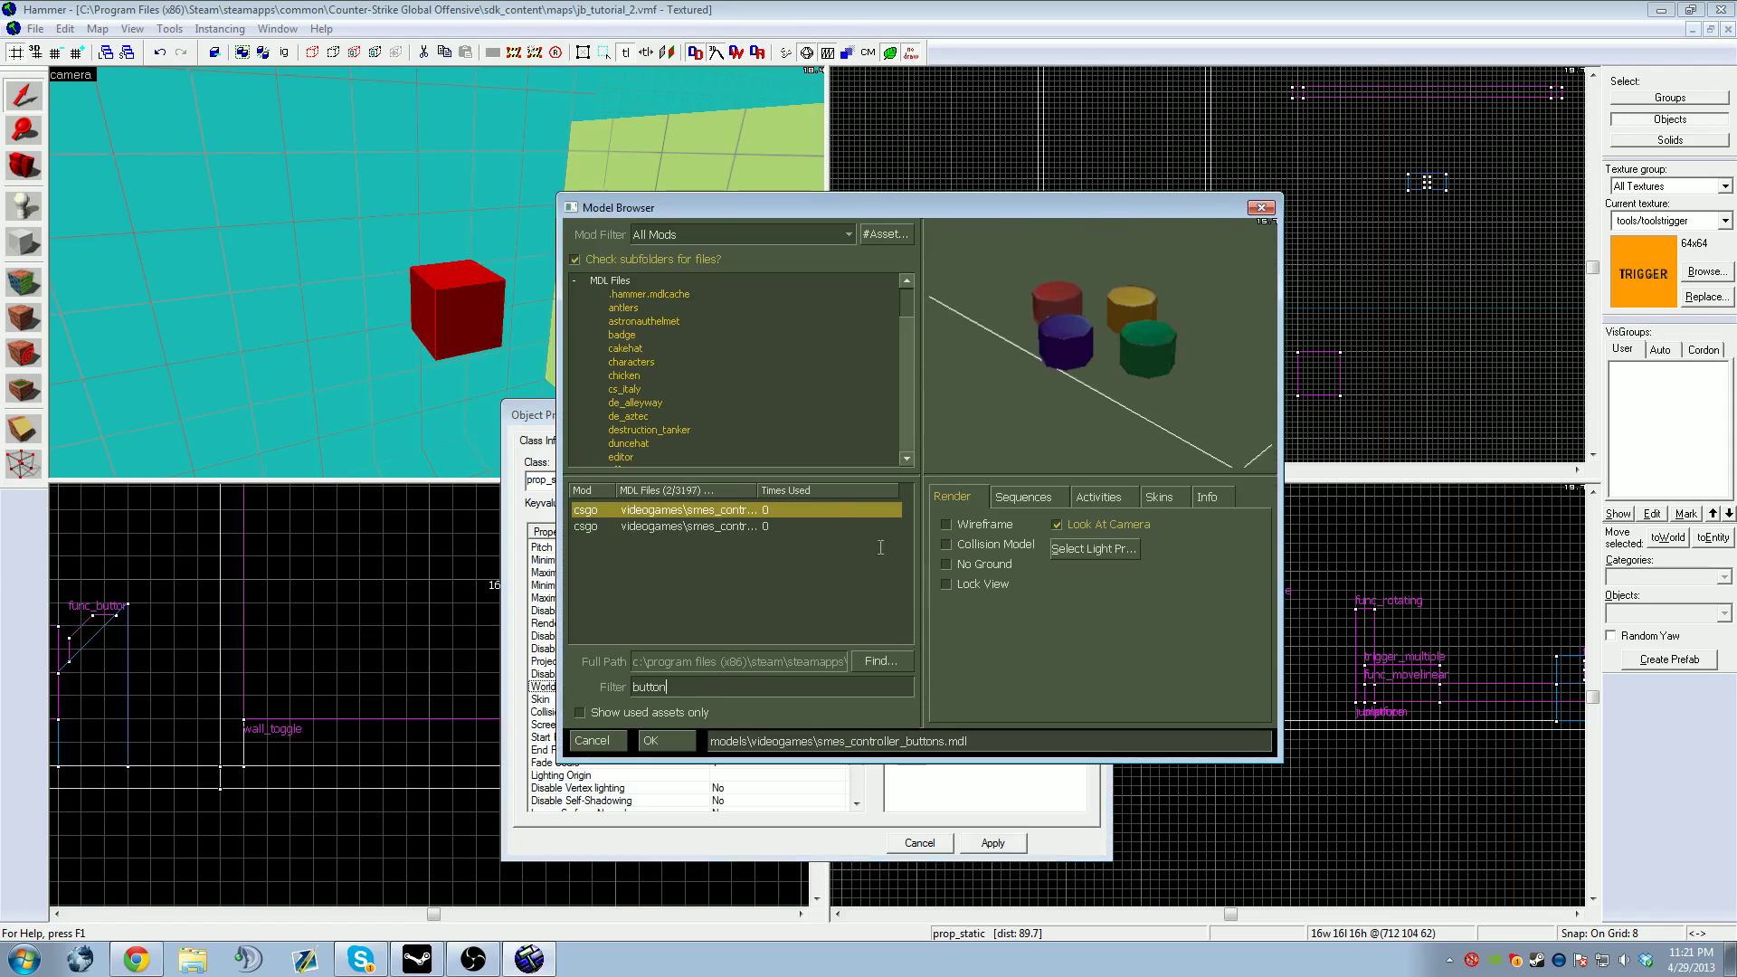
key("Down")
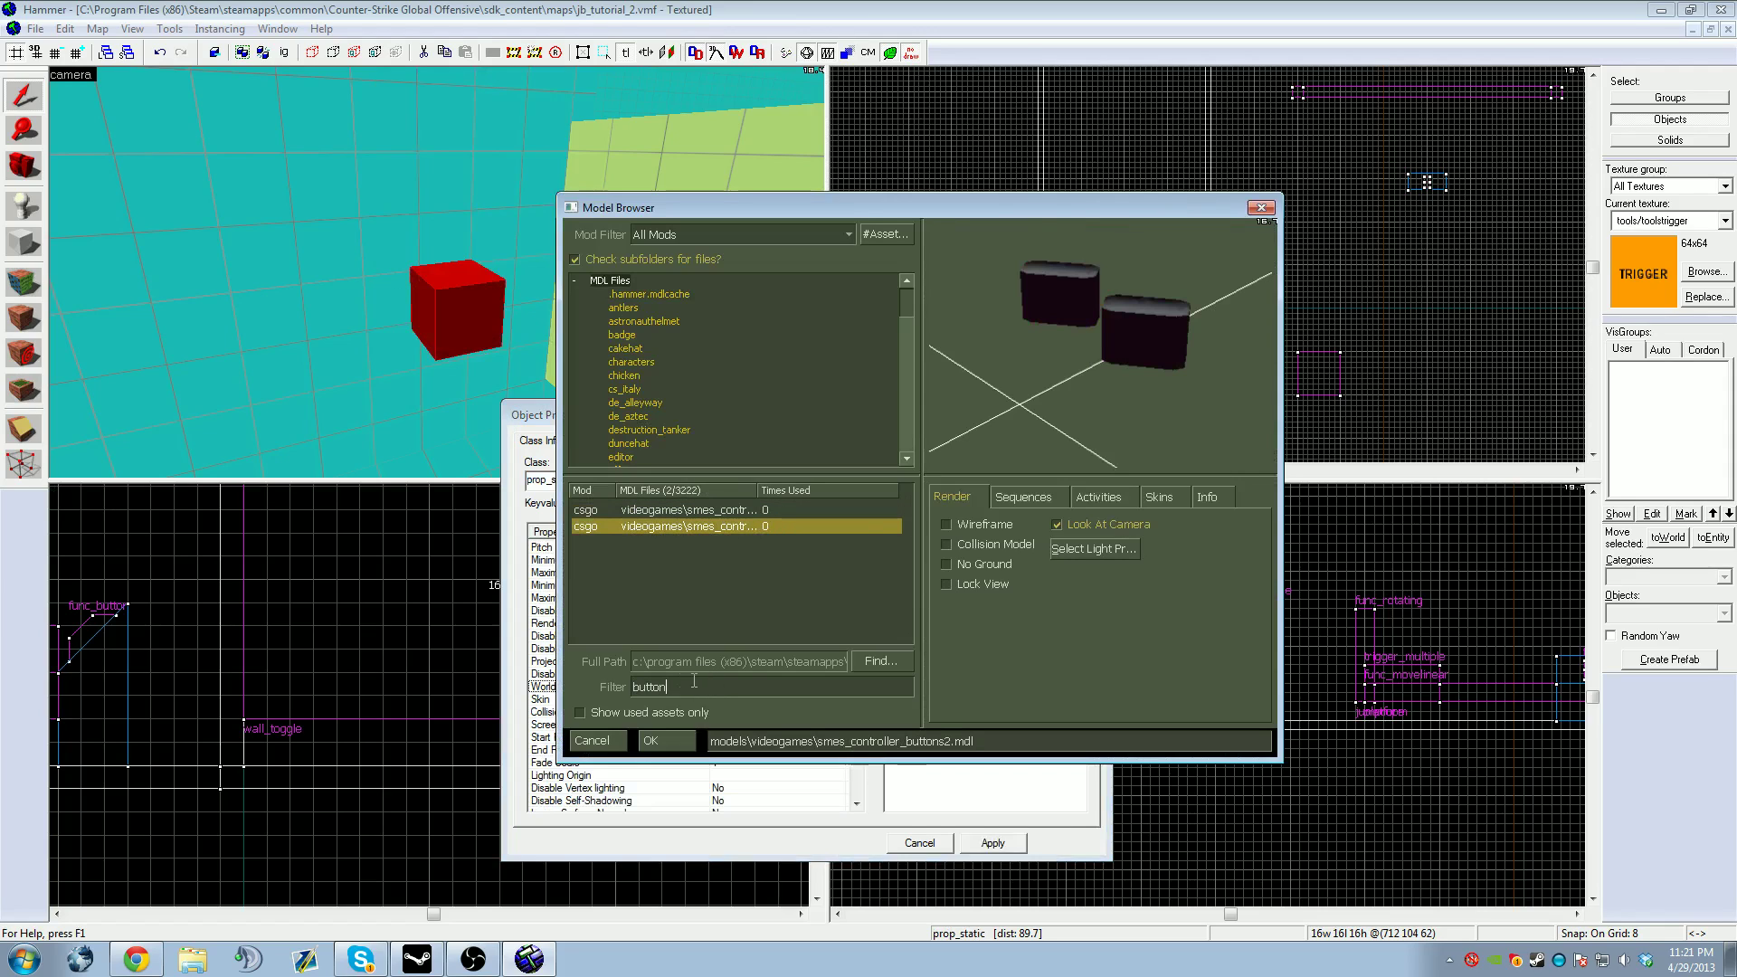
key("BackSpace")
key("BackSpace")
key("BackSpace")
key("BackSpace")
key("BackSpace")
key("BackSpace")
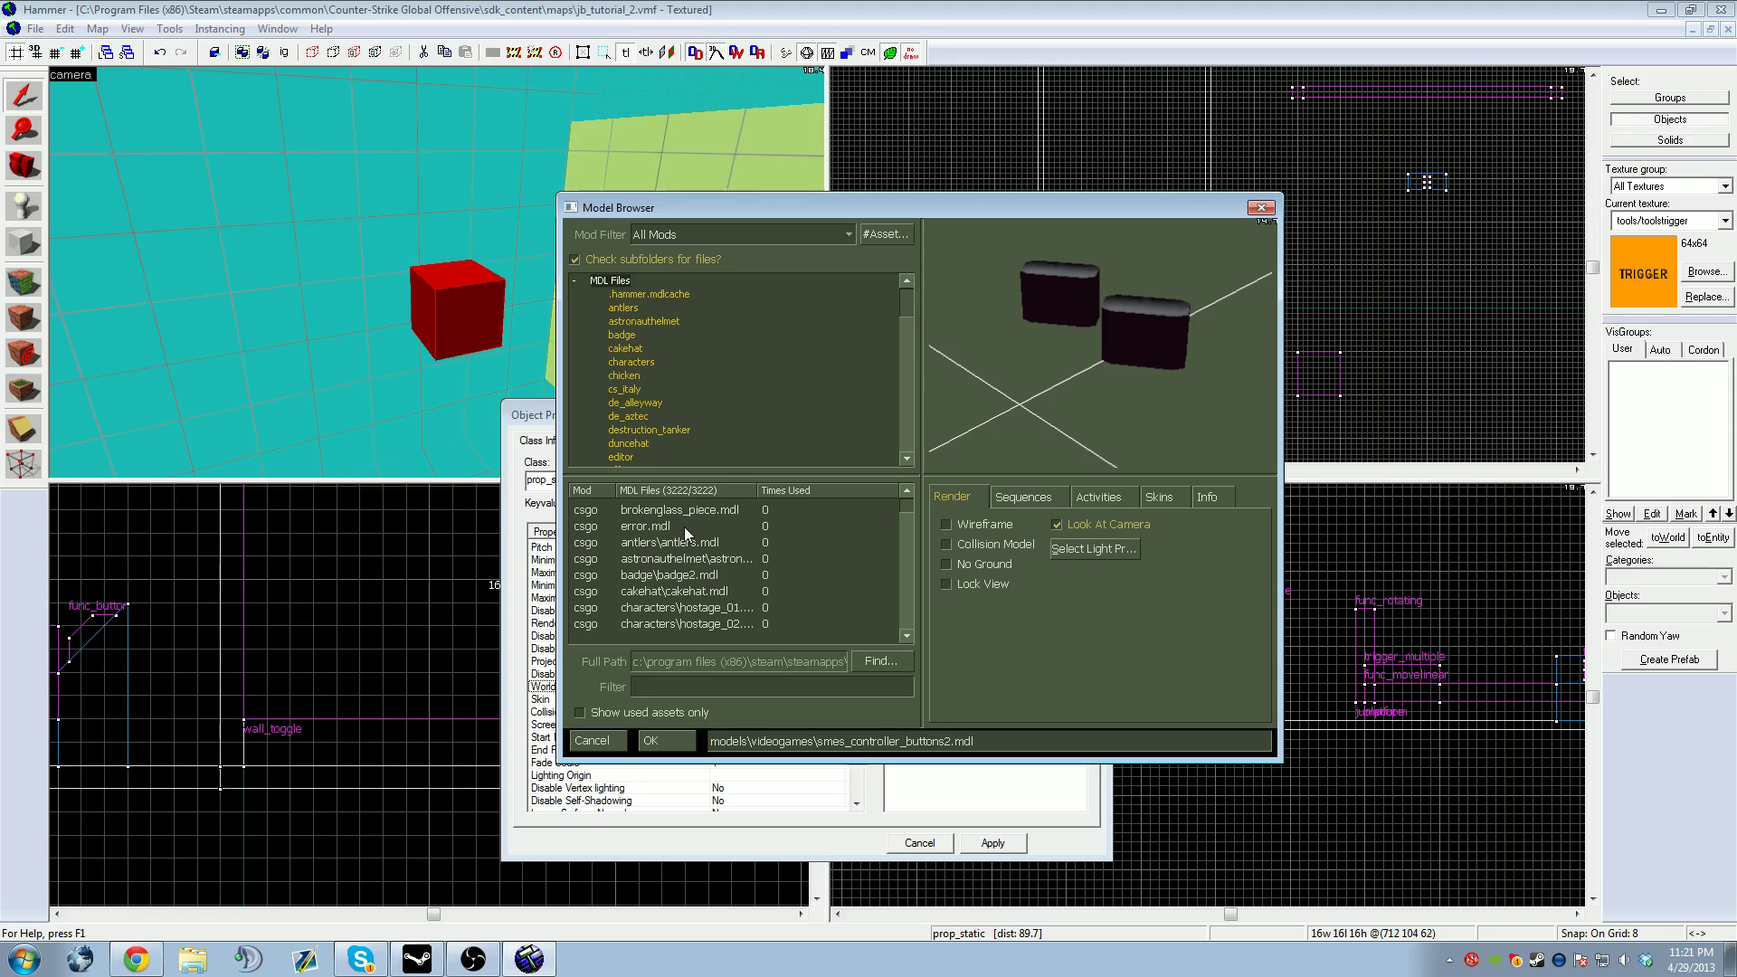
Step: Filter the models by "key", assign props_downtown/keycard_reader.mdl as the prop's world model, and apply it
type("key")
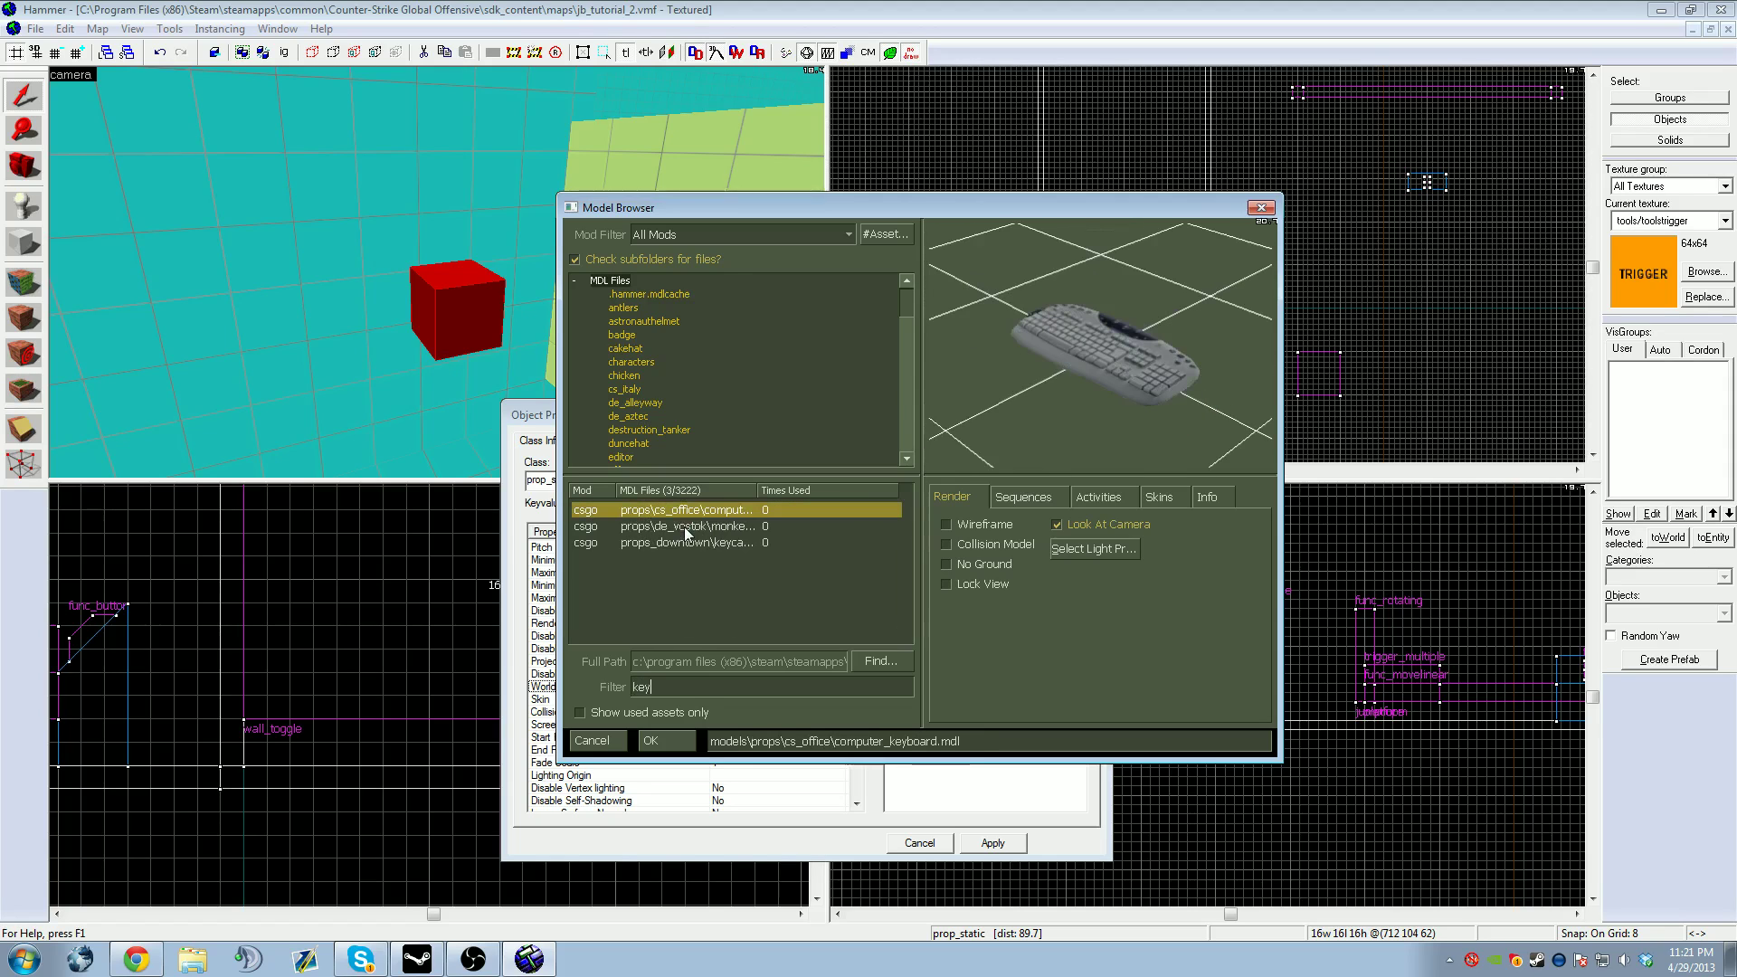
left_click(687, 529)
left_click(684, 543)
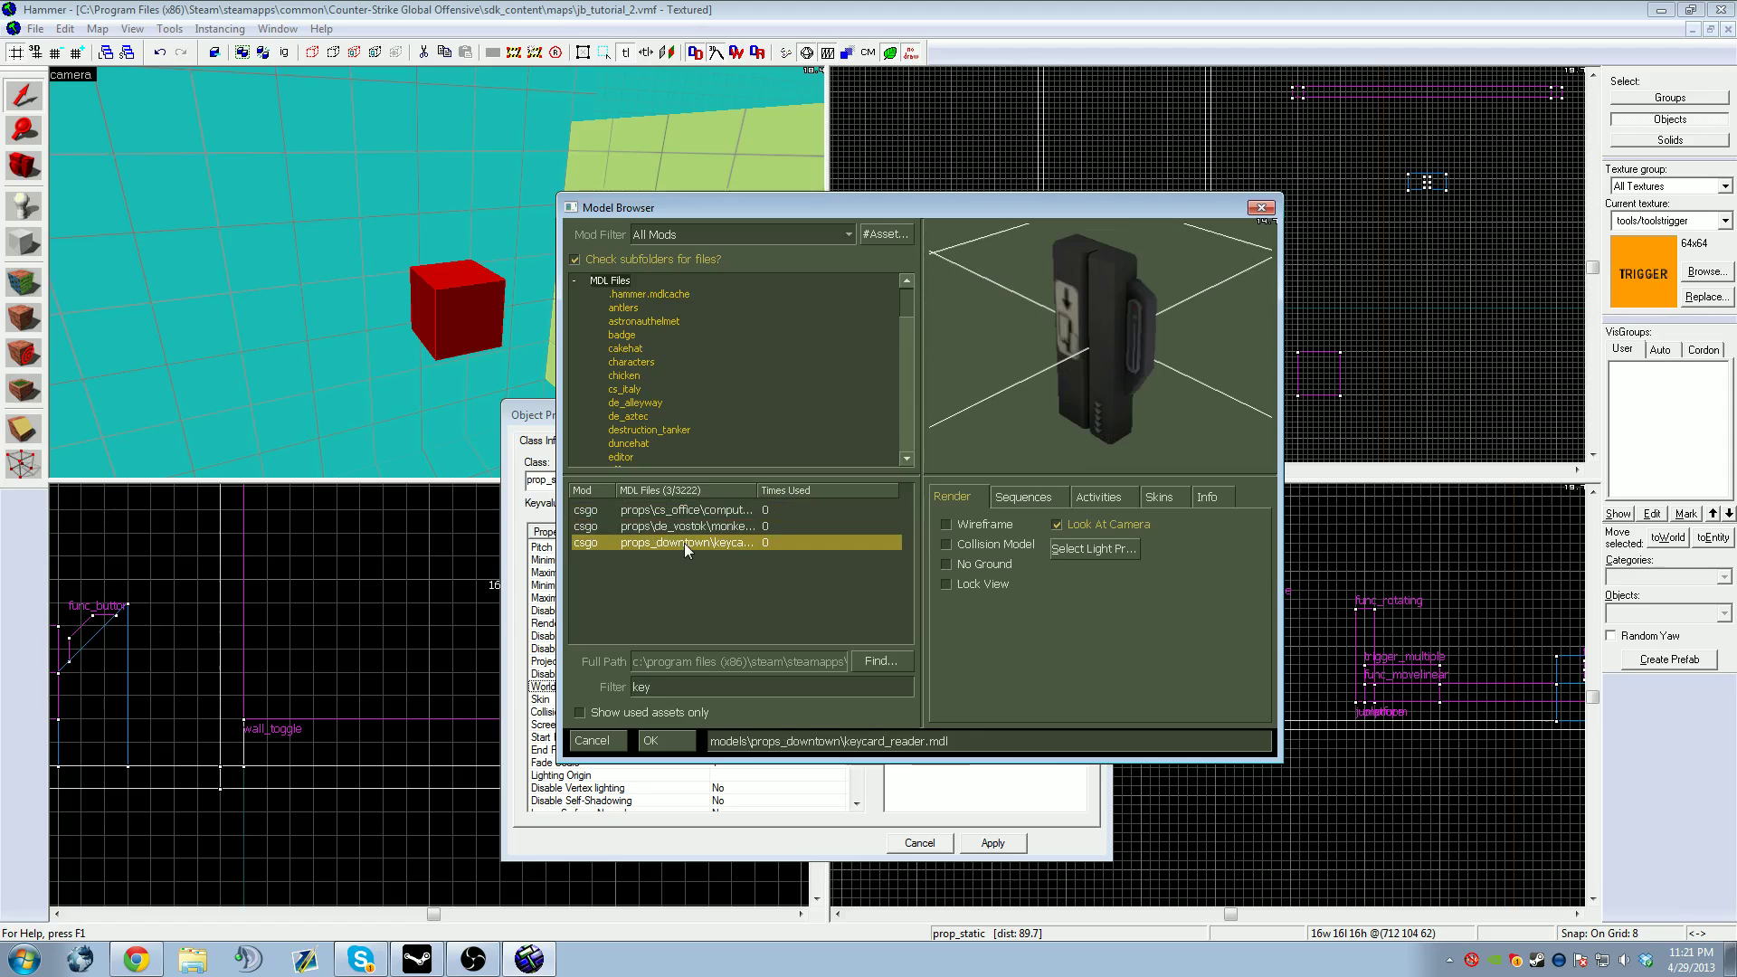
double_click(684, 543)
left_click(992, 842)
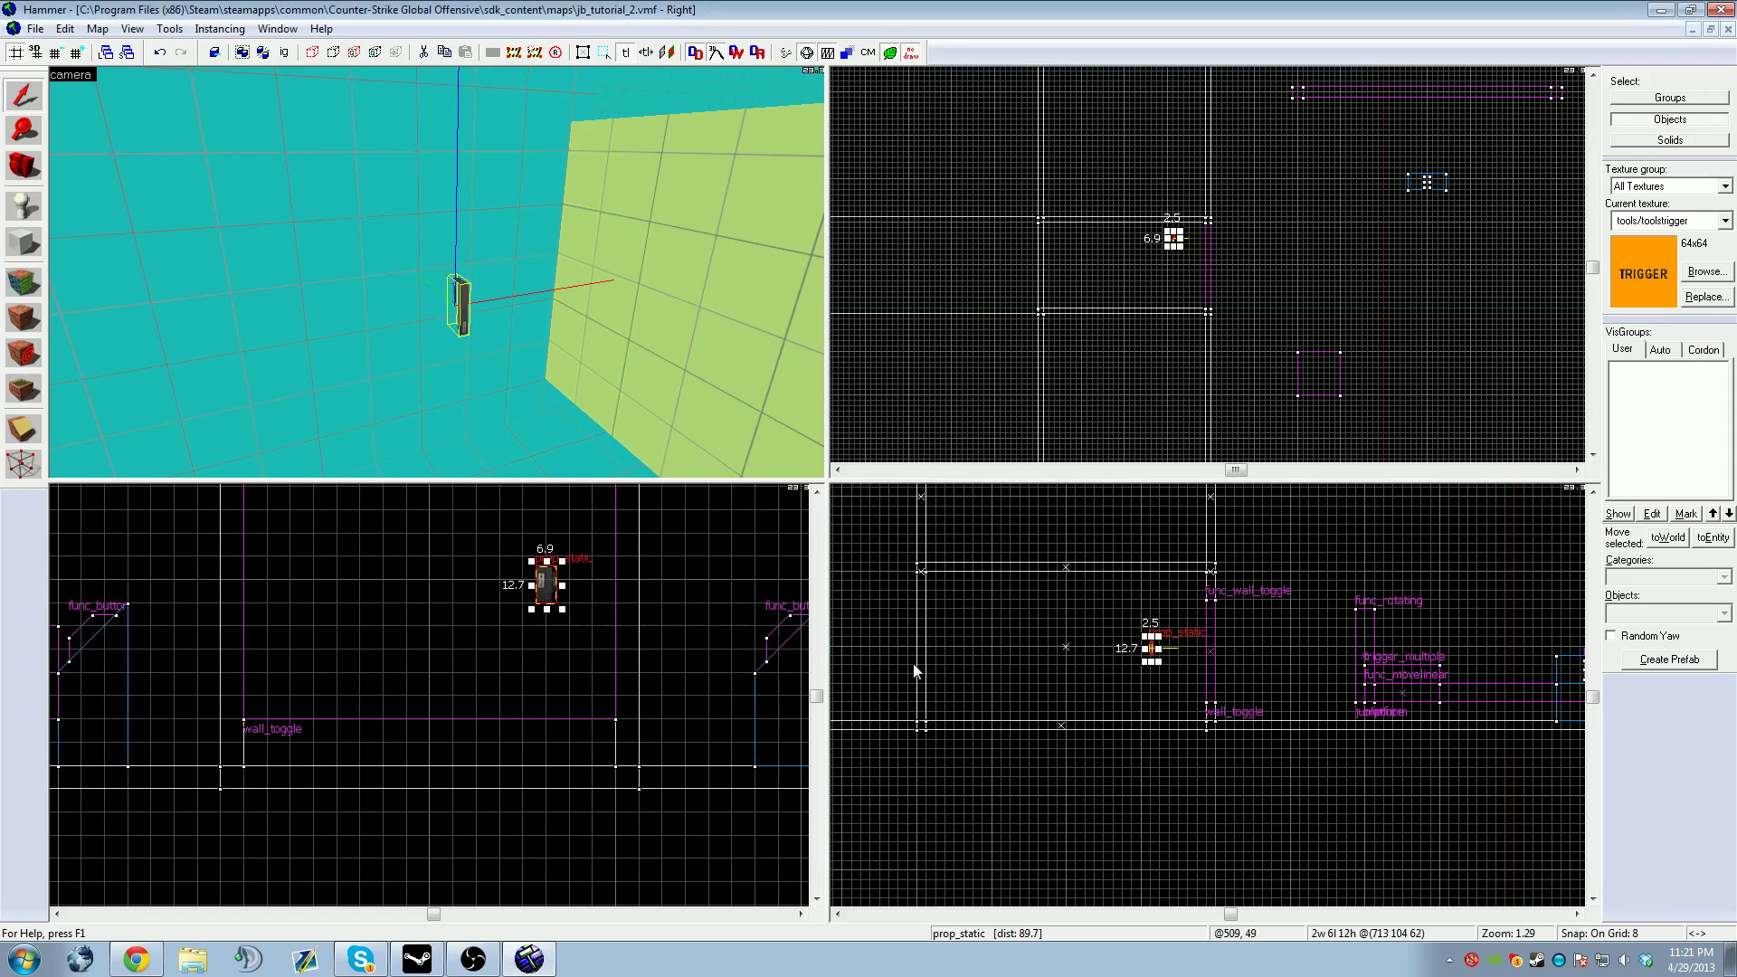
Step: Move the keycard reader against the side wall beside the doorway and rotate it to 270 degrees
scroll(1194, 246, "up", 10)
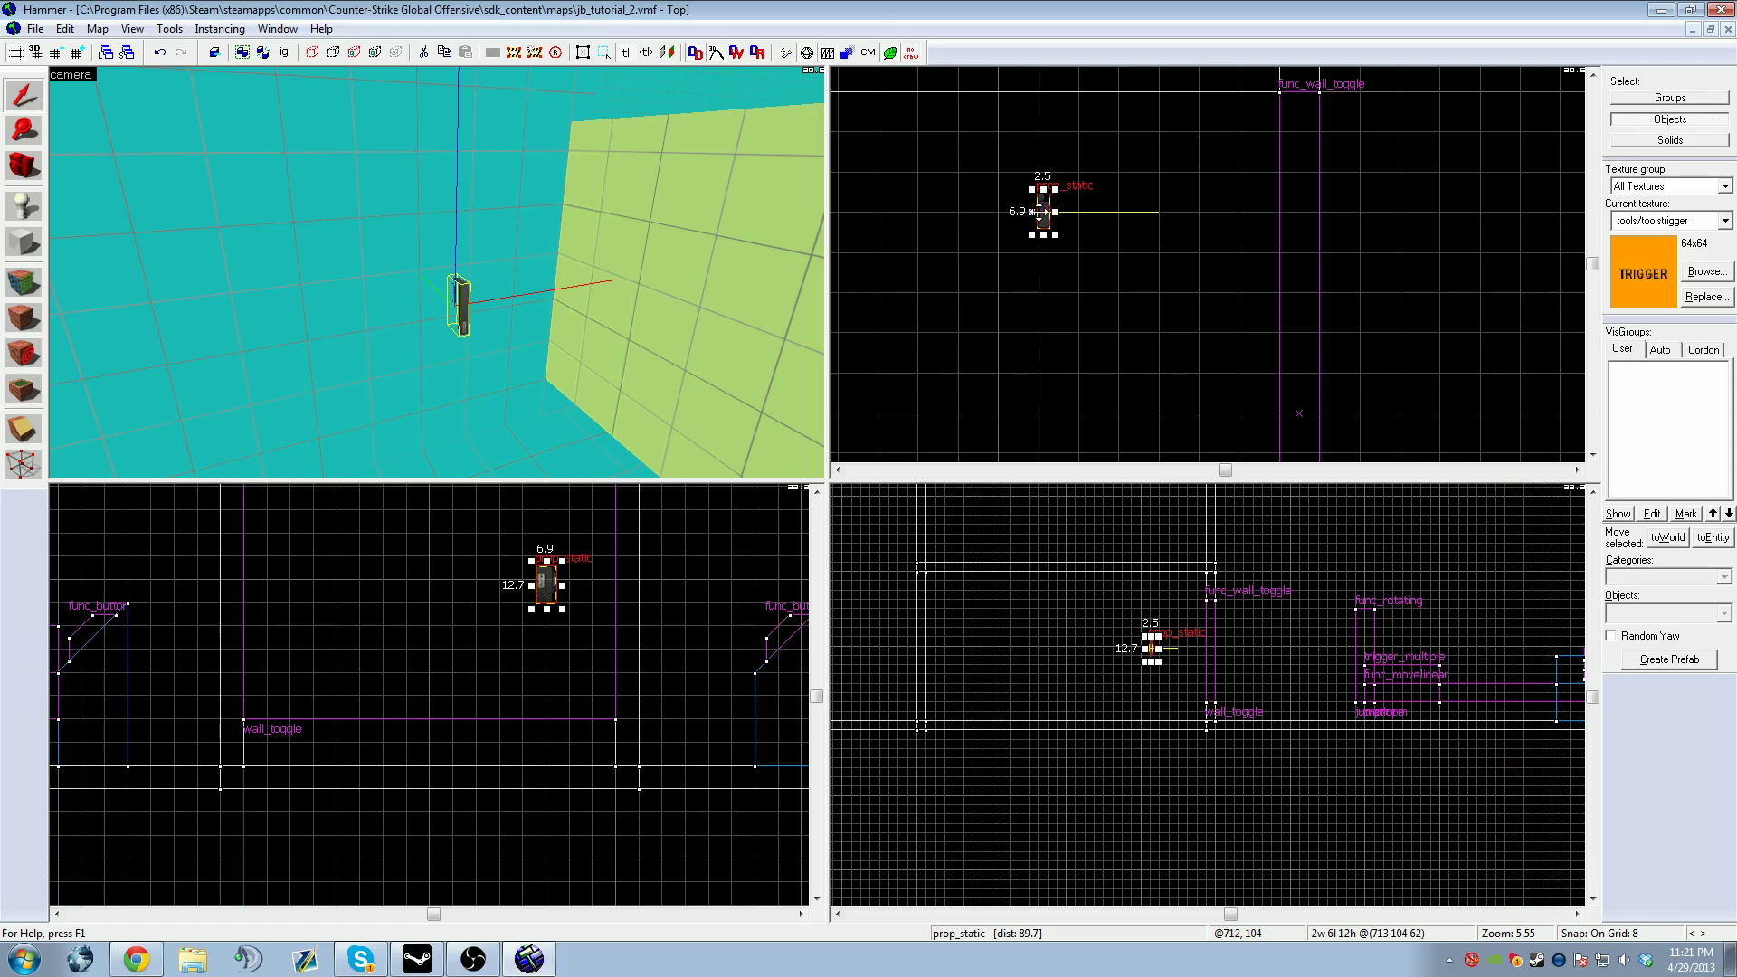
left_click_drag(1031, 189, 1129, 110)
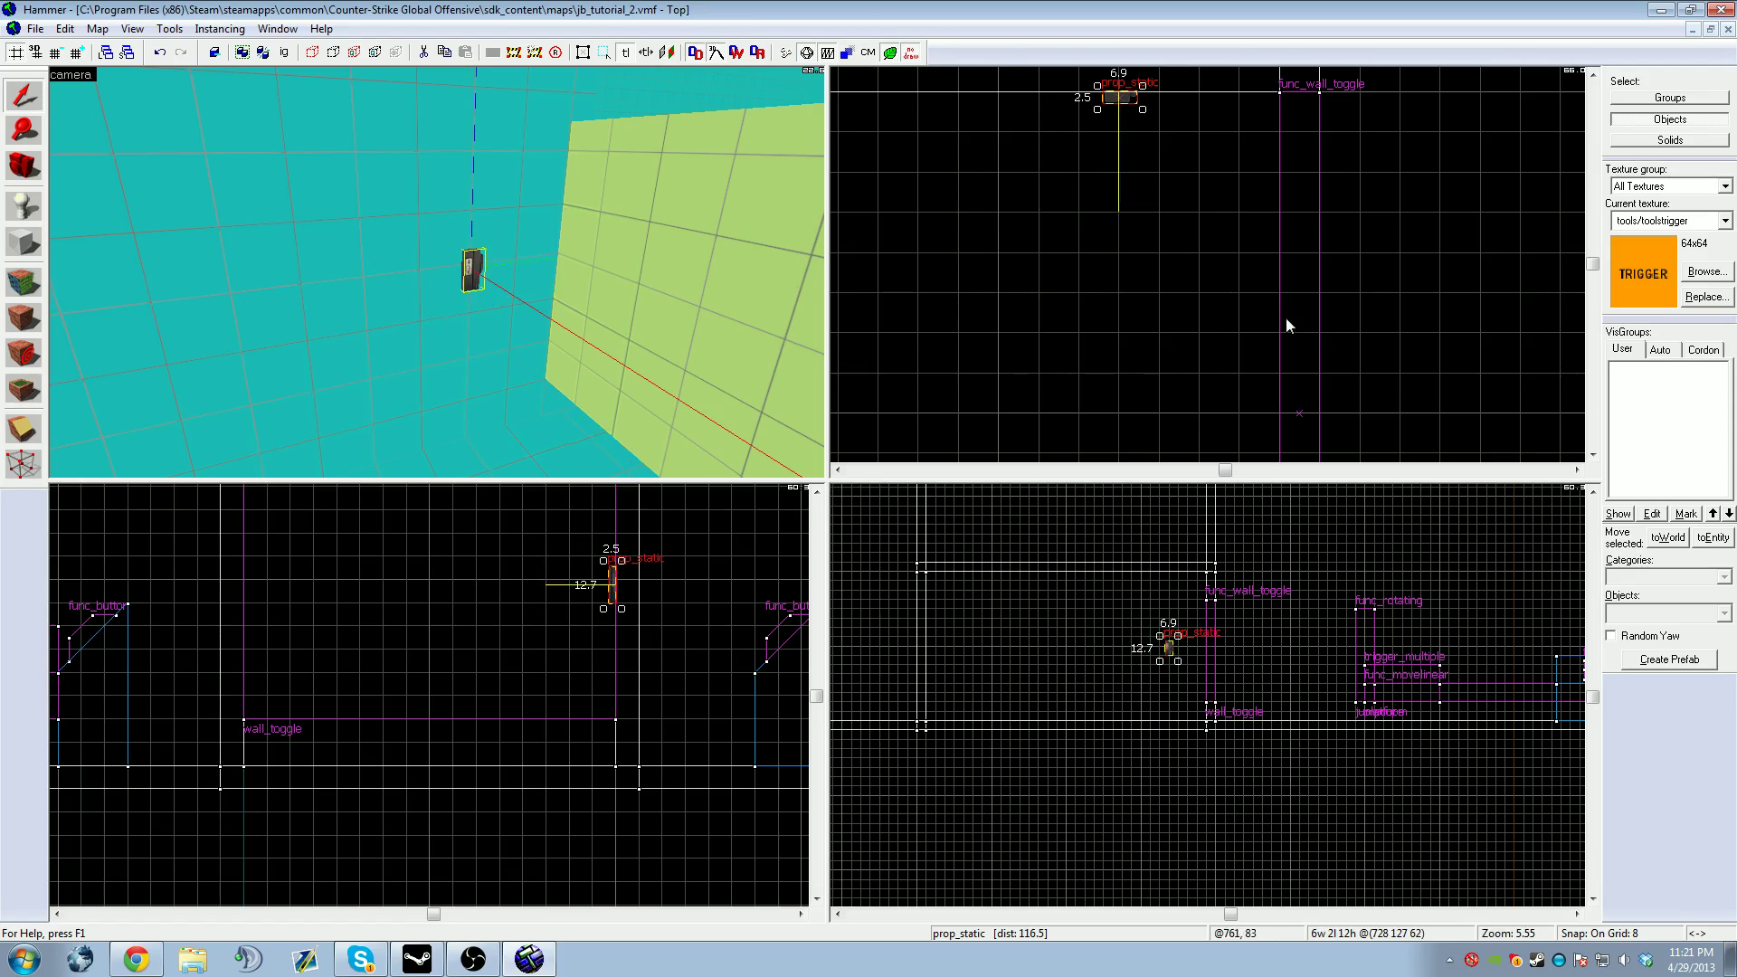
left_click(1088, 329)
key("z")
key("w")
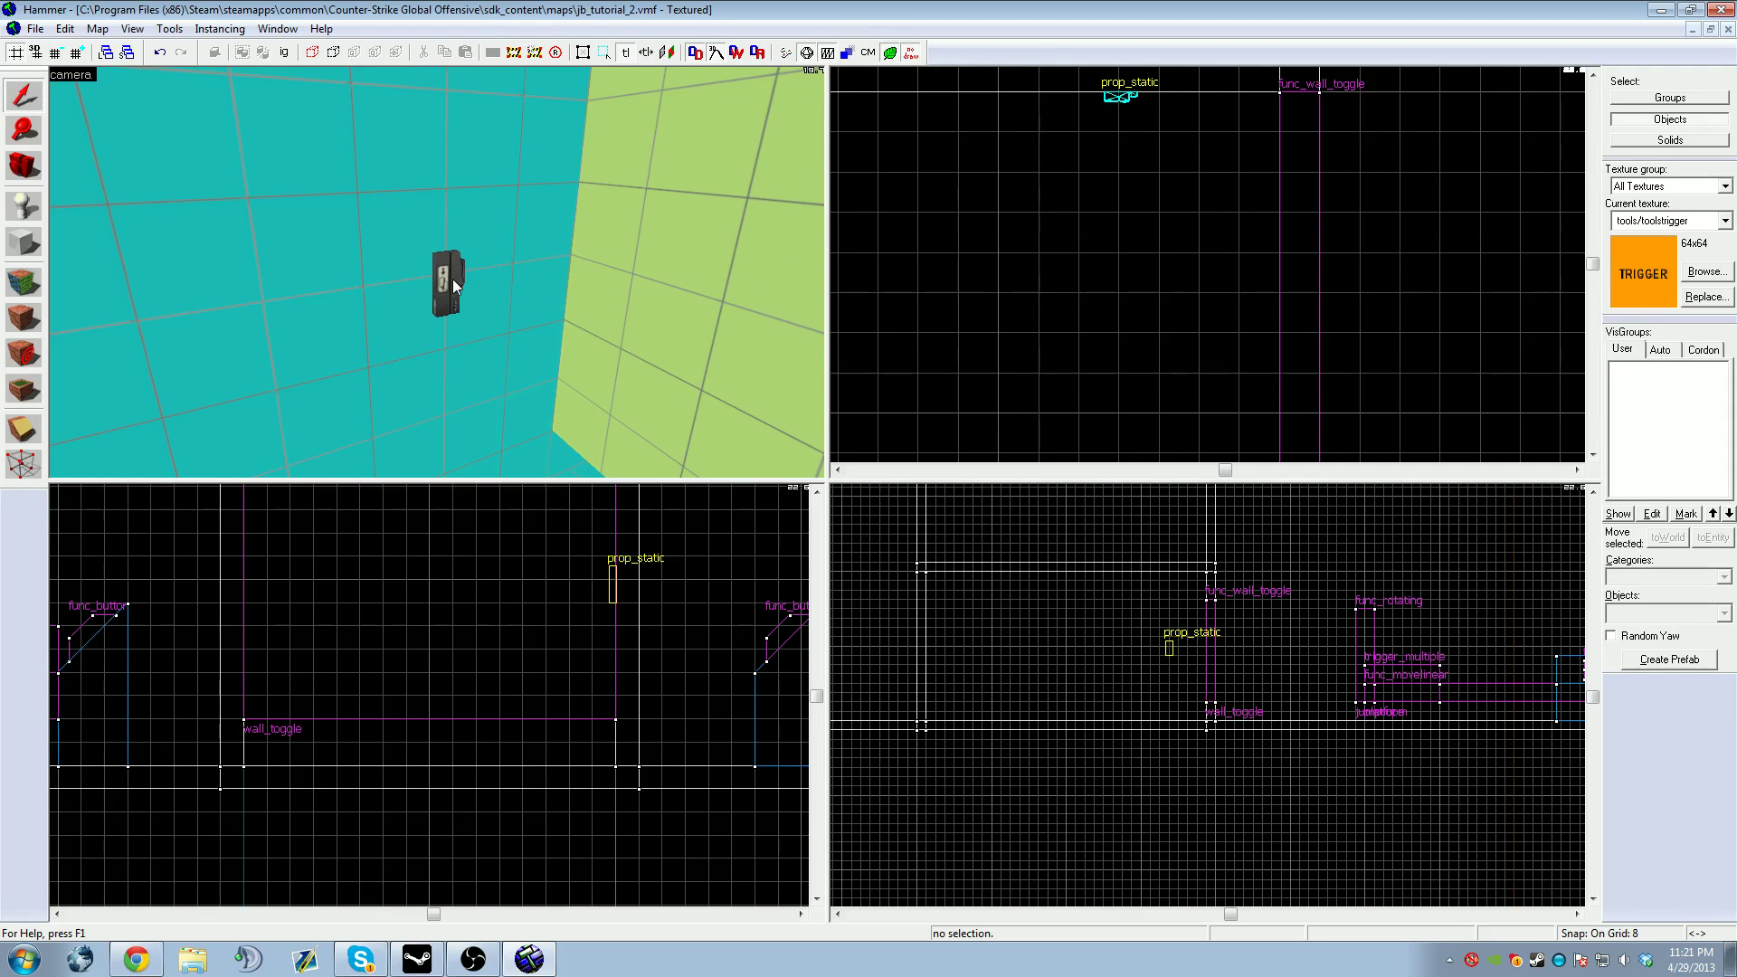
left_click(453, 284)
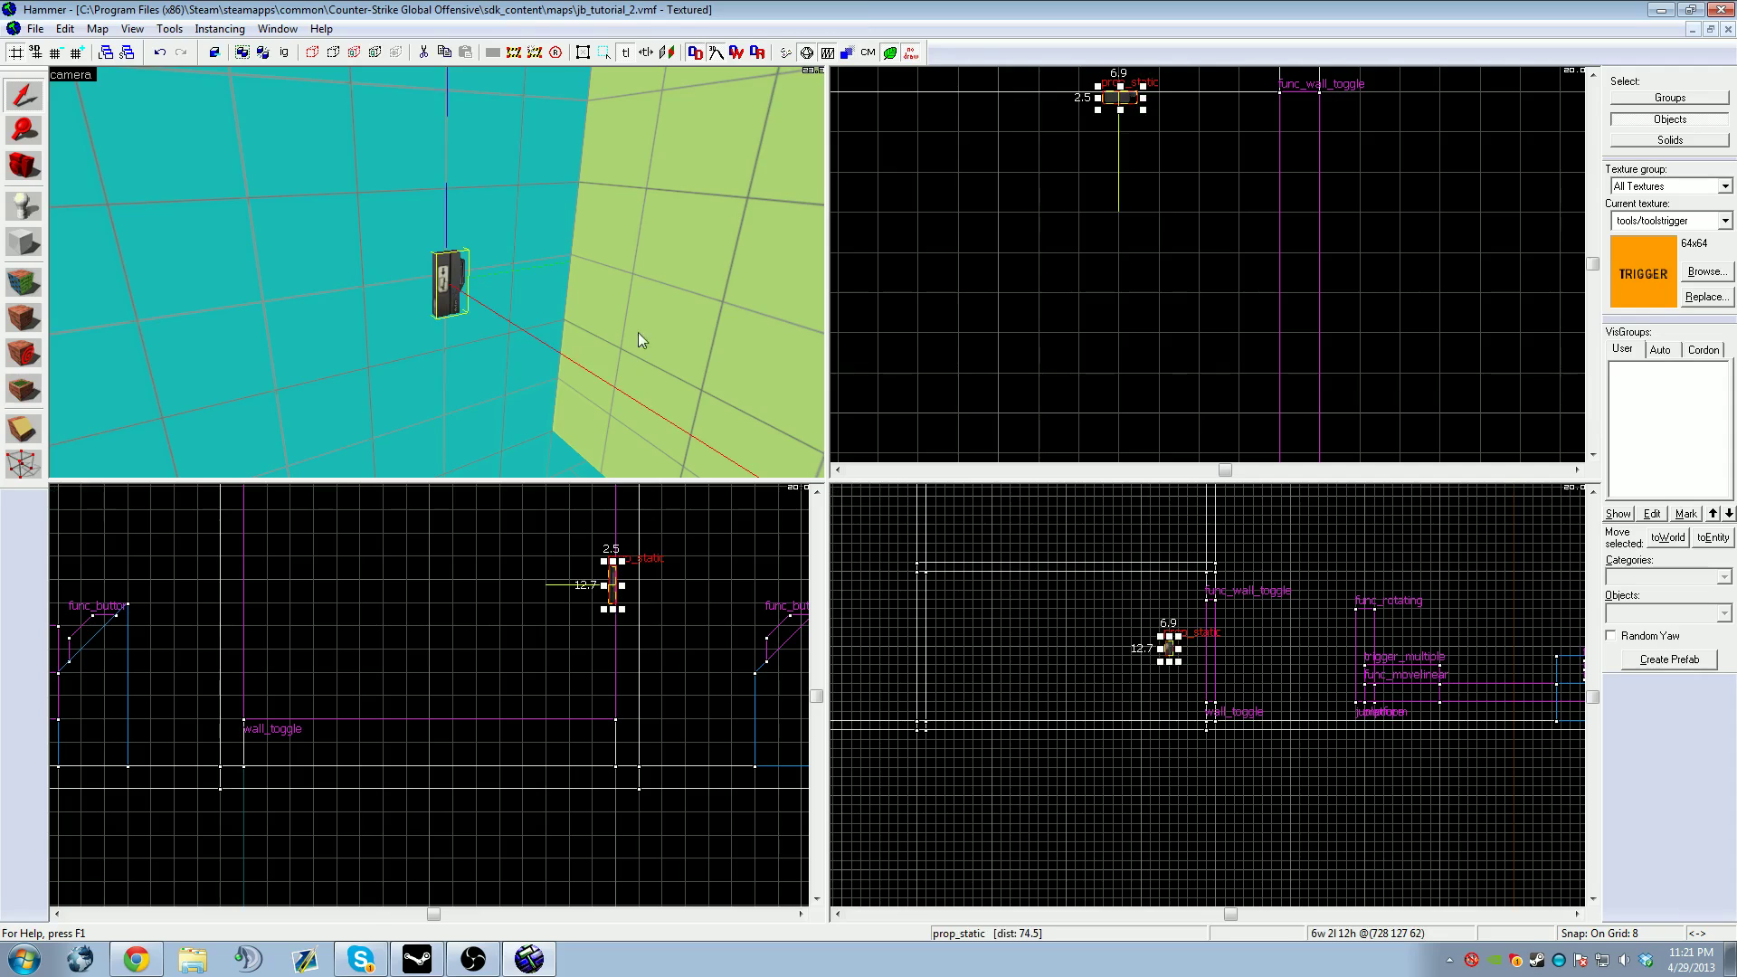
Step: Find the invisible tool texture in the texture browser and make tools/toolsinvisible the current texture
left_click(1704, 271)
type("nodr")
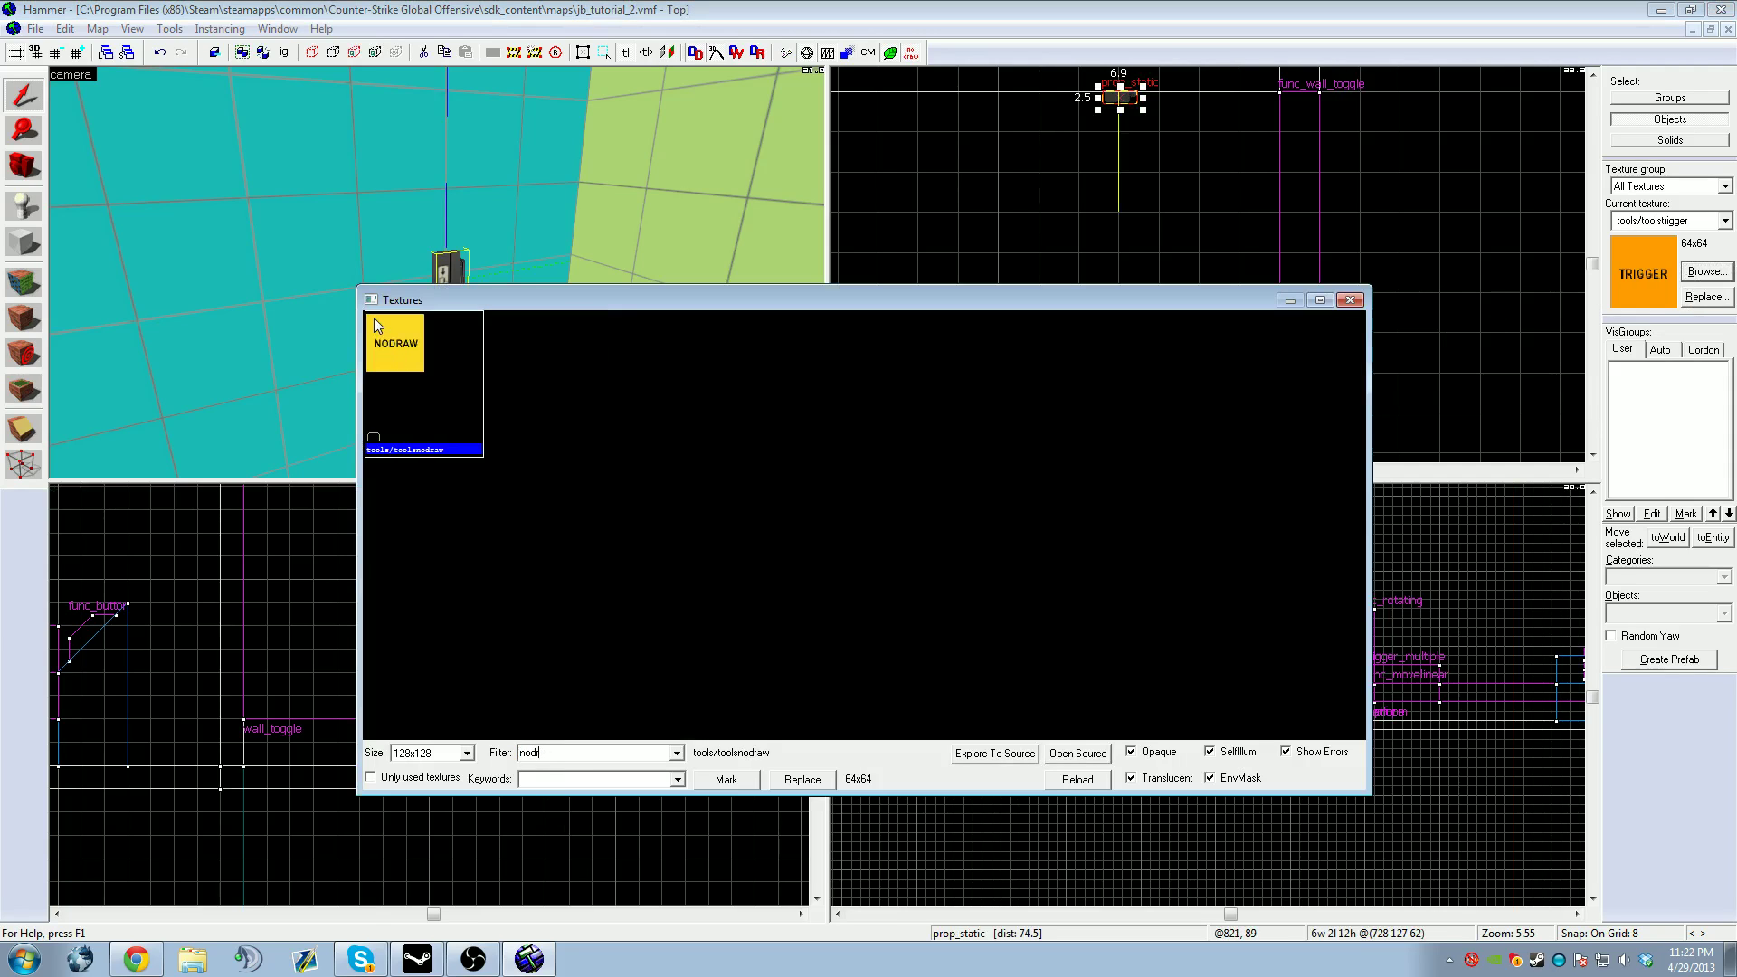
type("awinvisible")
double_click(584, 405)
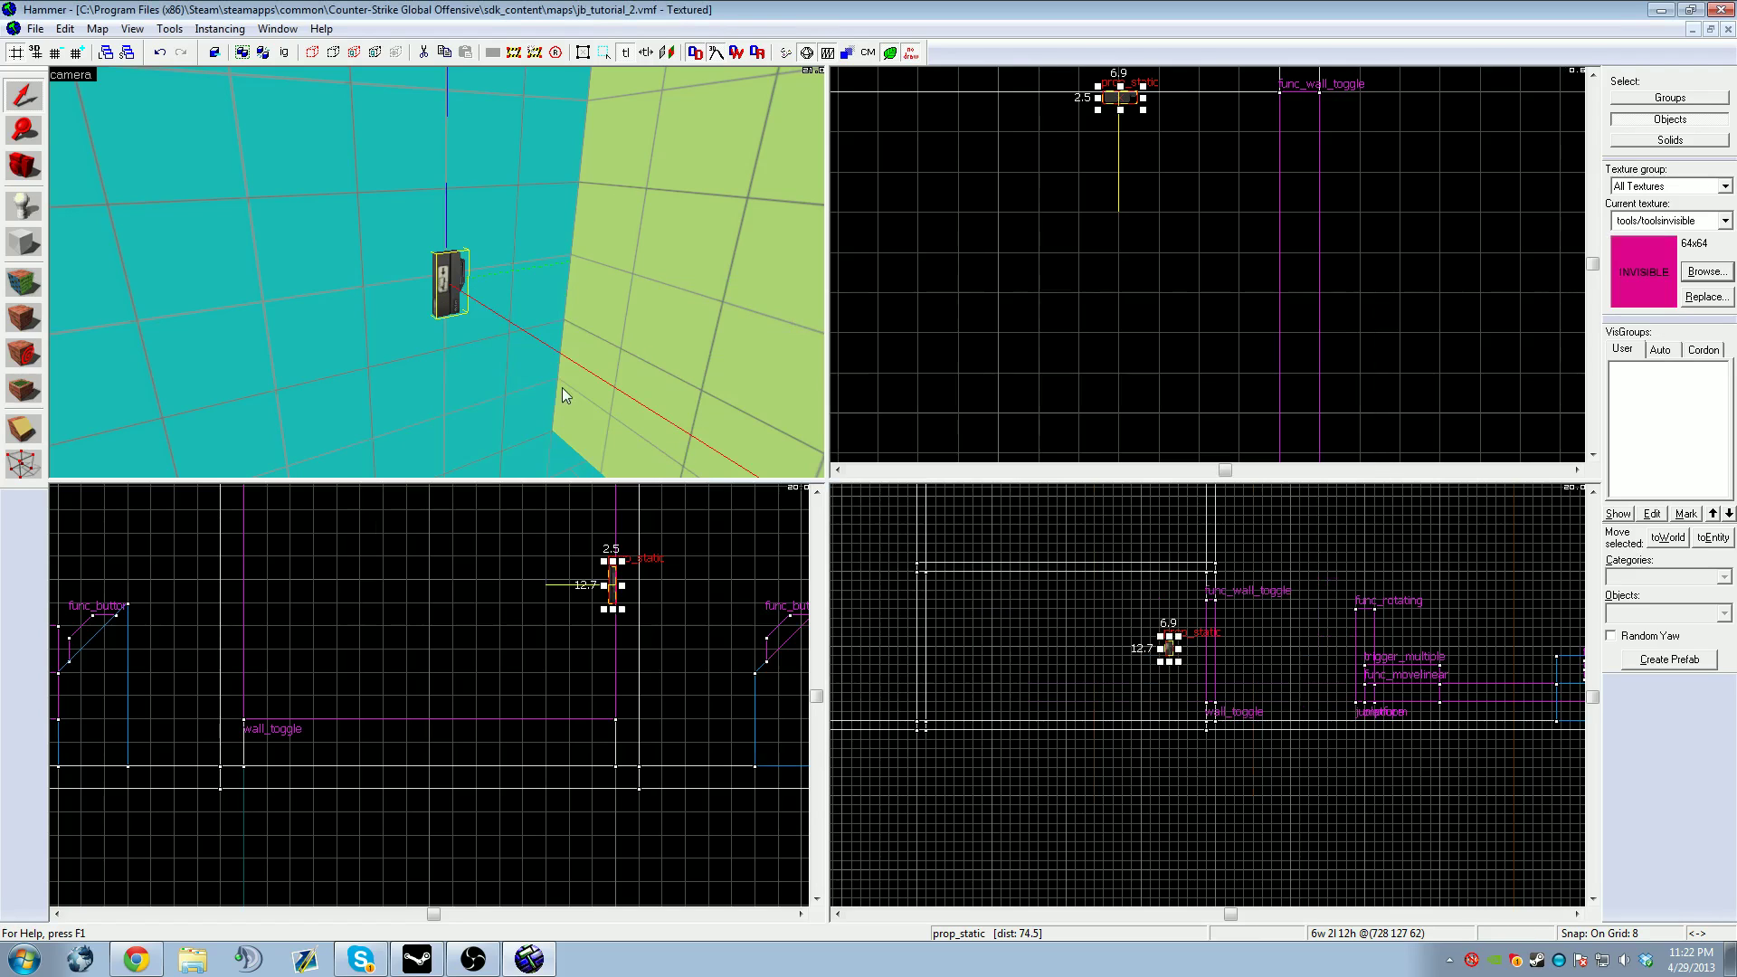
Step: Reduce the grid to 1 unit and create an invisible block about 7 by 2 by 13 units around the keycard reader
scroll(1156, 166, "up", 3)
left_click(24, 243)
scroll(1119, 199, "up", 2)
key("bracketleft")
key("bracketleft")
key("bracketleft")
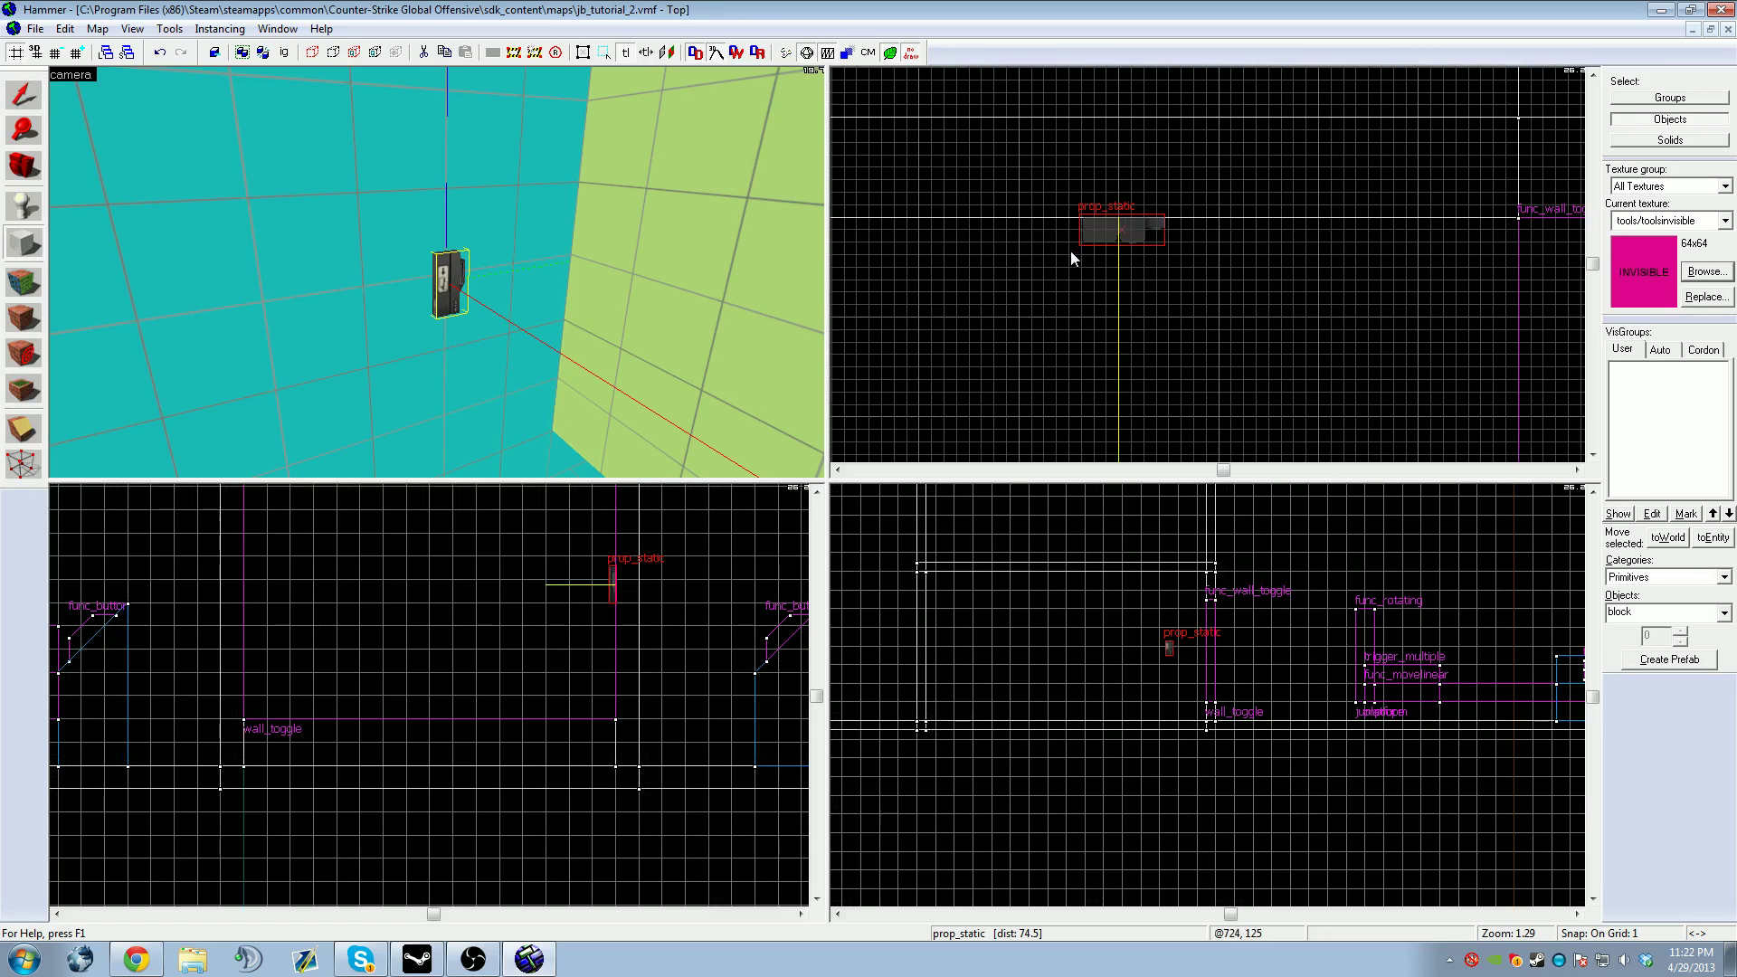
left_click_drag(1082, 240, 1170, 218)
scroll(1169, 231, "up", 3)
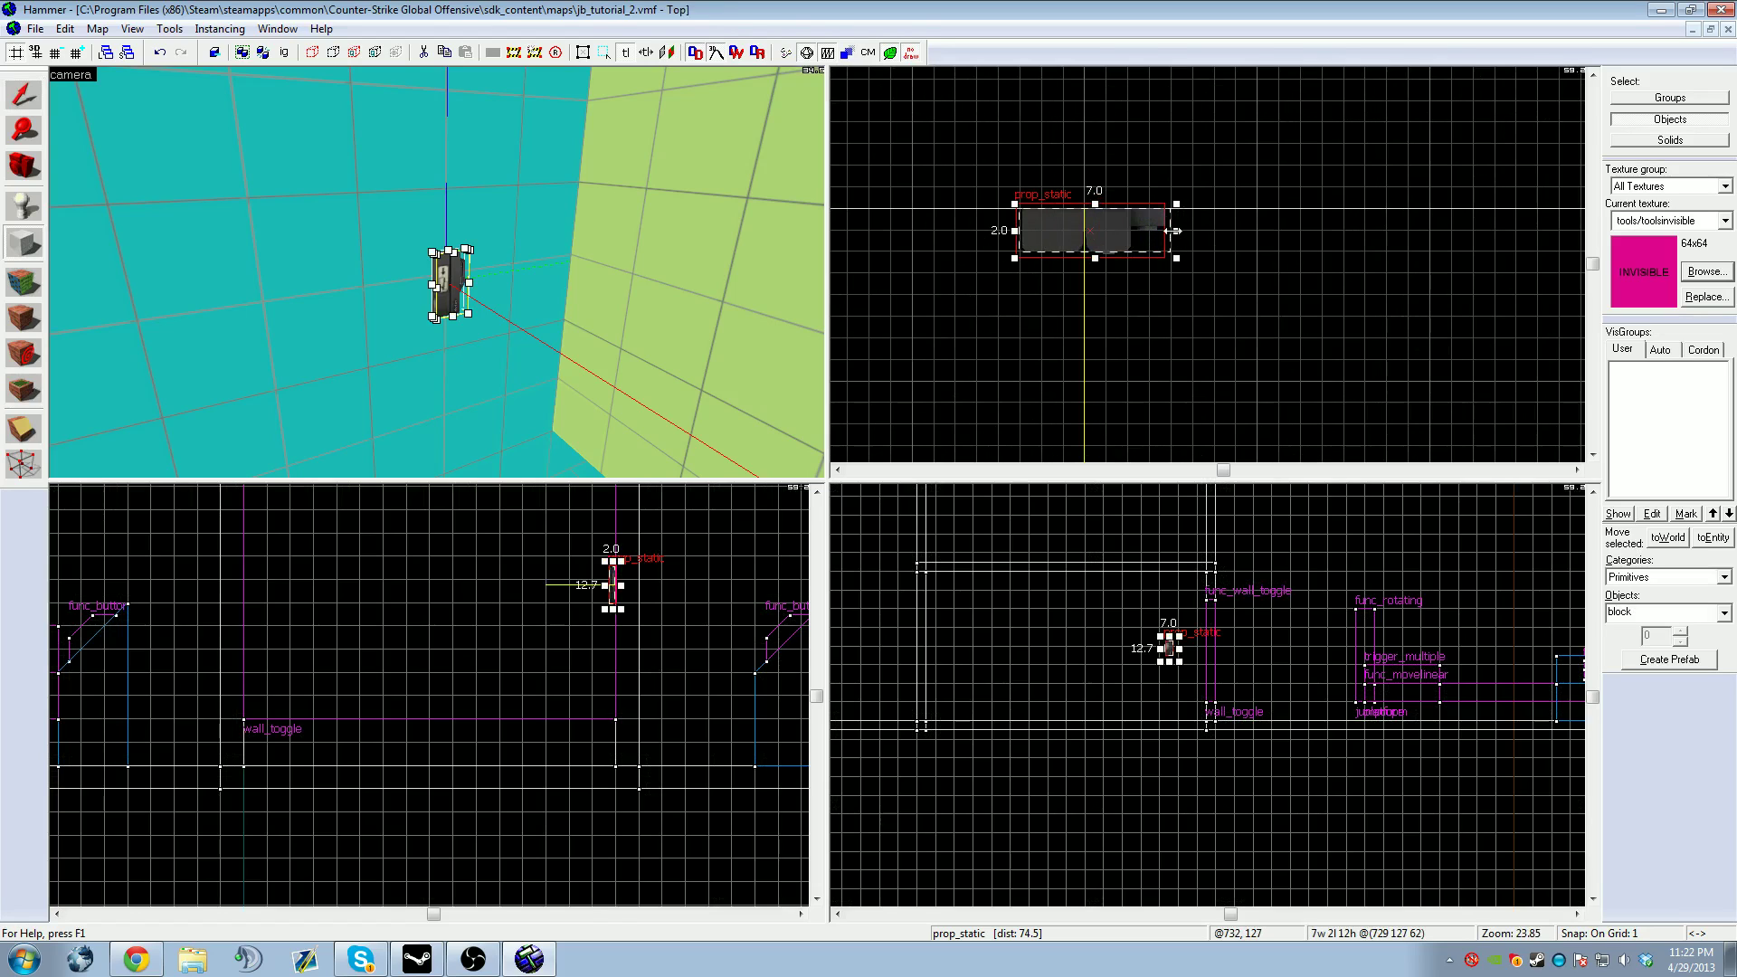
key("Return")
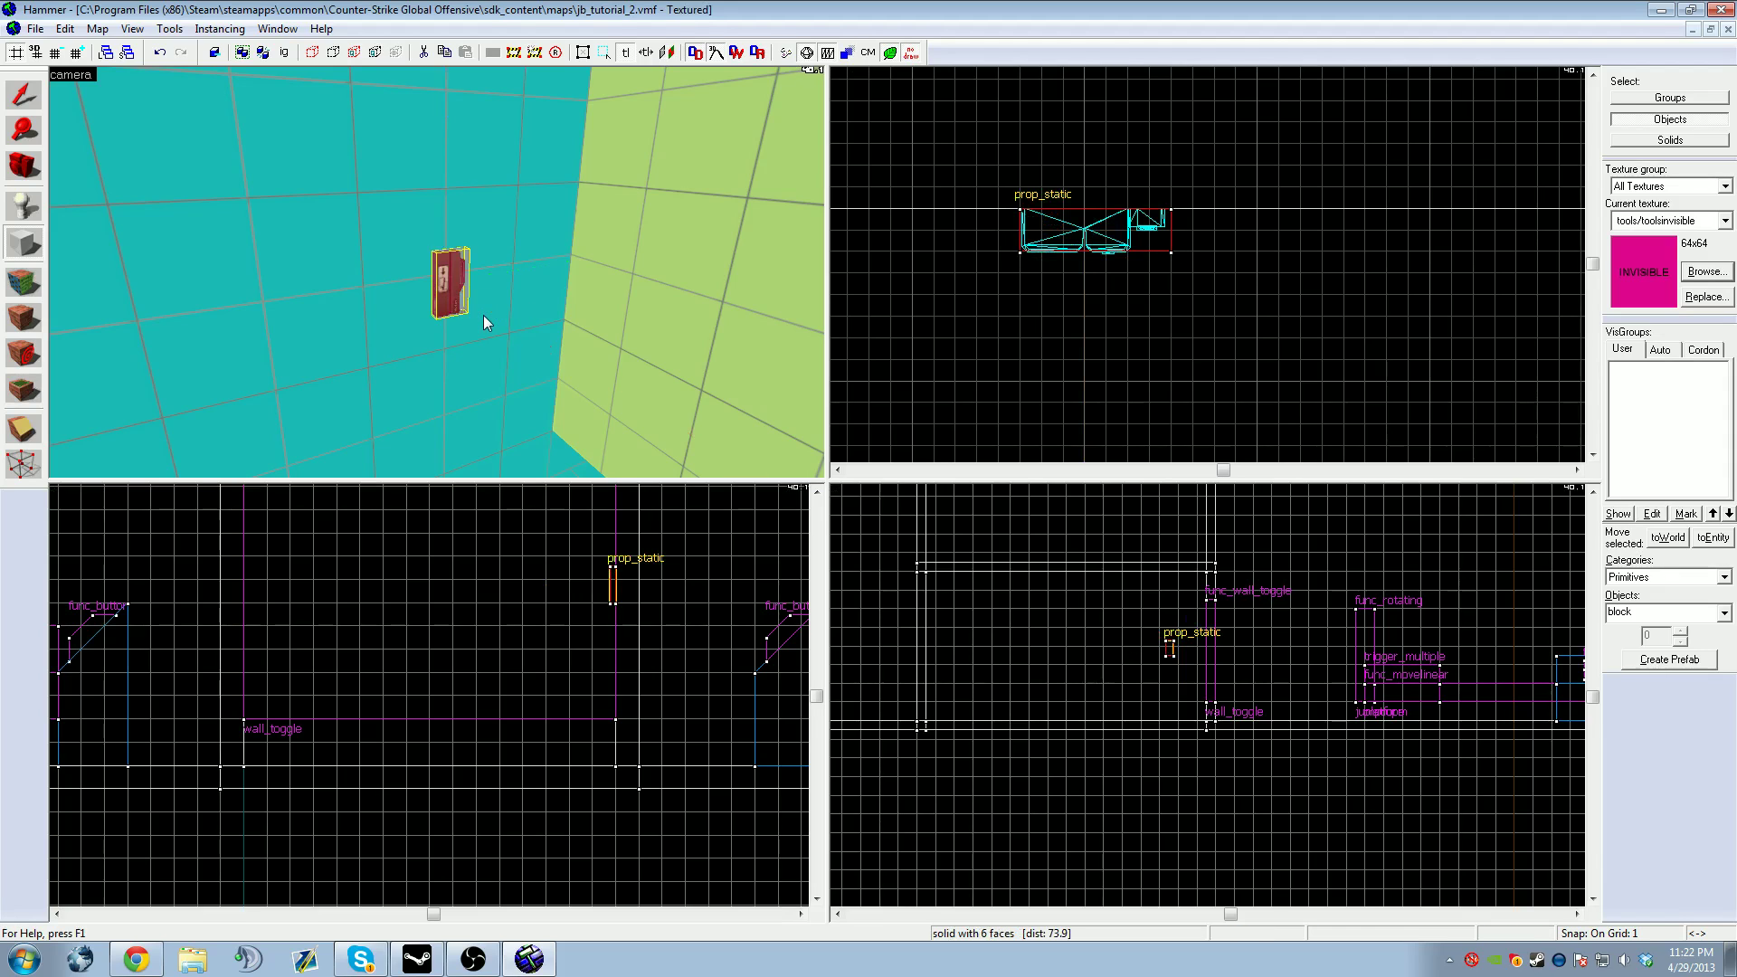
Step: Tie the invisible block to an entity, set its class to func_button, and apply it
key("ctrl+t")
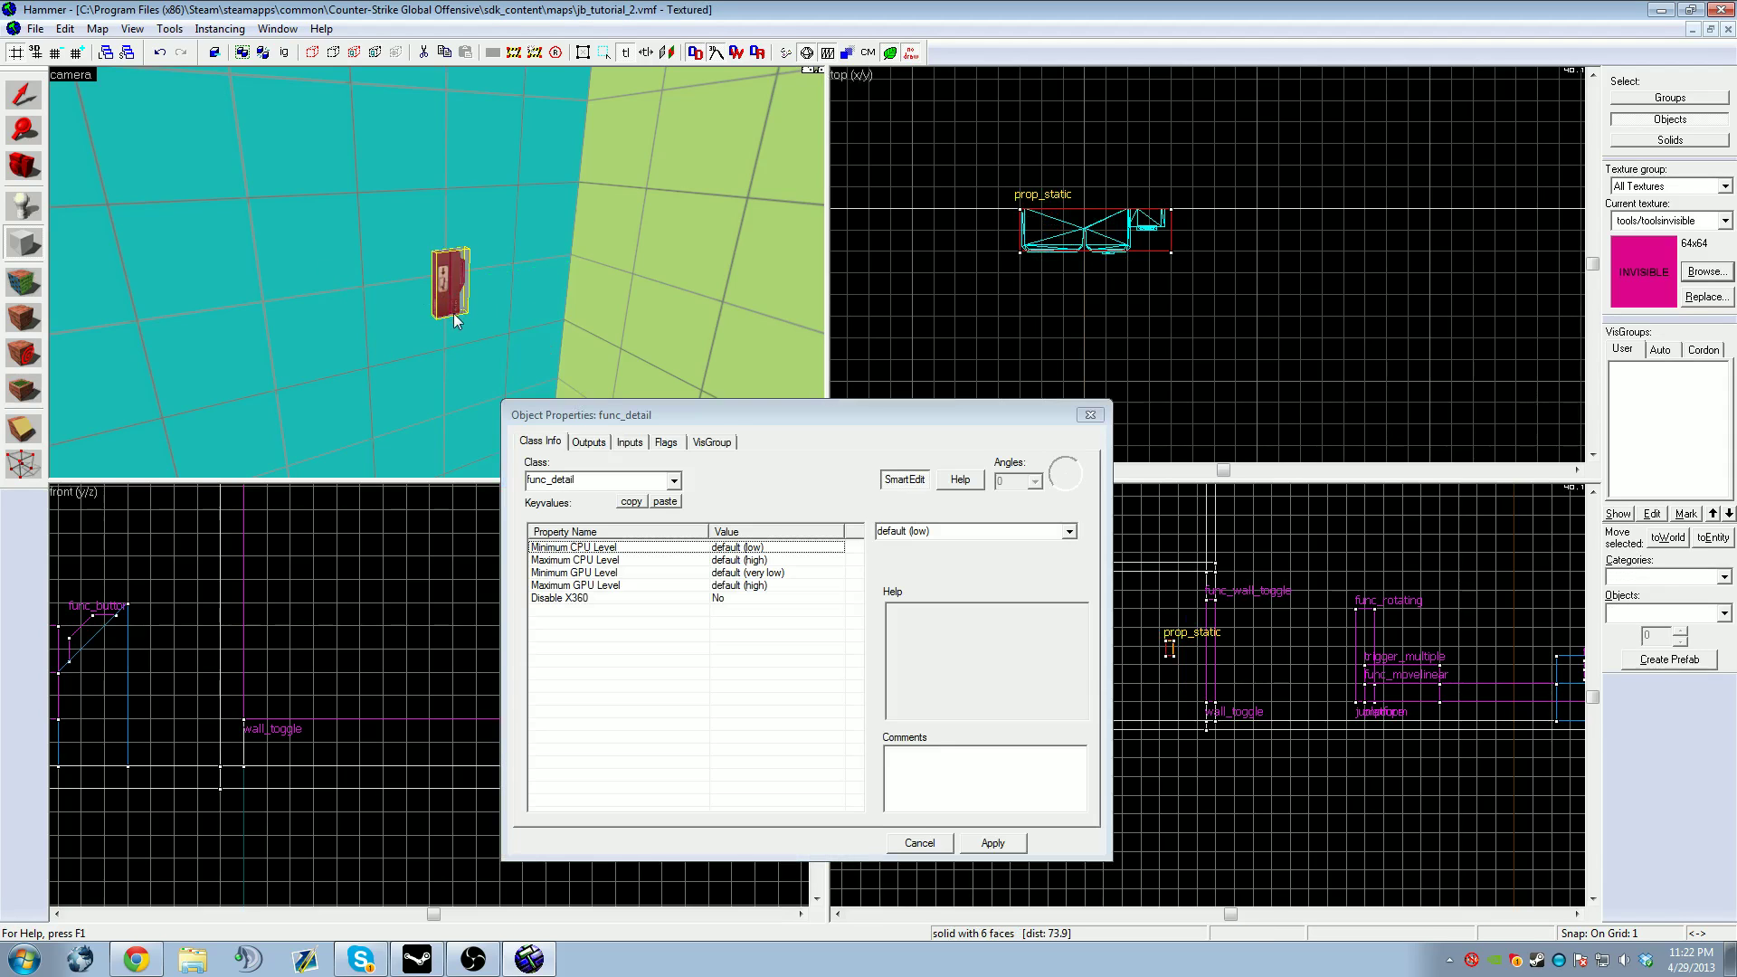
left_click_drag(558, 486, 525, 482)
type("but")
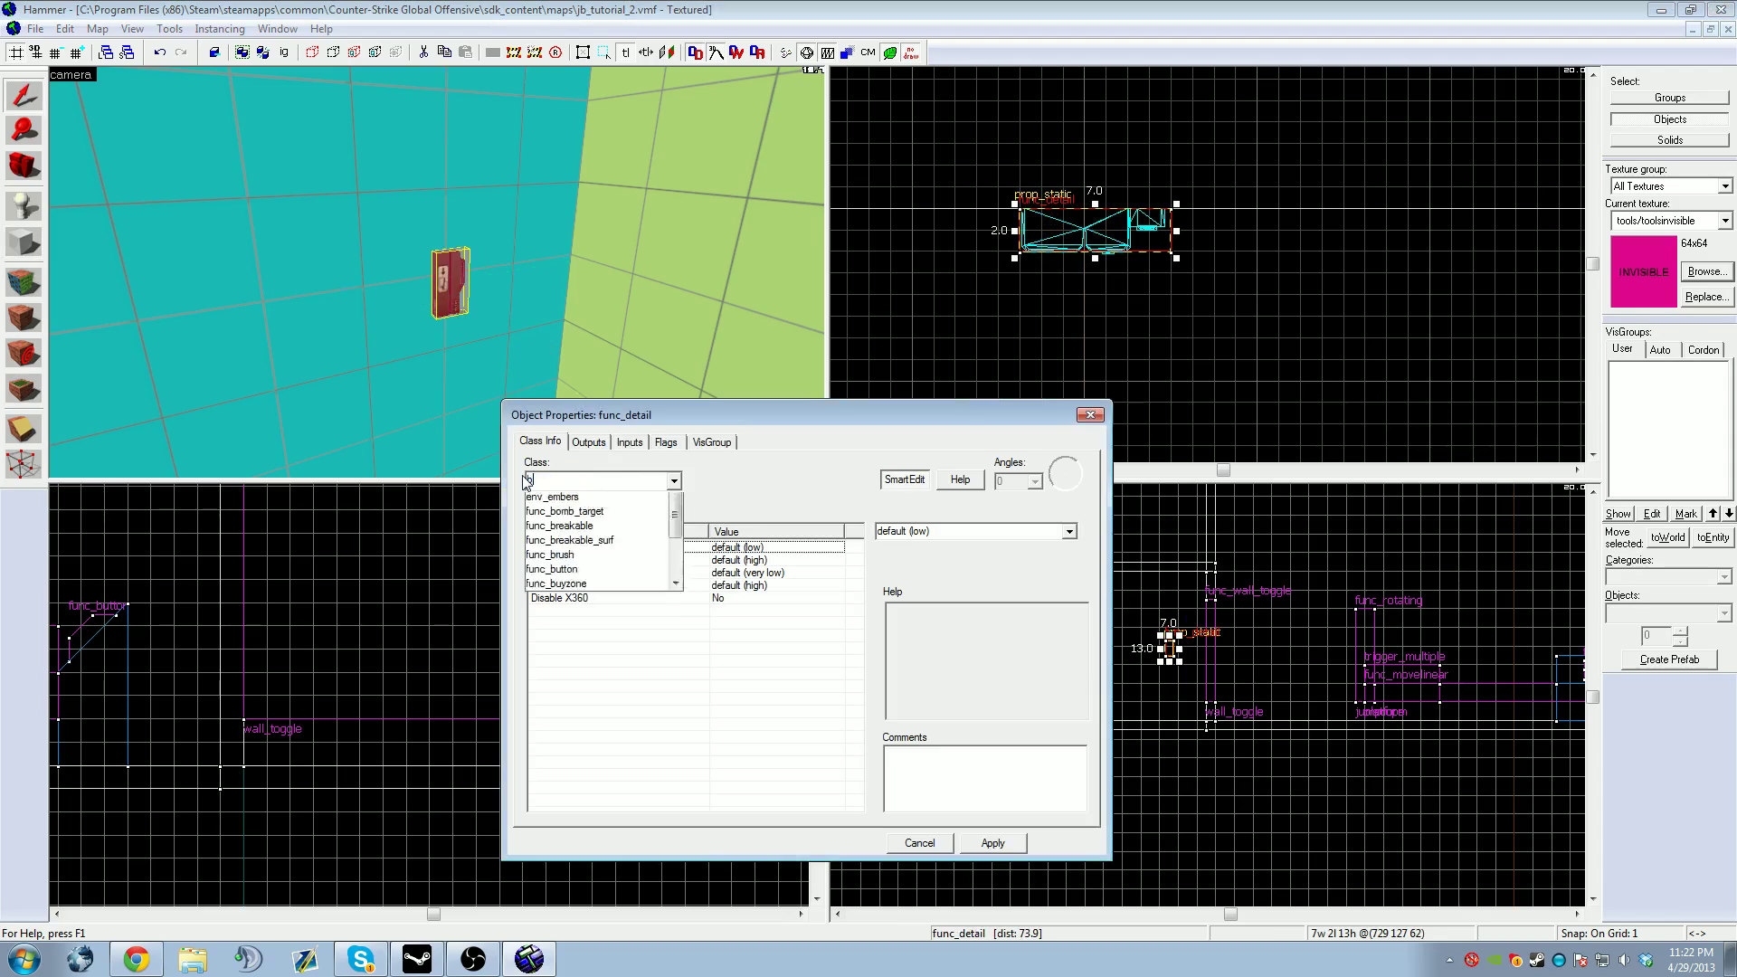
left_click(560, 505)
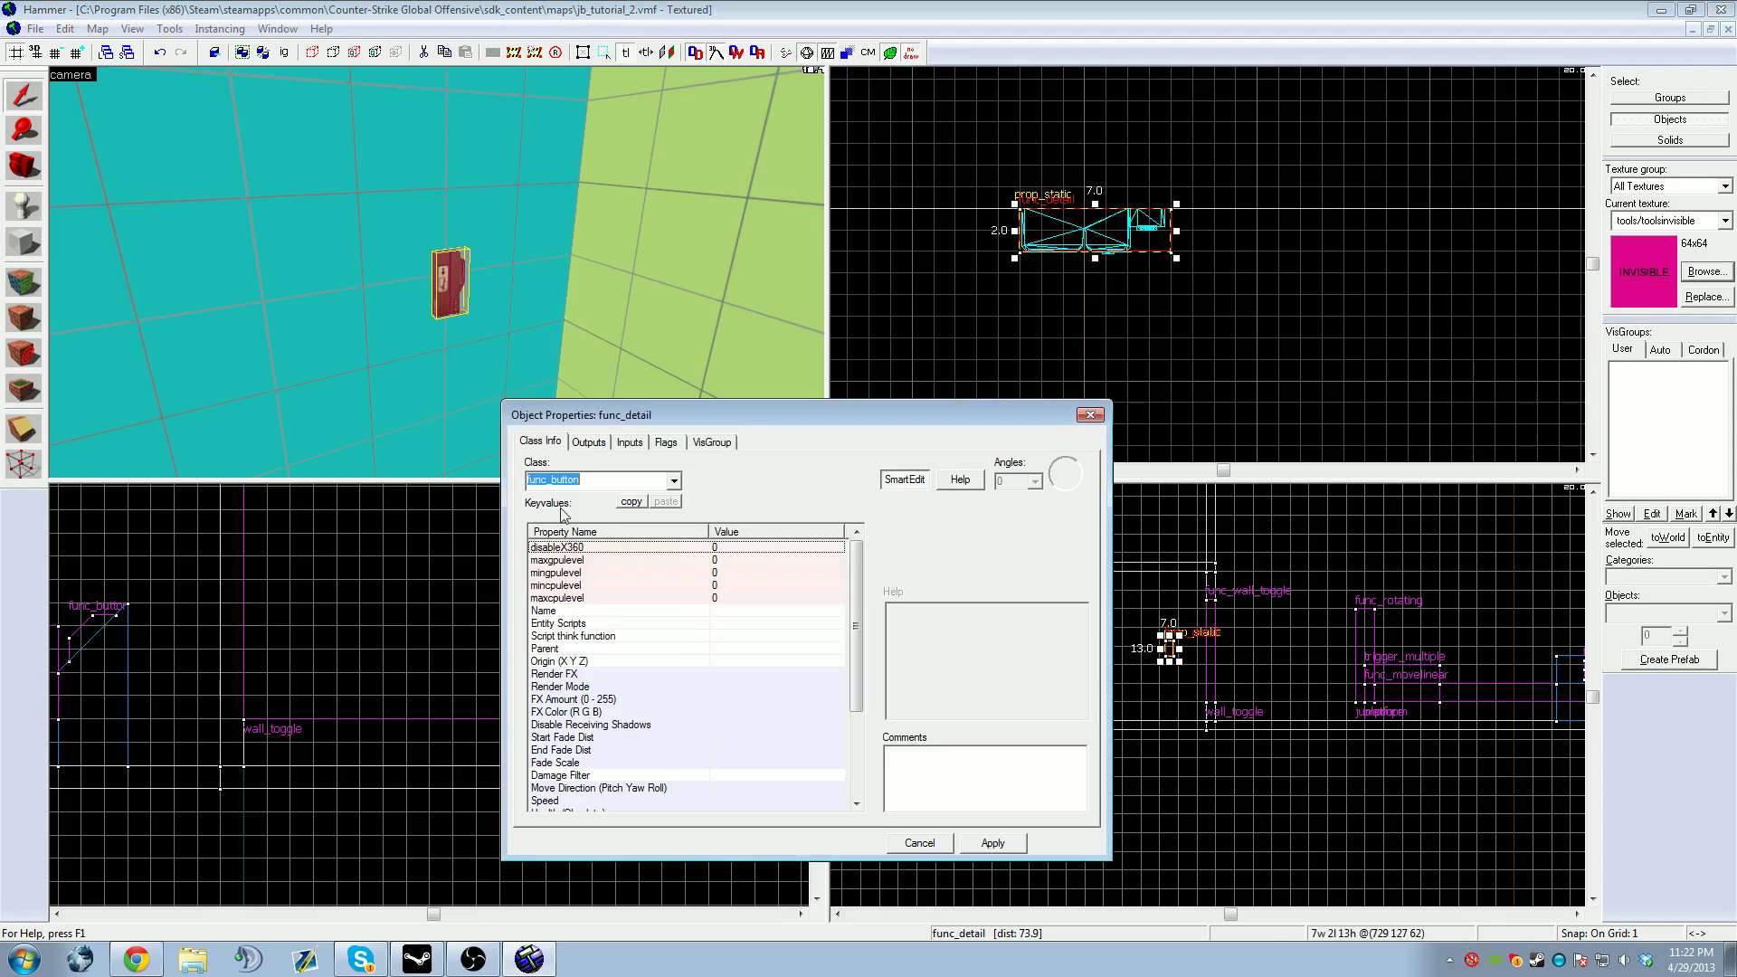
left_click(986, 842)
Step: Check the keycard reader prop's properties from a wider camera view and reselect the func_button brush around it
key("z")
key("z")
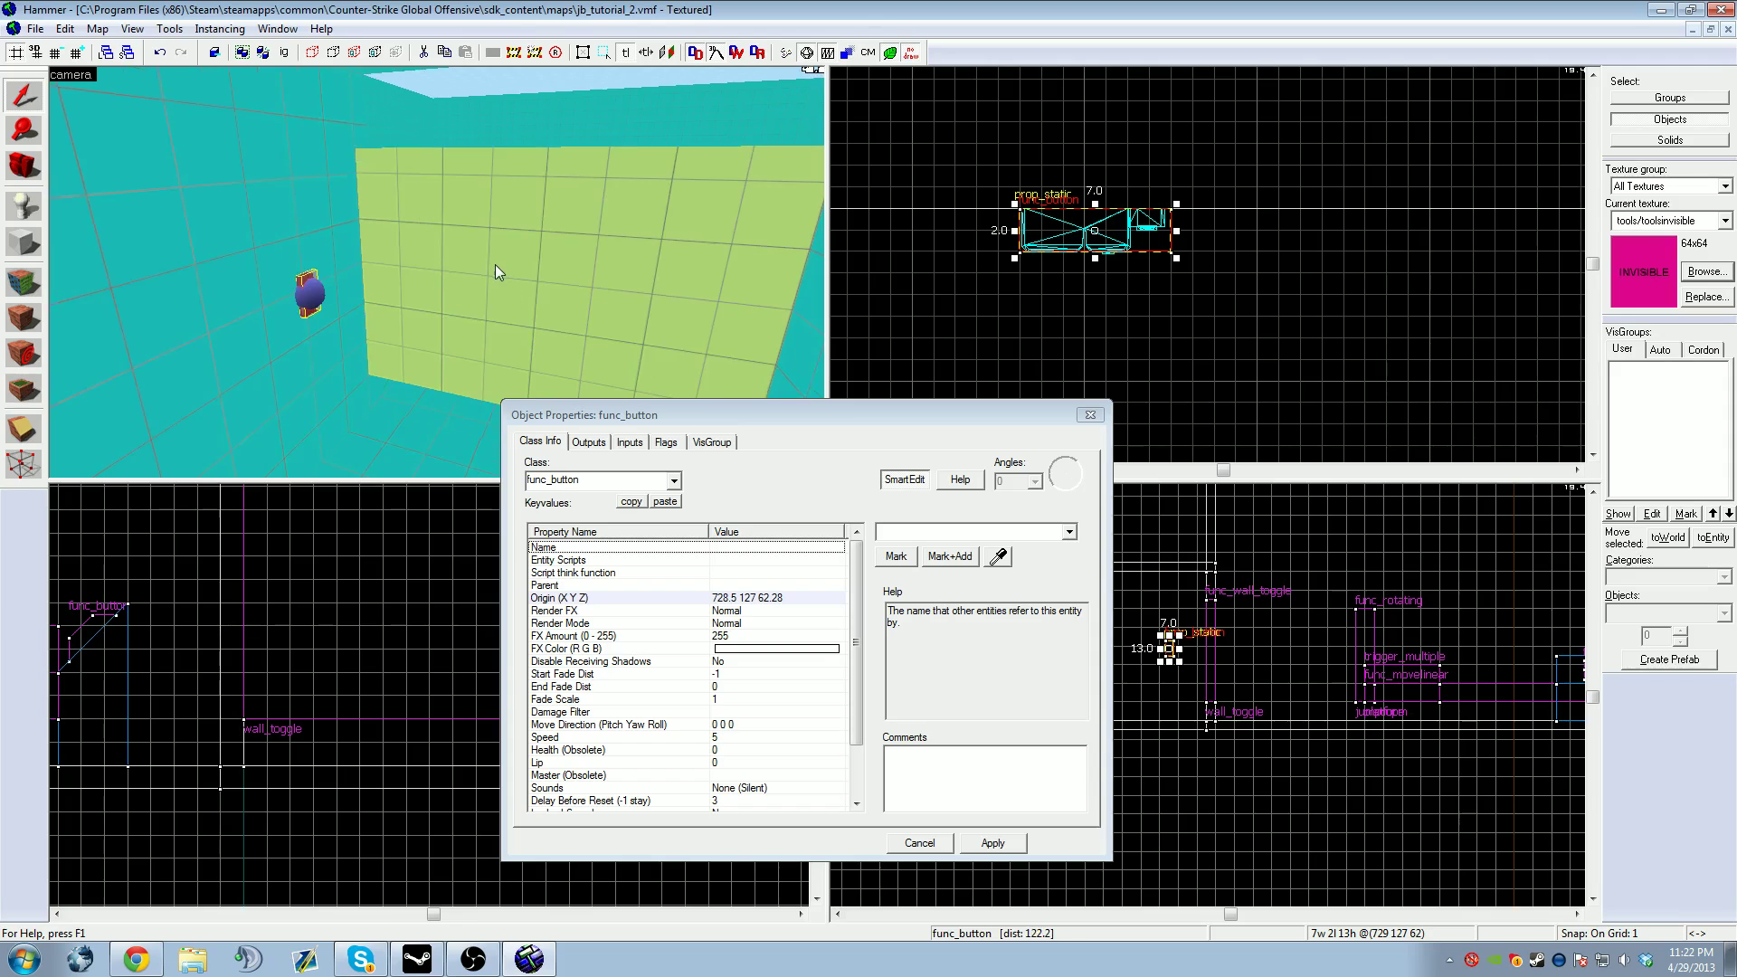
left_click(493, 263)
left_click(312, 295)
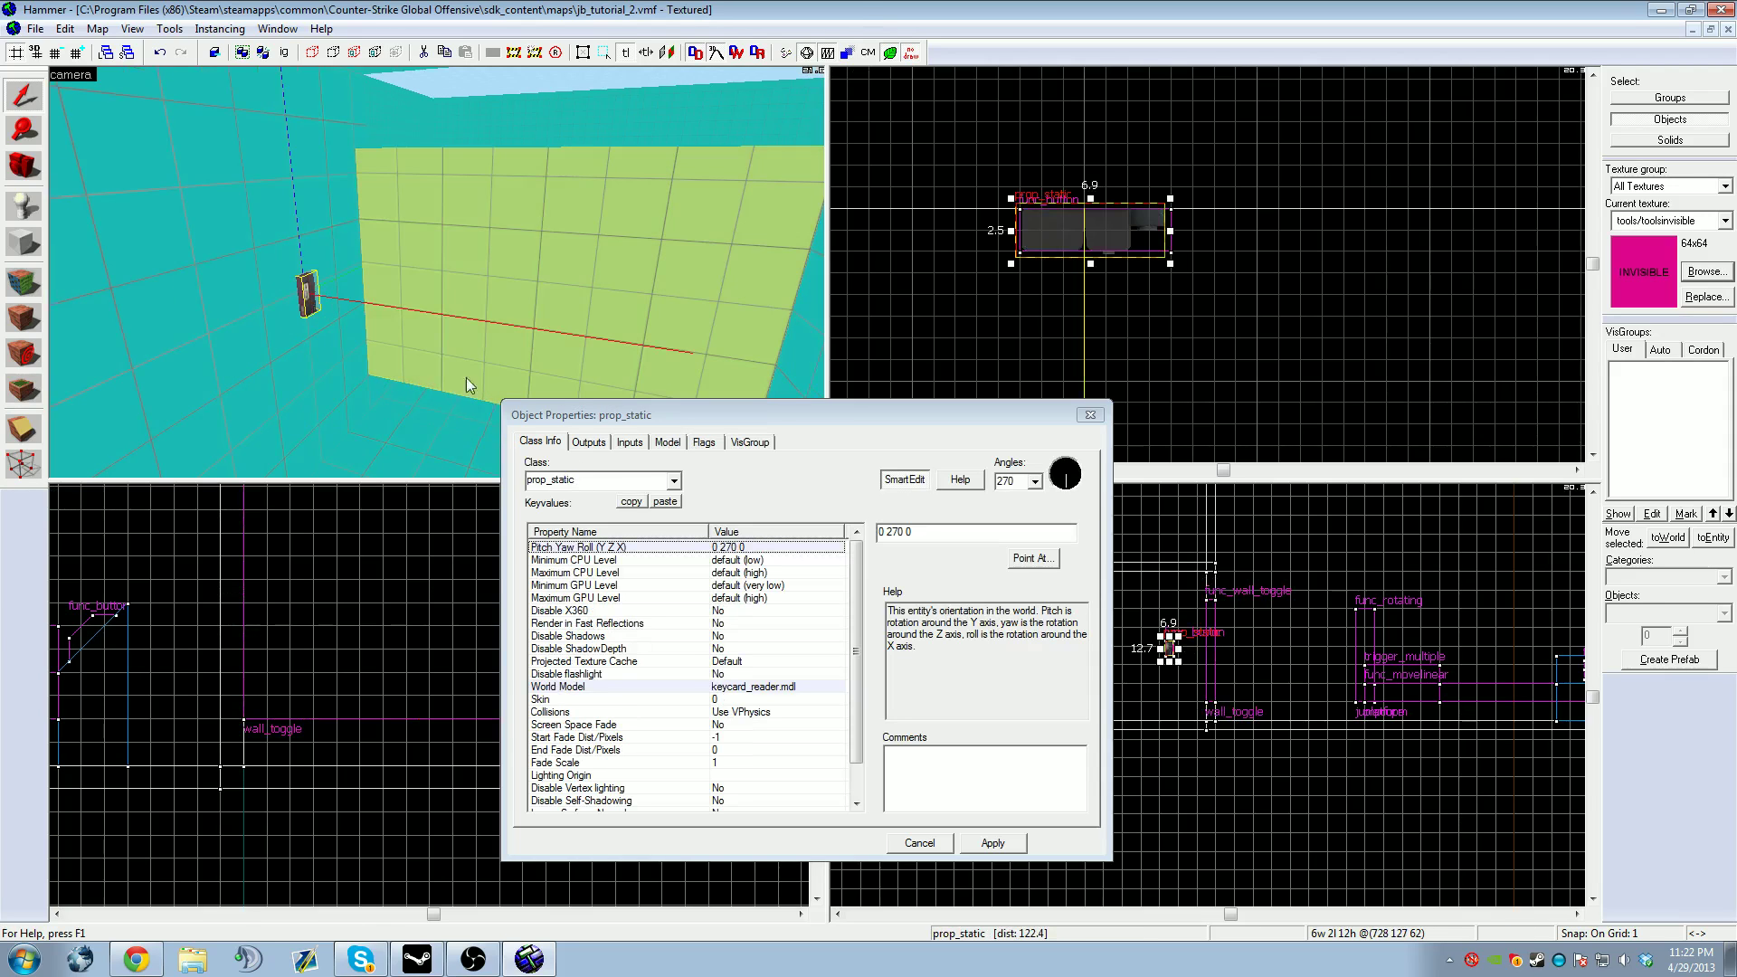
left_click(318, 299)
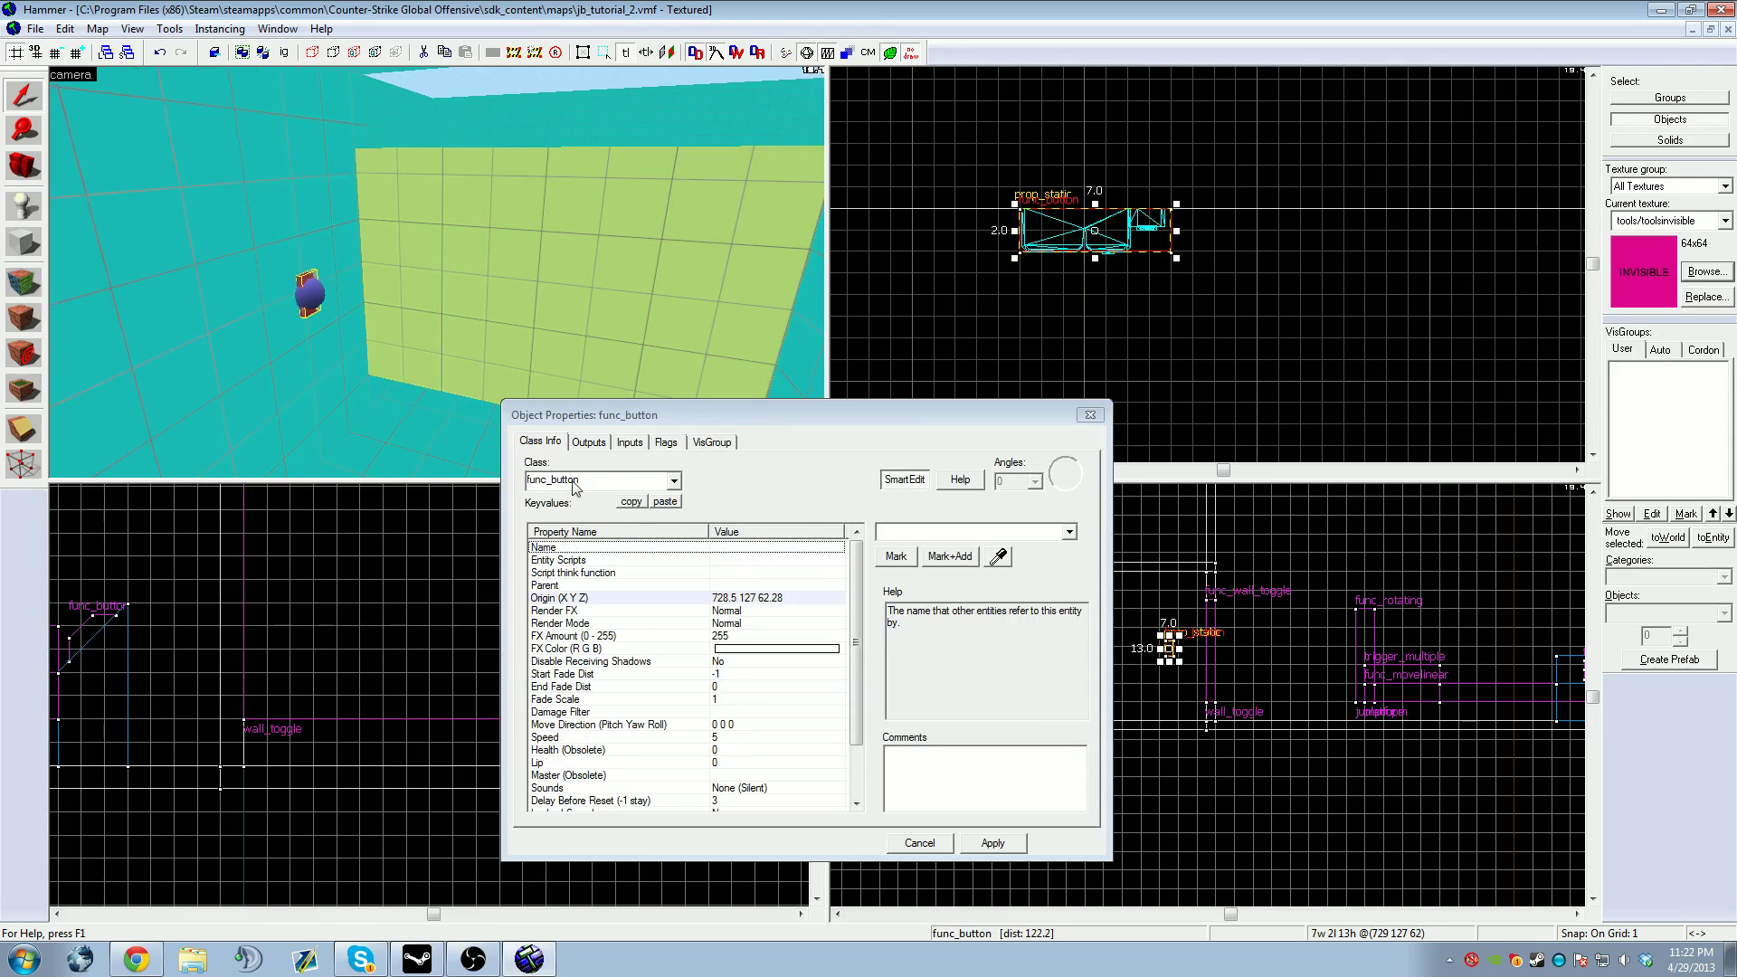
Step: Add an OnPressed output to the func_button and target the wall_toggle entity by picking the doorway wall
left_click(588, 441)
left_click(651, 805)
left_click(859, 680)
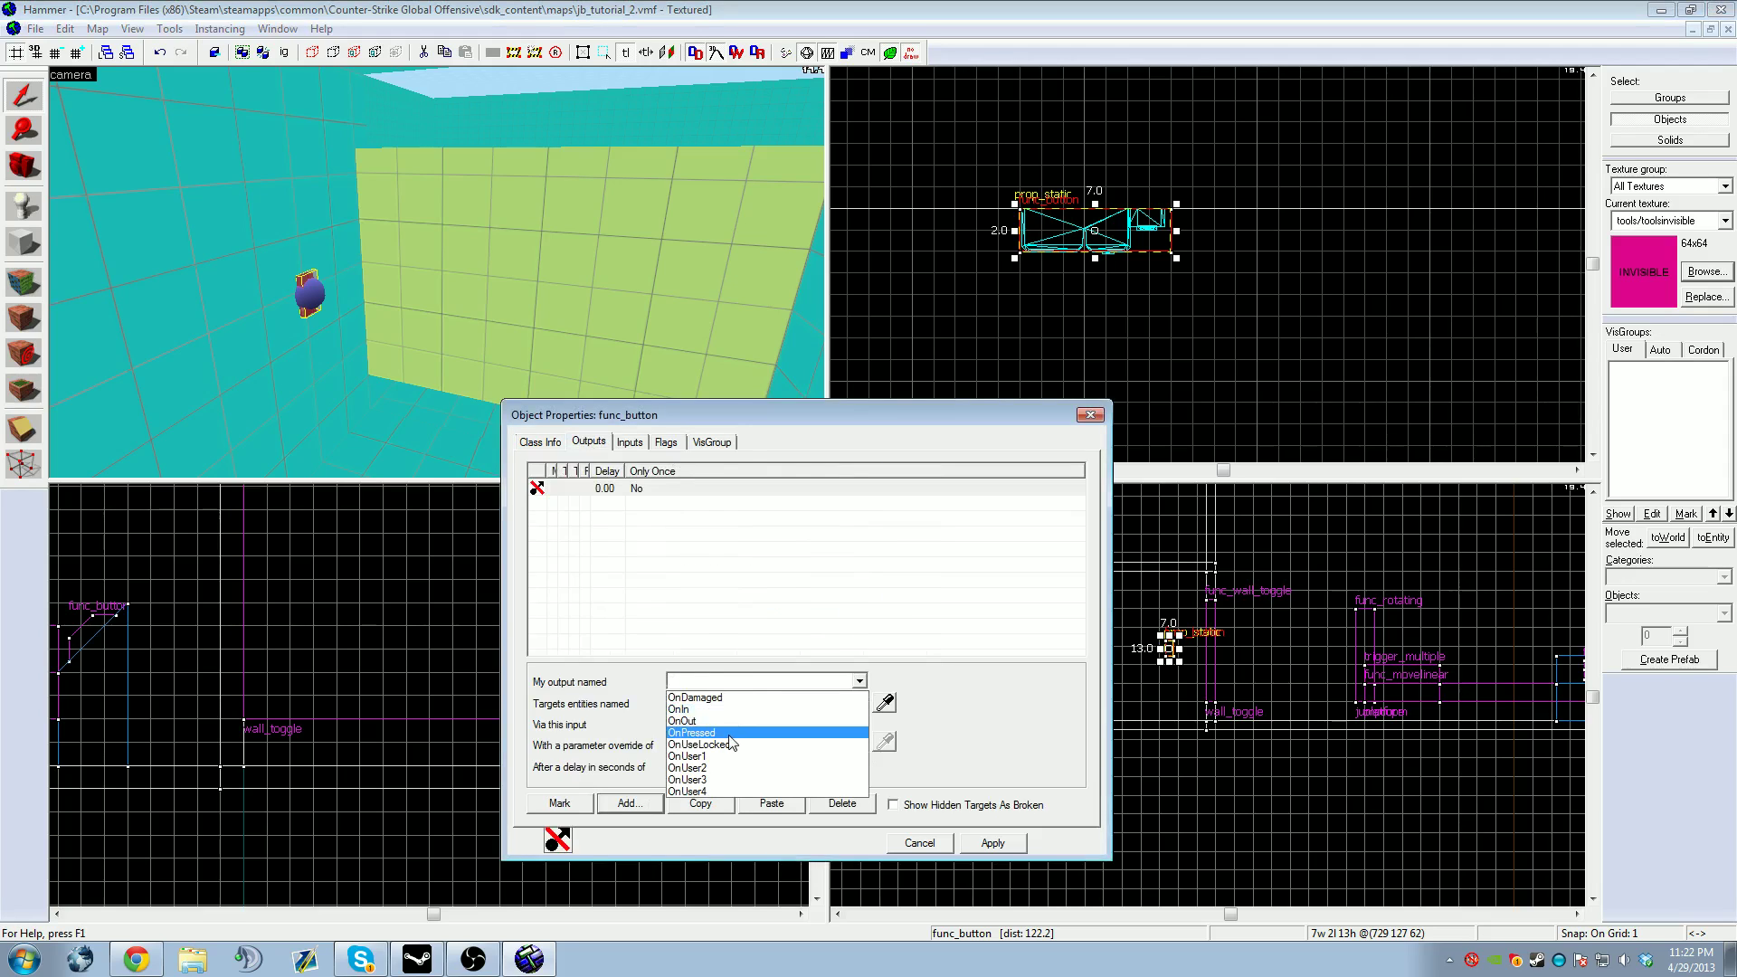
left_click(730, 733)
left_click(884, 702)
left_click(574, 294)
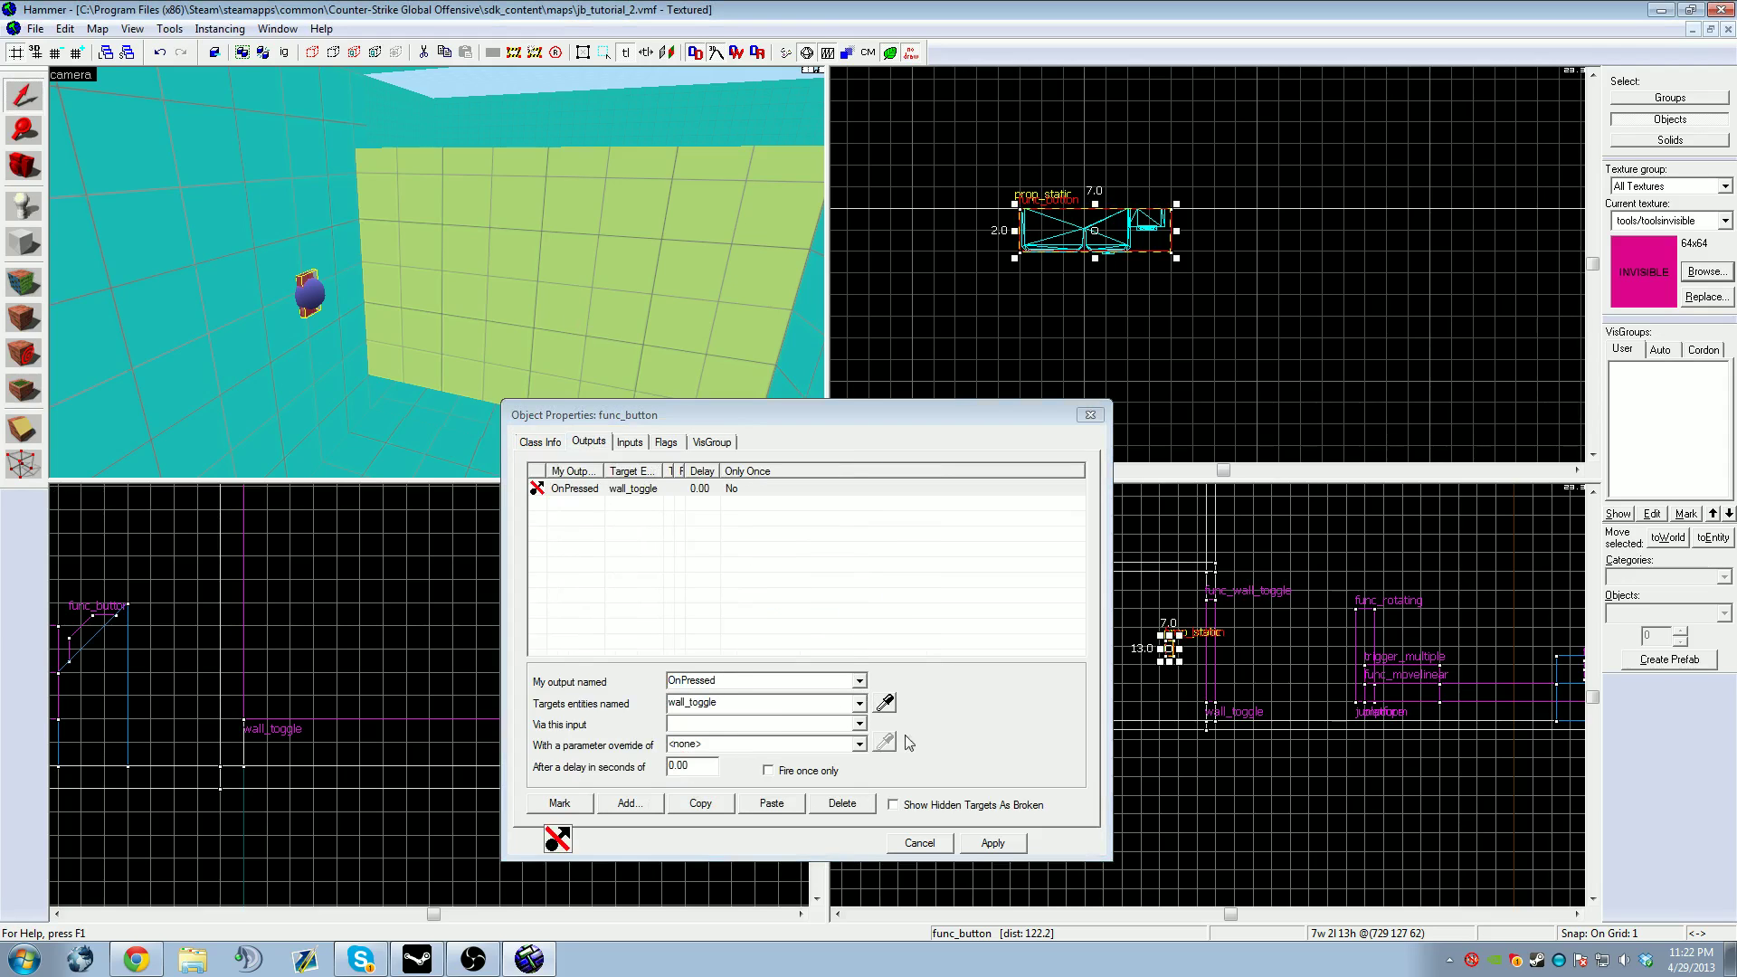
Step: Set the output's input to Toggle, enable Fire once only, apply the output, and close the button's properties
left_click(859, 724)
left_click_drag(862, 755, 864, 798)
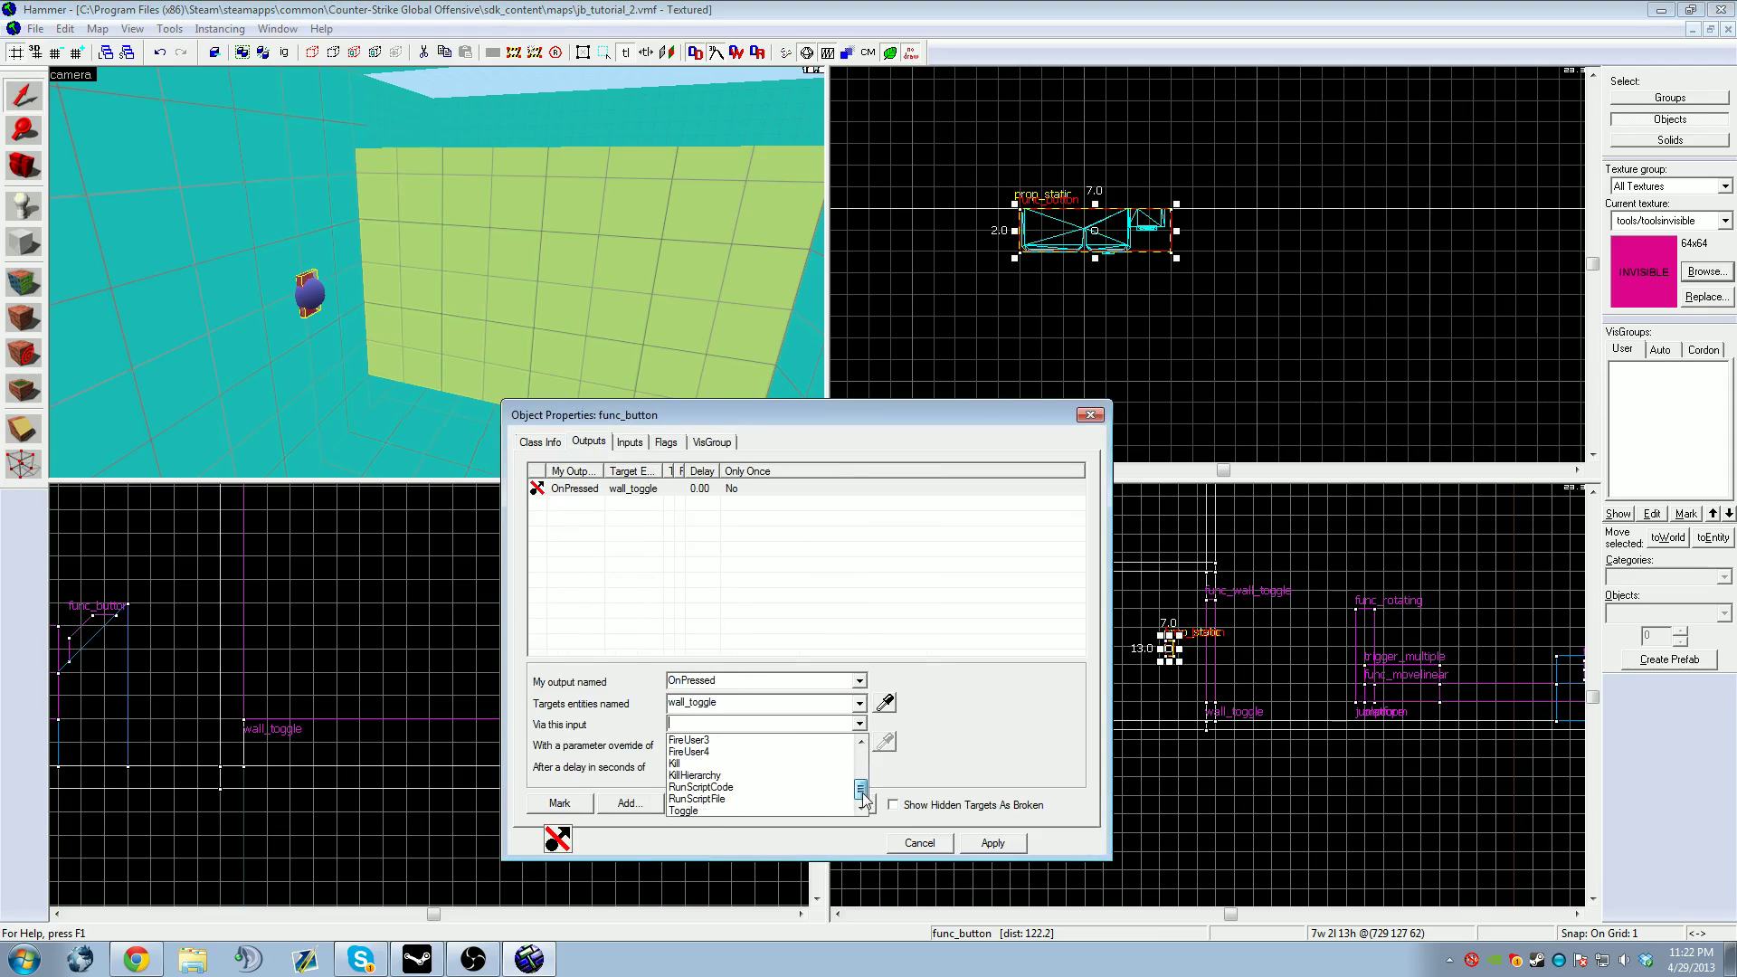
left_click(689, 810)
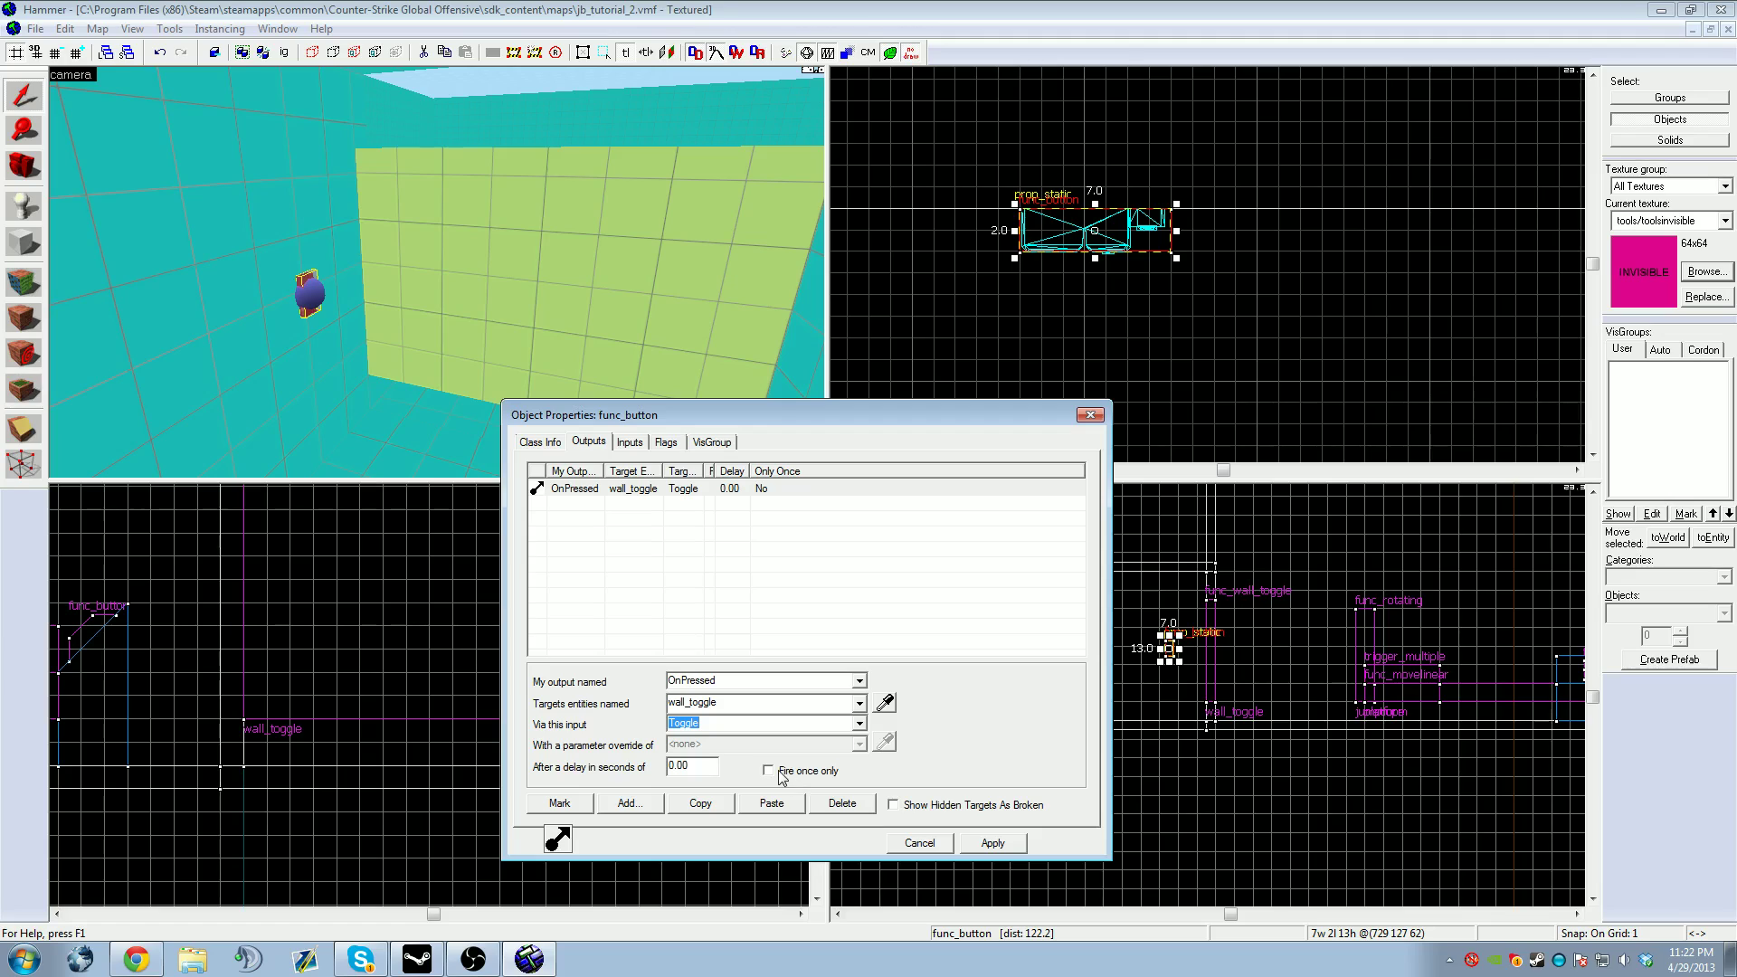
left_click(769, 773)
left_click(986, 846)
left_click(940, 846)
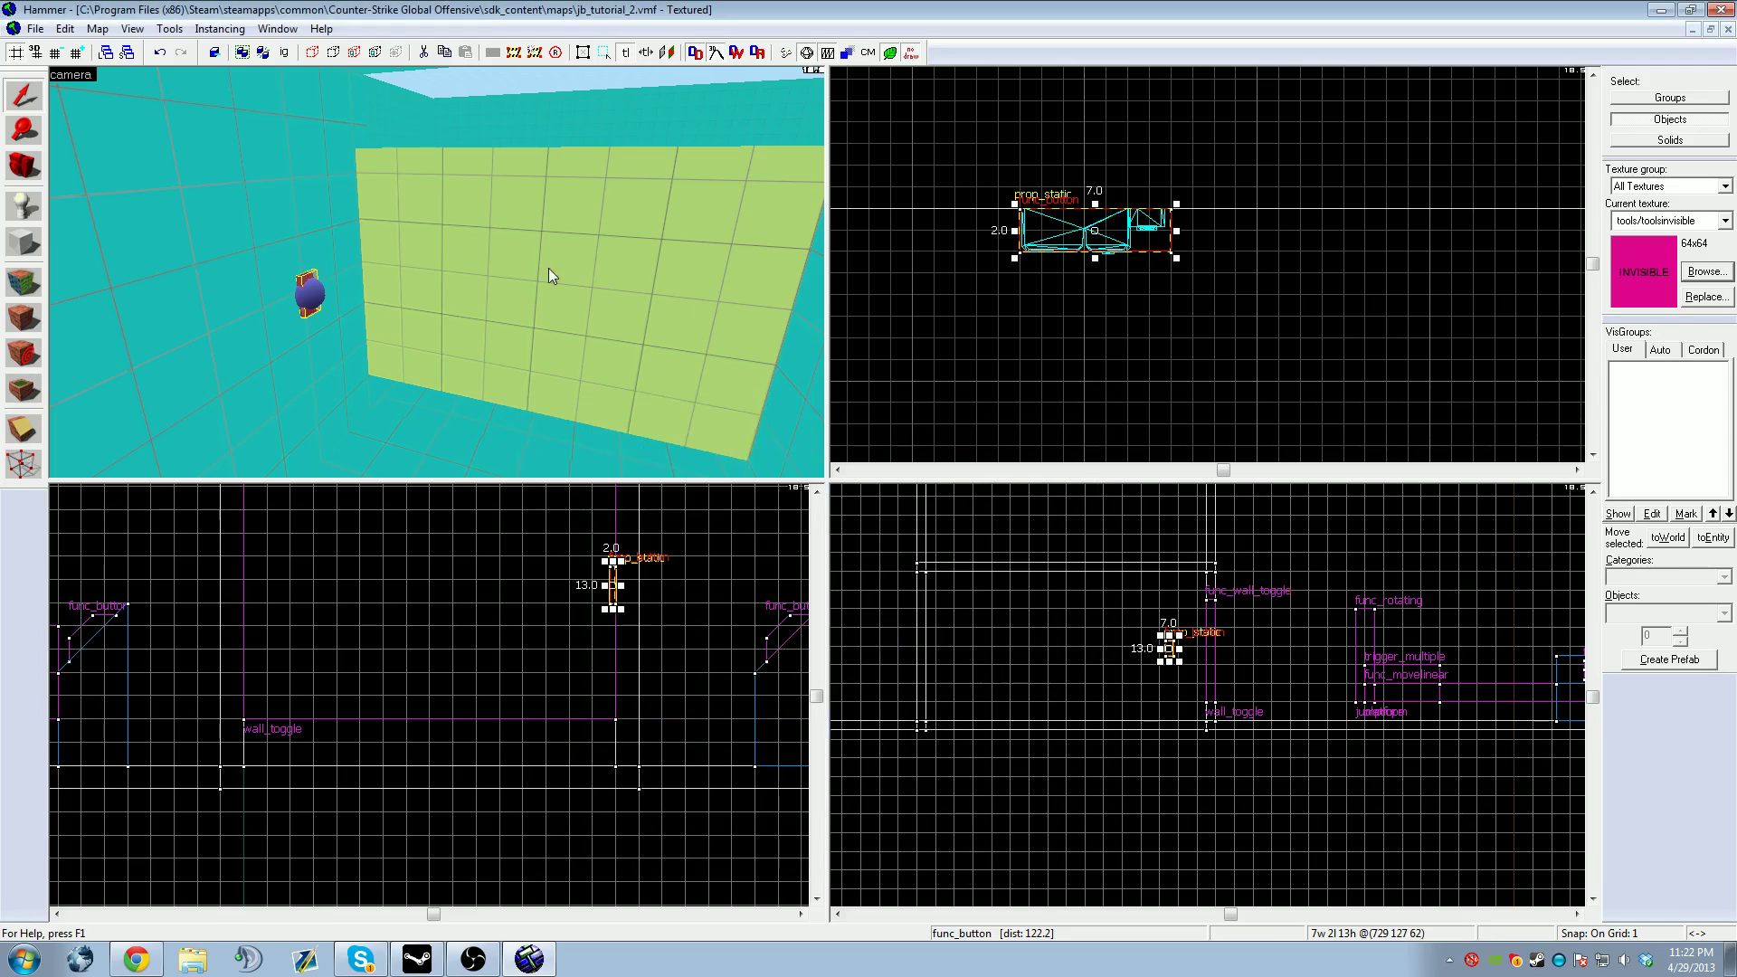
Step: Open the doorway wall's properties, review its Starts Invisible flag, and apply the properties
left_click(550, 269)
key("alt+Return")
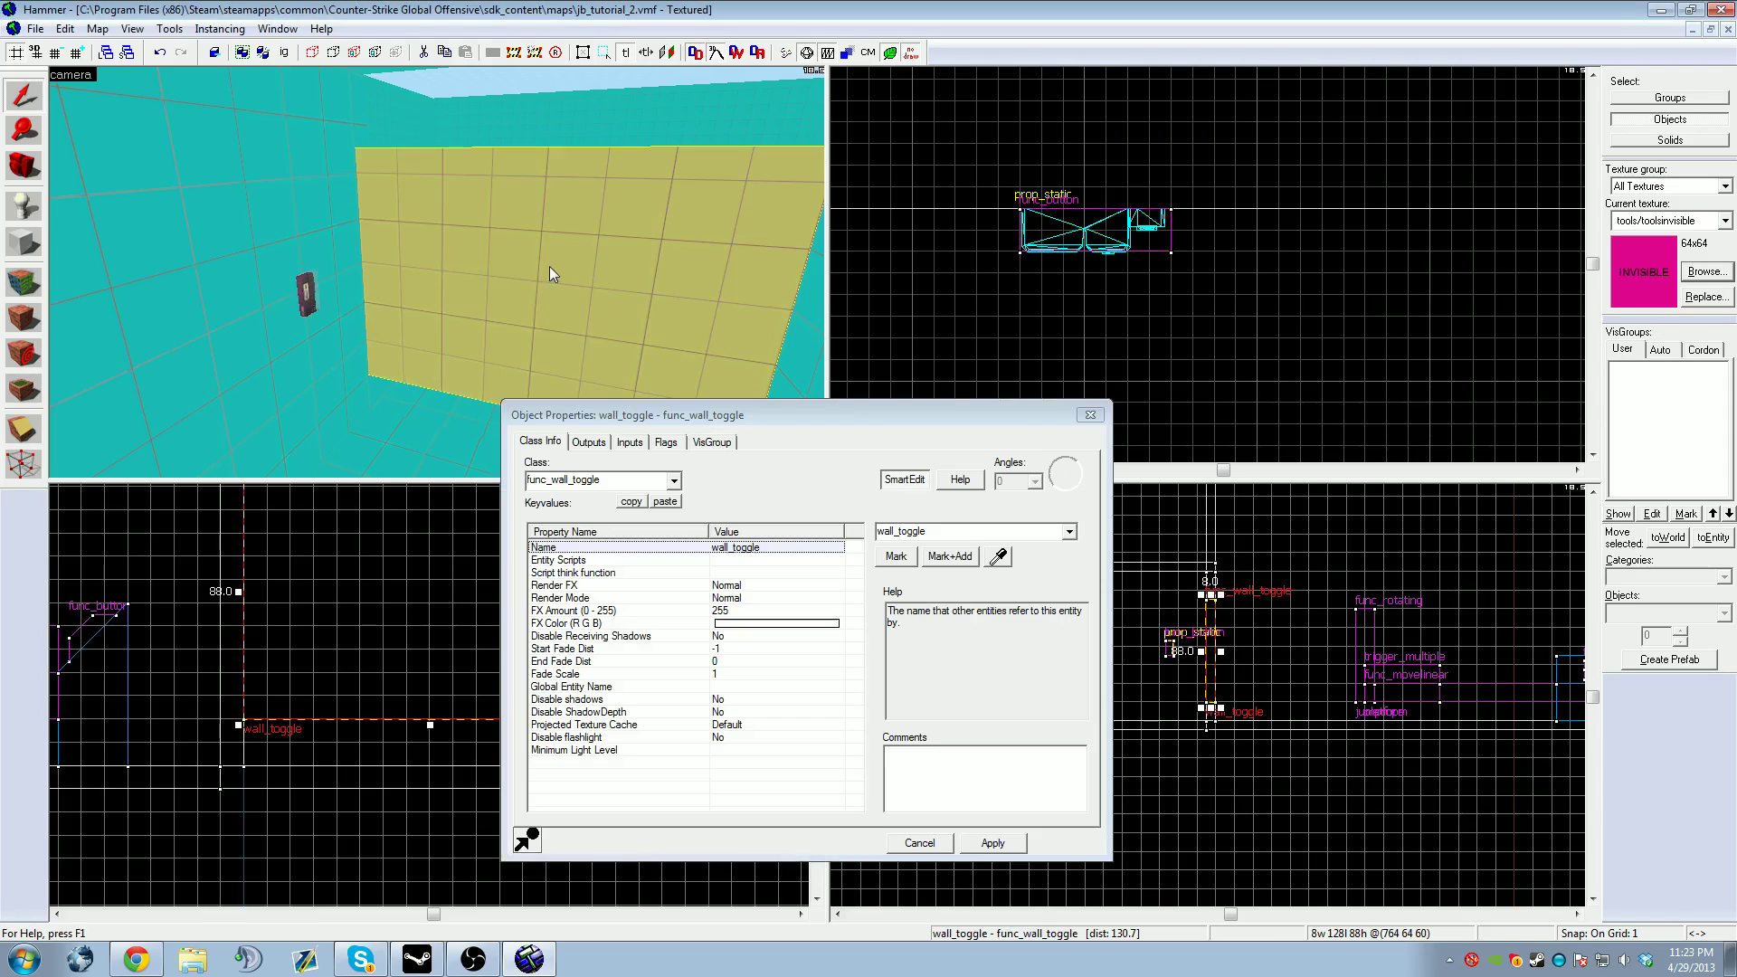
left_click(667, 442)
left_click(534, 471)
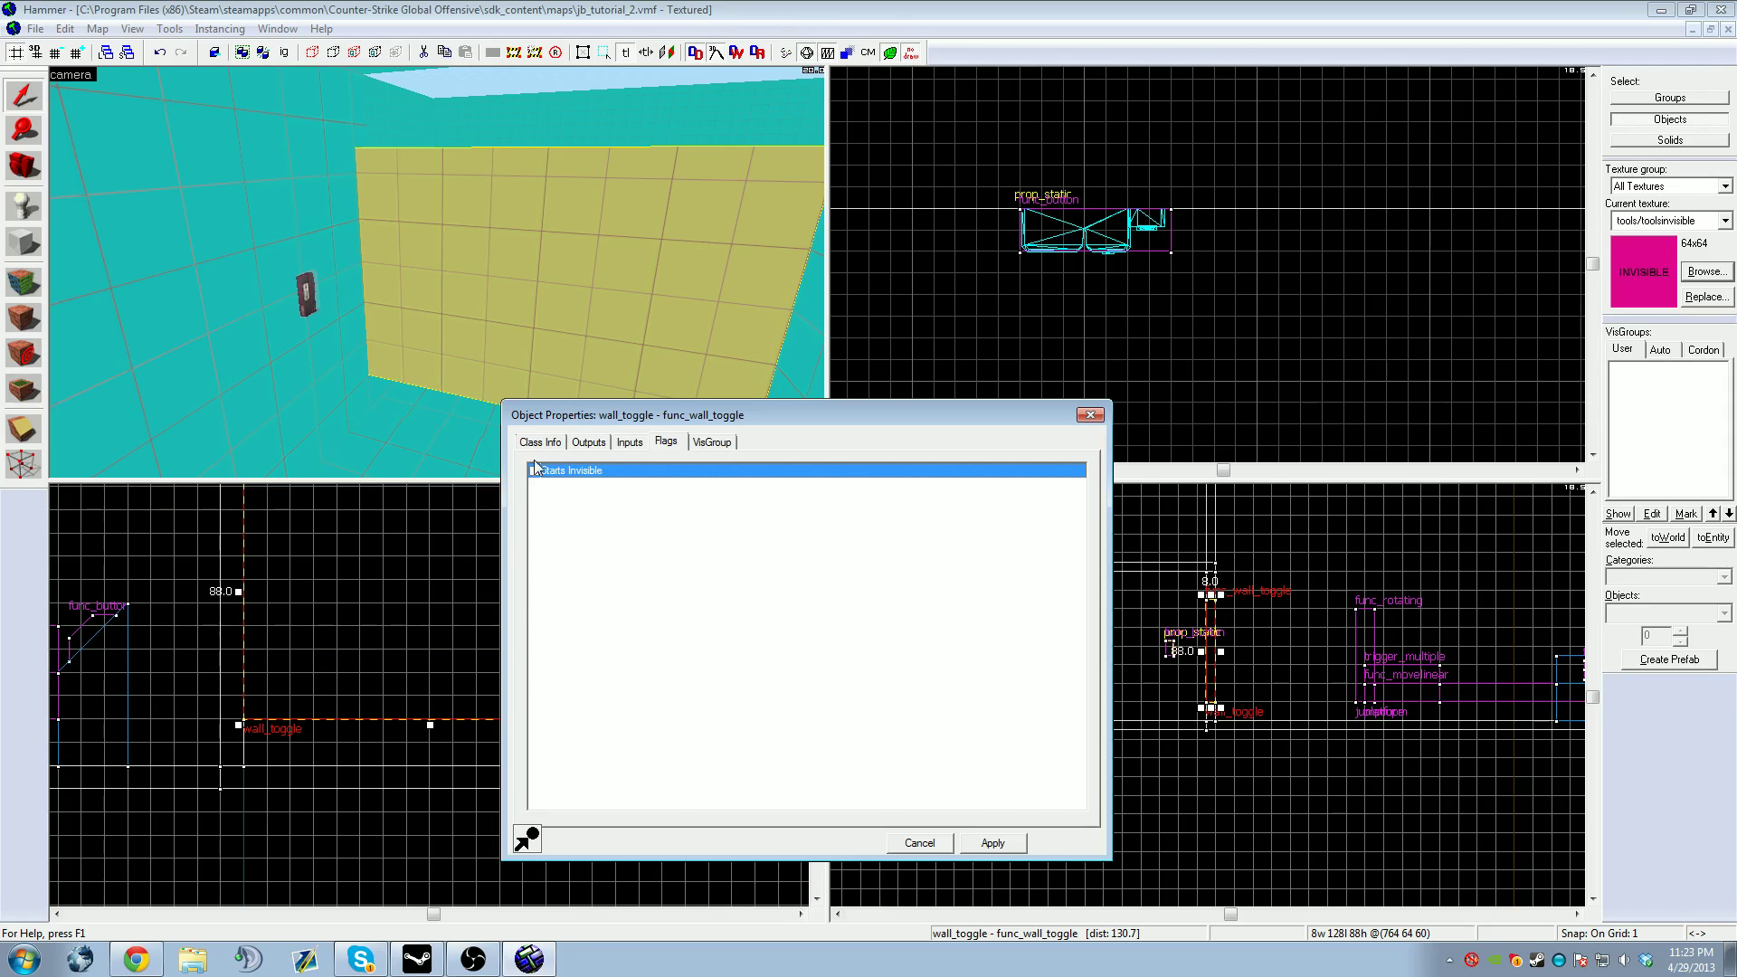
left_click(539, 443)
left_click(968, 844)
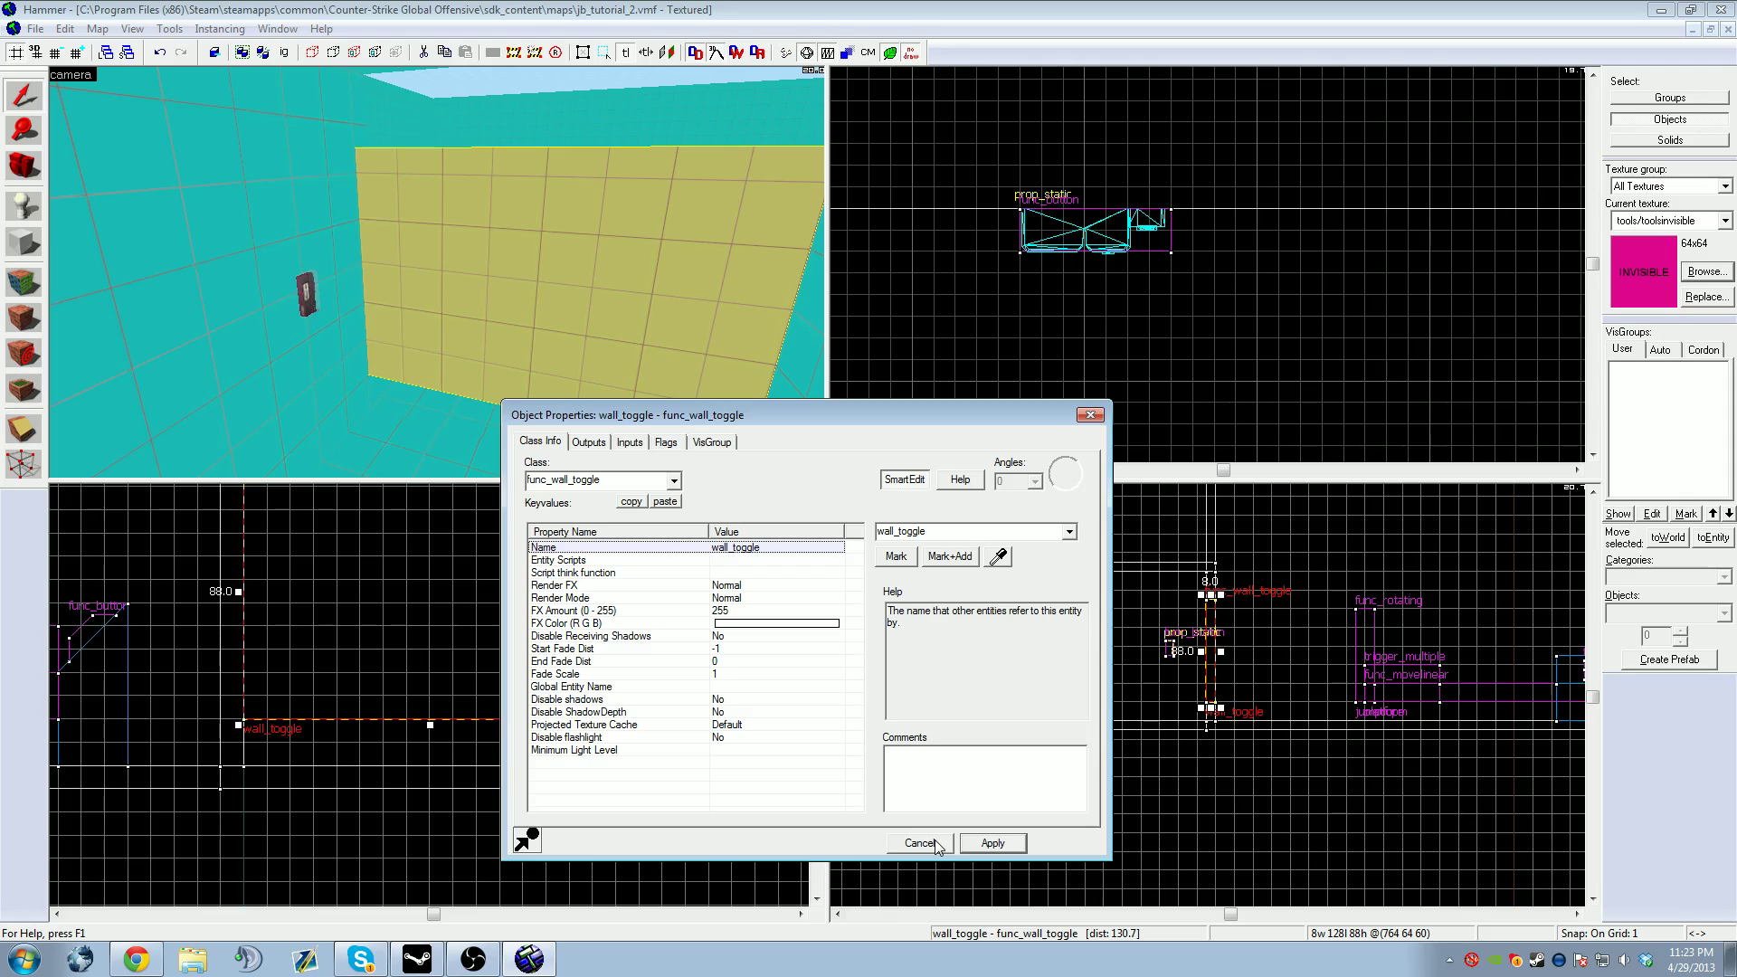
Step: Close the doorway wall's properties, clear the selection, and save the map under the new file name jb_tutorial_3
left_click(938, 842)
key("Escape")
left_click(36, 28)
left_click(68, 129)
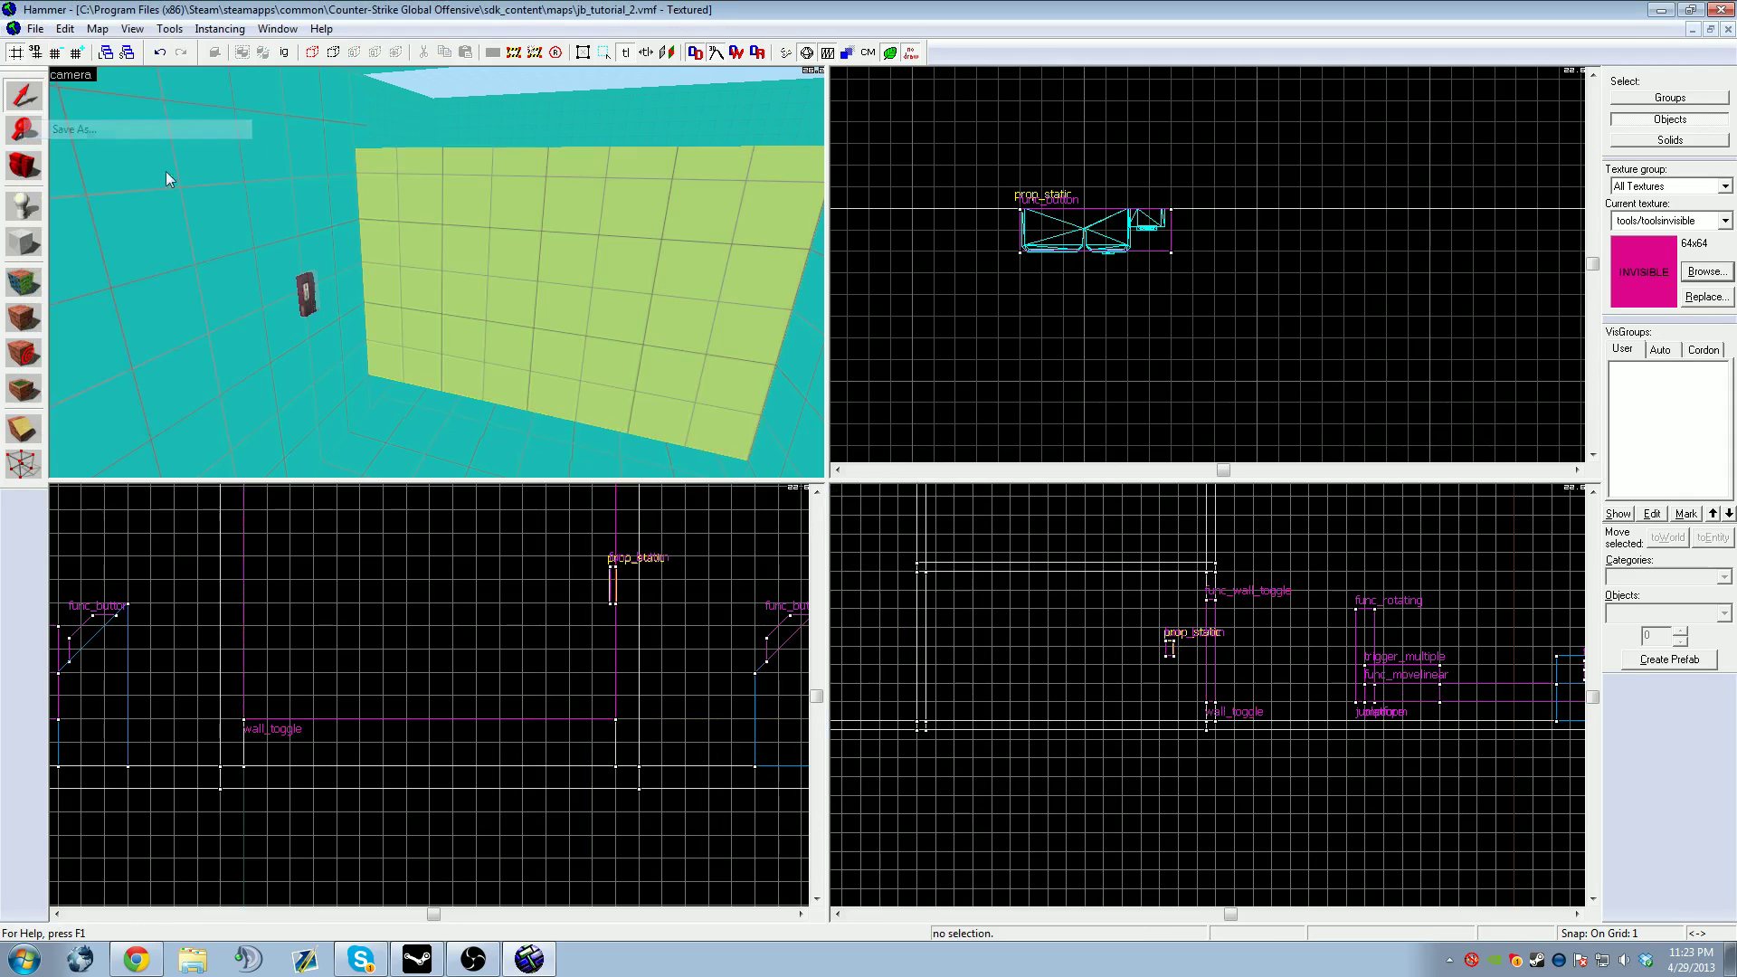
left_click(746, 604)
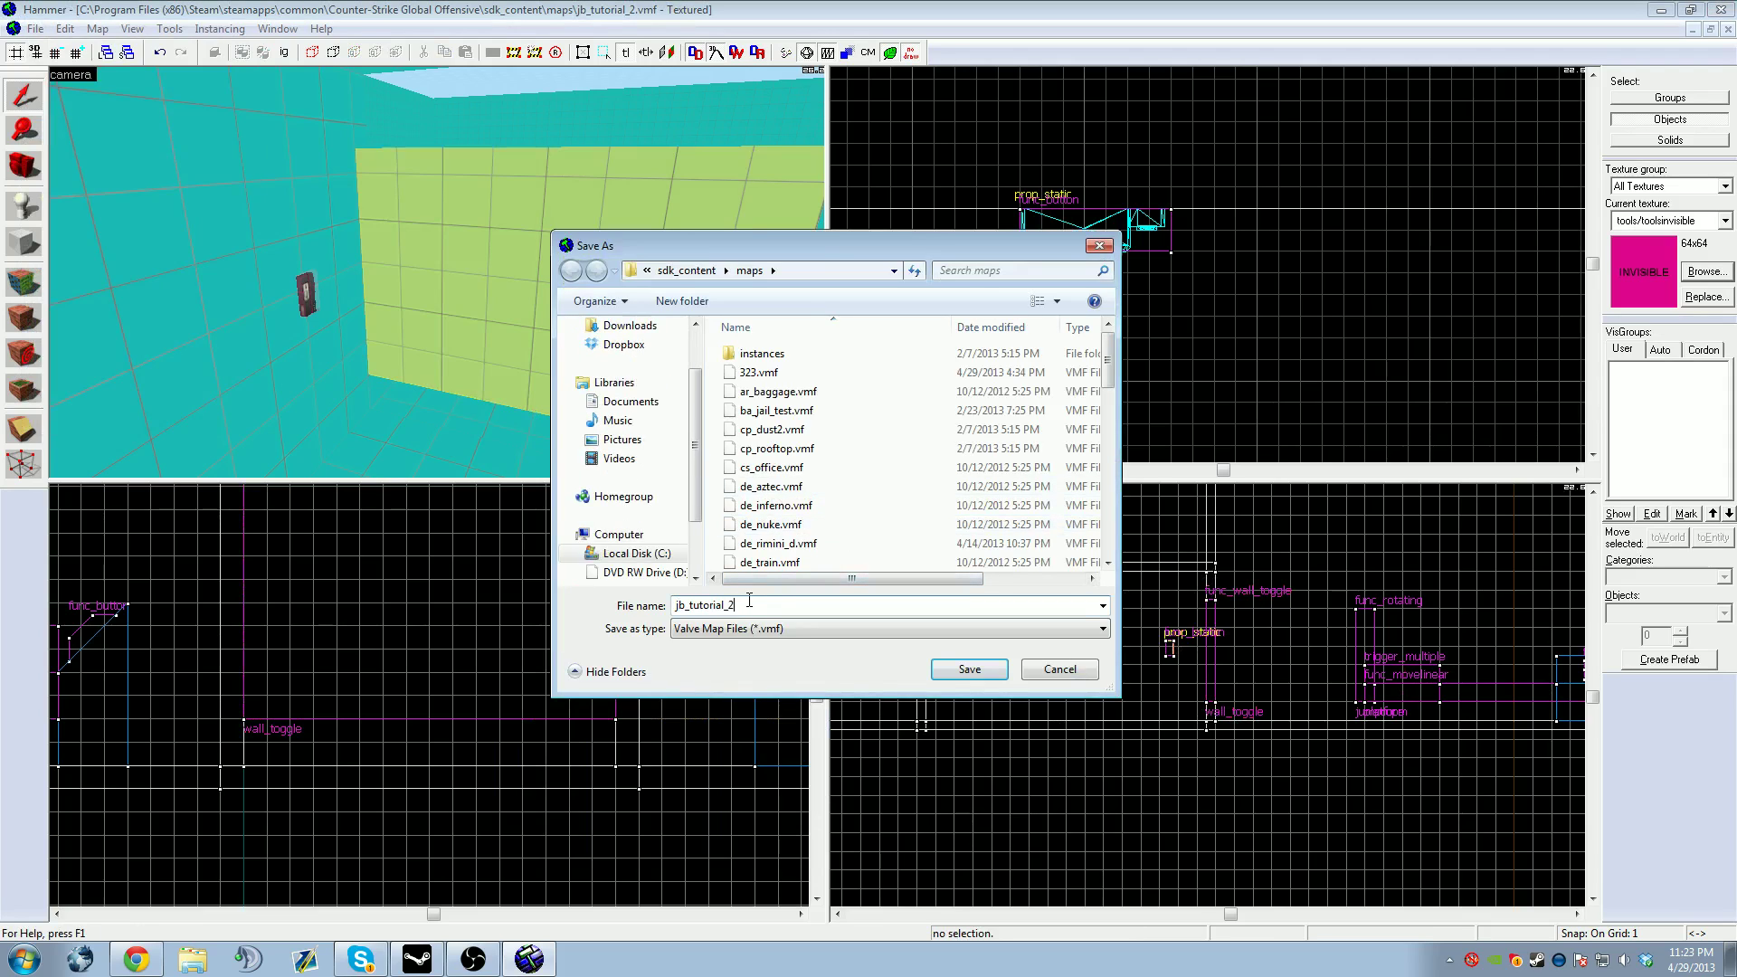
key("BackSpace")
left_click(969, 669)
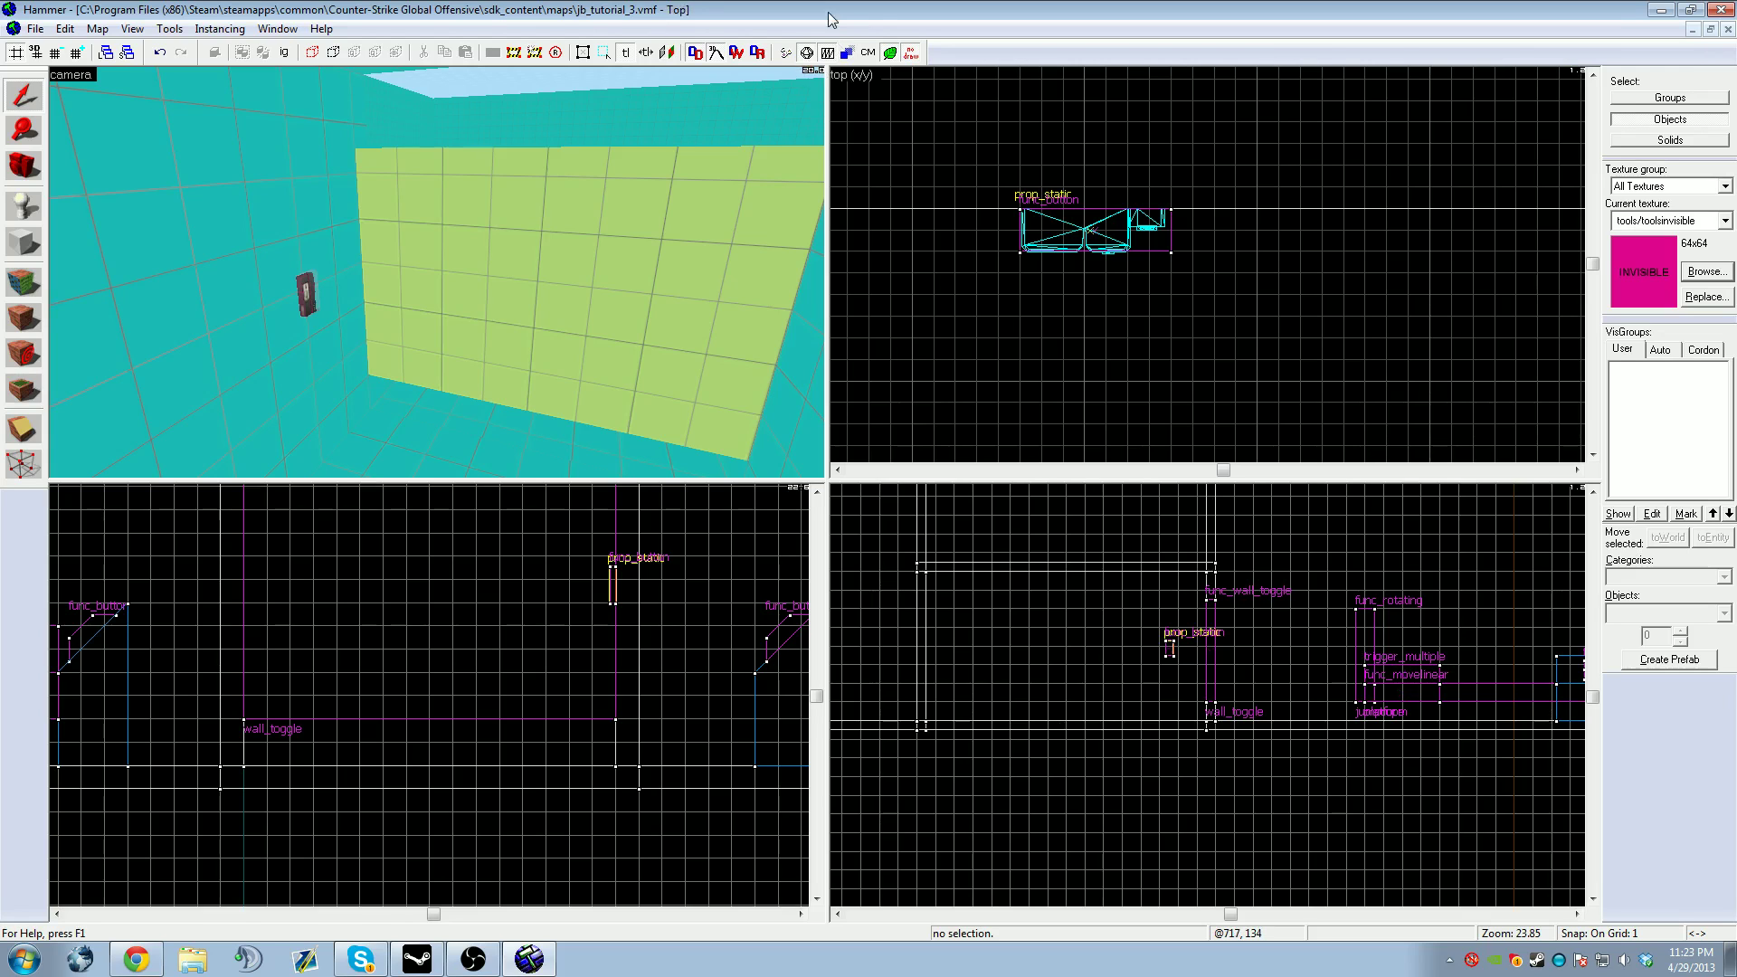
Step: Examine the doorway wall and keycard reader in the 3D view from near and far camera positions
key("z")
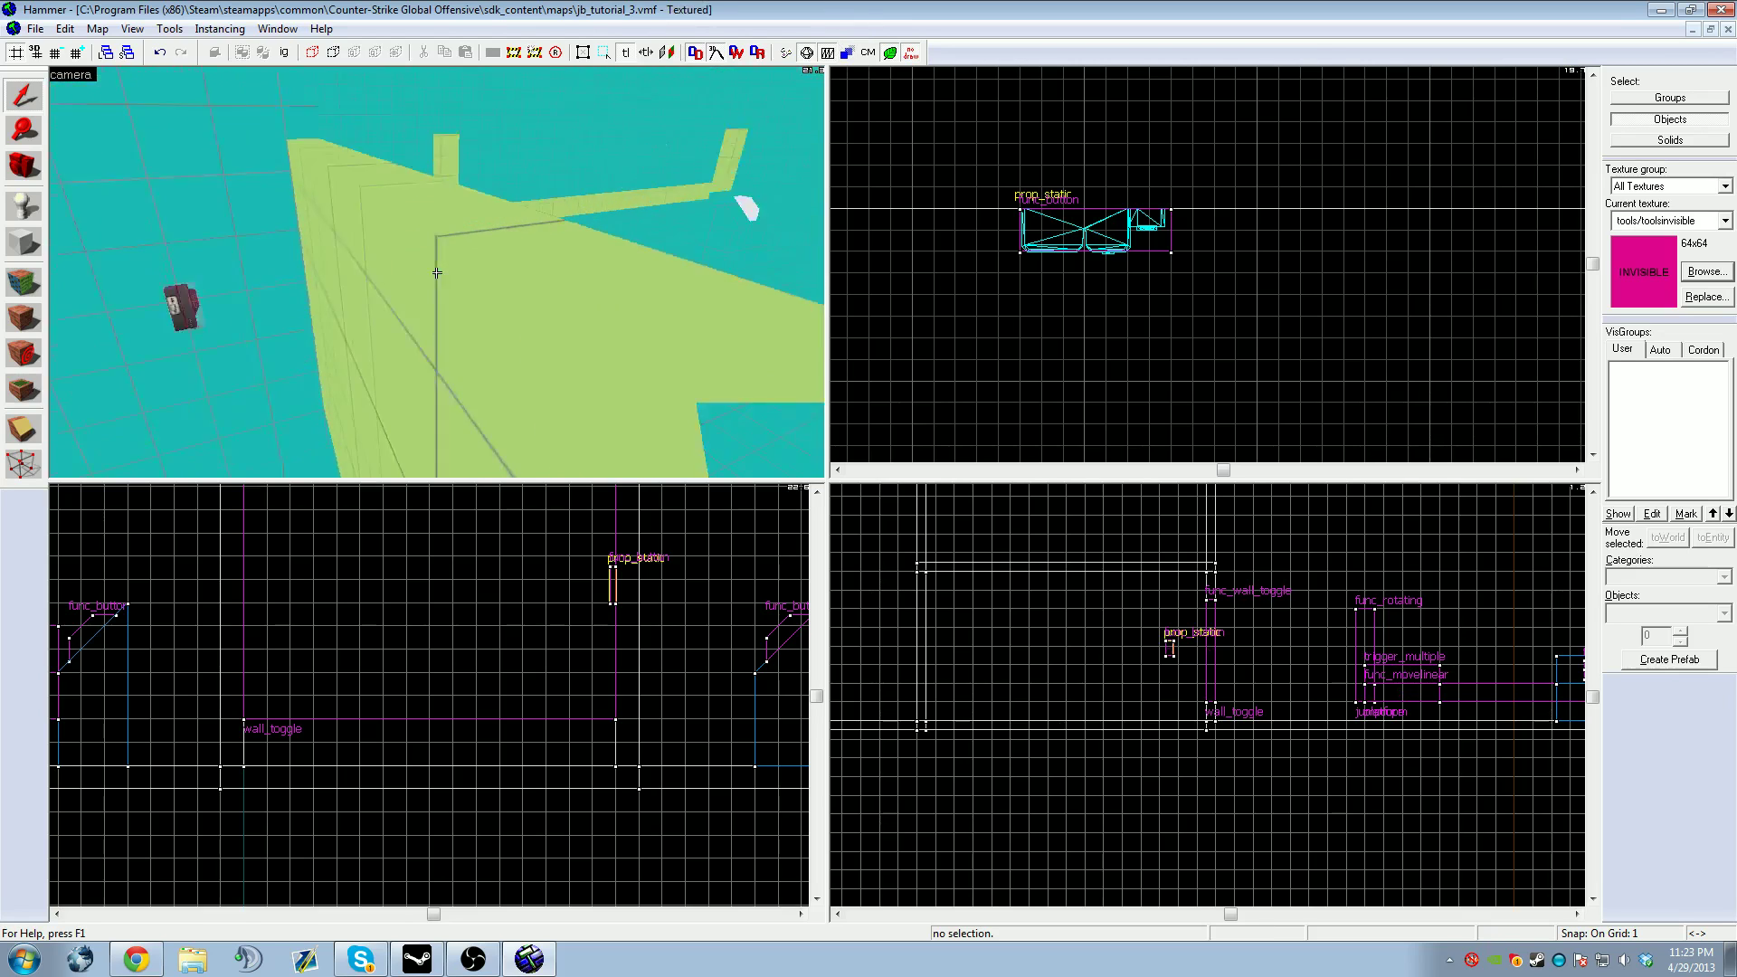
key("s")
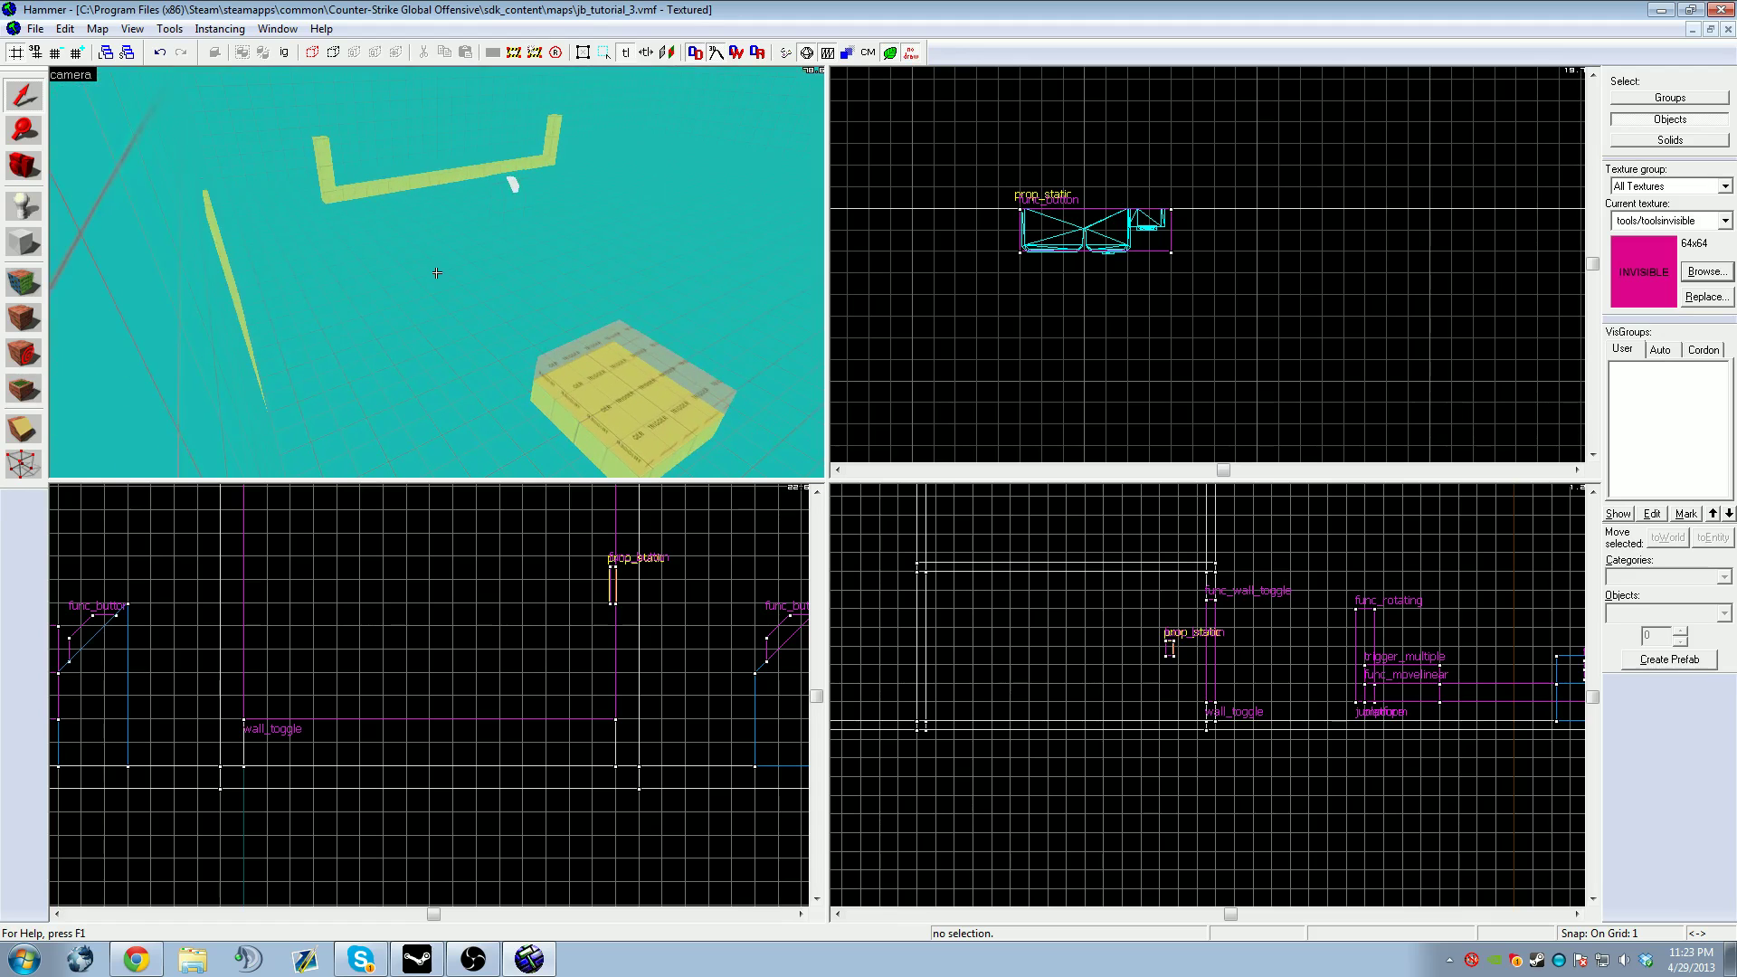
key("w")
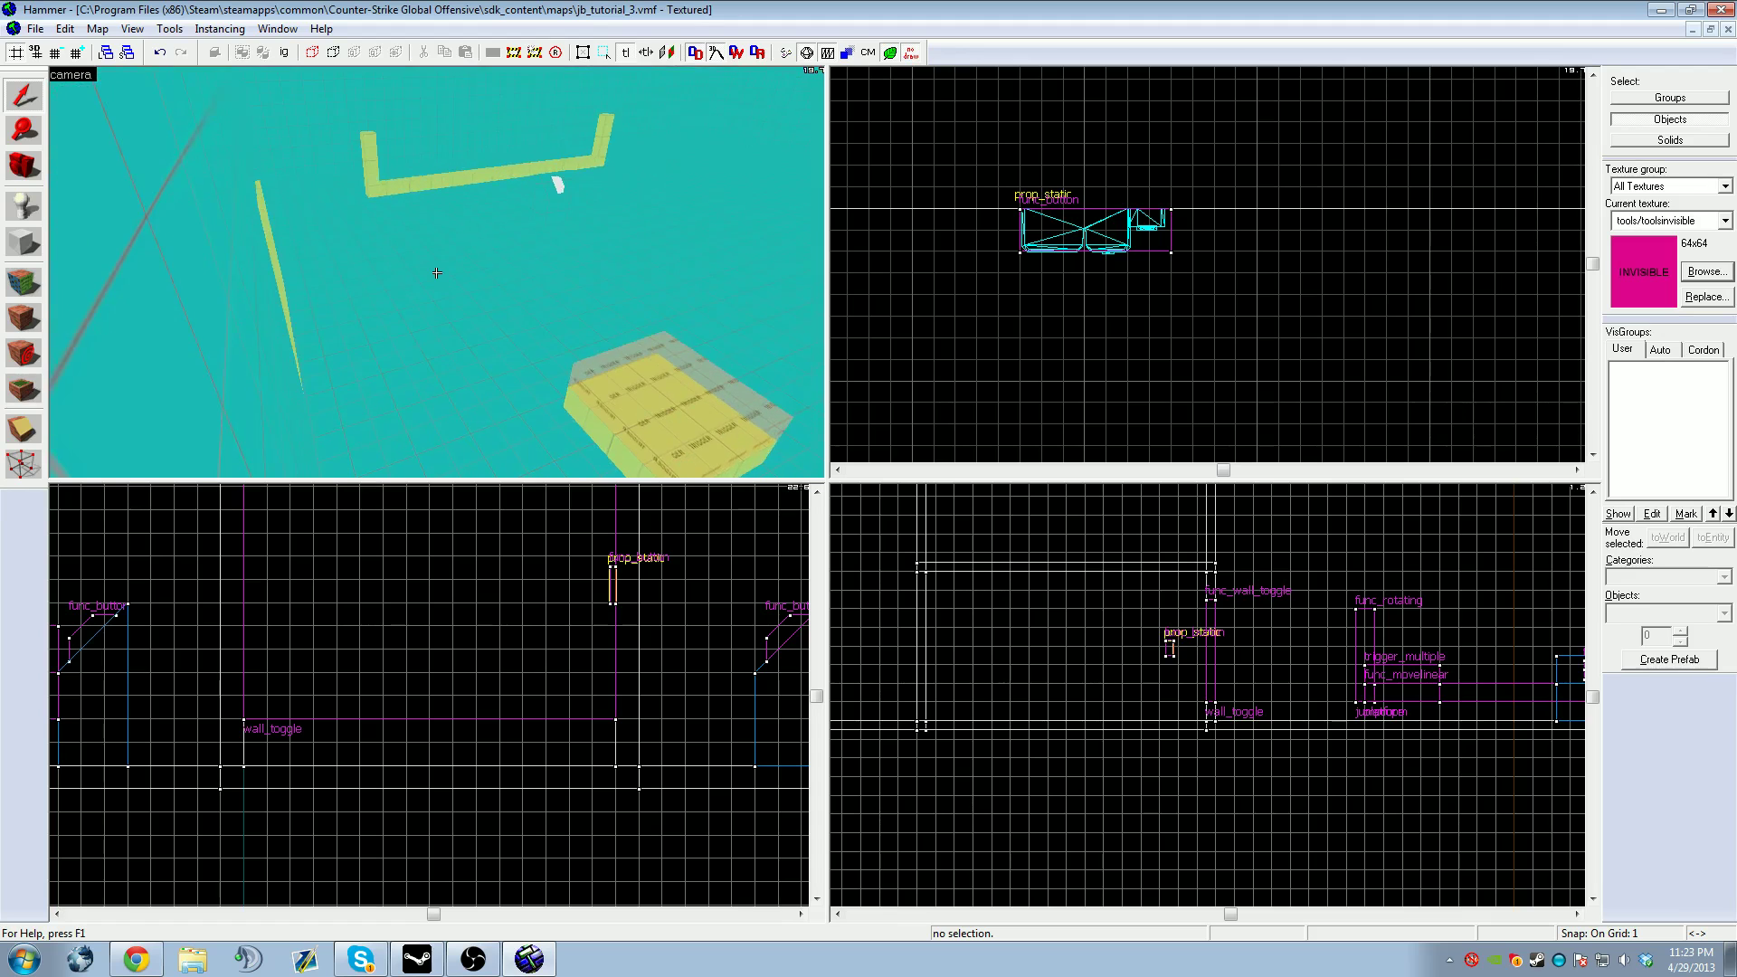
key("w")
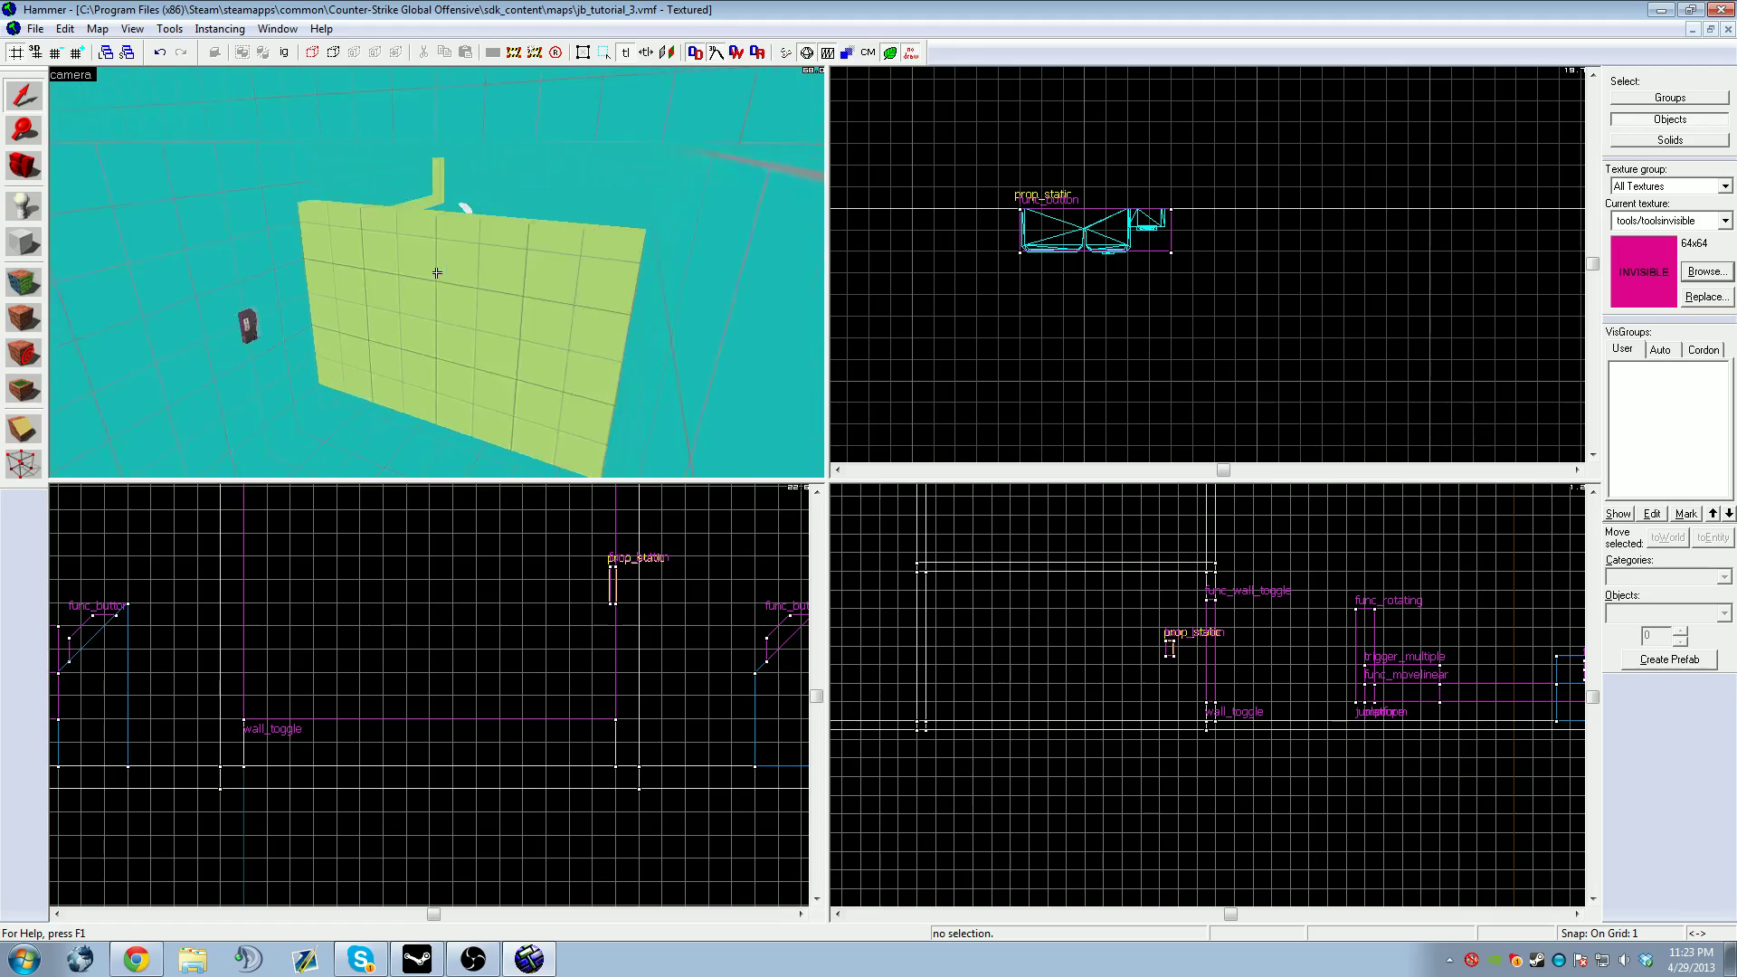
key("s")
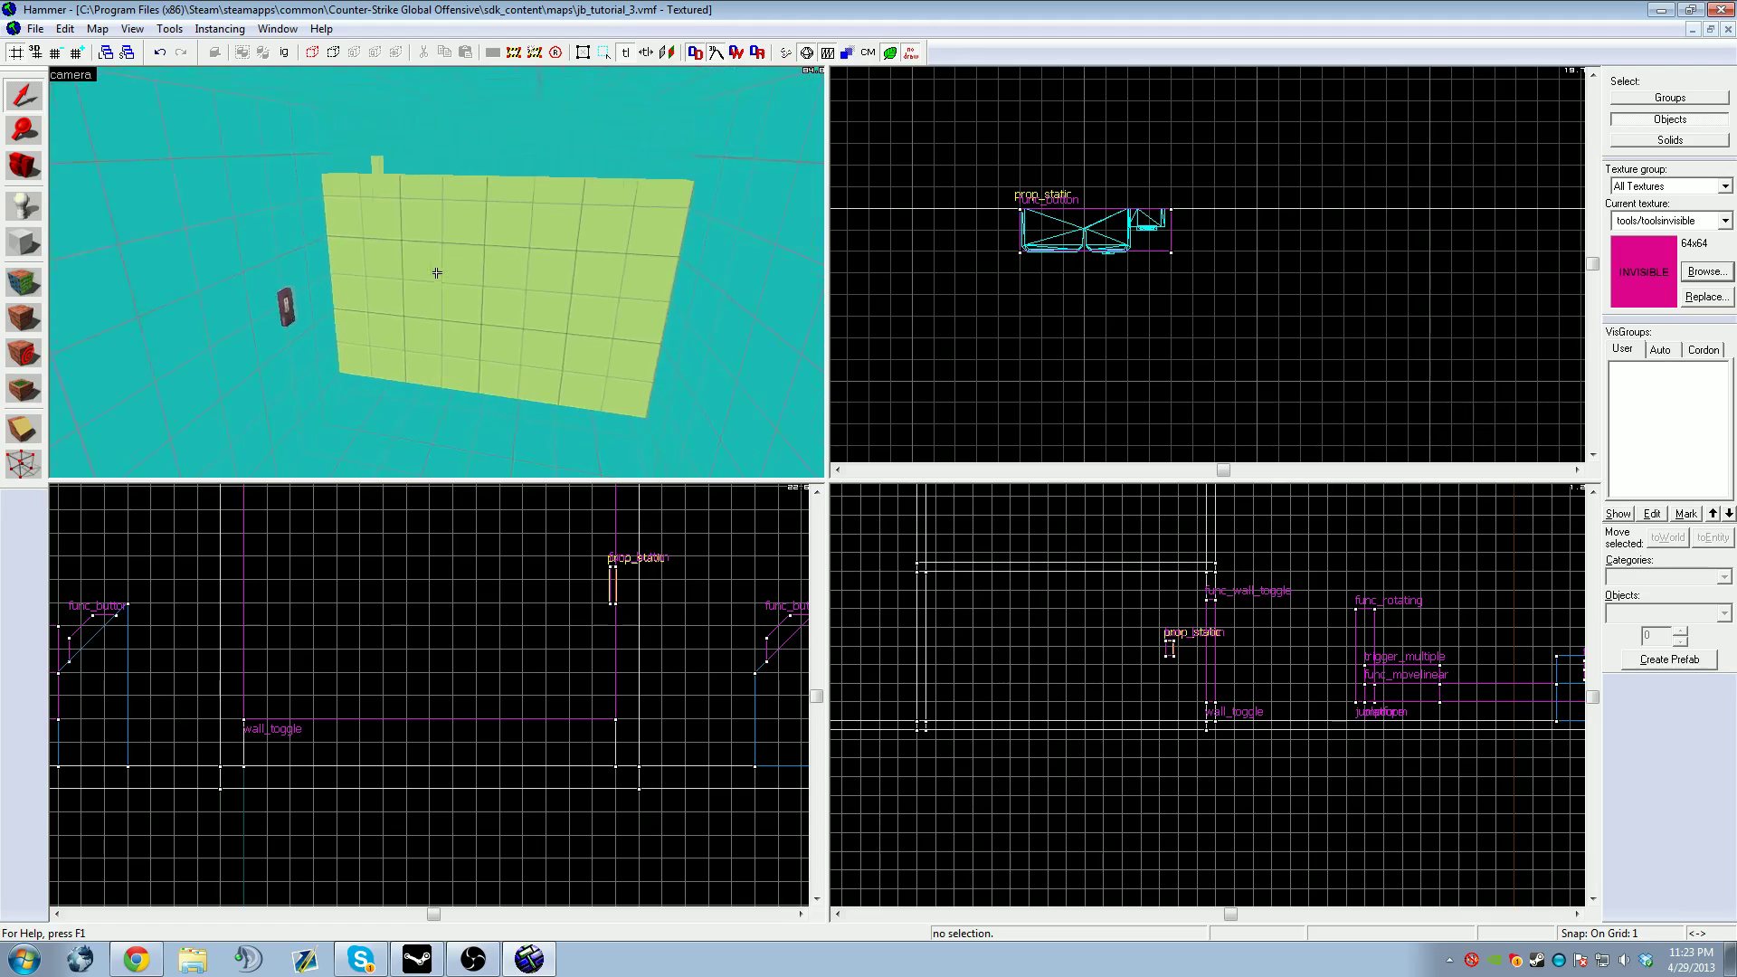
key("s")
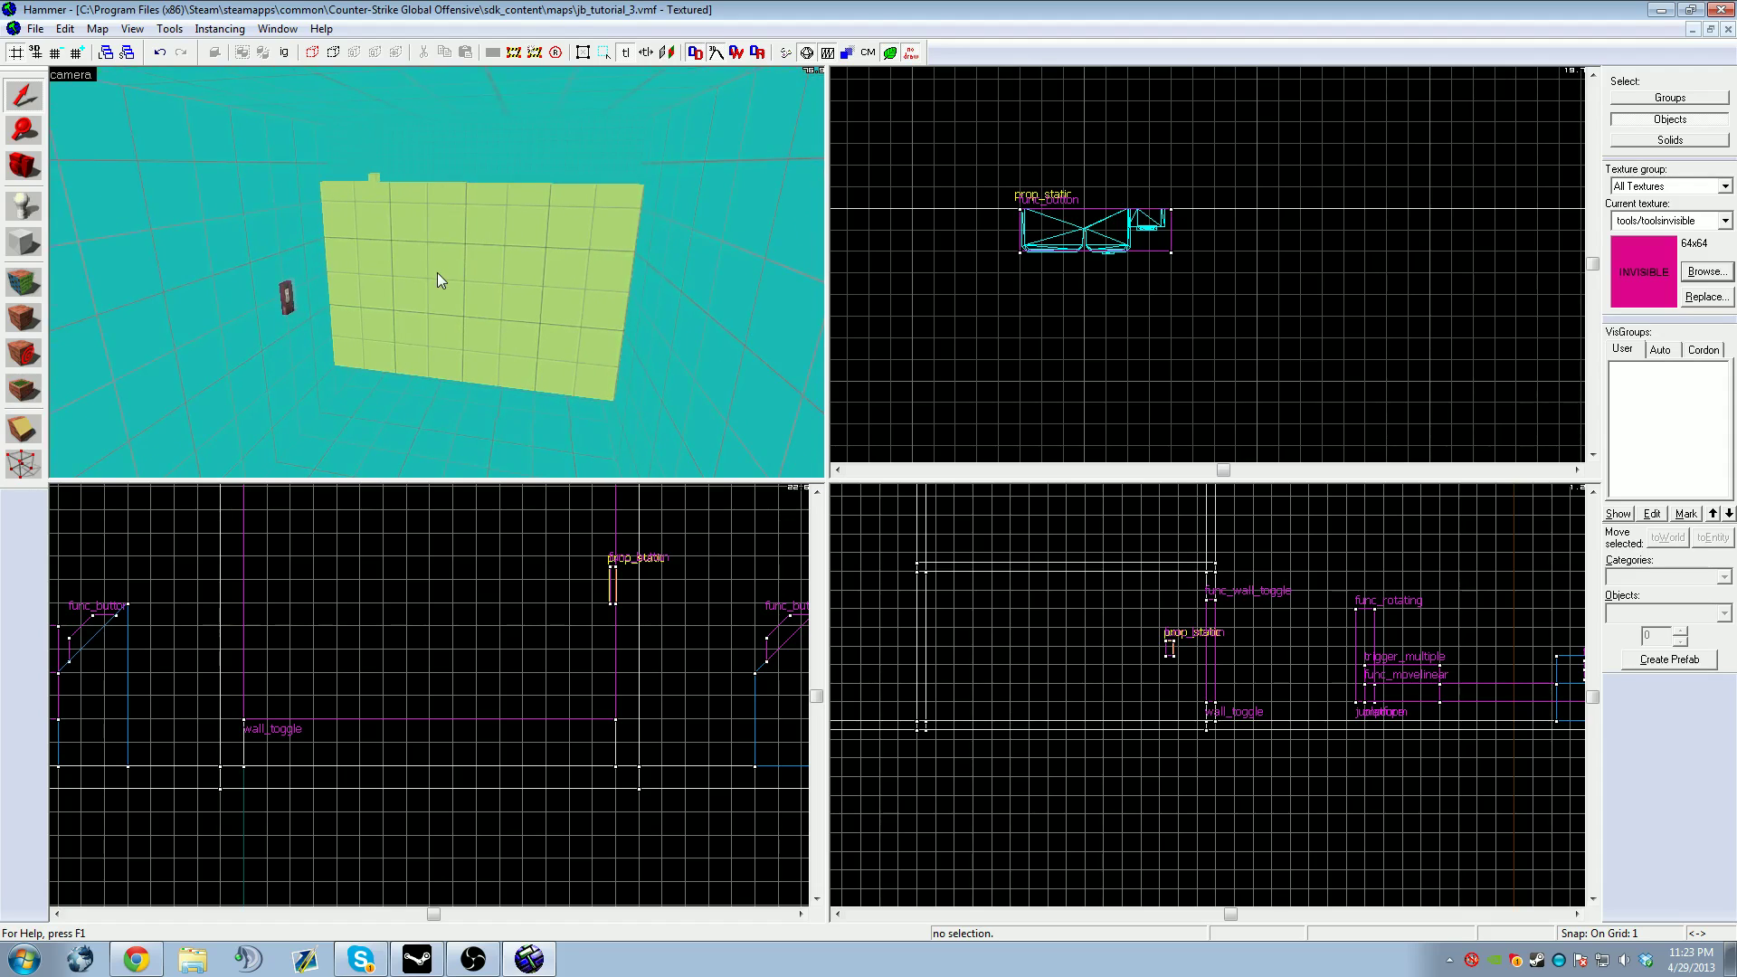
key("w")
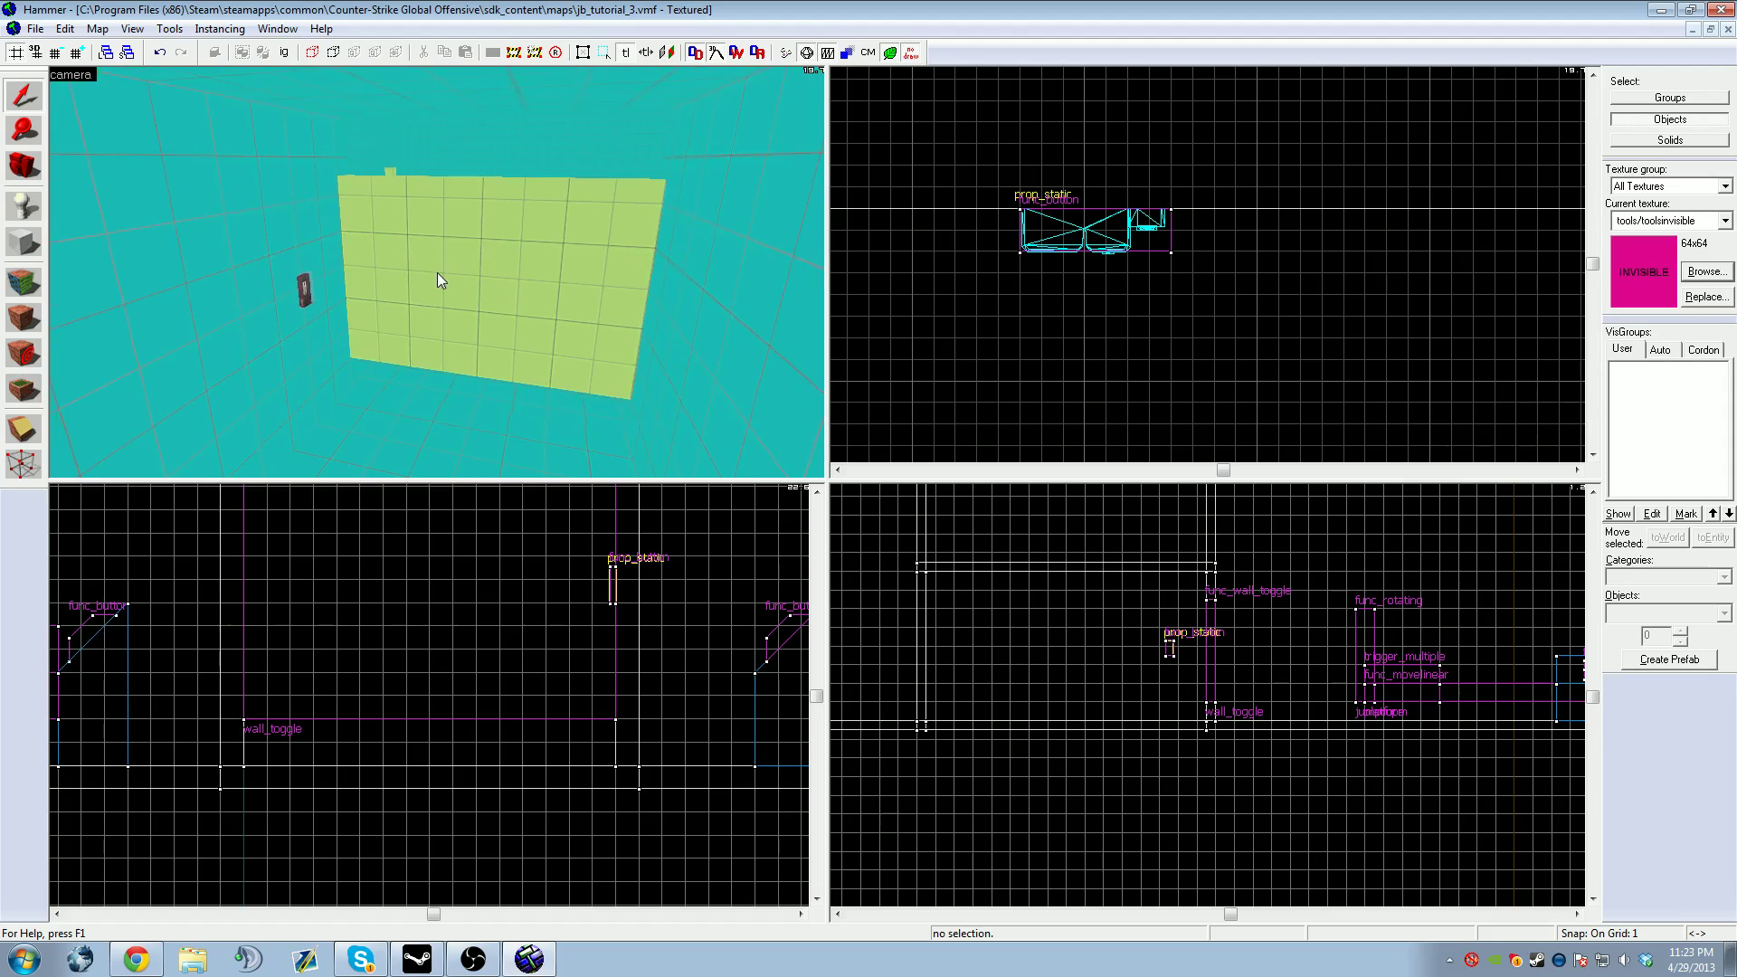
Step: Review the jump rope and its func_button by selecting them in the 3D view
key("z")
key("w")
key("s")
key("z")
left_click(437, 279)
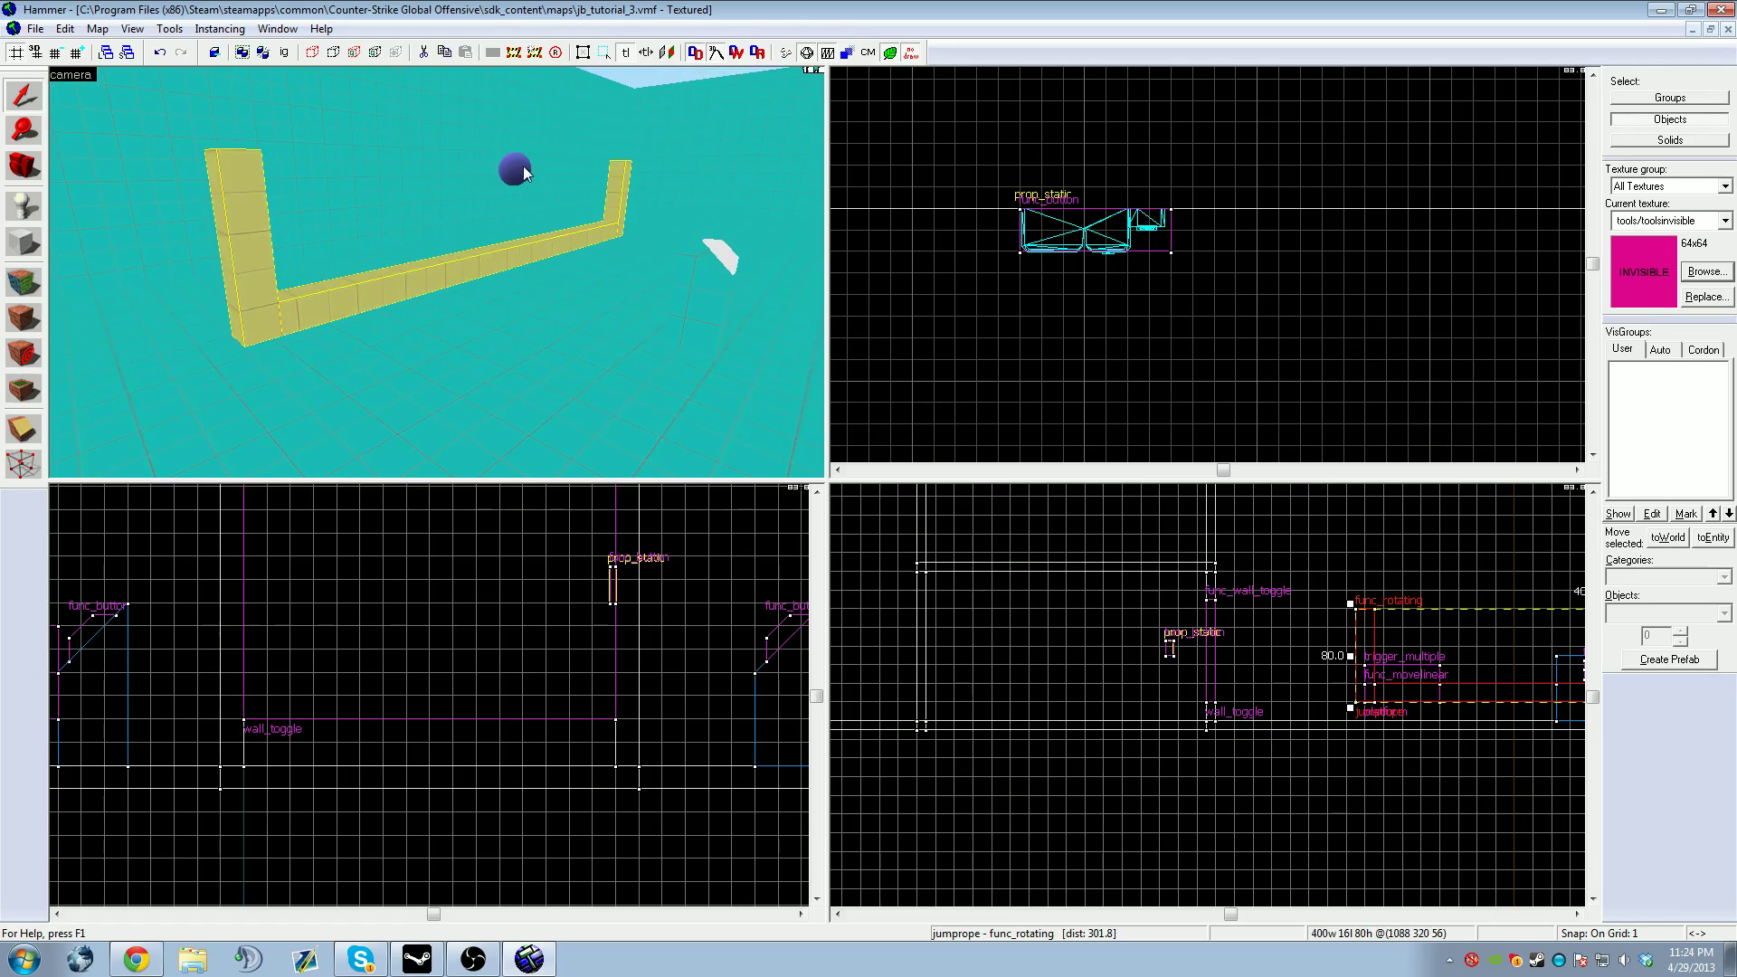
key("z")
key("z")
left_click(622, 257)
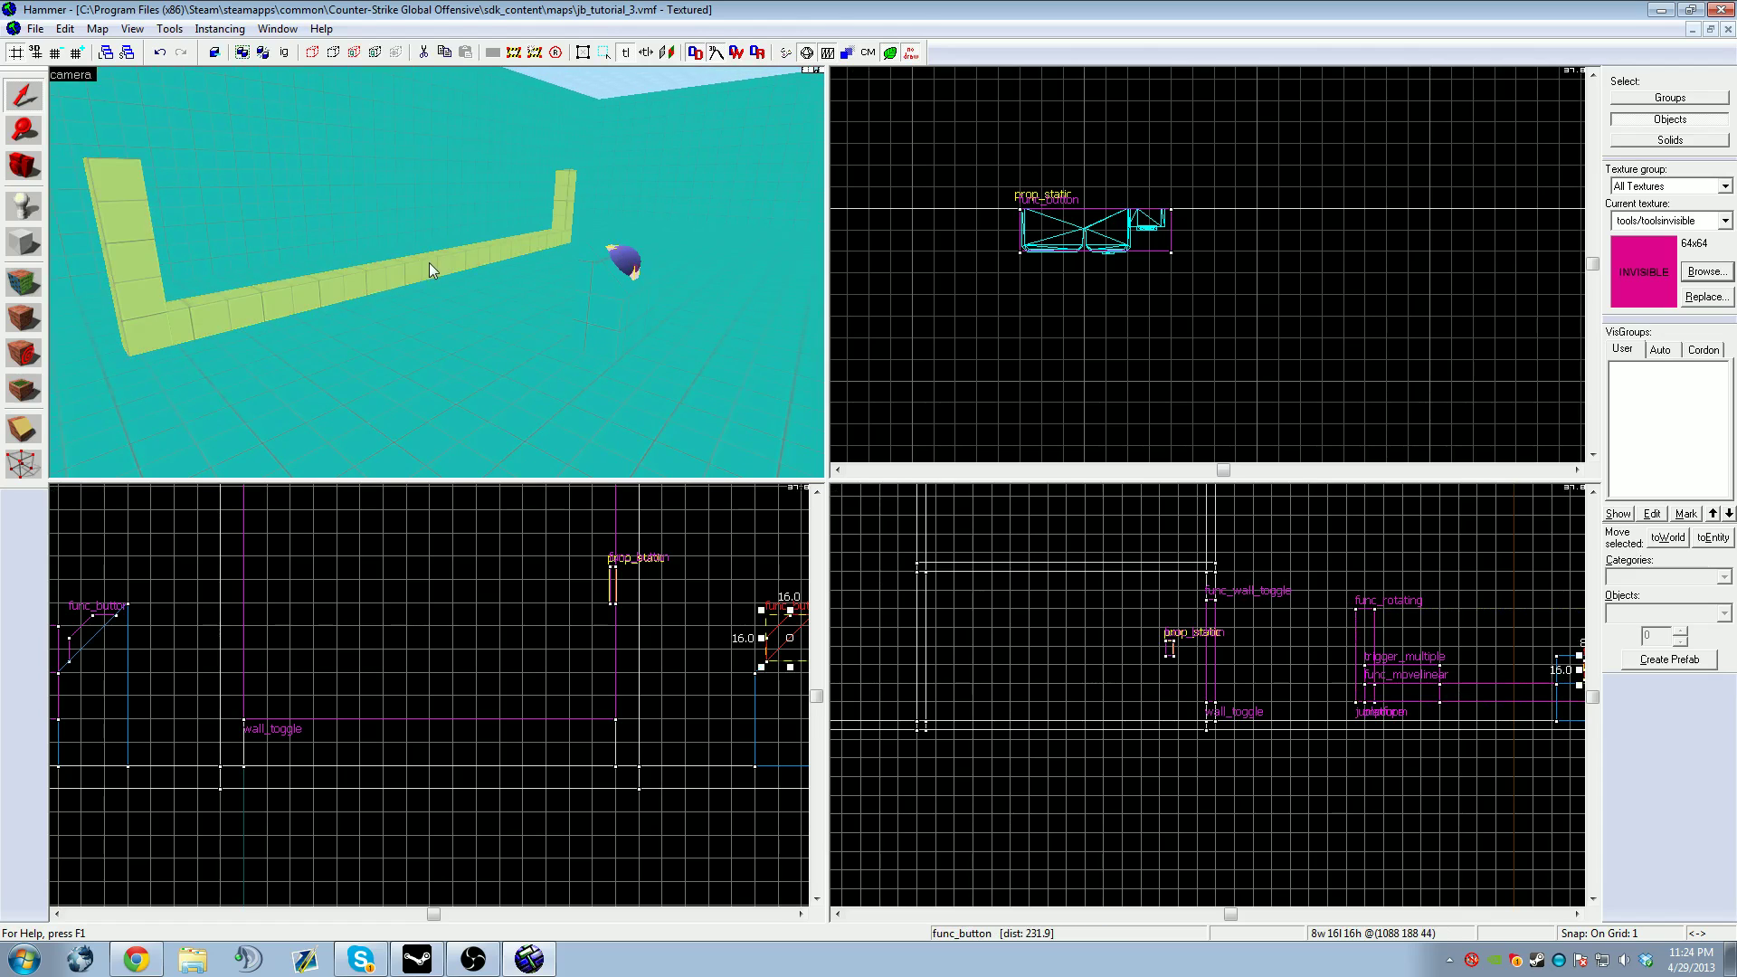
key("z")
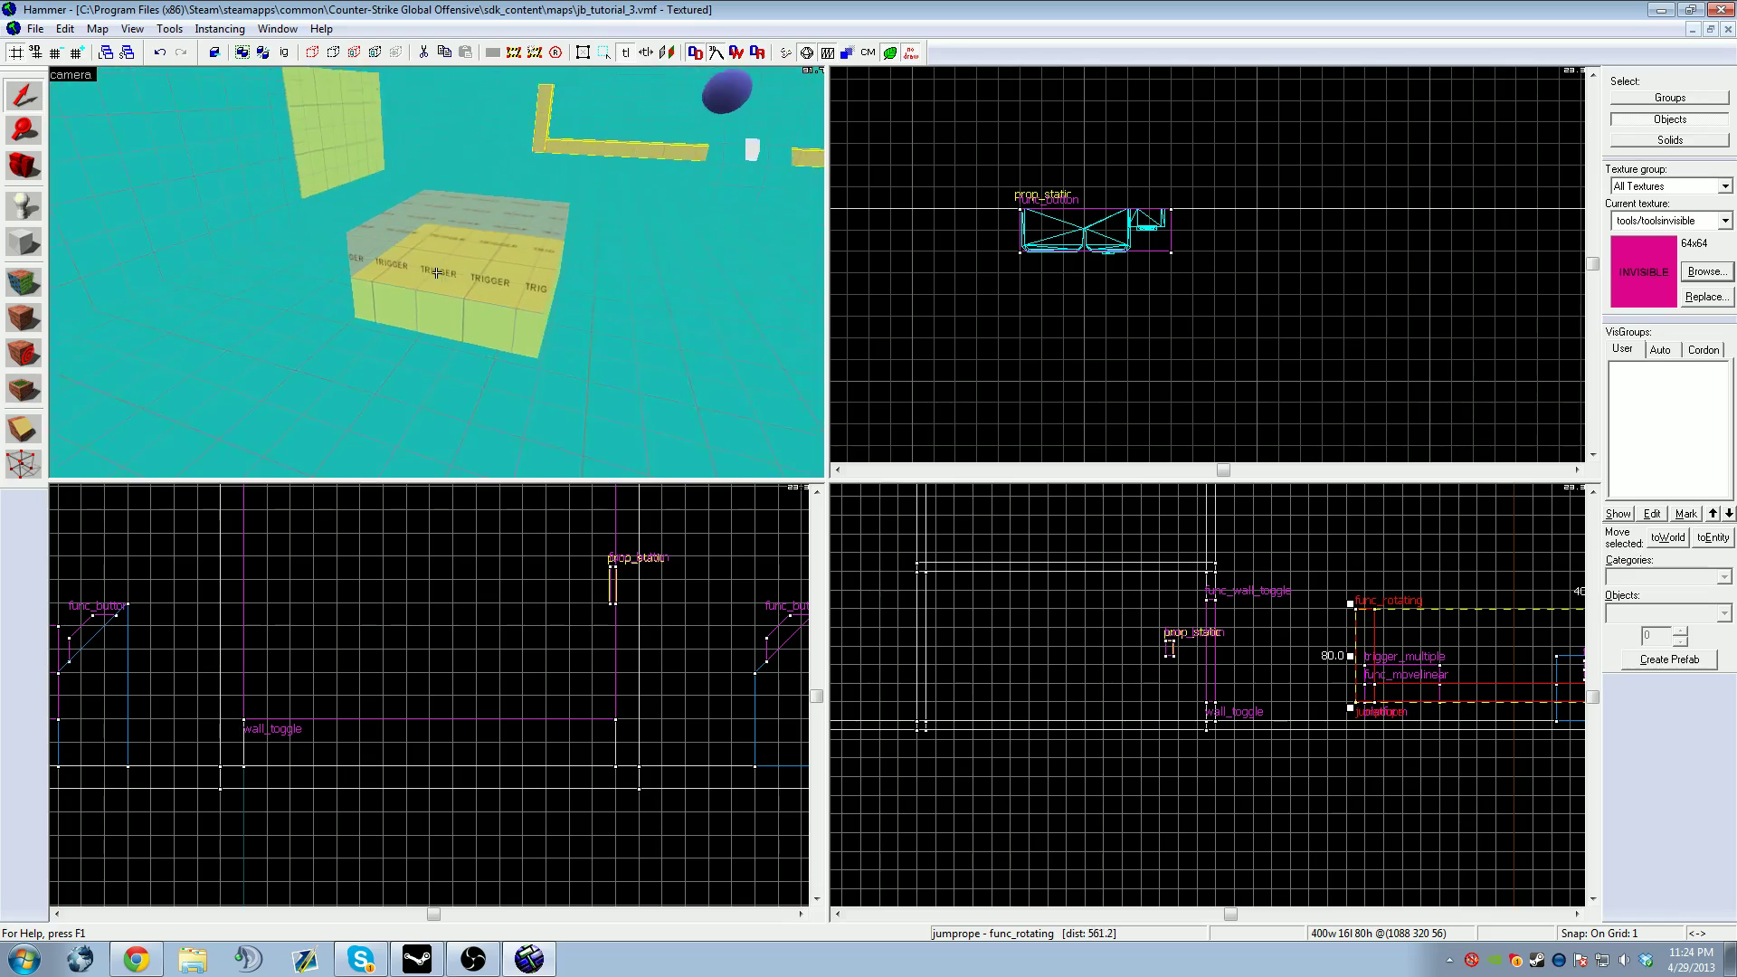
Step: Review the func_movelinear platform and the trigger_multiple brush above it by selecting each in turn
key("z")
left_click(437, 273)
key("z")
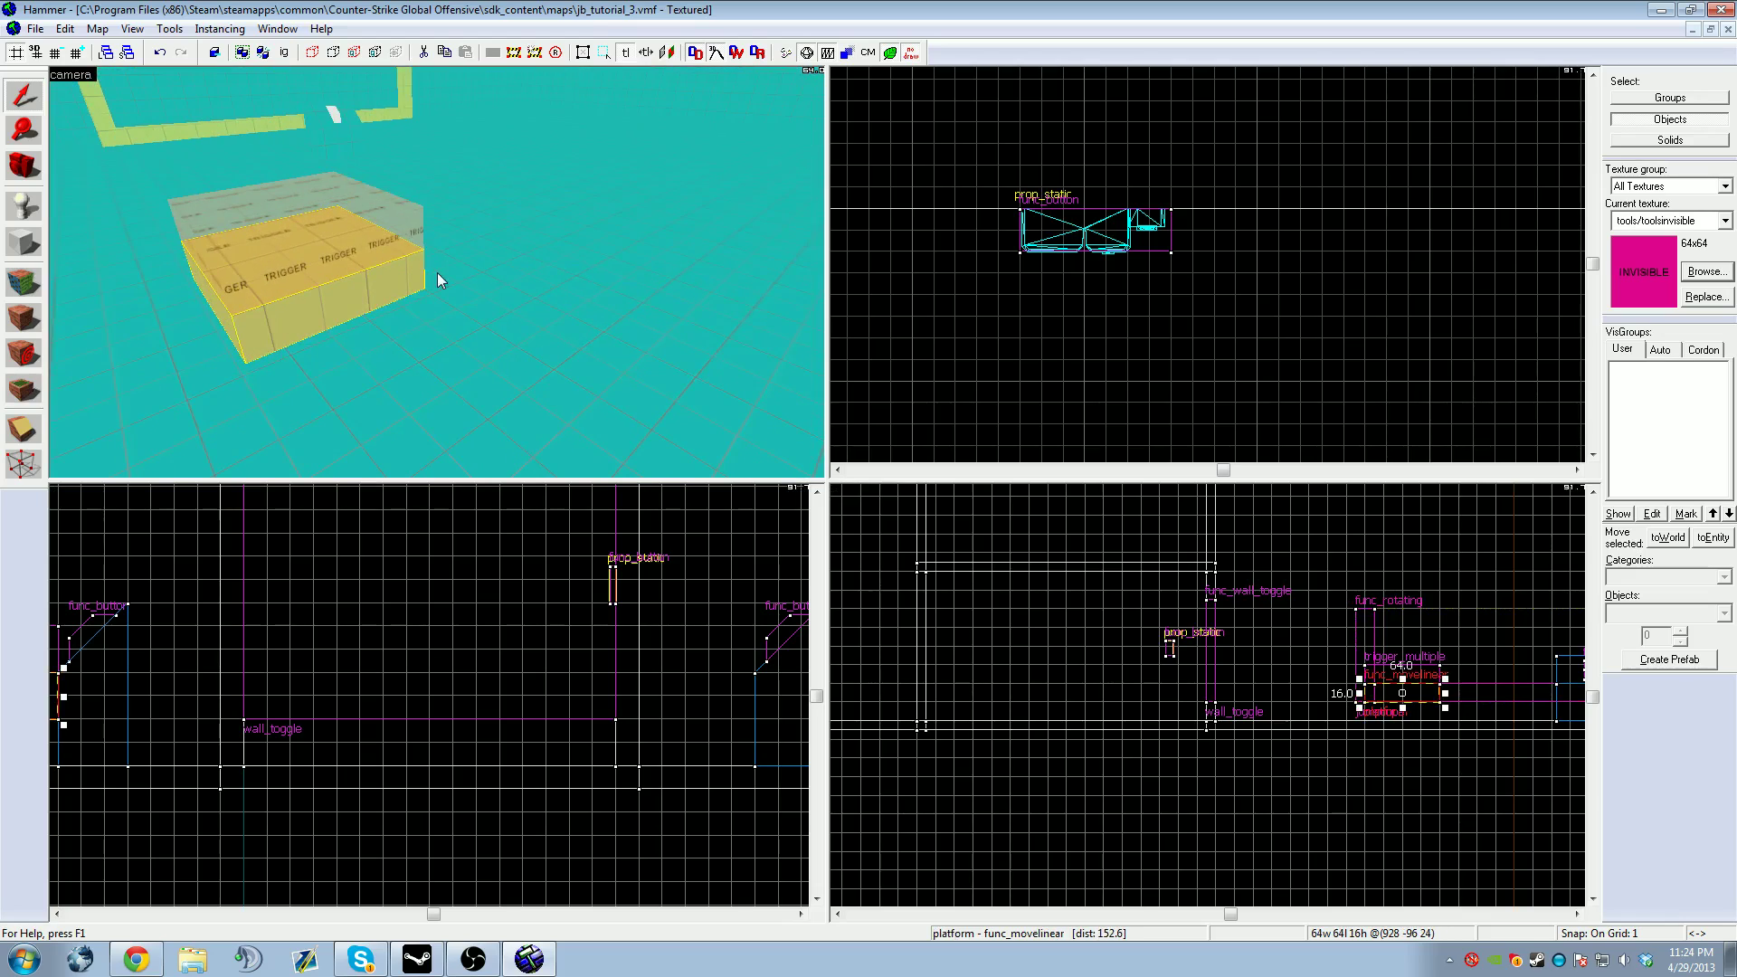
scroll(1013, 302, "up", 5)
scroll(999, 349, "down", 4)
scroll(1144, 341, "up", 5)
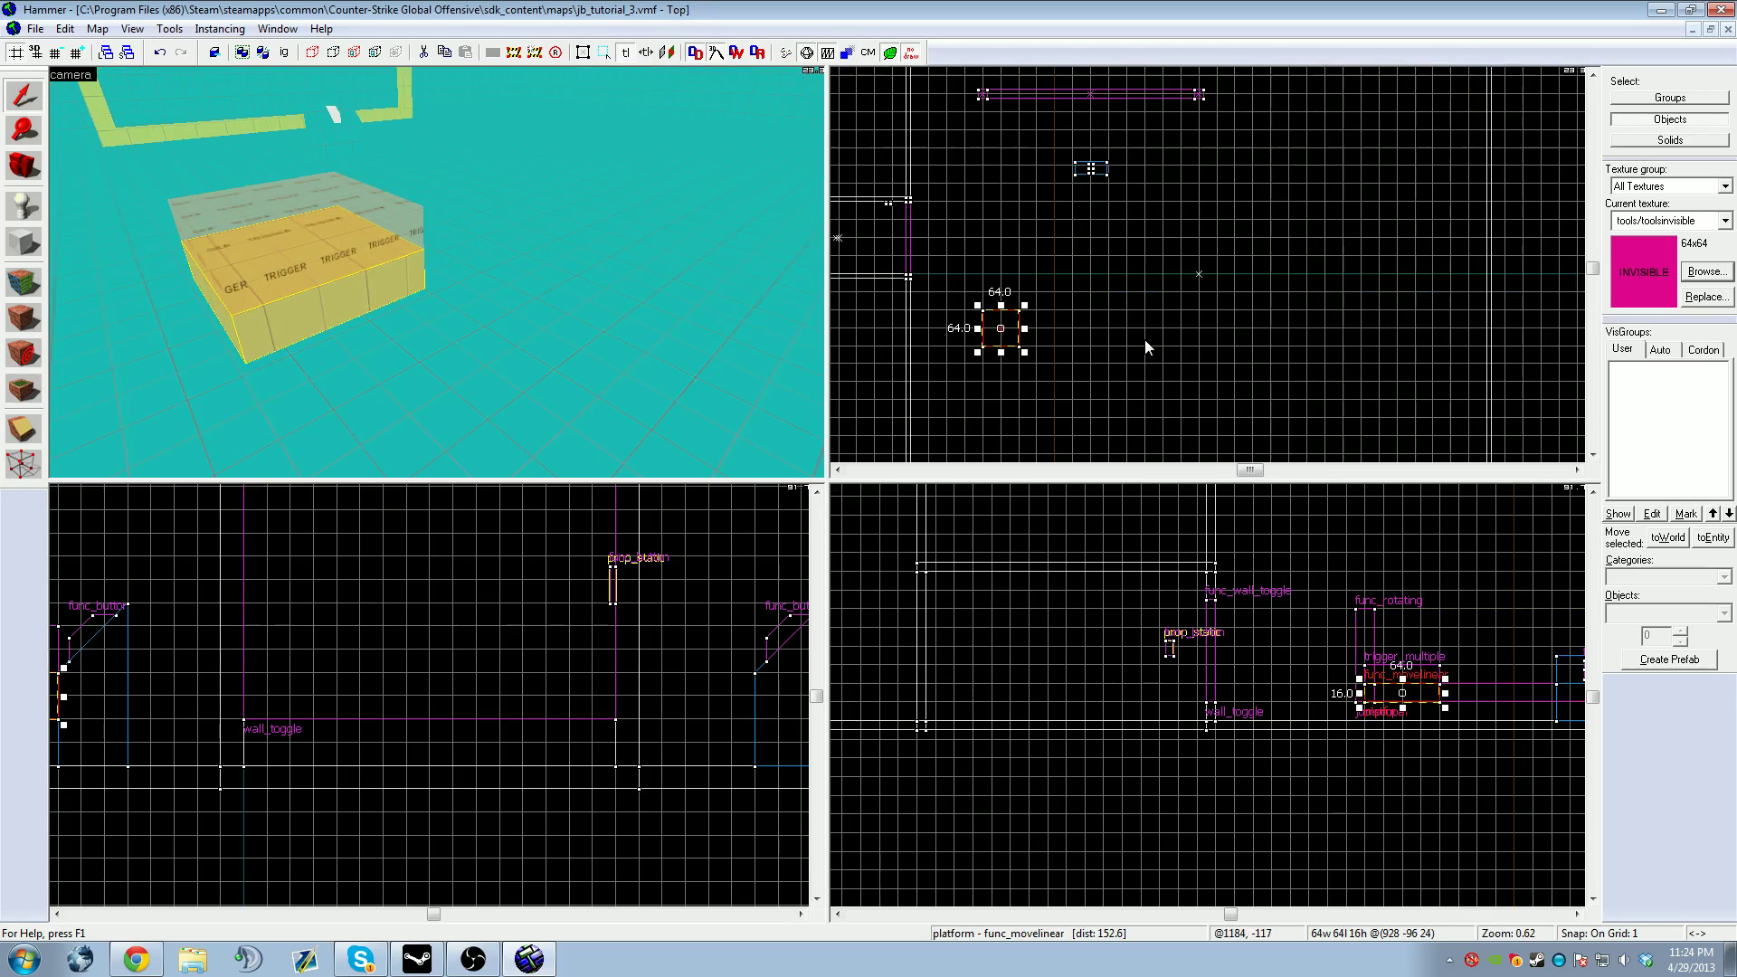
left_click(261, 230)
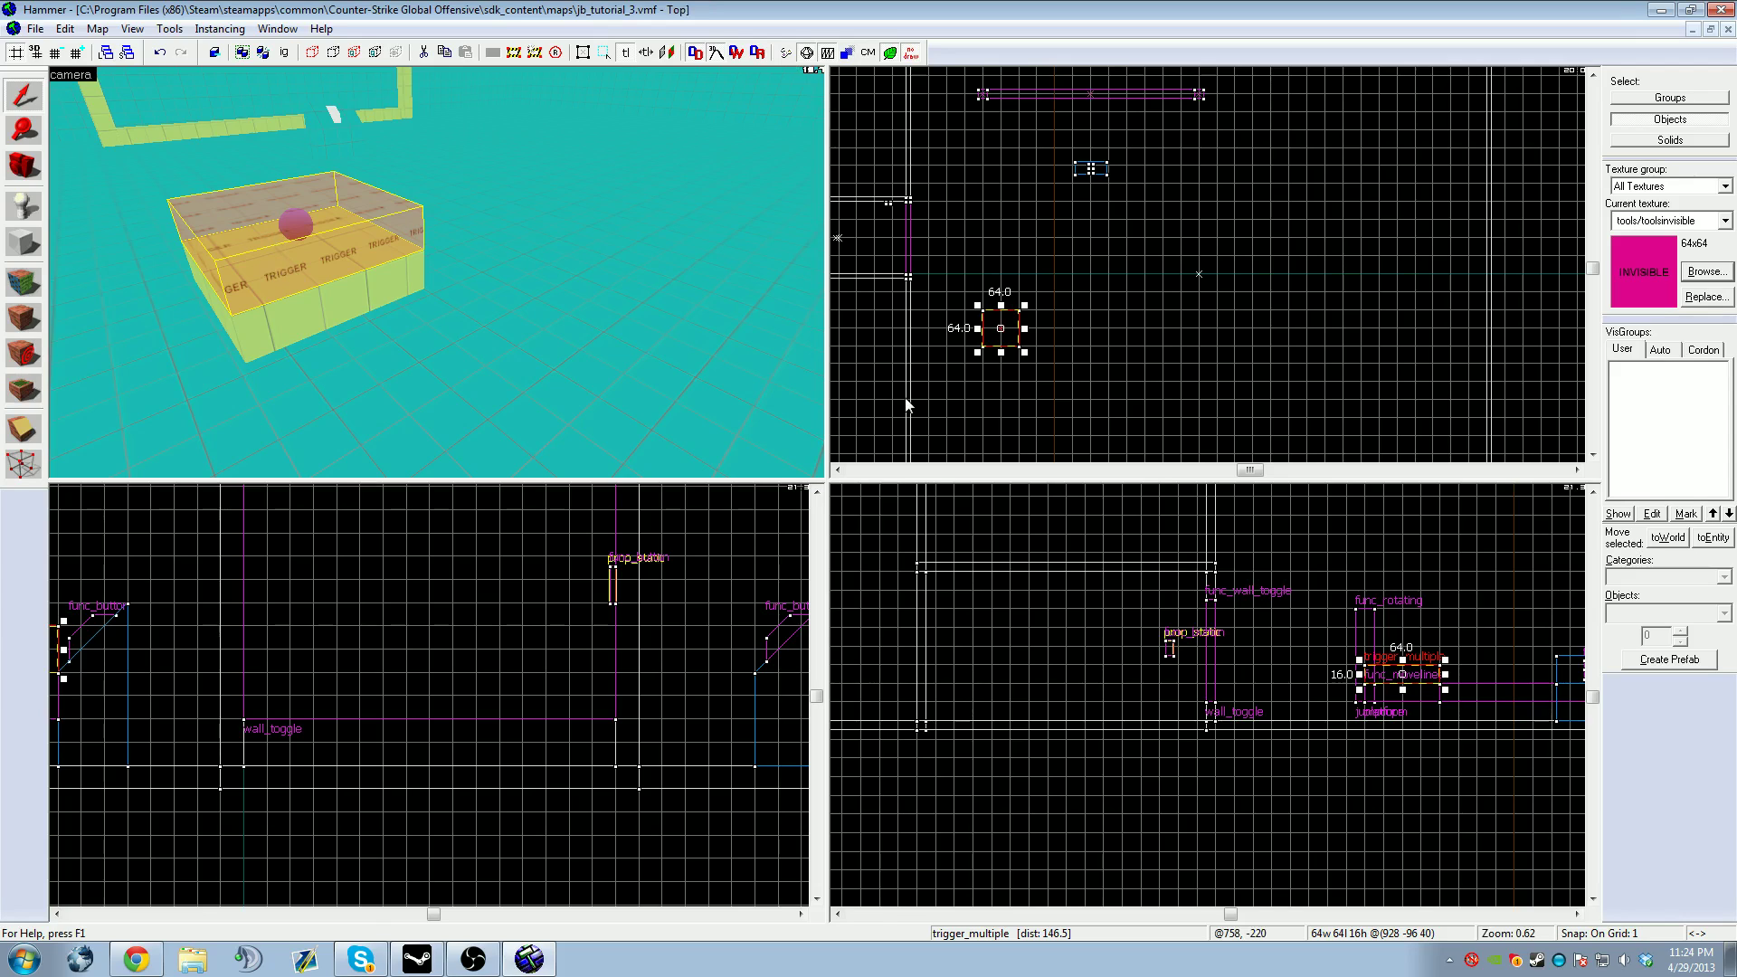
Step: Select the doorway's func_wall_toggle and inspect it together with the keycard reader beside it
key("z")
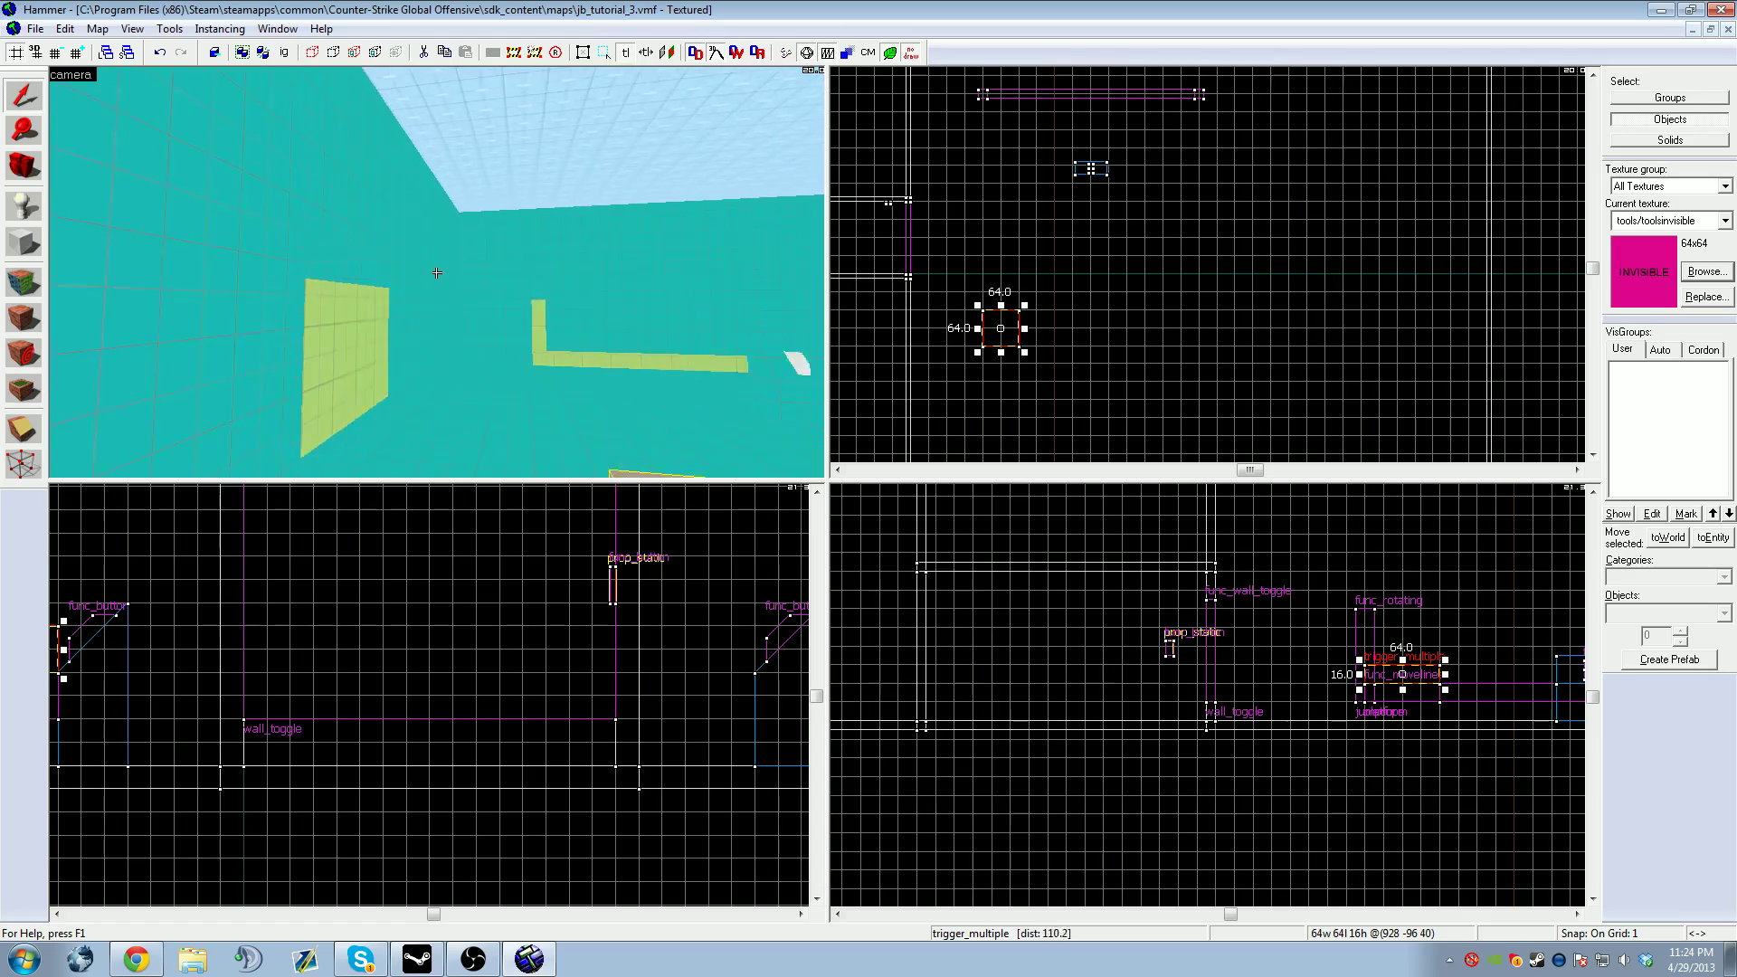
key("w")
key("z")
left_click(485, 306)
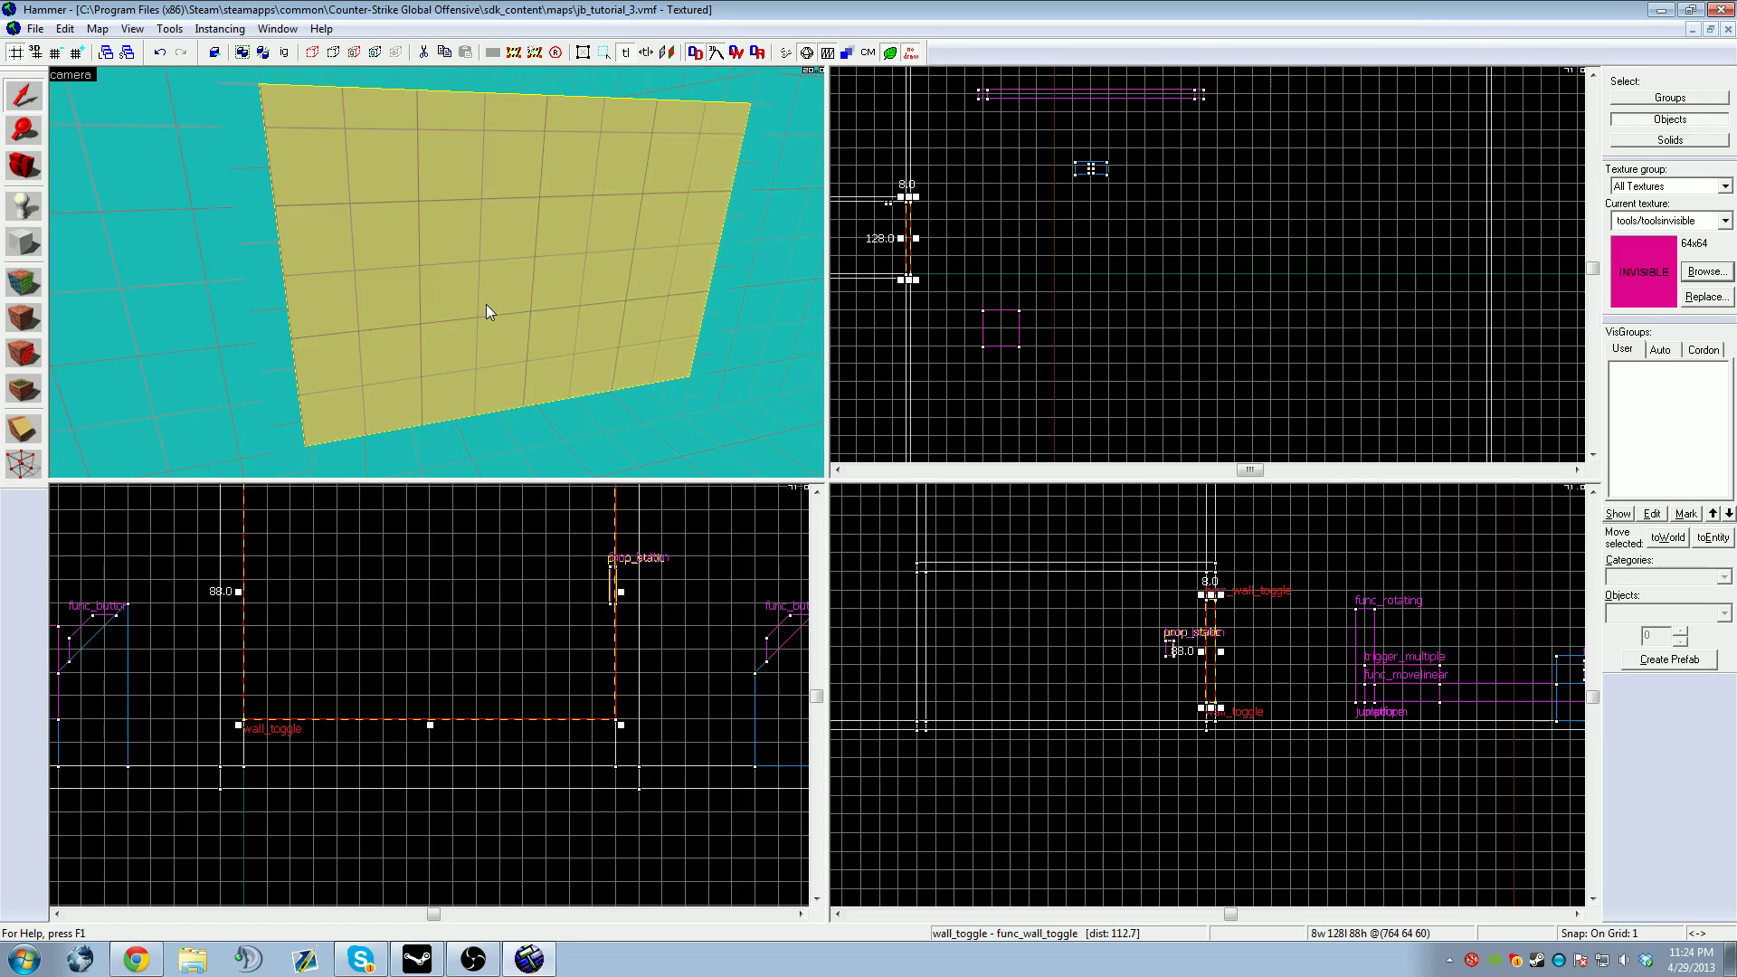
key("z")
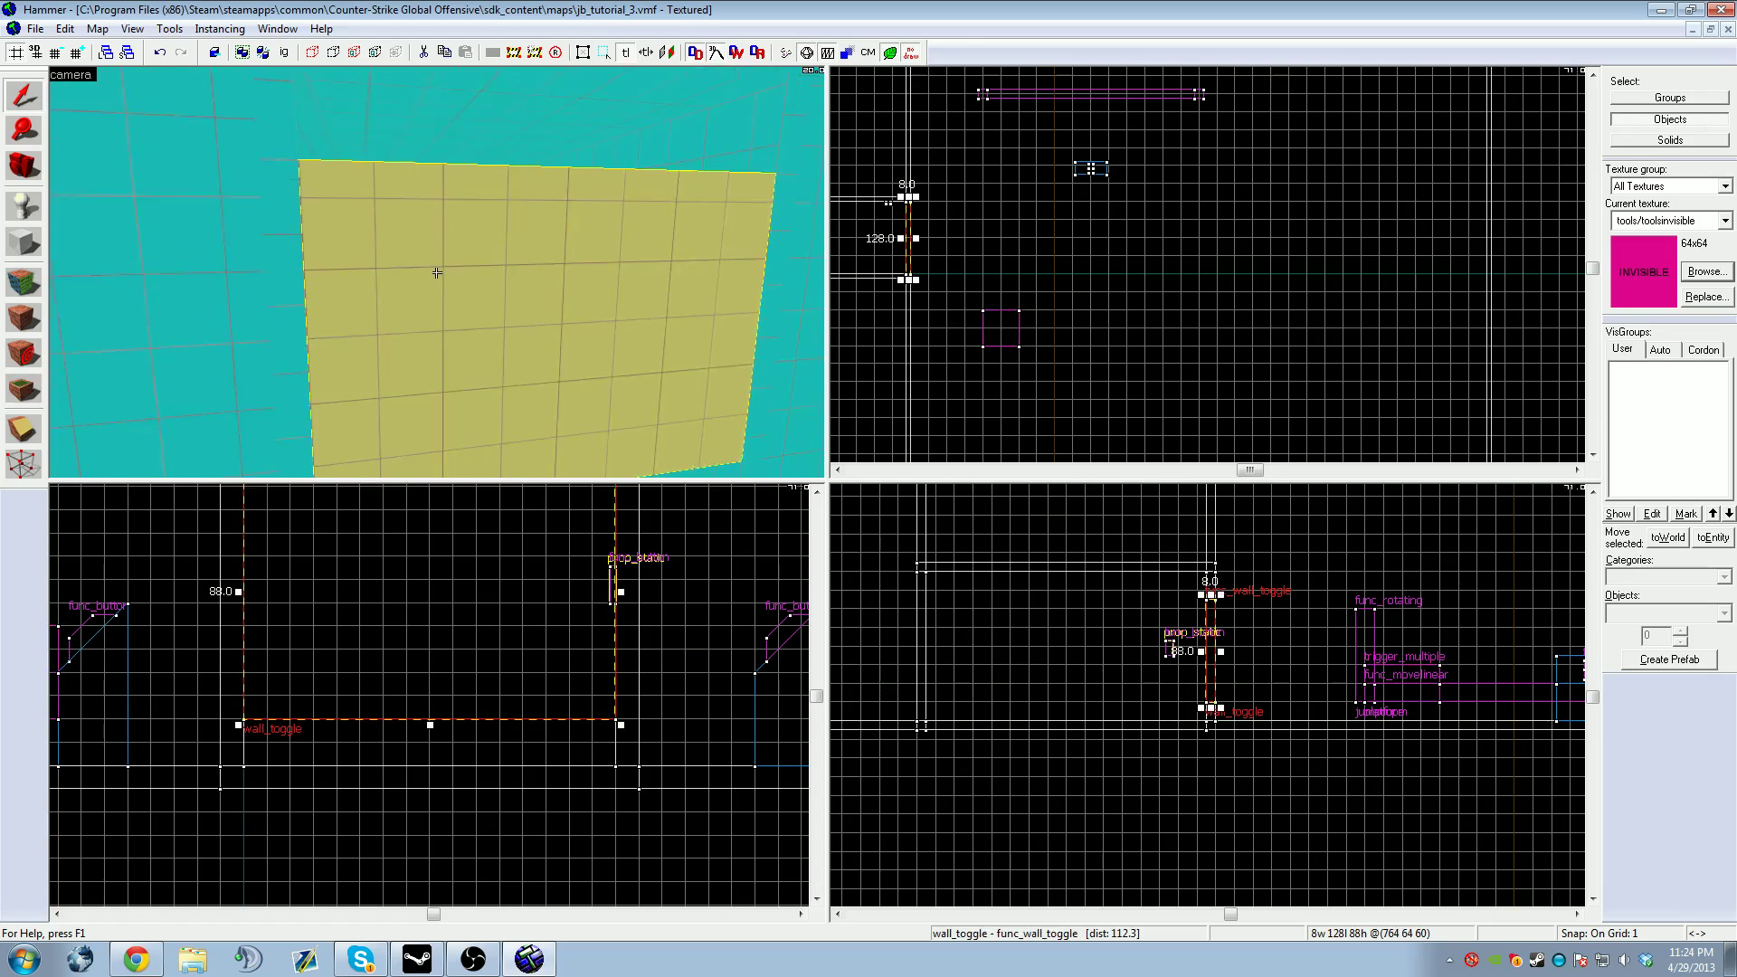
key("w")
key("w")
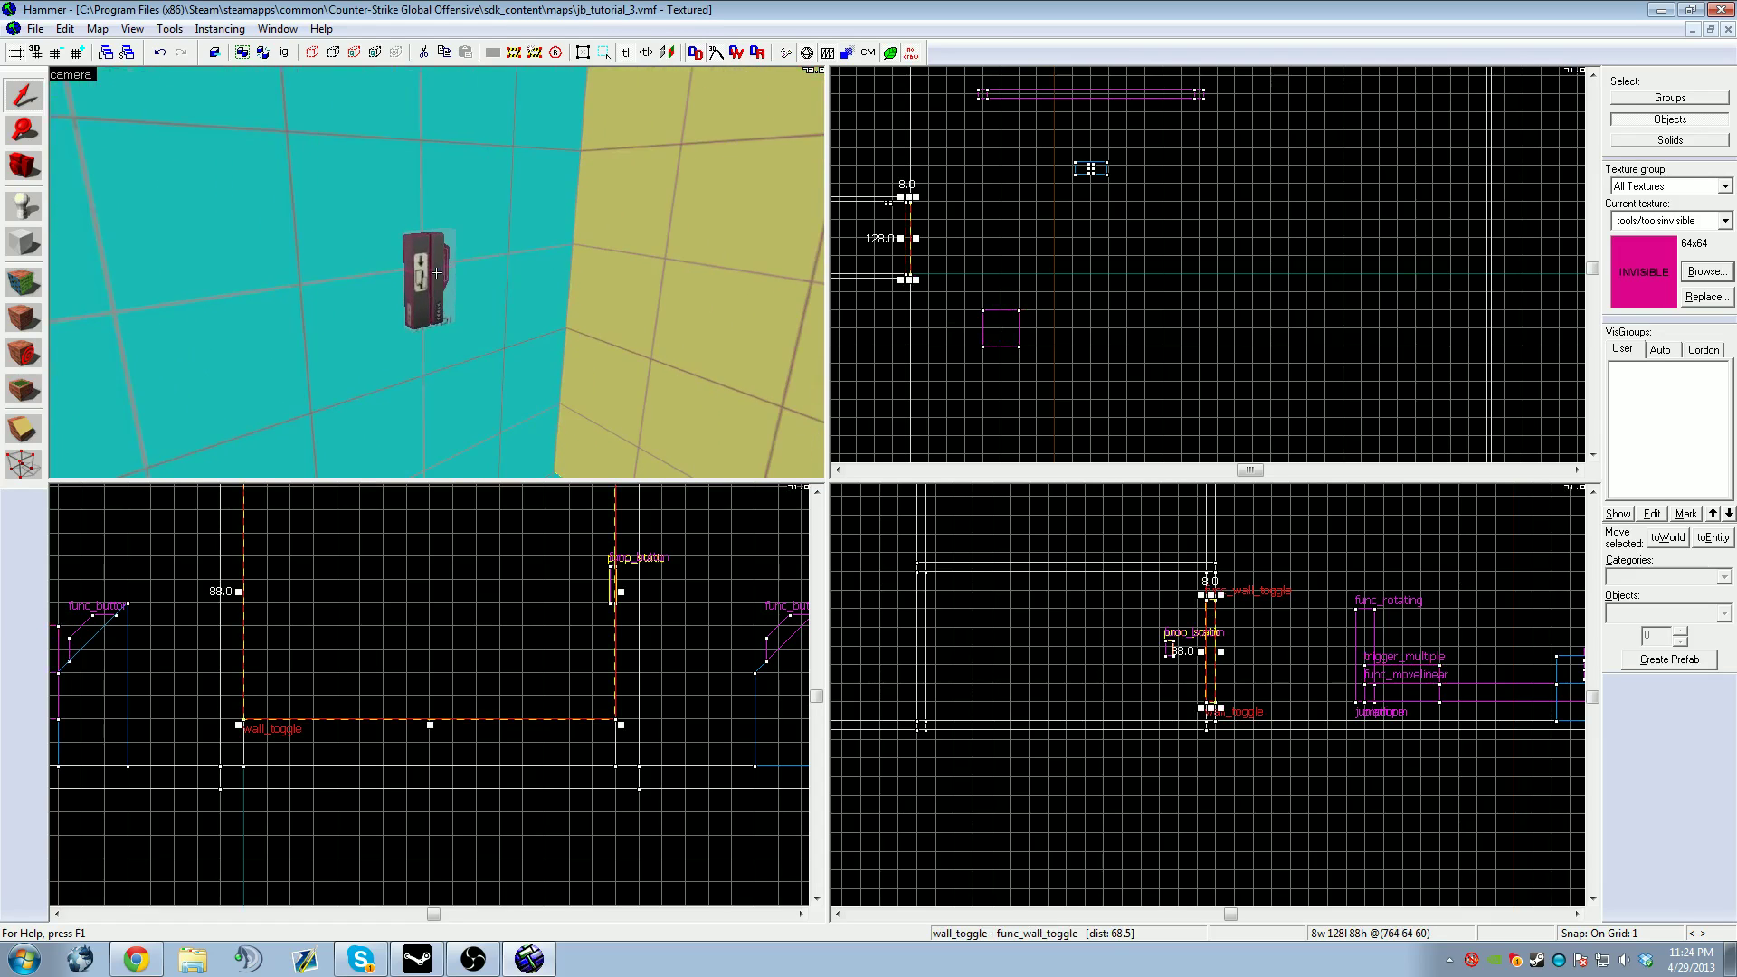
key("z")
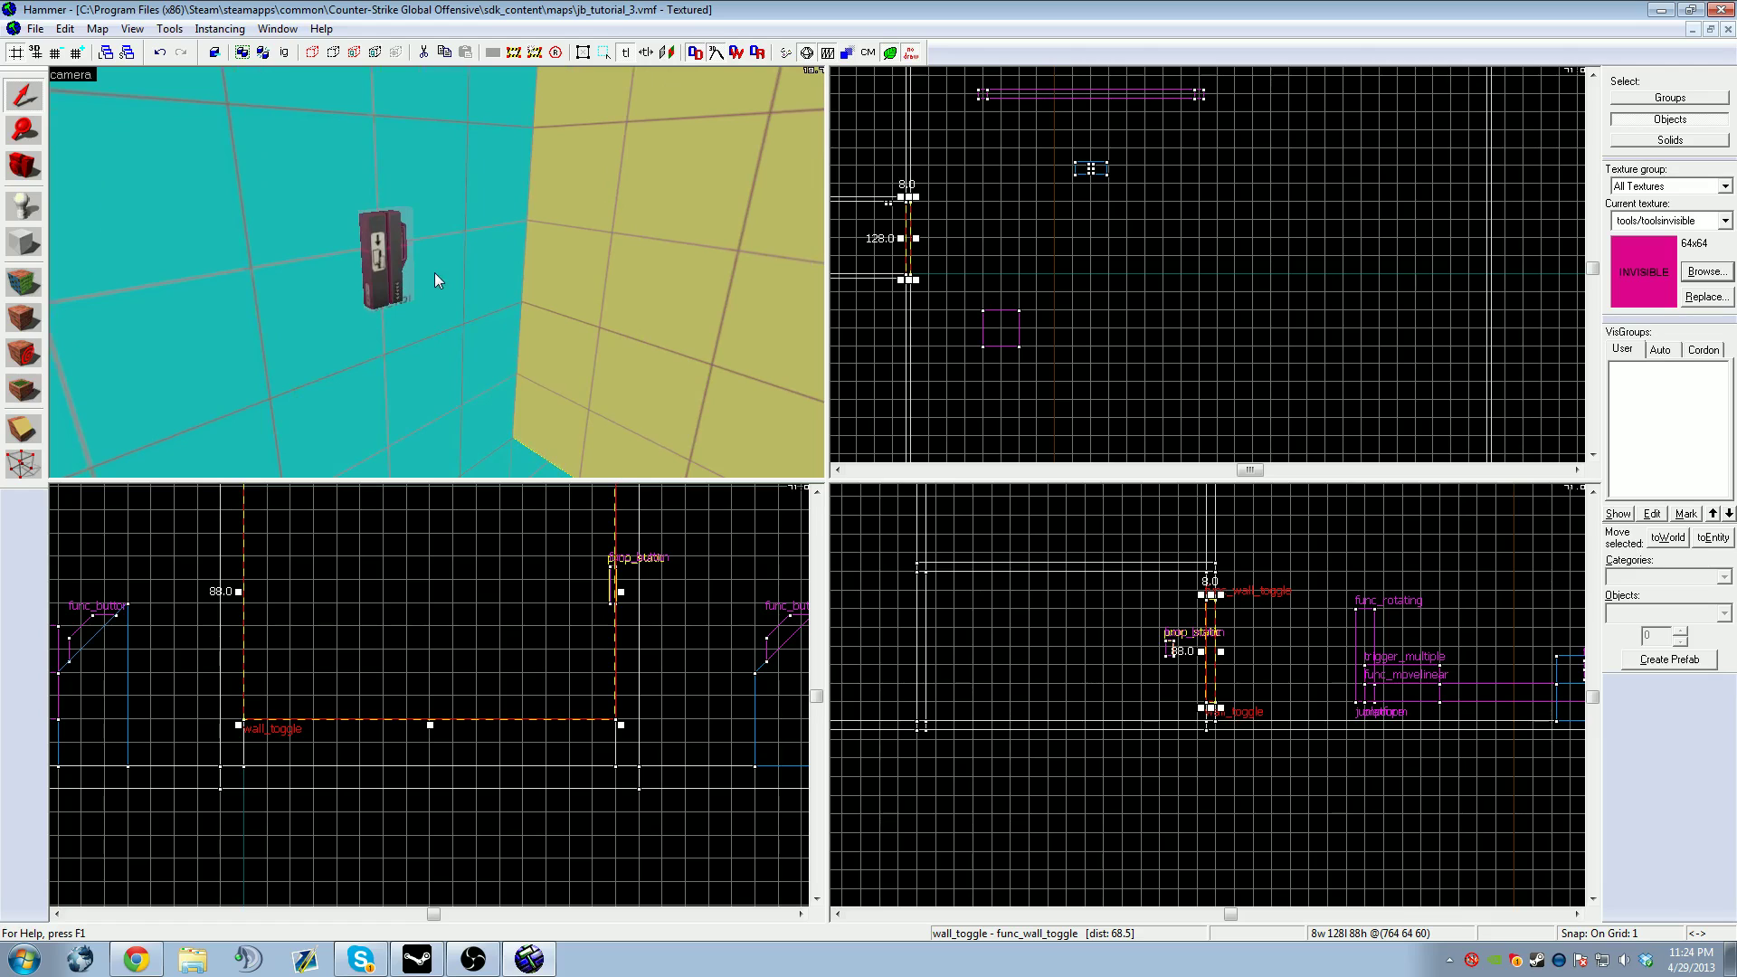
key("z")
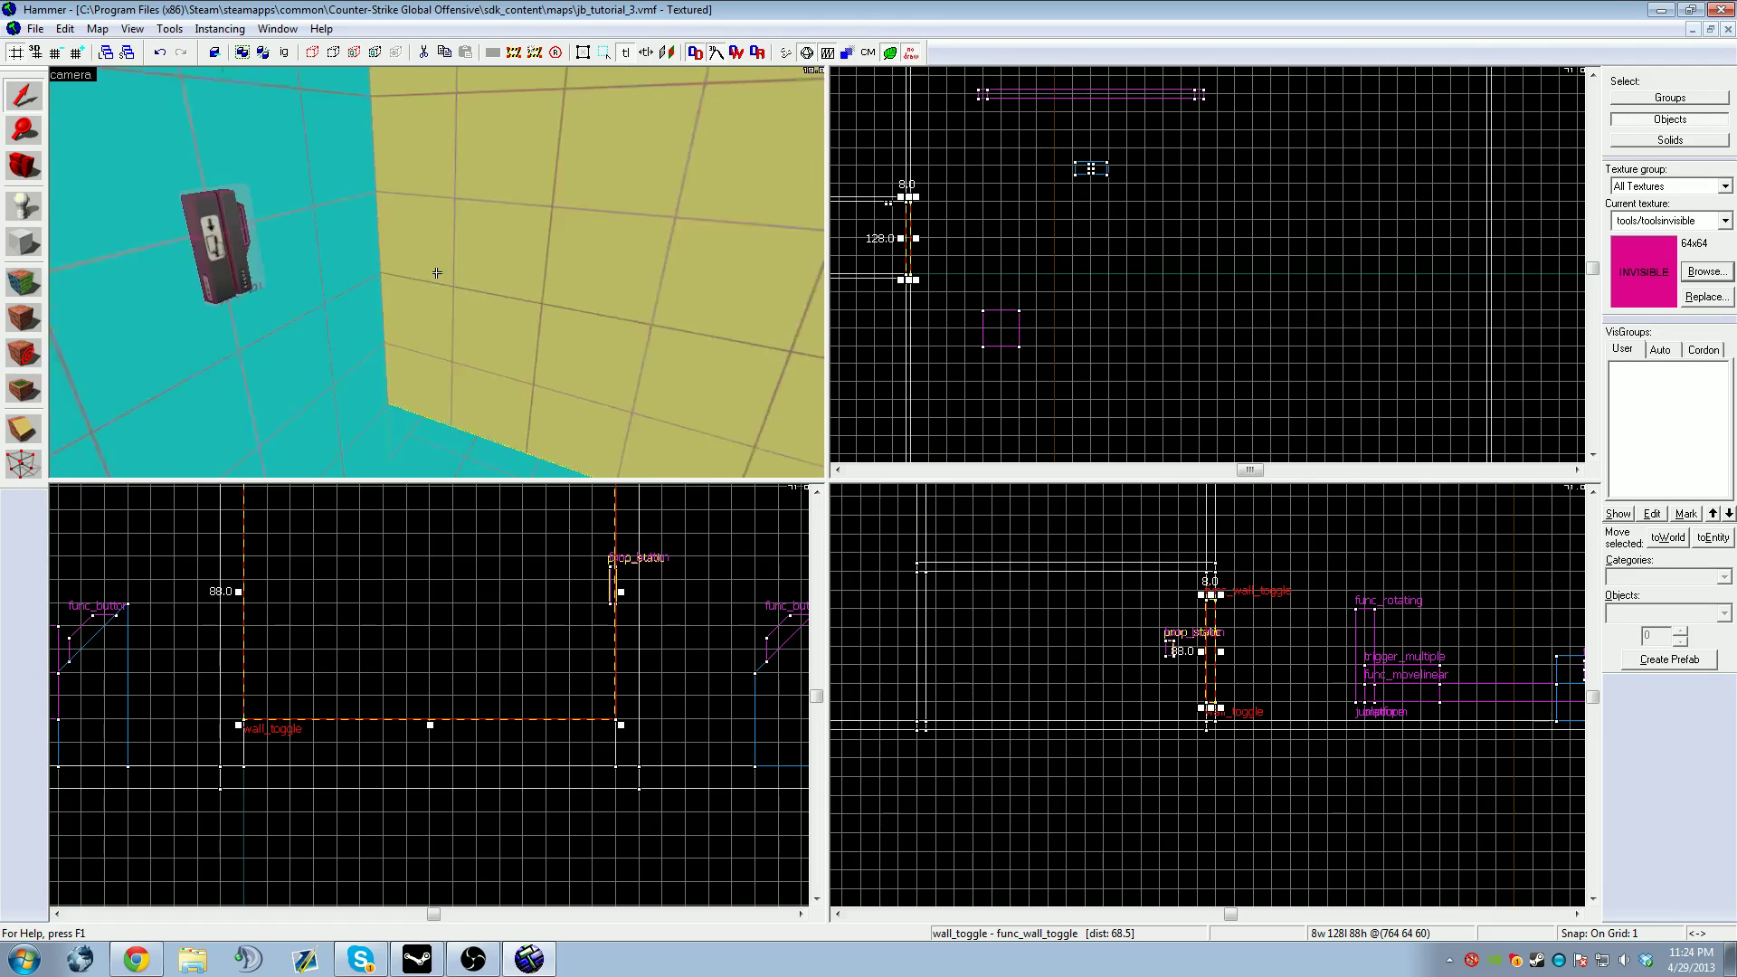
key("s")
key("d")
Step: Save the map, compile it with VIS and RAD both set to Fast, and close the finished compile window
left_click(35, 28)
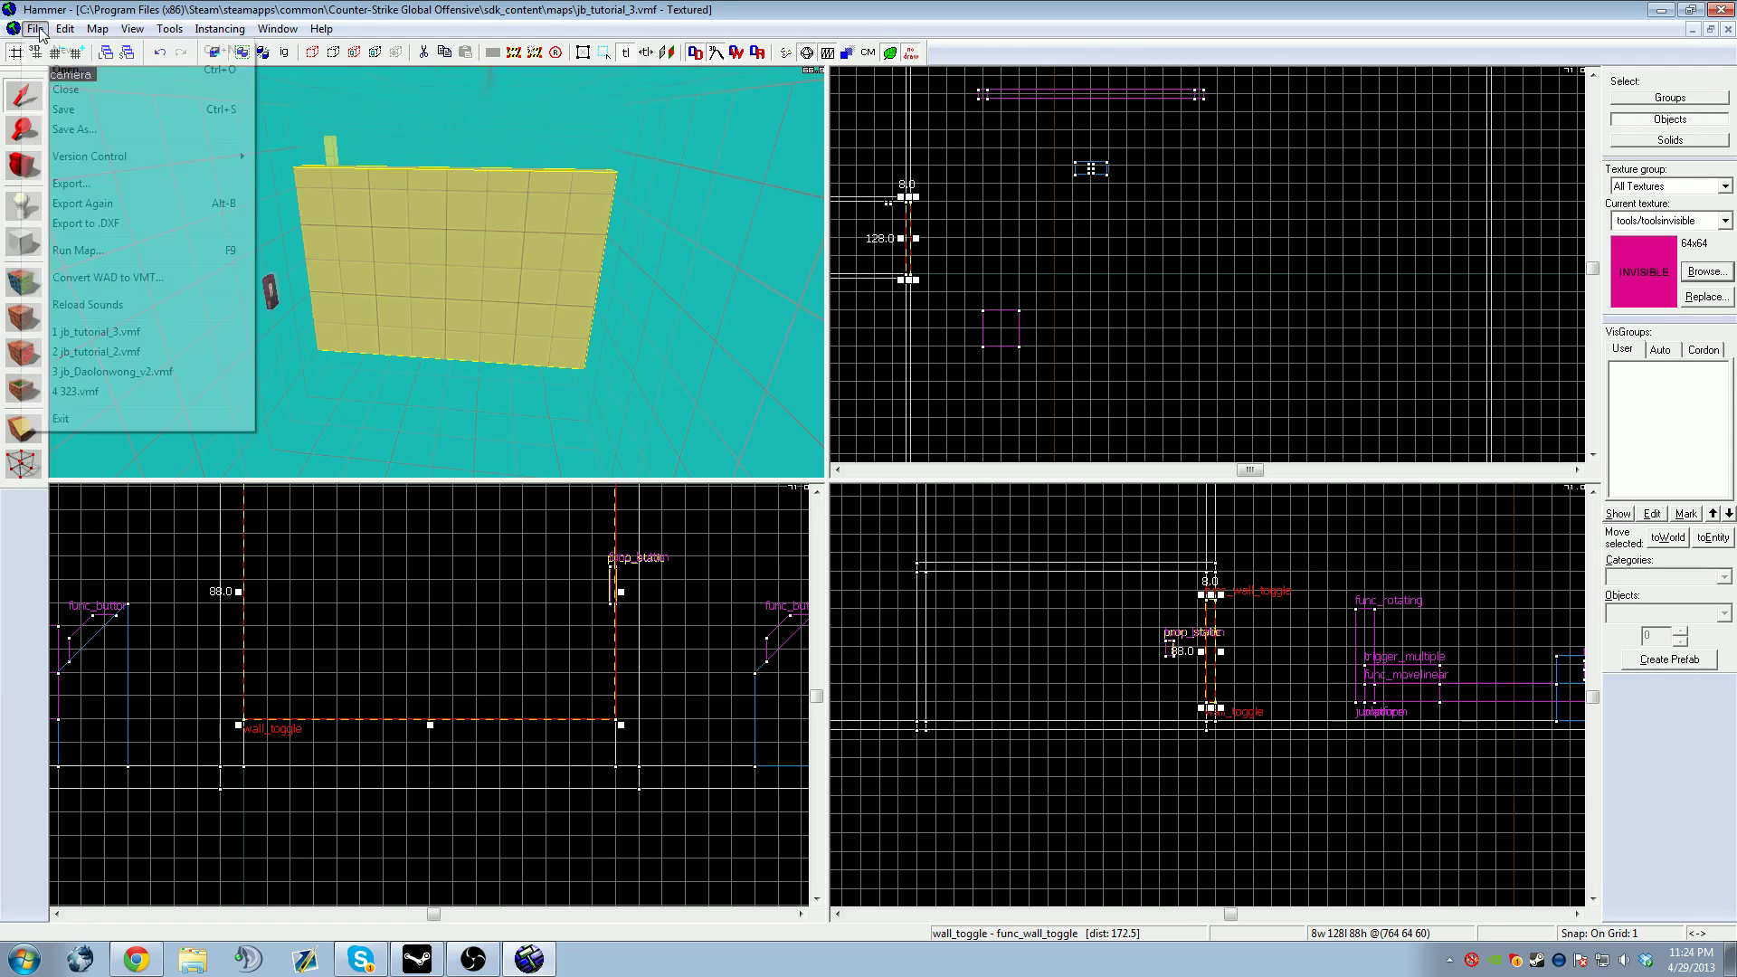
left_click(54, 102)
left_click(36, 28)
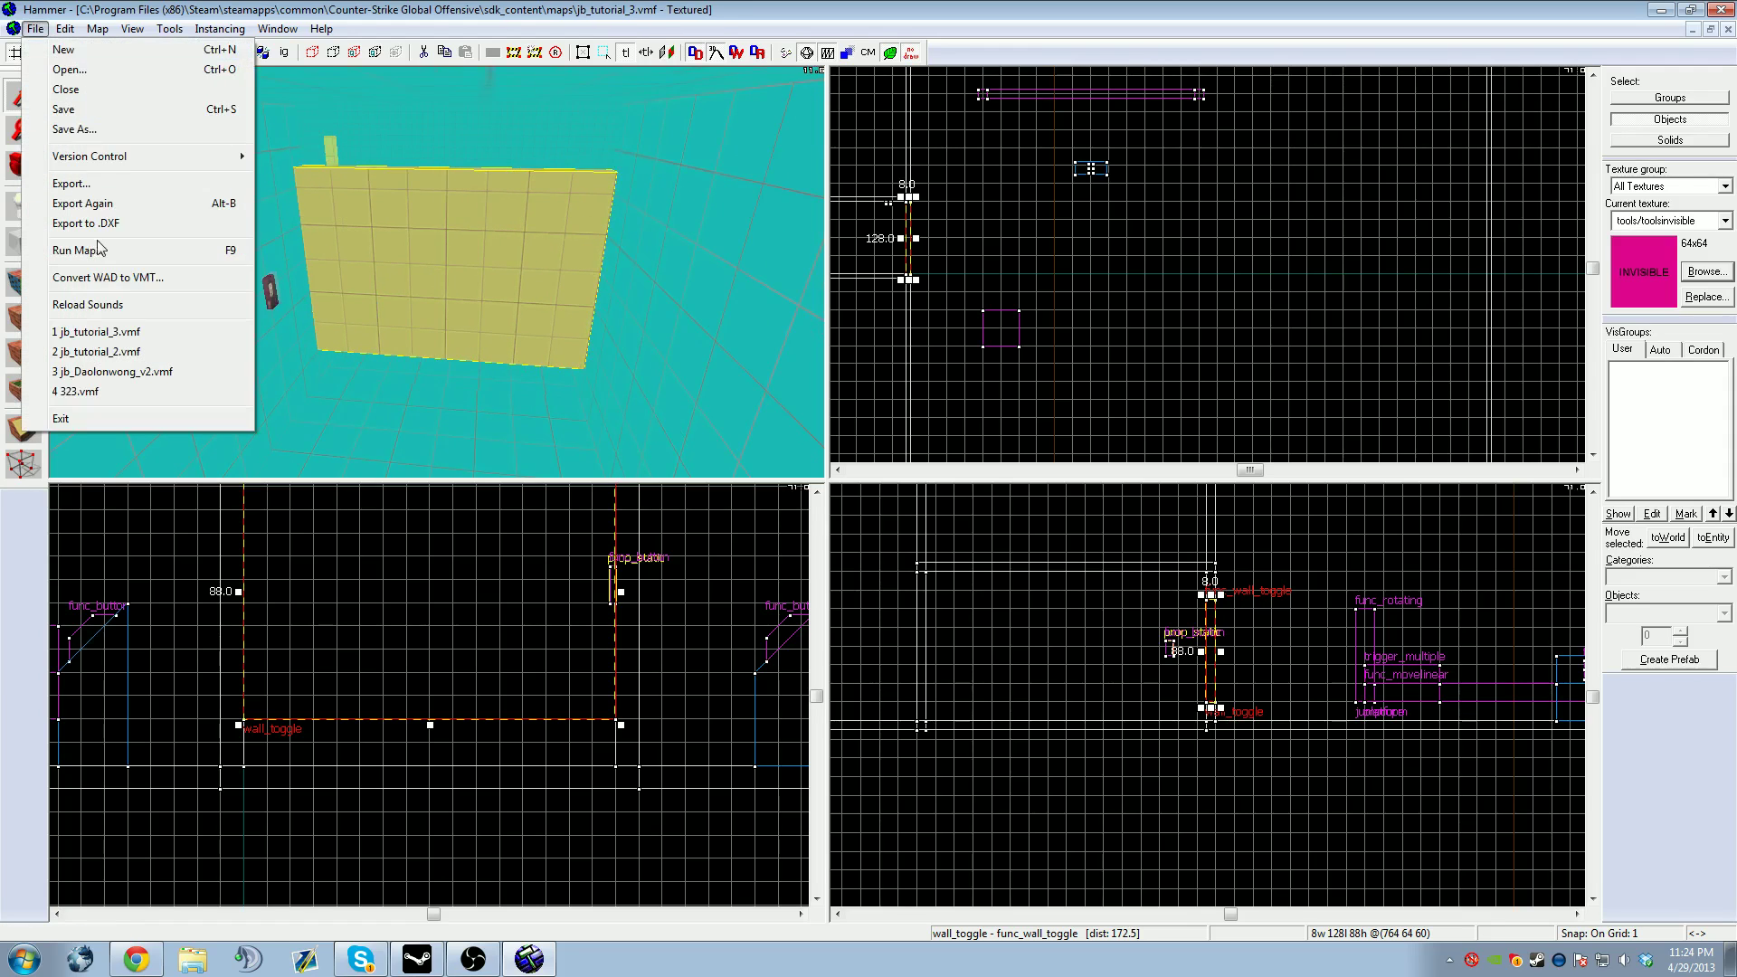
left_click(94, 244)
left_click(763, 522)
left_click(763, 440)
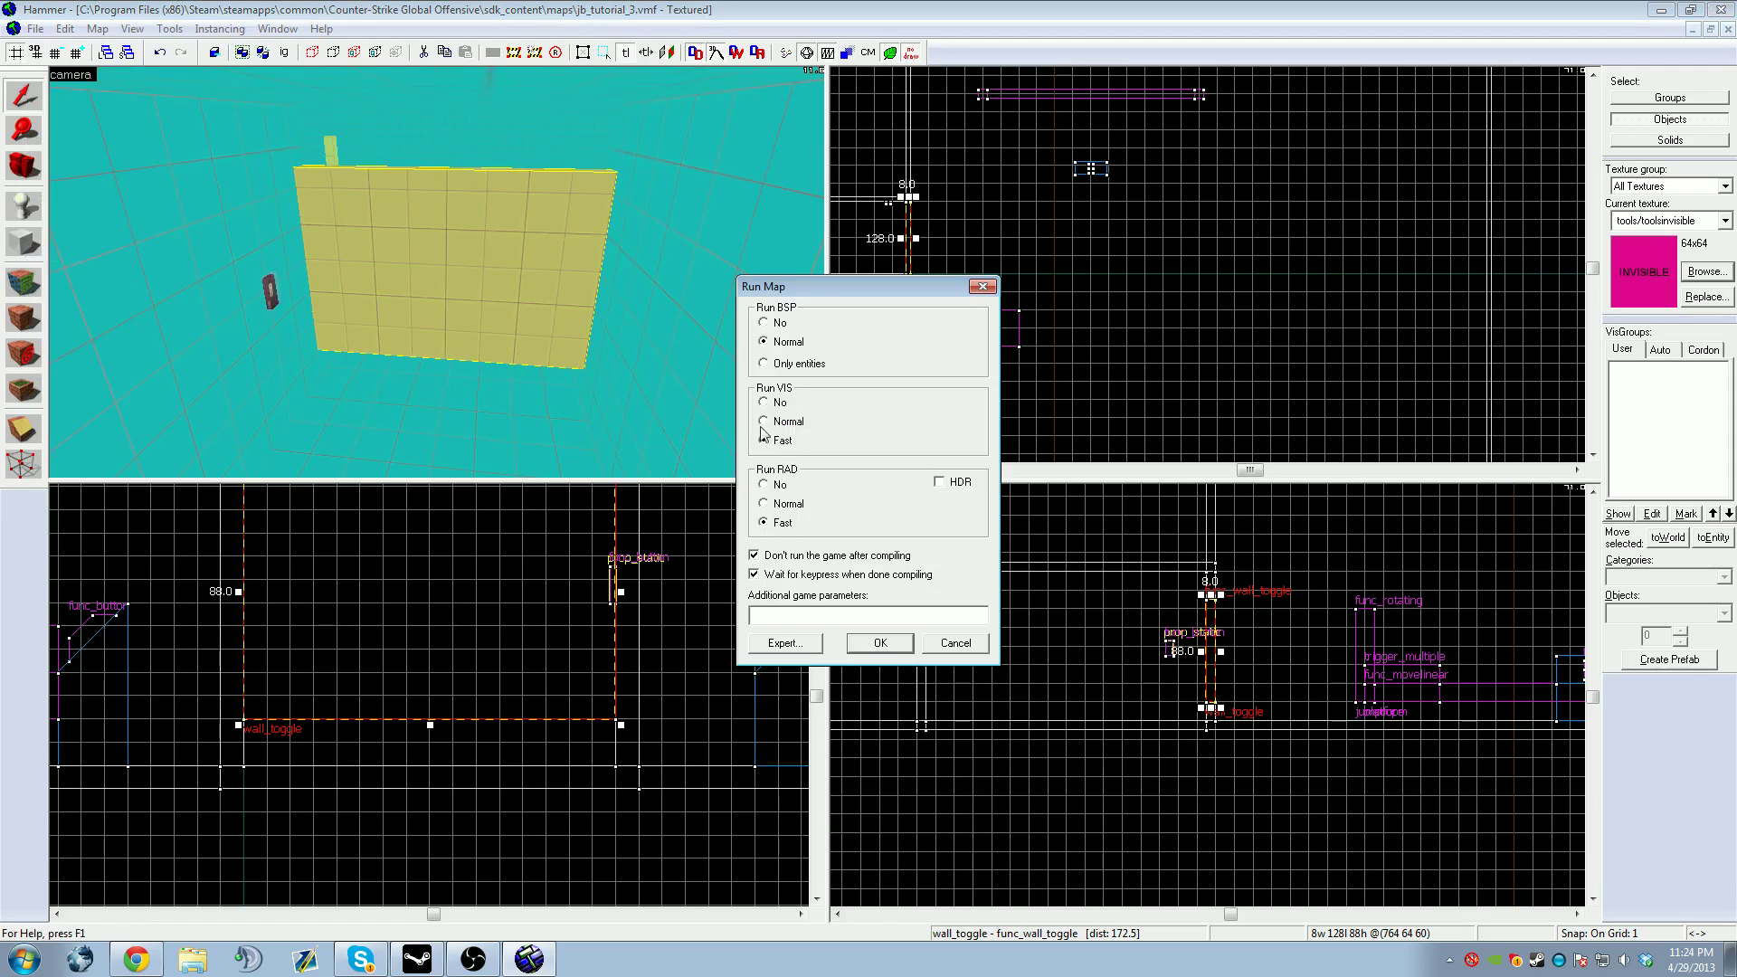
left_click(864, 640)
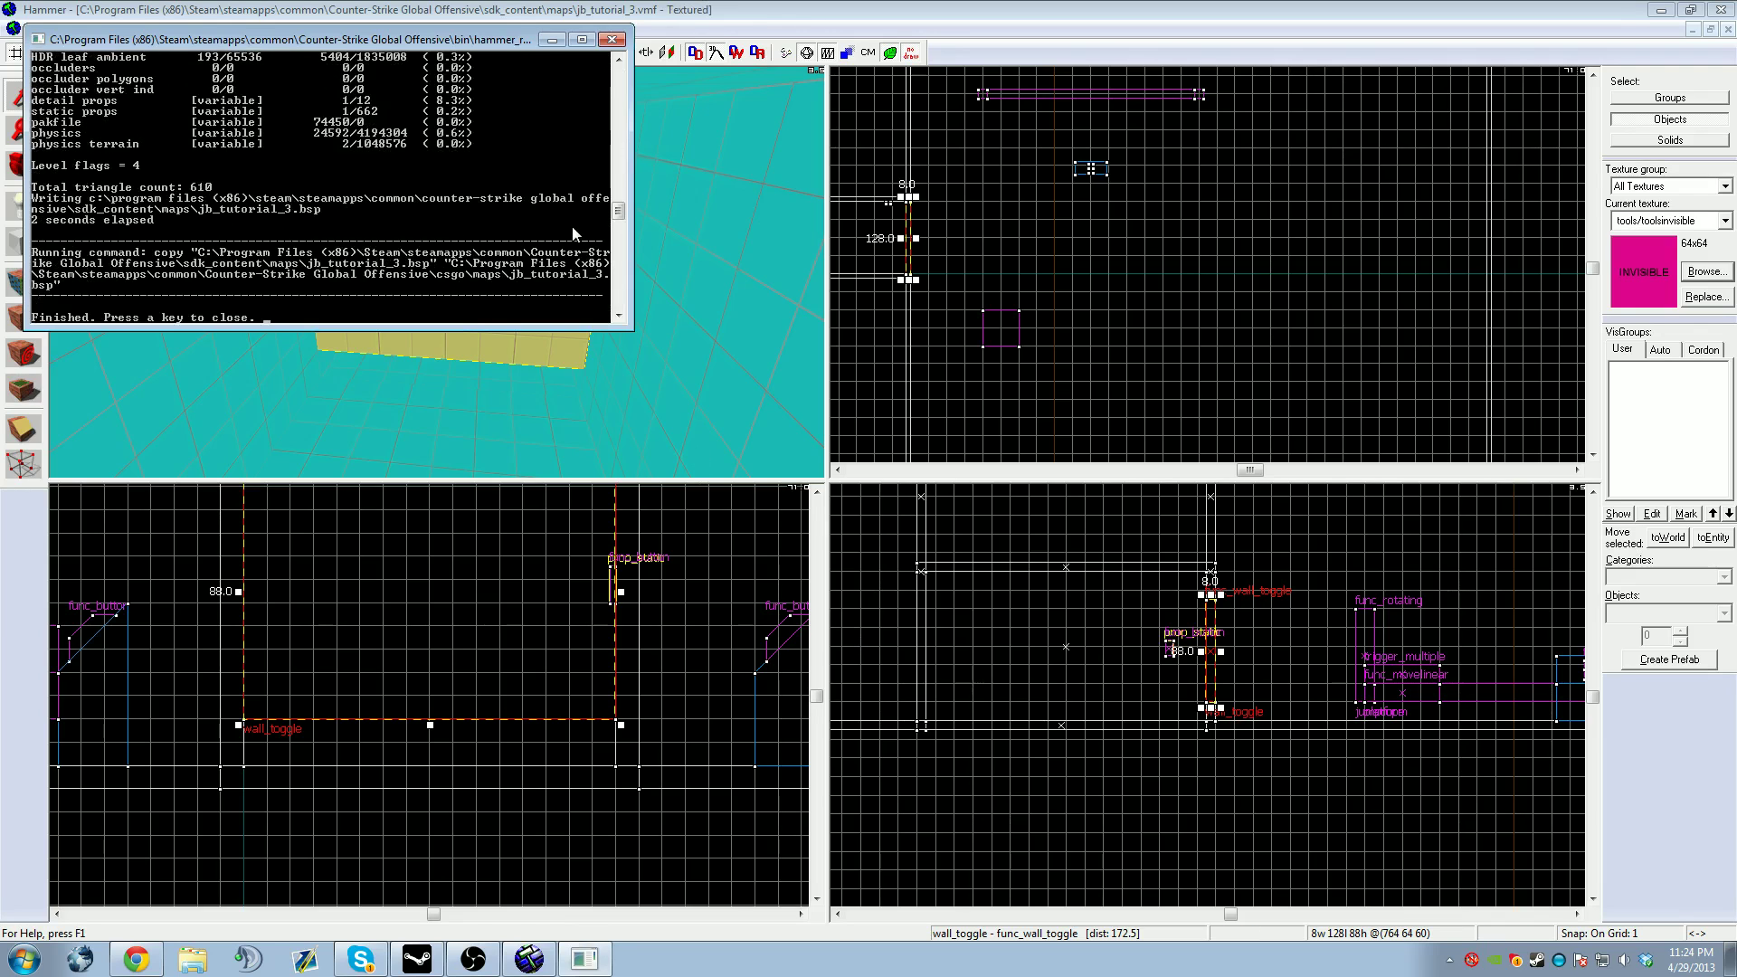
key("Return")
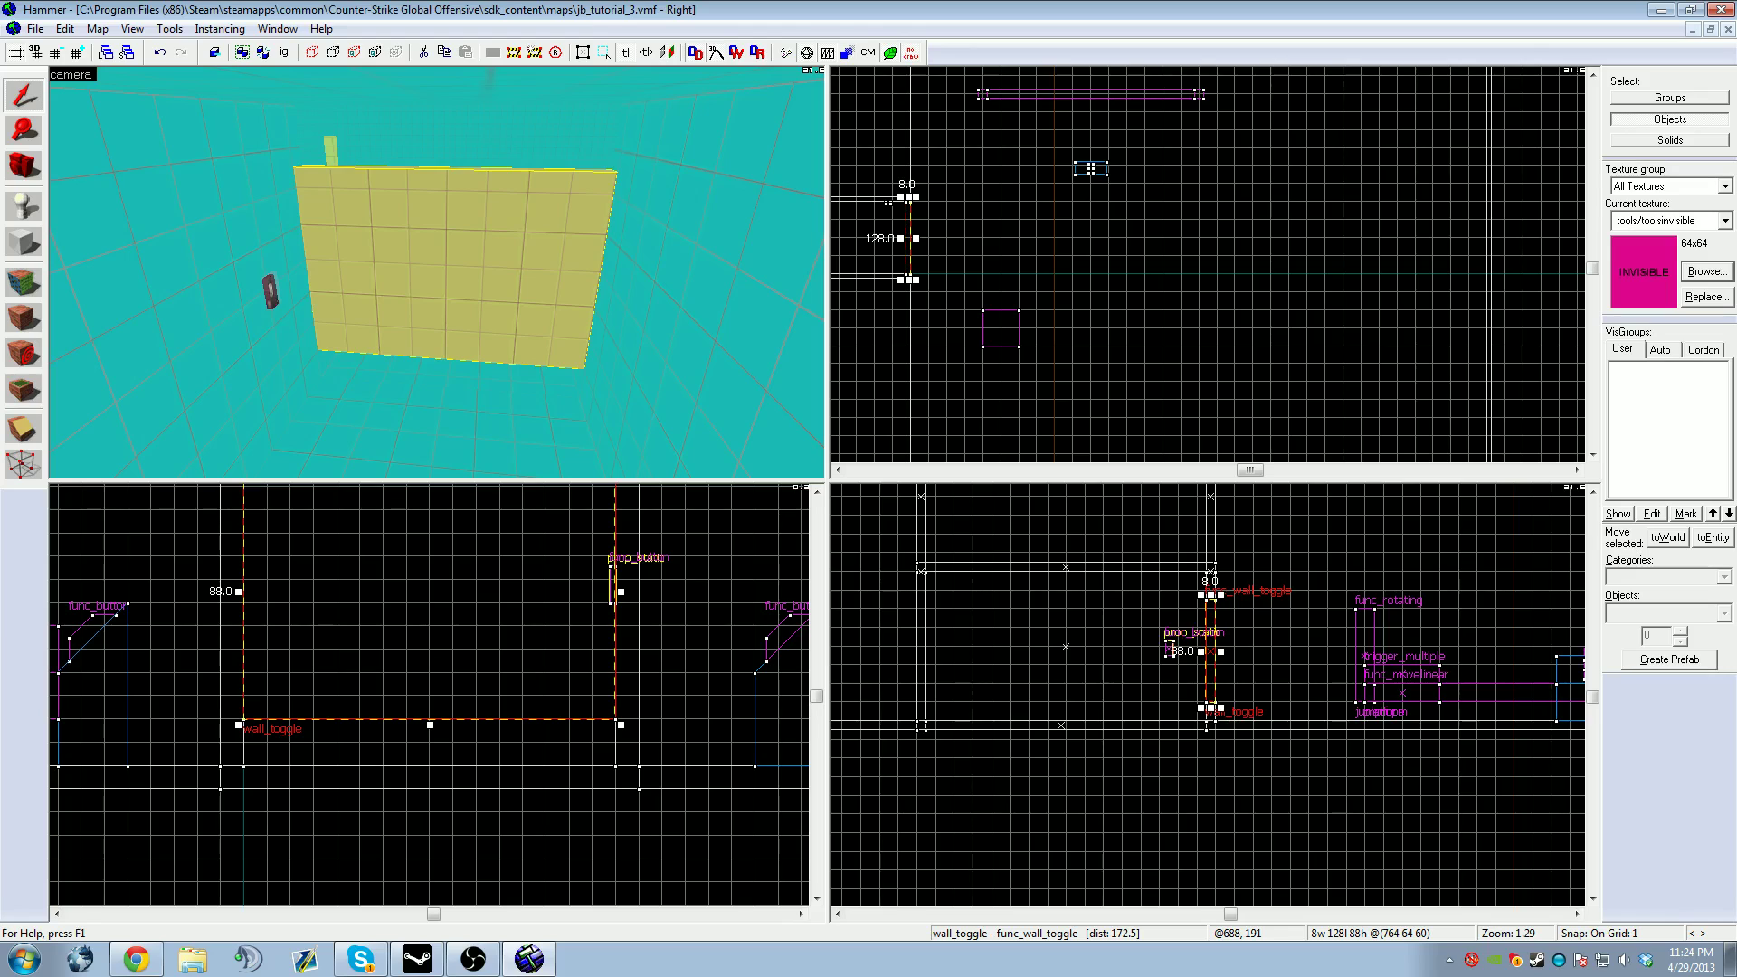